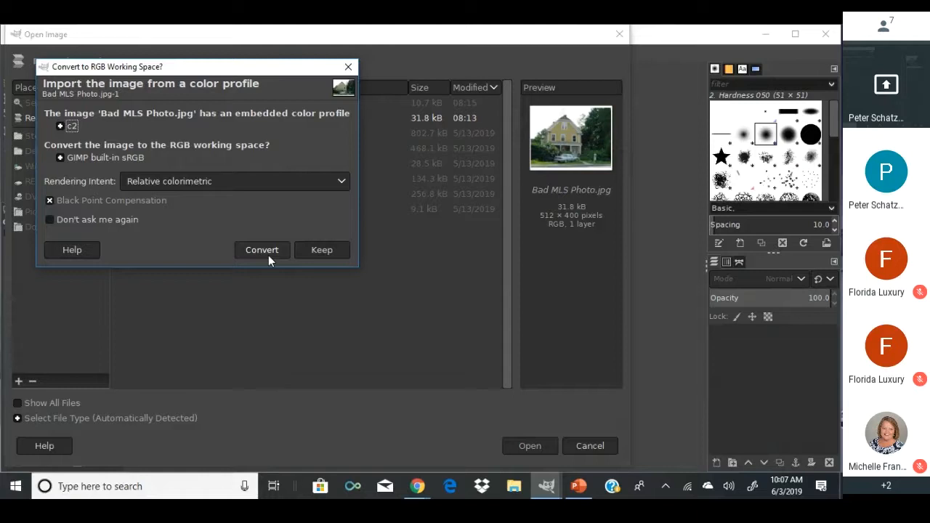
Convert Bad MLS Photo.jpg to GIMP's built-in sRGB as it opens.
click(268, 255)
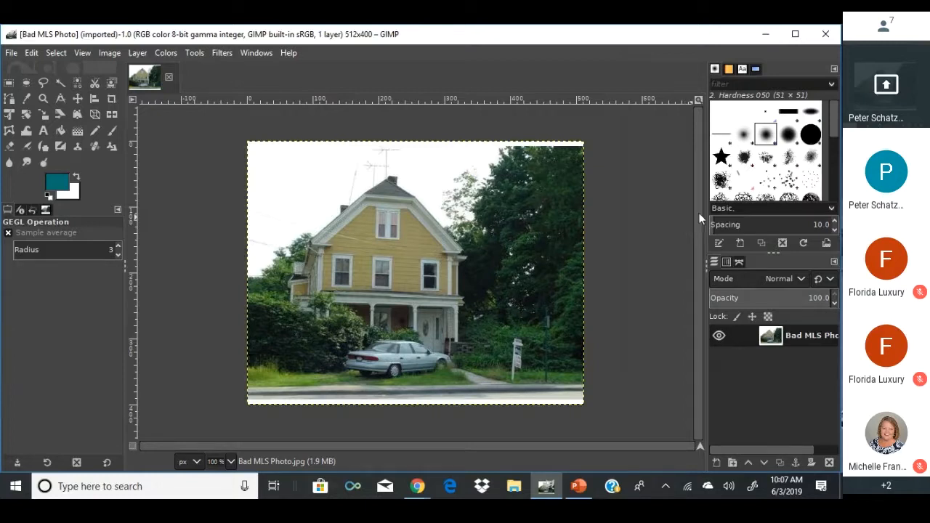
click(362, 345)
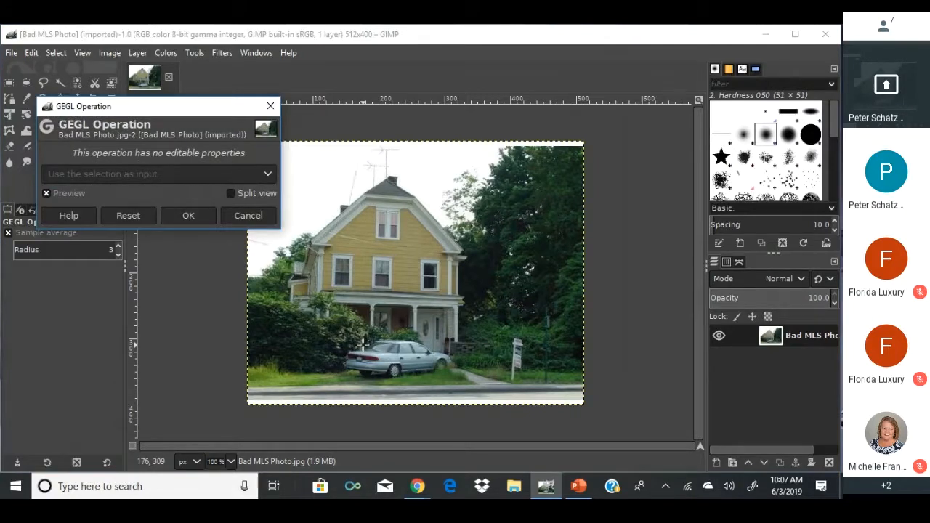
click(246, 214)
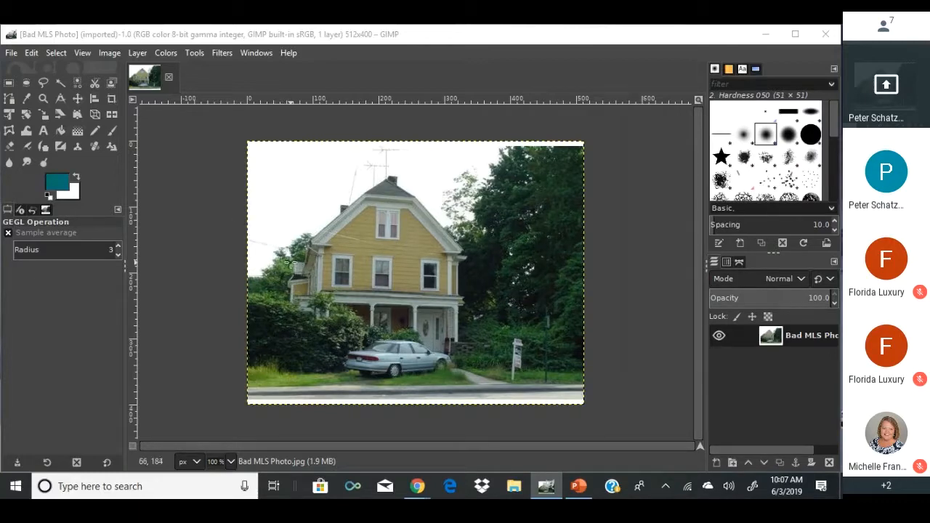
scroll(290, 265, up, 1)
scroll(291, 263, up, 1)
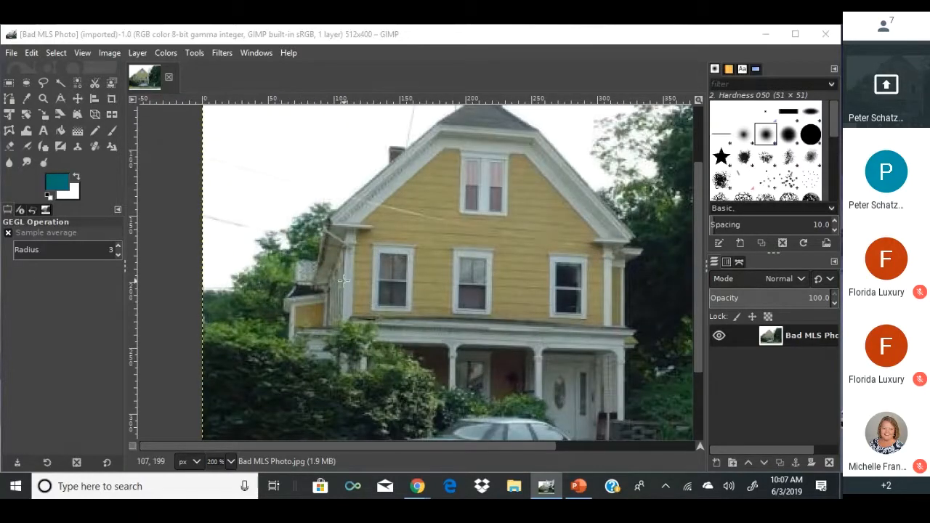
scroll(344, 280, up, 1)
scroll(344, 280, down, 3)
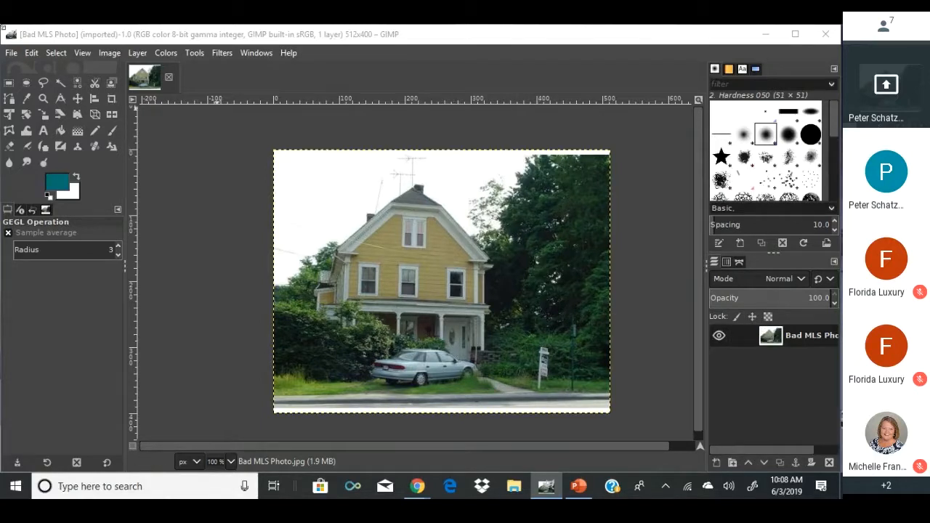
Fuzzy-select the white sky, add an alpha channel to the photo layer, and delete the sky.
click(57, 81)
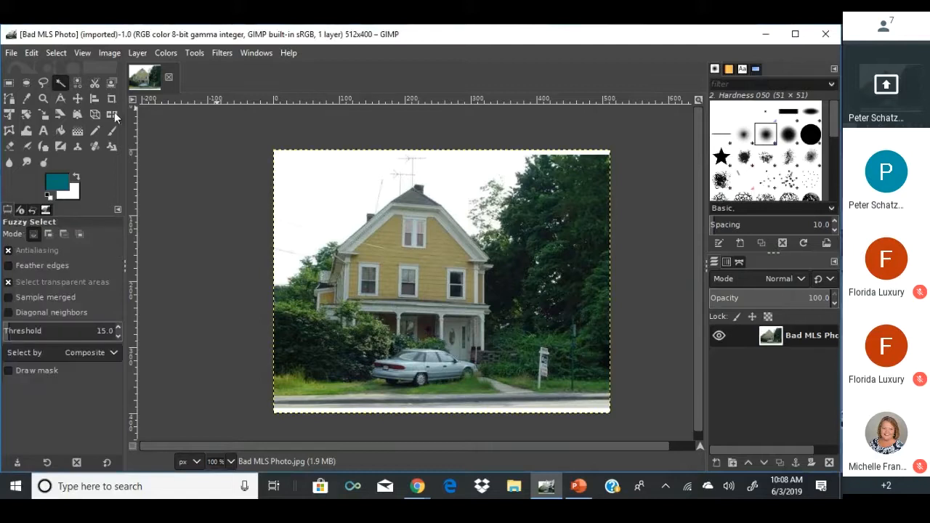
click(290, 219)
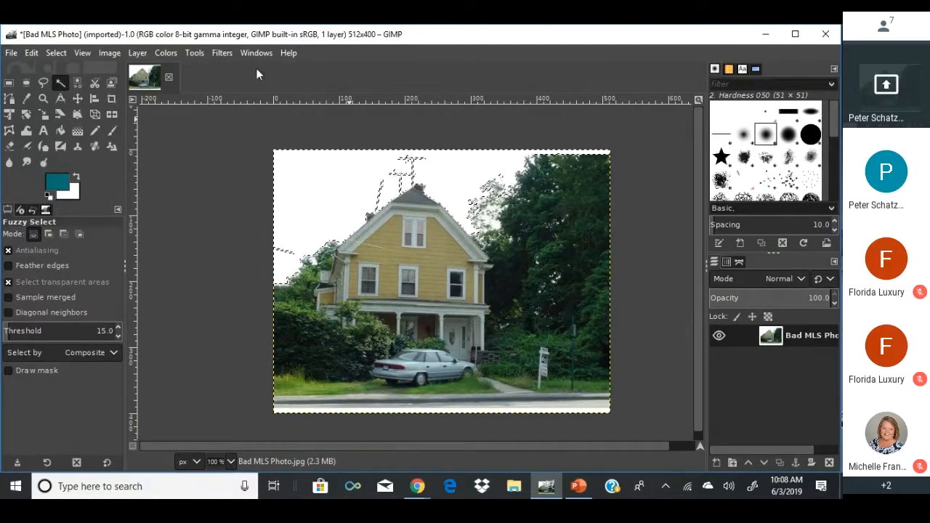
click(115, 54)
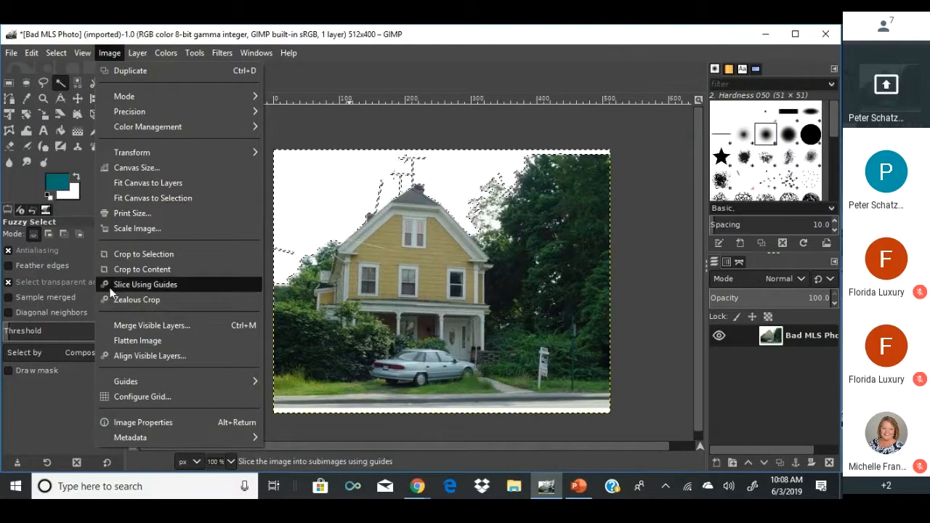
mouse_move(134, 52)
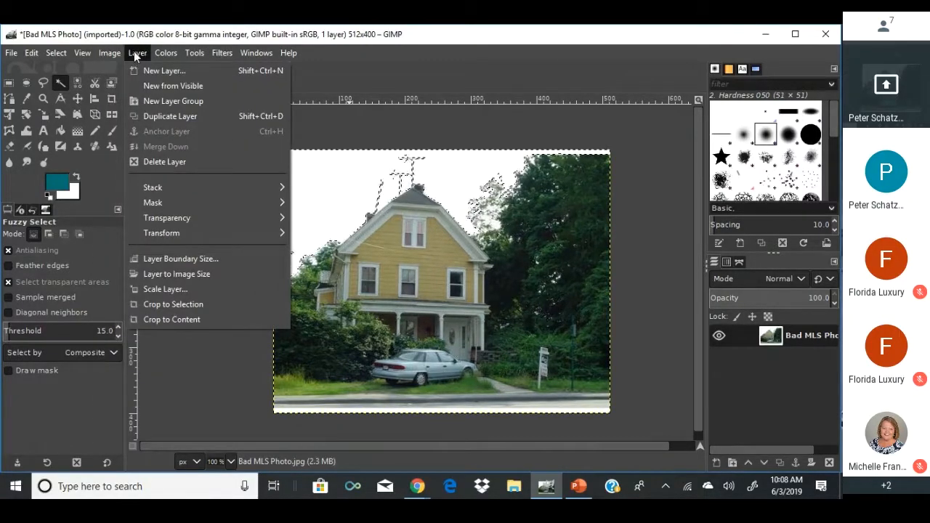
mouse_move(202, 223)
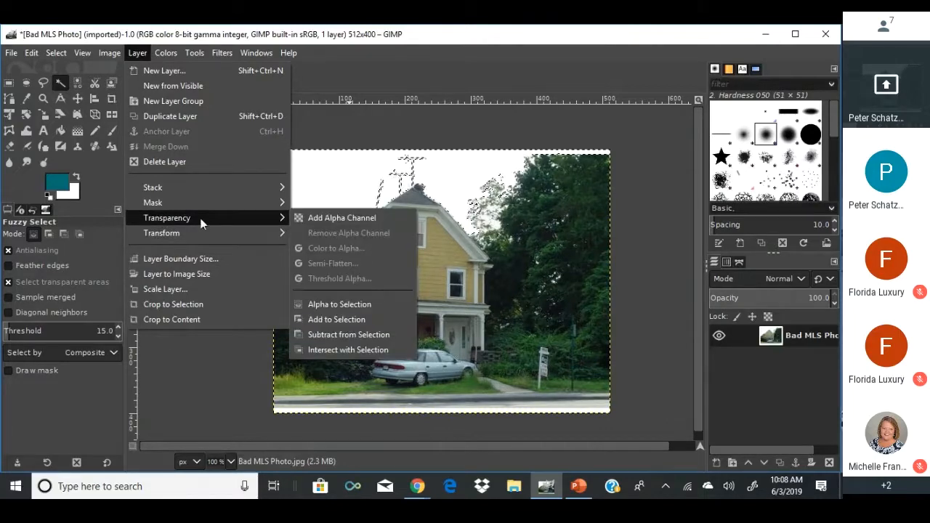
click(301, 215)
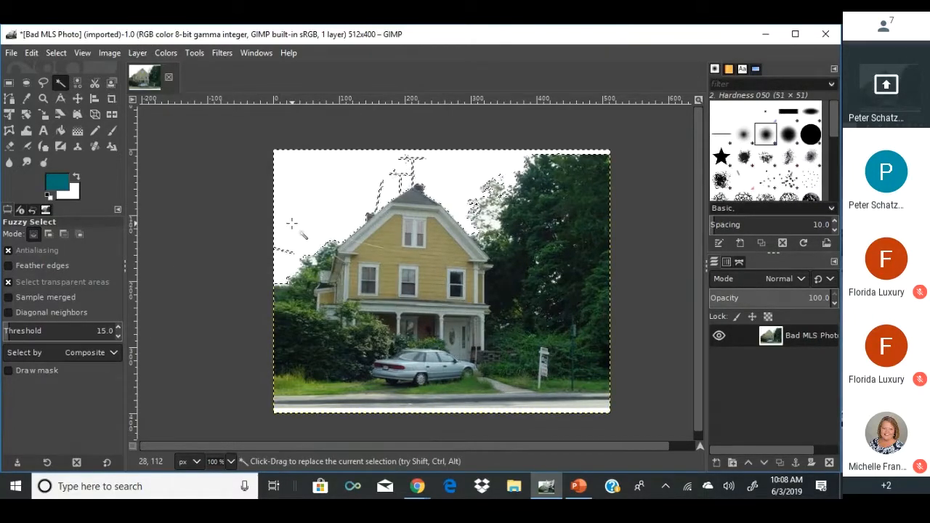
key(Delete)
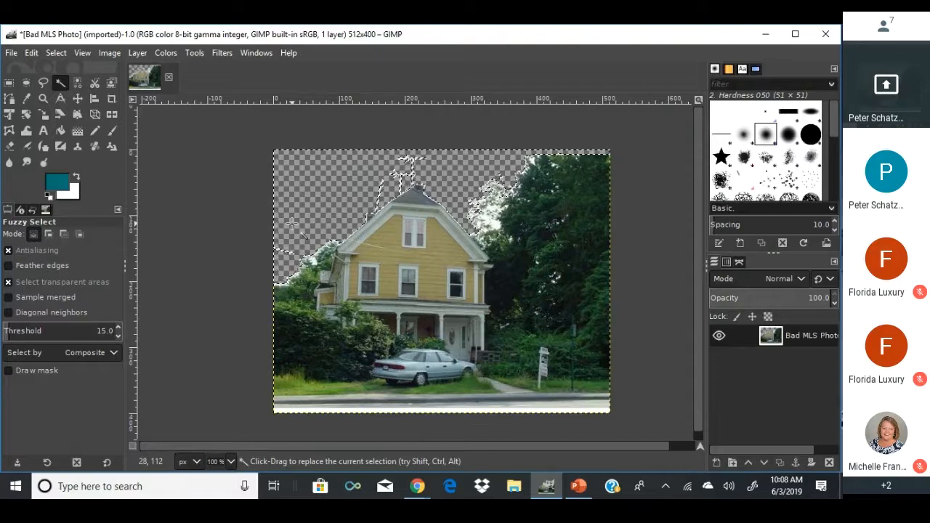
Open Blue Sky Stock Photo.jpg from the file browser.
click(11, 54)
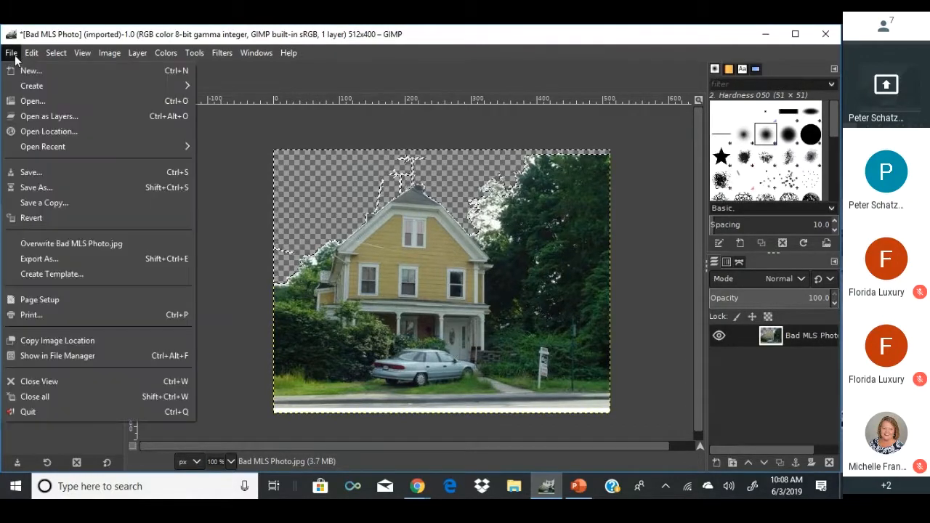
click(29, 103)
click(143, 149)
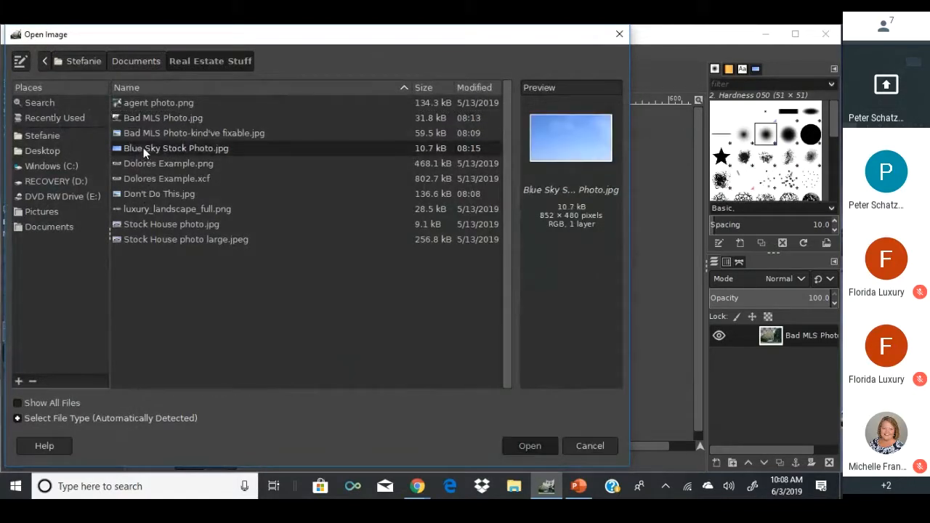
double_click(143, 148)
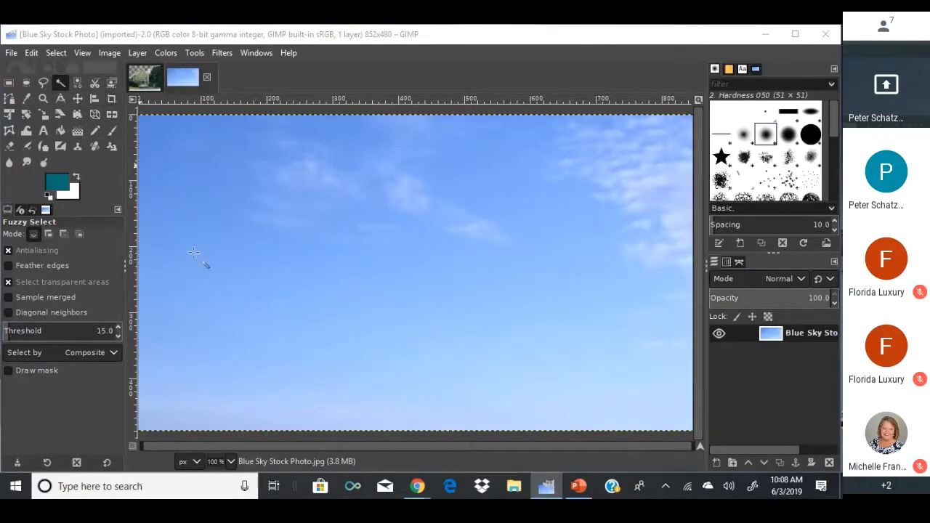
Clear the house photo's selection with Select > None, then return to the sky image.
click(150, 81)
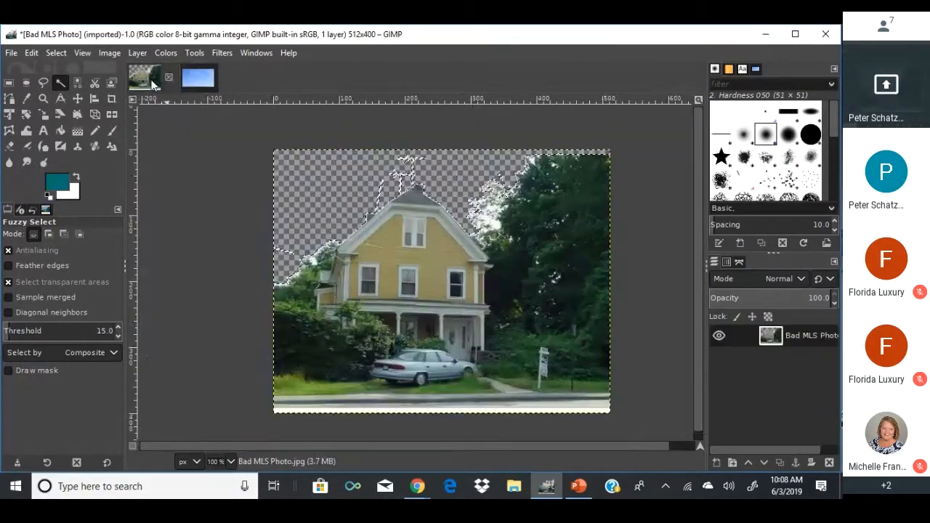
key(ctrl+v)
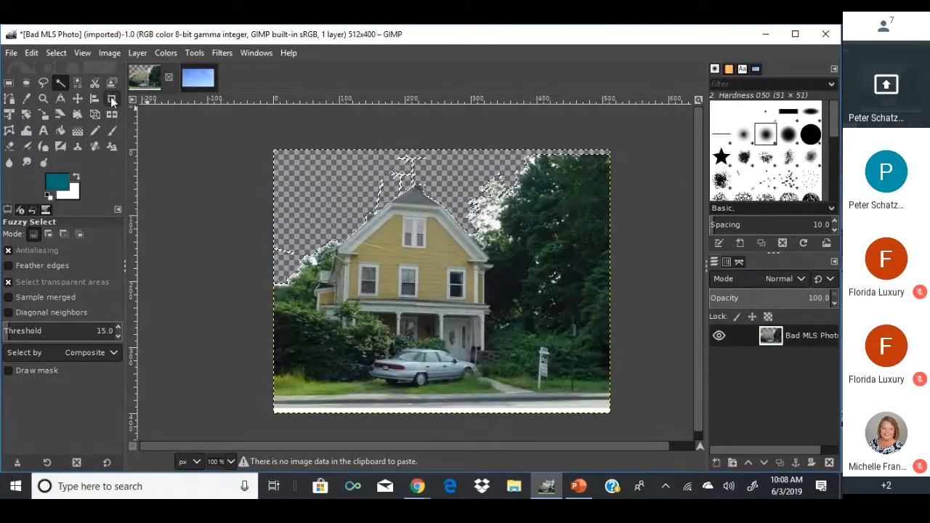
click(54, 53)
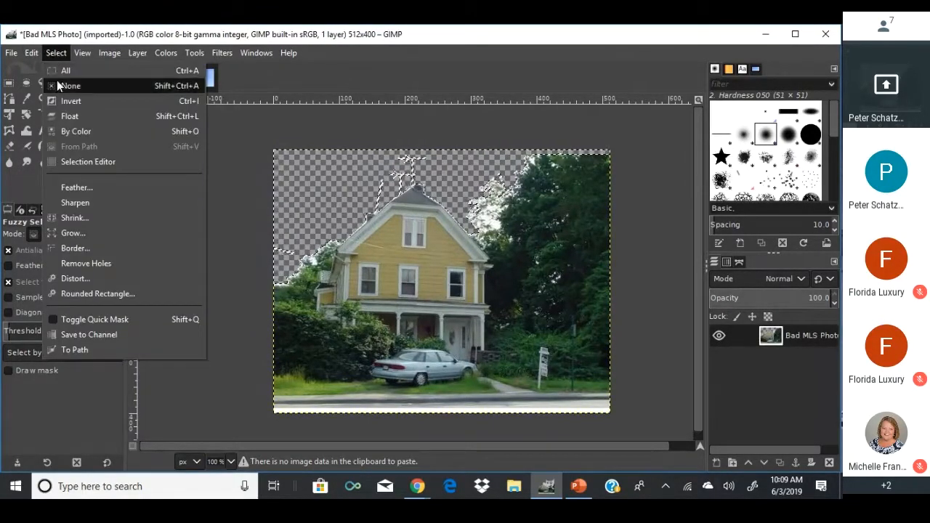
click(58, 85)
key(ctrl)
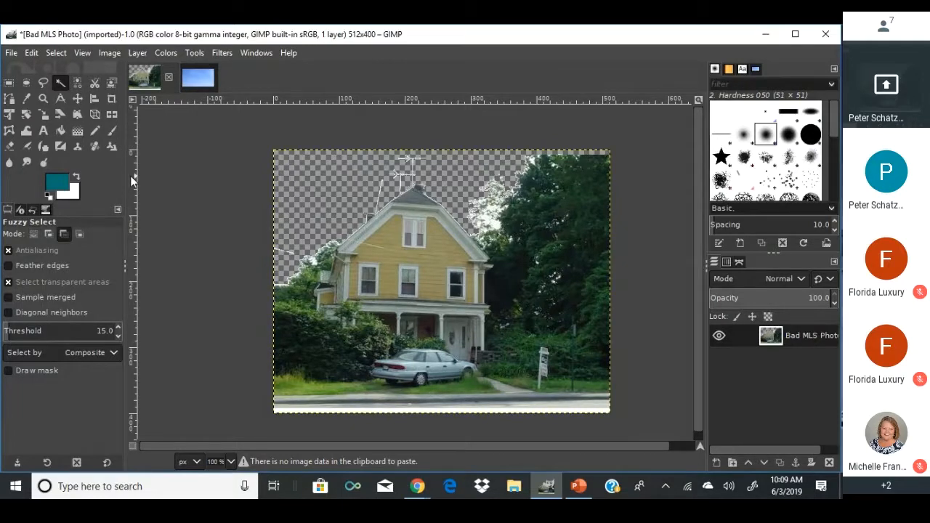
ctrl+click(208, 225)
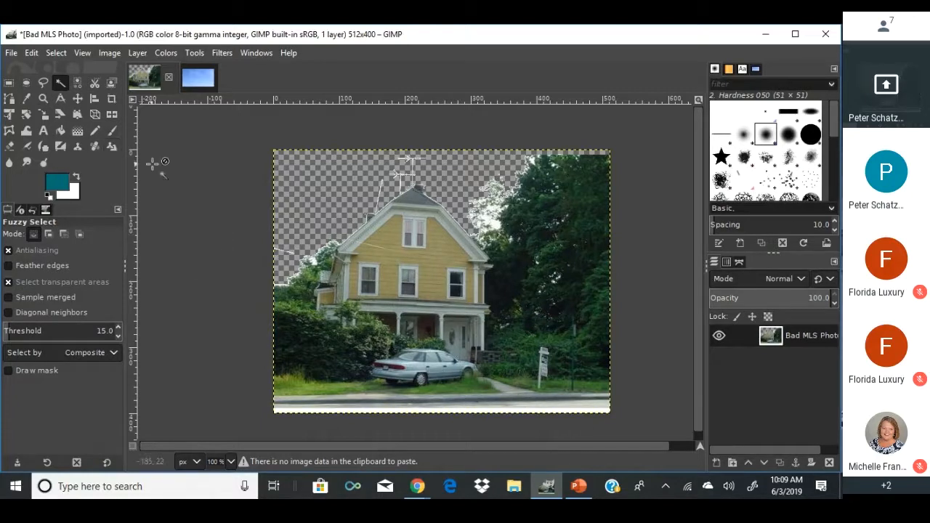
click(184, 84)
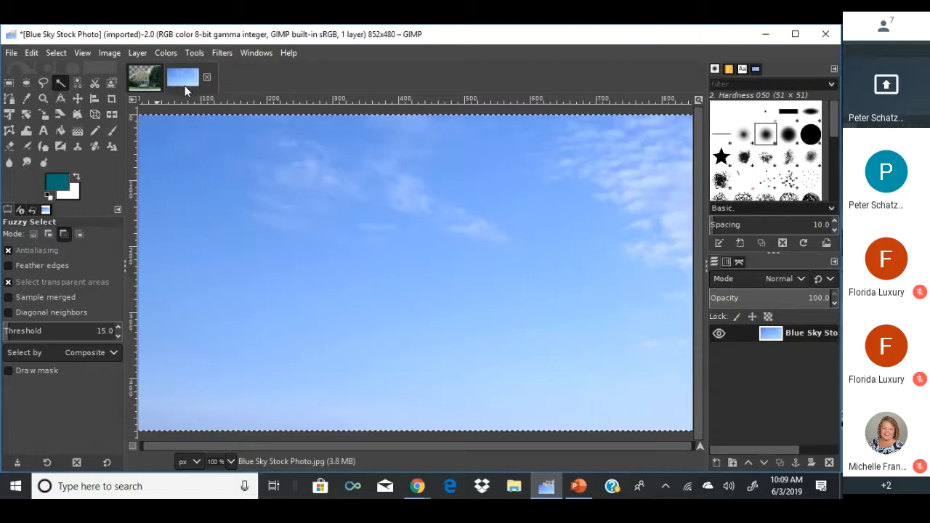
Copy the blue sky into the house photo as a new layer placed beneath the house layer.
key(ctrl+c)
click(142, 75)
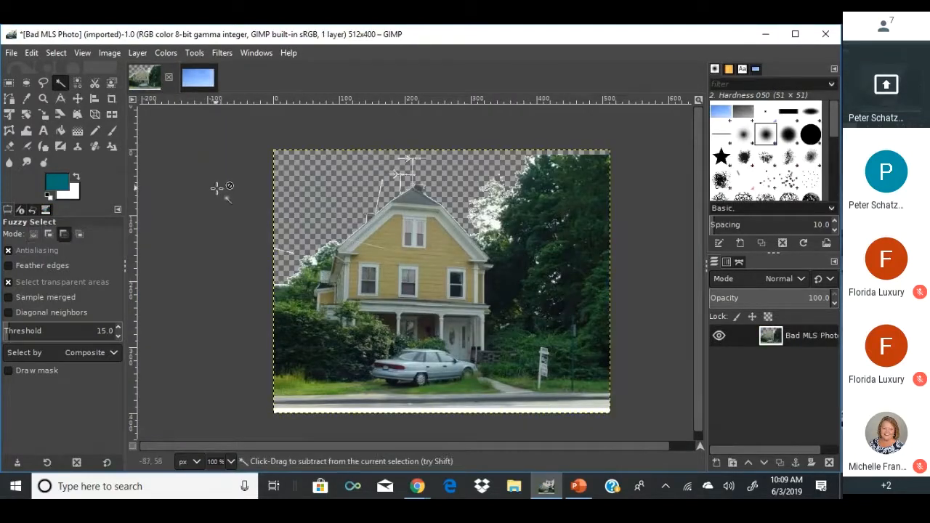
key(ctrl+v)
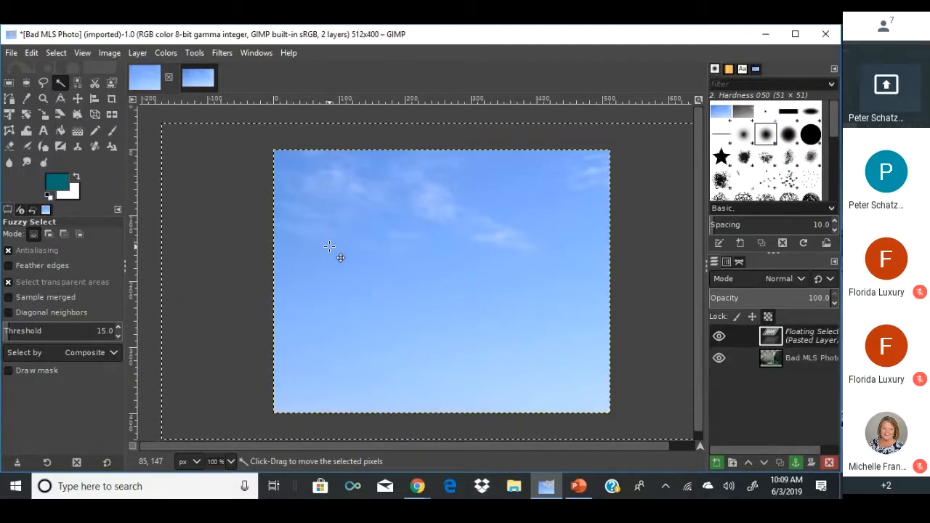
right_click(764, 340)
click(696, 127)
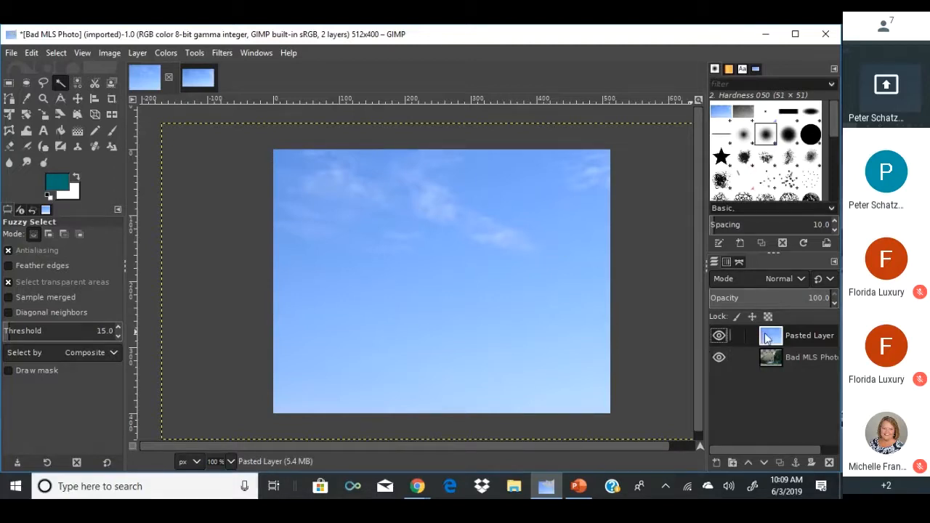
drag(766, 338, 766, 374)
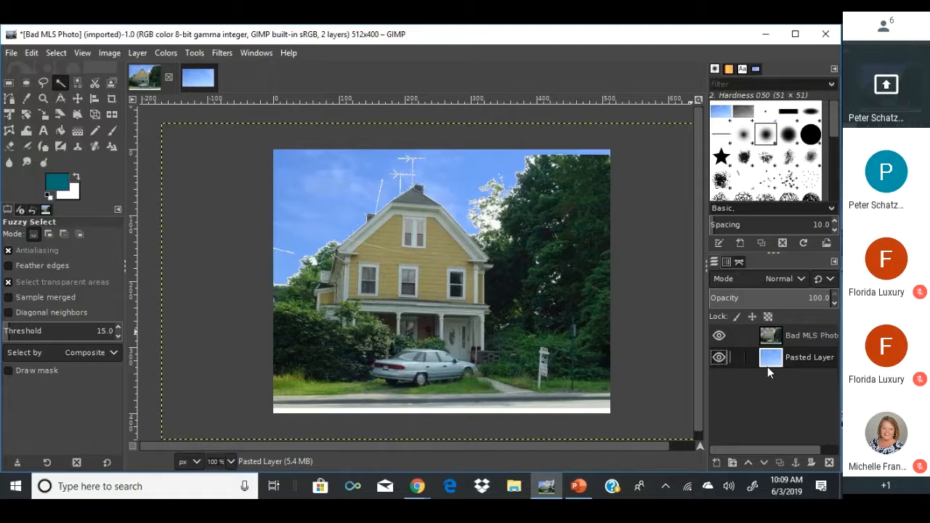
click(11, 52)
Show the Open Image dialog on the Real Estate Stuff folder.
click(29, 99)
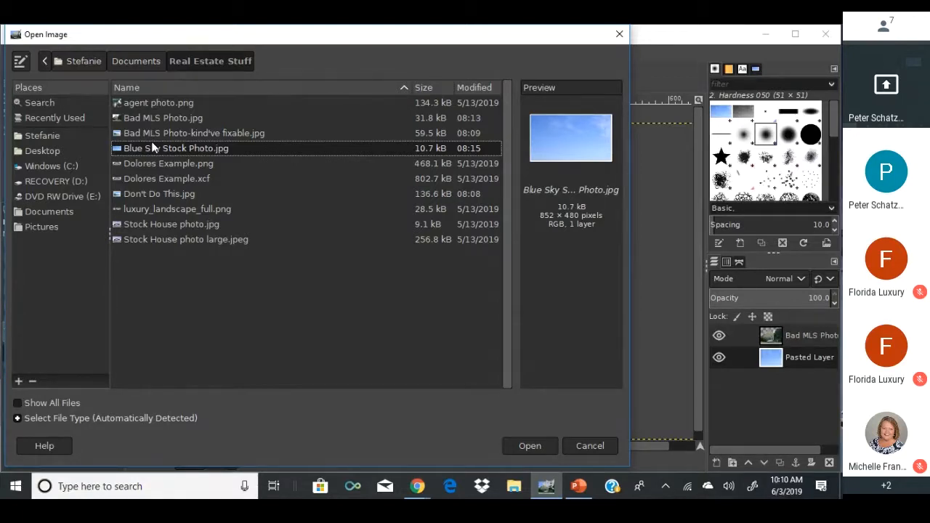
Bring Chrome forward, close the MyFLROffice tab, and start a new tab.
mouse_move(406, 482)
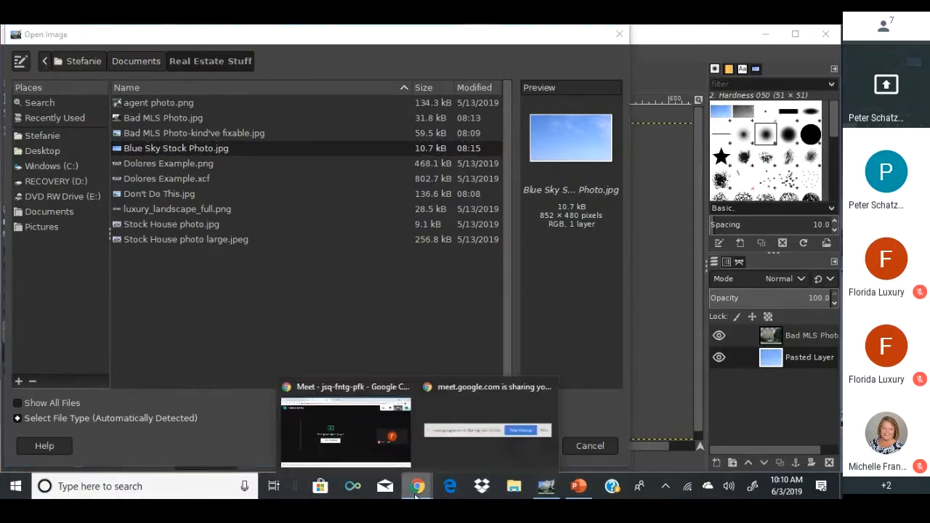
click(352, 414)
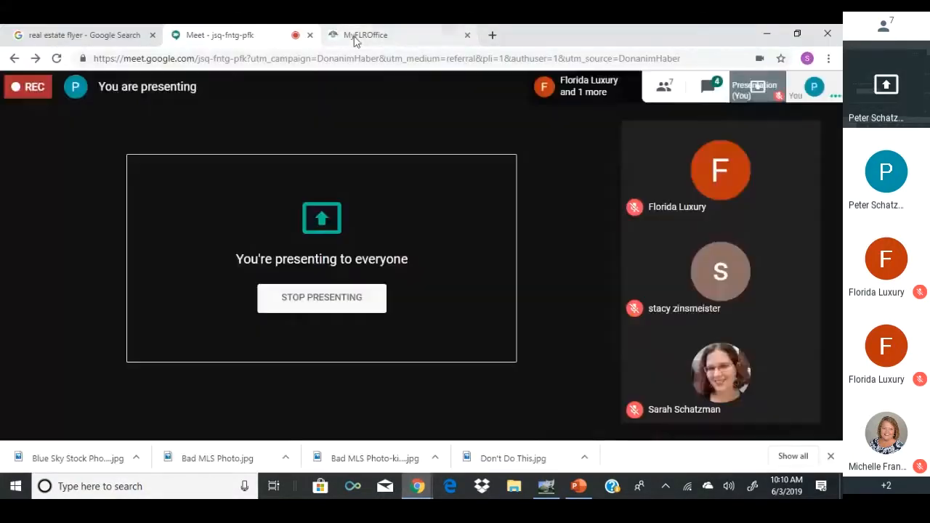
click(355, 35)
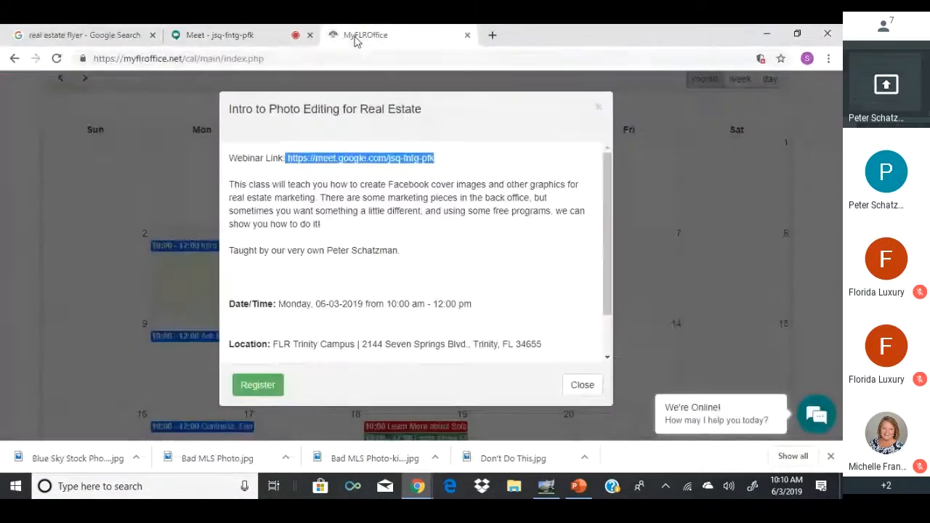
click(467, 35)
click(335, 35)
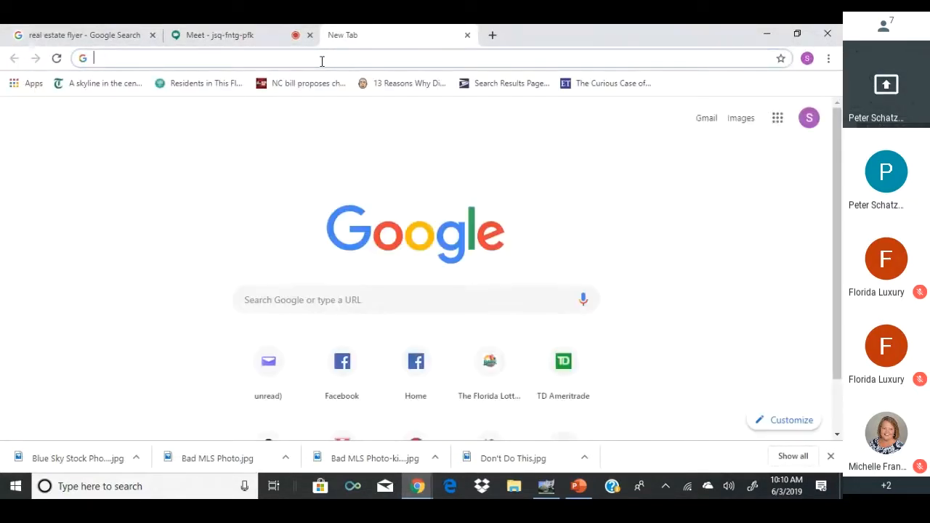
Load google.com in the new tab.
text(g)
key(BackSpace)
text(gogo)
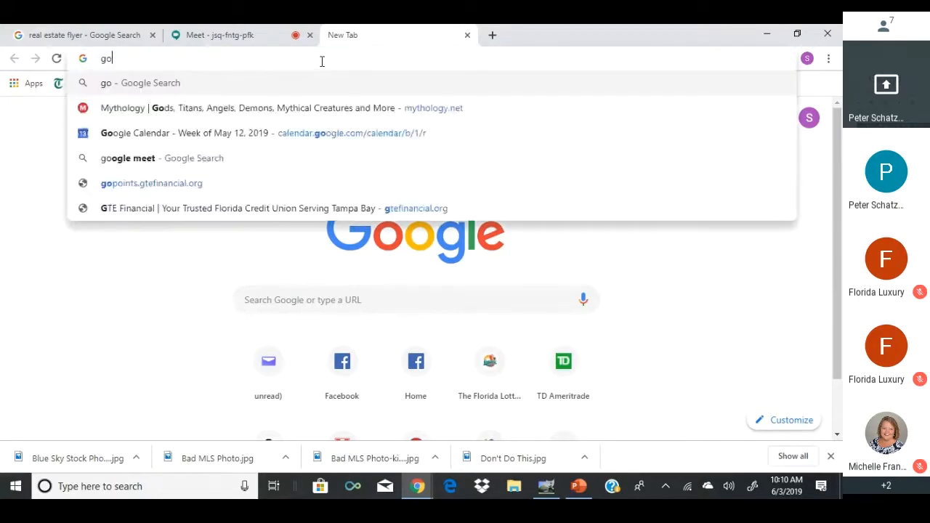
key(BackSpace)
key(BackSpace)
text(ogle.f)
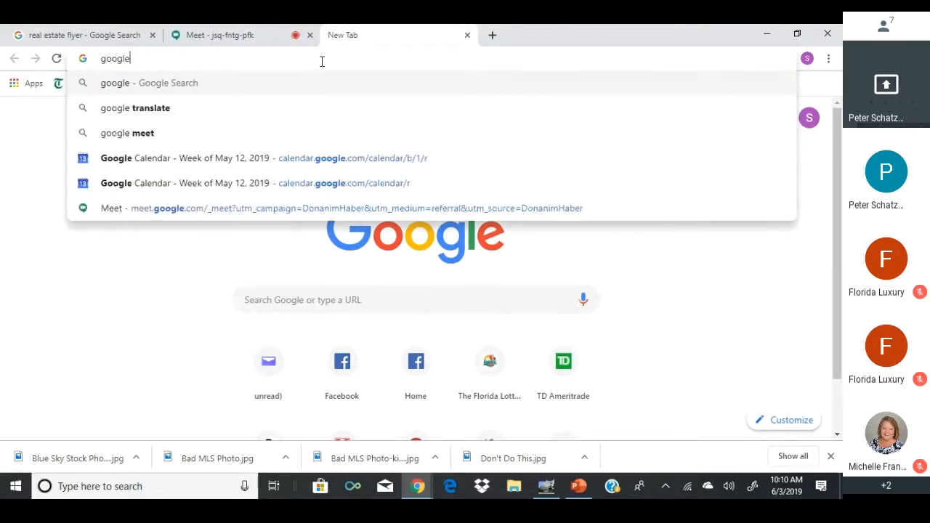
key(BackSpace)
key(BackSpace)
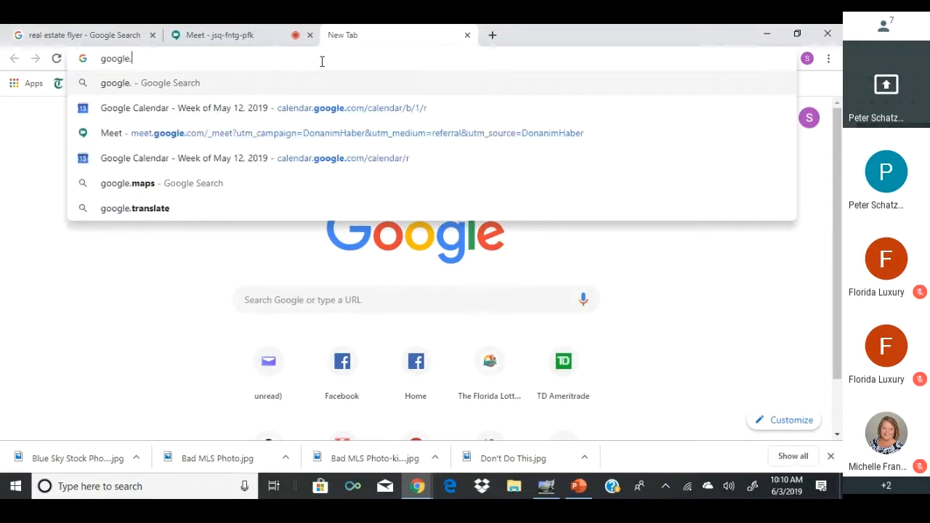
text(.com)
key(Return)
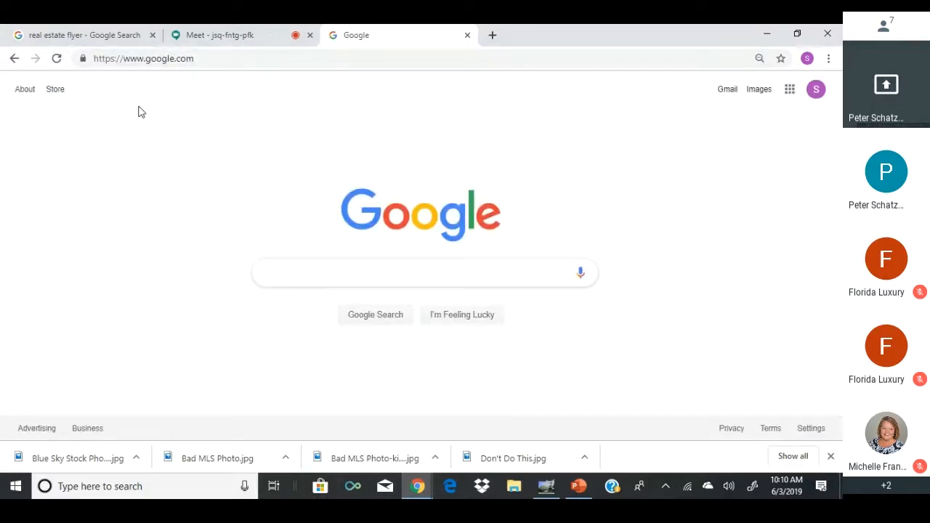
Search Google Images for 'sky stock photo' and visit the first result's Pexels page.
text(sky stock po)
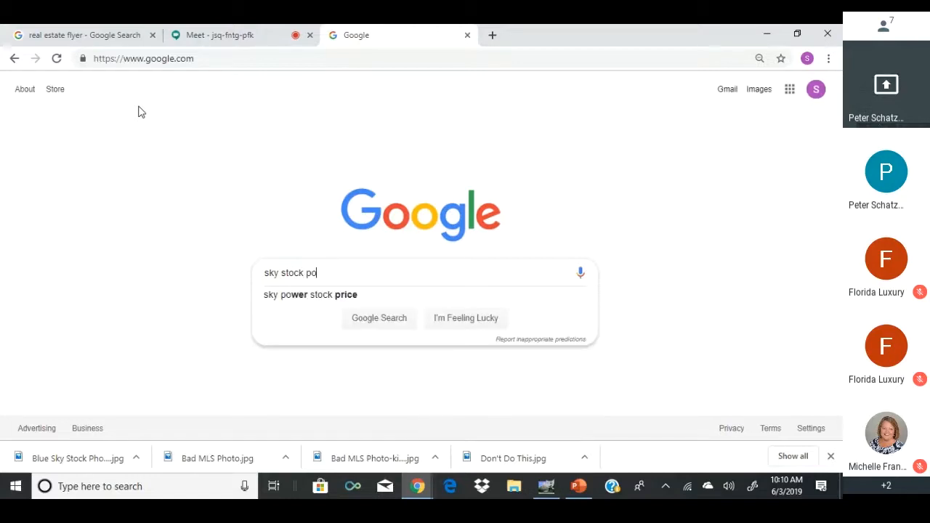
key(BackSpace)
text(hoto)
key(Return)
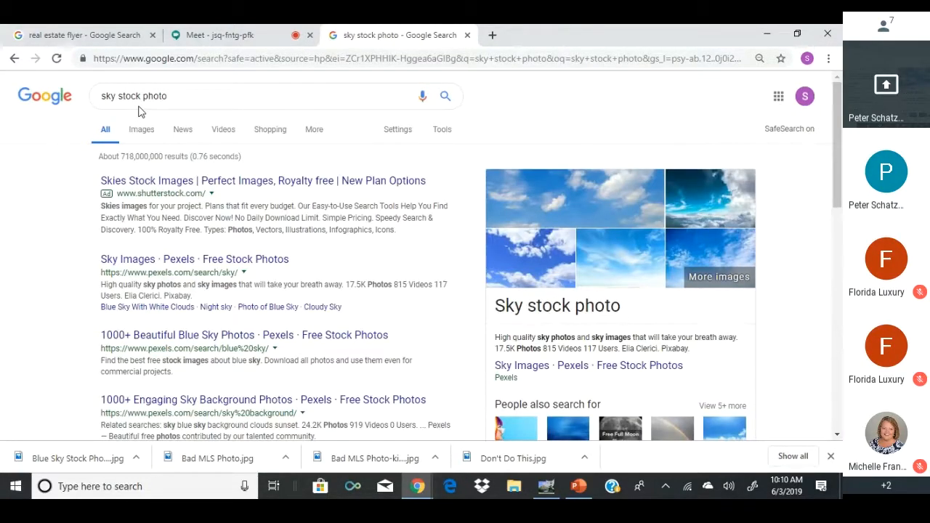
click(144, 128)
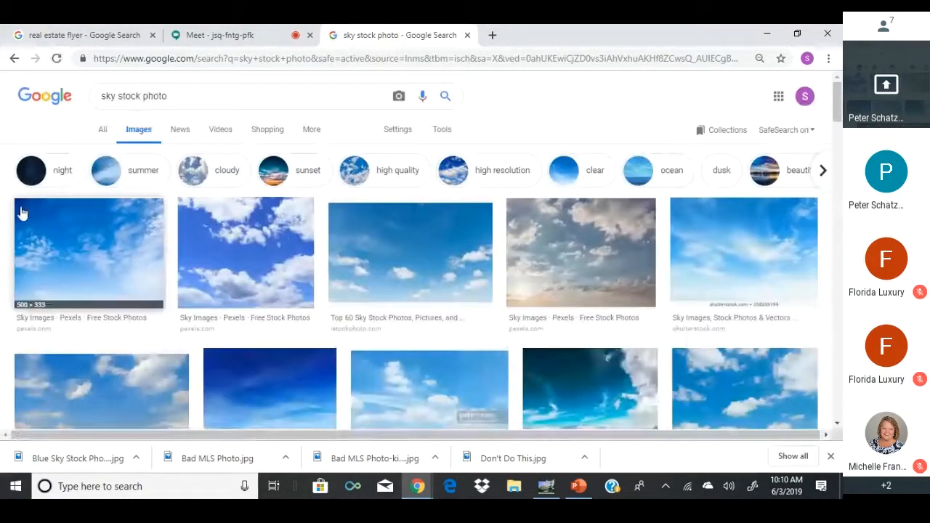
click(71, 247)
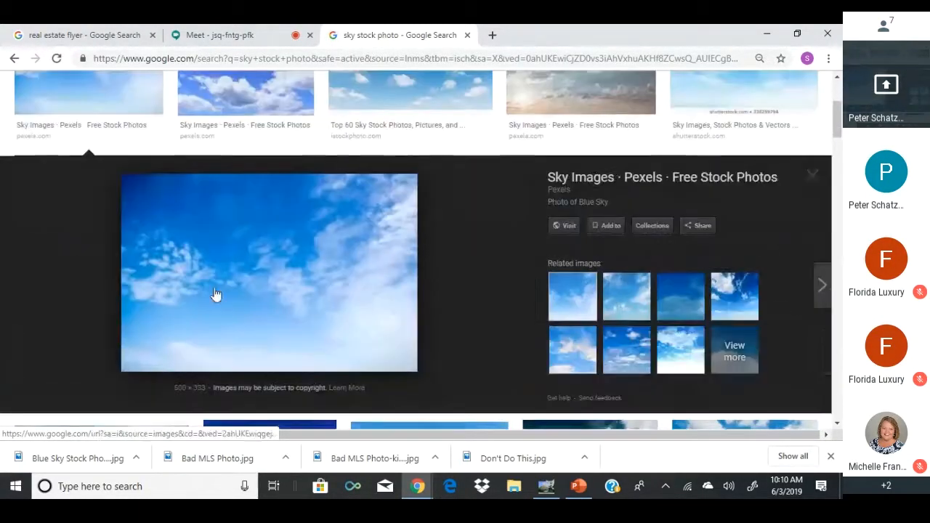
right_click(216, 289)
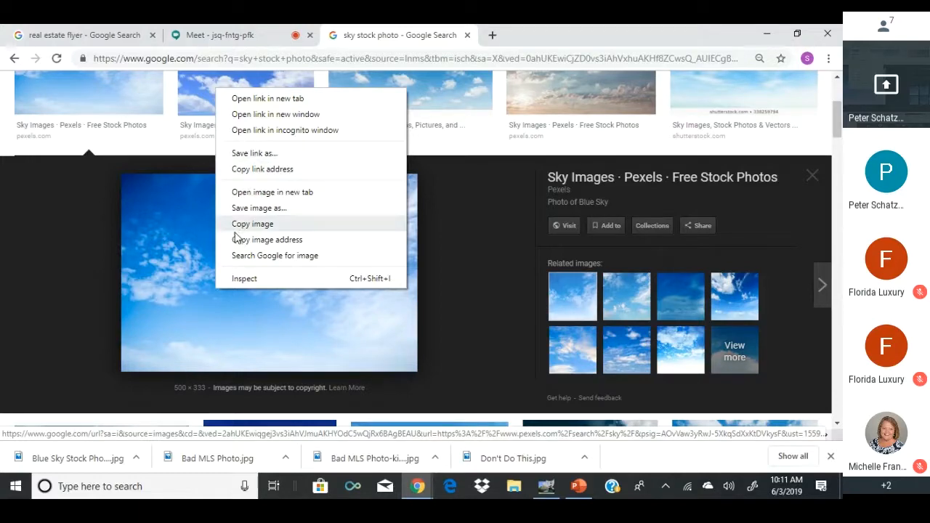
click(556, 225)
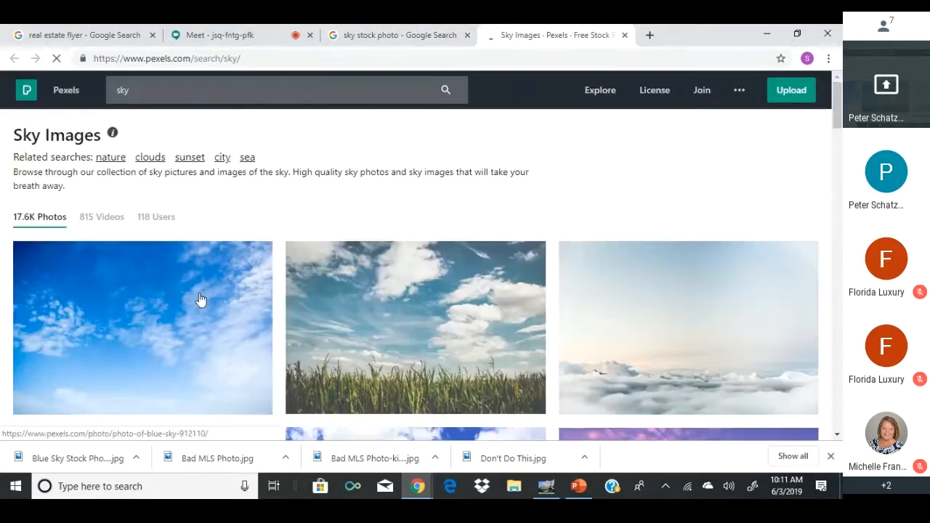
Save the Pexels blue-sky photo as a JPEG Image into Real Estate Stuff.
right_click(188, 300)
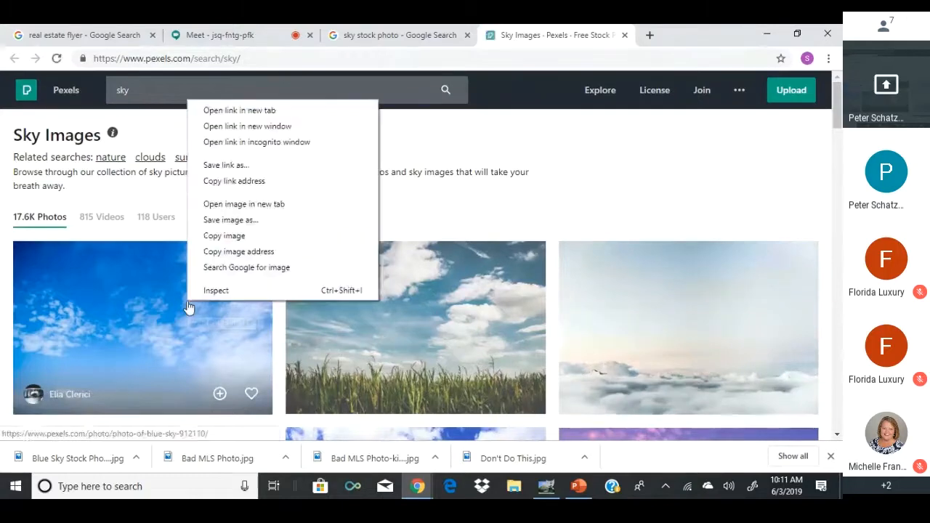
click(231, 220)
click(336, 319)
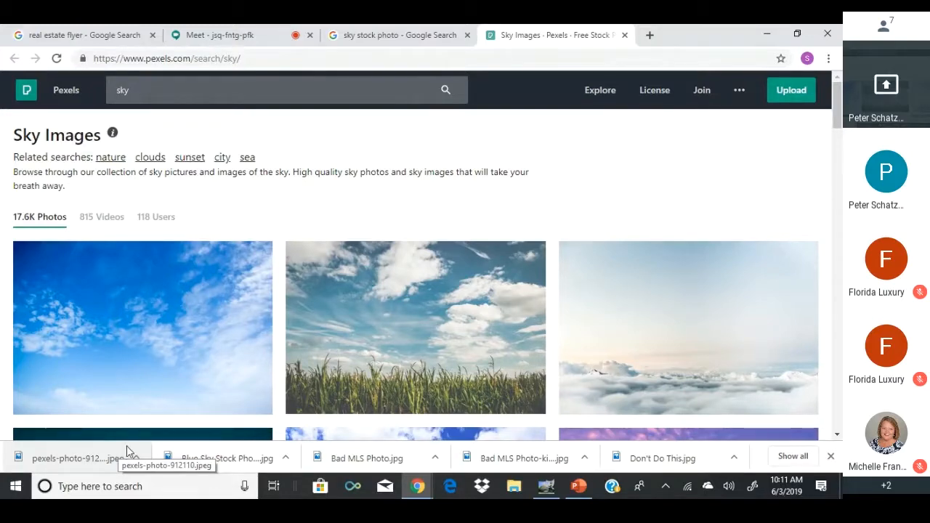
right_click(76, 314)
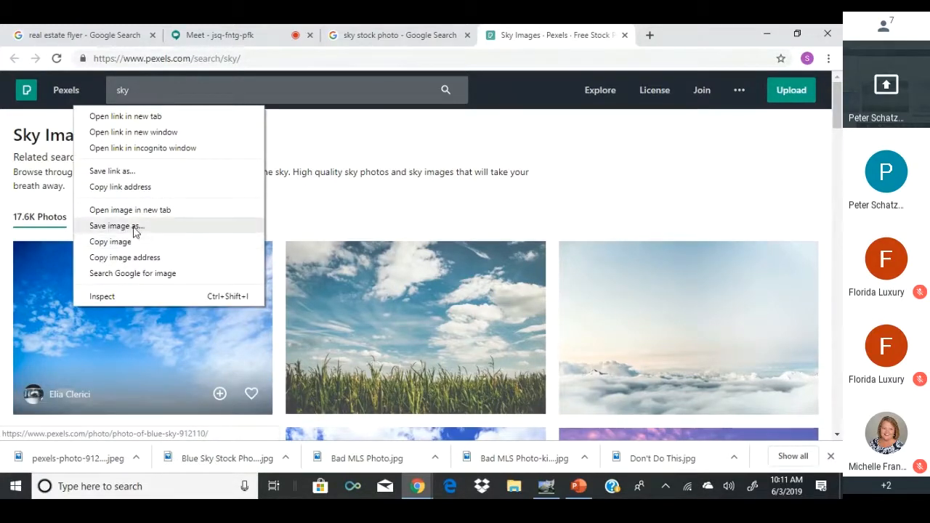
click(133, 227)
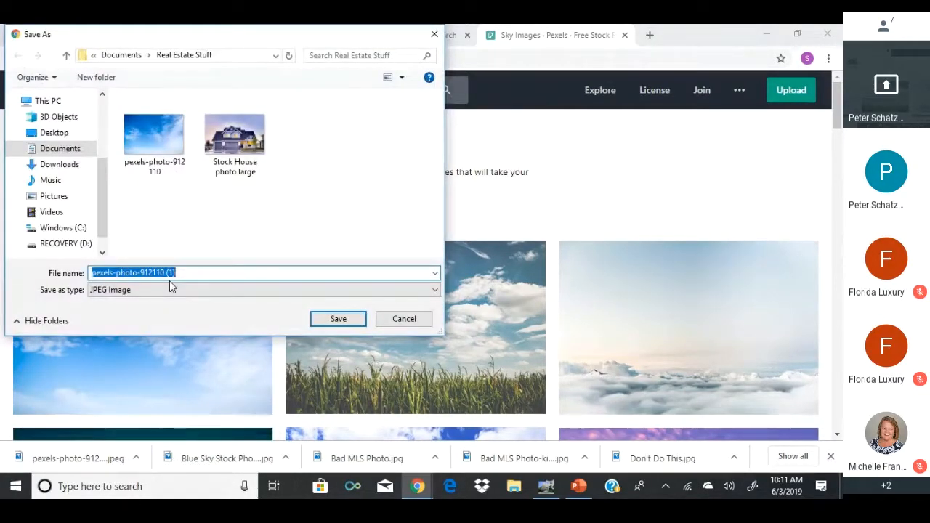
click(128, 291)
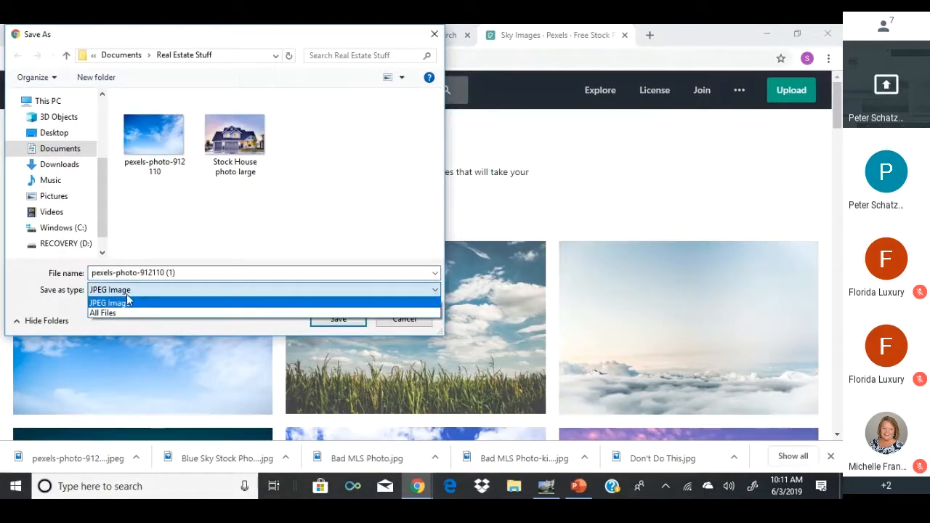
click(195, 290)
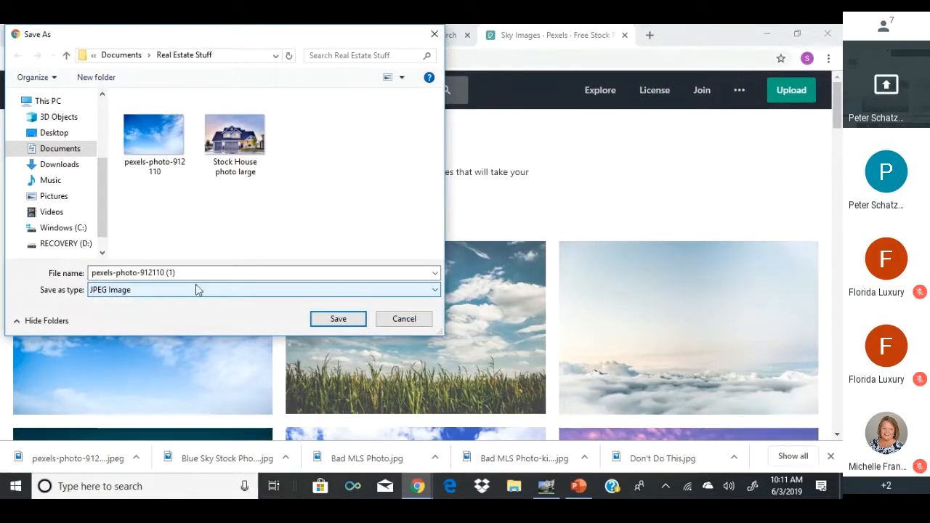
click(321, 320)
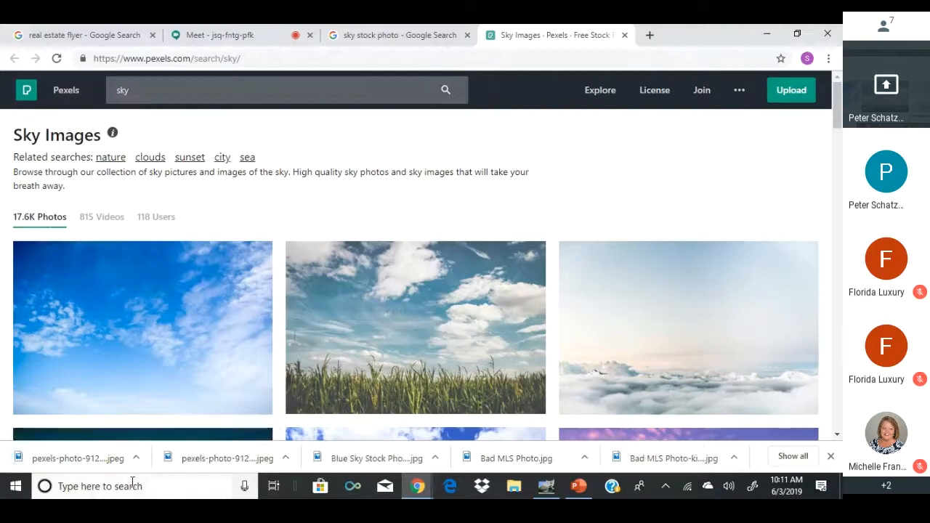
Open pexels-photo-912110.jpeg converted to sRGB, then return to the Bad MLS Photo image.
click(538, 490)
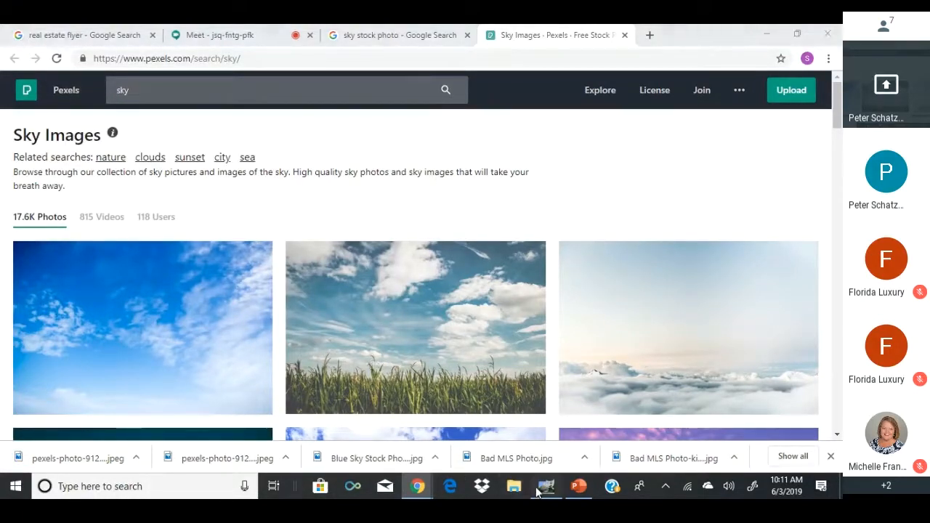
click(155, 223)
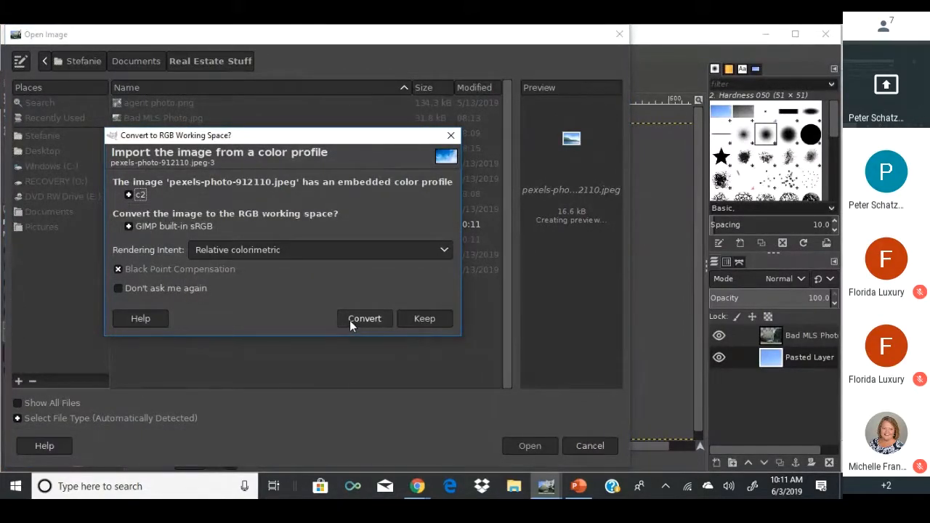
click(359, 319)
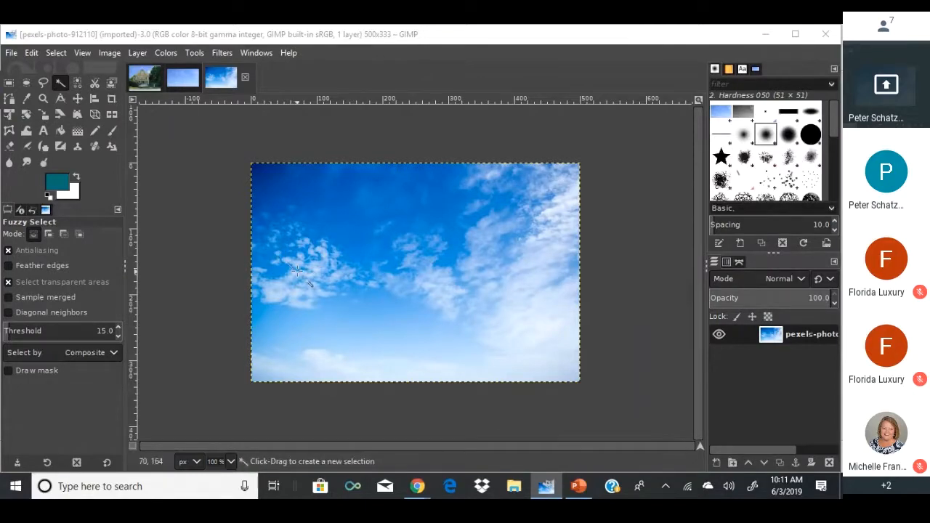
ctrl+click(242, 279)
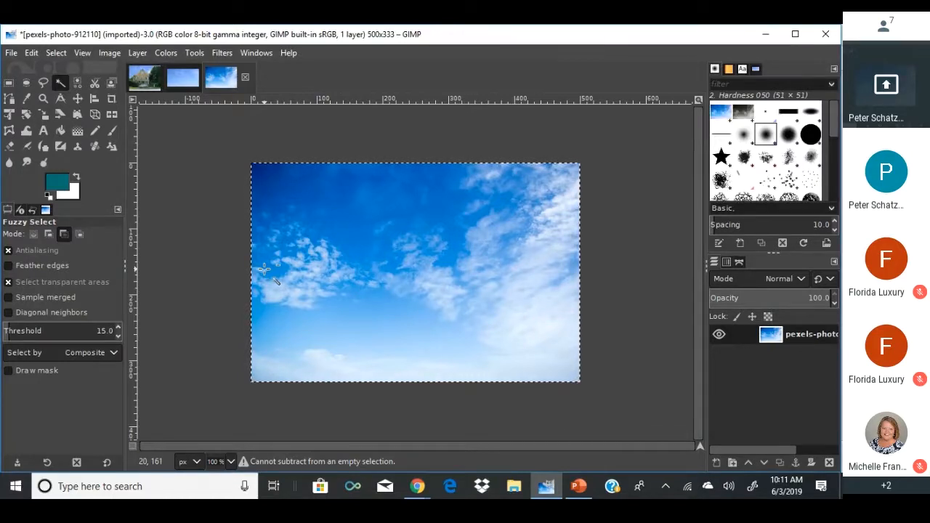
click(144, 77)
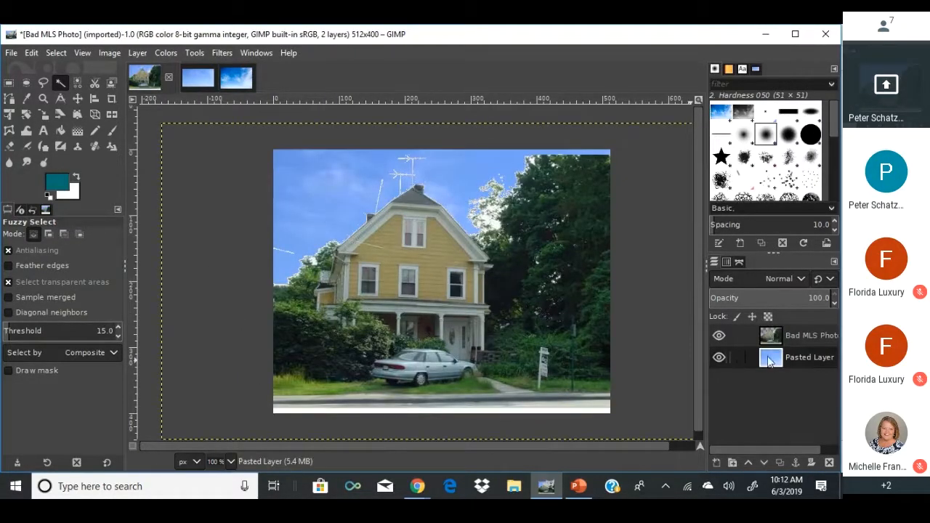
Delete the old Pasted Layer, paste the new sky, and move it about 26 px up.
right_click(734, 357)
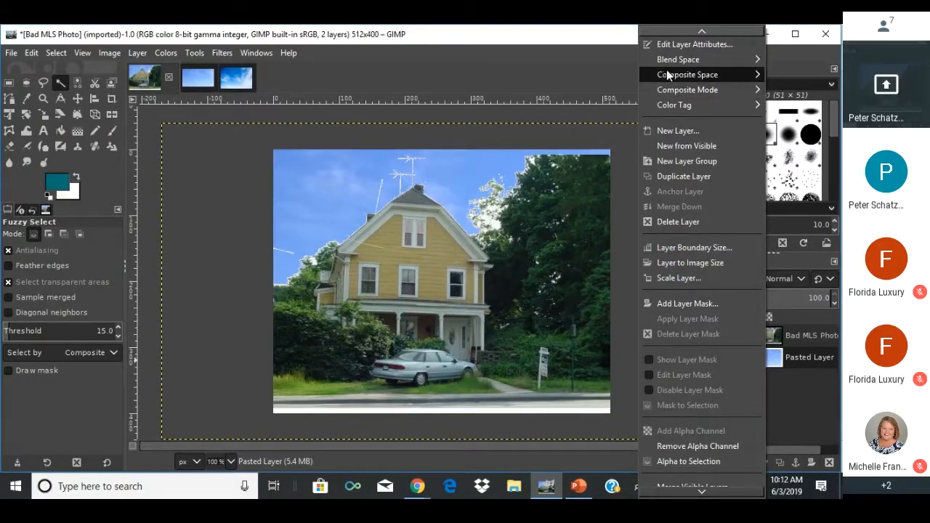
click(681, 222)
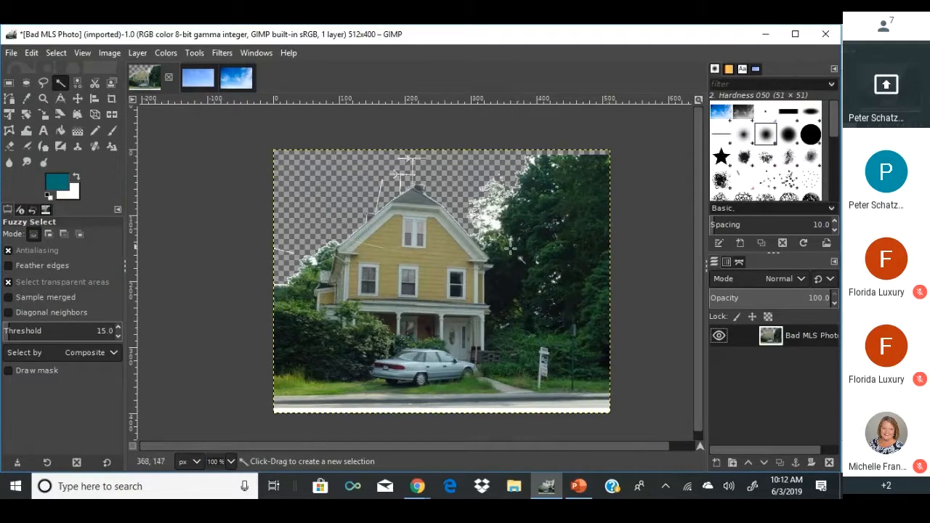
key(ctrl+v)
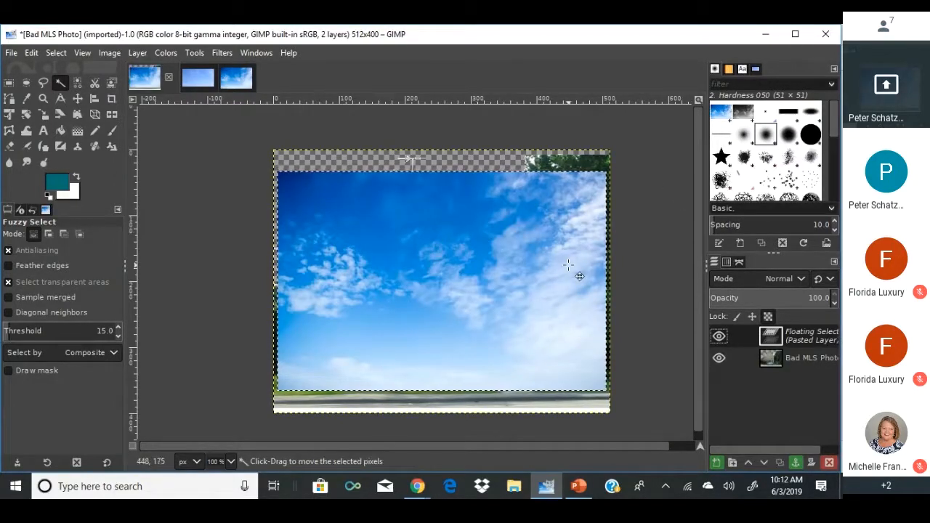
drag(409, 201, 405, 181)
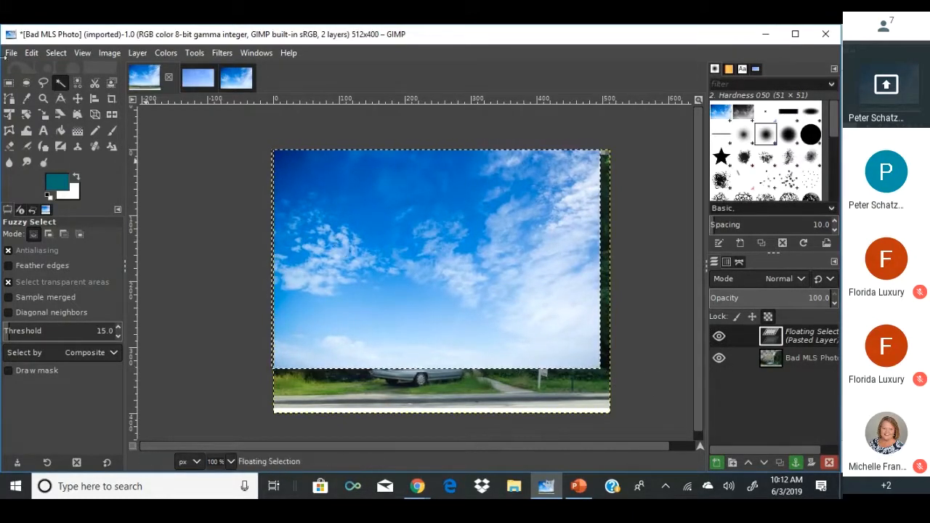
Scale the pasted sky to about 516 × 344 px and convert it to a new layer.
click(43, 115)
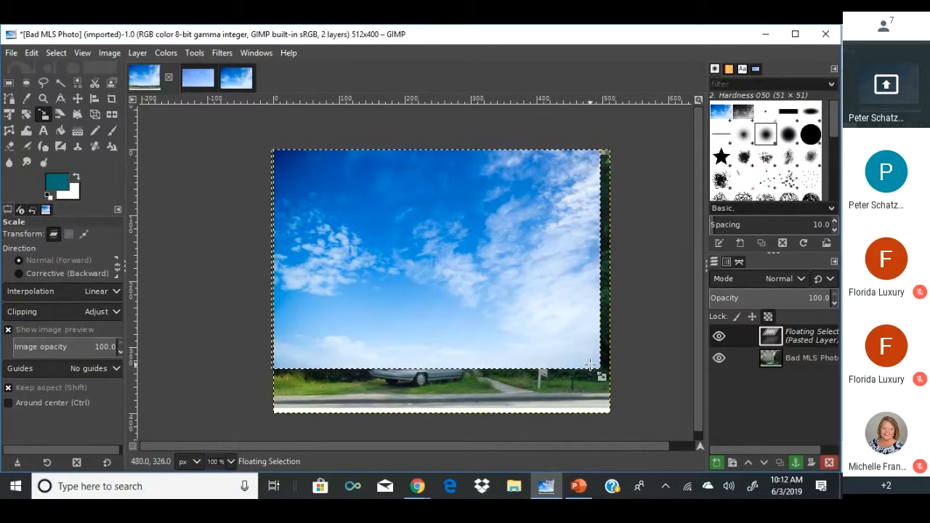
drag(585, 361, 591, 362)
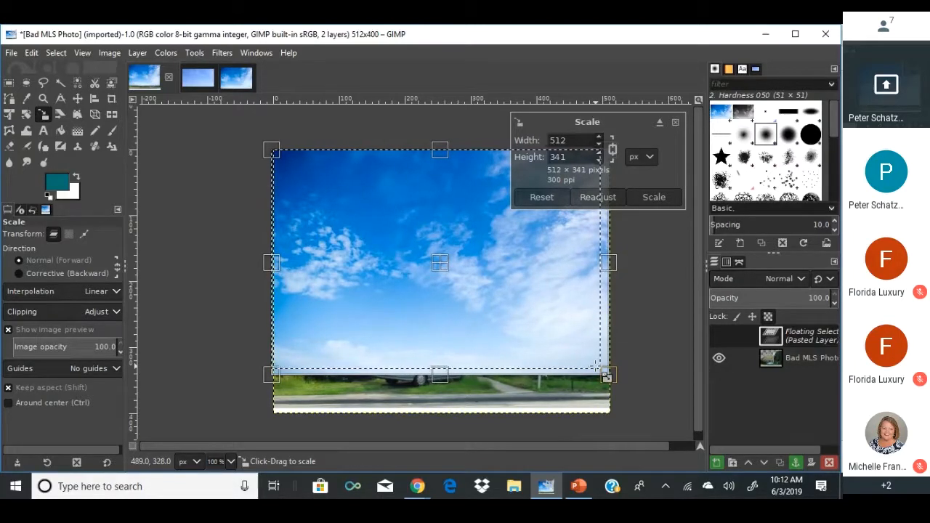
drag(595, 369, 593, 364)
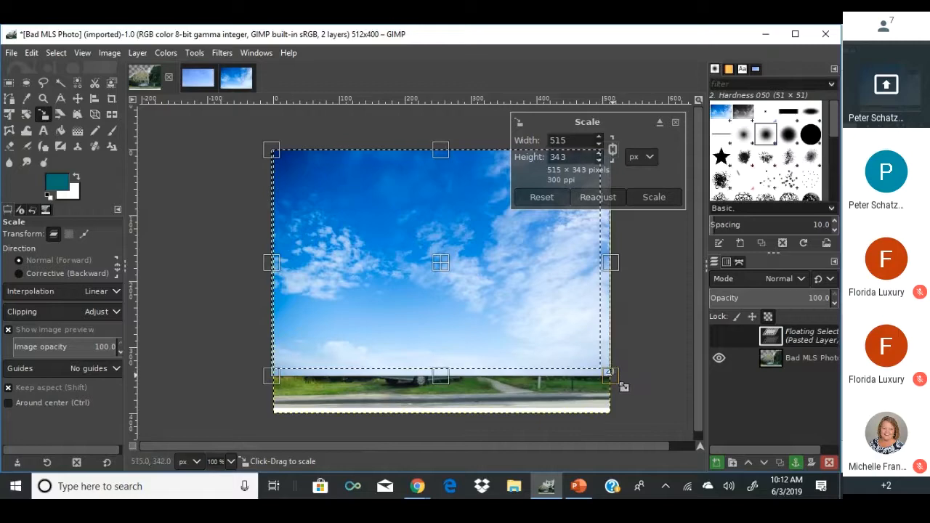
drag(539, 283, 354, 361)
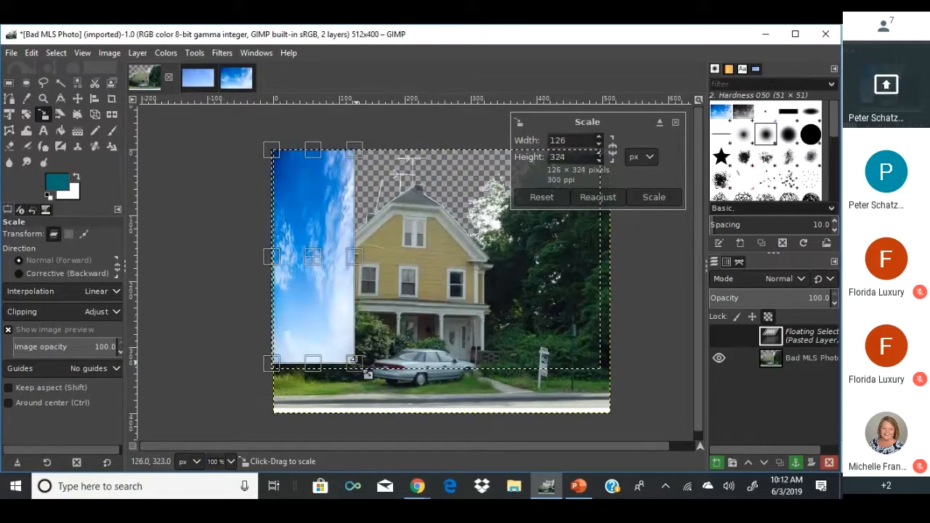
drag(425, 361, 622, 390)
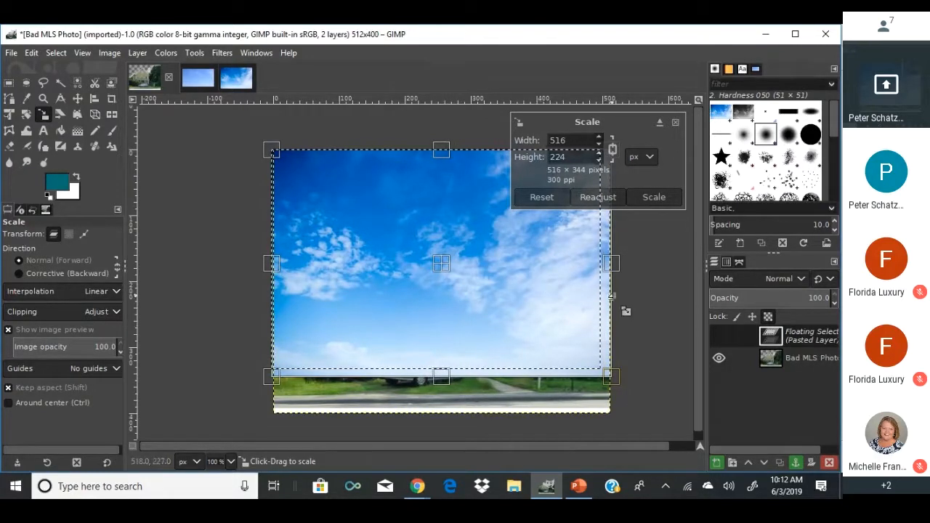
right_click(768, 338)
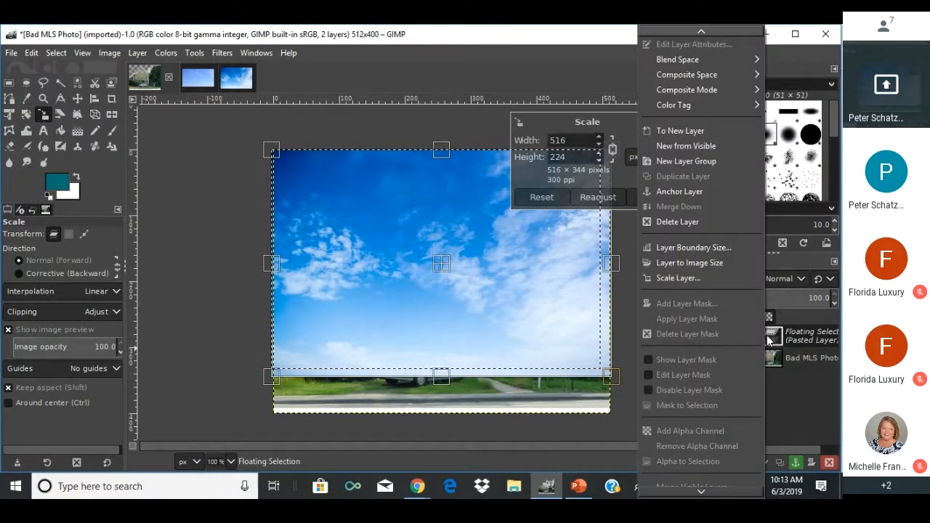
click(688, 130)
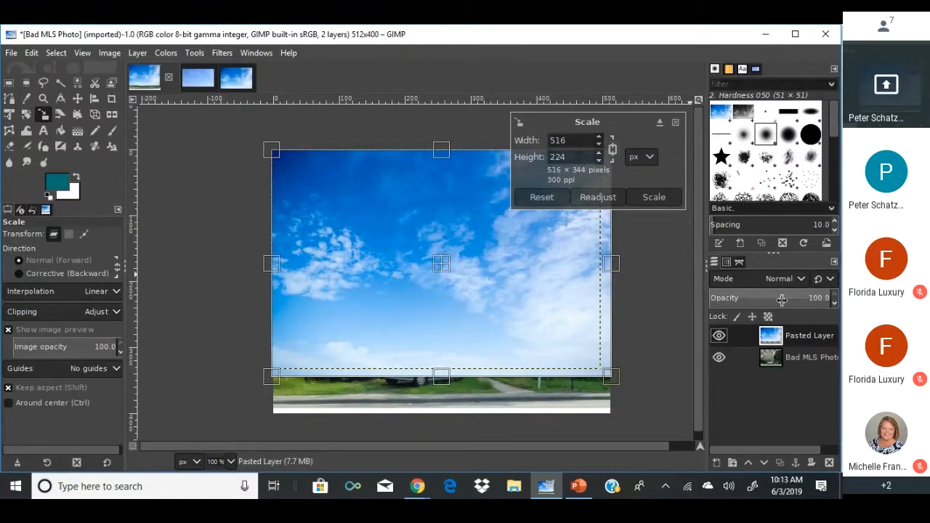
Move the sky layer beneath the house photo and make Bad MLS Photo the active layer.
drag(799, 340, 802, 371)
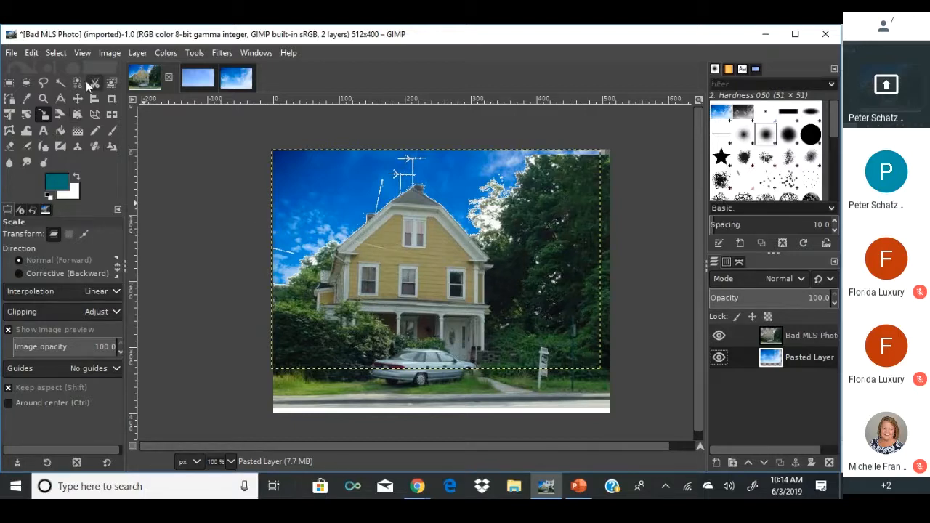
click(755, 335)
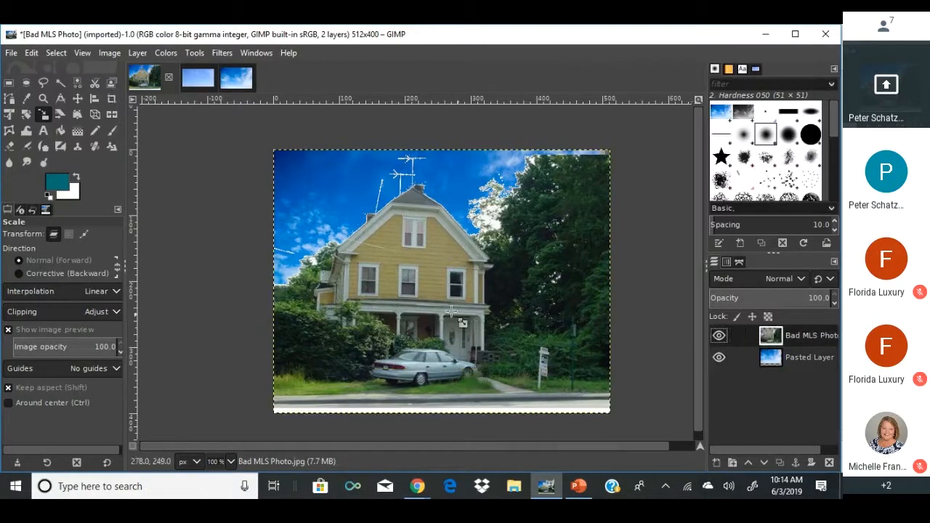
click(771, 360)
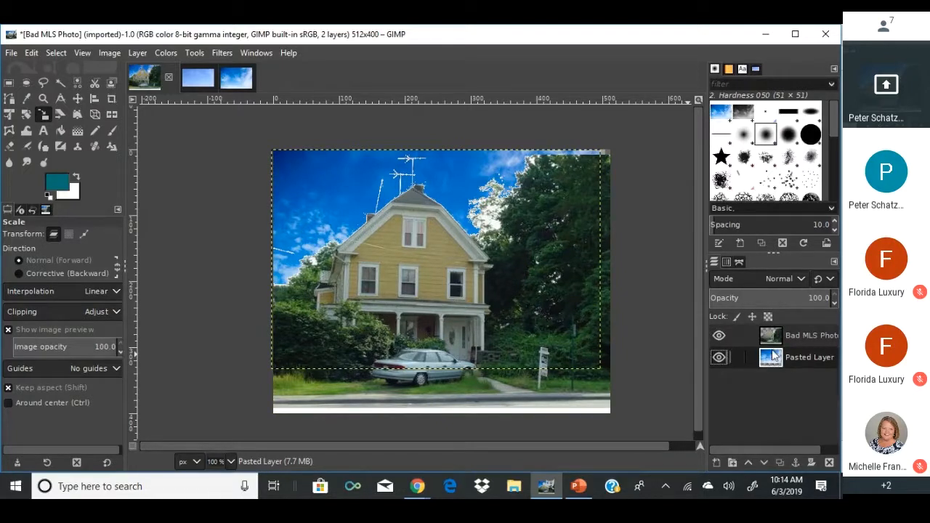
click(775, 336)
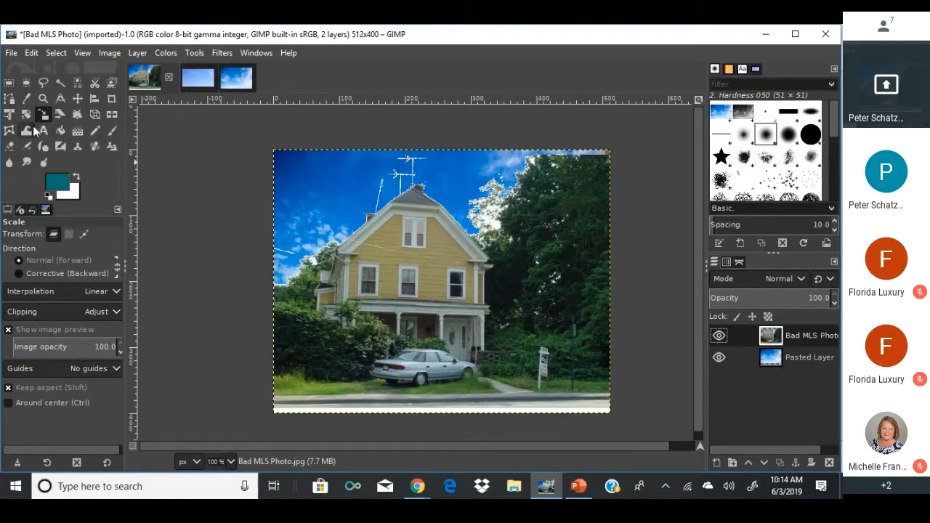
Pick the Eraser and undo a trial fringe stroke, keeping the sky layer under active Bad MLS Photo.
click(11, 146)
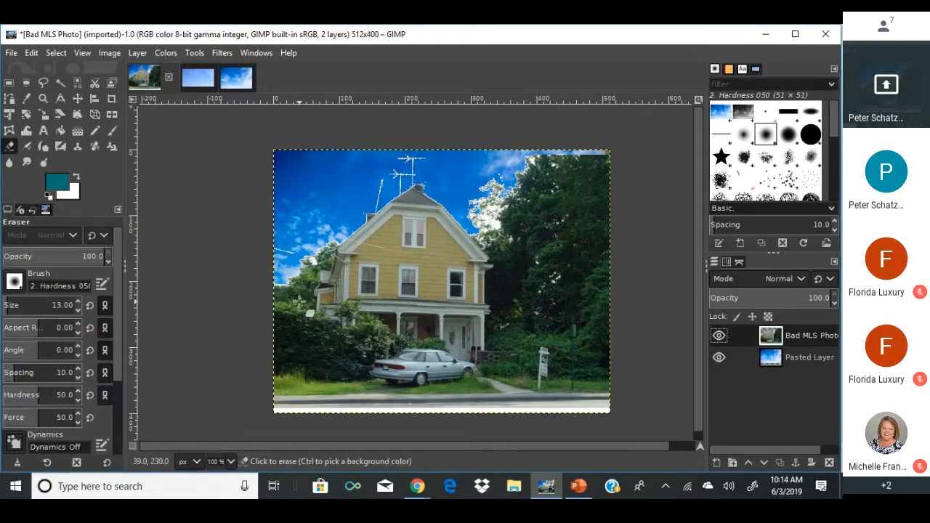
scroll(321, 256, up, 4)
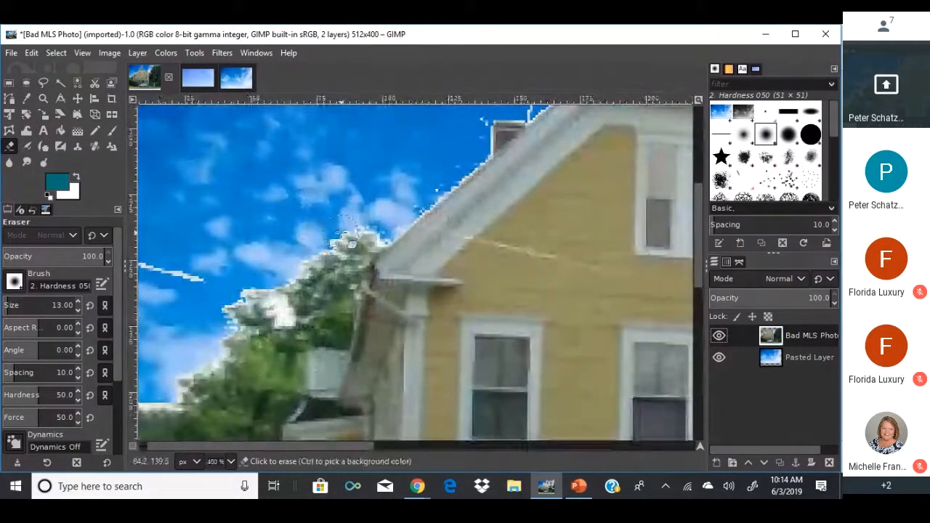
drag(335, 237, 419, 217)
key(ctrl+z)
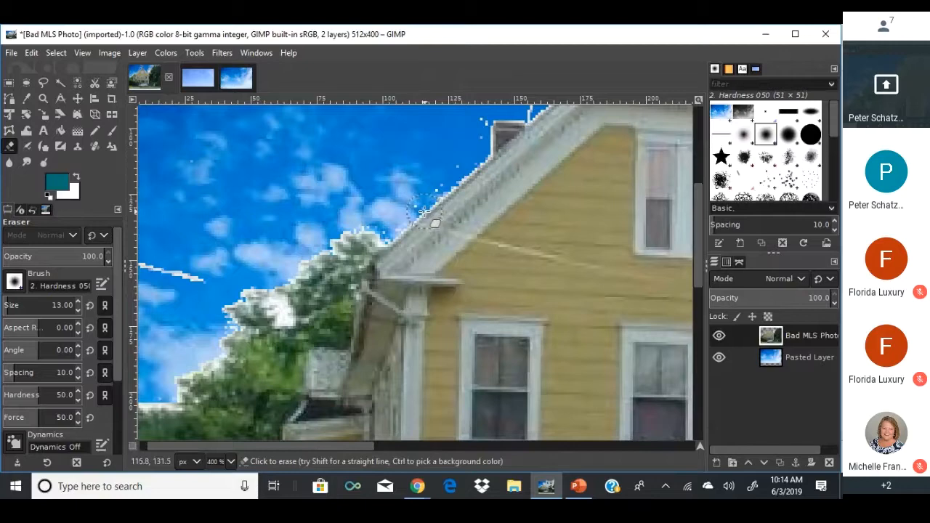
key(ctrl+z)
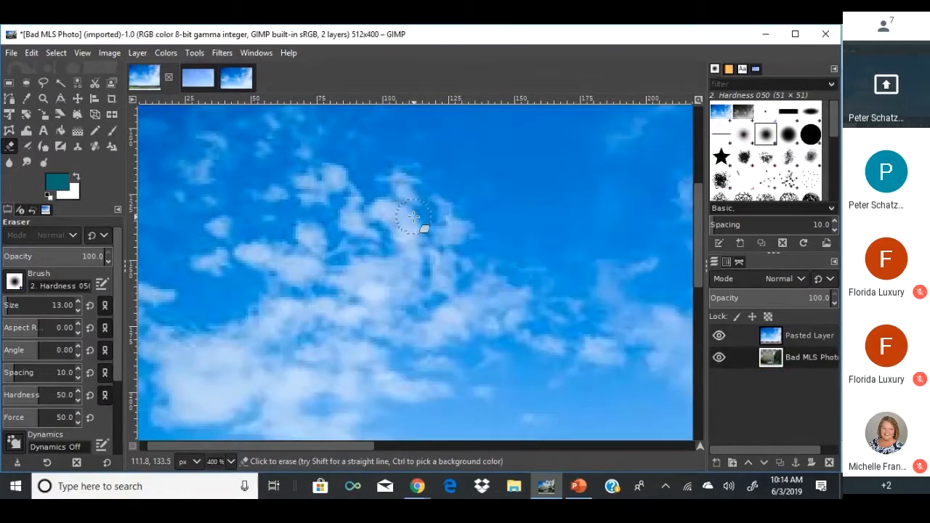
key(1)
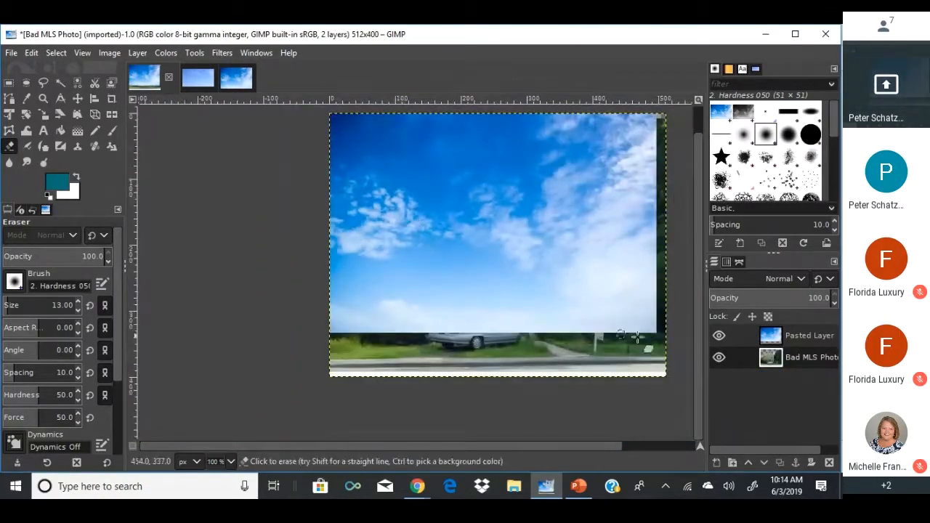
drag(763, 340, 752, 365)
scroll(421, 206, up, 3)
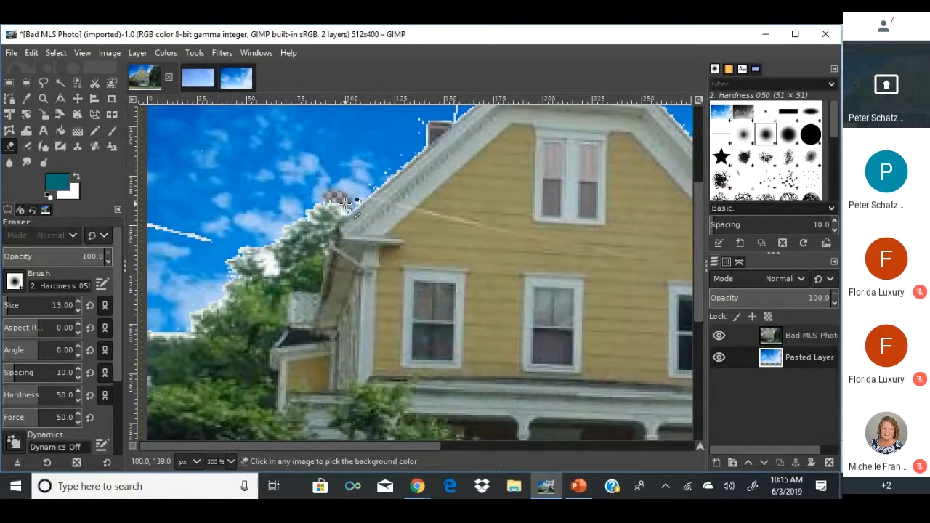
click(738, 334)
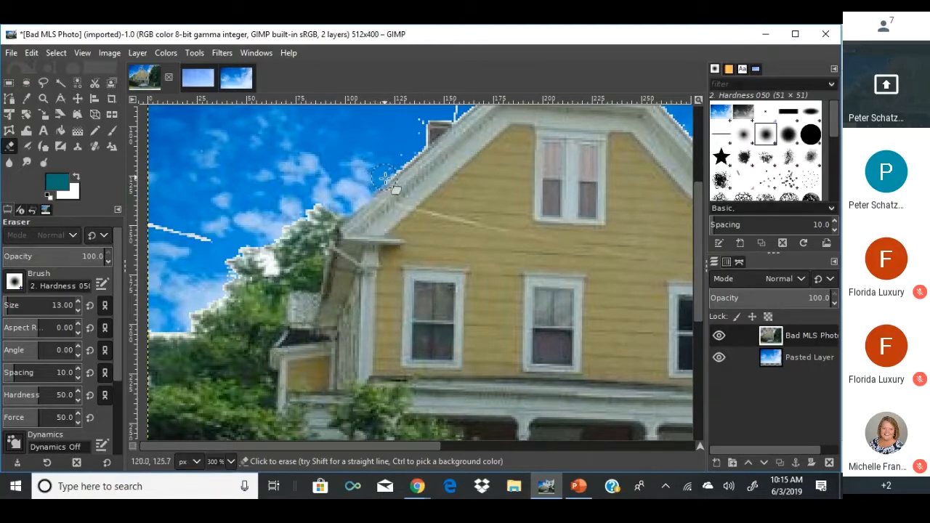
Set the eraser size to 8, adjust hardness, and undo the test strokes on the house.
key(ctrl)
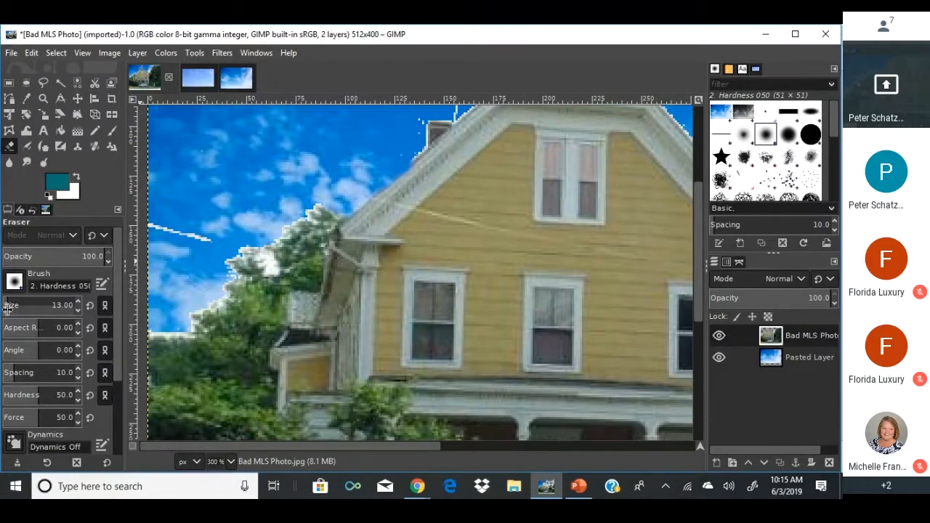
mouse_move(12, 308)
mouse_down()
mouse_move(839, 308)
mouse_move(3, 306)
mouse_up()
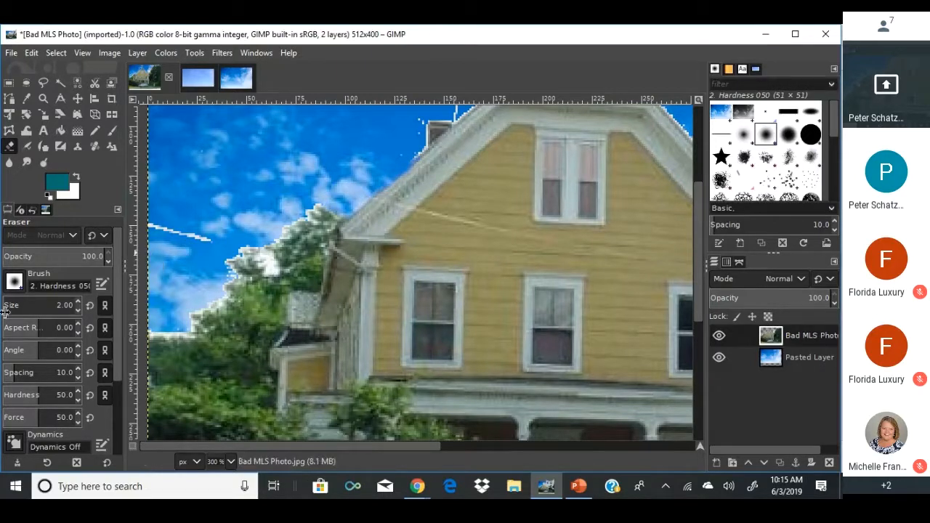
drag(5, 312, 8, 312)
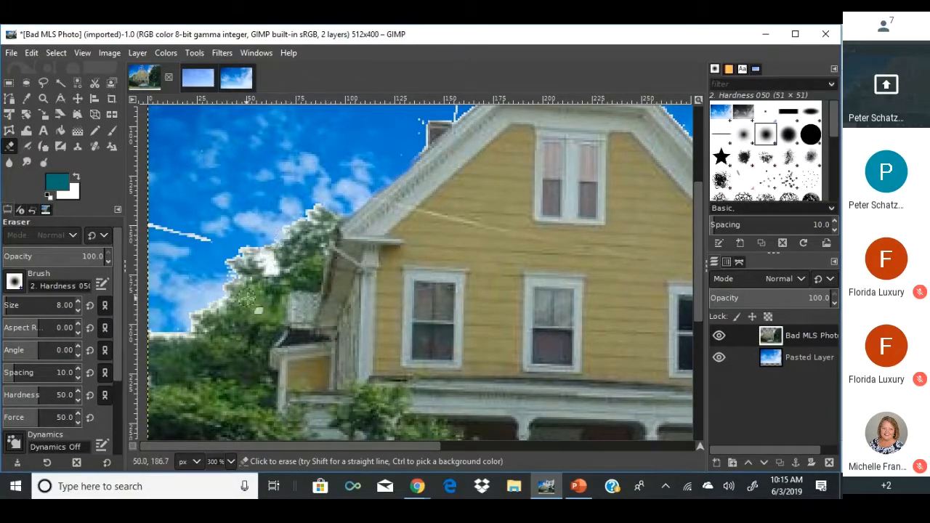
mouse_move(252, 259)
mouse_down()
mouse_move(386, 255)
mouse_move(549, 228)
mouse_up()
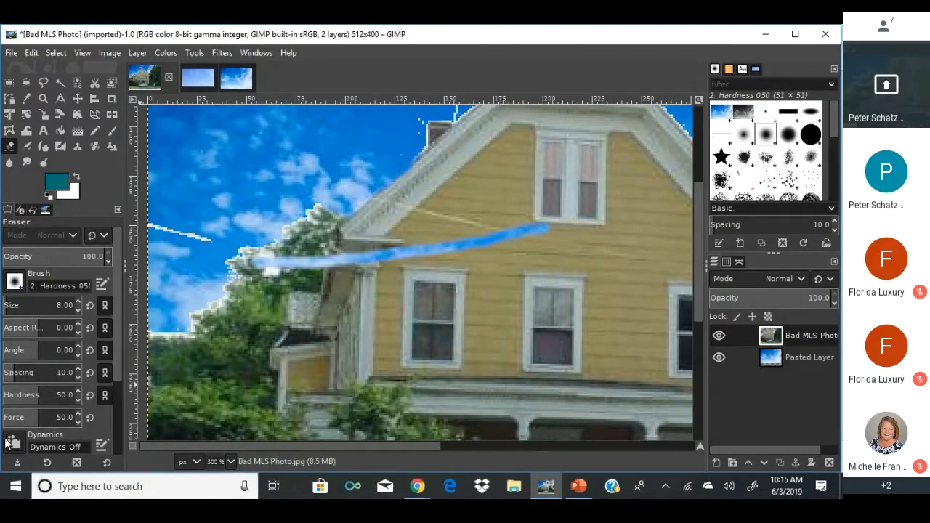
key(ctrl+z)
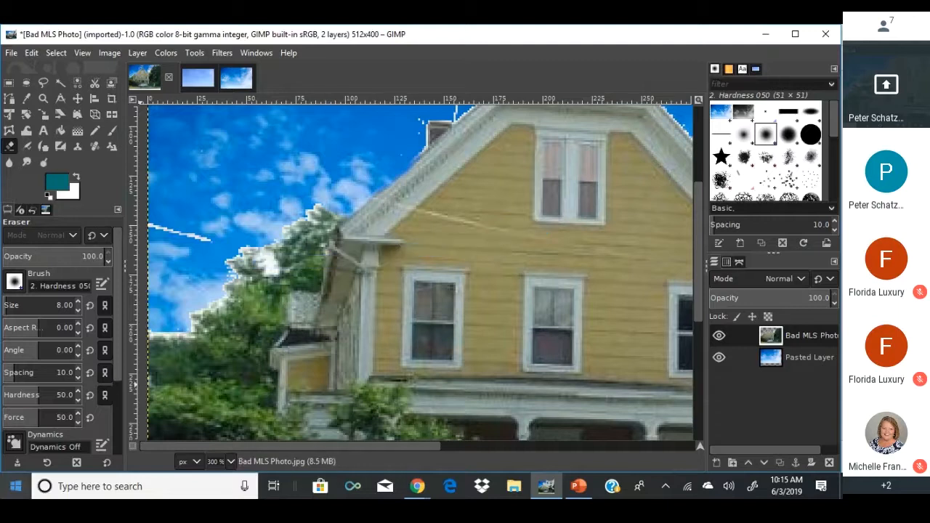
drag(35, 398, 109, 398)
mouse_move(352, 226)
mouse_down()
mouse_move(489, 234)
mouse_move(536, 222)
mouse_move(564, 200)
mouse_move(579, 234)
mouse_move(568, 275)
mouse_move(426, 316)
mouse_up()
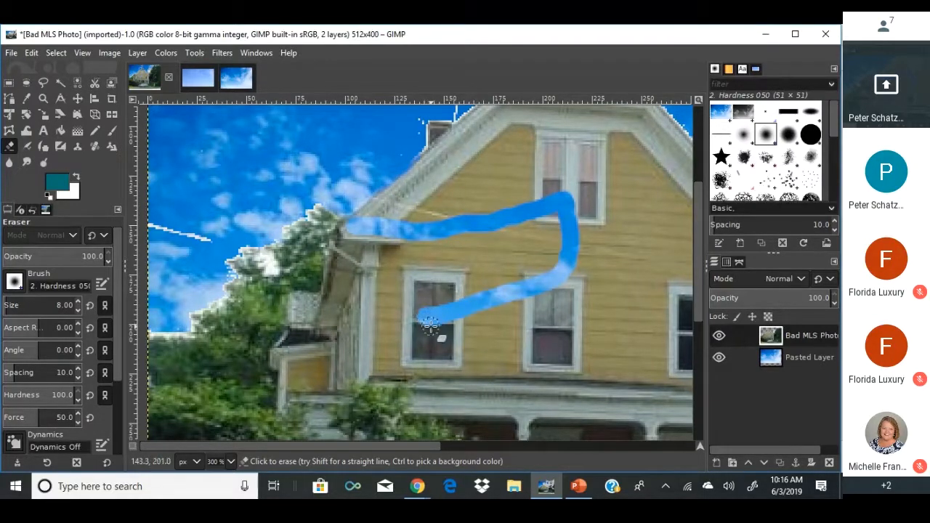
key(ctrl+z)
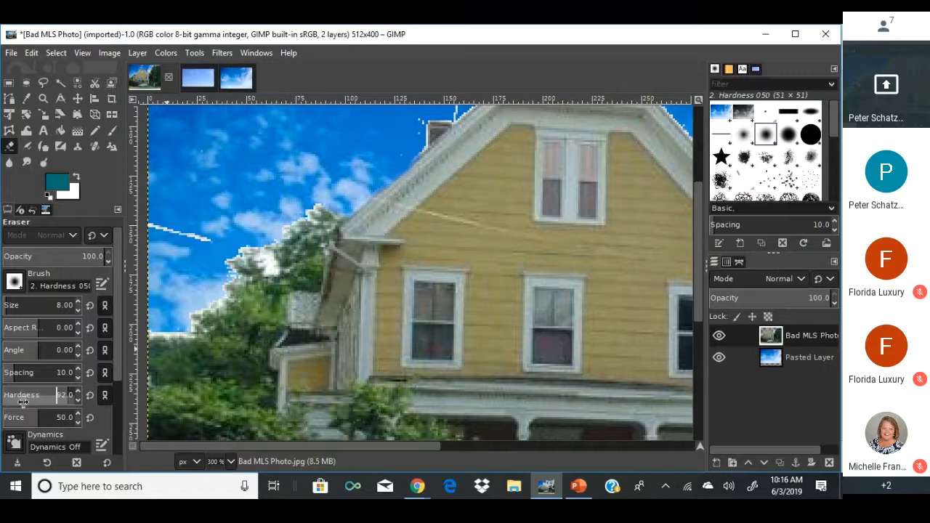
Drop eraser hardness from 86 to 24, try strokes on the wall and eave, then undo them.
click(70, 394)
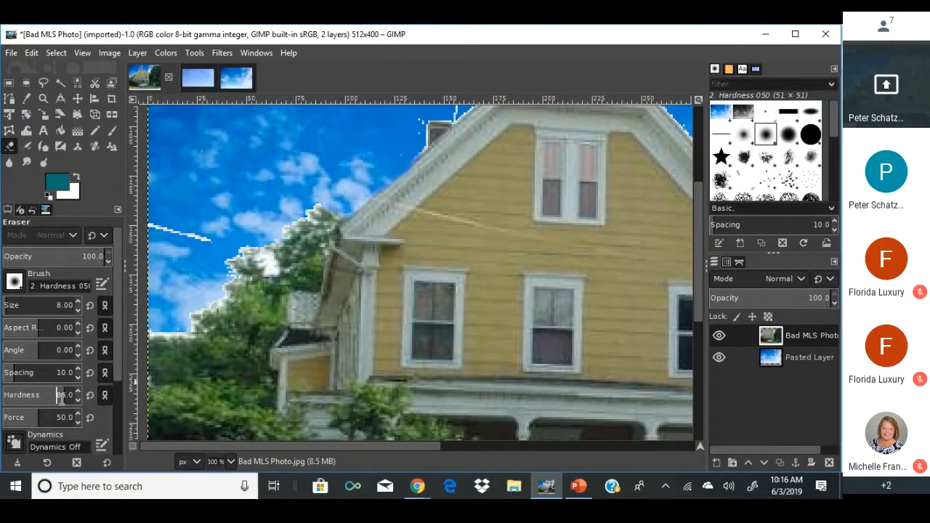
drag(63, 397, 454, 425)
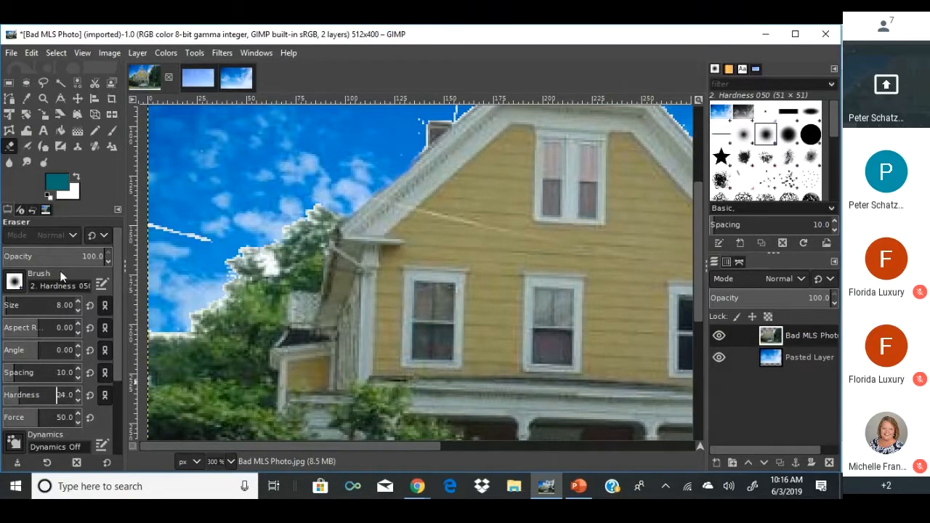
mouse_move(316, 270)
mouse_down()
mouse_move(396, 268)
mouse_move(486, 203)
mouse_move(504, 204)
mouse_move(509, 227)
mouse_up()
scroll(425, 263, up, 1)
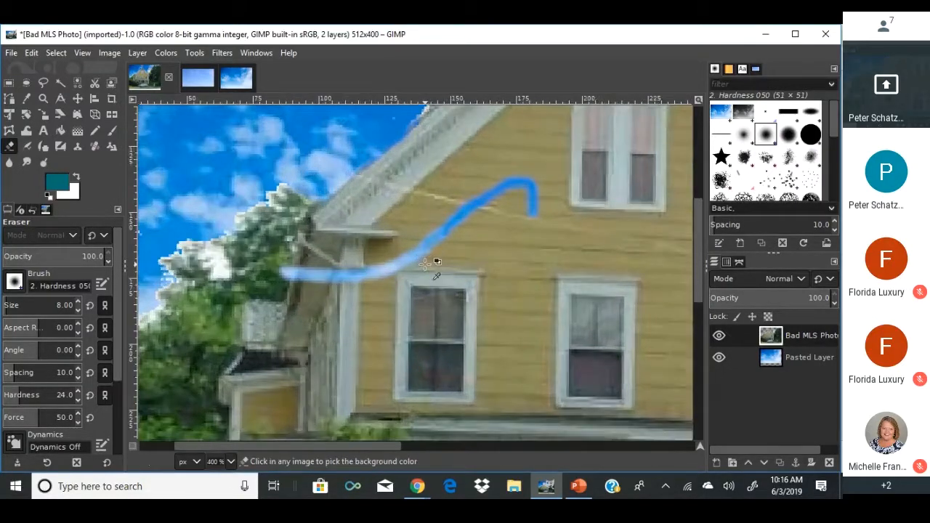
scroll(425, 263, up, 3)
scroll(423, 263, down, 1)
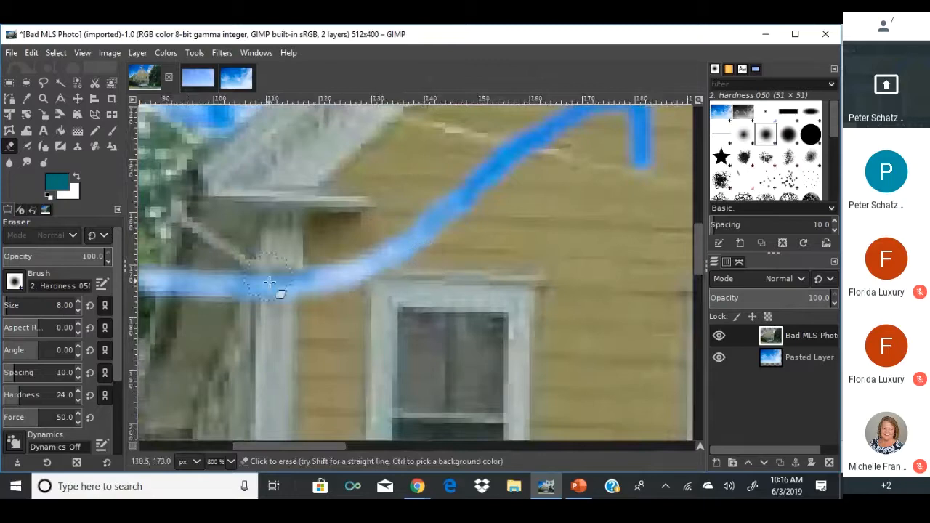
mouse_move(251, 270)
mouse_down()
mouse_move(284, 315)
mouse_move(305, 373)
mouse_up()
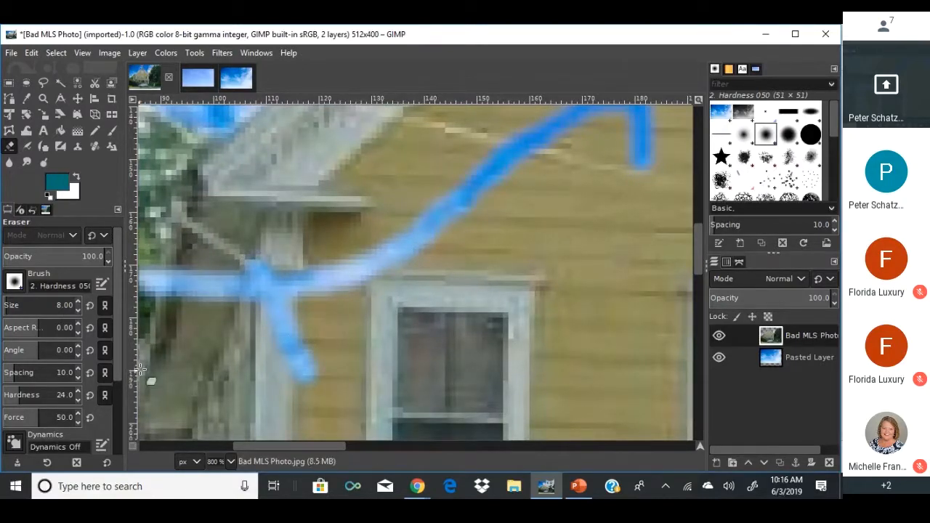
ctrl+scroll(182, 270, down, 5)
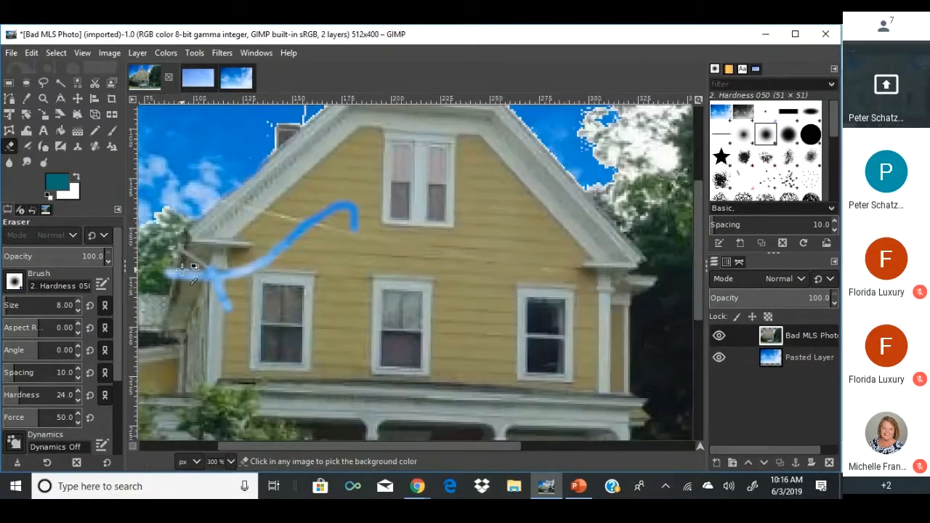
key(ctrl+z)
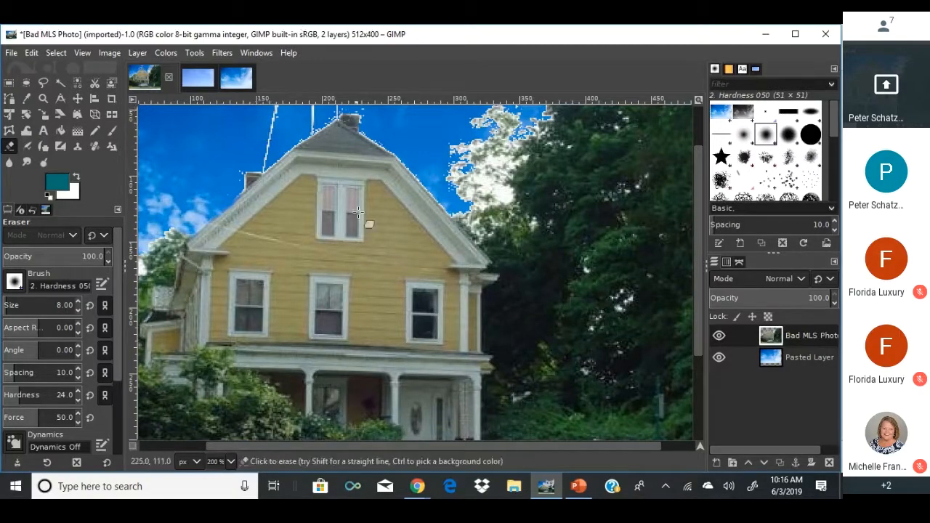
scroll(413, 160, up, 2)
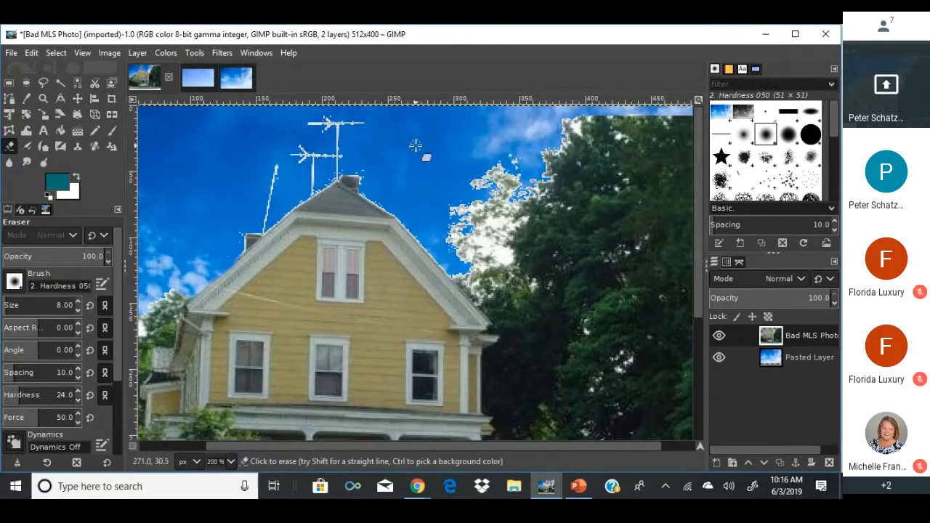
key(ctrl)
scroll(414, 145, down, 2)
scroll(414, 145, up, 1)
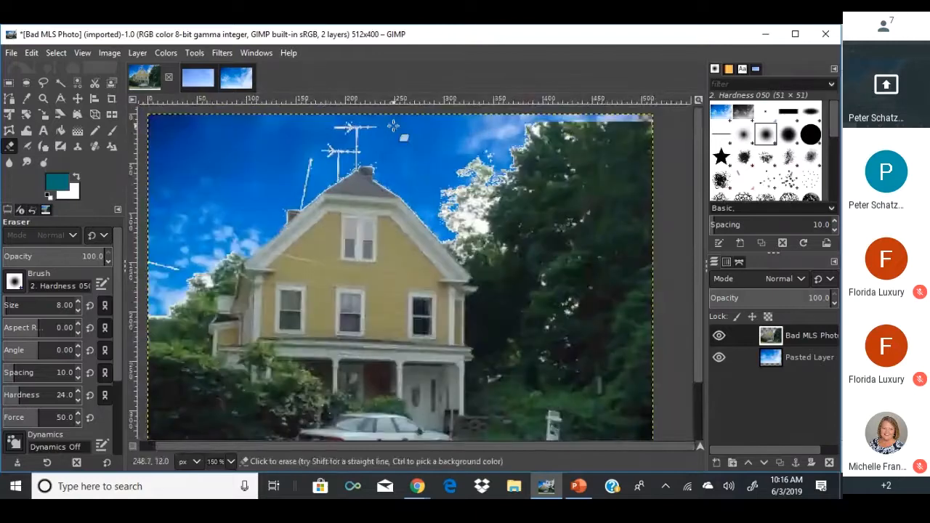
Boost the house photo's saturation with the Hue-Saturation adjustment.
click(166, 53)
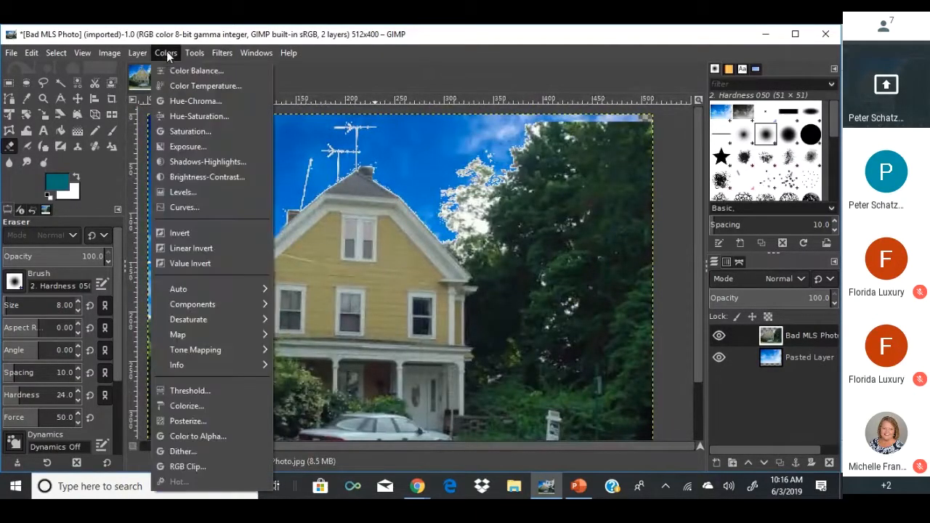
click(197, 116)
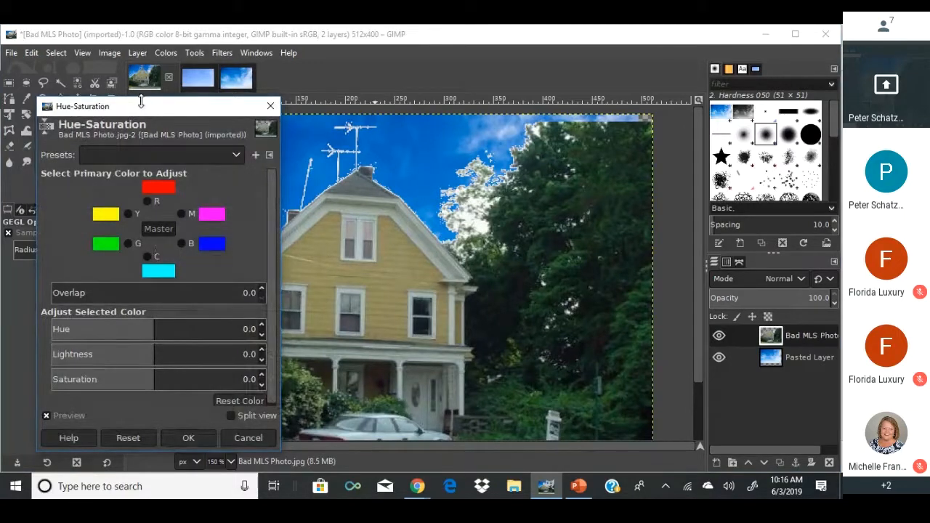
drag(138, 109, 99, 105)
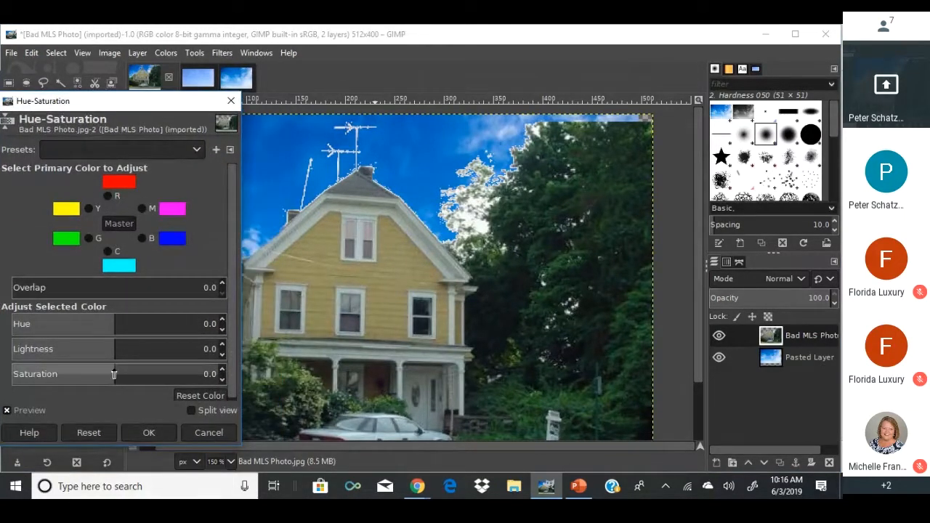
drag(114, 374, 144, 375)
scroll(284, 334, down, 3)
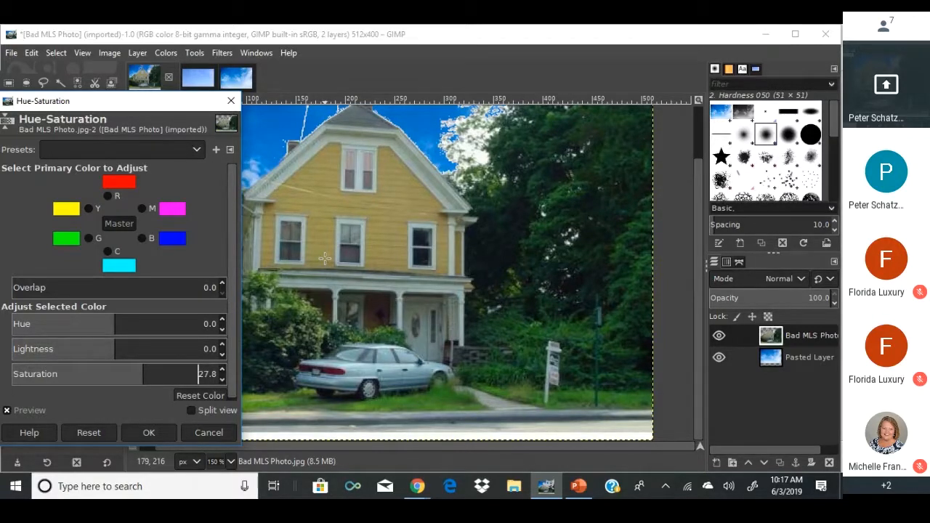
click(145, 432)
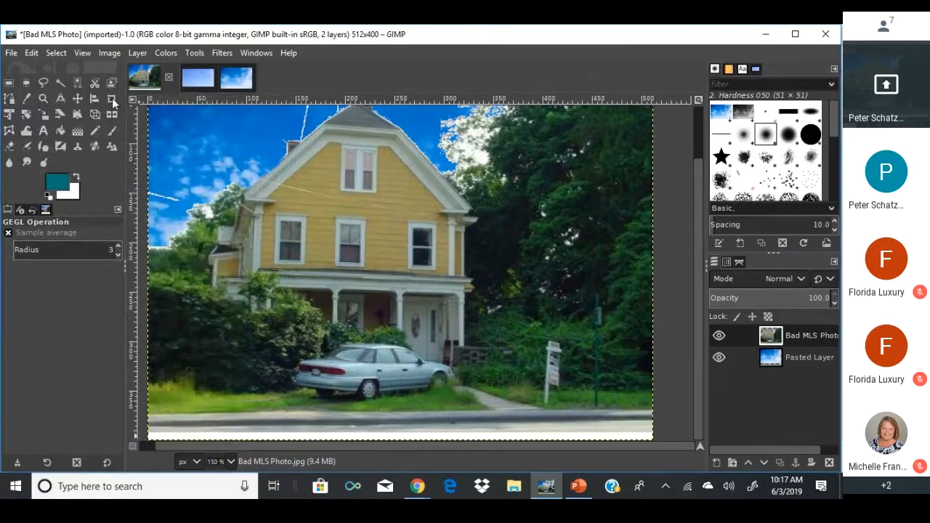
Reapply the Hue-Saturation boost repeatedly with Filters > Repeat for stronger colours.
click(164, 52)
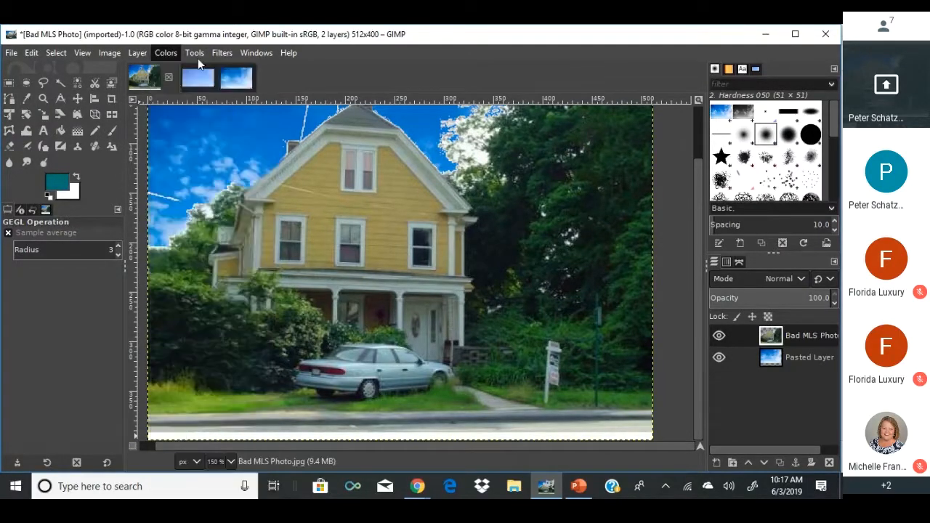
click(221, 70)
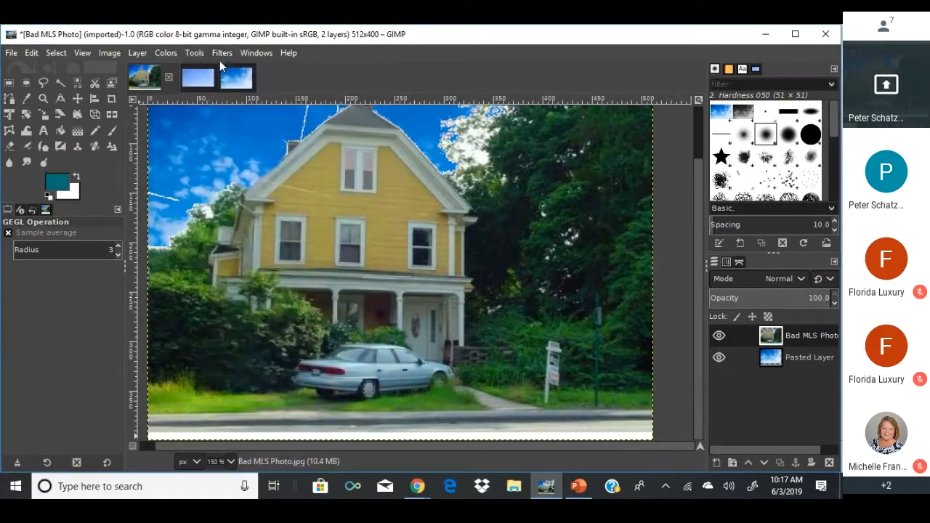
click(218, 54)
click(220, 70)
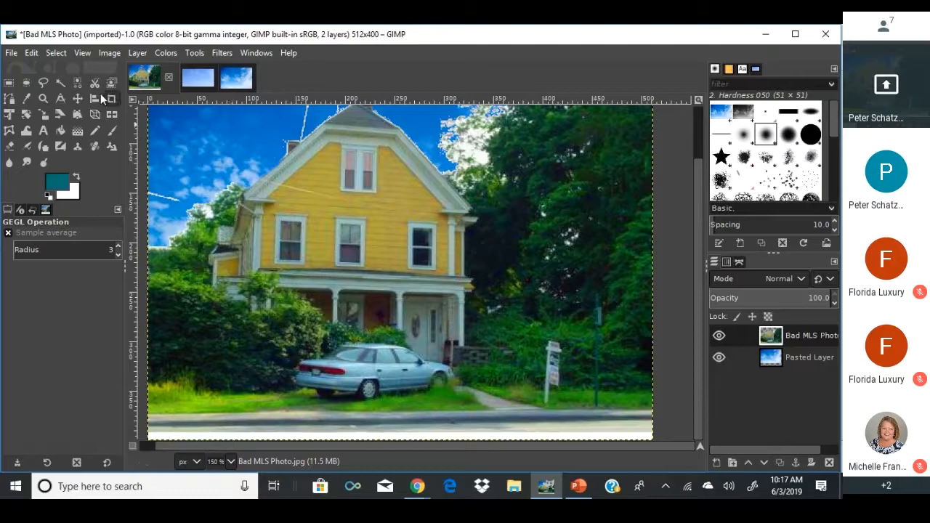
Open Don't Do This.jpg converted to sRGB, then switch back to Bad MLS Photo.
click(14, 54)
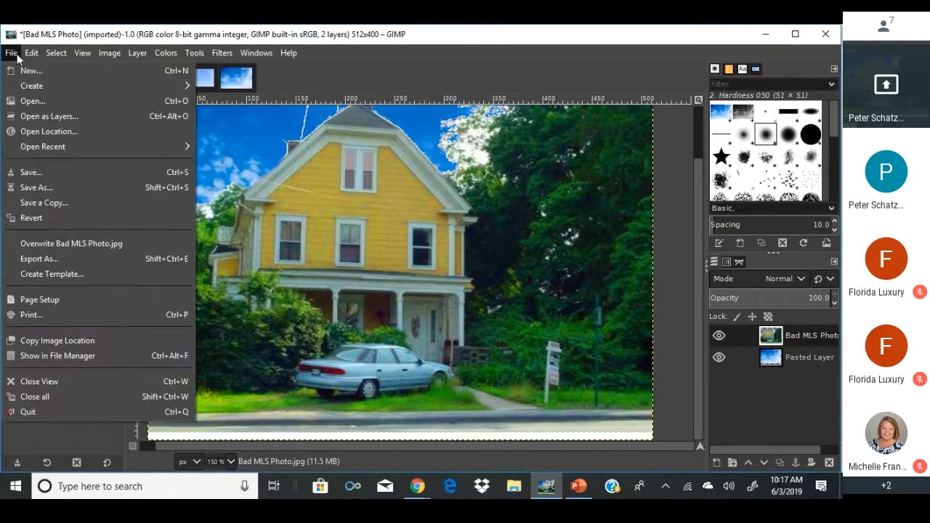
click(31, 100)
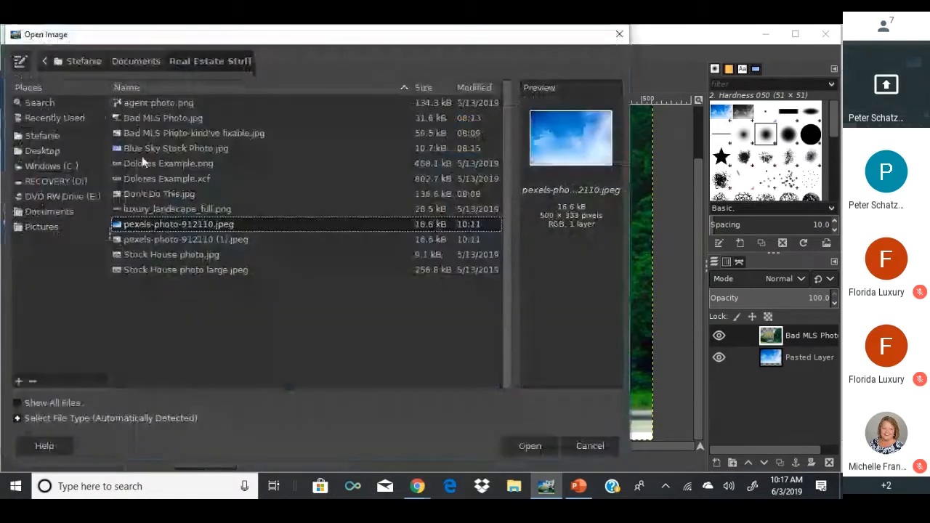
click(142, 194)
double_click(142, 194)
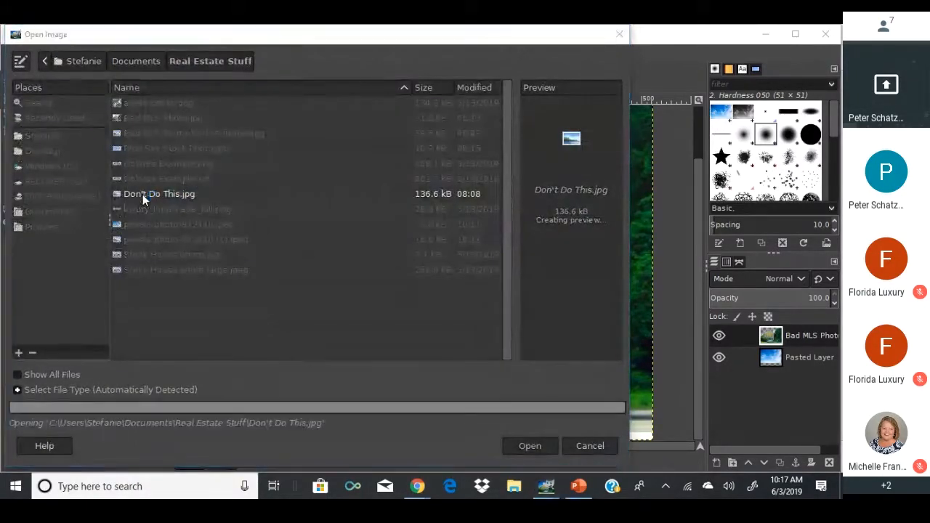
click(261, 254)
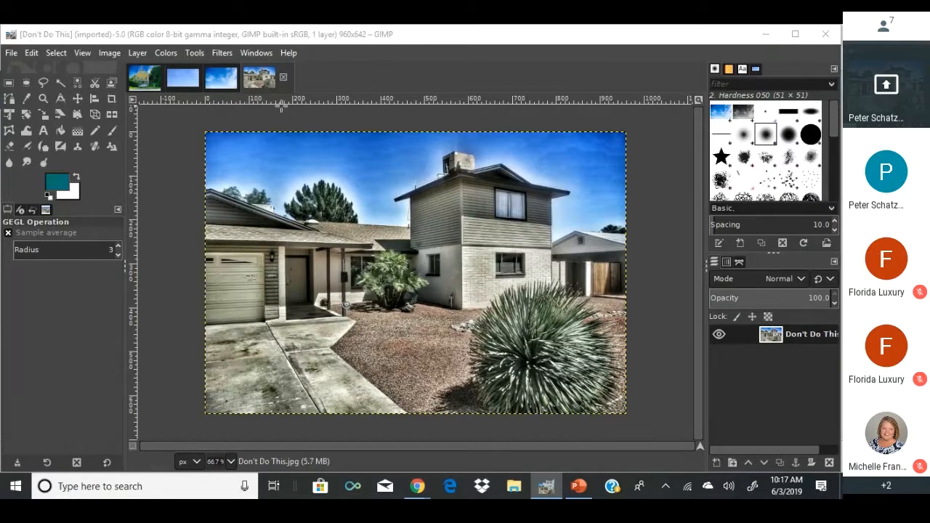
click(142, 75)
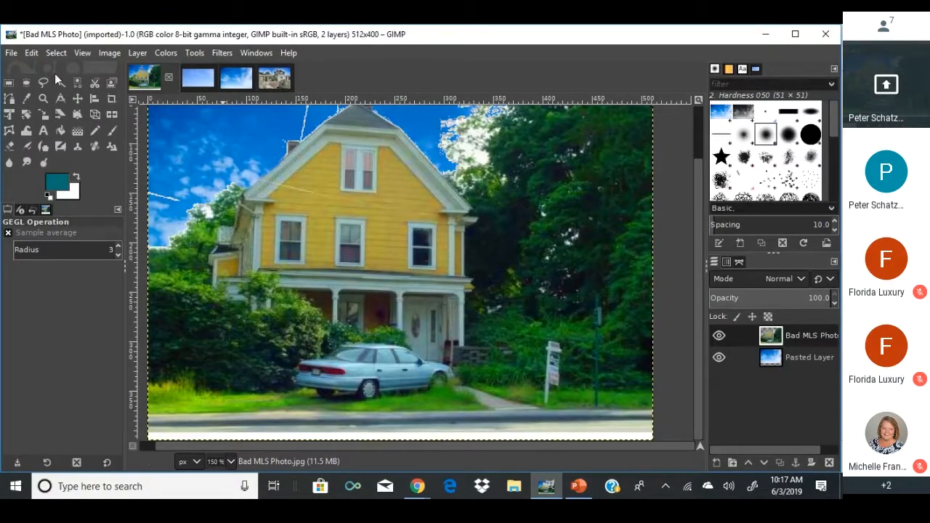
Set the eraser to size 43 and hardness 54 and erase the fringe right of the roof peak.
click(9, 146)
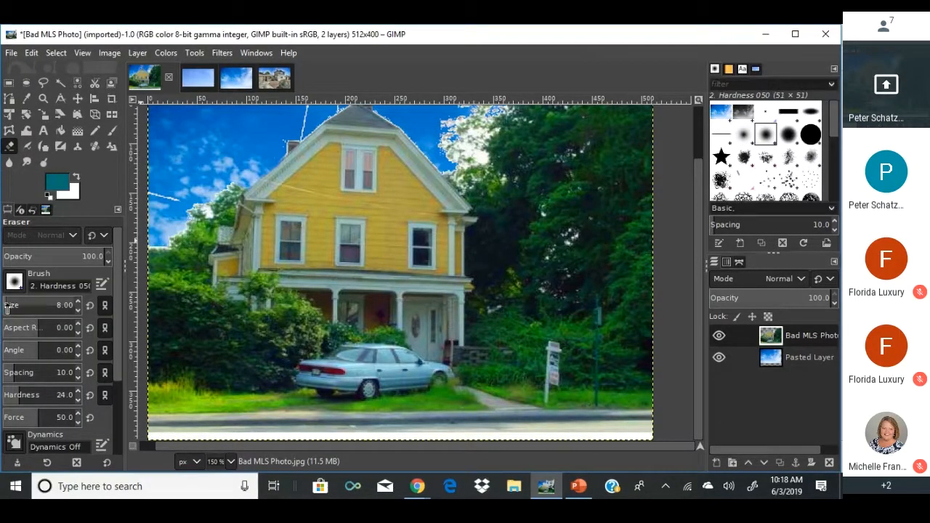
mouse_move(6, 310)
mouse_down()
mouse_move(31, 310)
mouse_move(10, 309)
mouse_up()
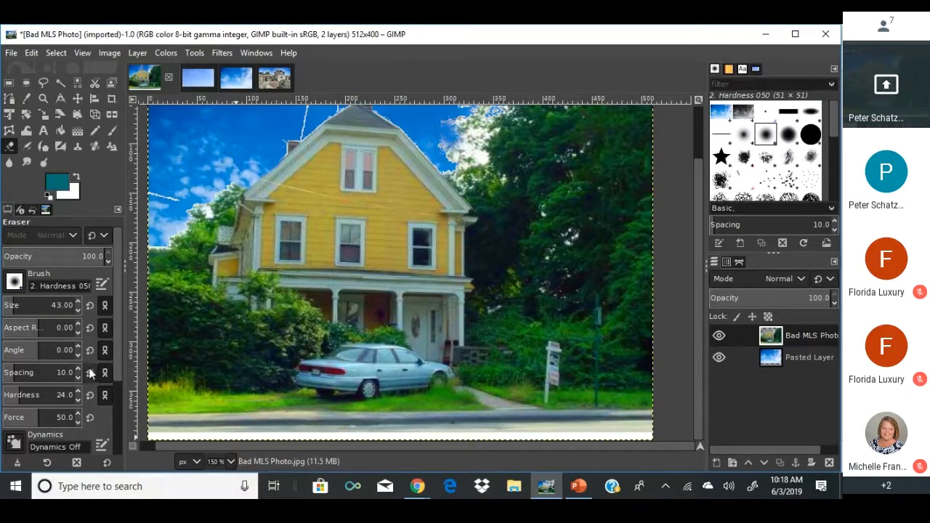
mouse_move(41, 396)
mouse_down()
mouse_move(22, 396)
mouse_move(101, 385)
mouse_up()
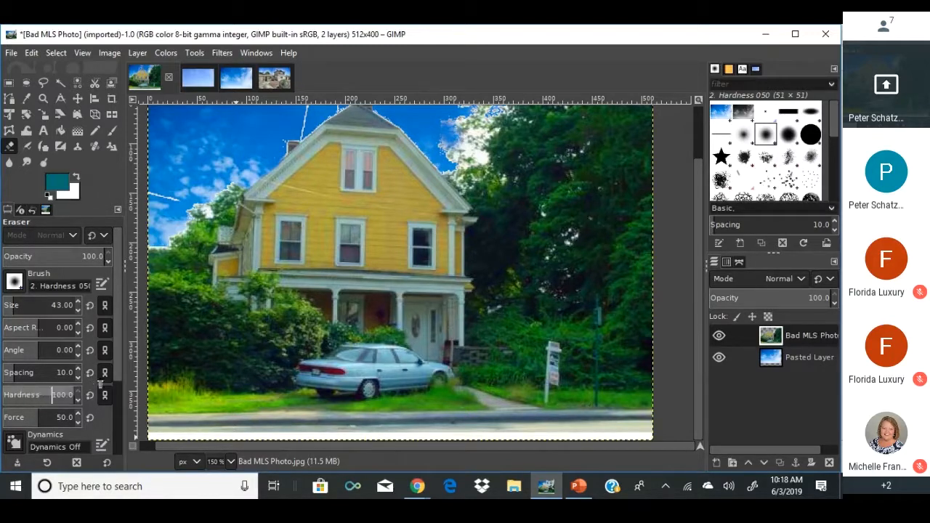
mouse_move(448, 125)
mouse_down()
mouse_move(467, 116)
mouse_move(458, 146)
mouse_move(464, 138)
mouse_move(465, 150)
mouse_up()
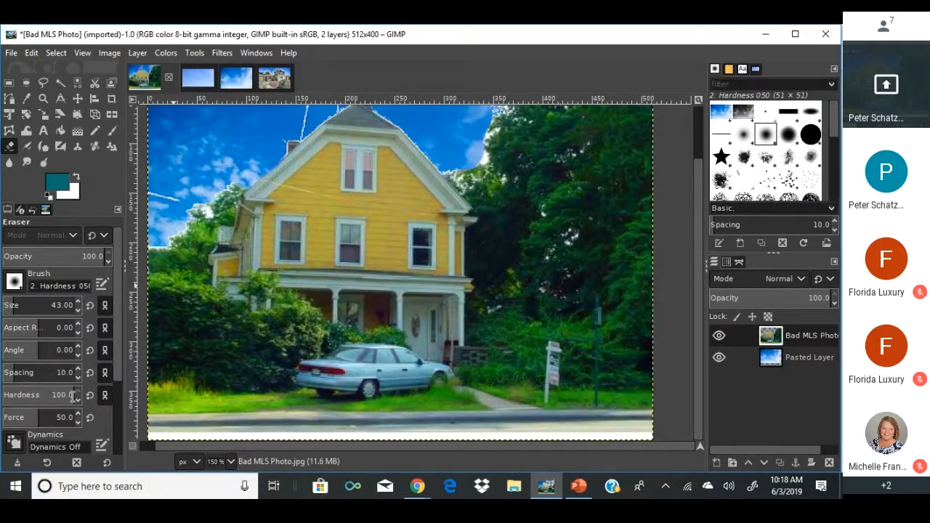
drag(76, 398, 41, 396)
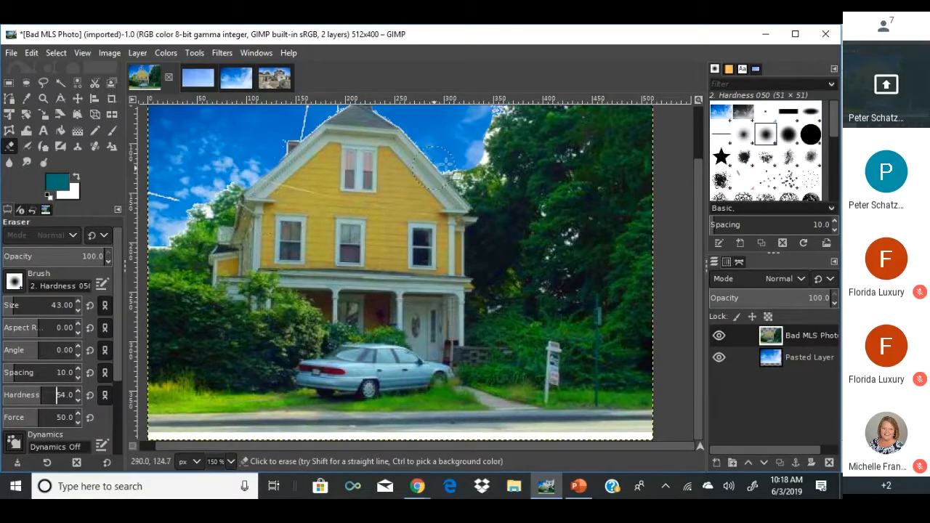
Erase the white fringe along the tree edge beside the roof.
mouse_move(474, 155)
mouse_down()
mouse_move(492, 109)
mouse_move(505, 113)
mouse_move(480, 153)
mouse_move(483, 120)
mouse_move(498, 134)
mouse_move(470, 159)
mouse_move(444, 157)
mouse_up()
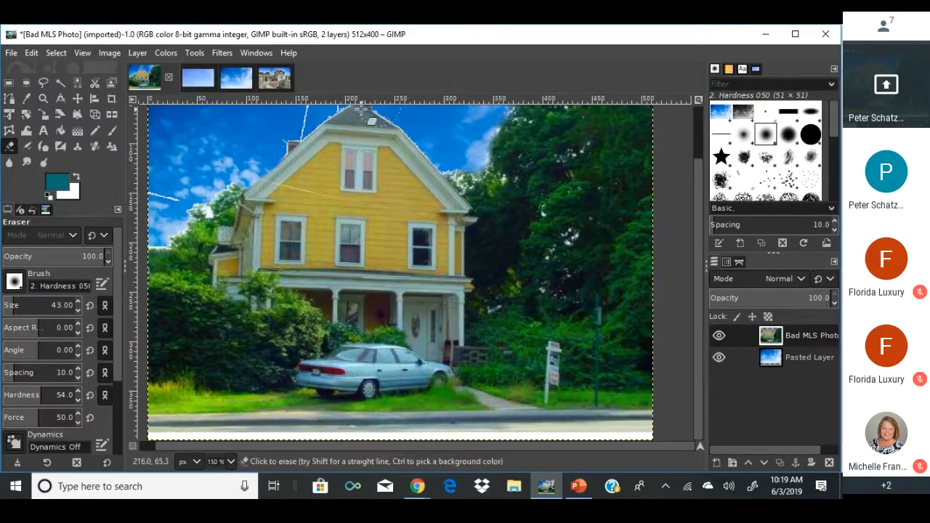
Open Stock House photo.jpg, then bring up the Open Image dialog again.
click(11, 53)
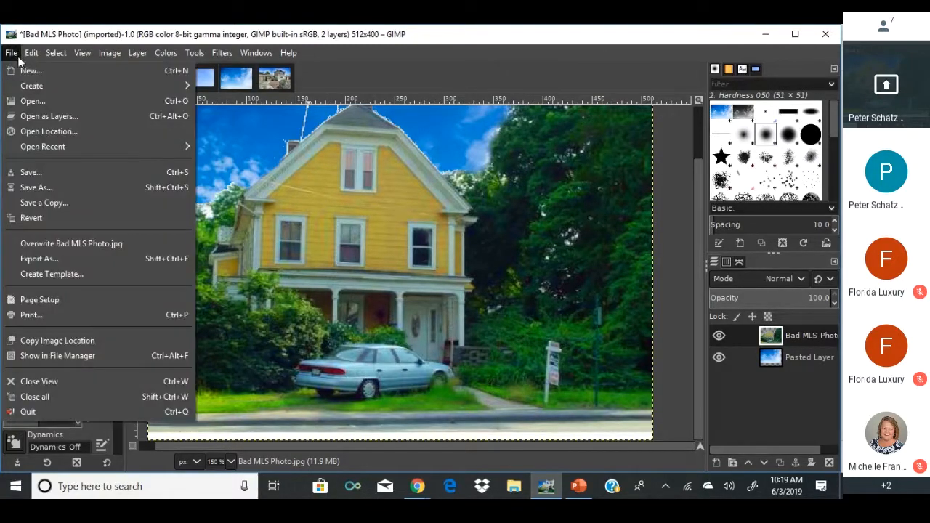
click(45, 101)
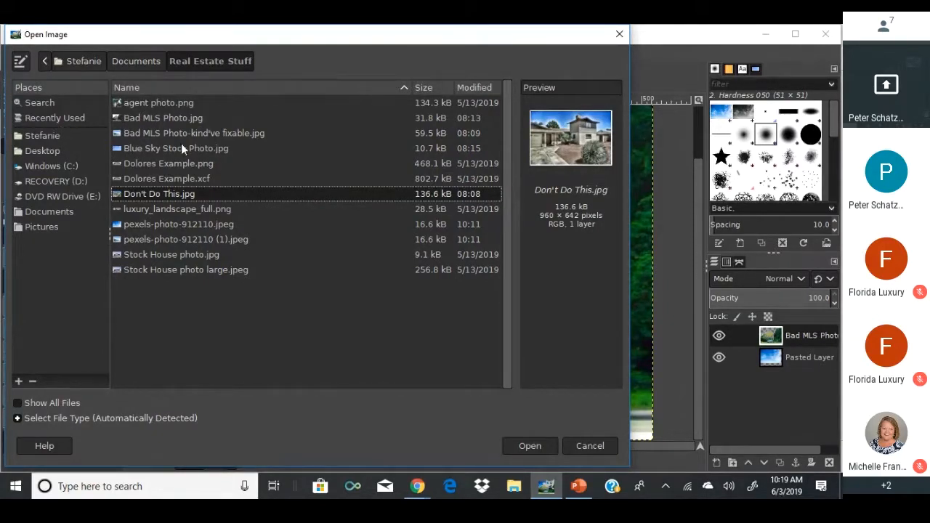
double_click(145, 255)
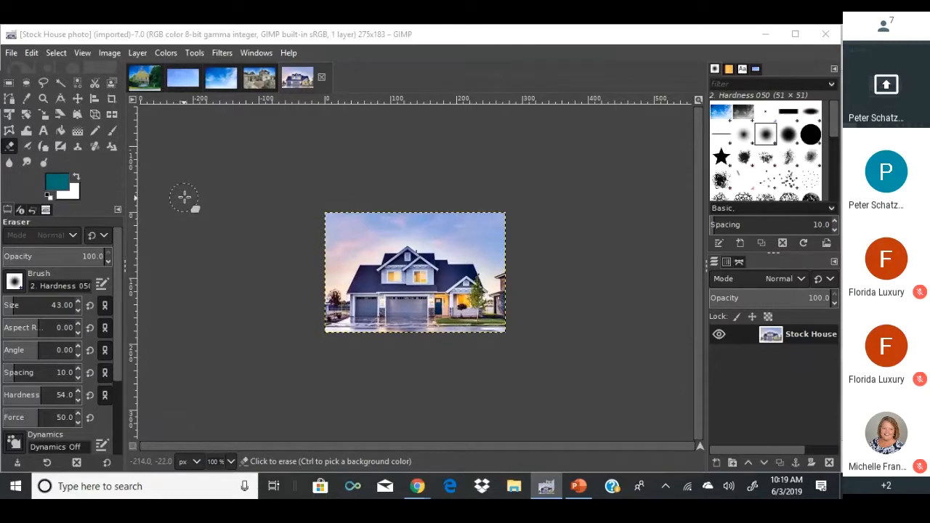
scroll(377, 278, up, 3)
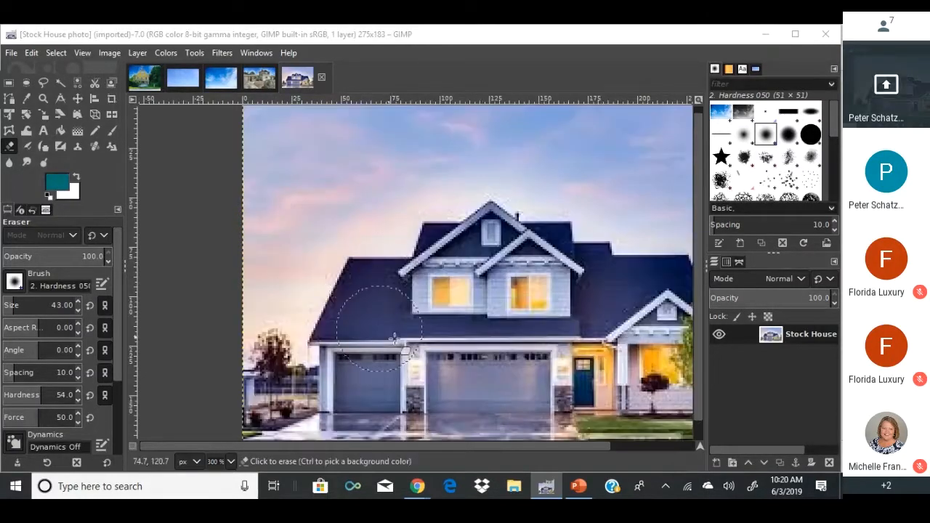
click(12, 52)
click(32, 101)
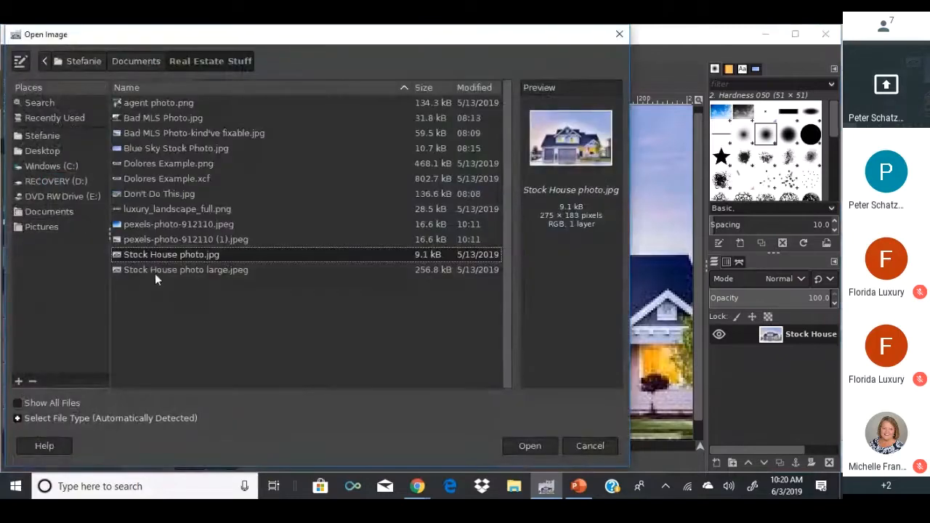
Open Stock House photo large.jpeg in sRGB and close the small Stock House and Don't Do This images.
double_click(155, 269)
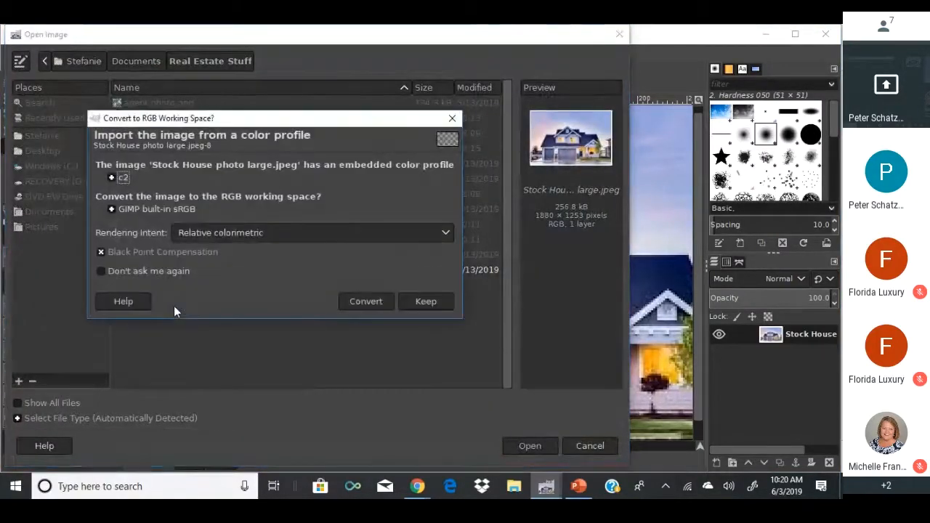
click(353, 303)
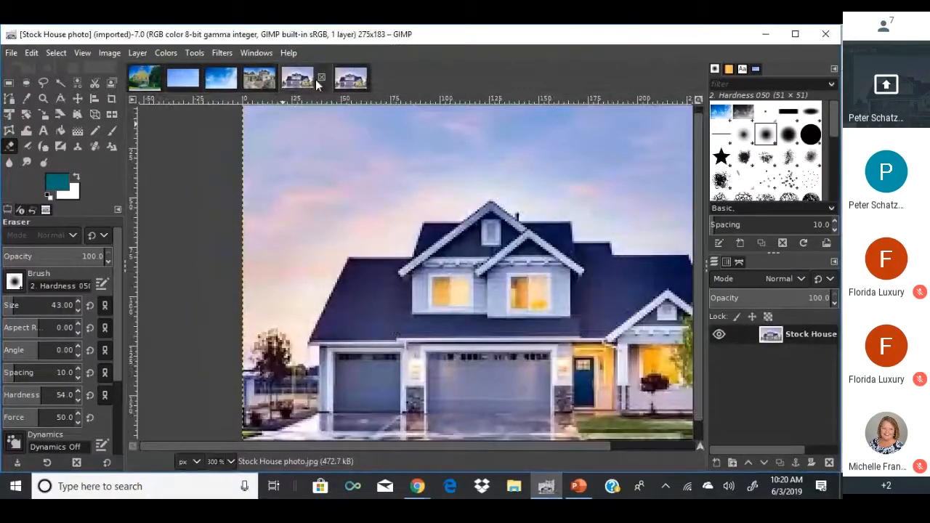
click(321, 78)
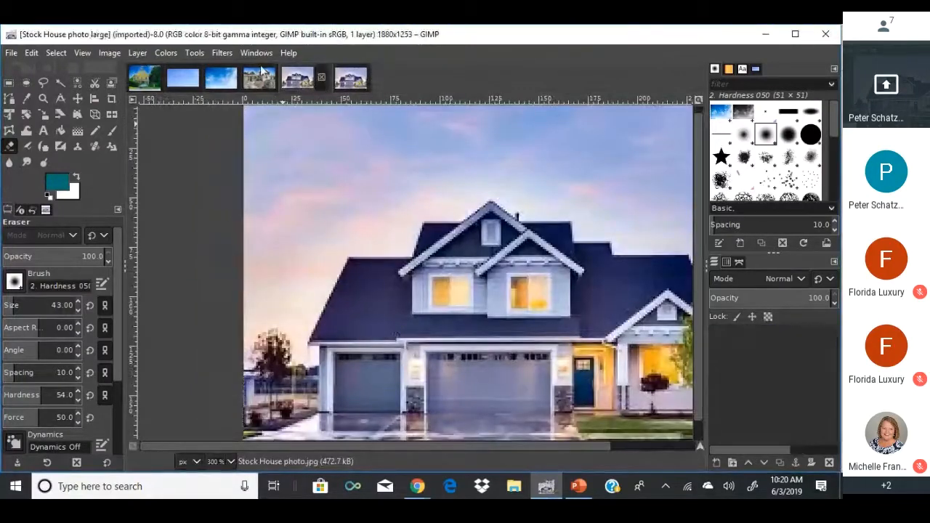
click(268, 76)
click(283, 78)
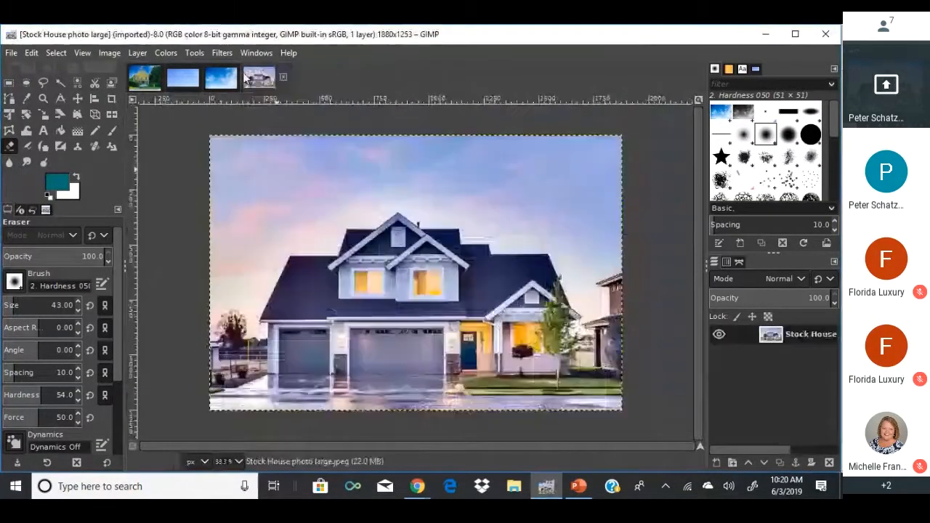
click(234, 78)
Close the pexels sky, Blue Sky Stock Photo and Bad MLS Photo images, discarding changes.
click(244, 77)
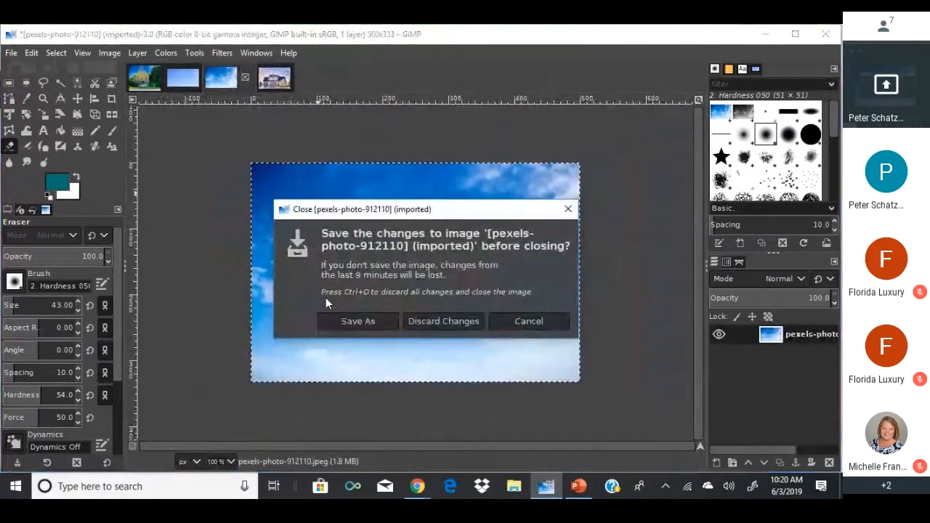
click(442, 321)
click(191, 83)
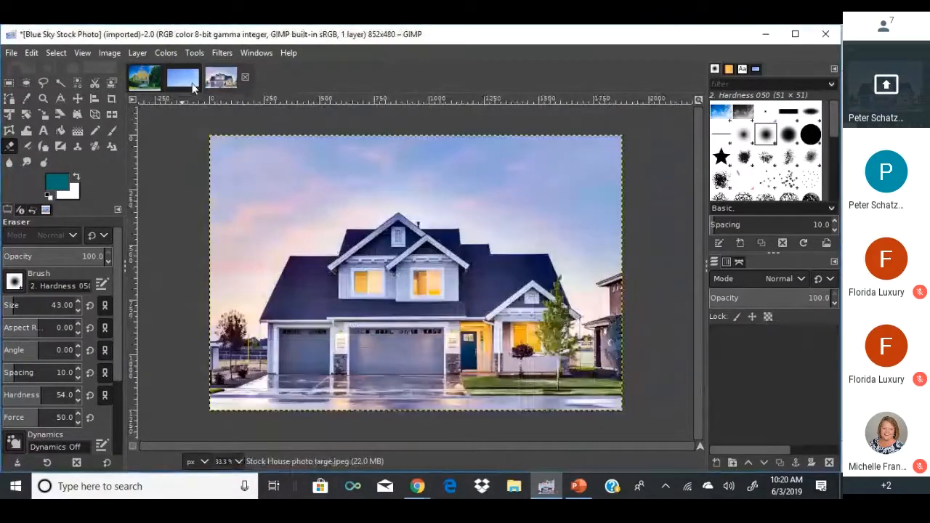
click(204, 78)
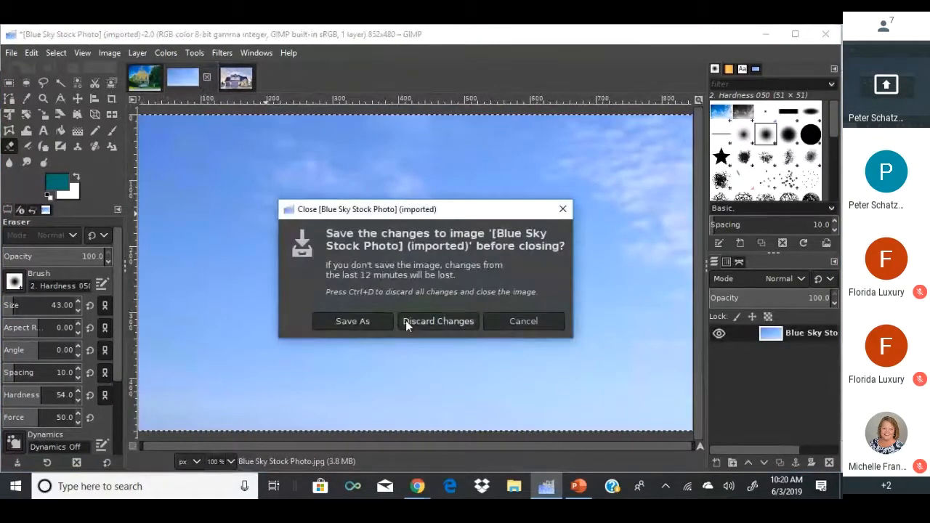
click(428, 321)
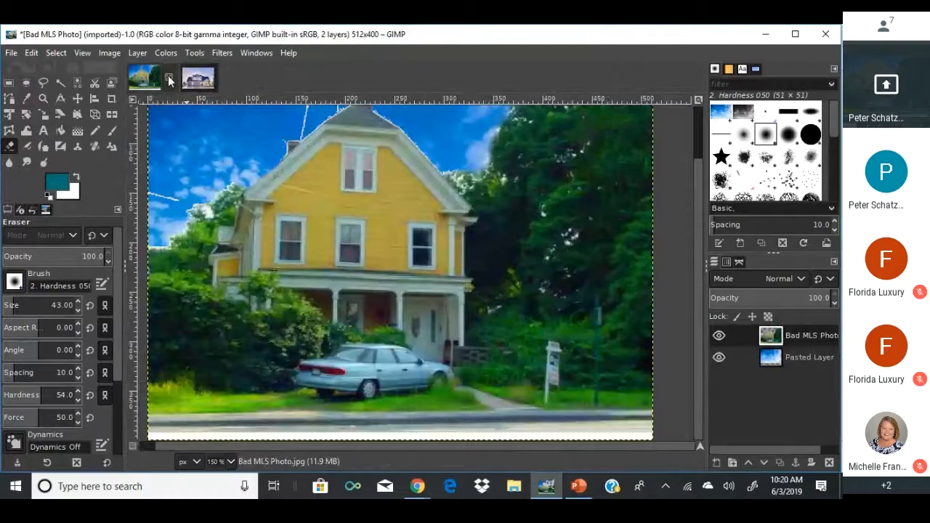
click(168, 77)
click(408, 326)
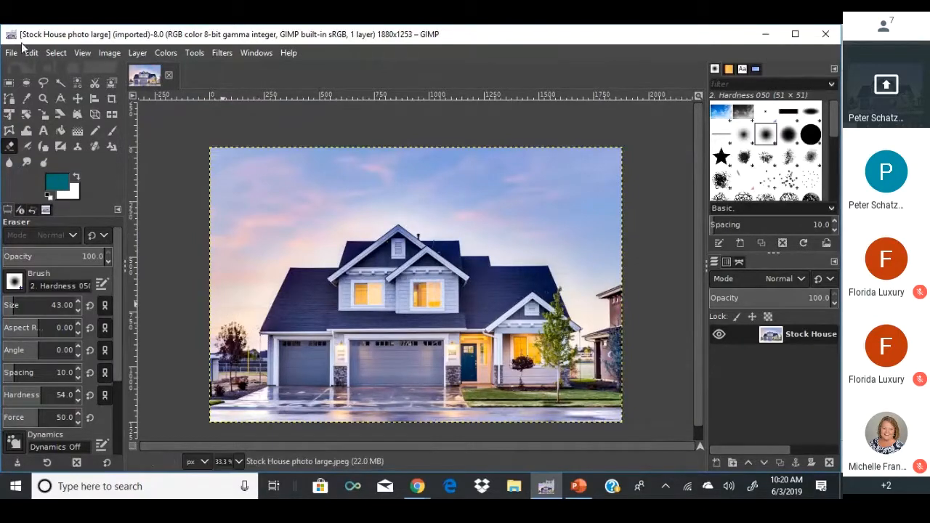
Search Google in Chrome for 'facebook cover photo size'.
click(417, 486)
click(388, 421)
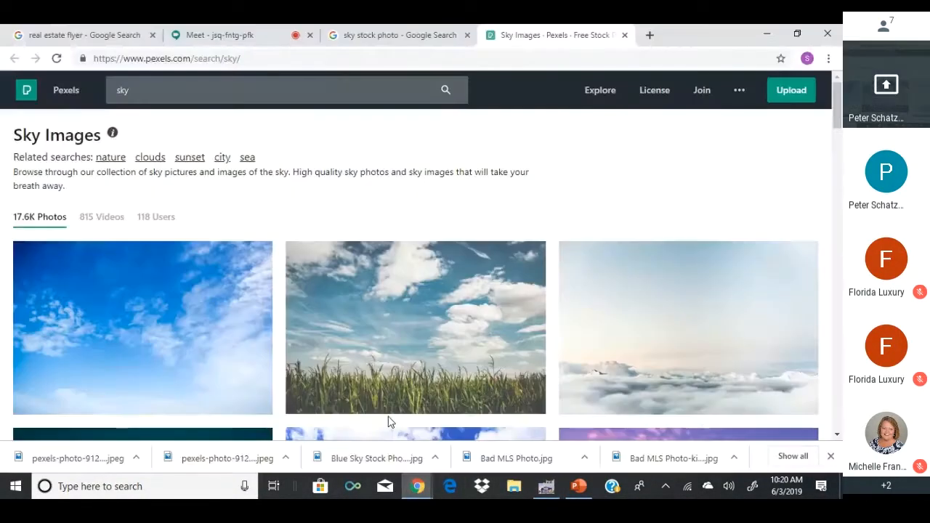
click(208, 58)
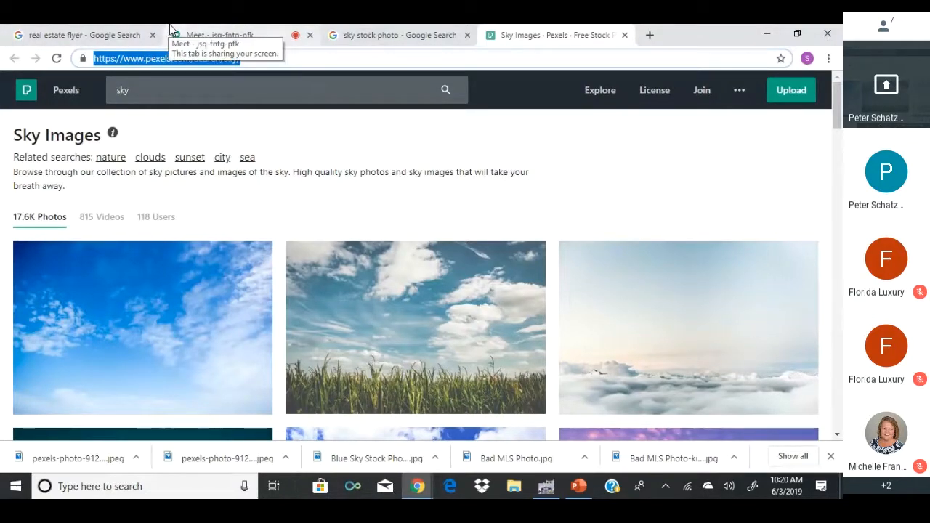
text(fjac)
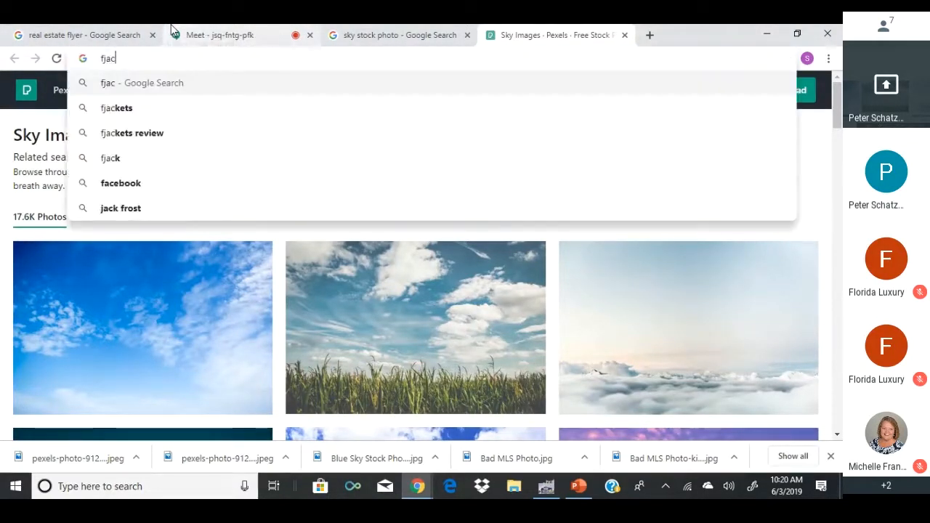
key(BackSpace)
key(BackSpace)
key(BackSpace)
text(acebook)
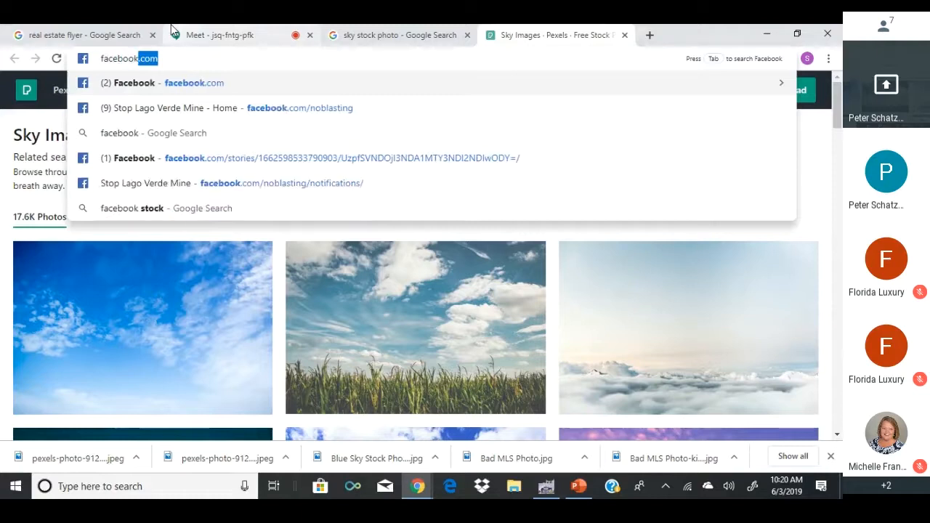
text( covef)
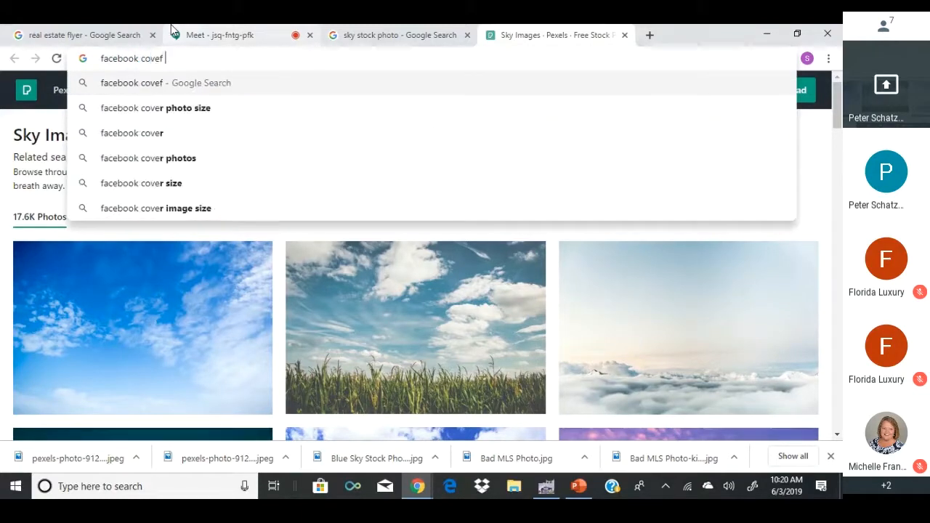
text( ph)
key(BackSpace)
key(BackSpace)
key(BackSpace)
key(BackSpace)
key(BackSpace)
text(rj)
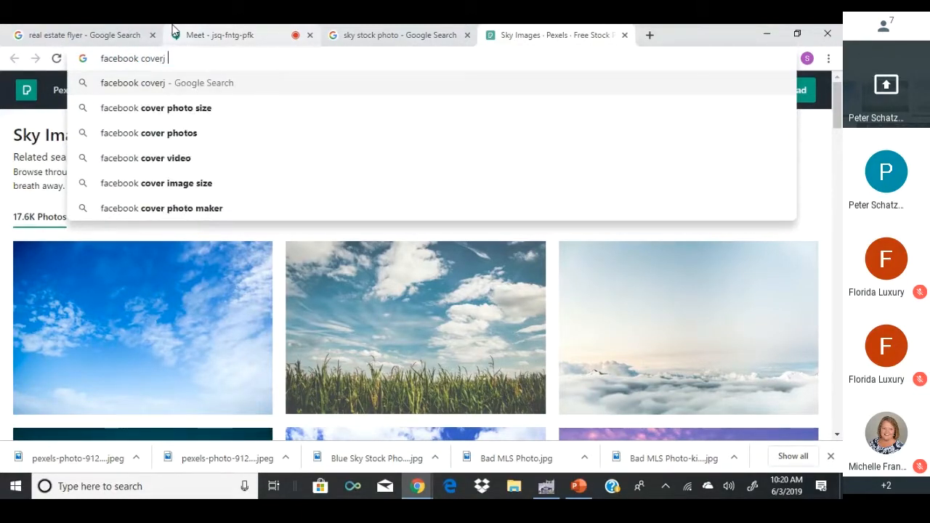
key(BackSpace)
text(phot)
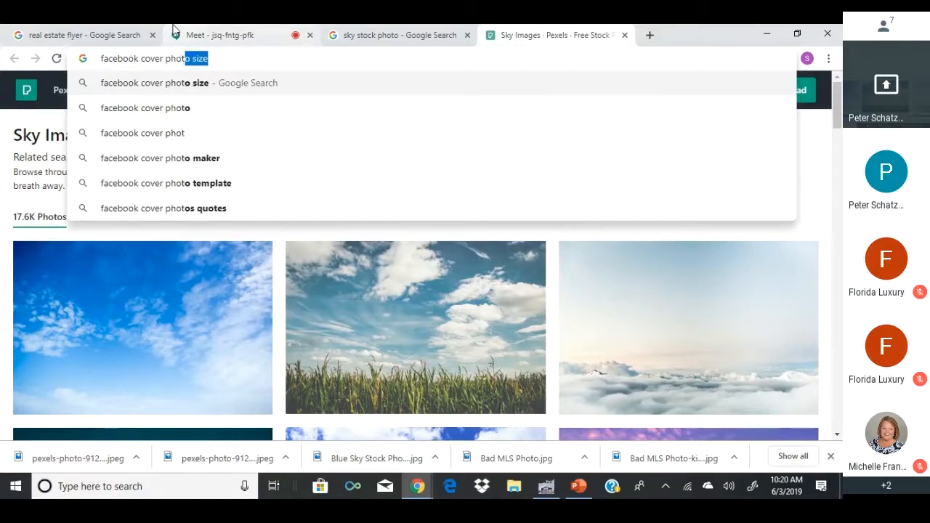
text(o size)
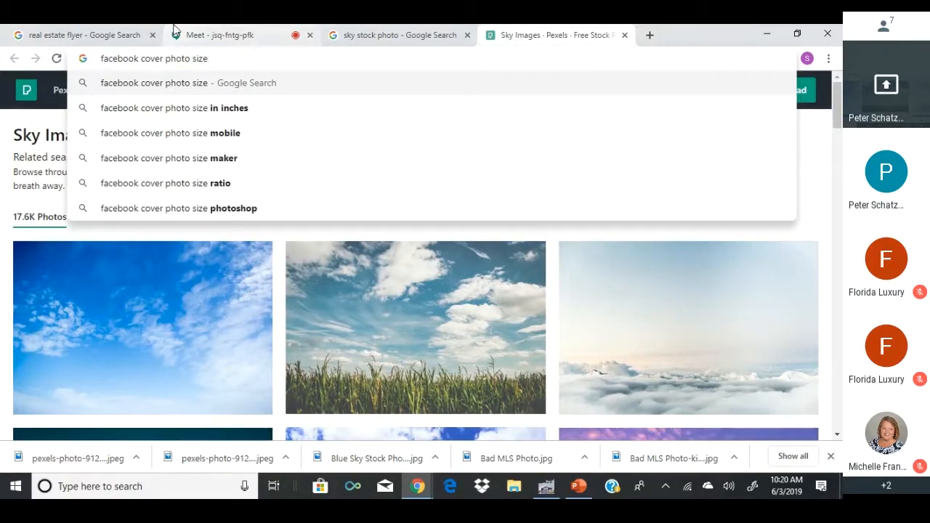
key(Return)
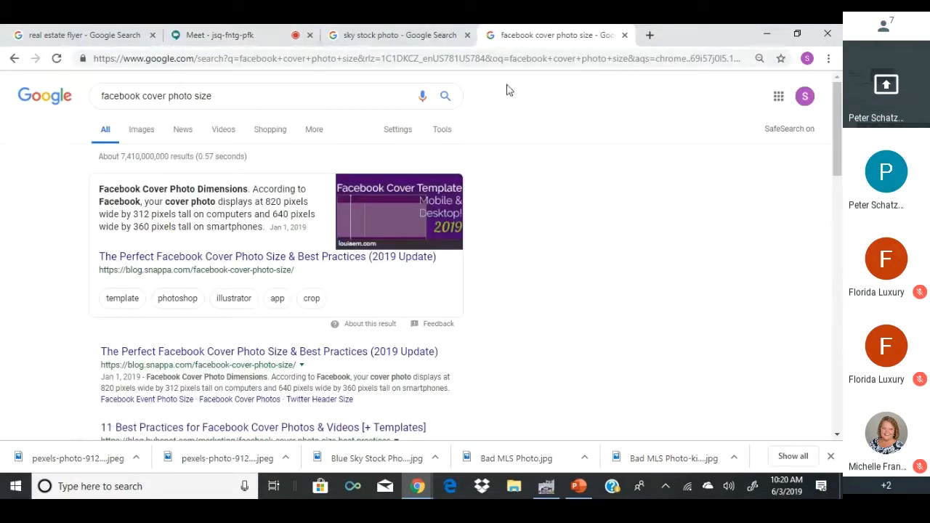
Highlight the 820x312 pixel answer, then return to GIMP.
drag(218, 206, 146, 213)
right_click(149, 213)
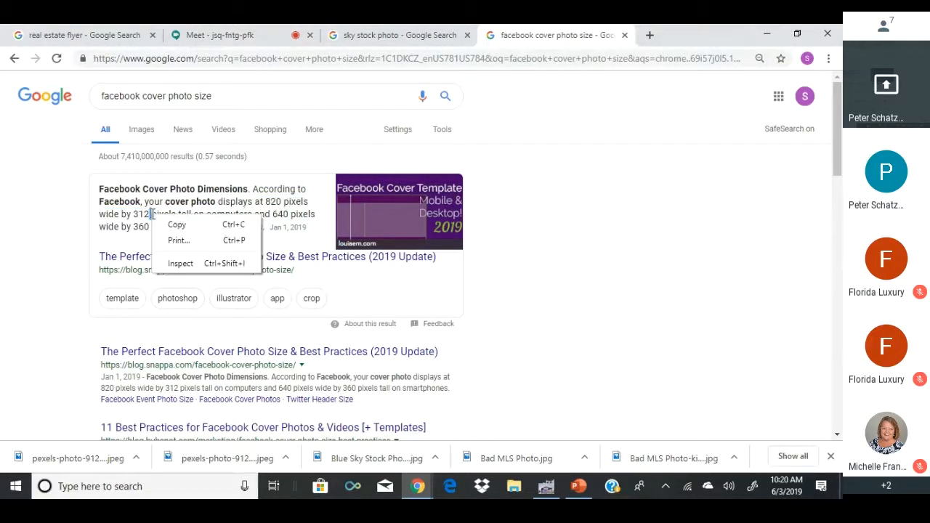
click(170, 193)
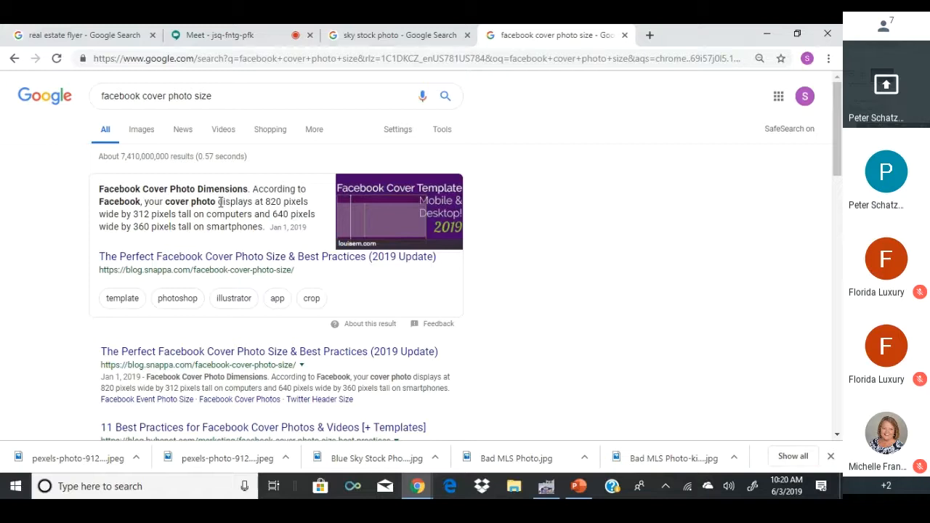
drag(219, 204, 149, 214)
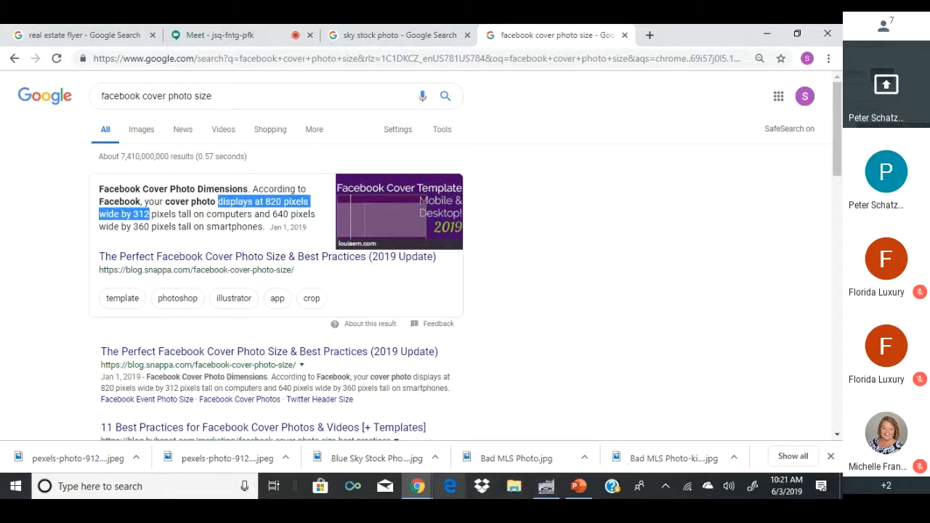
click(548, 486)
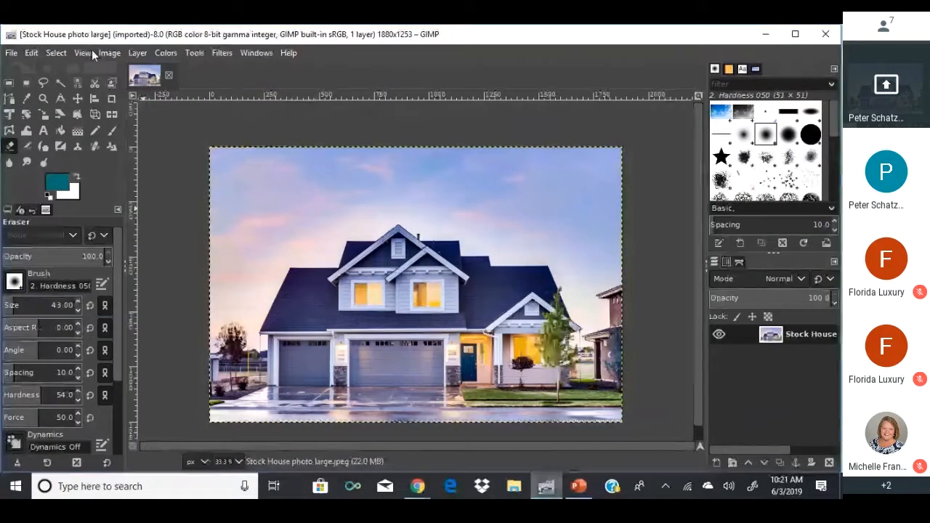
Scale the house photo from 1880 x 1253 to 820 x 547 pixels, proportions linked.
click(109, 53)
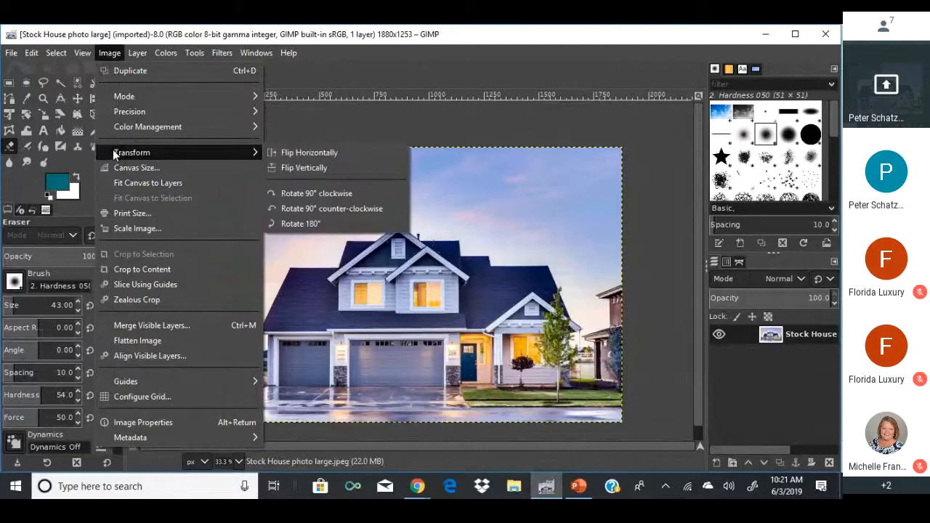
click(125, 228)
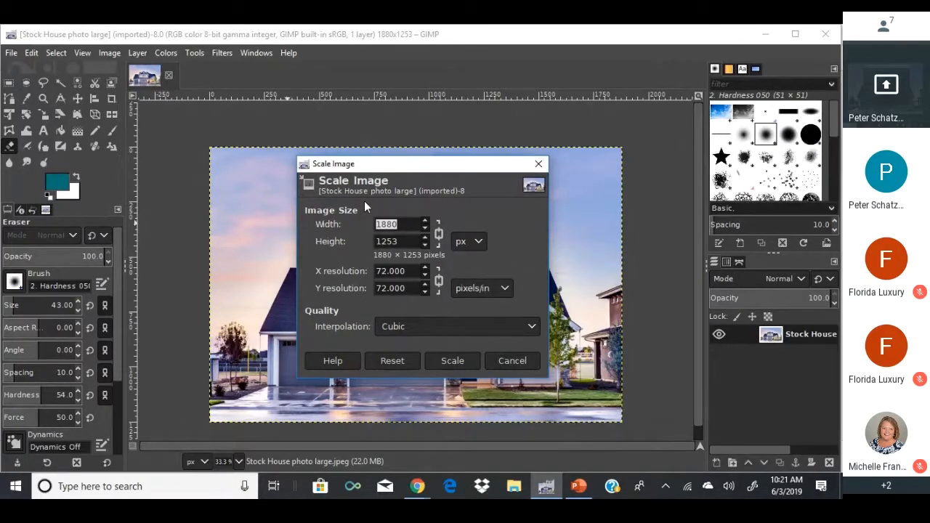
text(8)
click(472, 359)
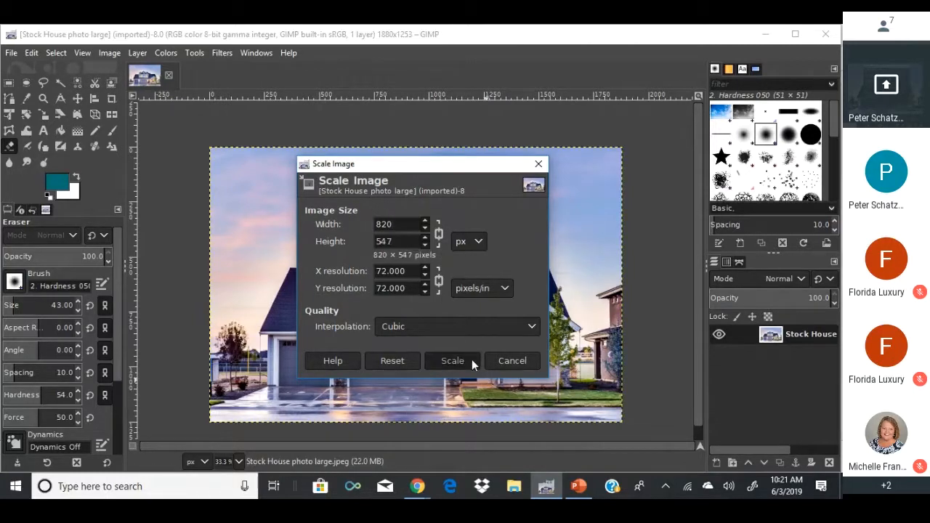
click(451, 360)
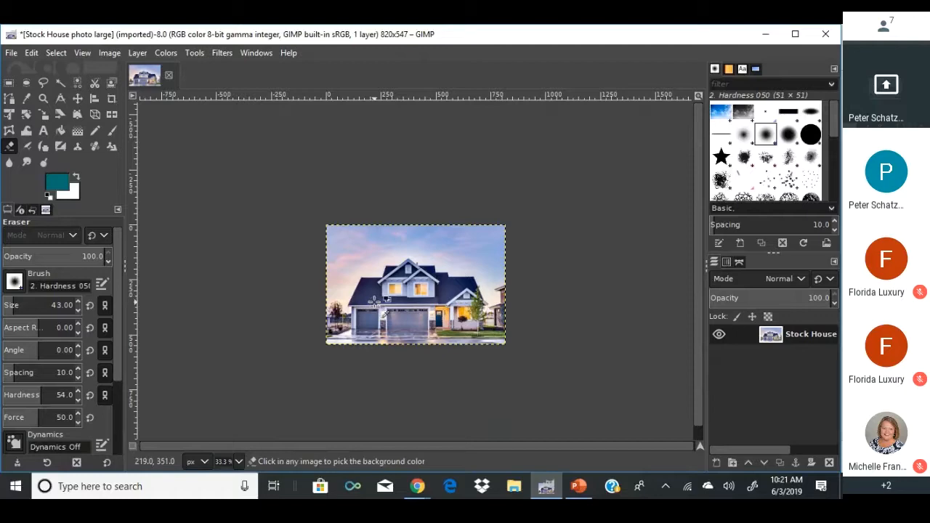
Zoom into the resized photo, going to 400% and then back to 200%.
ctrl+scroll(375, 301, up, 2)
ctrl+scroll(378, 294, up, 1)
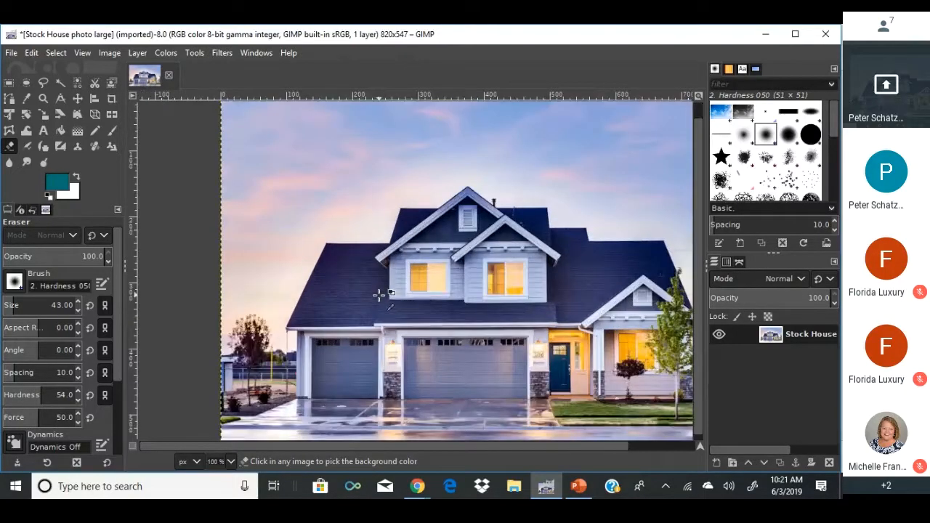
click(229, 461)
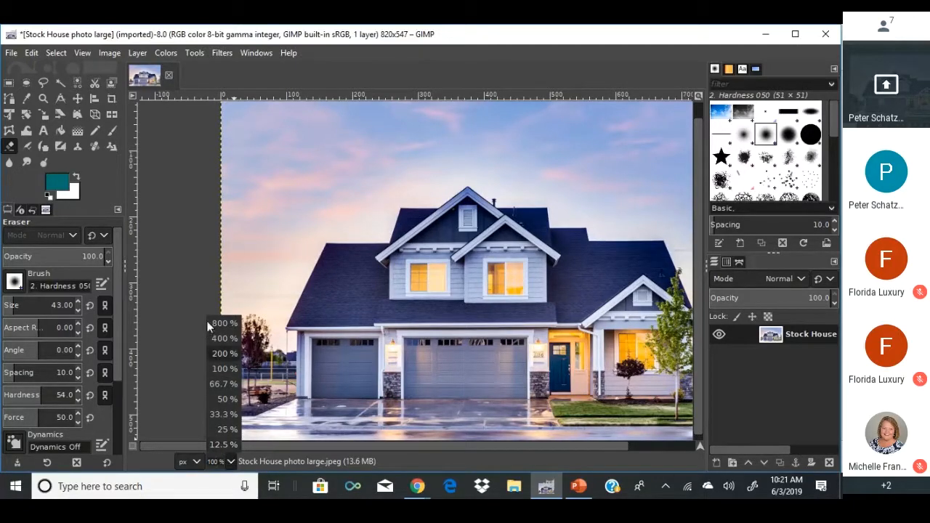
click(218, 340)
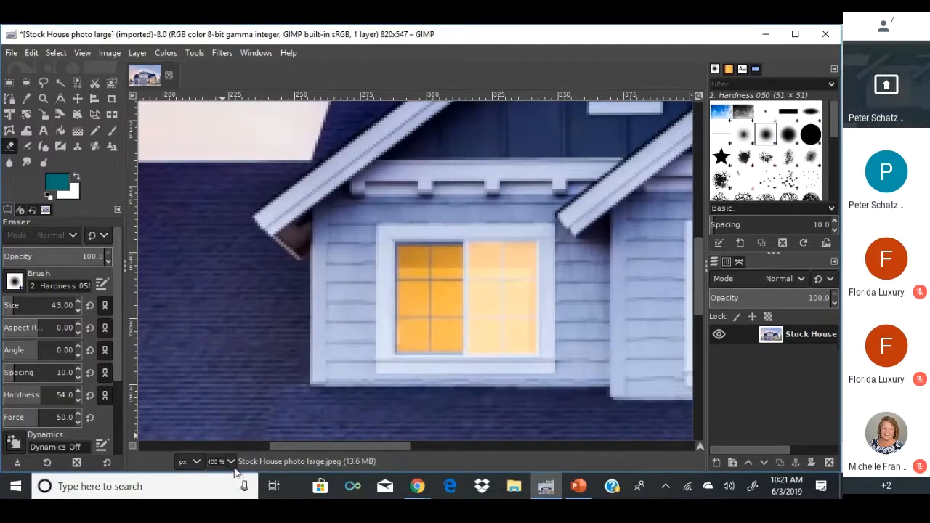
click(231, 460)
click(223, 354)
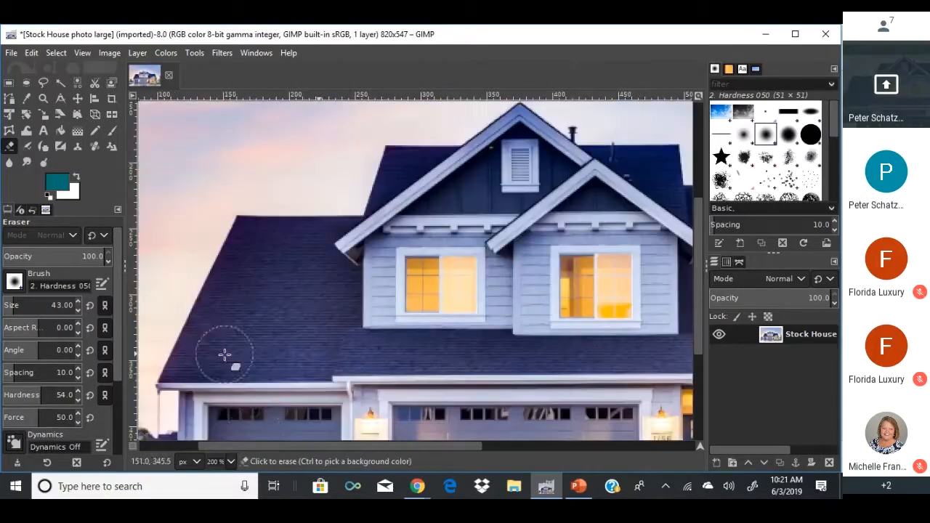
View the whole photo at 100% and switch to the Crop tool.
click(231, 461)
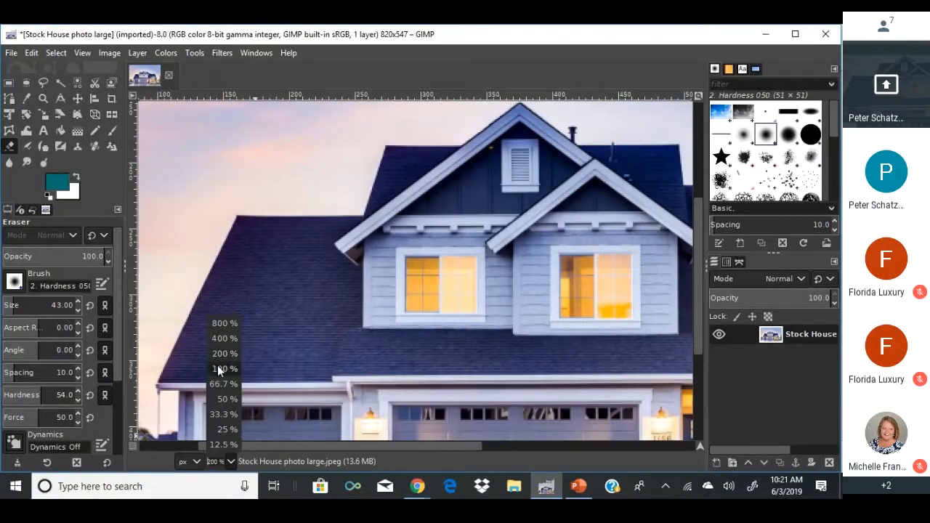
click(218, 366)
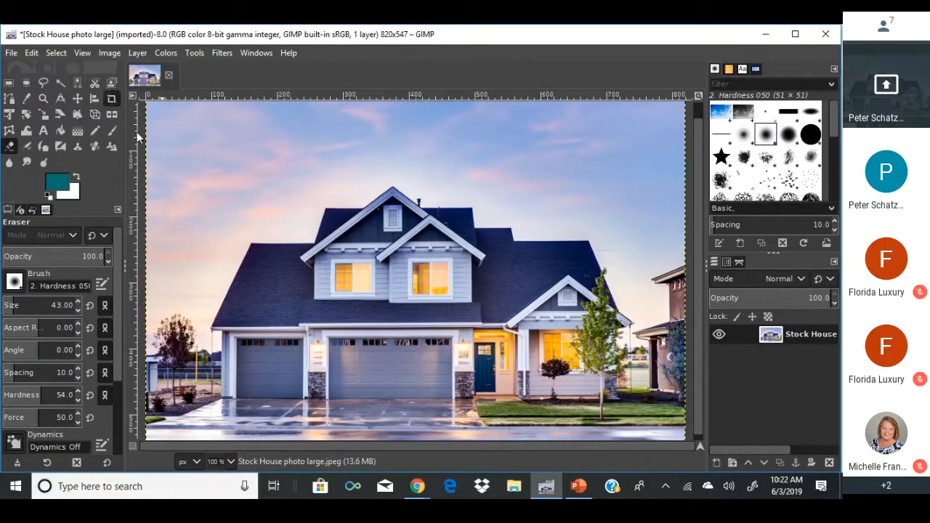
key(shift+c)
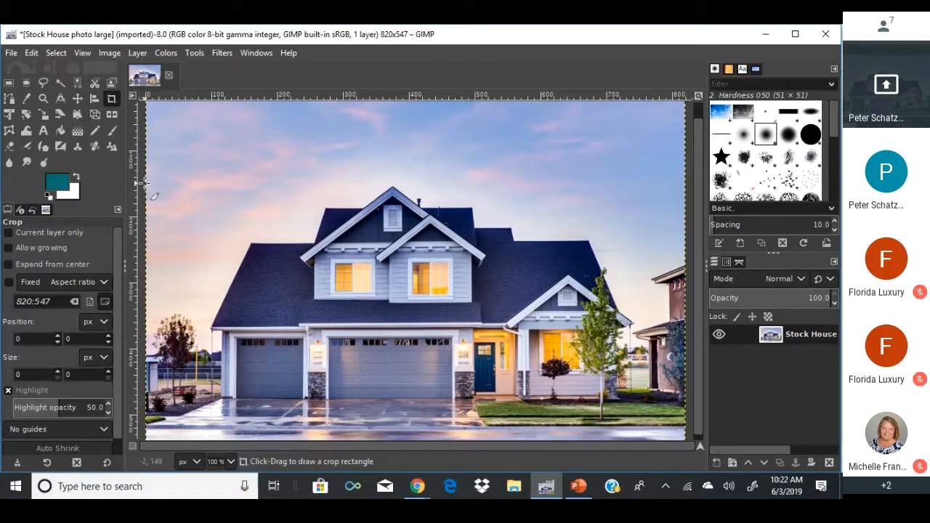
Check that the image size is still 820 x 547 in Scale Image, then cancel.
click(109, 52)
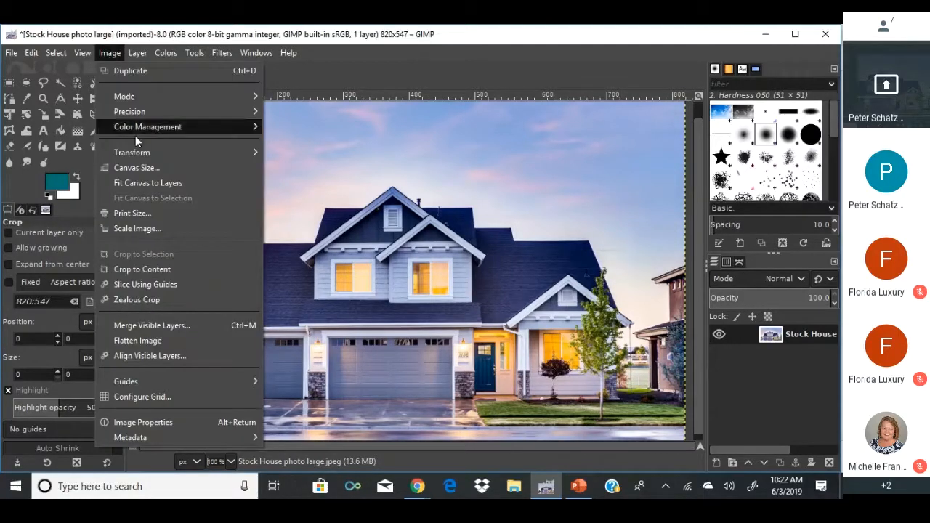
click(135, 226)
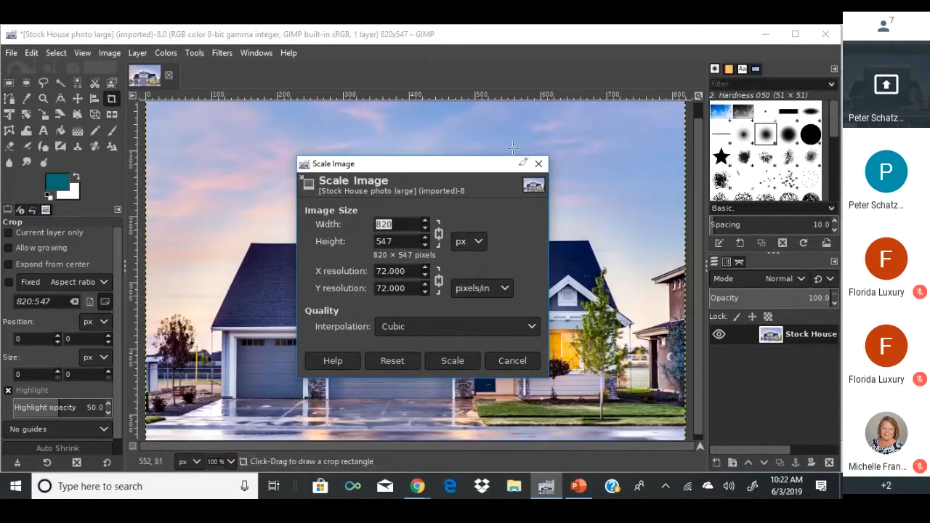
click(529, 366)
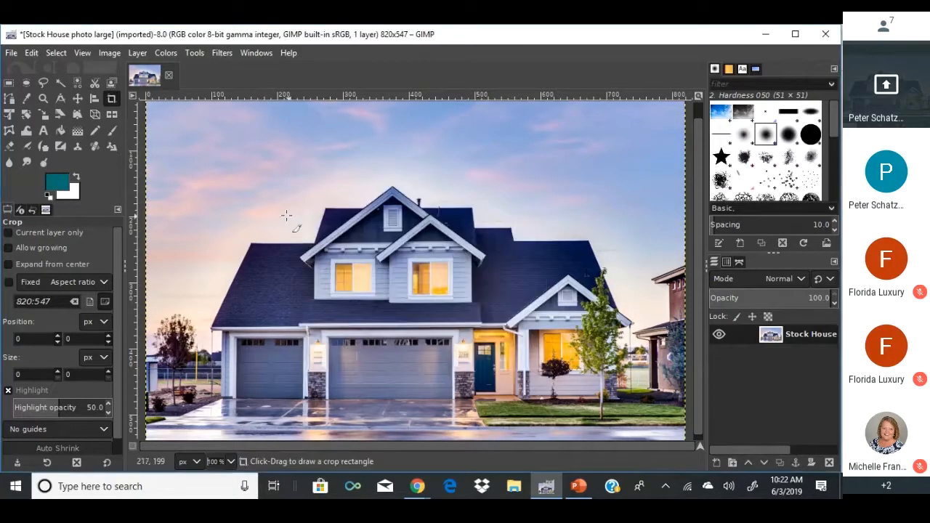
Crop the photo to a full-width 820 x 312 strip, trimming the sky above the roof.
click(112, 100)
drag(145, 176, 734, 410)
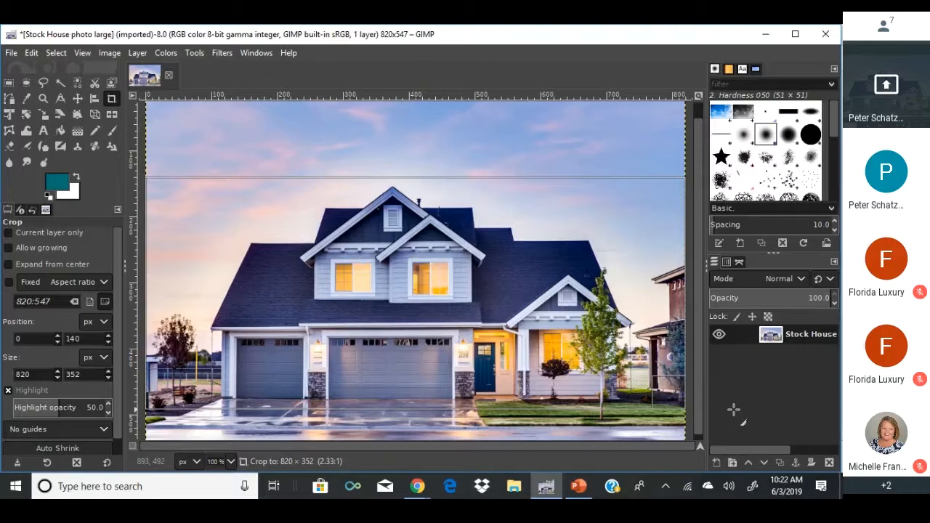
drag(734, 411, 730, 415)
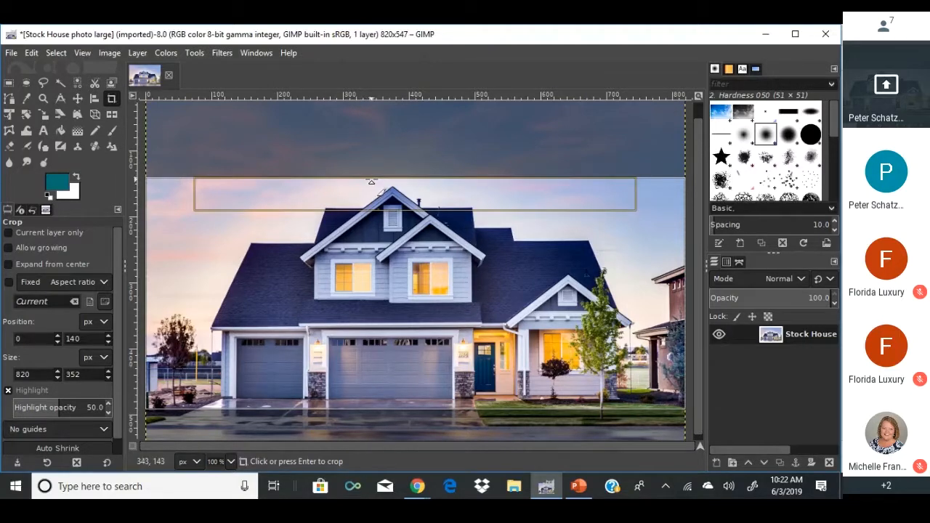
drag(371, 181, 376, 205)
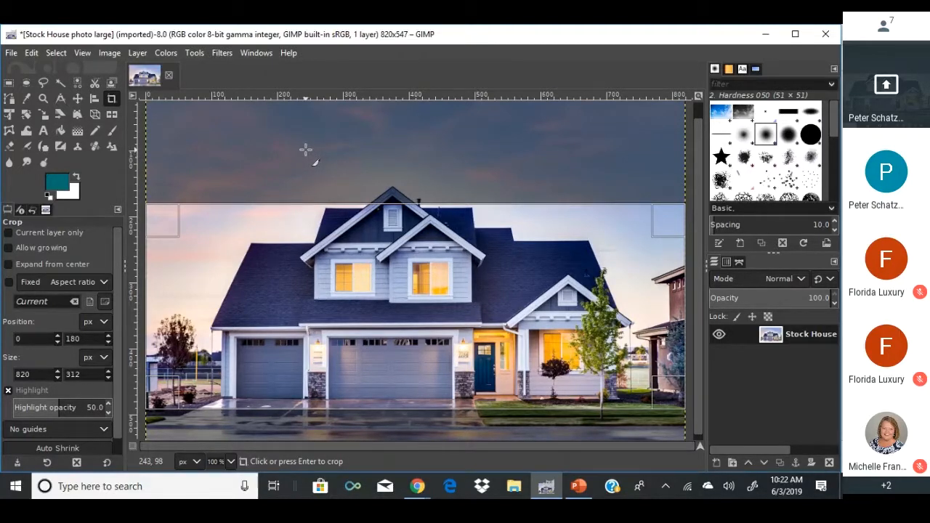
drag(318, 221, 332, 220)
click(189, 400)
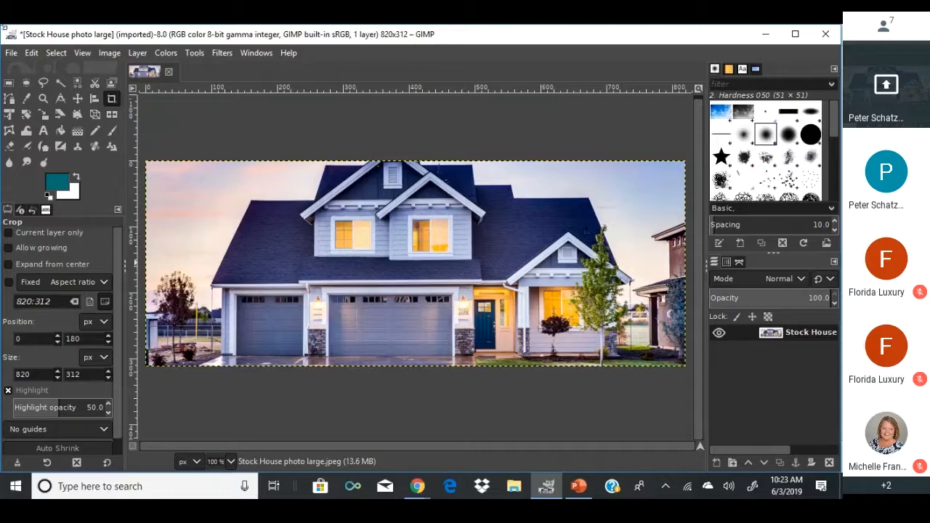
Open the Florida Luxury Realty team page and list the agents starting with B.
click(417, 486)
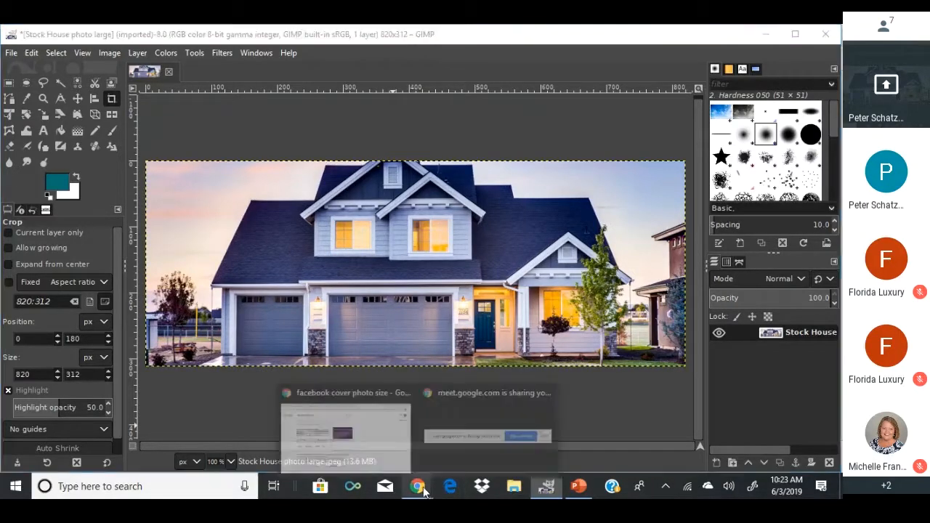
click(377, 426)
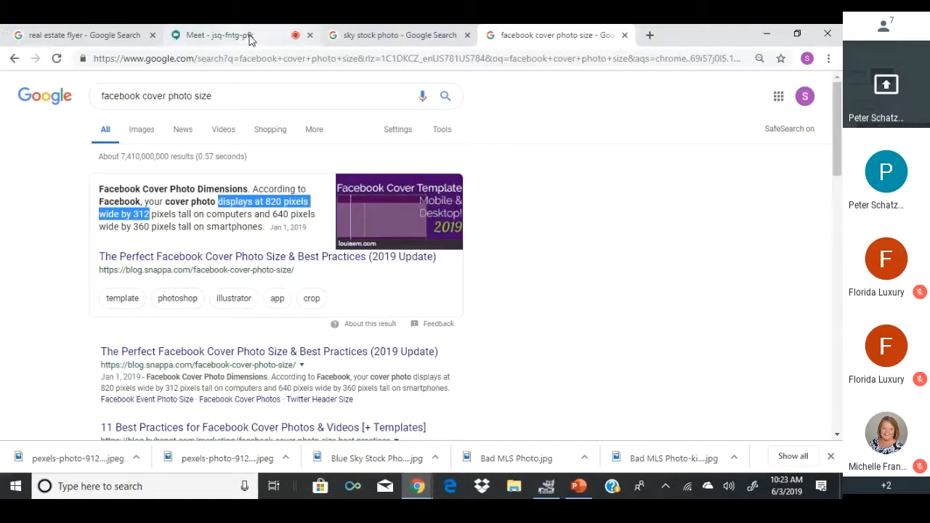
click(204, 51)
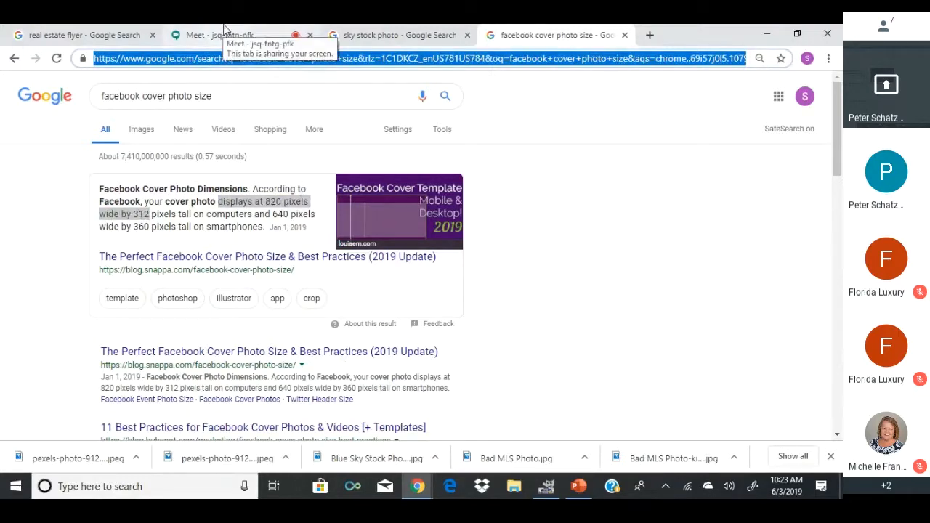
text(florid)
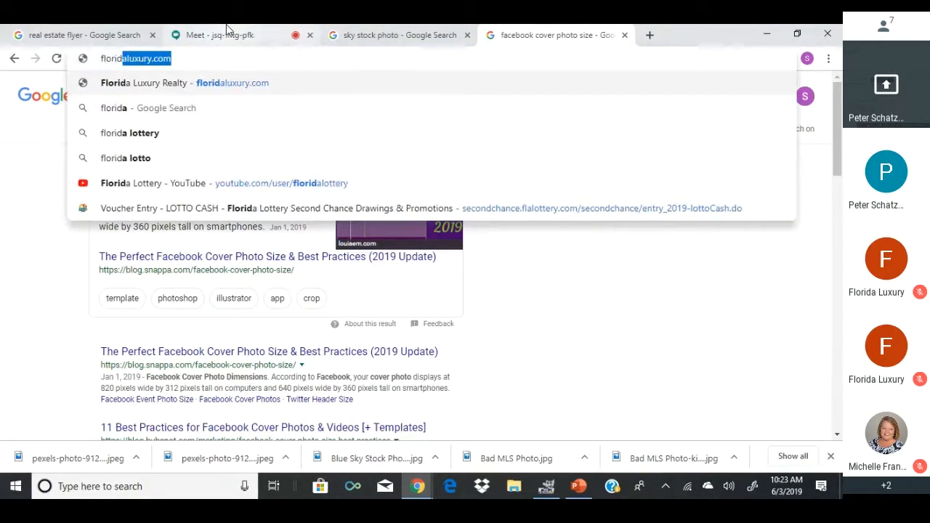
key(Return)
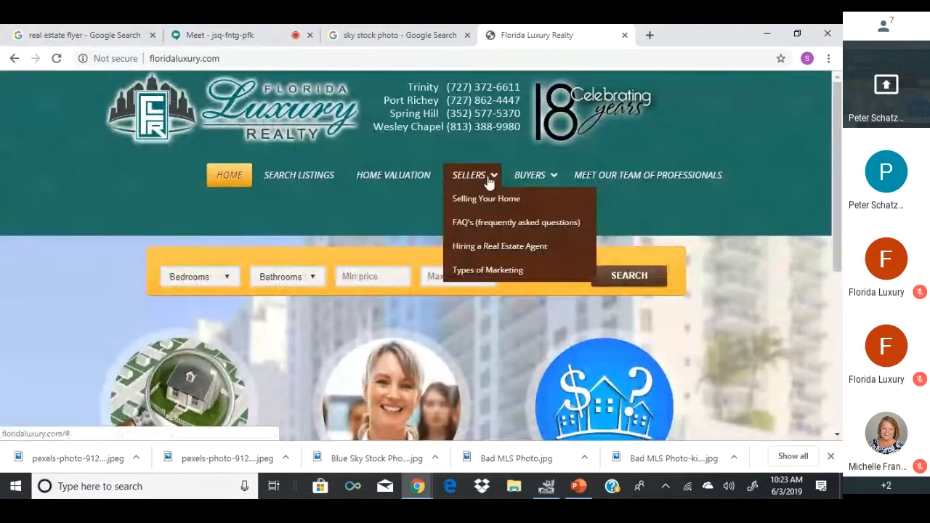
click(566, 177)
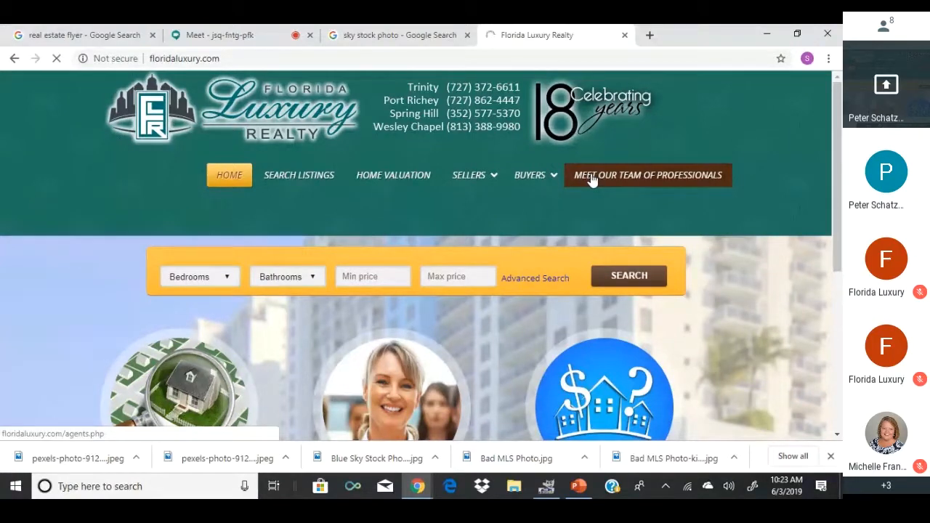
scroll(534, 262, down, 3)
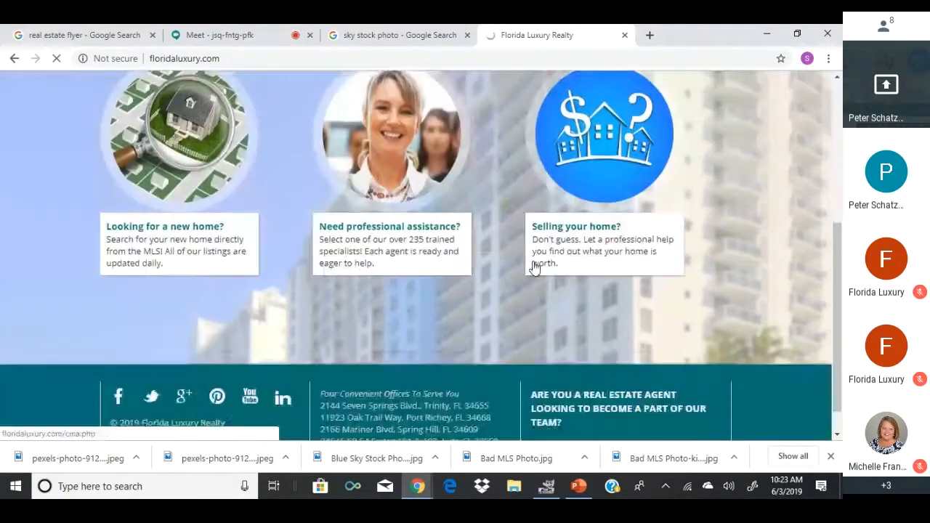
scroll(536, 266, up, 4)
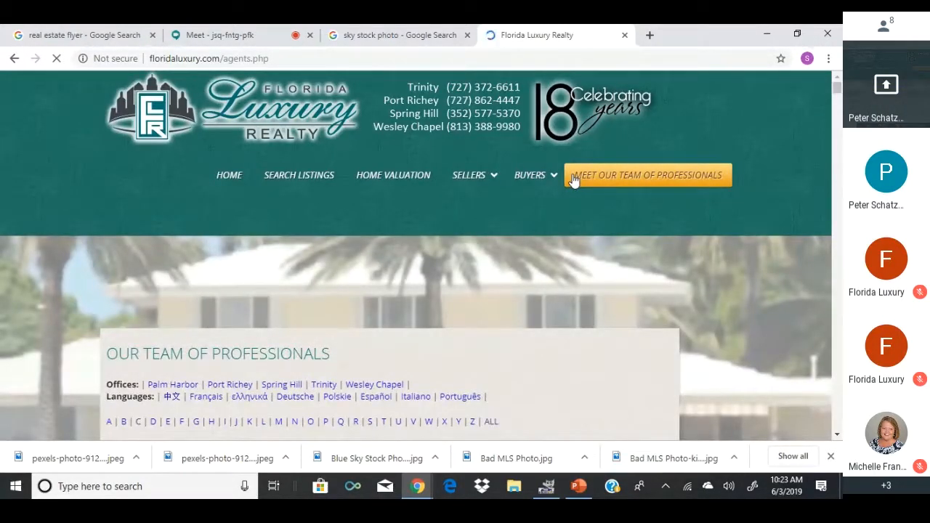
scroll(335, 367, down, 1)
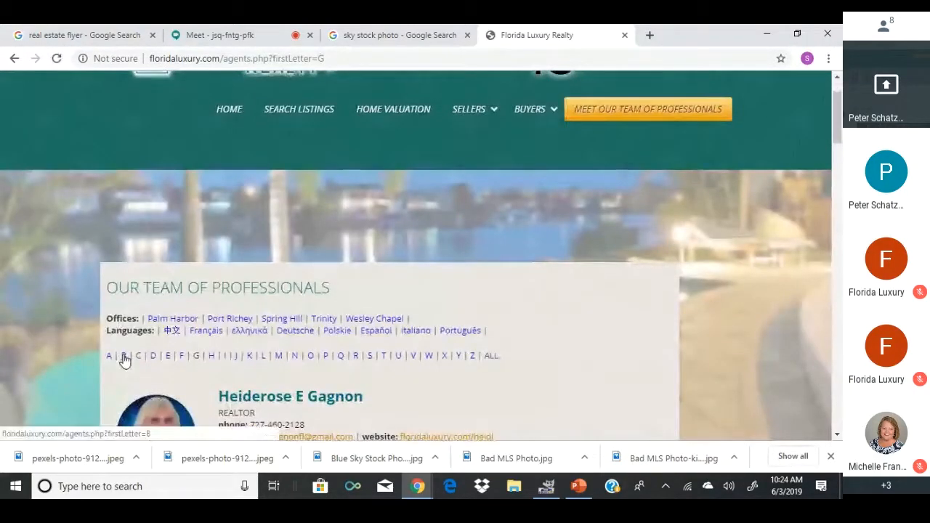
click(123, 356)
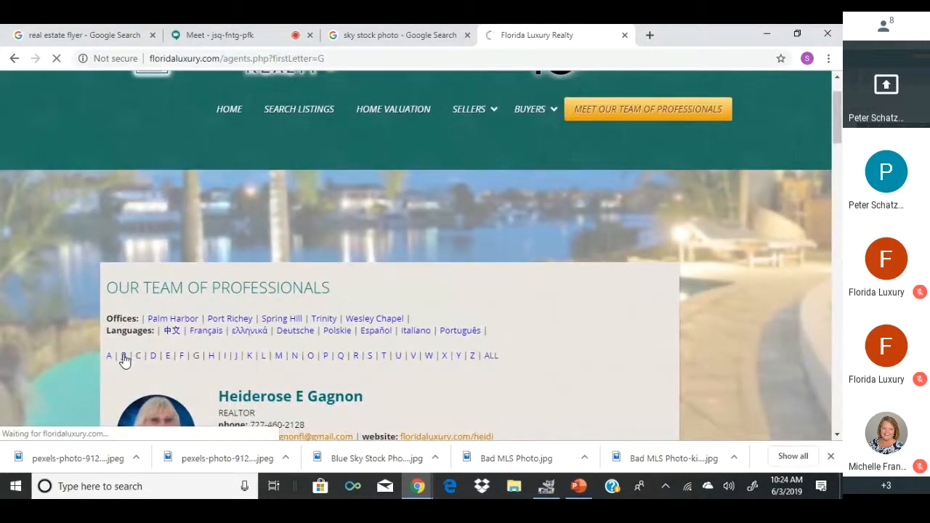
Save the broker's headshot as 260039281.png and switch back to GIMP.
scroll(125, 360, down, 3)
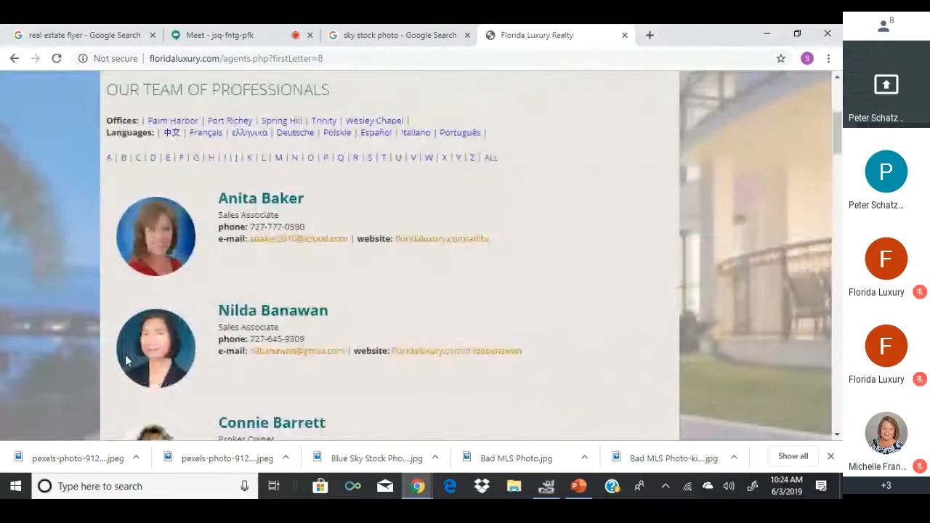
scroll(125, 359, down, 6)
scroll(125, 355, down, 3)
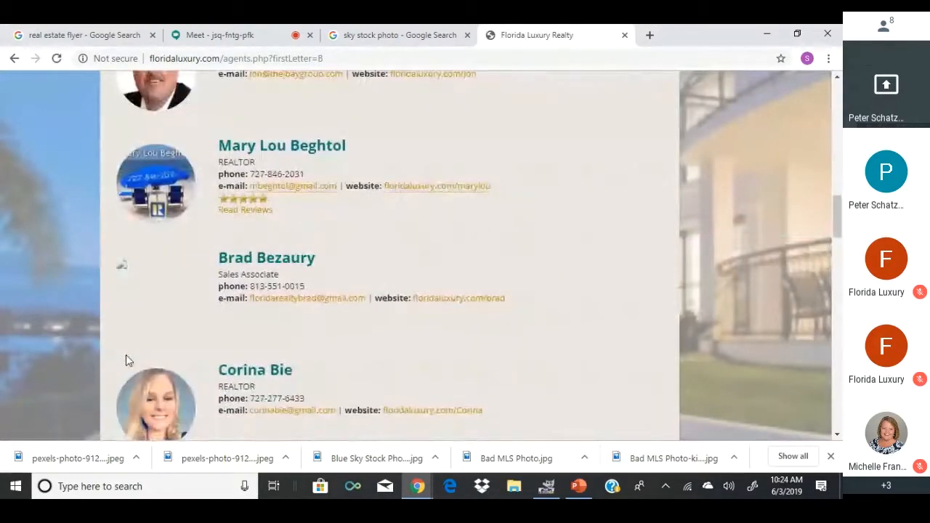
scroll(126, 354, down, 2)
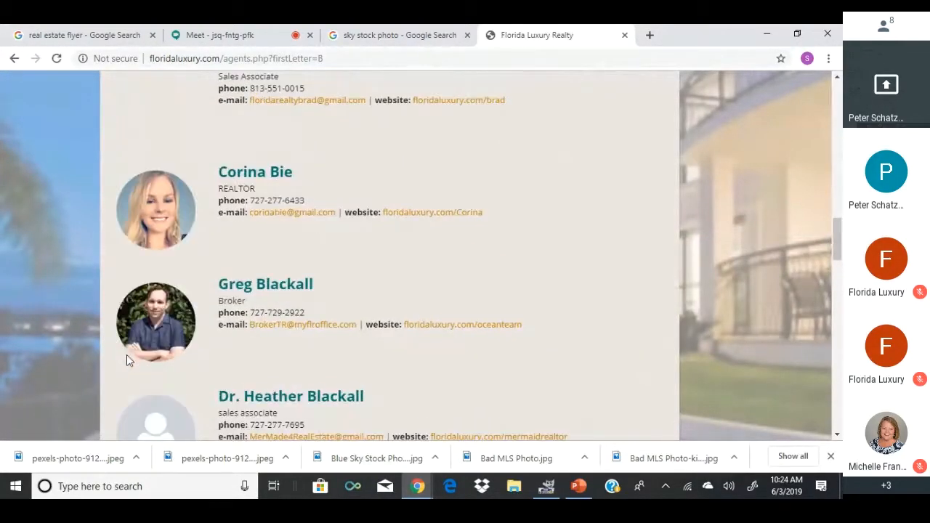
right_click(145, 320)
click(168, 344)
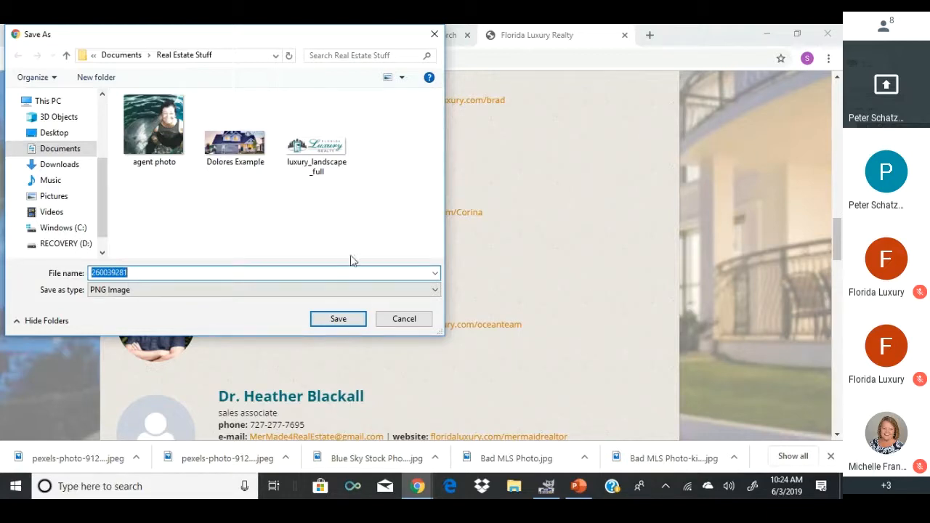
click(345, 322)
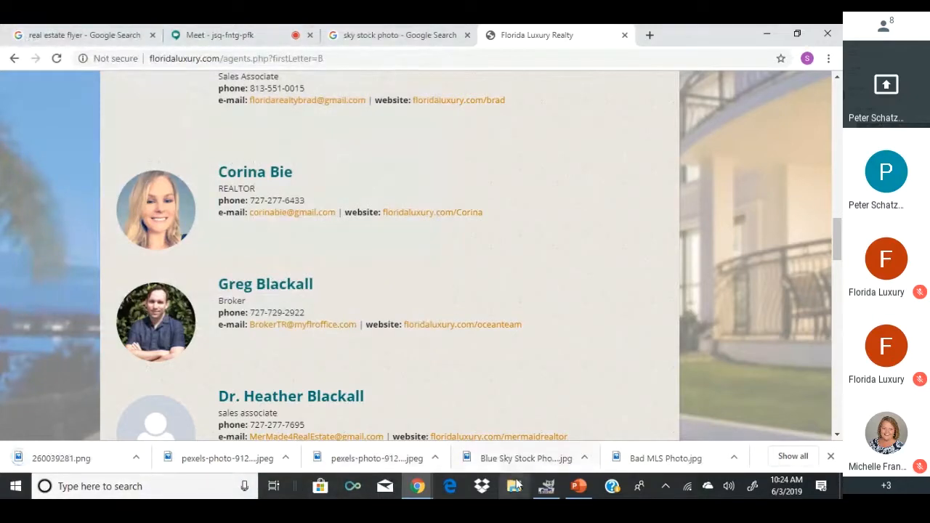
click(545, 486)
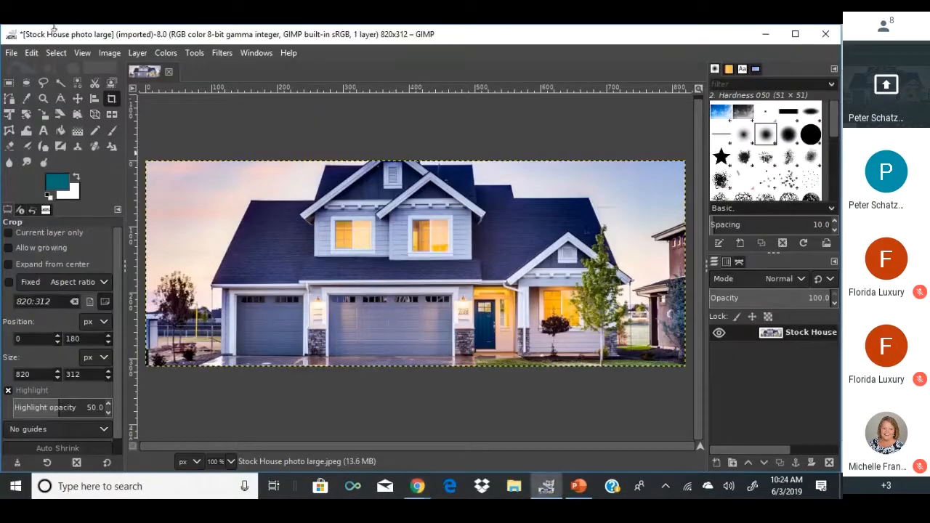
Open 260039281.png from Real Estate Stuff as a second image.
click(12, 53)
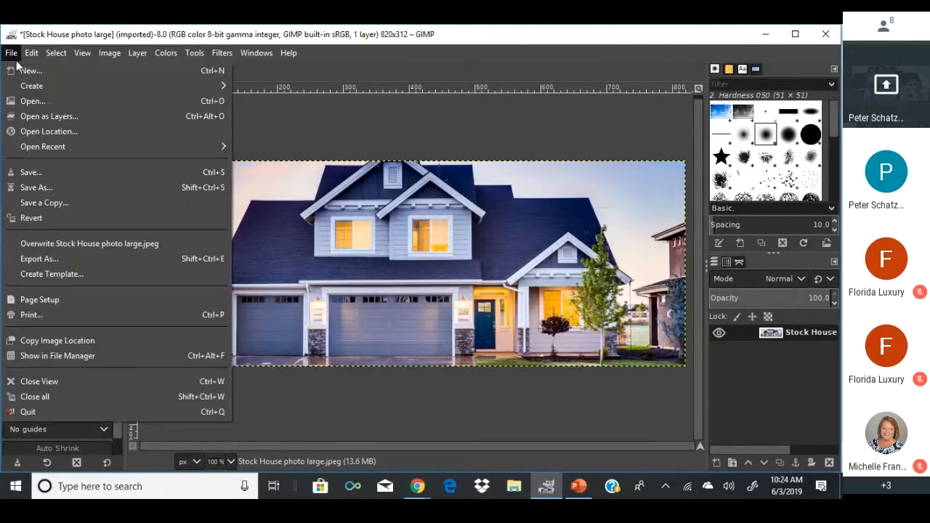
click(30, 99)
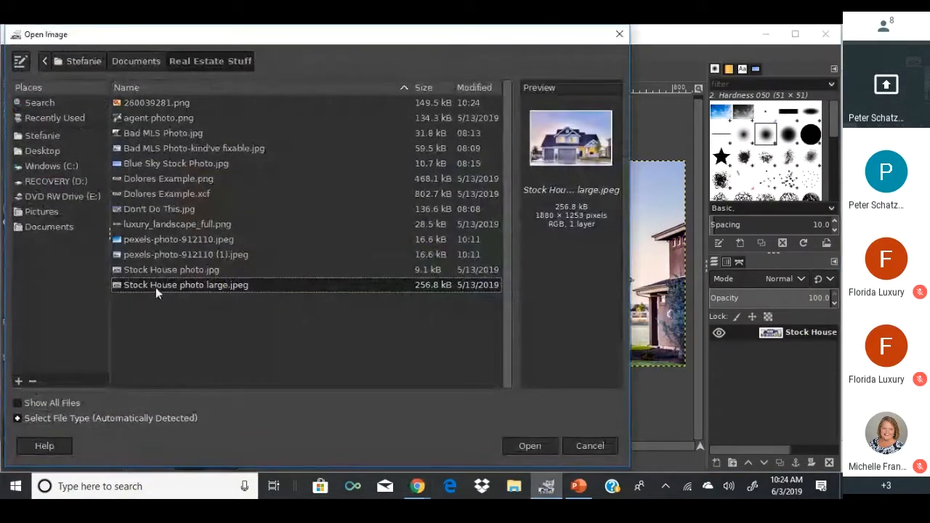
click(152, 104)
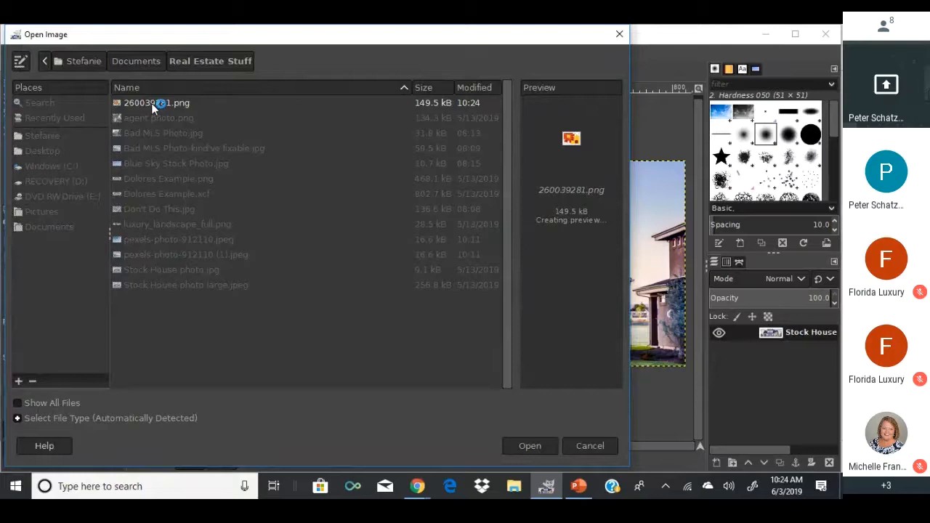
double_click(154, 104)
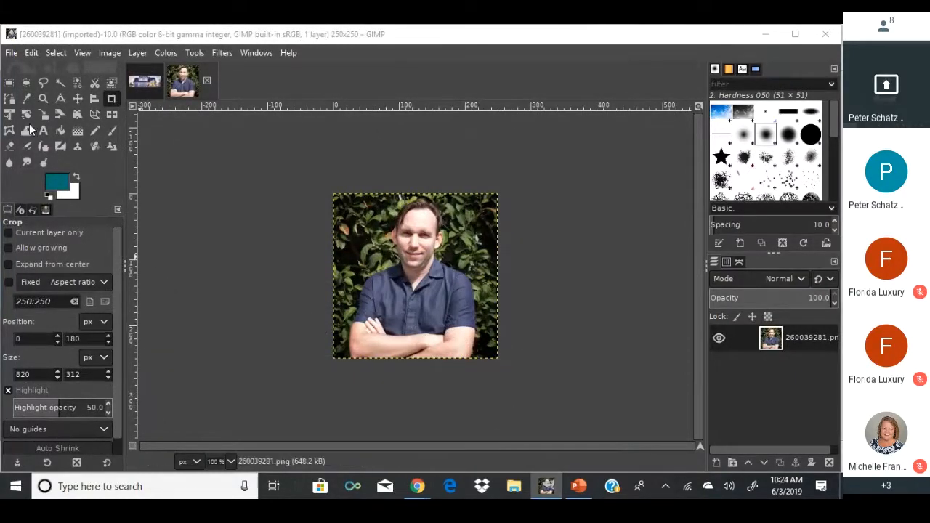
Copy the headshot and paste it onto the house photo near the left edge.
click(8, 83)
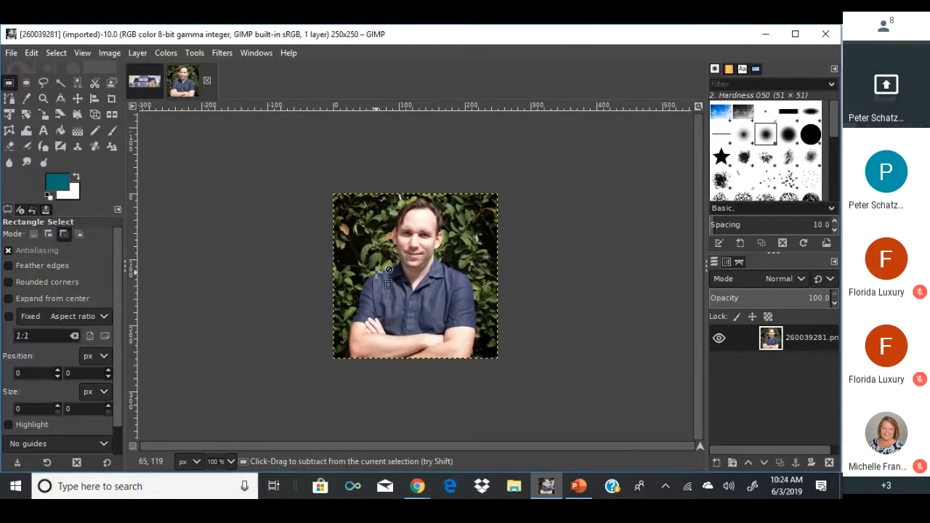
ctrl+click(389, 270)
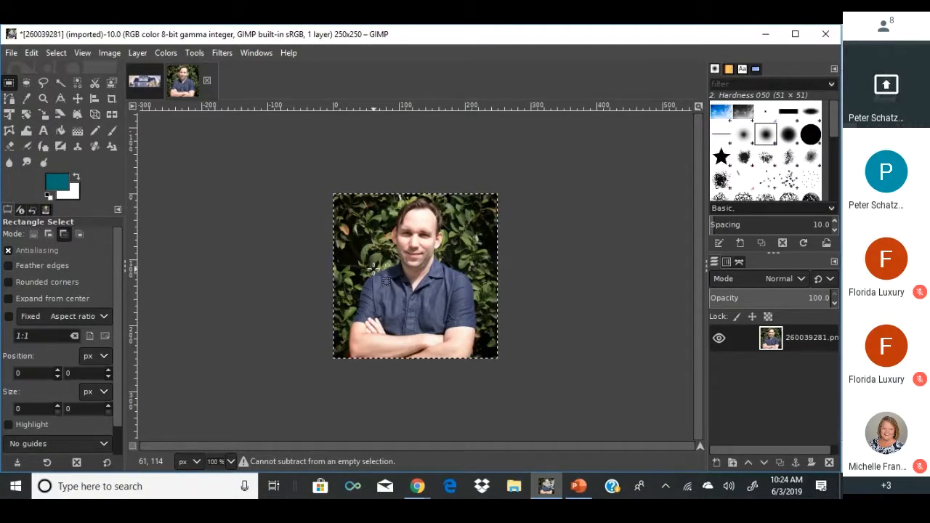
key(ctrl+c)
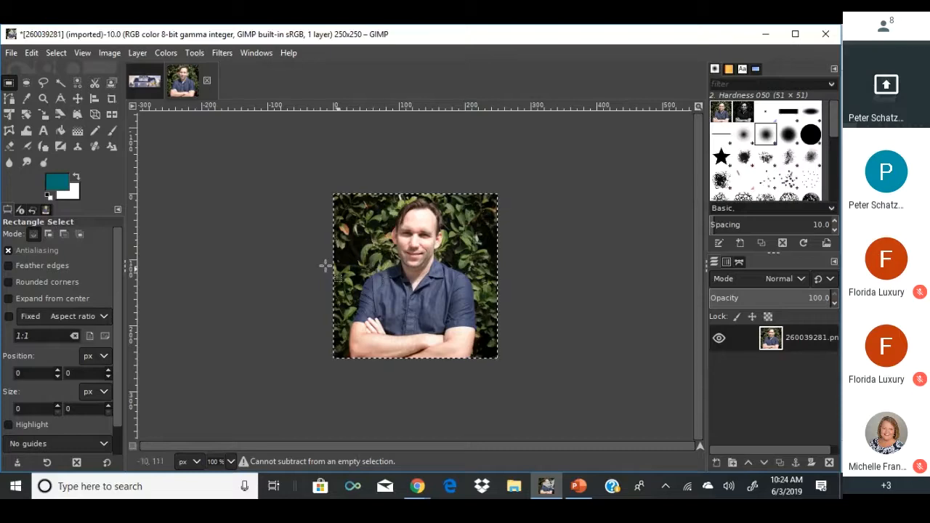
click(145, 81)
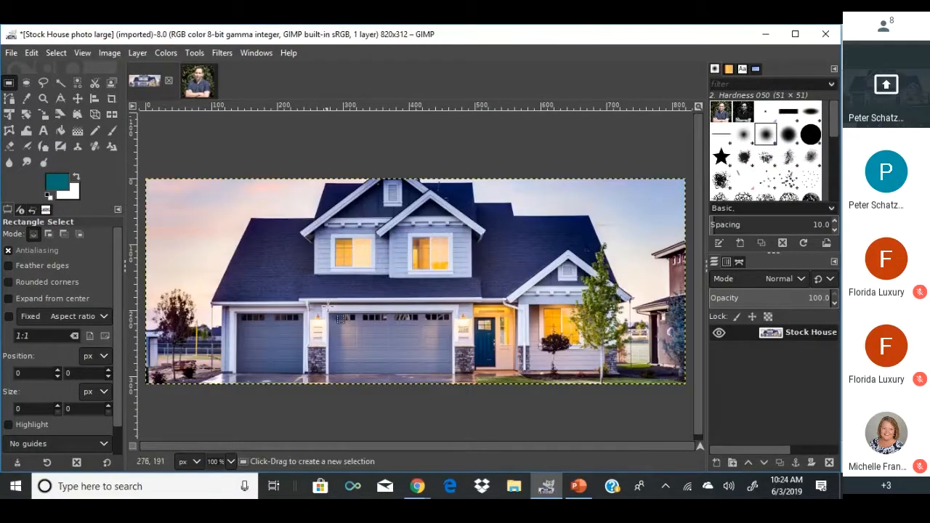
key(ctrl+v)
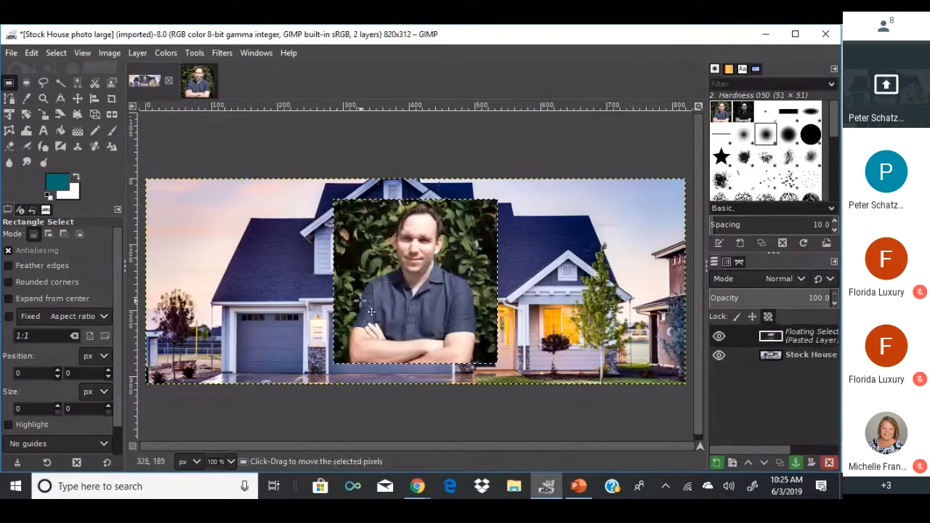
drag(387, 286, 207, 295)
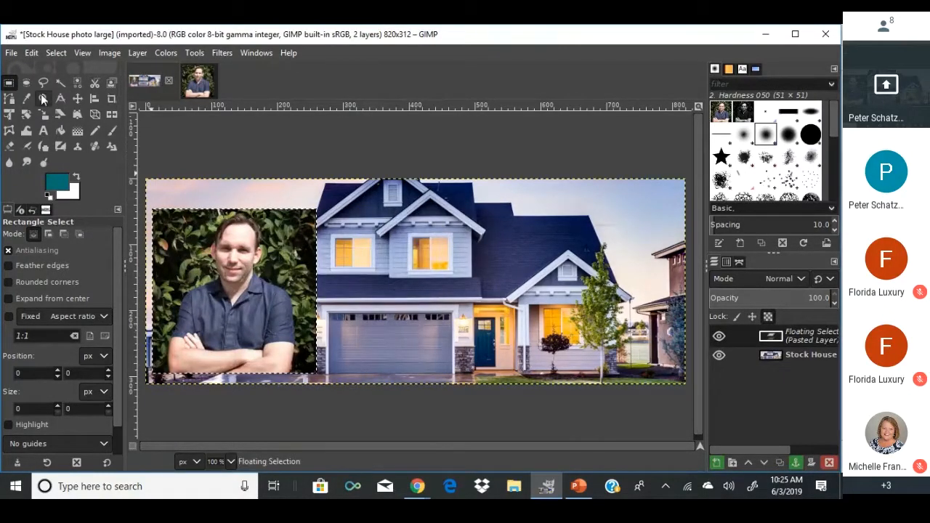
Scale the pasted headshot to 73×73 px and place it in the lower-left corner.
click(43, 114)
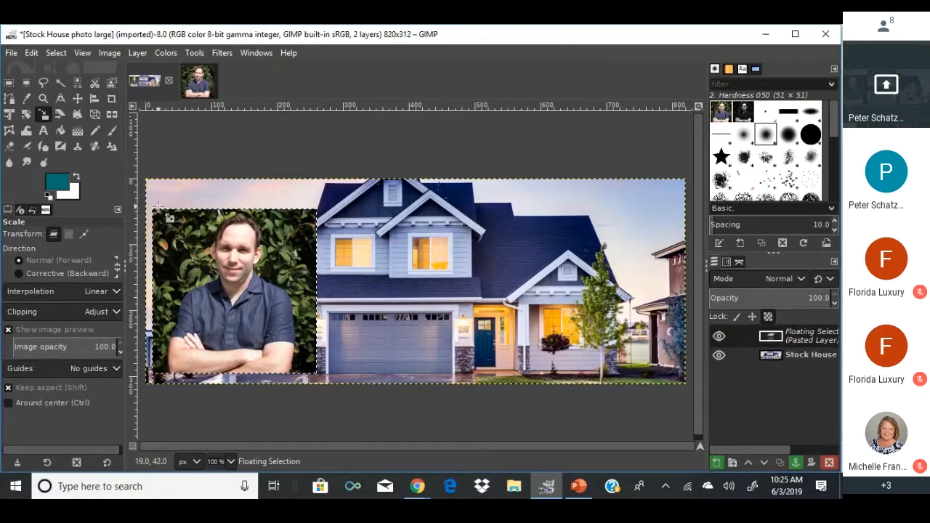
drag(160, 214, 276, 326)
drag(300, 359, 188, 359)
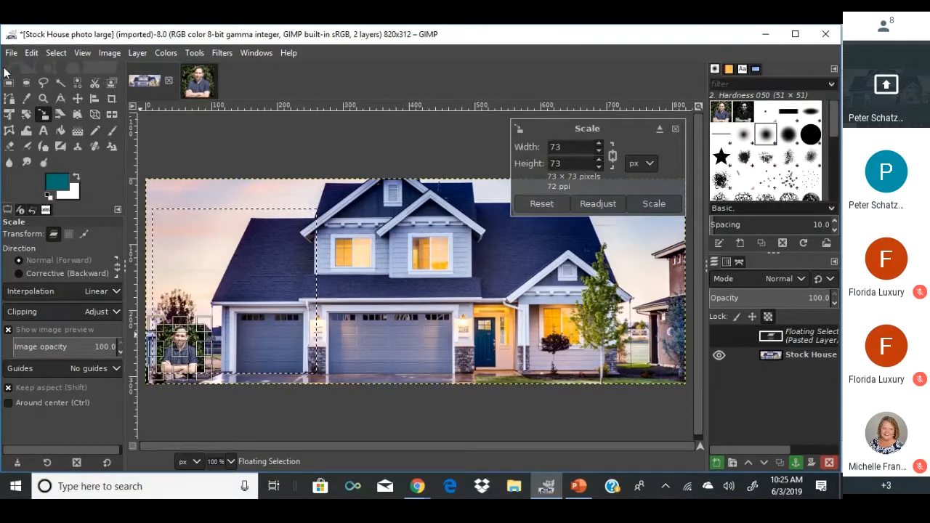
click(26, 82)
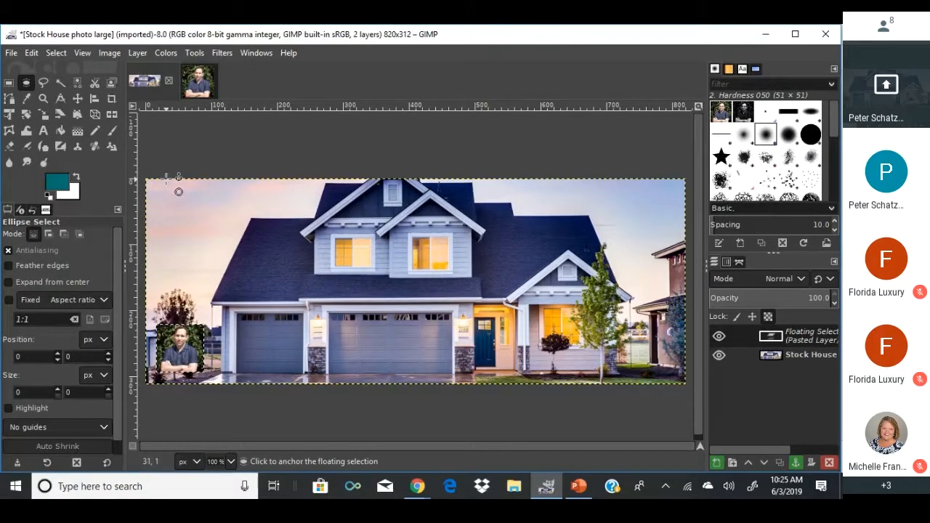
click(223, 319)
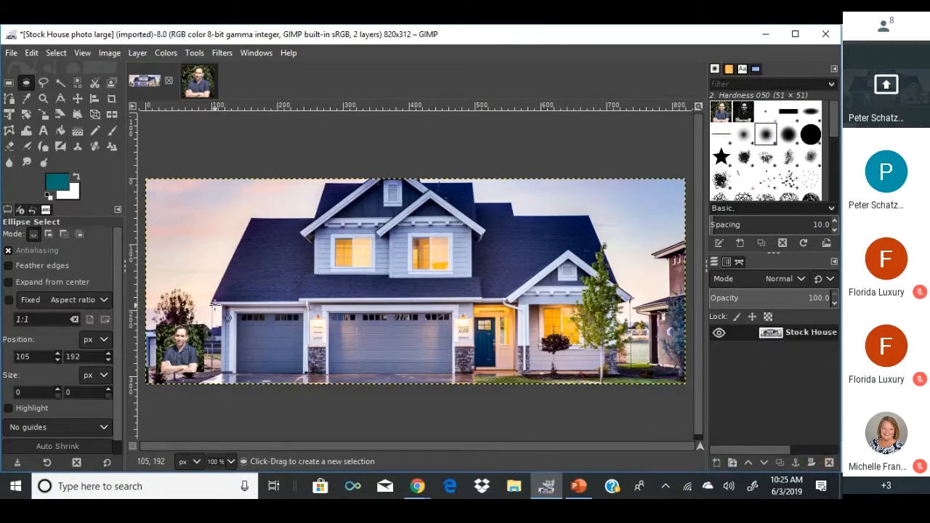
drag(159, 326, 191, 380)
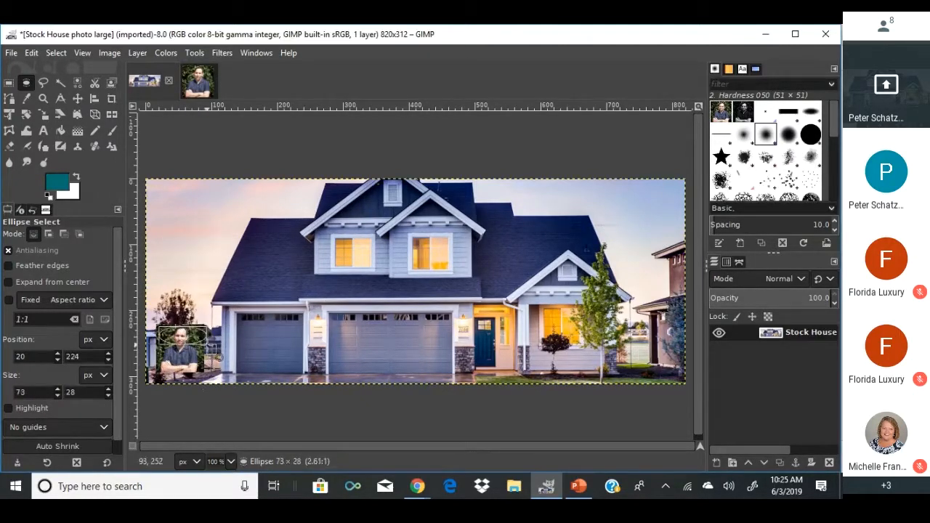
mouse_move(210, 346)
mouse_down()
mouse_move(220, 376)
mouse_move(254, 336)
mouse_move(247, 385)
mouse_move(222, 345)
mouse_move(205, 358)
mouse_up()
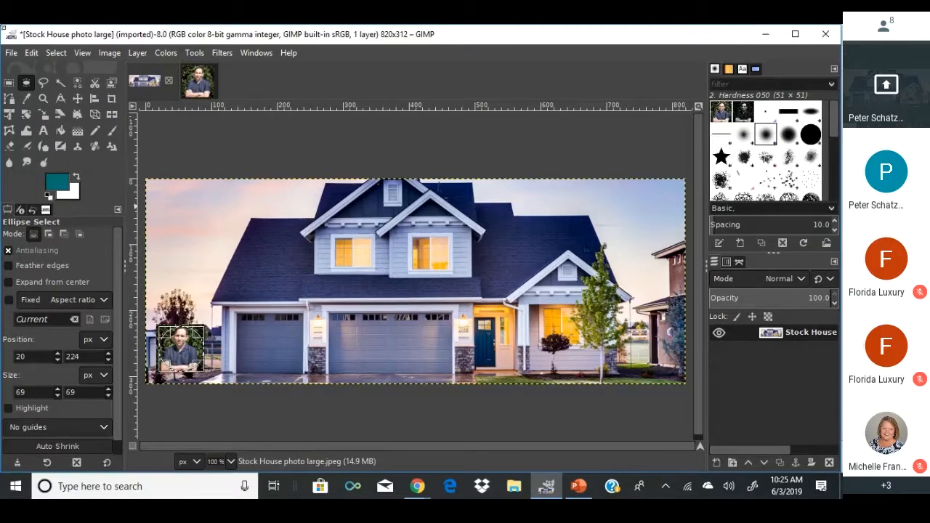
click(56, 55)
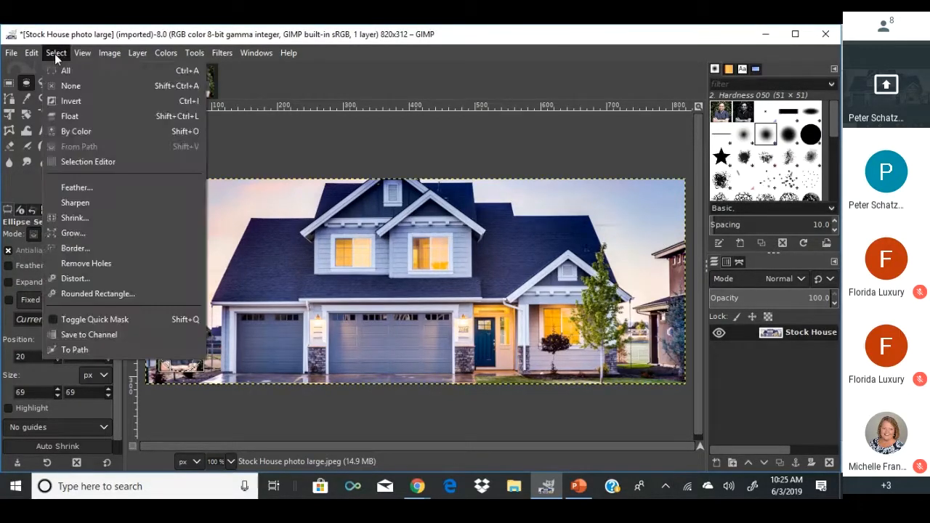
click(61, 106)
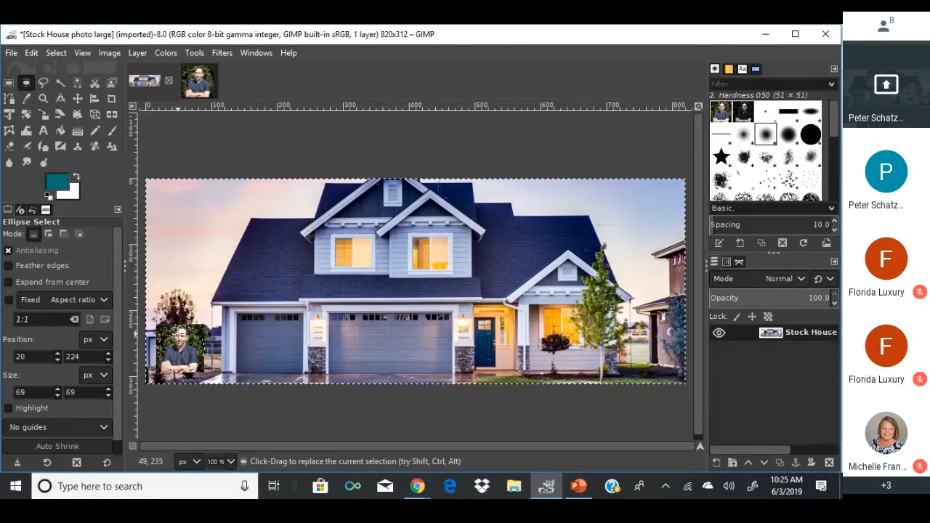
key(ctrl+z)
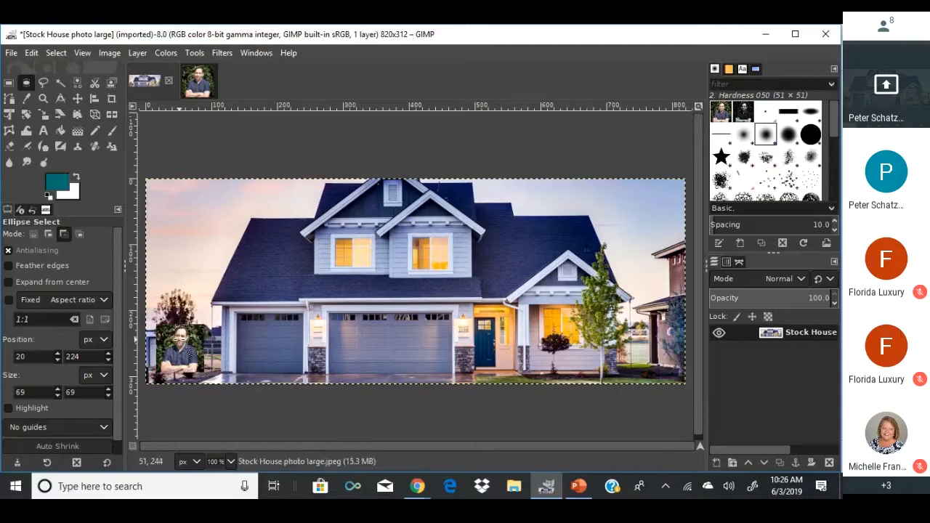
key(ctrl+v)
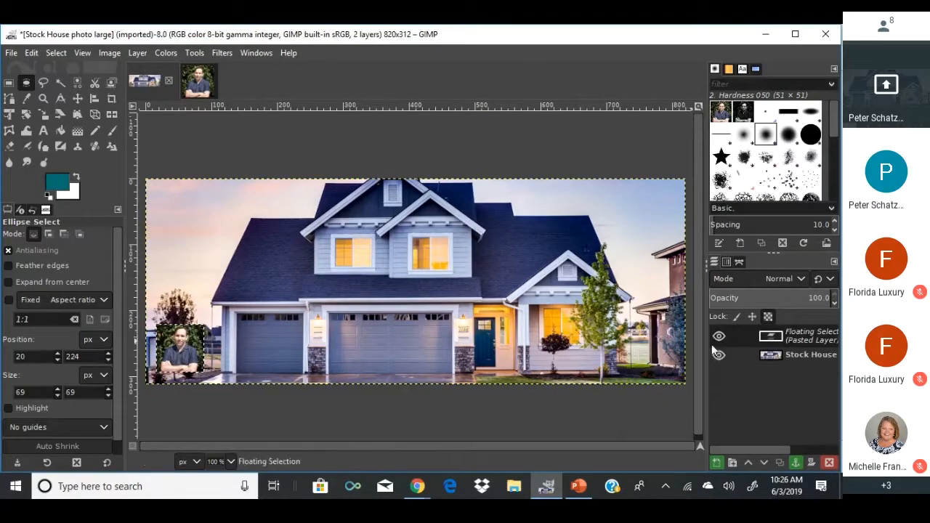
right_click(772, 337)
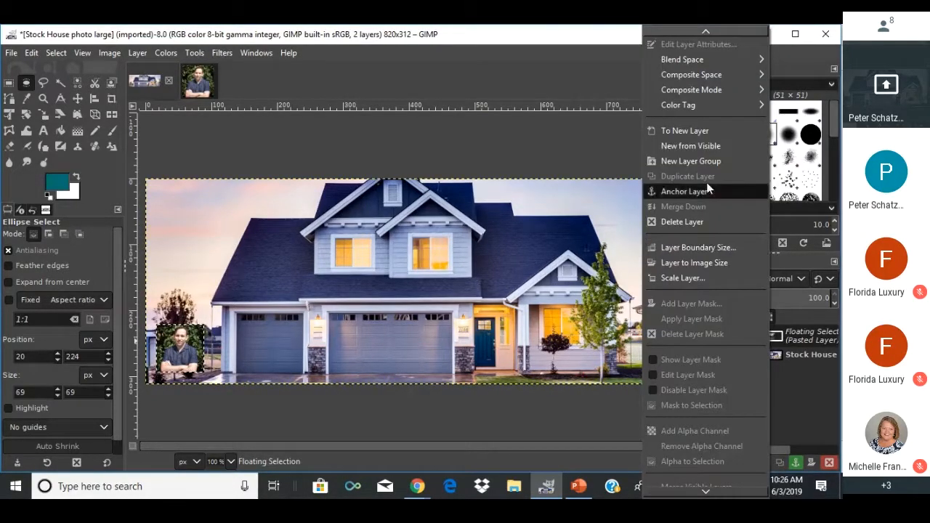
click(687, 130)
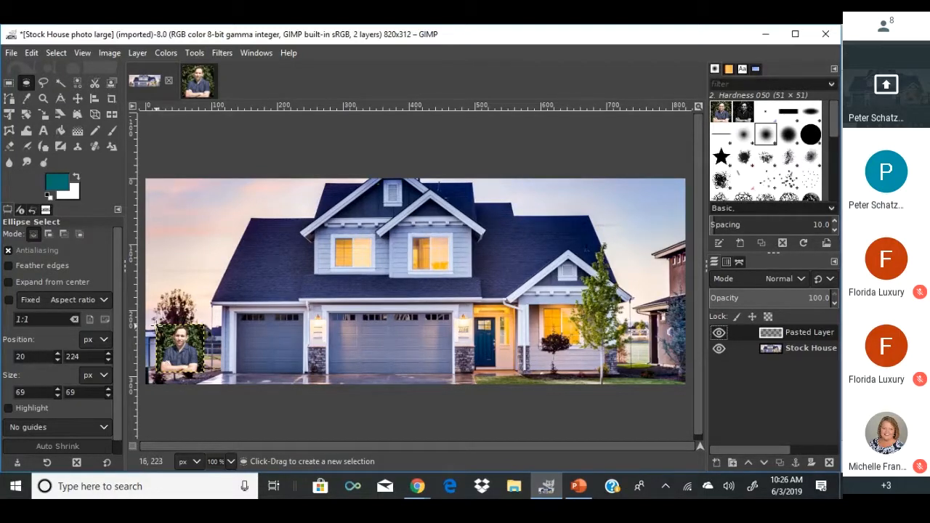
drag(157, 324, 204, 374)
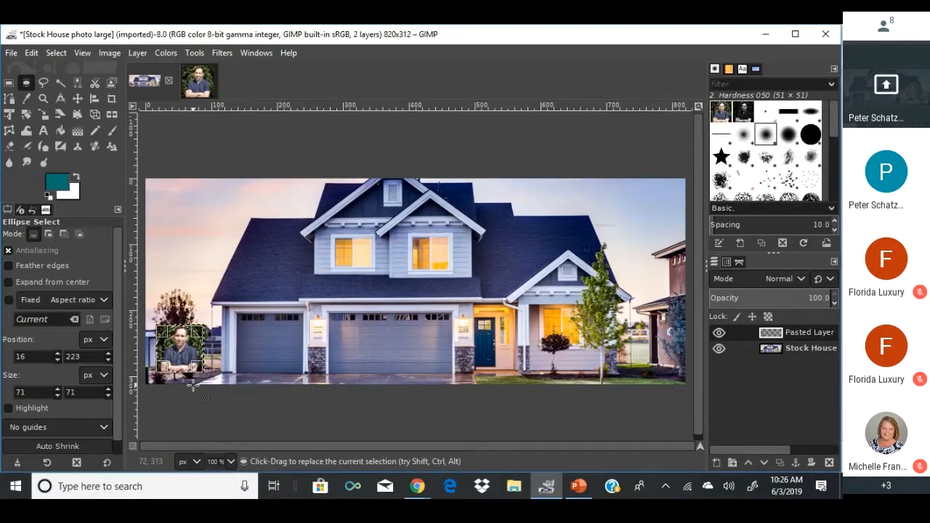
key(Delete)
key(ctrl+z)
key(ctrl+a)
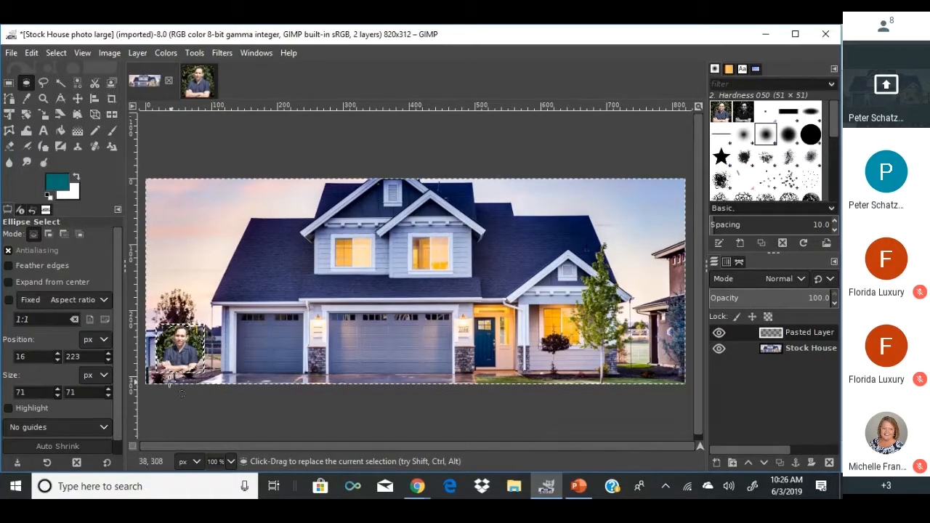
click(174, 395)
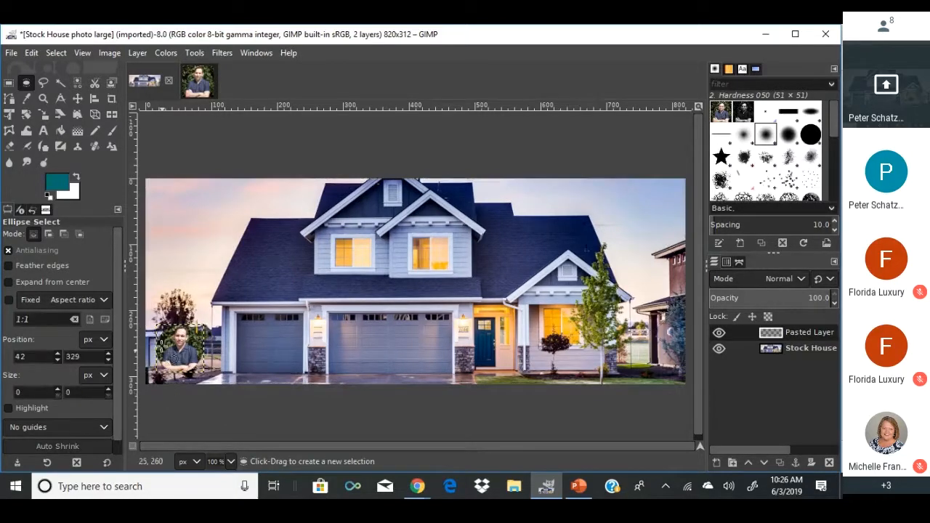
click(9, 81)
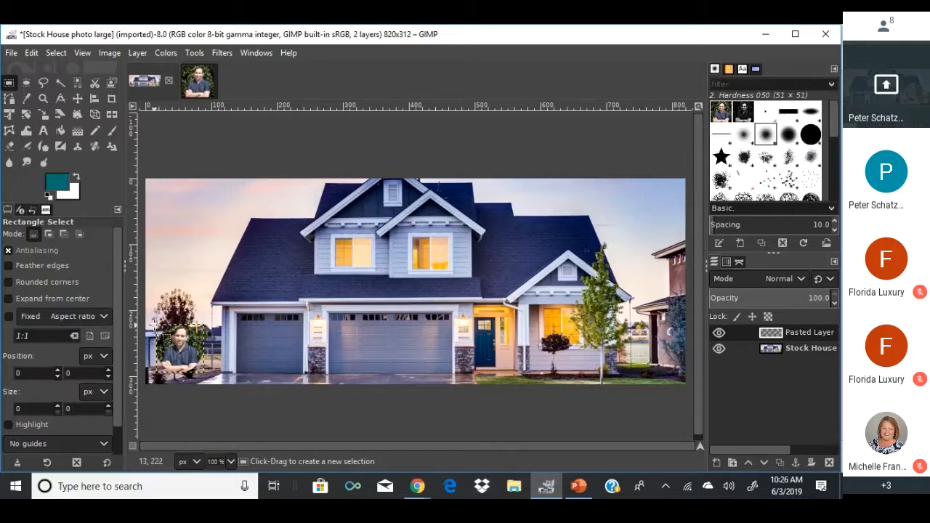
Add four guides from a rectangle selection around the headshot, then deselect.
drag(155, 324, 201, 372)
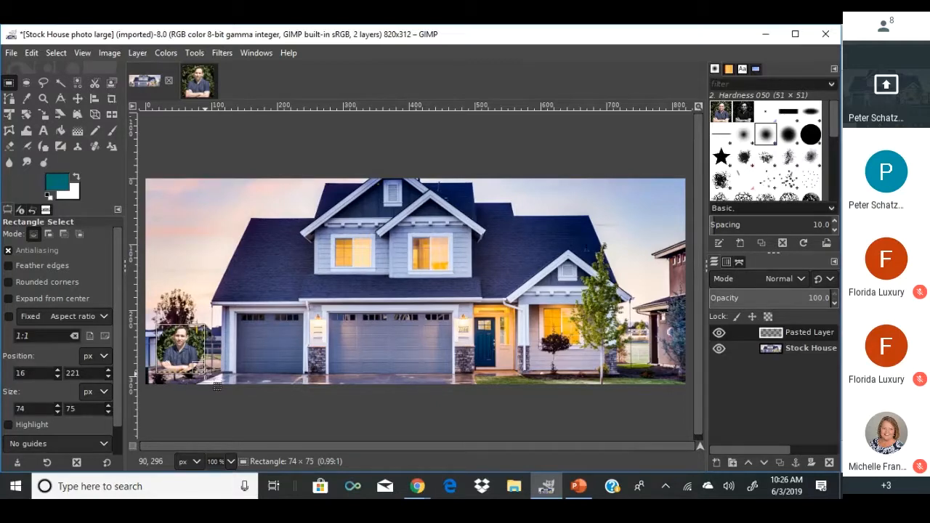
drag(205, 372, 205, 372)
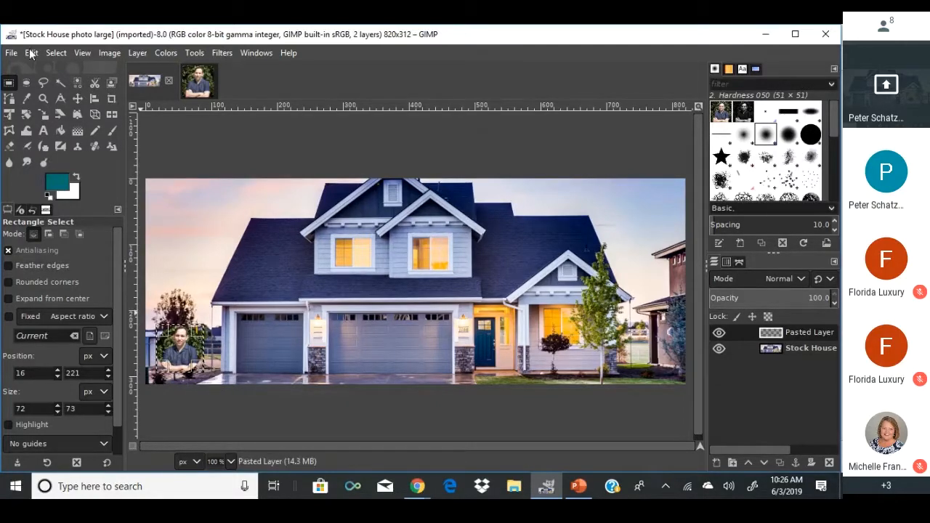
click(111, 53)
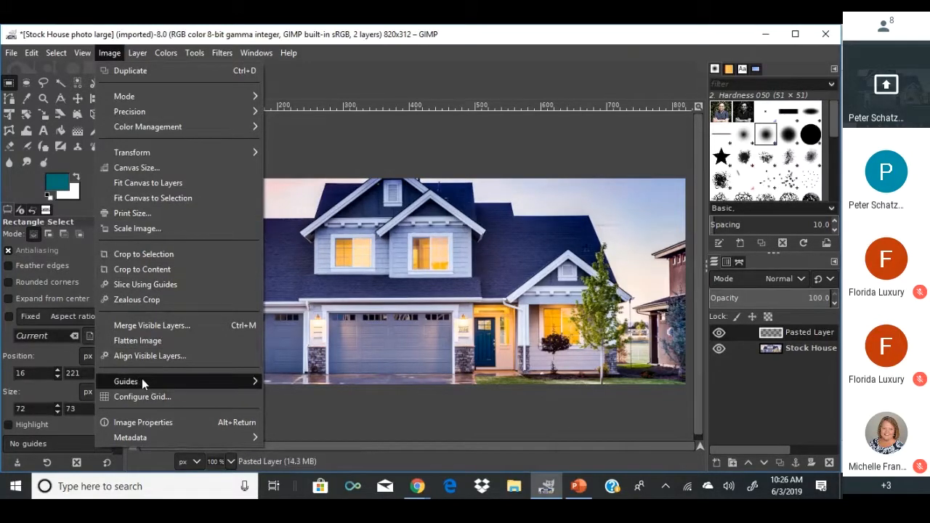
mouse_move(192, 379)
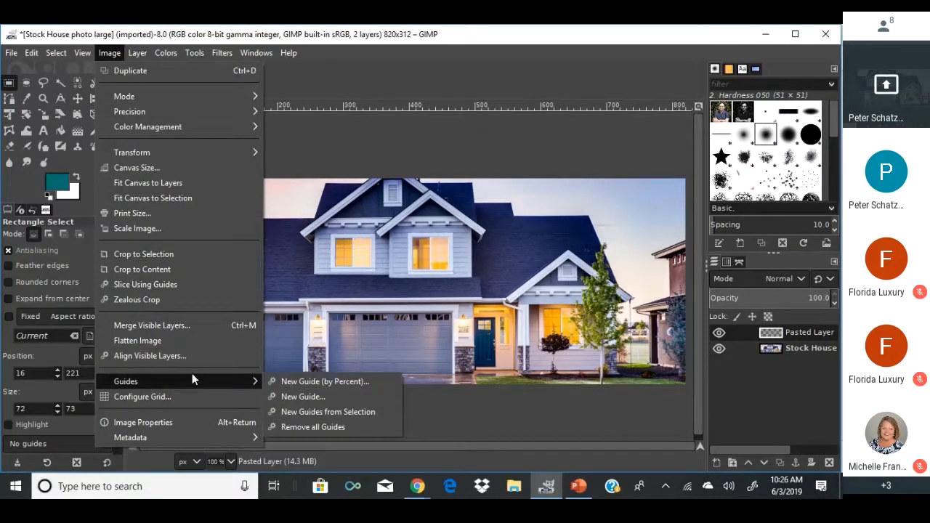
click(296, 411)
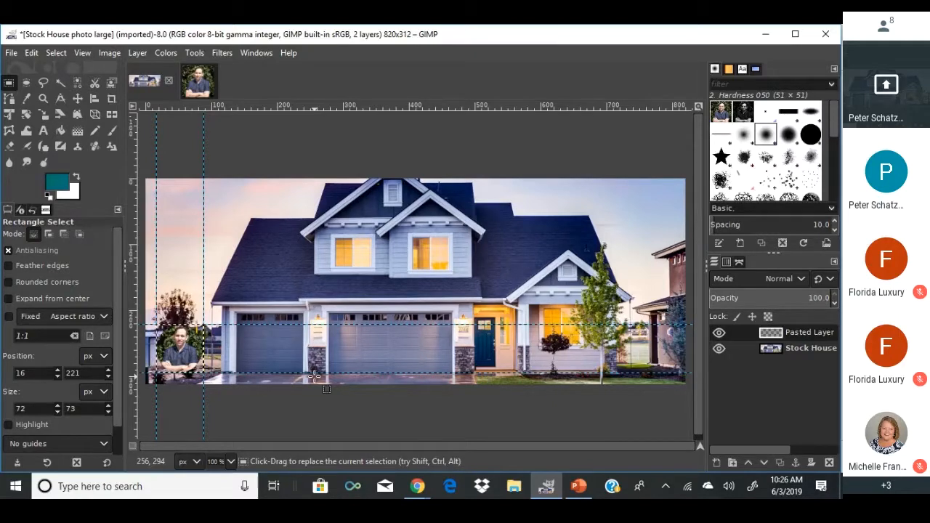
click(257, 400)
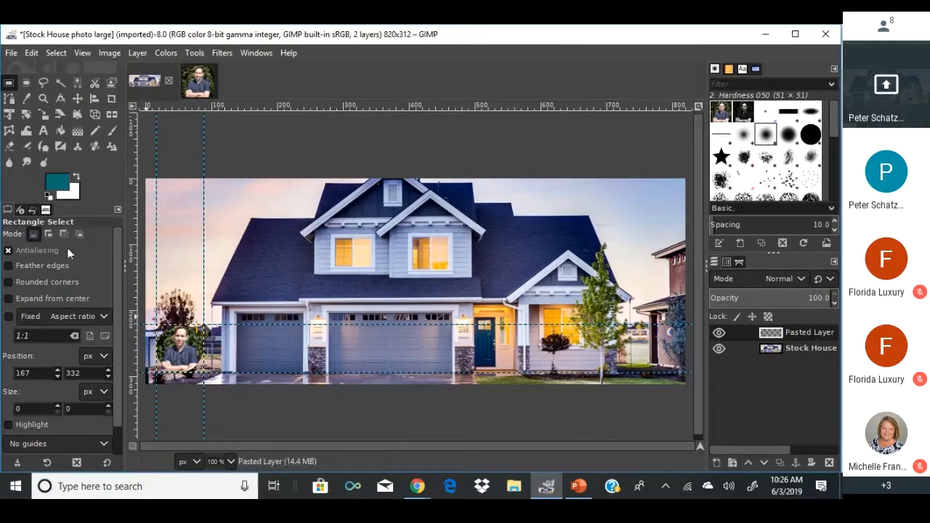
Type the agent's name beside the headshot as teal 30 px Sans-serif text.
click(43, 130)
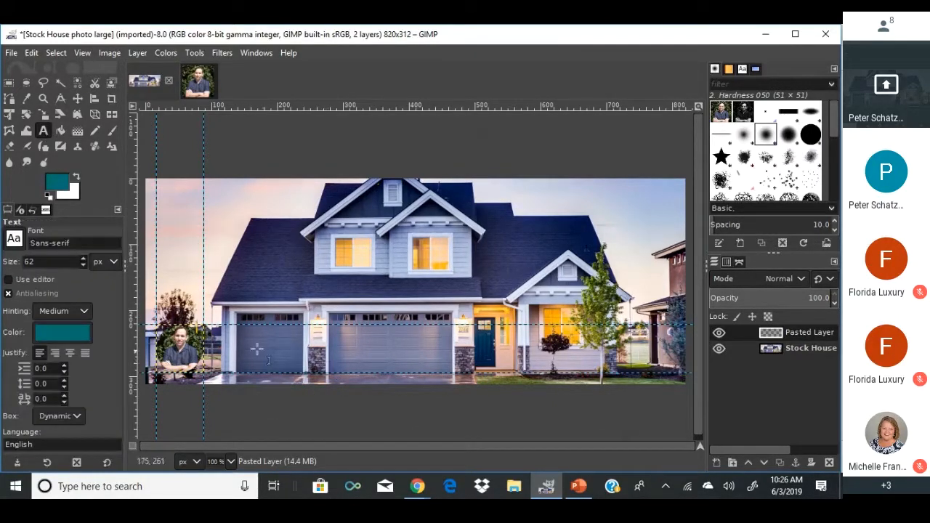
click(206, 321)
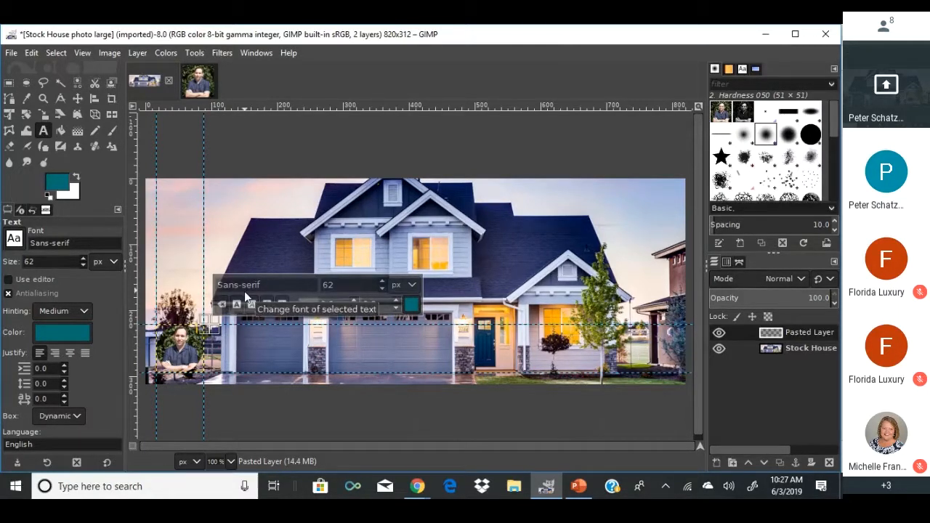
text(ge)
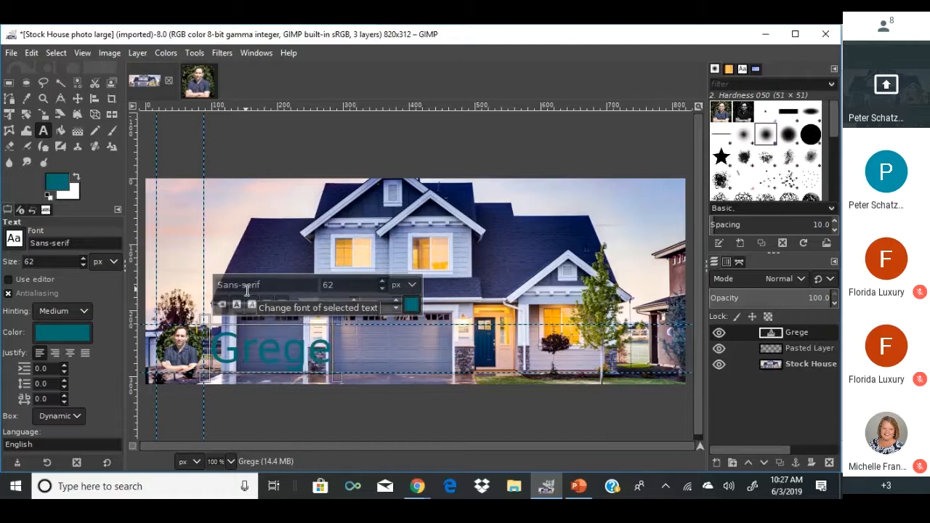
key(BackSpace)
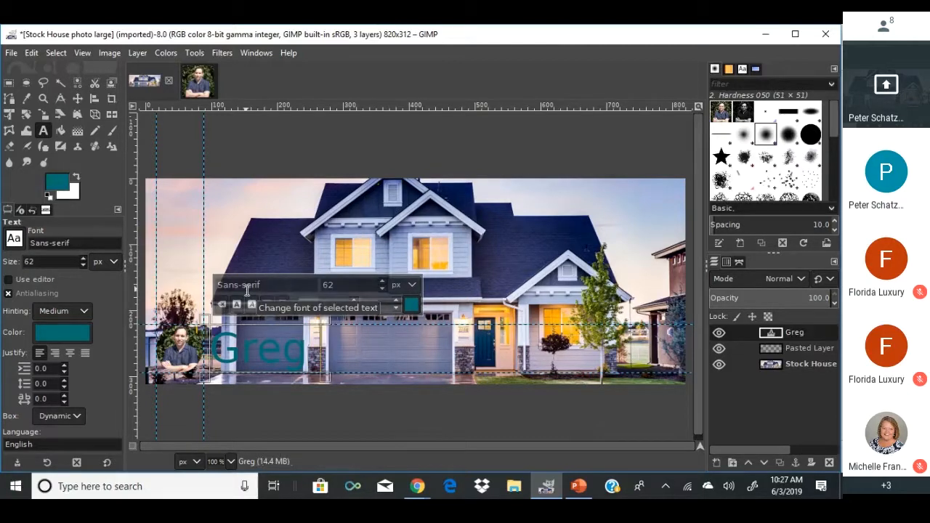
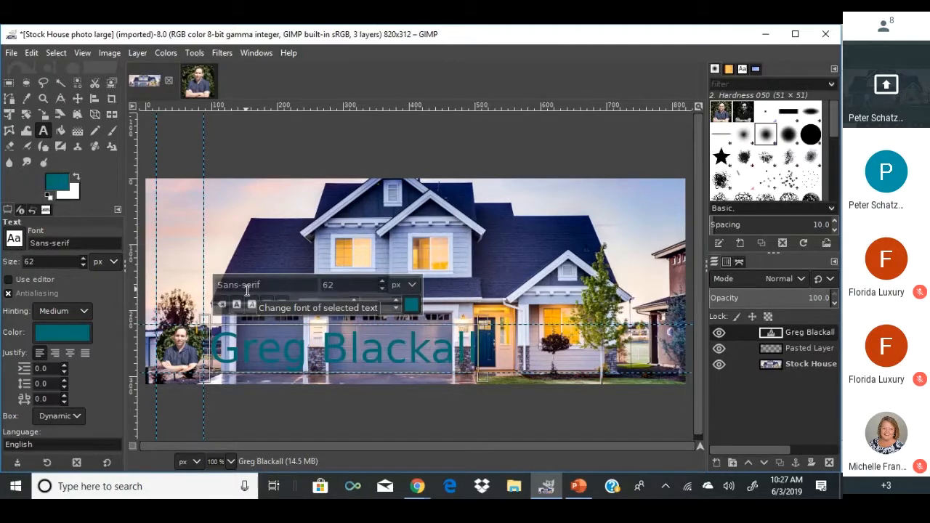
key(ctrl+a)
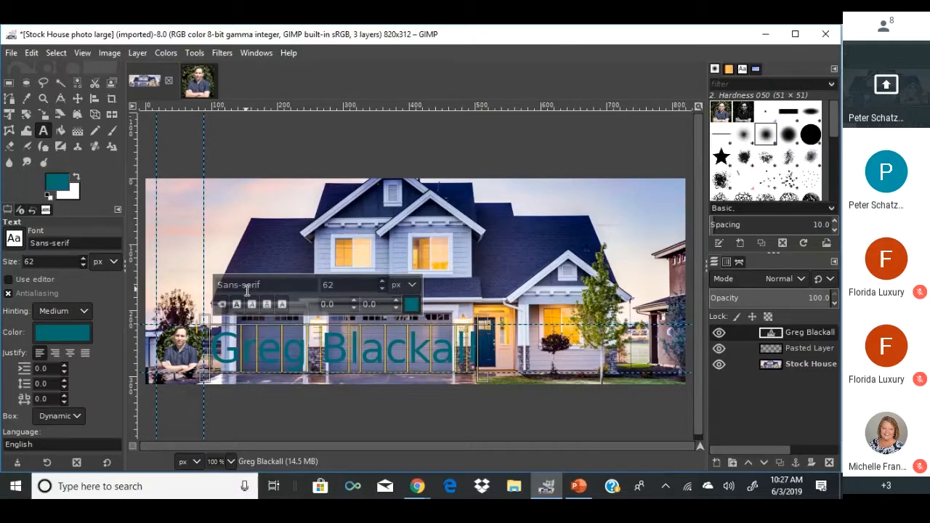
drag(382, 288, 382, 281)
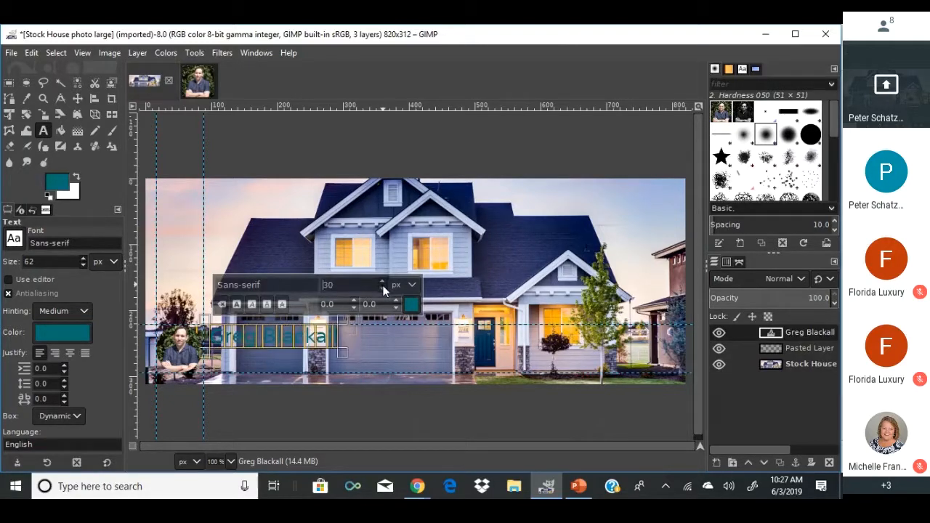
click(353, 351)
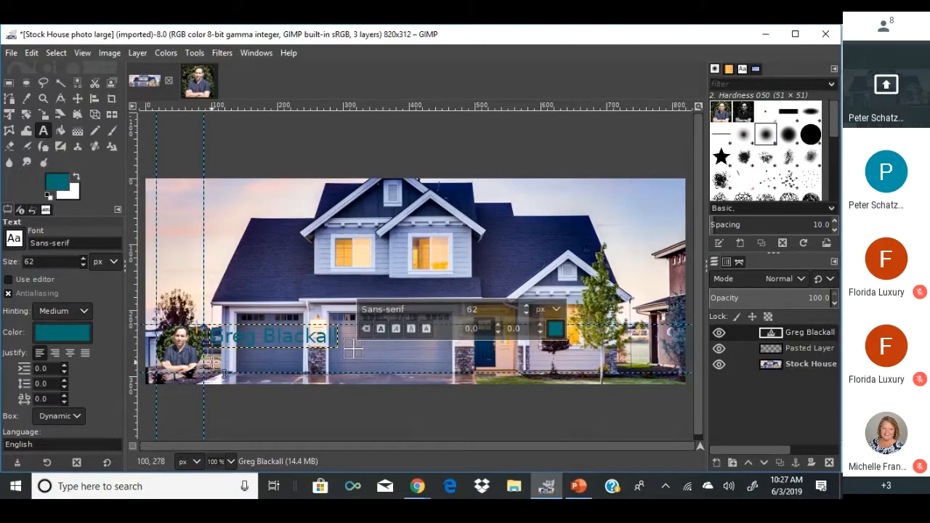
drag(231, 342, 257, 340)
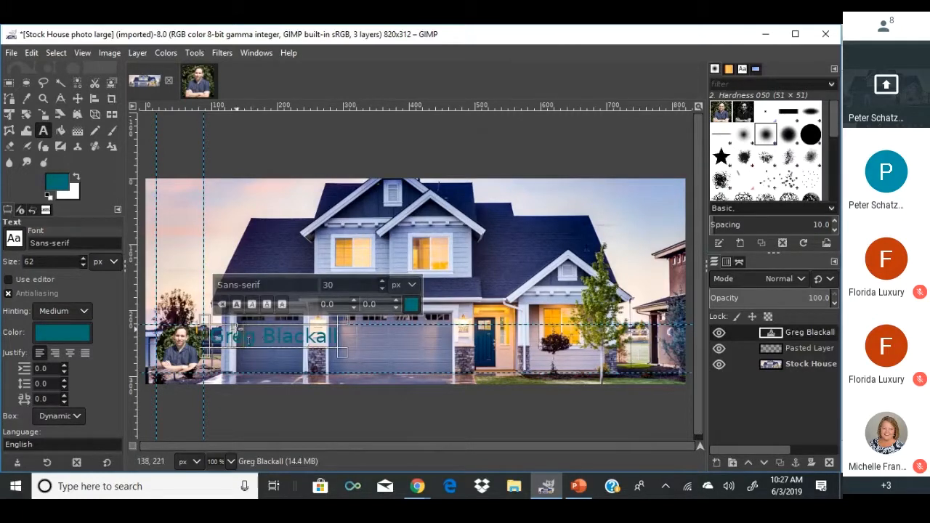
click(246, 332)
click(78, 99)
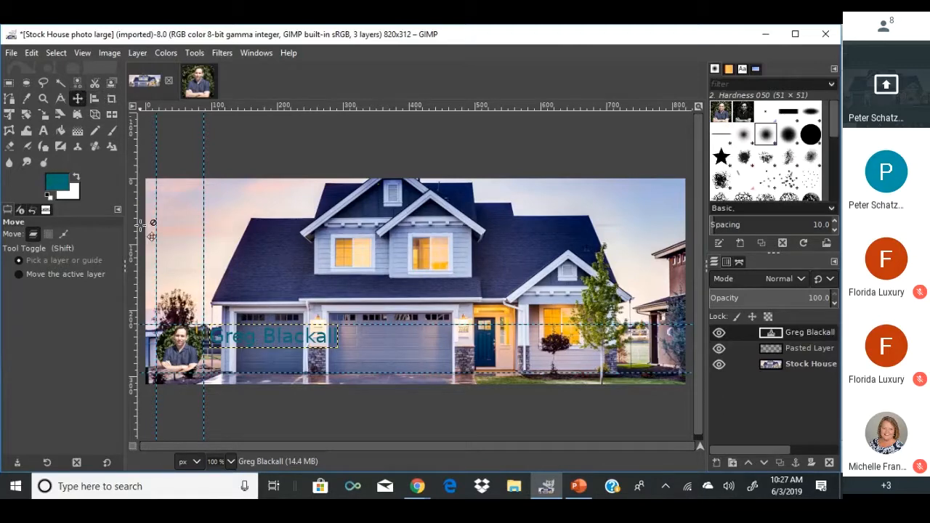
drag(260, 333, 249, 334)
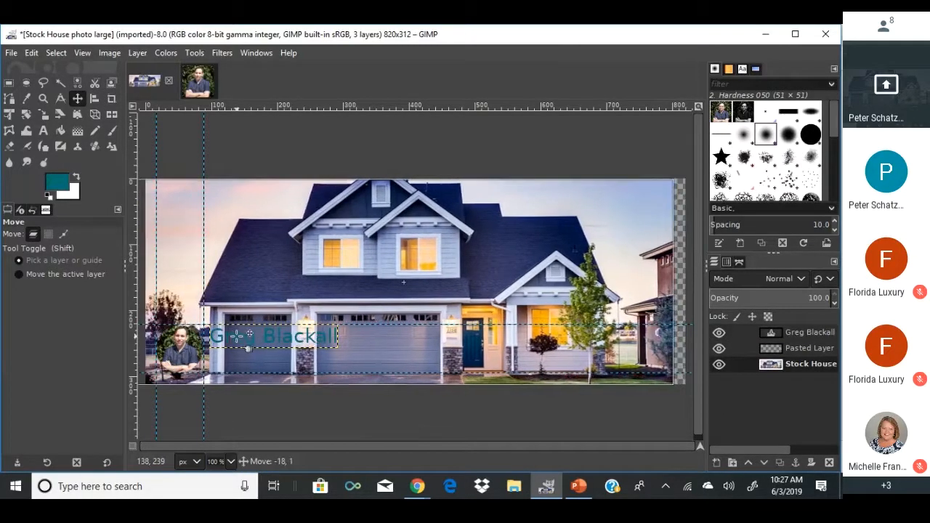
key(ctrl+z)
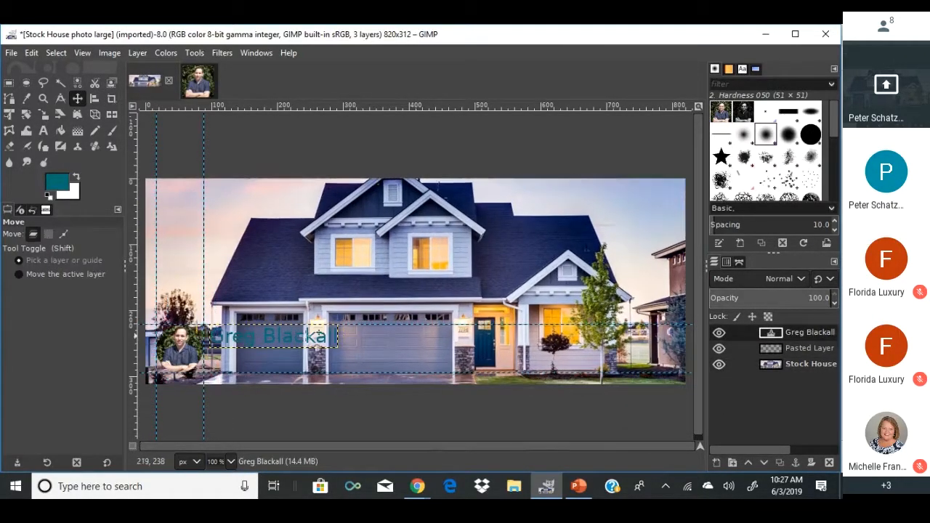
double_click(770, 334)
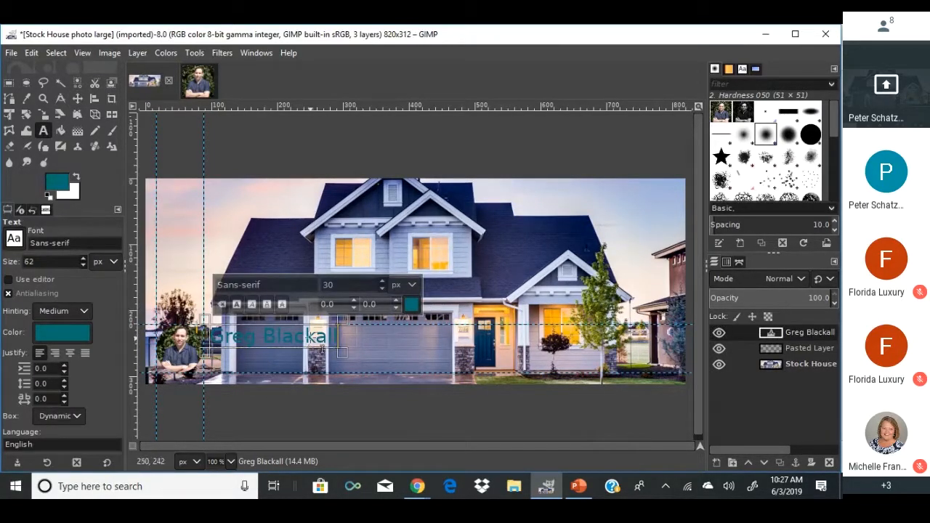
click(282, 335)
click(78, 98)
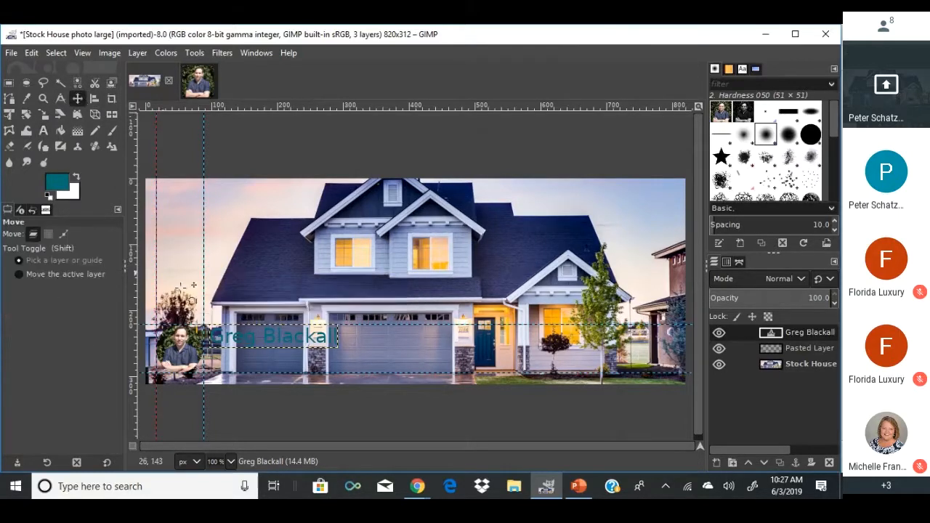
drag(221, 324, 234, 324)
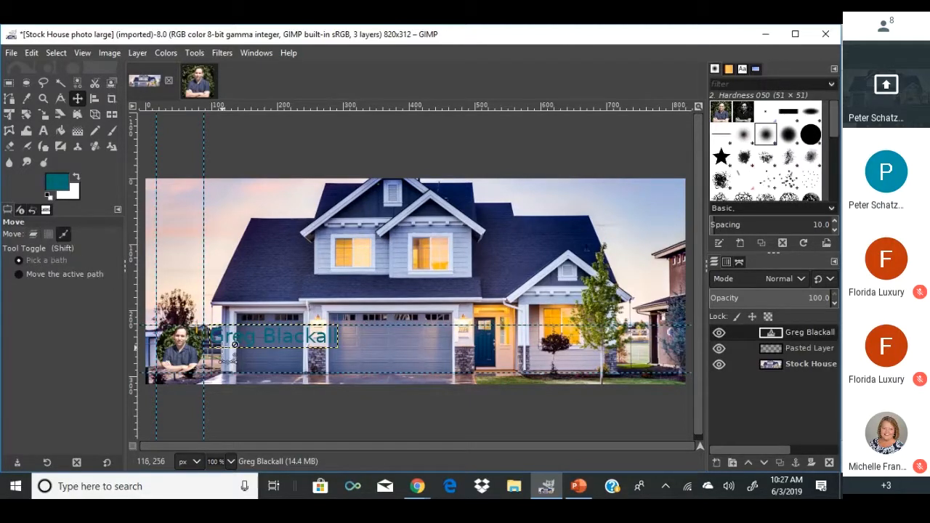
drag(227, 357, 228, 357)
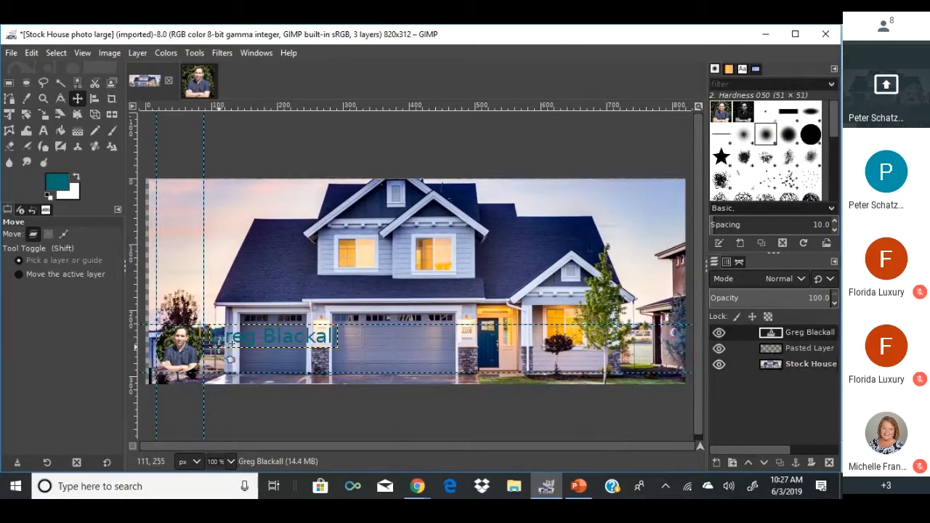
key(ctrl+z)
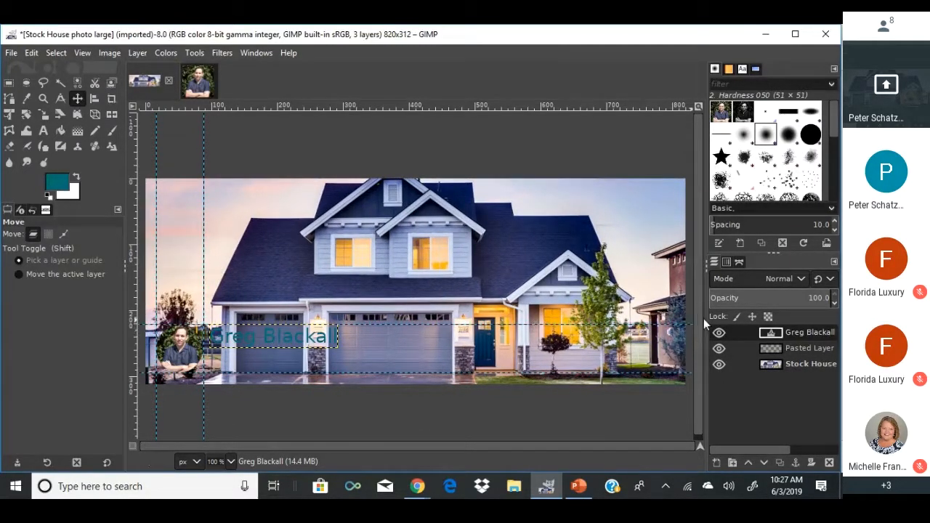
Add a transparent layer named Sky and nudge the name text slightly left.
right_click(745, 334)
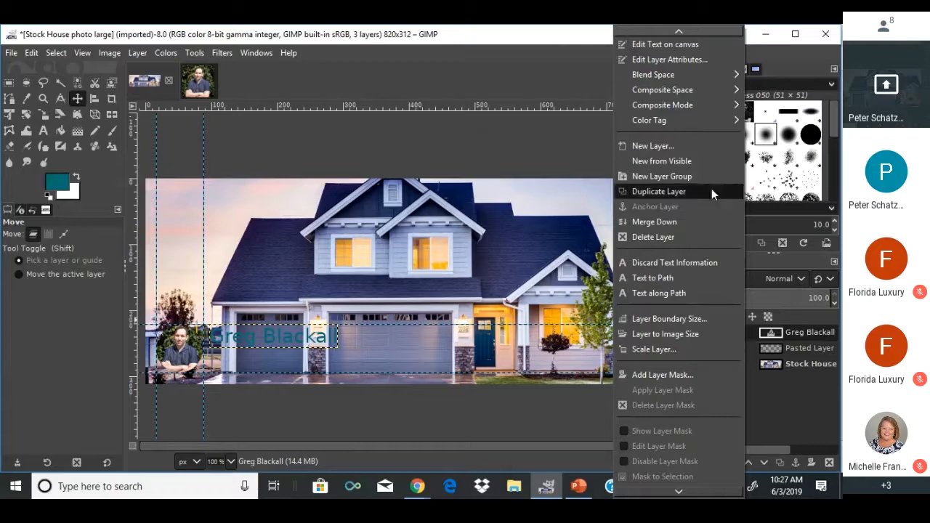
click(693, 144)
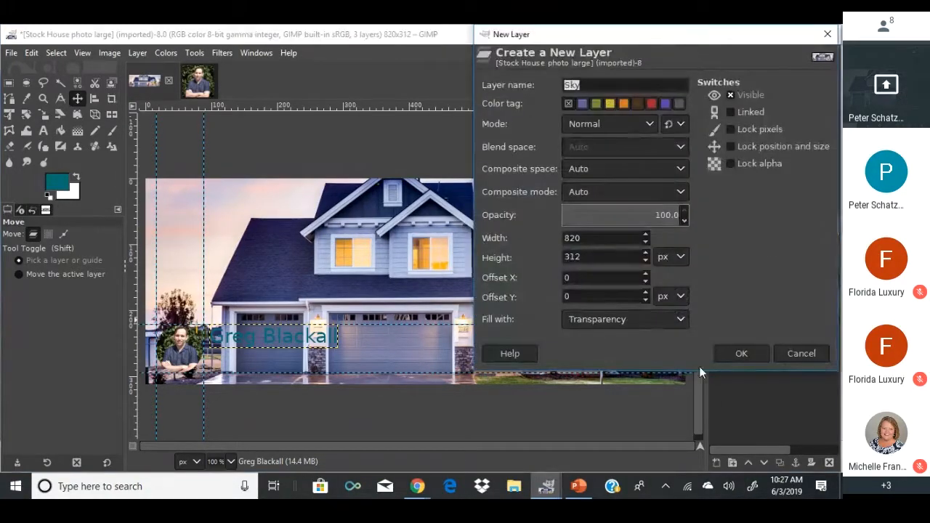
click(719, 353)
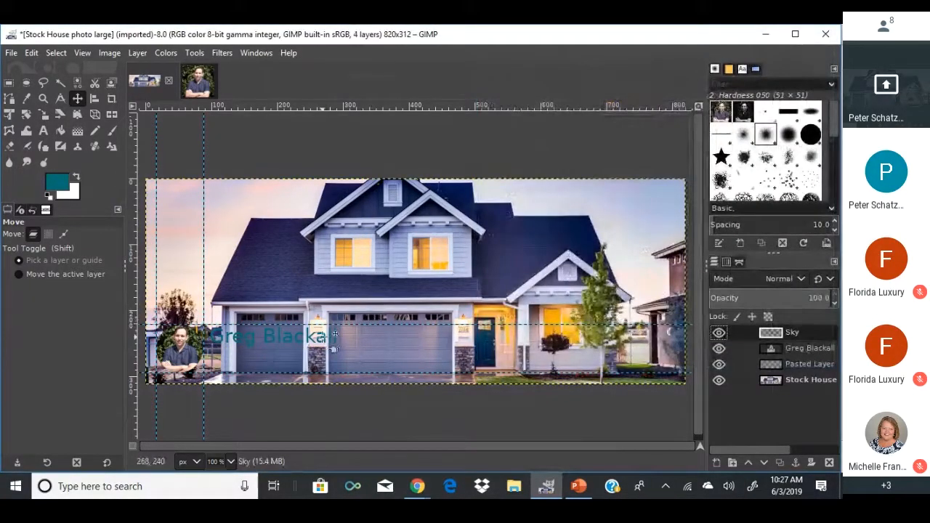
drag(340, 333, 334, 334)
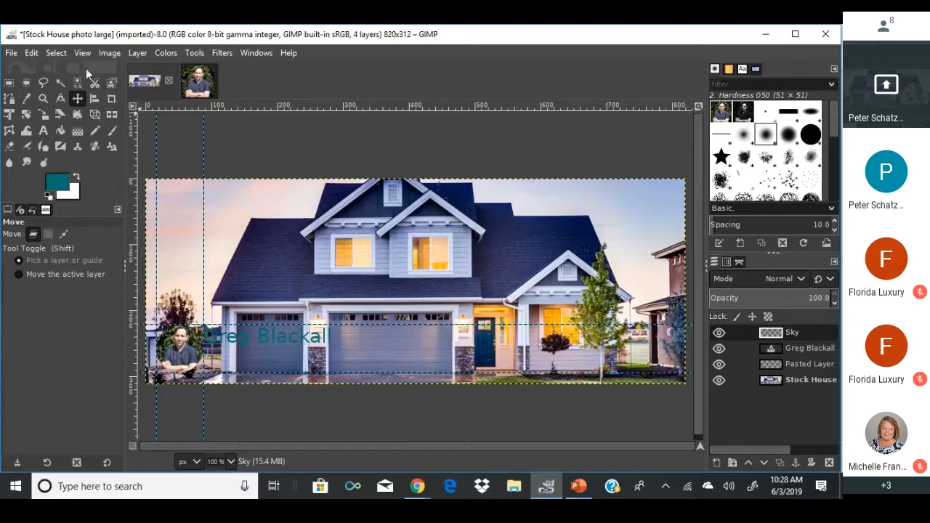
click(27, 98)
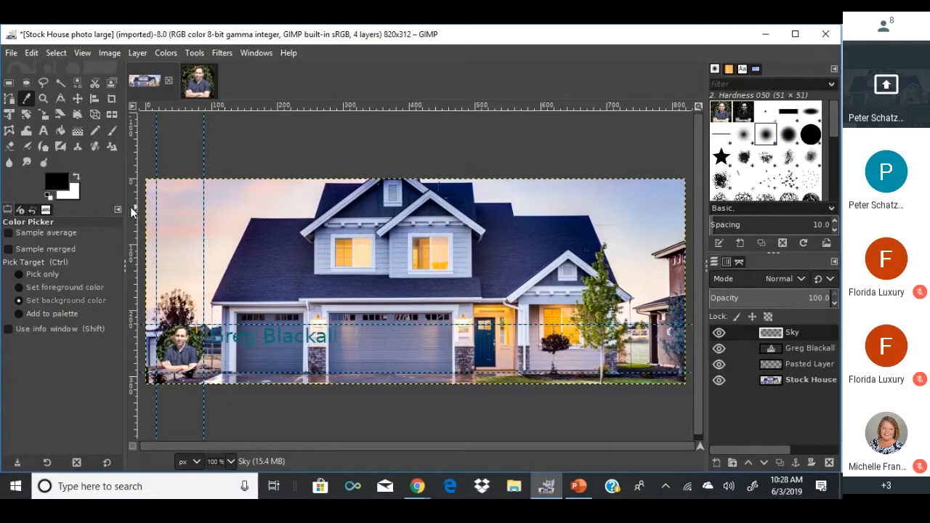
click(764, 349)
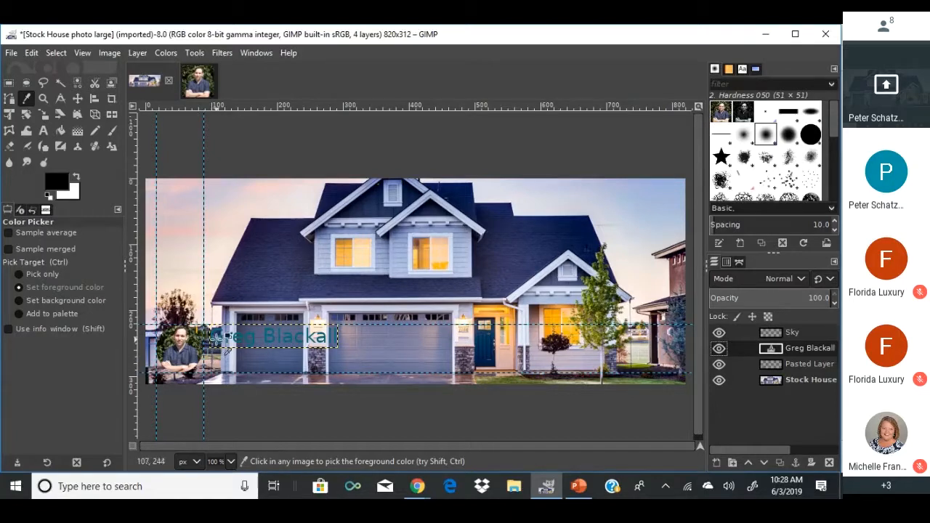
click(215, 340)
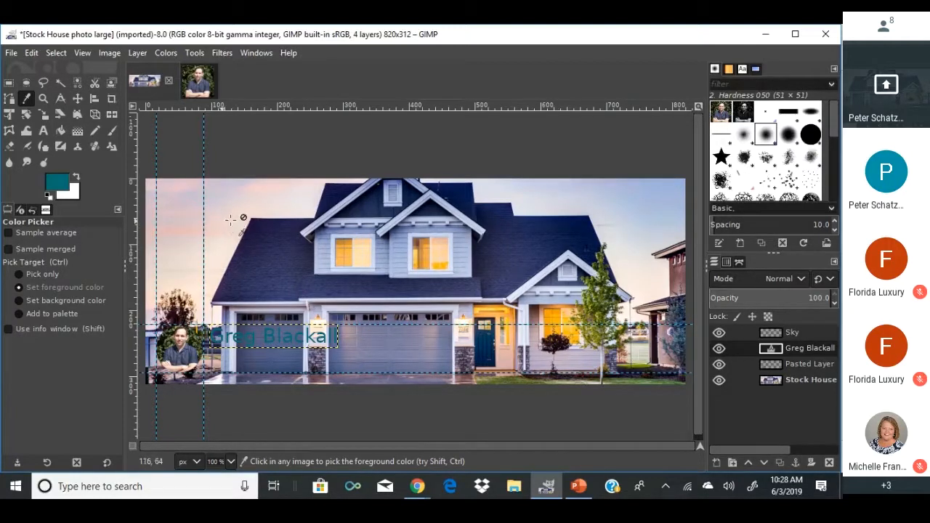
Clear the selection and use Layer to Image Size to stretch the name layer to 820x312.
click(8, 83)
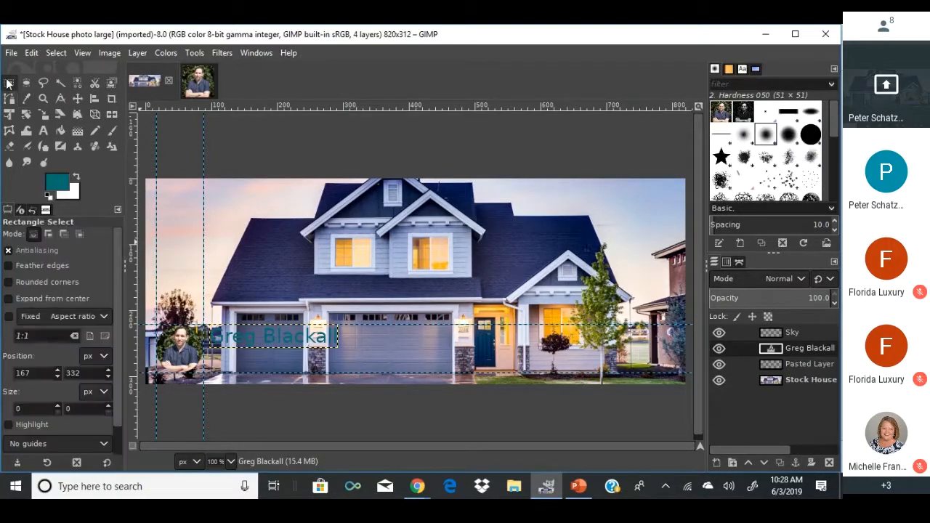
click(232, 300)
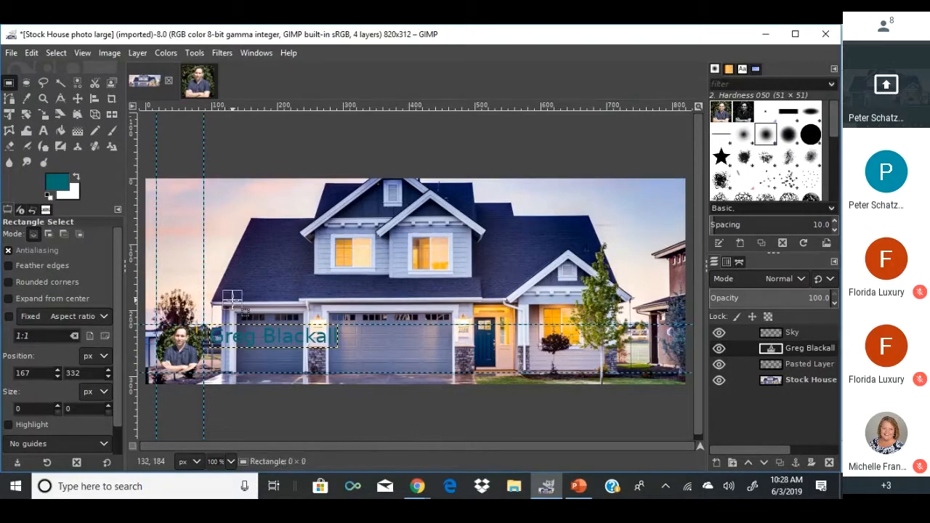
click(48, 49)
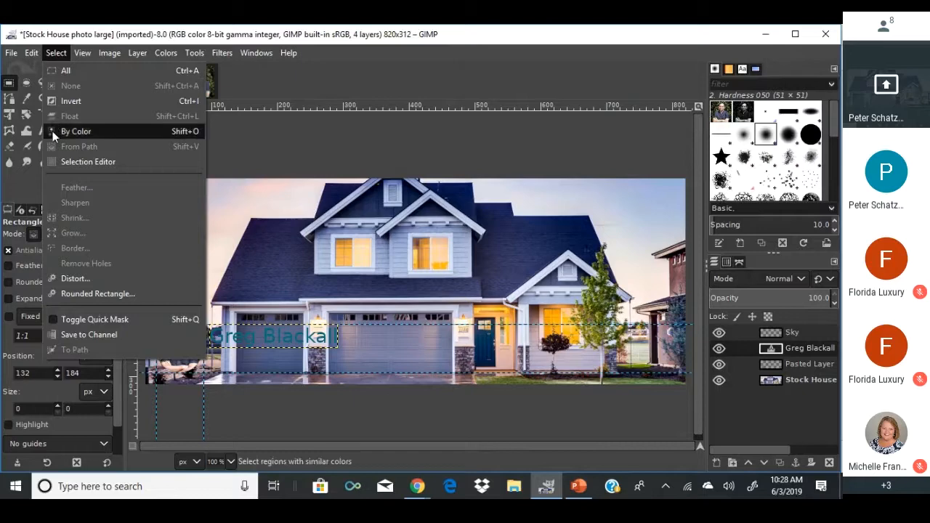
click(40, 52)
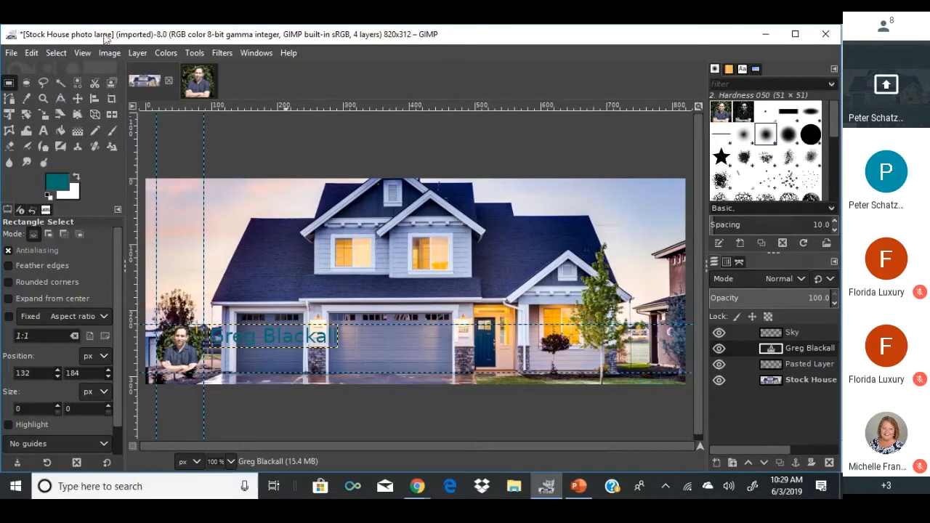
click(138, 53)
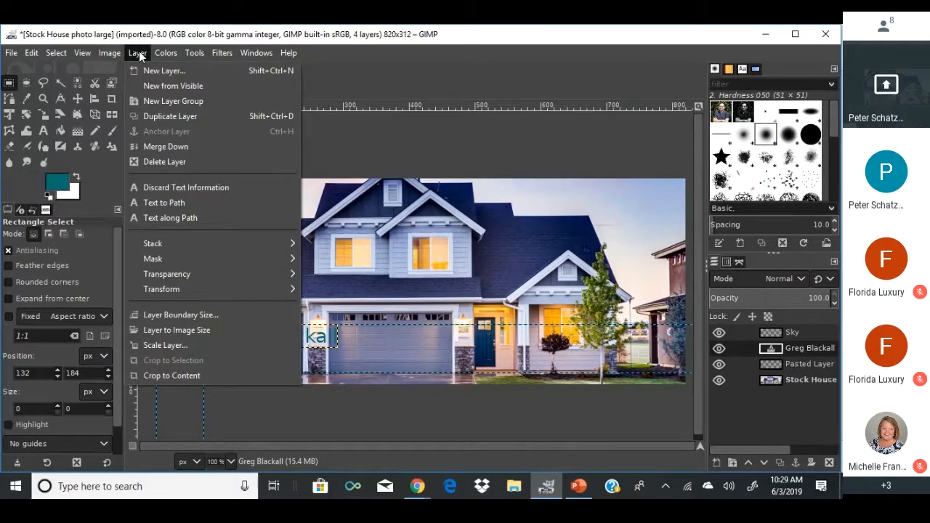
click(167, 330)
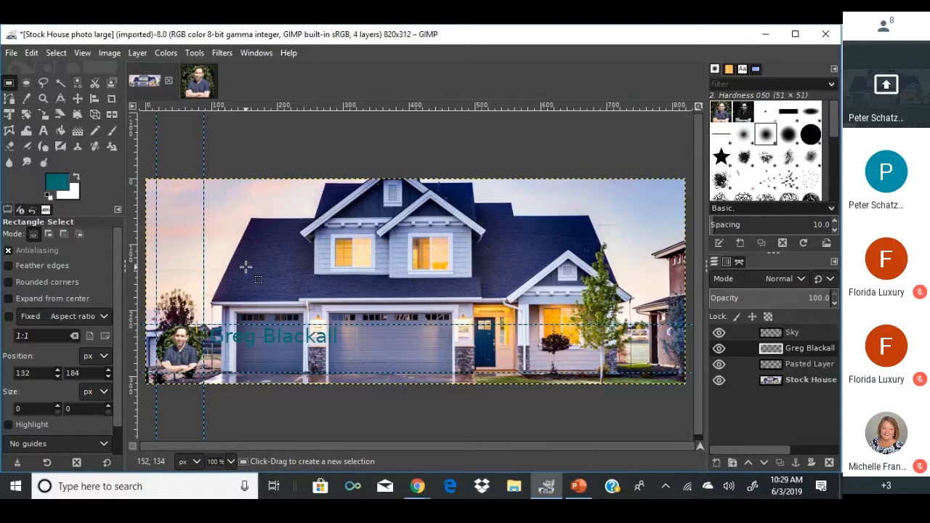
Open Drop Shadow (legacy) for the name and set X/Y offset 0 and opacity 2.0.
click(222, 52)
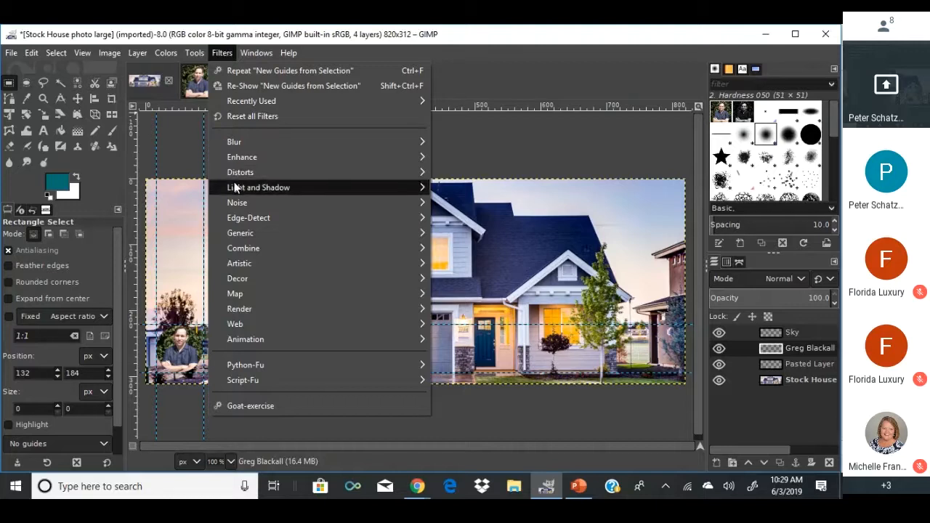
mouse_move(239, 187)
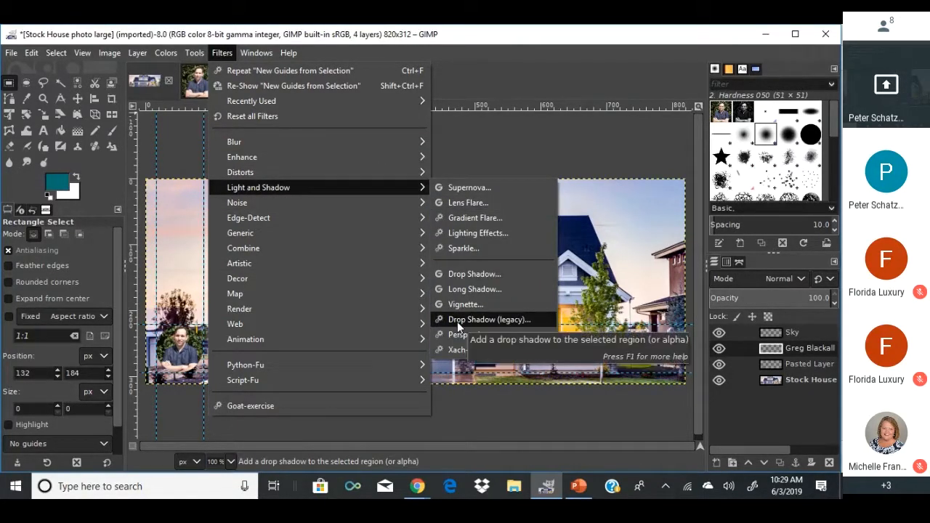
click(454, 267)
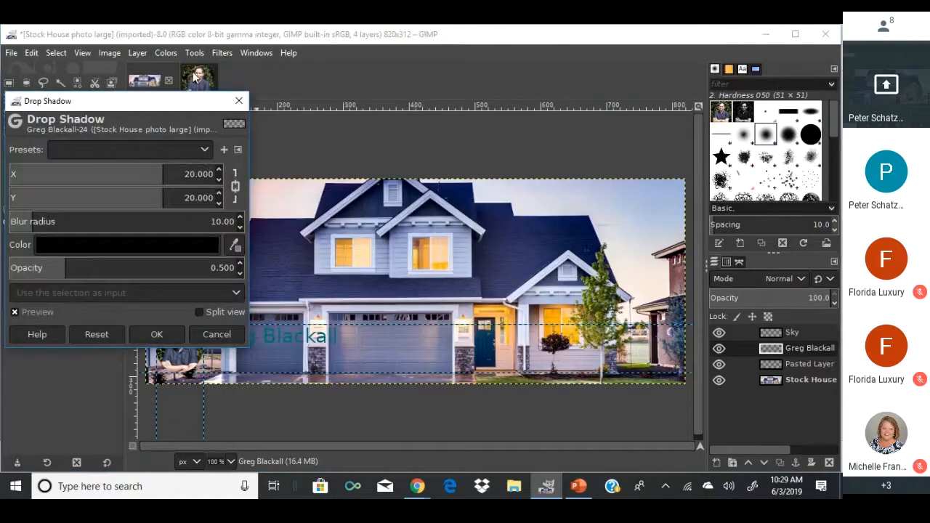
drag(151, 107, 541, 73)
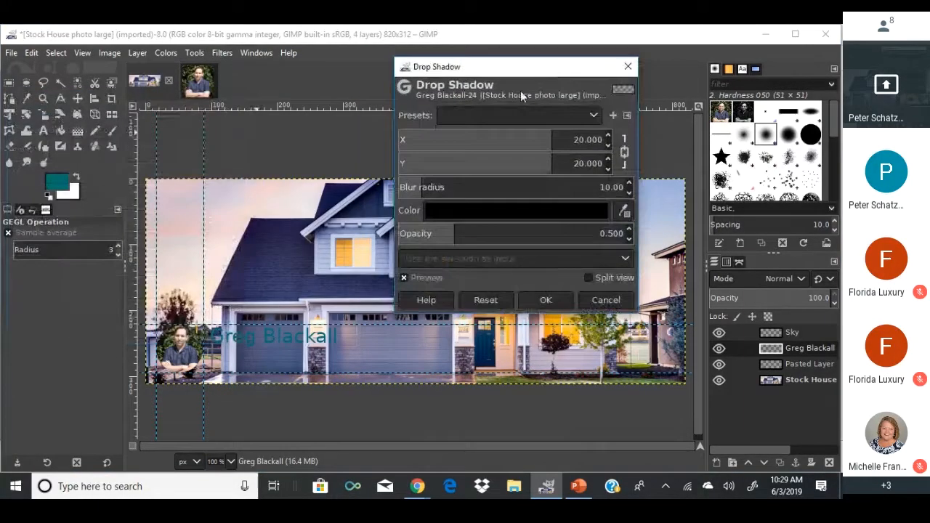
click(427, 189)
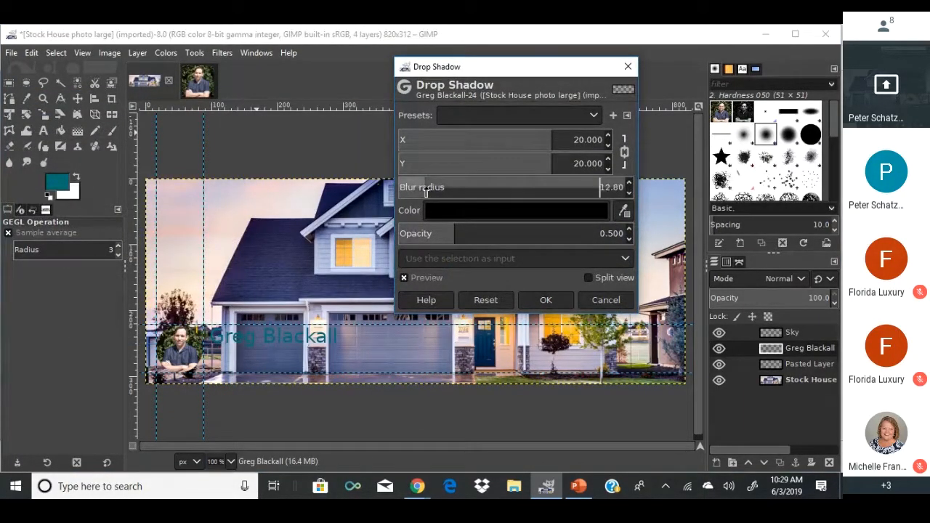
drag(427, 190, 383, 194)
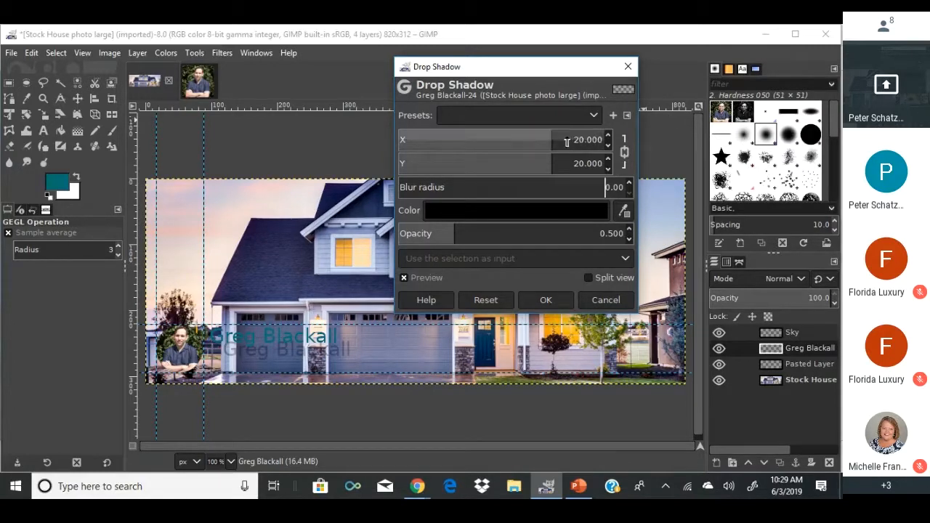
drag(550, 141, 510, 143)
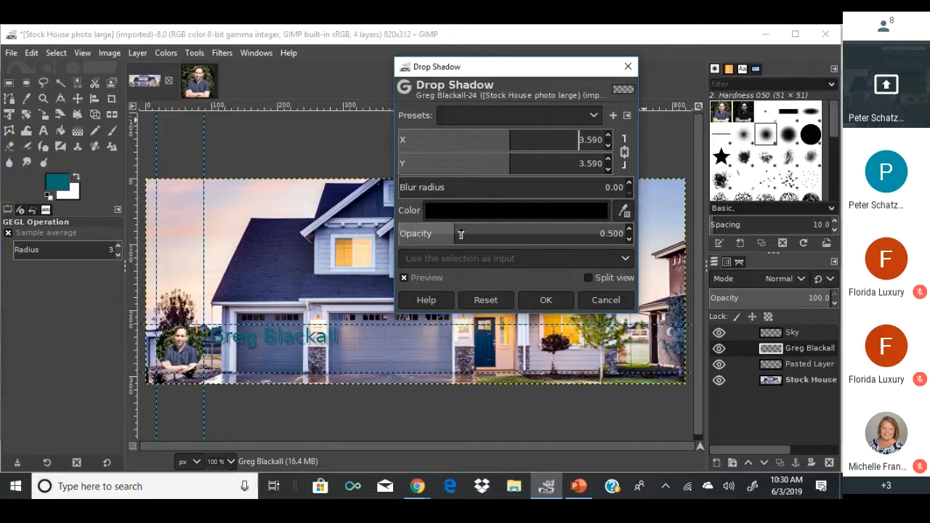
drag(456, 234, 642, 223)
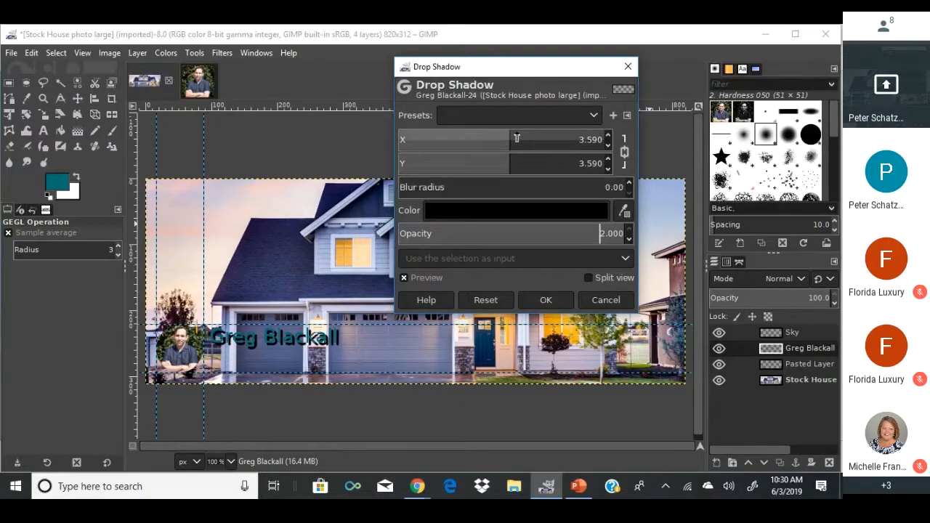
drag(516, 138, 501, 138)
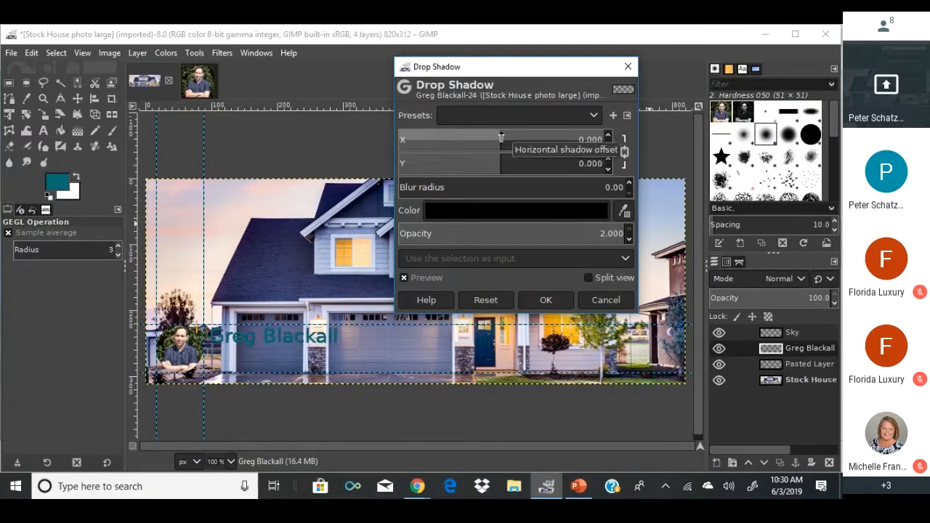
Make the shadow white with a 1.95 blur radius and apply the glow.
click(473, 212)
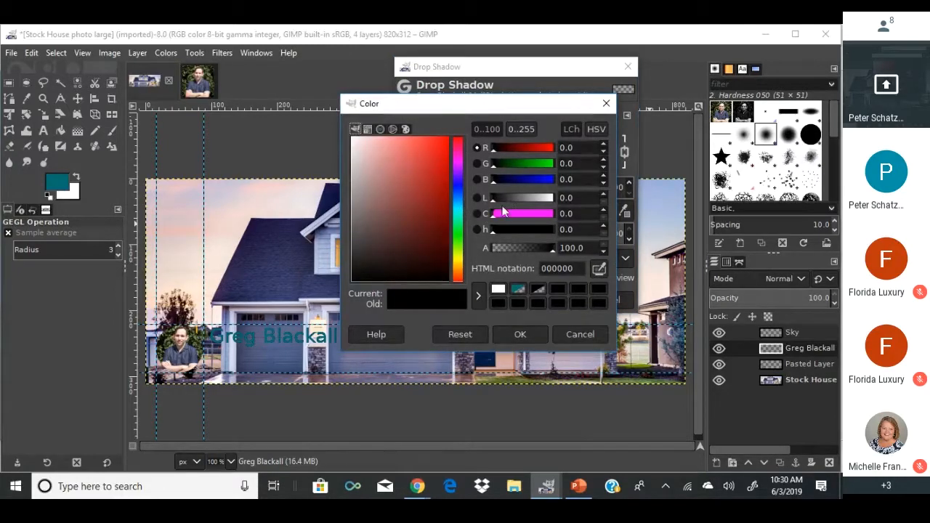
click(552, 198)
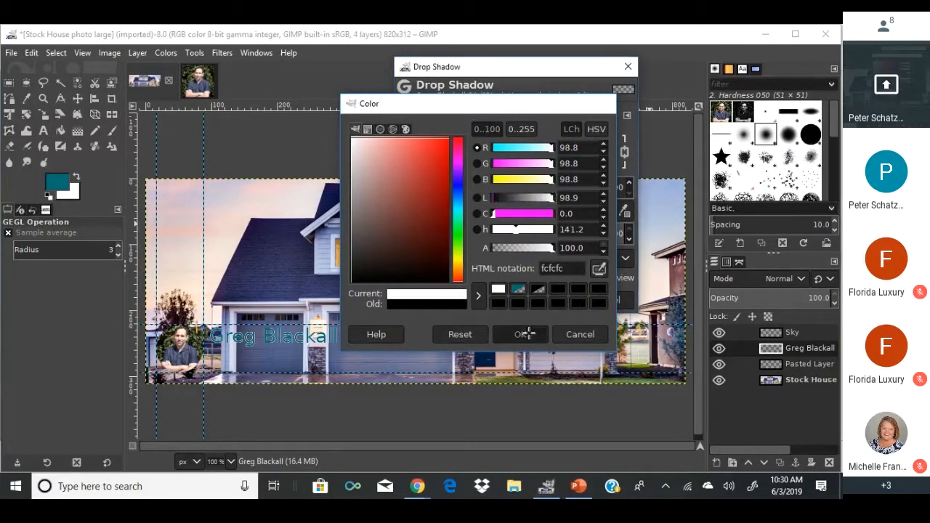
click(525, 333)
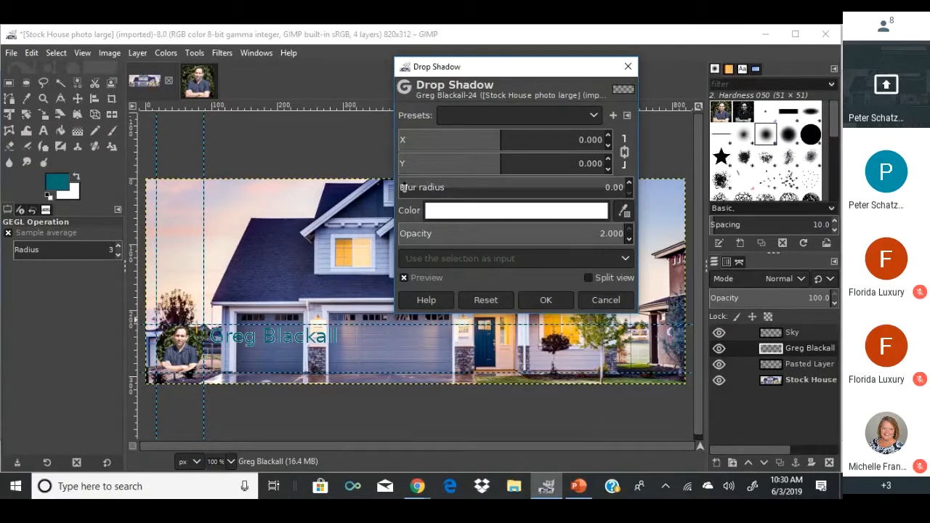
drag(403, 186, 407, 188)
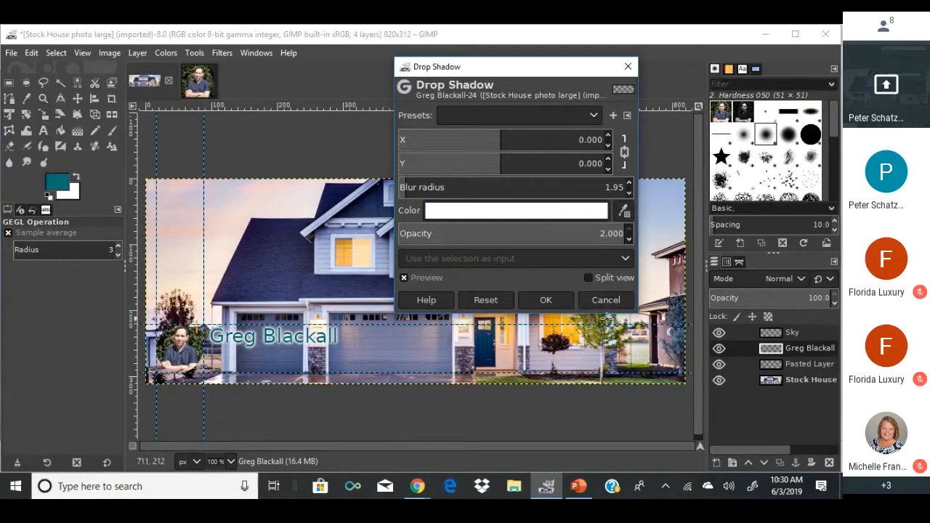
click(546, 299)
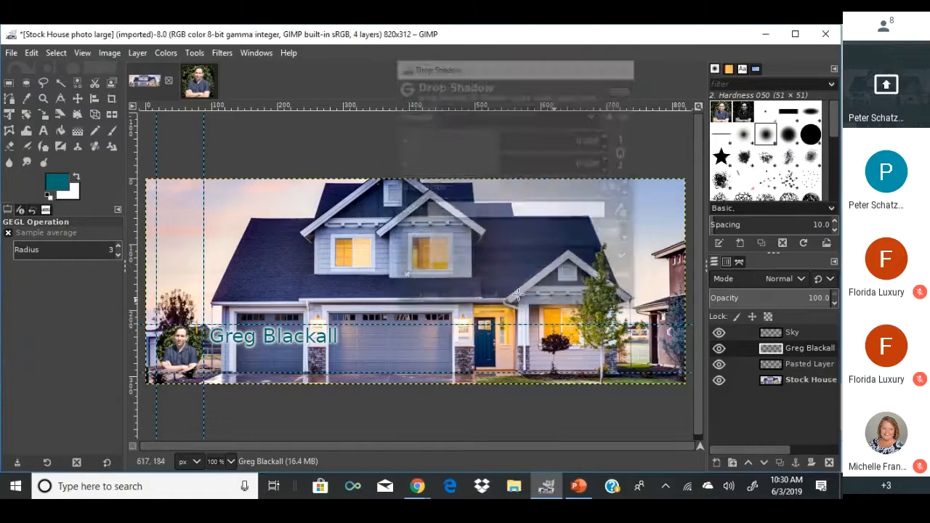
Try editing the name with the Text tool, which accidentally creates duplicate name text layers.
click(43, 130)
click(231, 355)
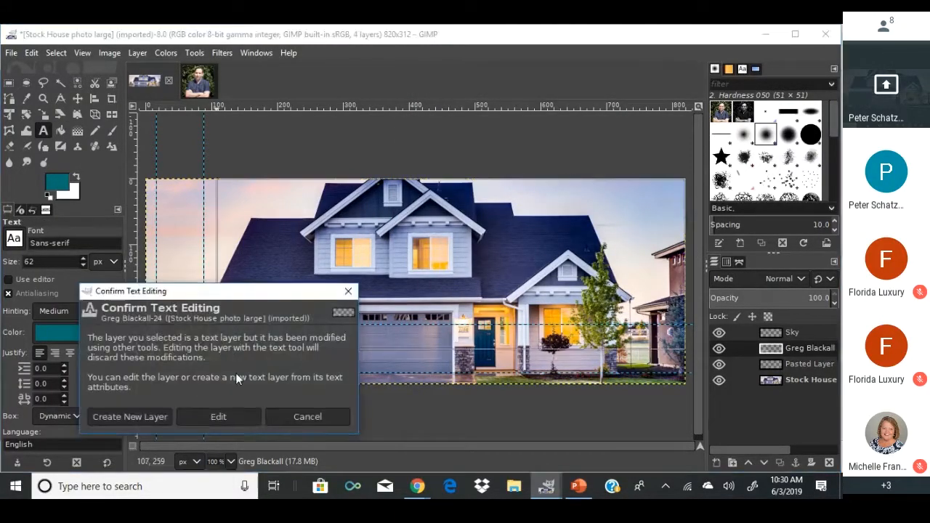
click(128, 417)
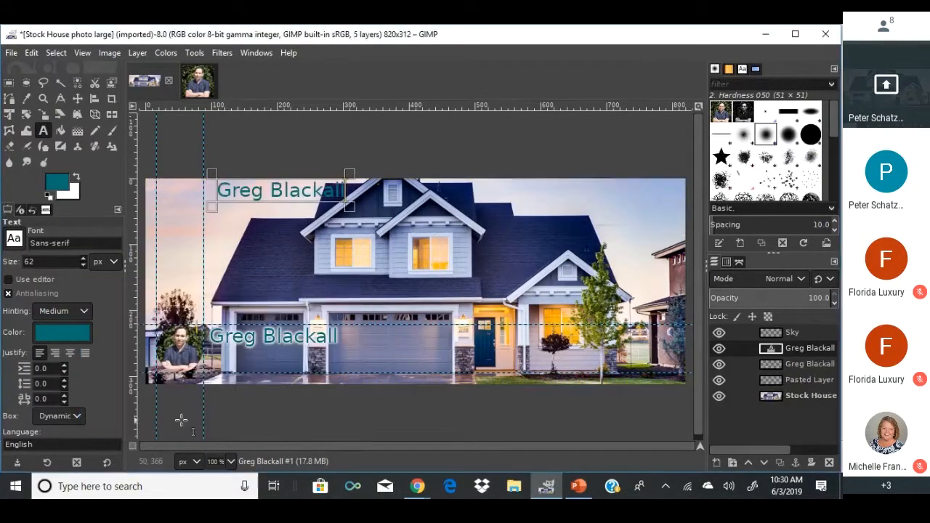
click(264, 355)
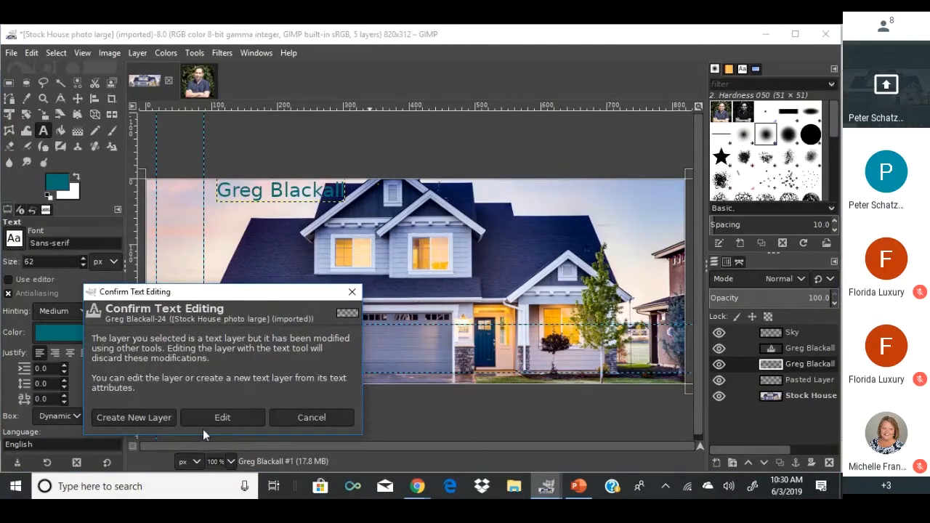
click(153, 417)
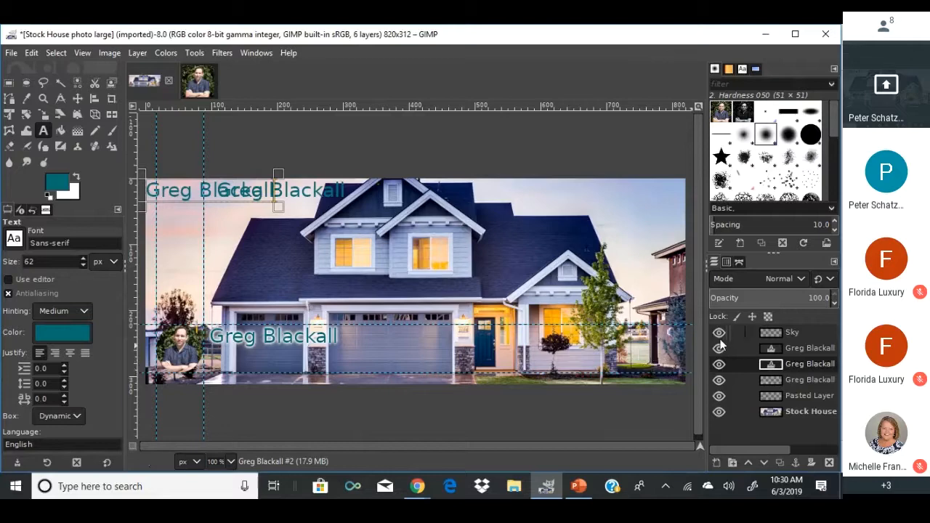
click(767, 350)
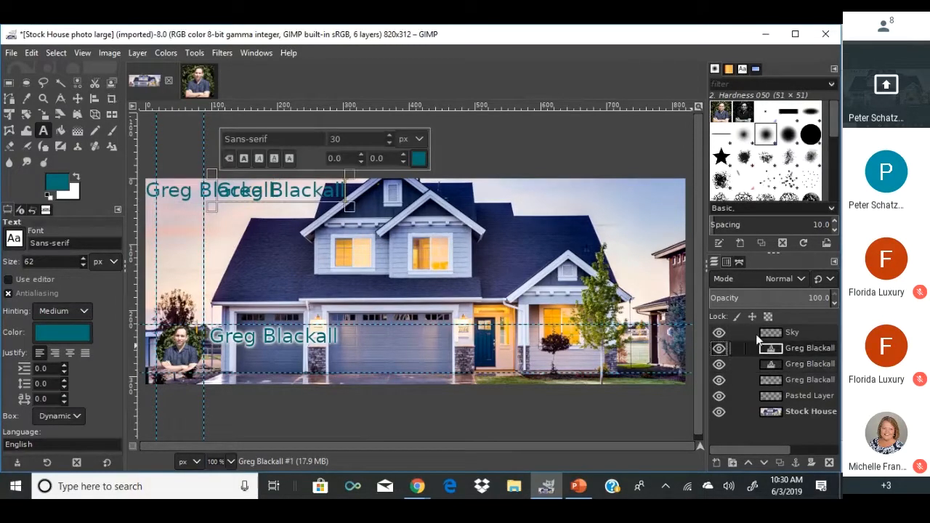
click(769, 332)
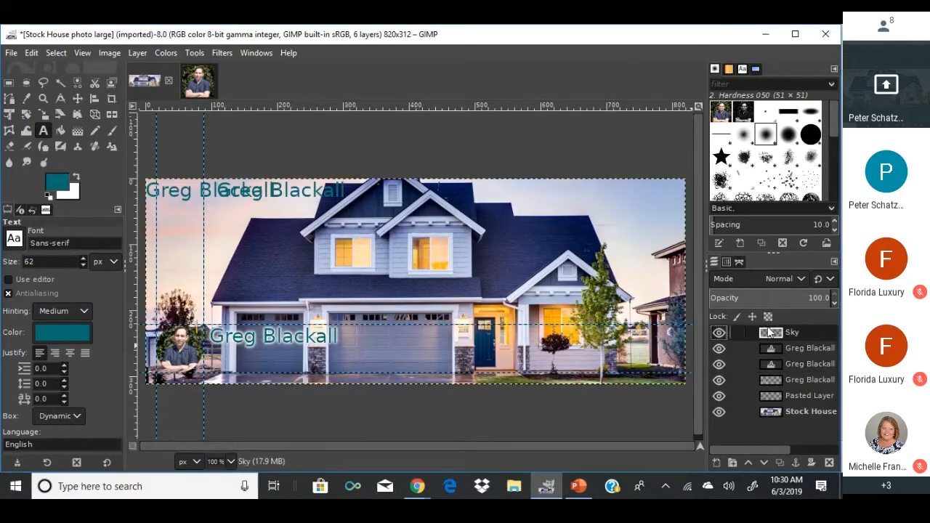
click(220, 348)
click(245, 413)
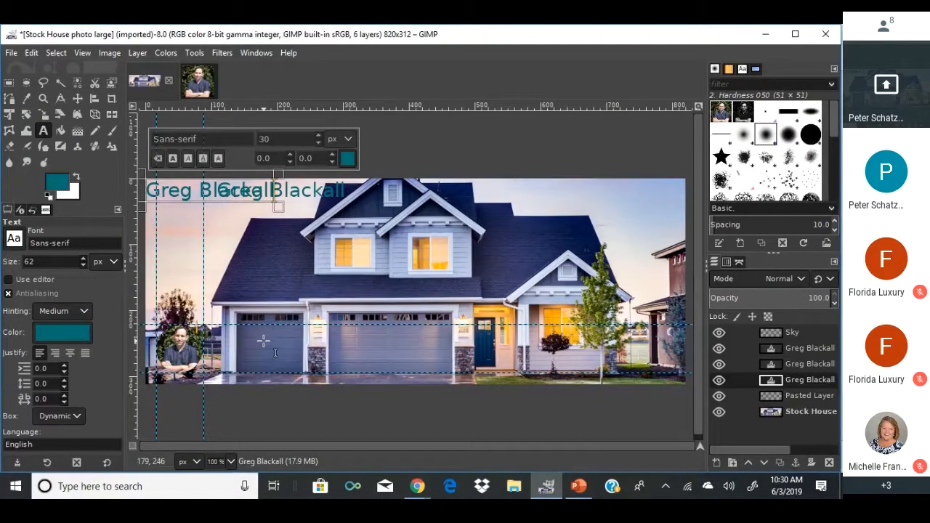
key(Escape)
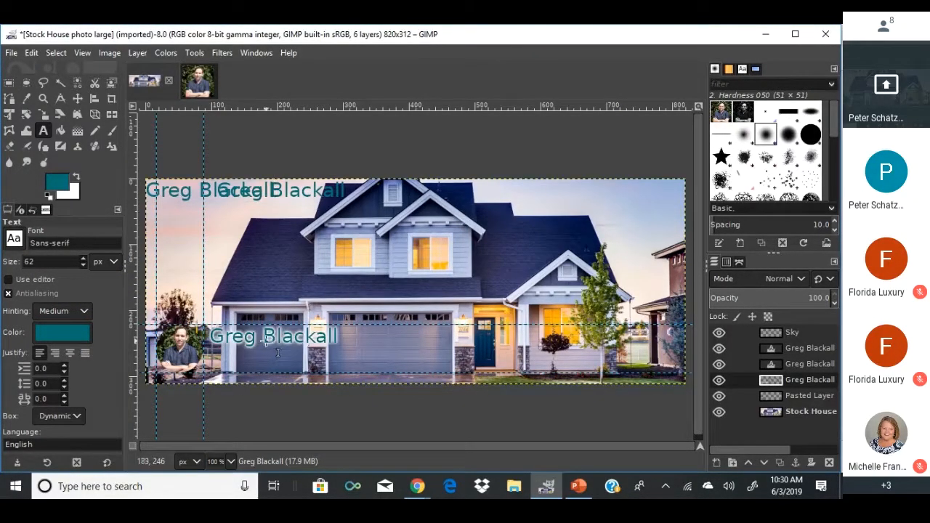
click(749, 361)
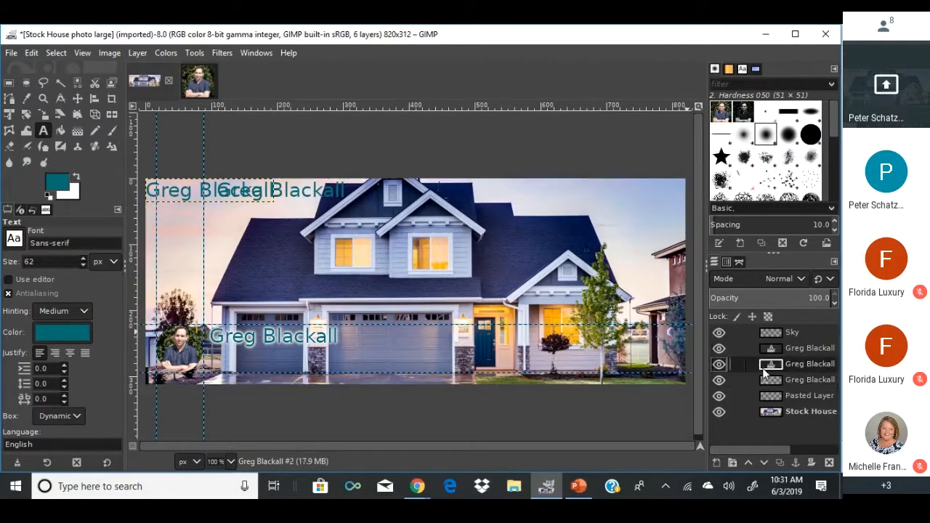
click(349, 349)
click(439, 424)
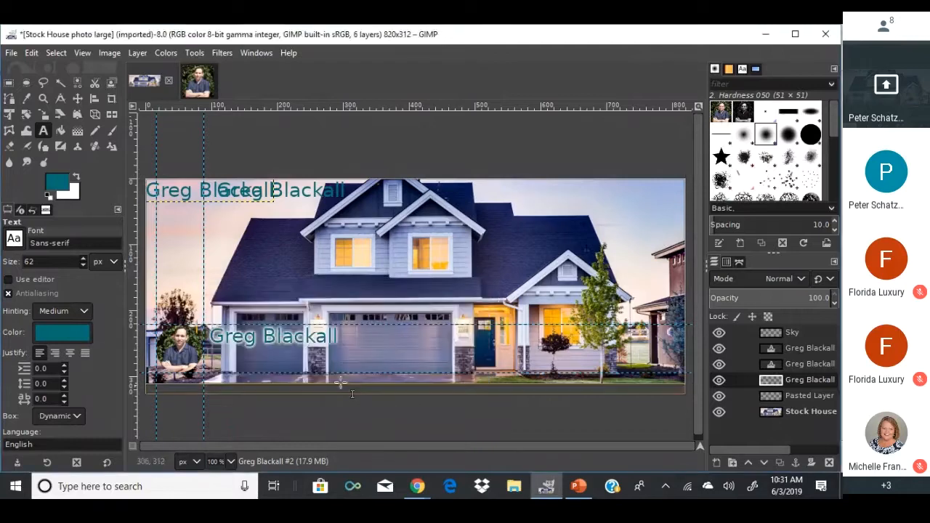
click(228, 351)
click(306, 421)
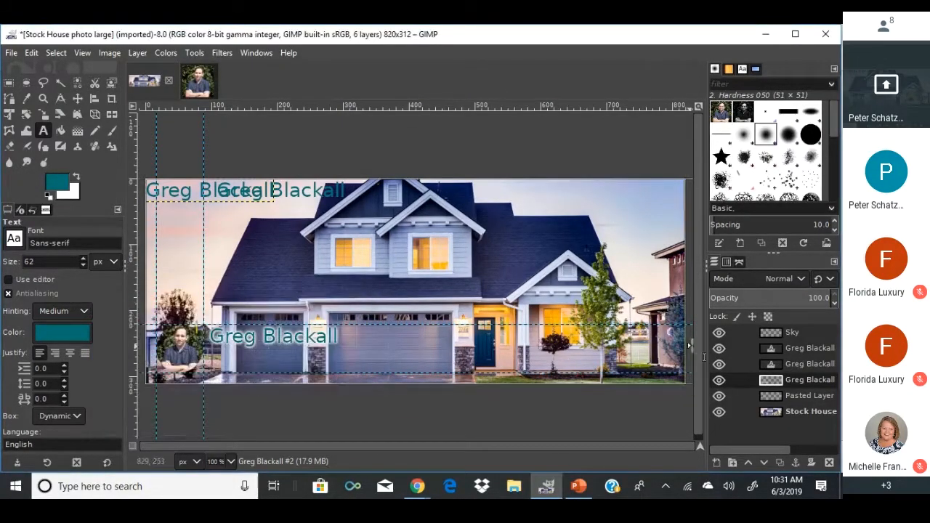
key(ctrl+z)
key(ctrl+z)
key(ctrl+z)
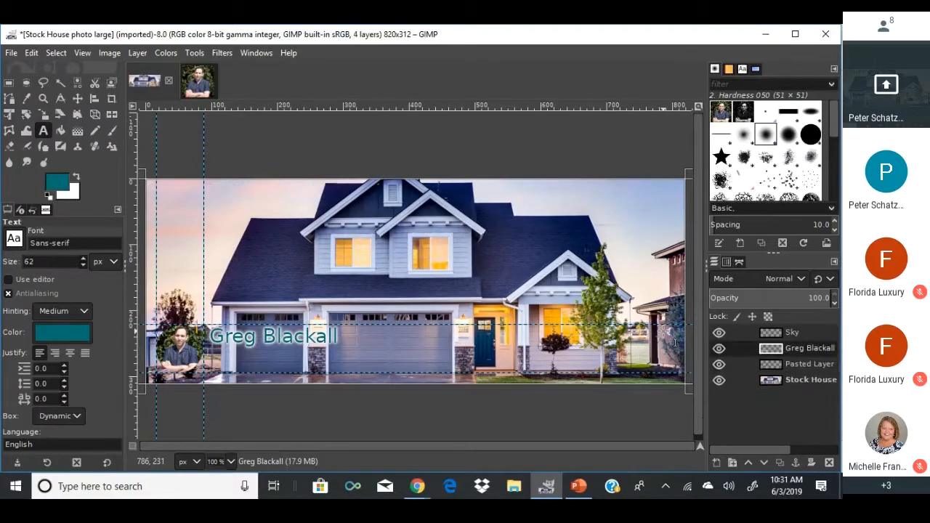
click(343, 343)
click(339, 409)
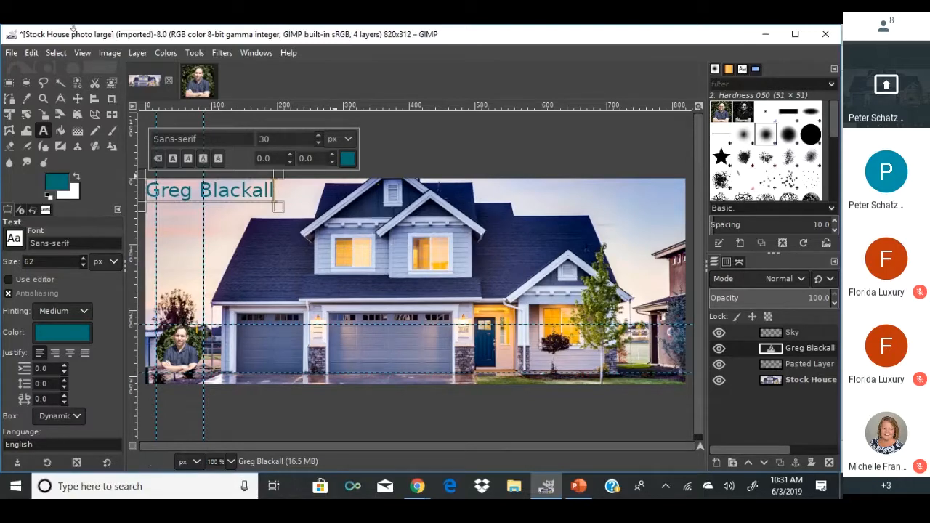
Cancel Scale Image, then undo four times to remove the name move, Sky layer, name text and headshot placement.
click(109, 52)
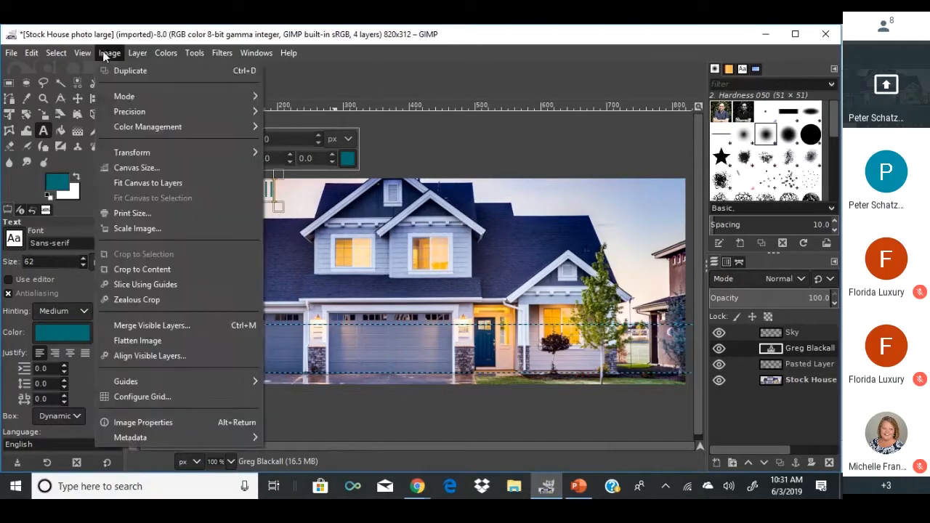
click(120, 227)
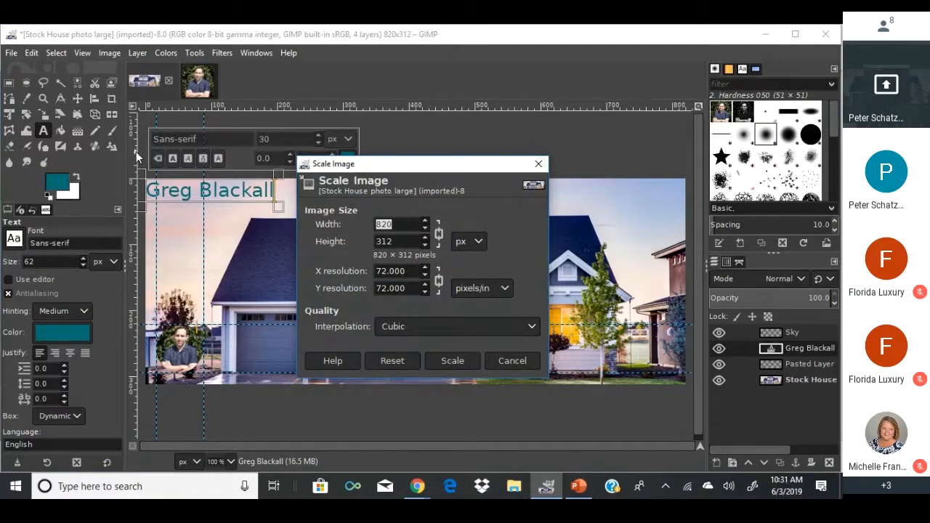
click(512, 361)
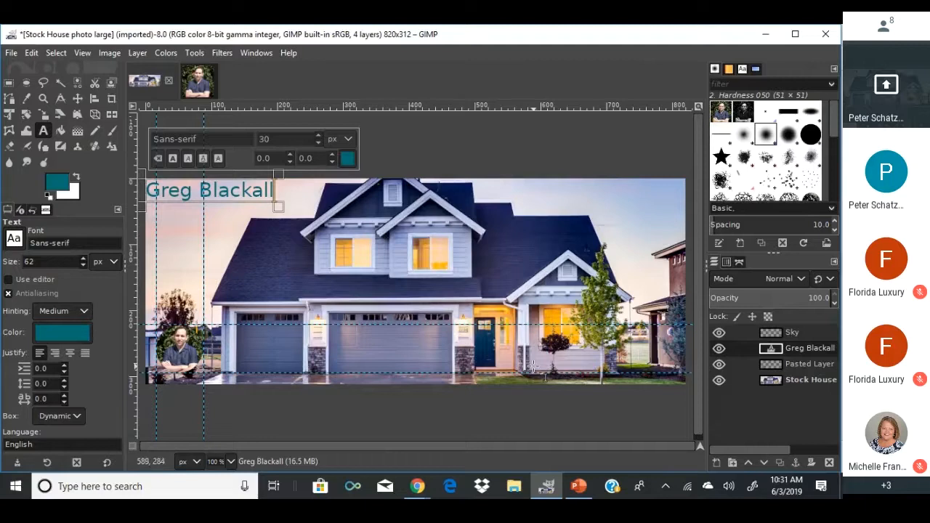
key(ctrl+z)
key(ctrl+z)
key(ctrl+z)
key(ctrl+z)
key(ctrl+z)
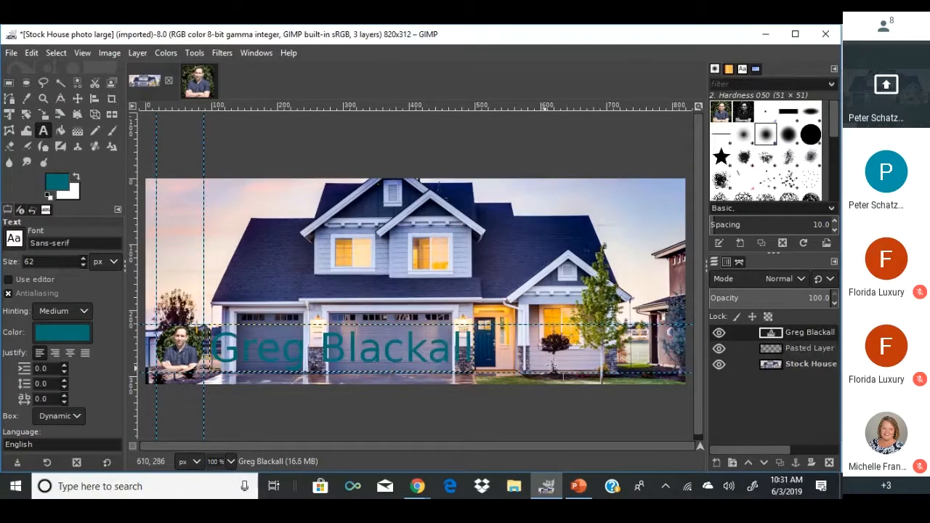
key(ctrl+z)
key(ctrl+z)
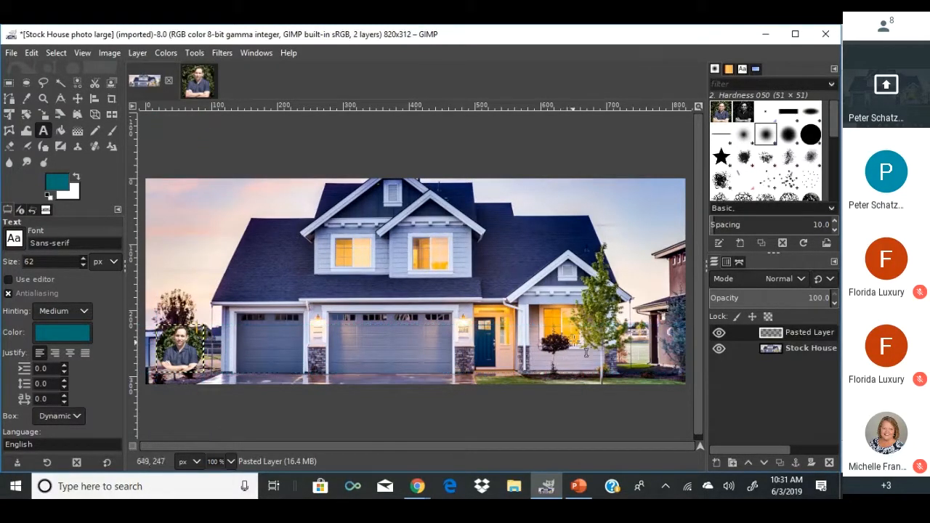
key(ctrl+z)
key(ctrl+z)
key(ctrl+z)
key(ctrl+z)
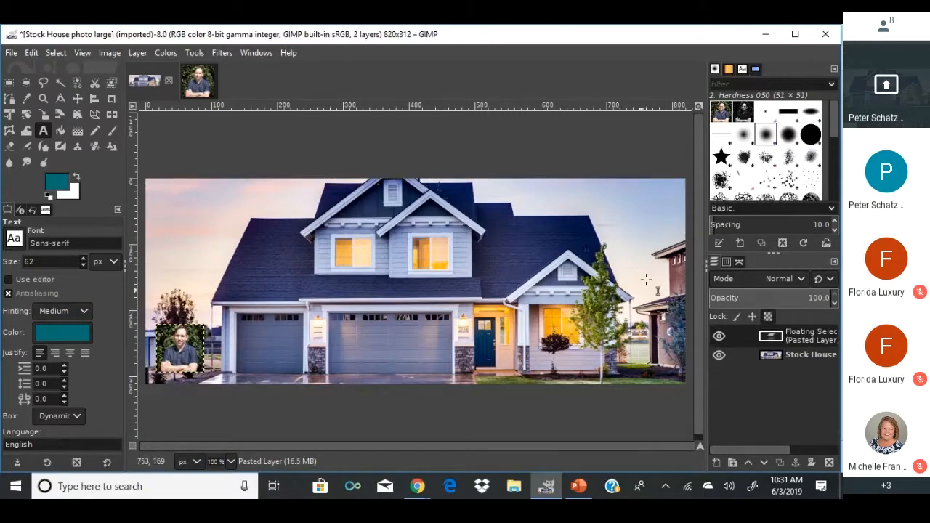
key(ctrl+z)
key(ctrl+z)
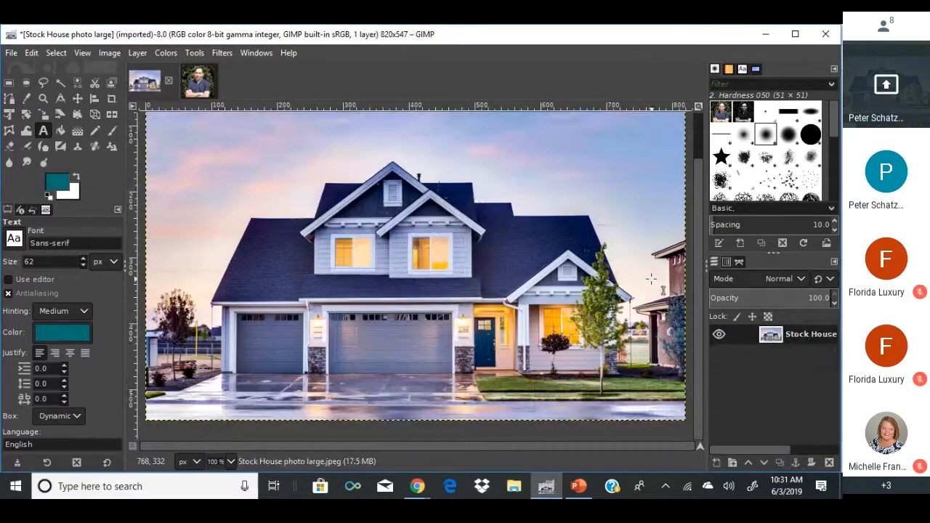
click(110, 53)
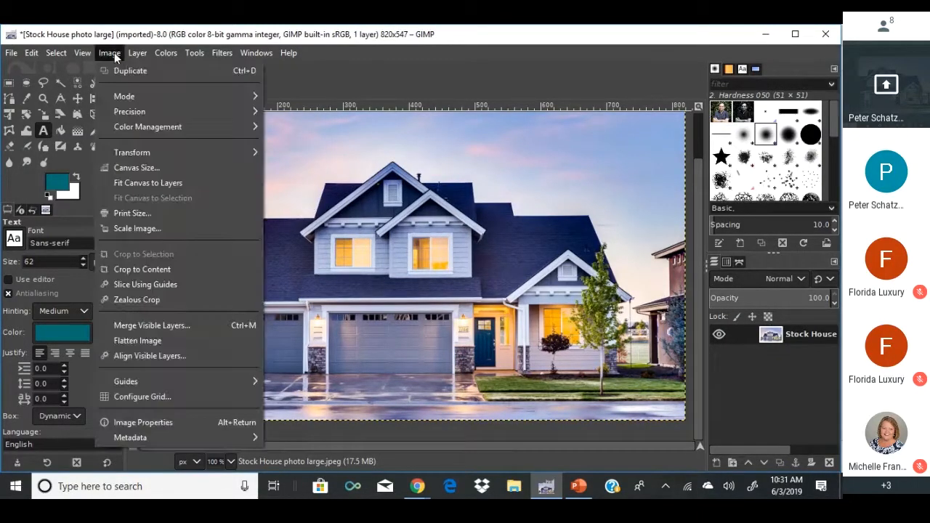
click(142, 228)
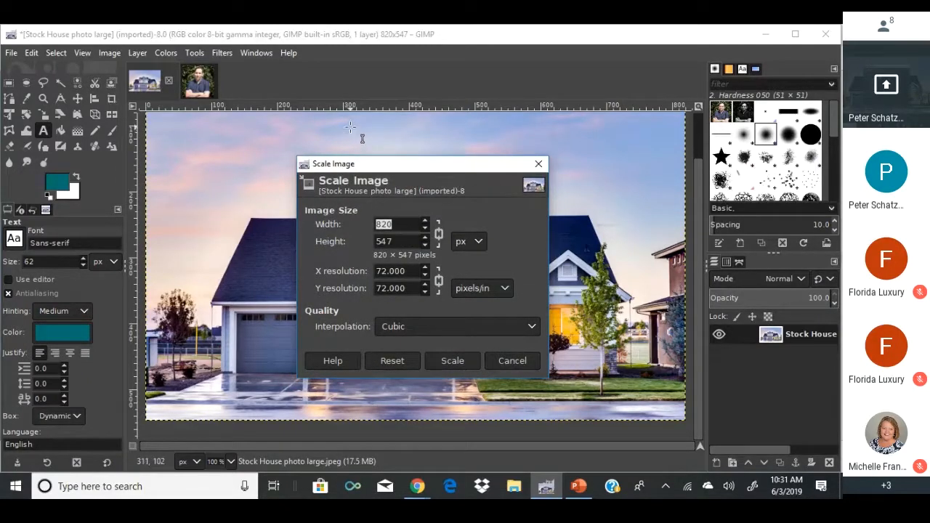
click(432, 233)
double_click(403, 240)
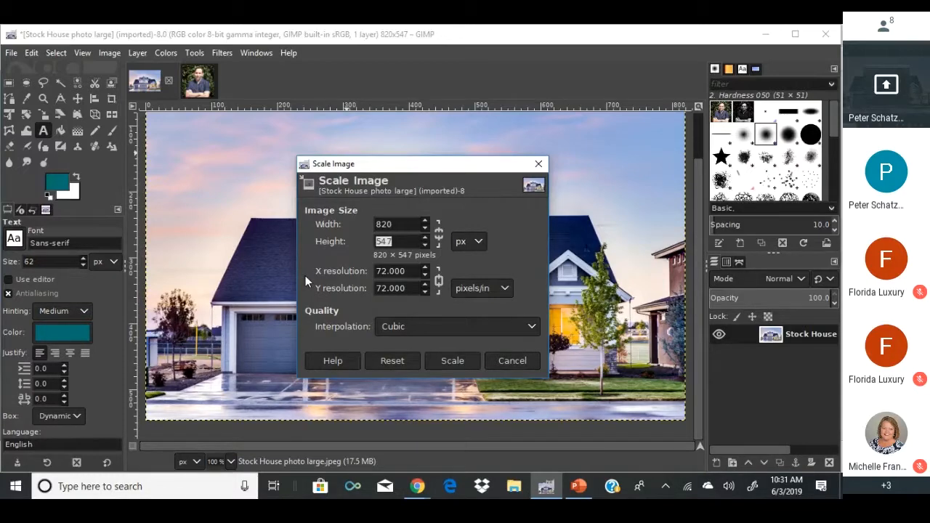
text(312)
click(454, 360)
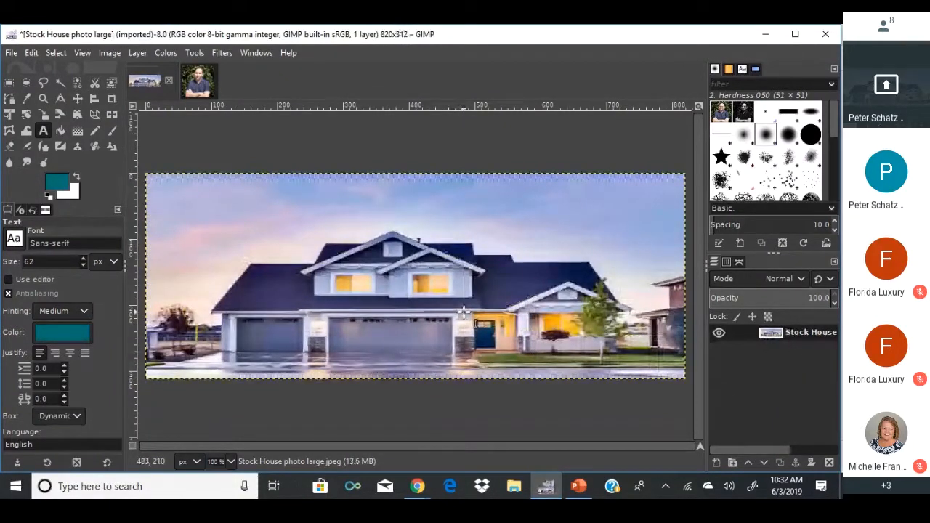
key(ctrl+z)
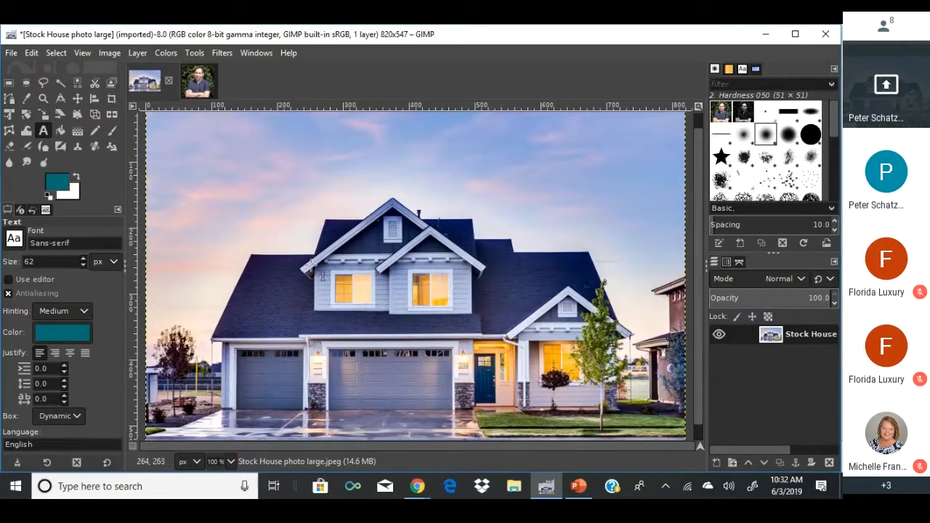
click(110, 53)
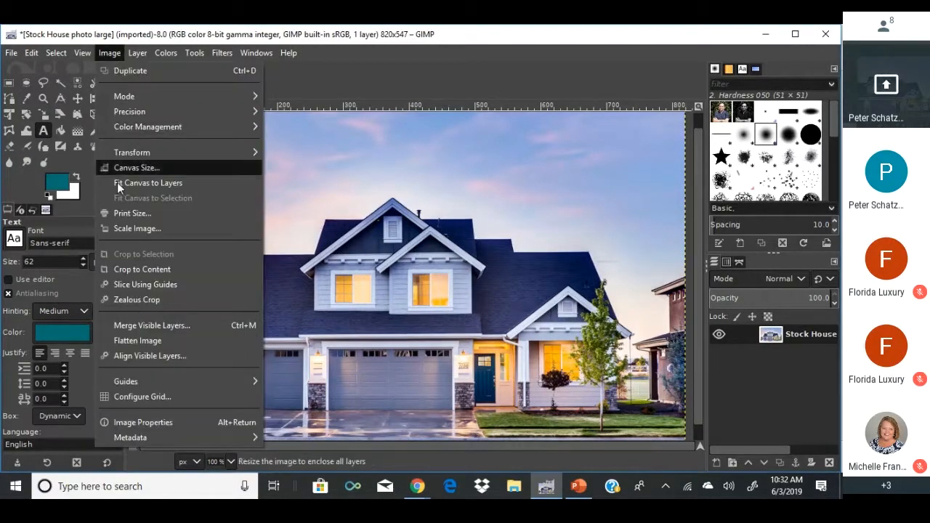
click(123, 226)
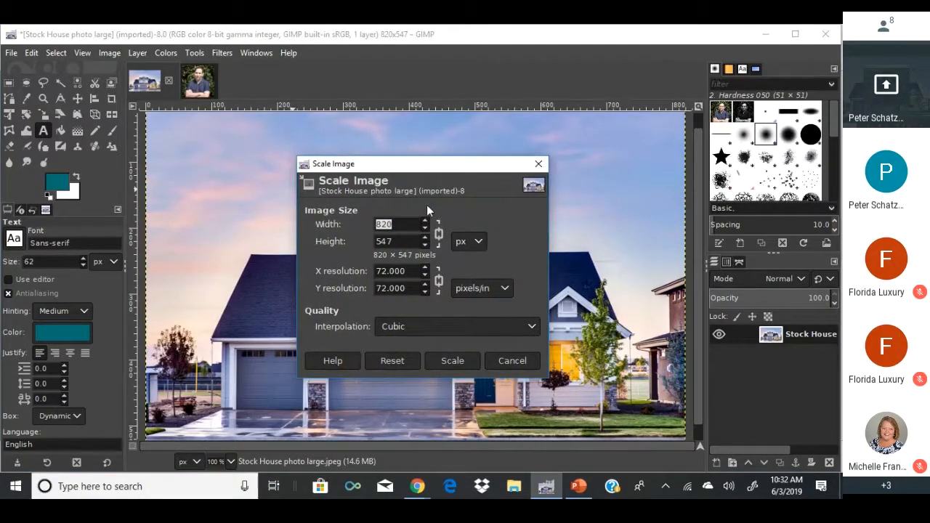
text(100)
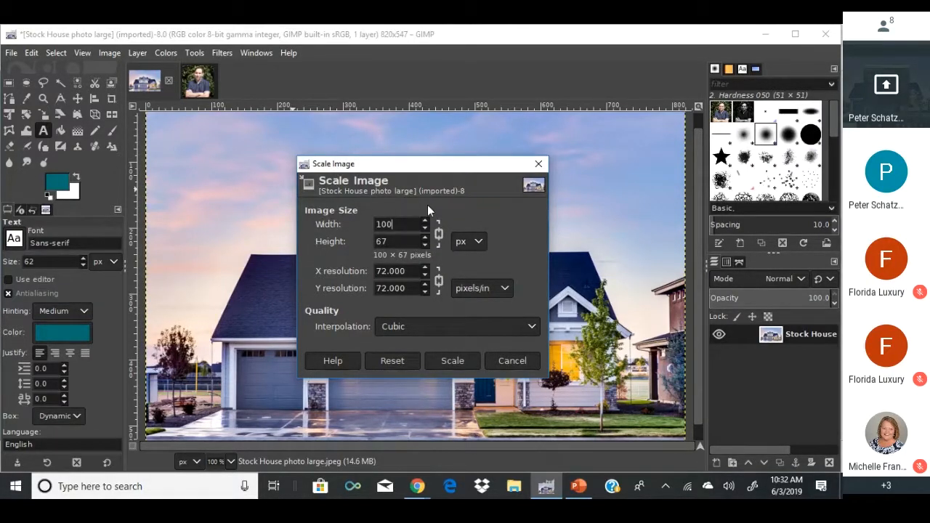
text(0)
drag(415, 242, 358, 242)
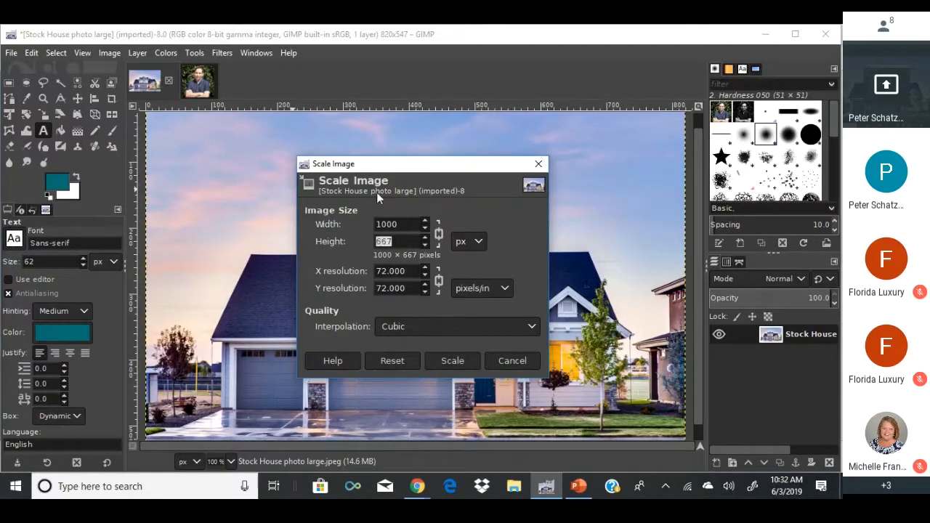
text(312)
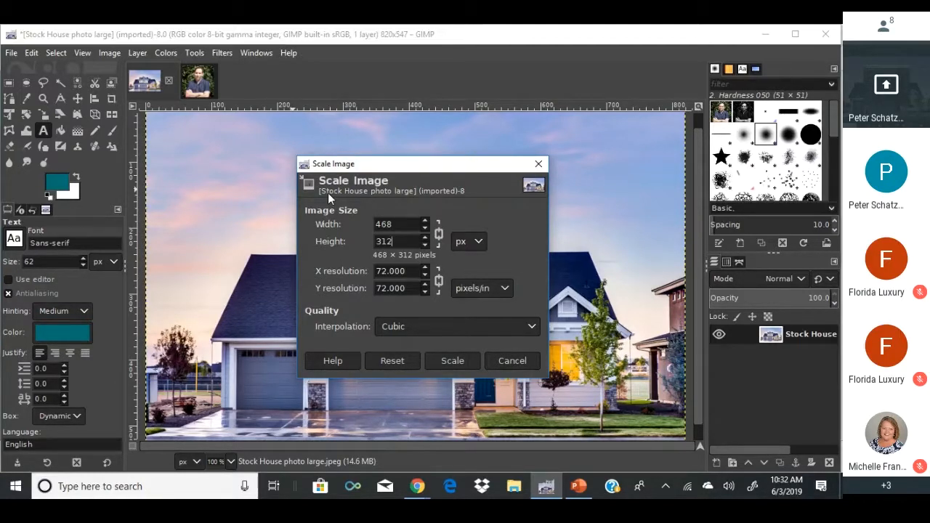
drag(411, 225, 374, 226)
text(820)
Confirm the 820-wide scale and draw a crop rectangle across the photo.
click(441, 359)
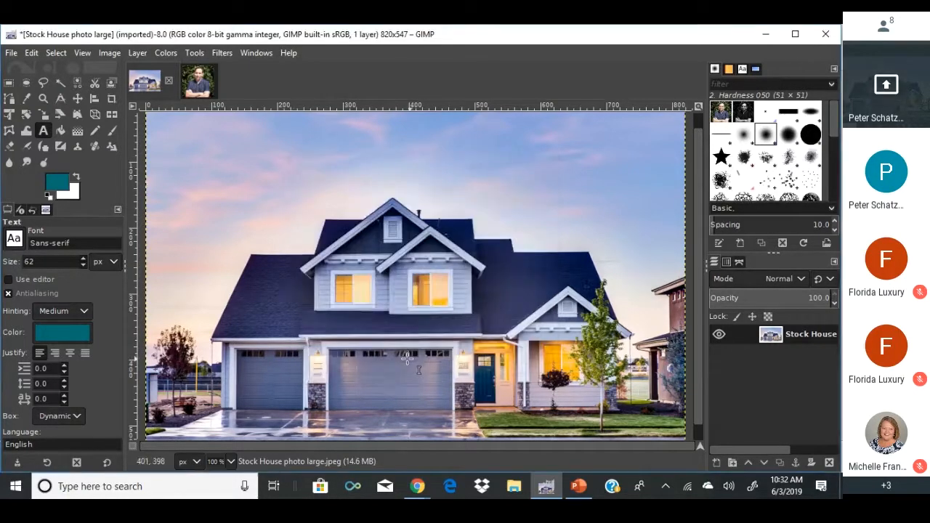
click(111, 99)
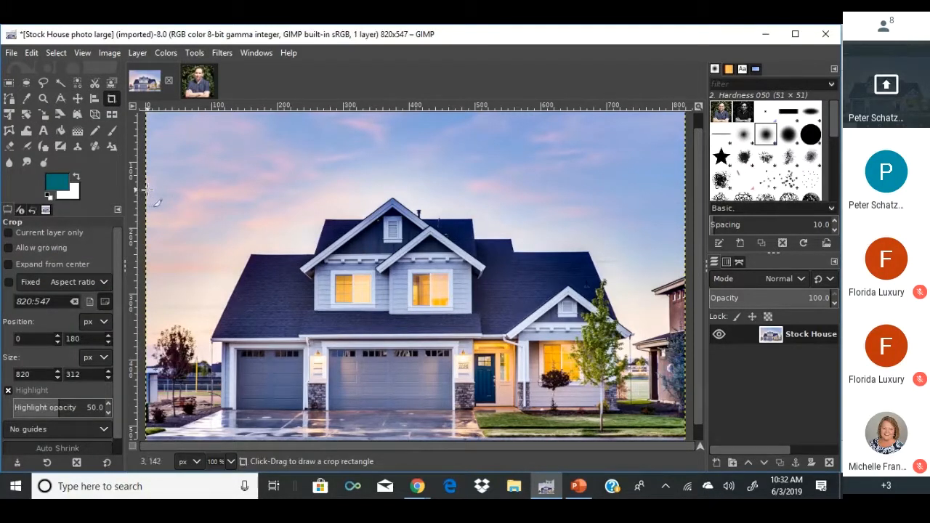
drag(144, 190, 721, 397)
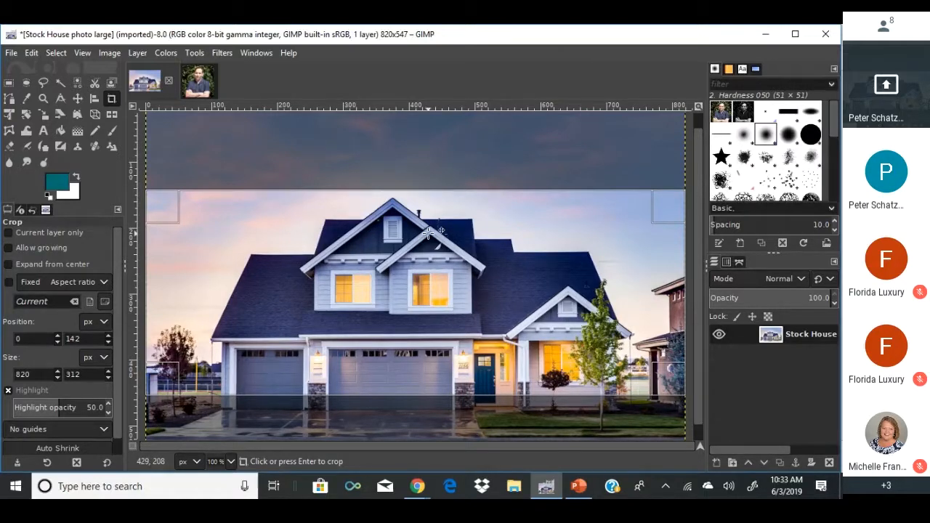
Adjust the crop area to 820×312 with its top edge about 175 px down over the house.
drag(440, 231, 444, 256)
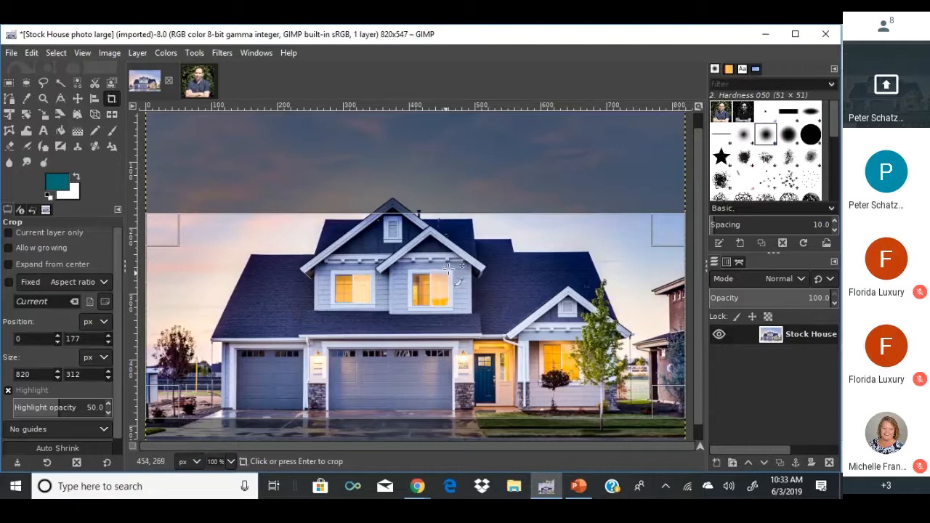
key(Up)
key(Up)
key(Up)
key(Up)
key(Up)
key(Up)
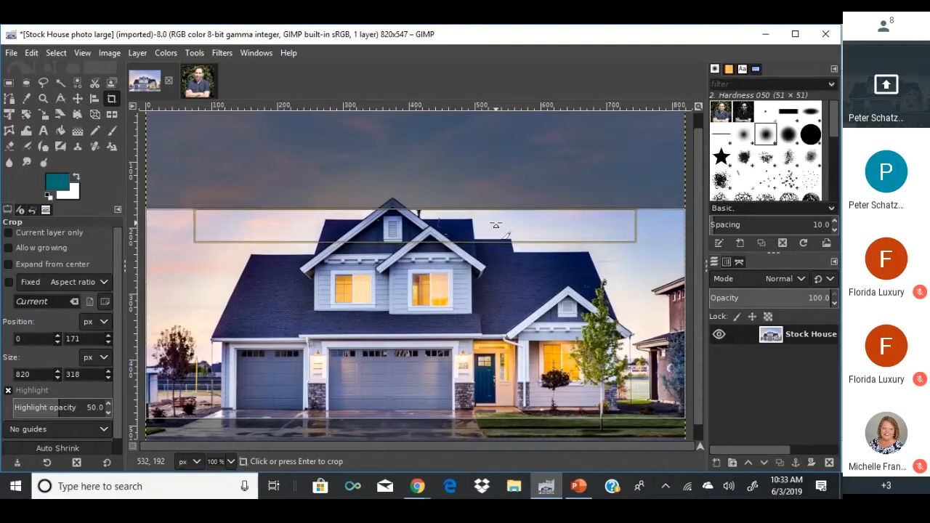
key(Down)
key(Down)
key(Down)
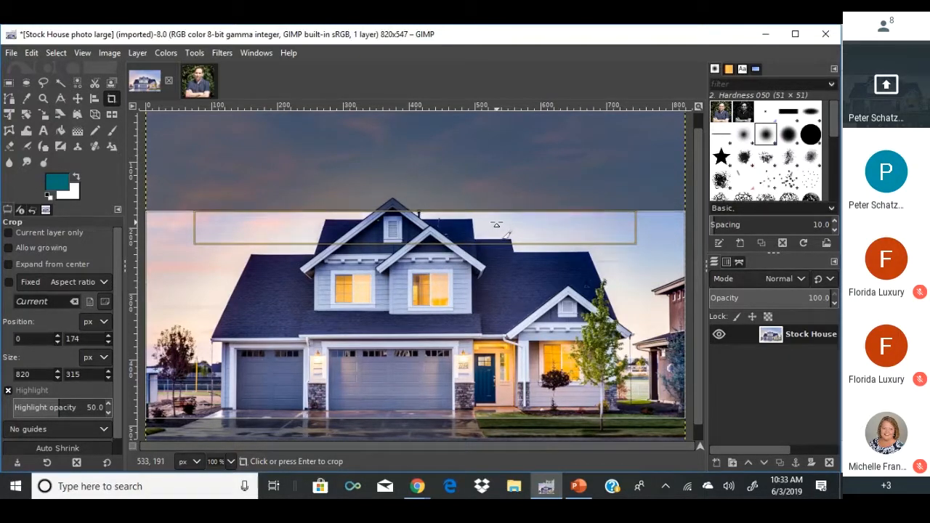
key(Down)
key(Down)
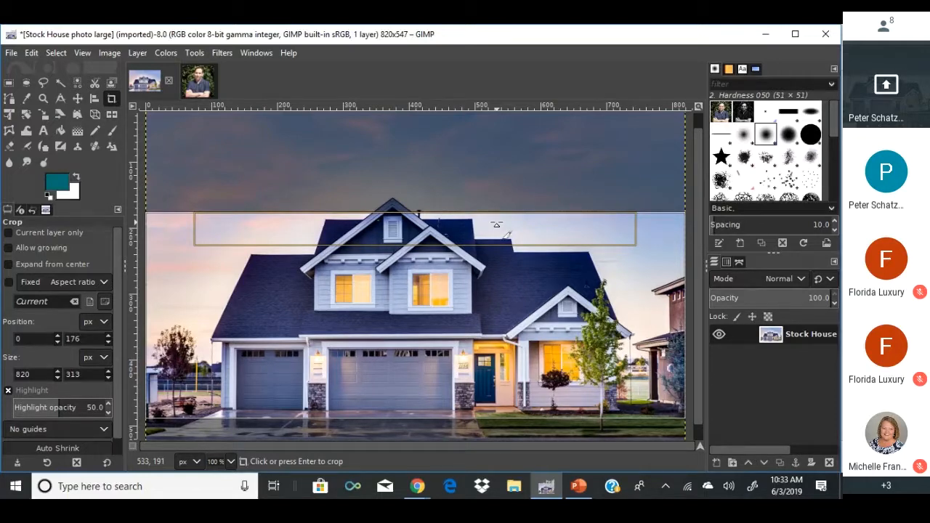
key(Down)
key(Up)
key(Up)
key(Down)
key(Down)
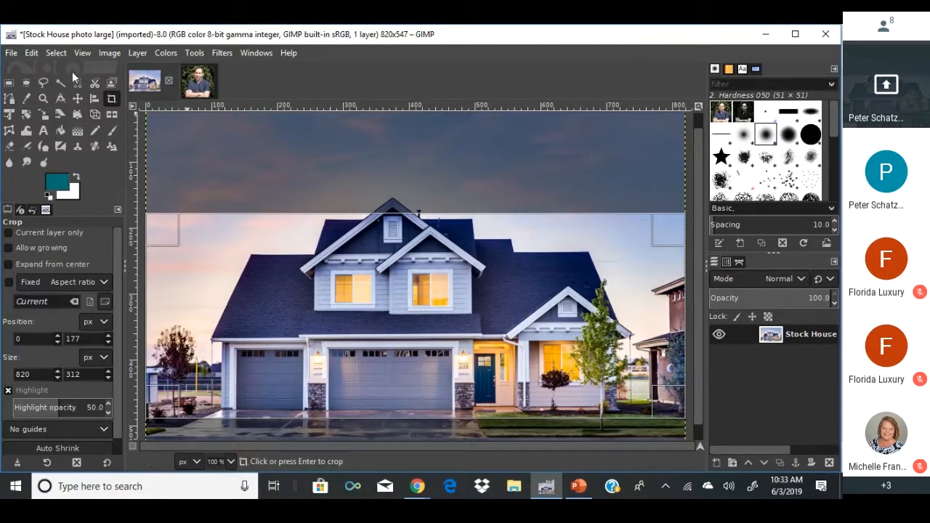
drag(409, 283, 429, 318)
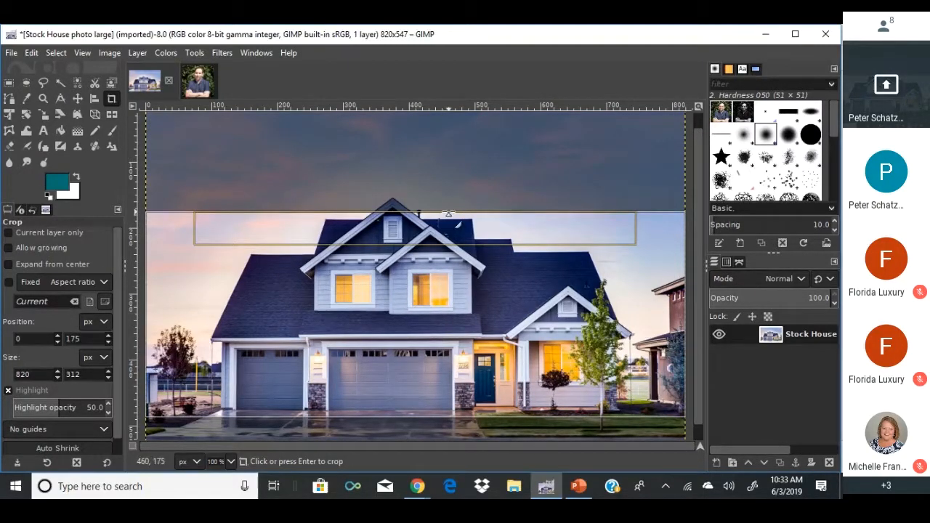
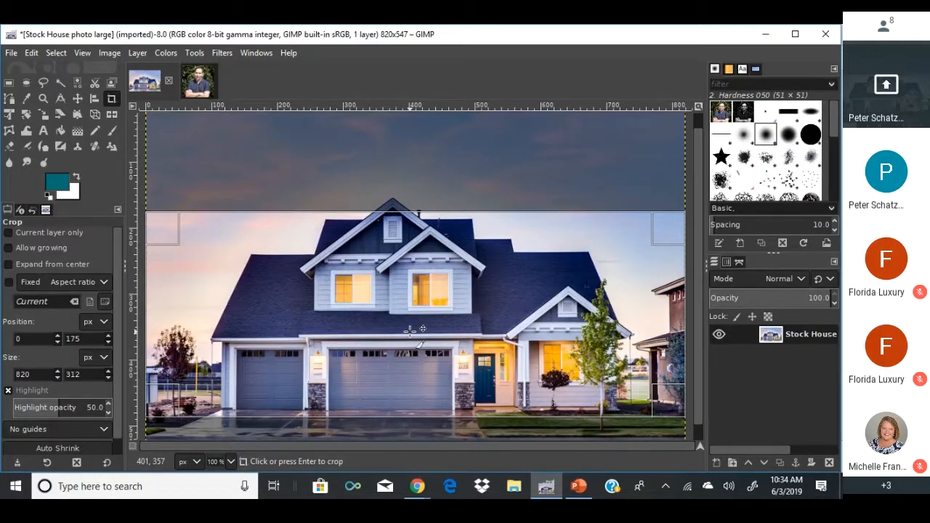
Commit the crop, leaving an 820×312 strip of the house with most of the sky trimmed.
click(411, 330)
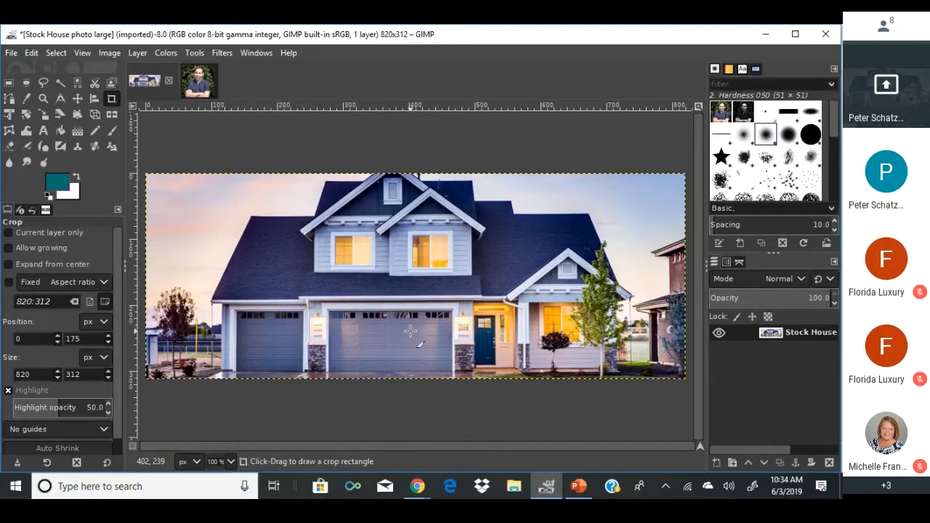
Undo and redo the scale and crop, then show Undo History listing Base, Scale and Crop Image.
click(110, 53)
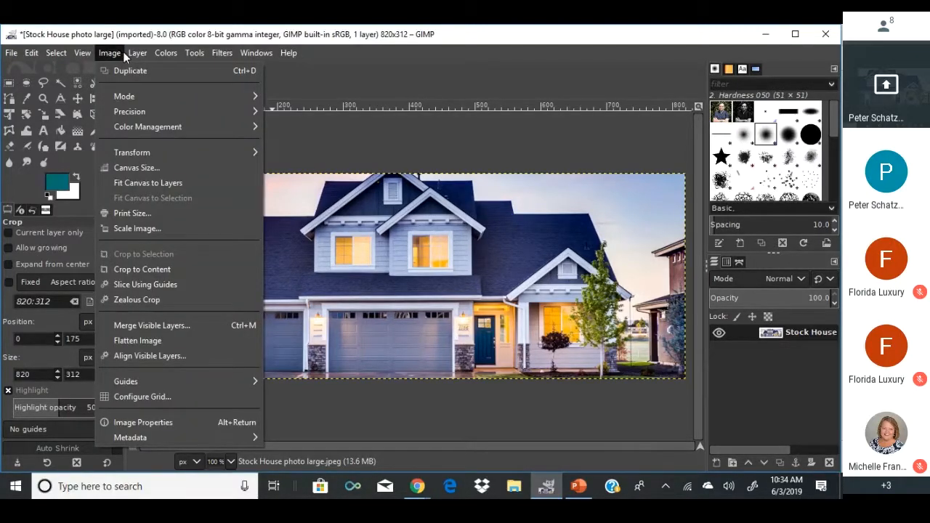
mouse_move(34, 54)
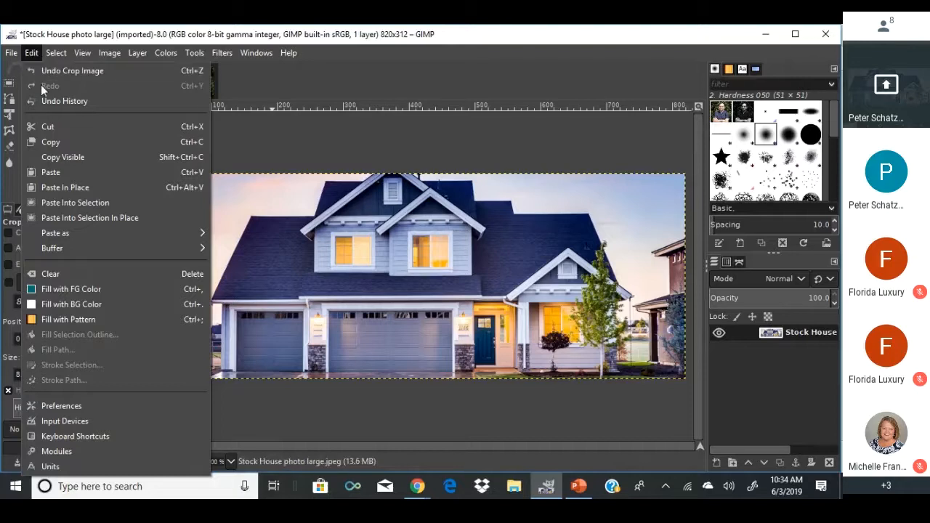
click(35, 54)
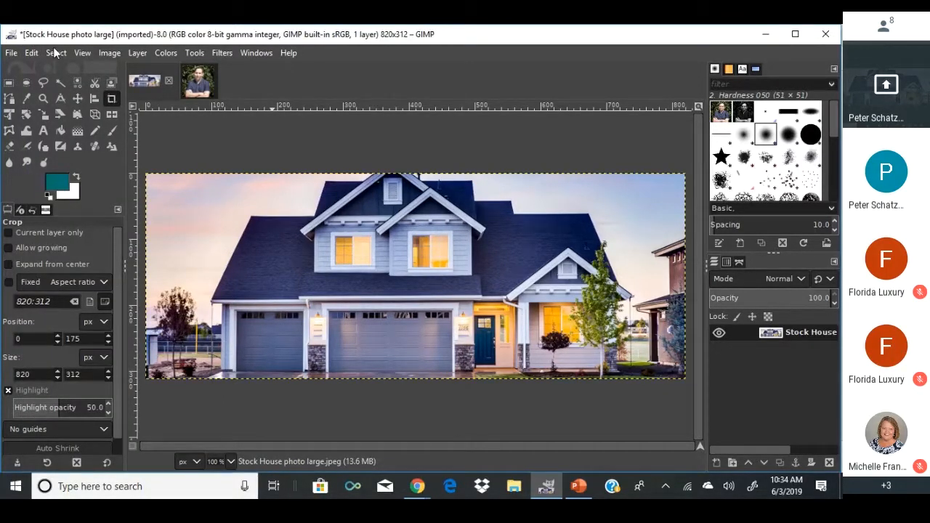
key(ctrl+z)
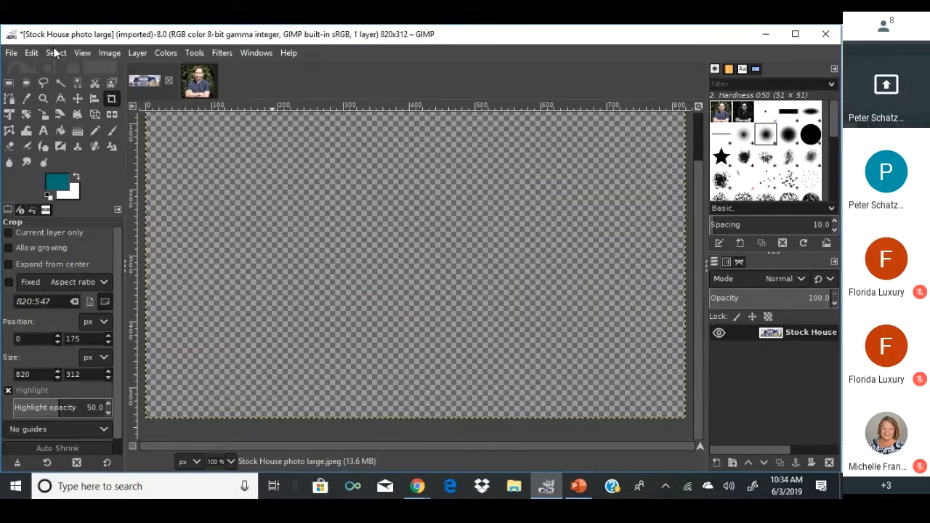
key(ctrl+z)
key(ctrl+y)
key(ctrl+y)
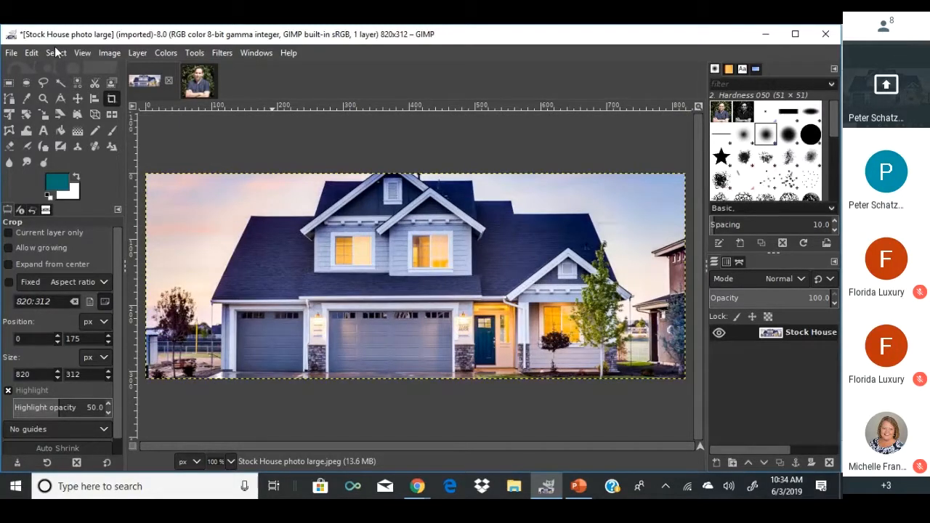
click(30, 57)
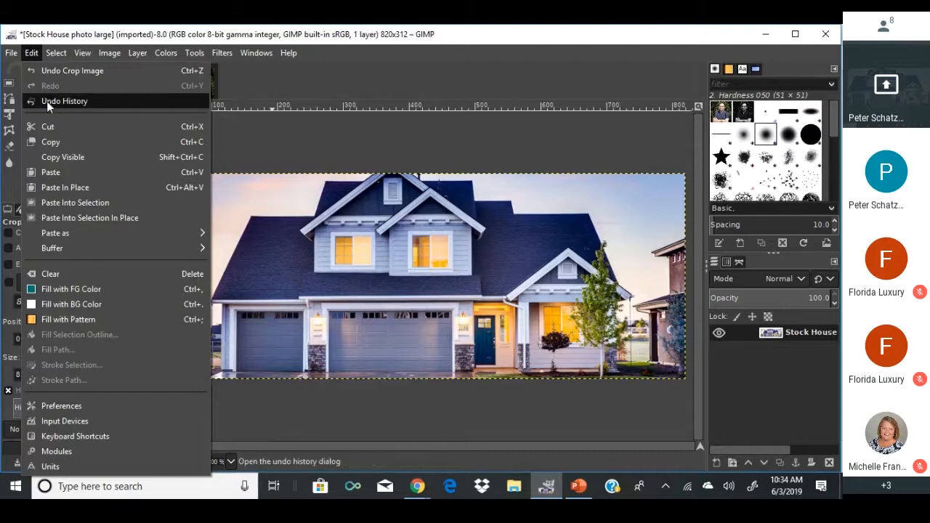
click(46, 101)
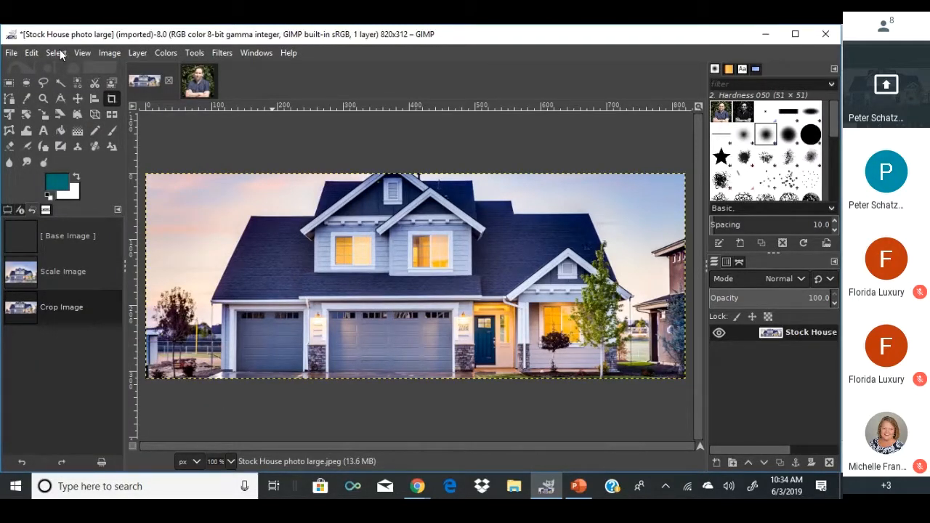
click(266, 55)
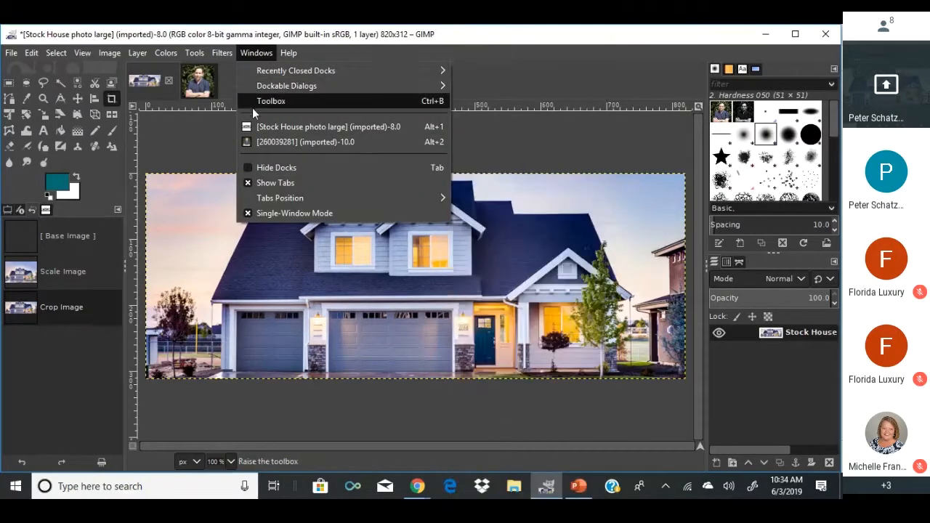
mouse_move(266, 84)
click(256, 53)
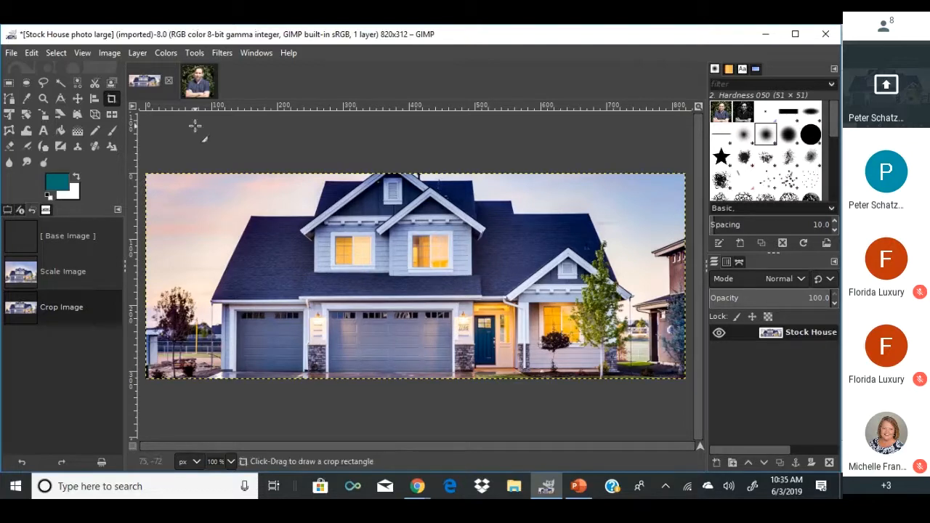
click(69, 274)
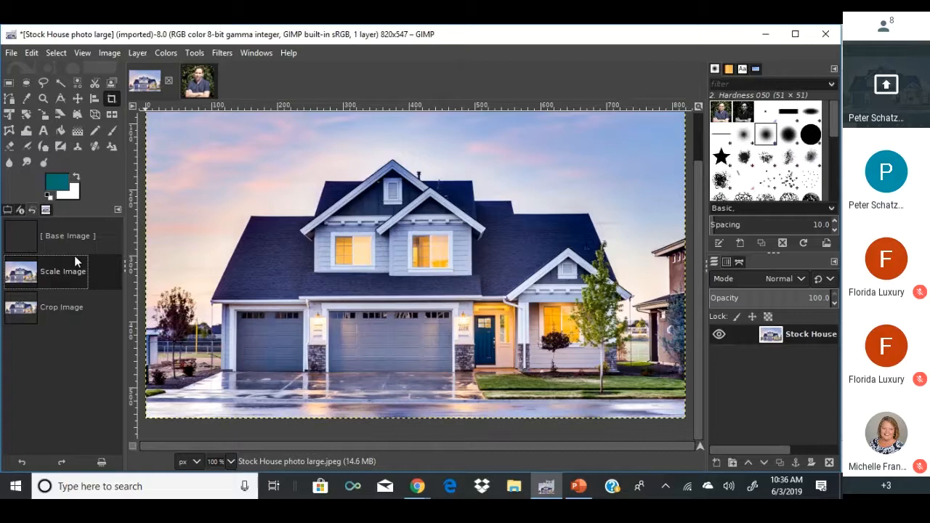
click(81, 312)
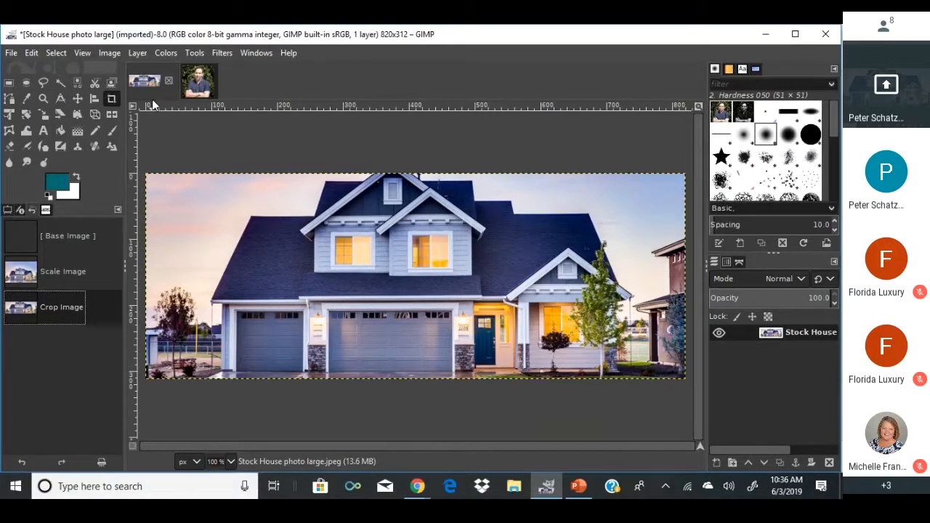
Fuzzy-select the sky at the upper left of the house photo, adjusting the threshold.
click(61, 83)
mouse_move(172, 215)
mouse_down()
mouse_move(201, 219)
mouse_move(185, 220)
mouse_up()
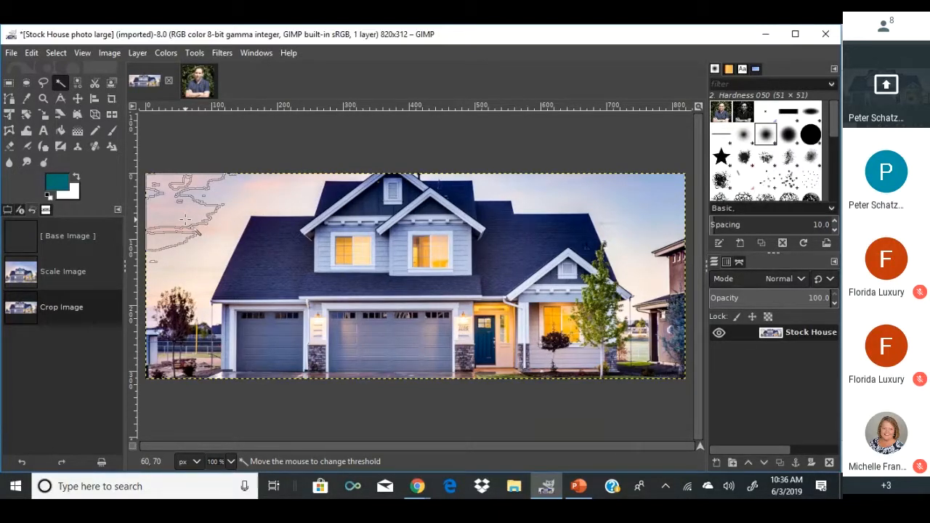
drag(186, 220, 186, 220)
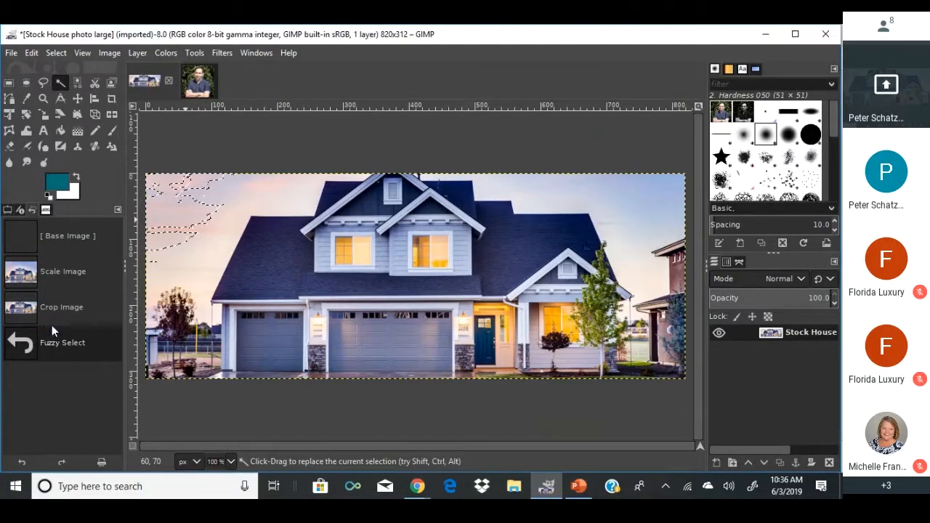
drag(195, 246, 176, 234)
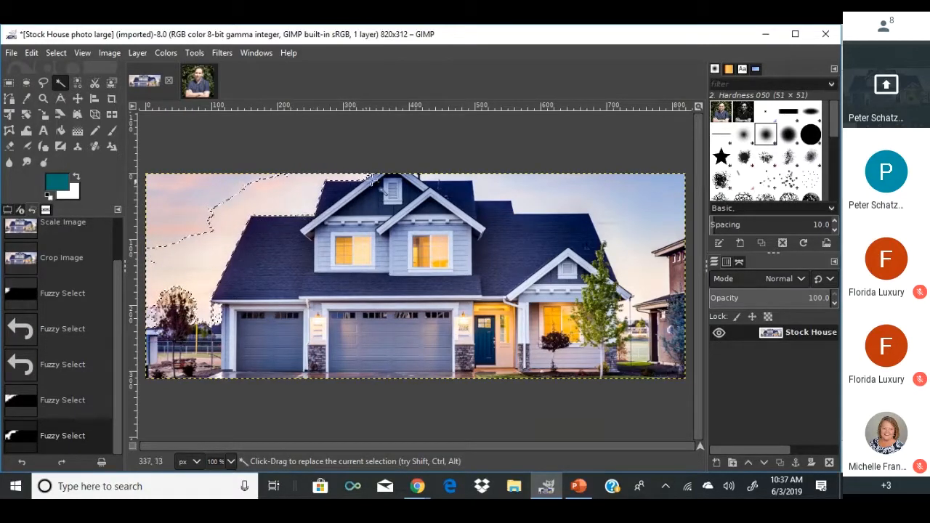
Add the remaining sky beside the roof and on the left, then delete it to white.
key(shift)
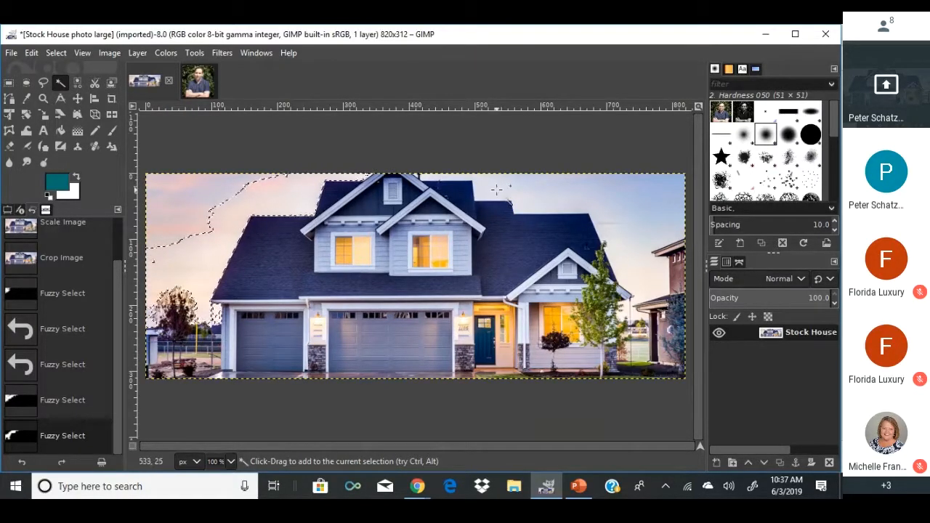
drag(497, 189, 509, 191)
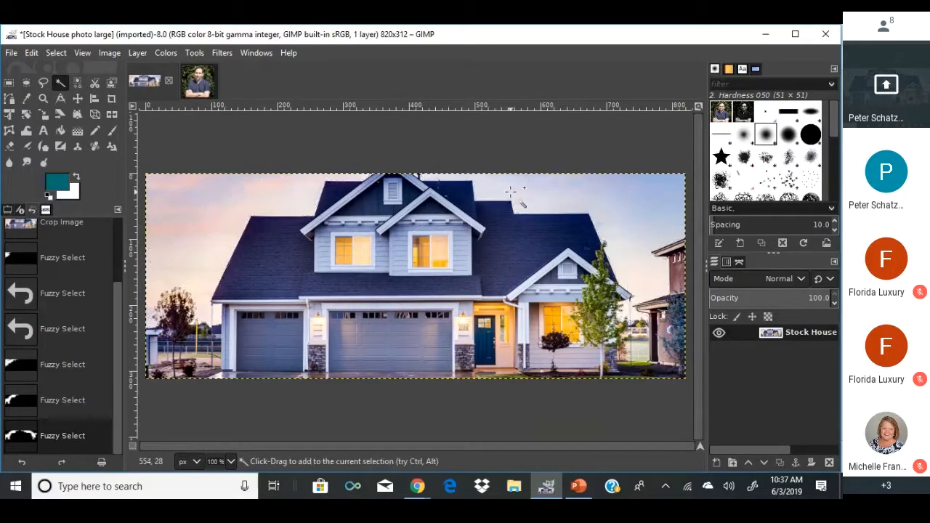
drag(600, 181, 605, 182)
drag(216, 203, 197, 203)
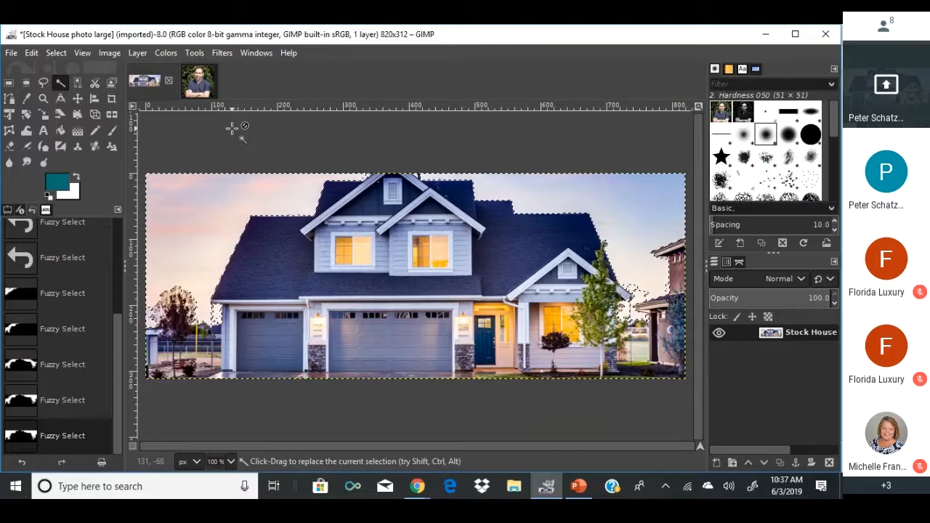
key(Print)
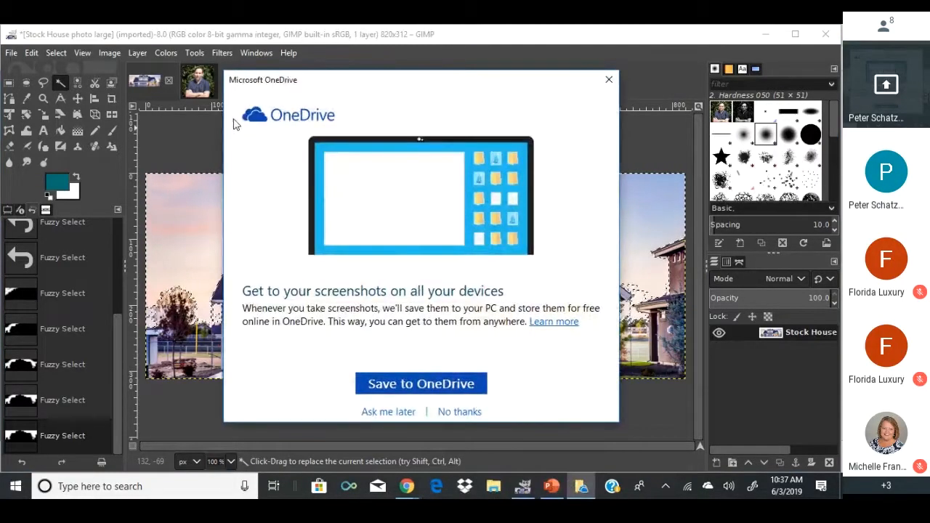
click(608, 79)
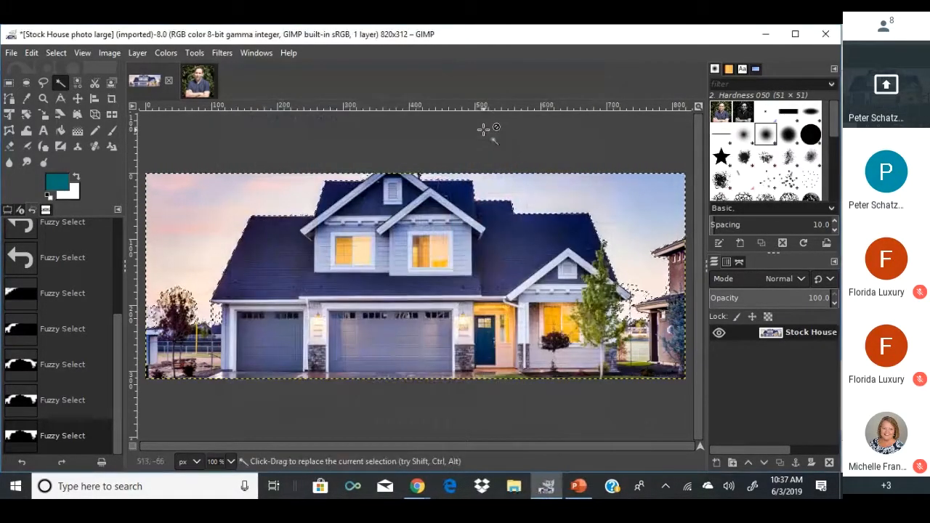
key(Delete)
key(Delete)
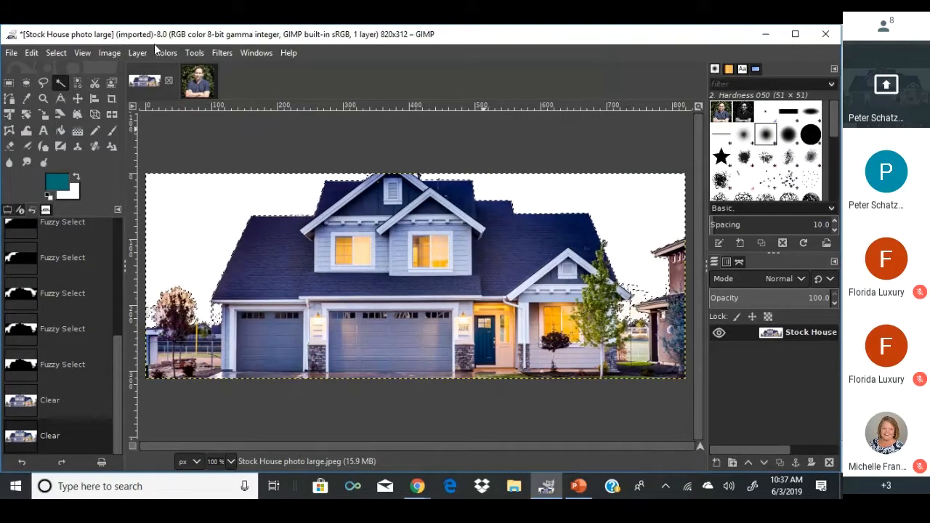
Add an alpha channel to the house layer and delete the selected sky to transparency.
click(109, 53)
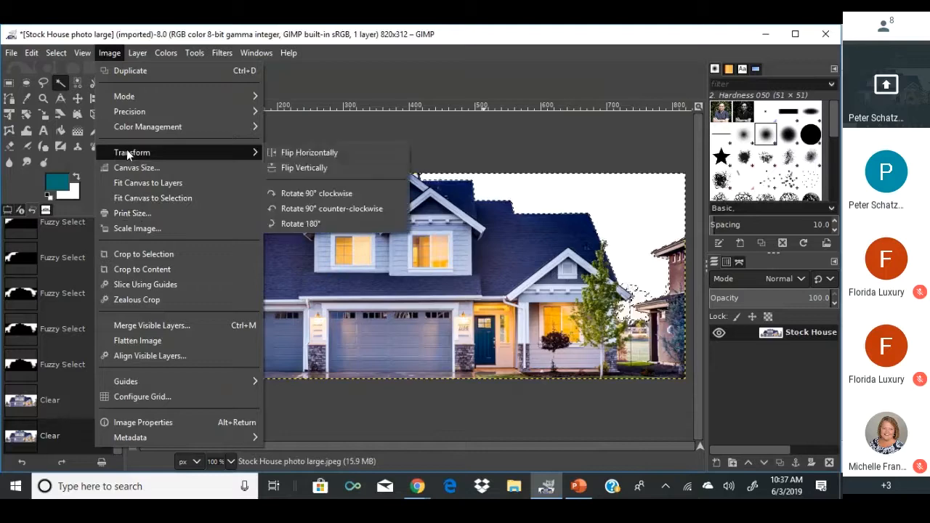
mouse_move(138, 57)
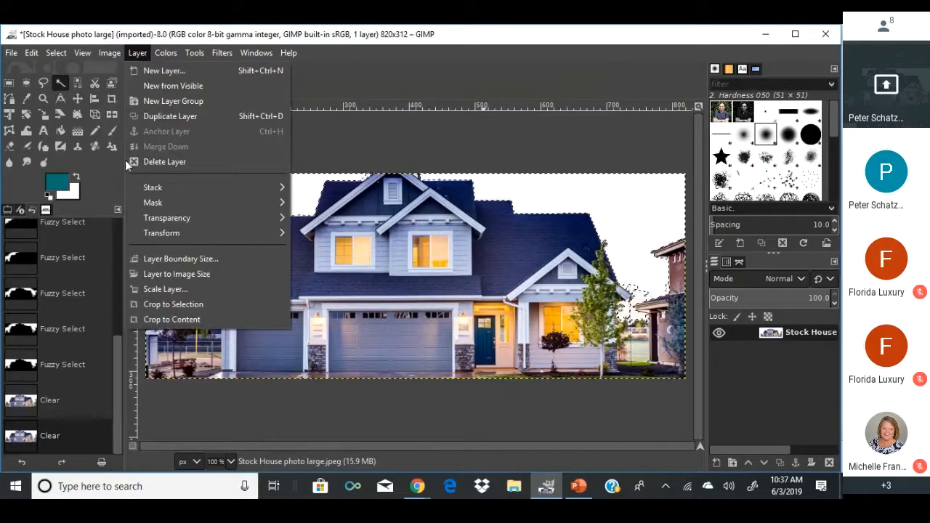
mouse_move(143, 220)
click(301, 217)
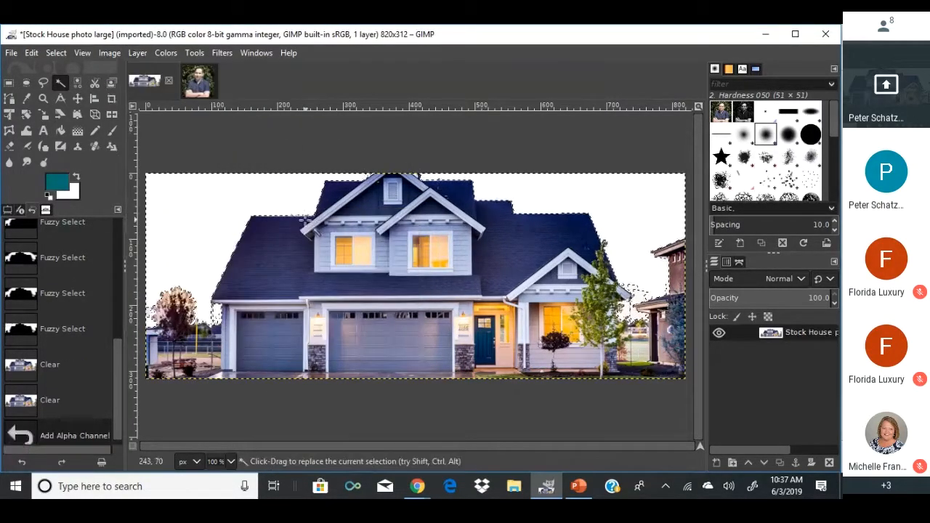
click(138, 52)
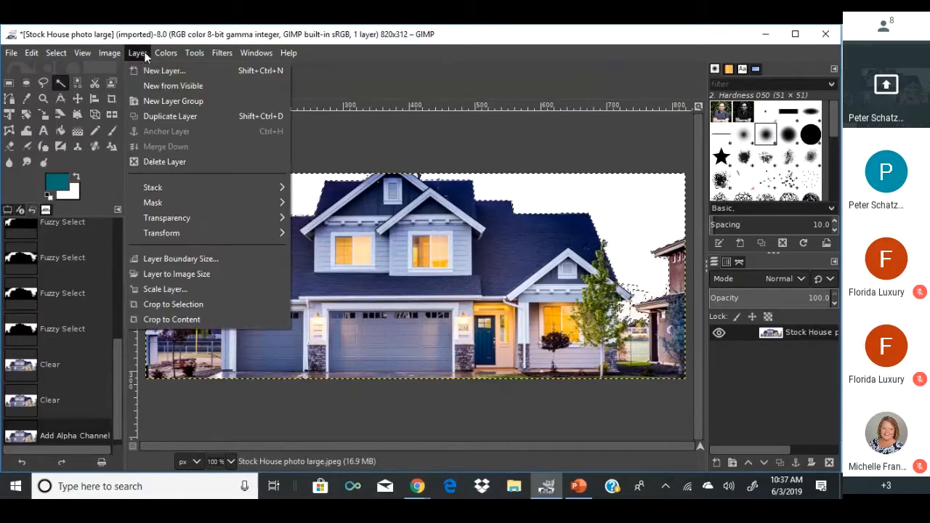
mouse_move(156, 220)
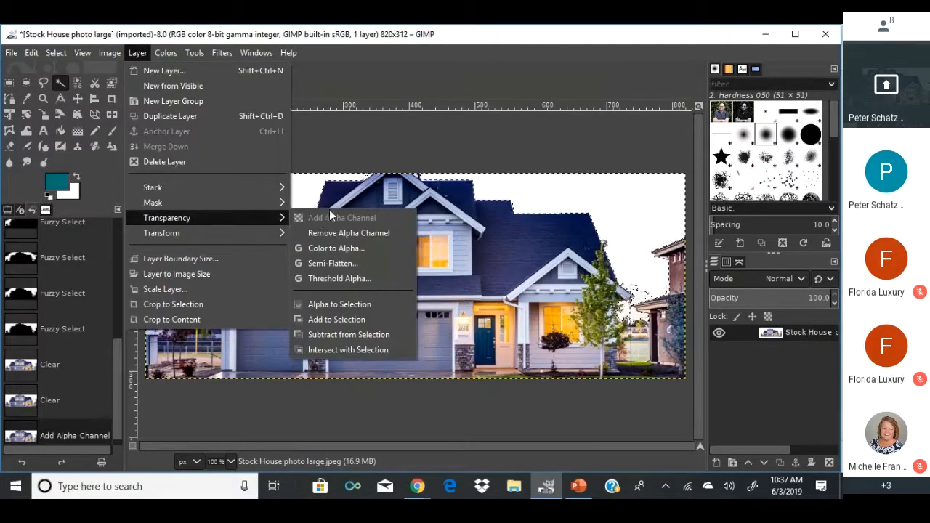
click(396, 36)
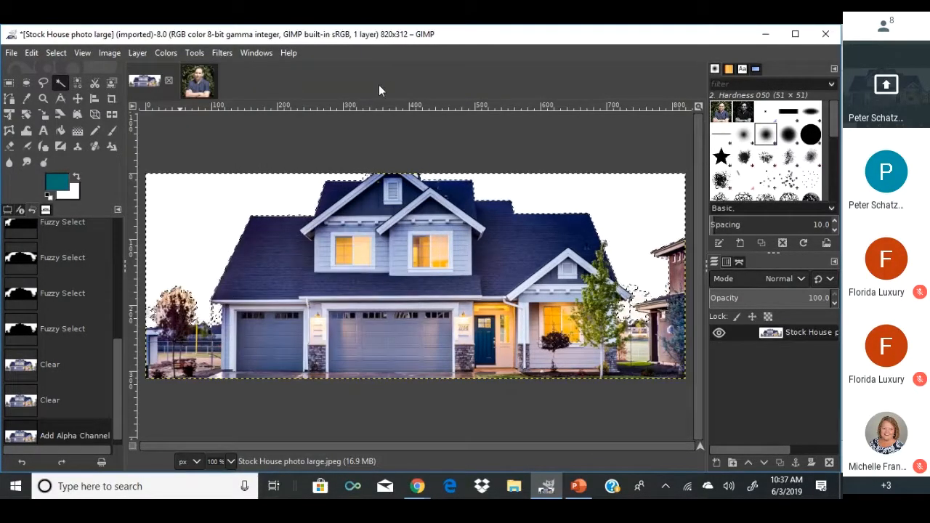
key(Delete)
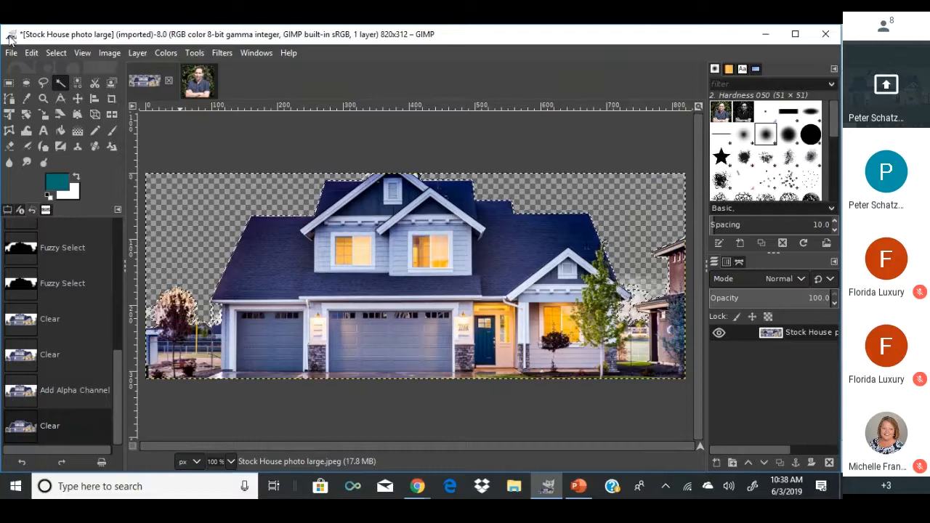
Open the Blue Sky Stock Photo image and copy all of it.
click(31, 52)
mouse_move(11, 52)
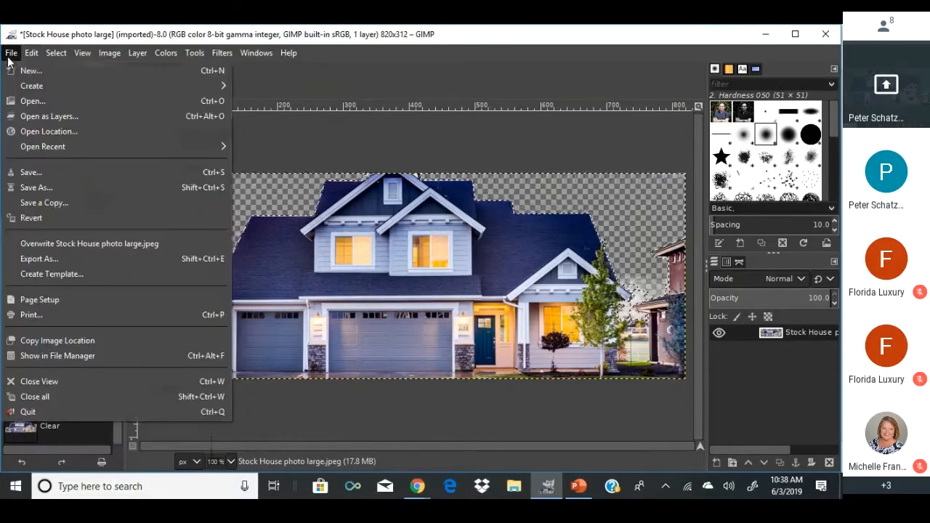
click(33, 99)
double_click(178, 163)
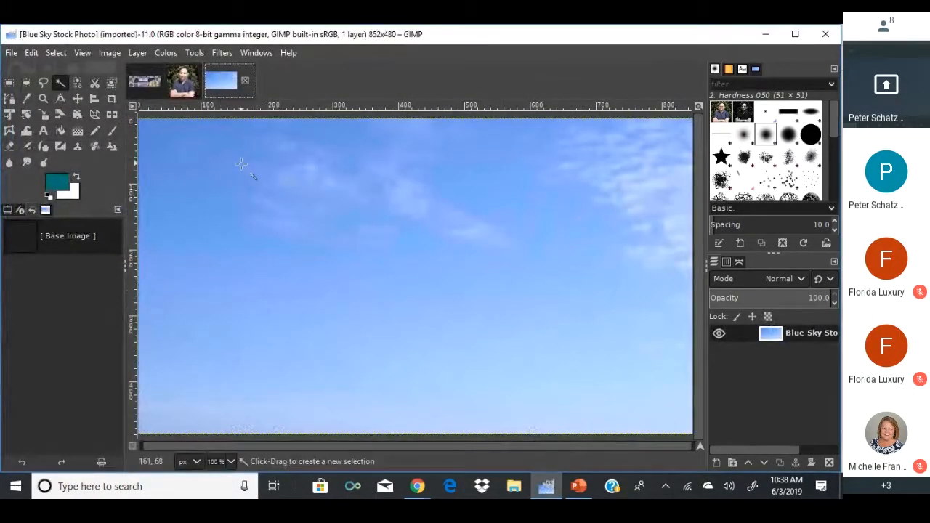
key(ctrl+a)
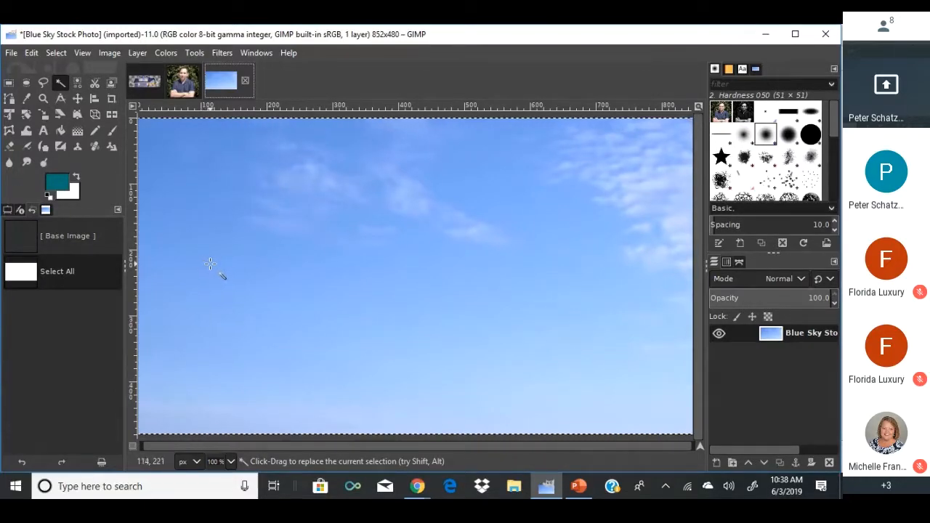
key(ctrl+c)
Paste the sky into the house image as a new layer placed beneath the house.
click(145, 84)
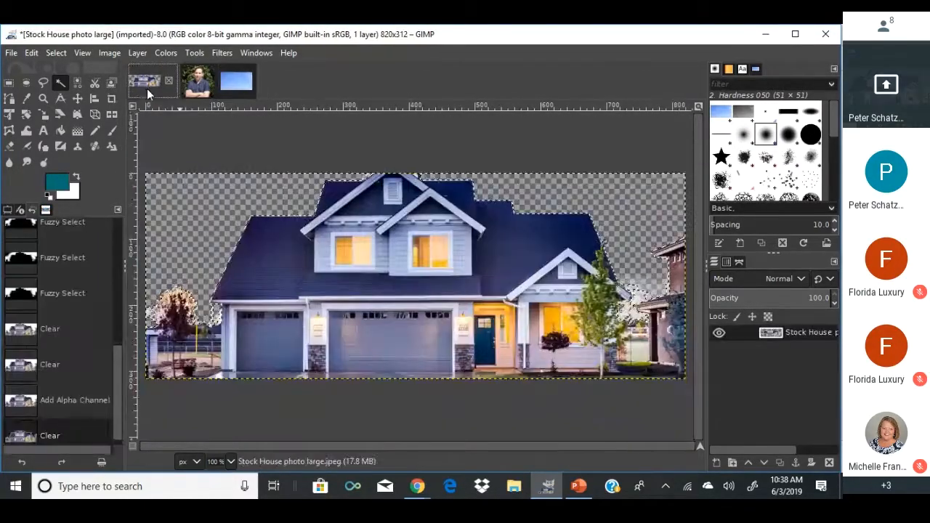
click(56, 53)
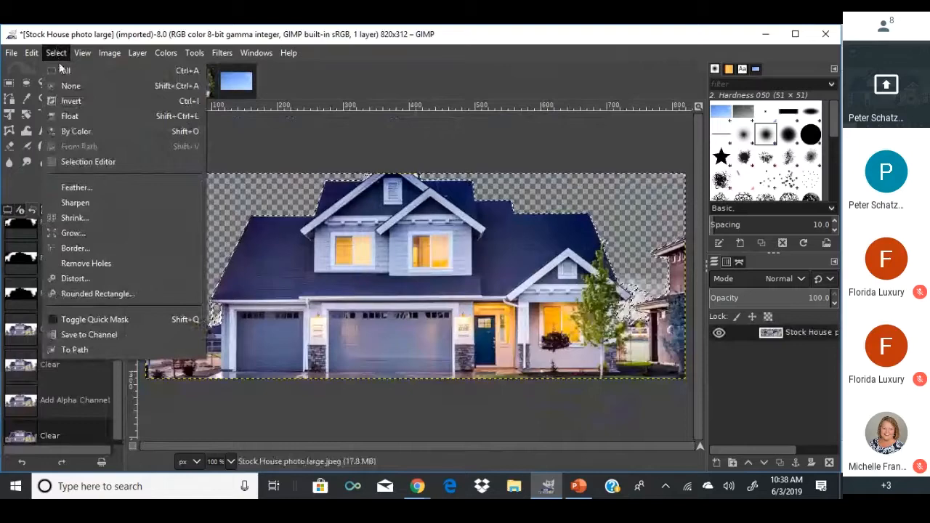
click(61, 85)
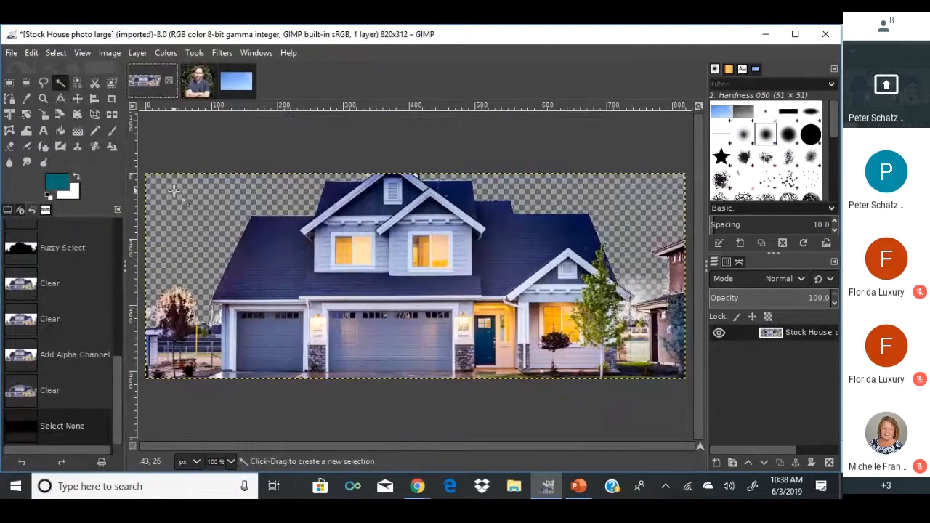
key(ctrl+v)
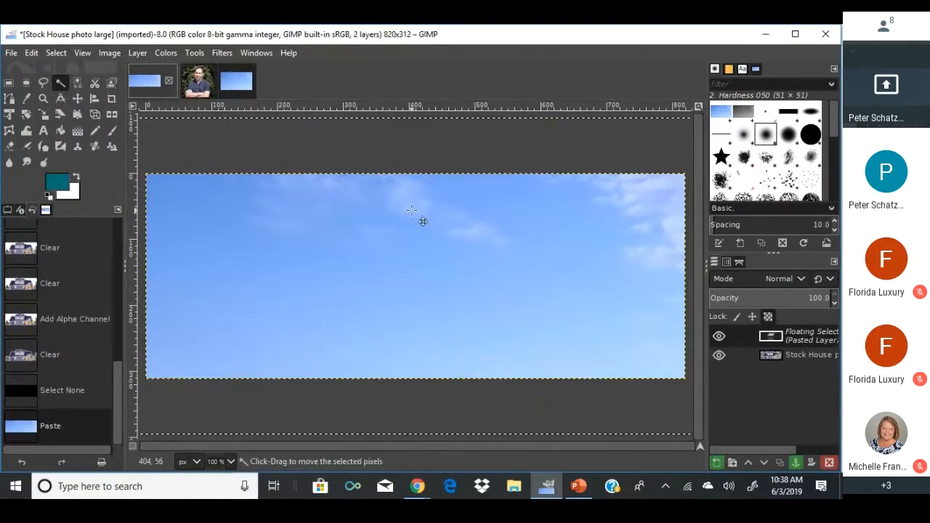
right_click(764, 338)
click(672, 131)
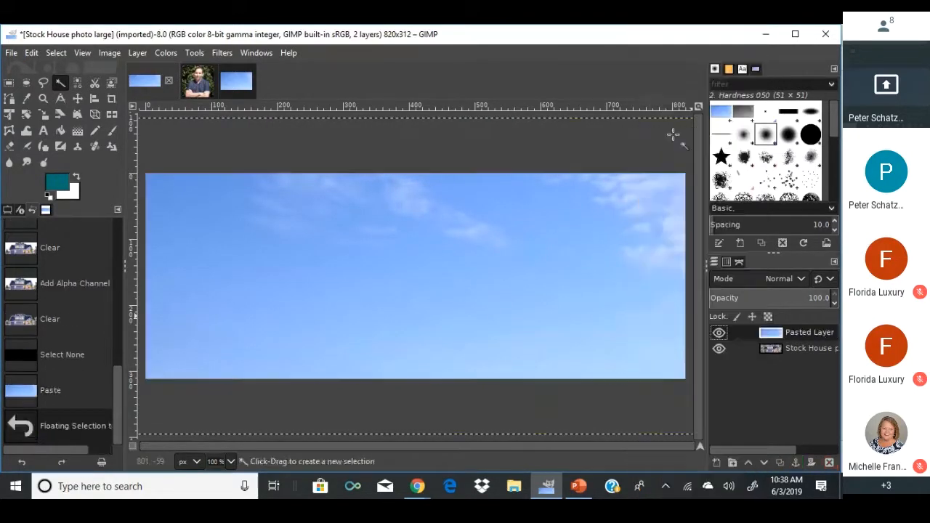
drag(771, 336, 775, 366)
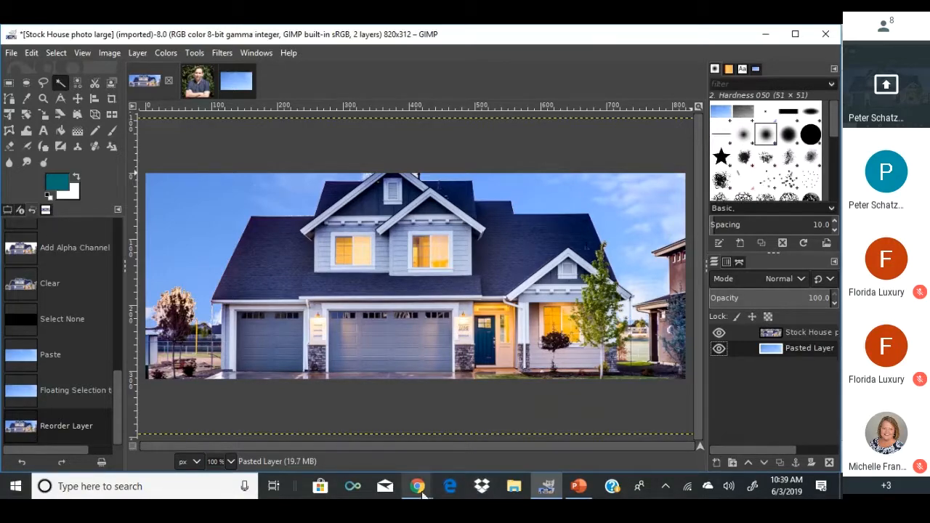
In Chrome, search Google for 'beach photo stock photo'.
mouse_move(420, 488)
click(389, 437)
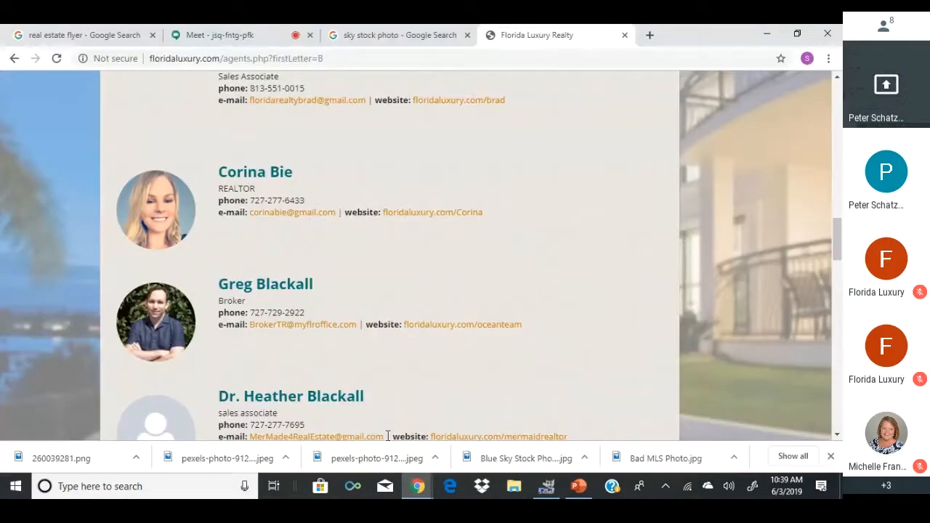
click(420, 58)
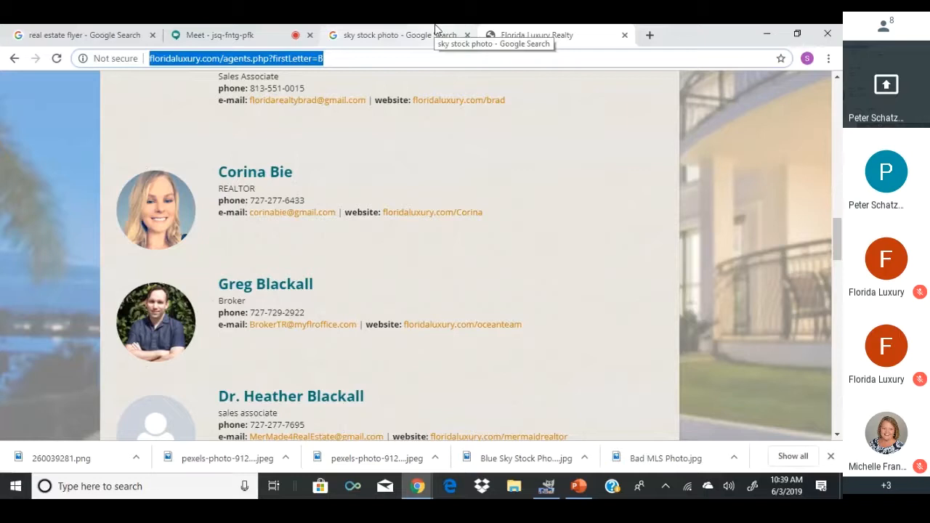
text(beach )
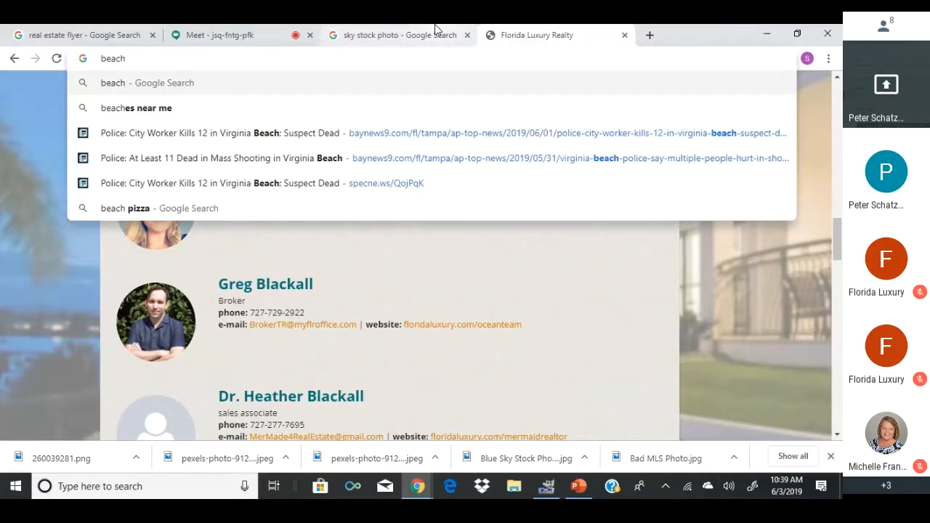
text(photo)
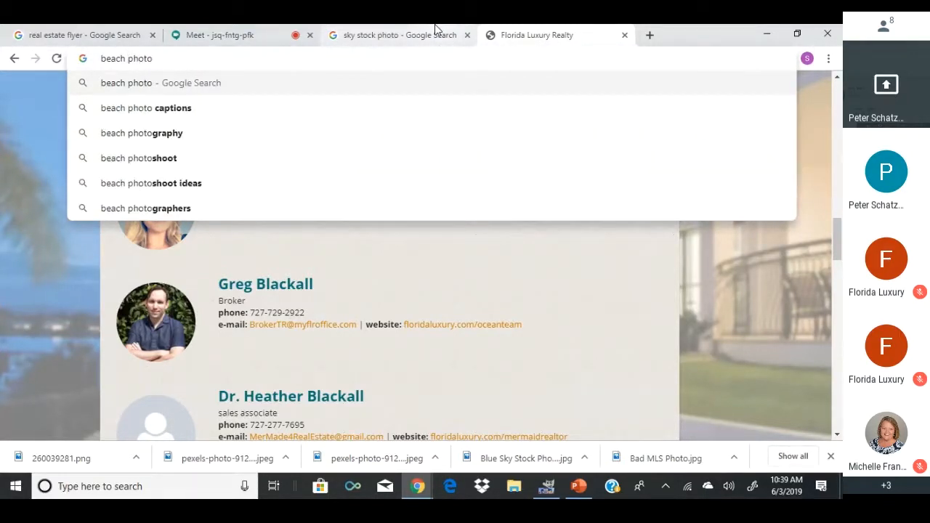
text( stock photo)
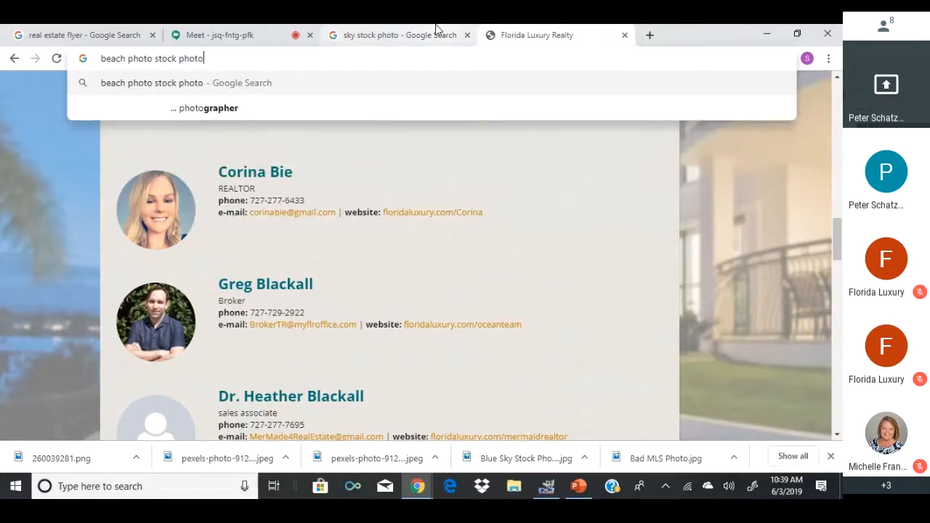
key(Return)
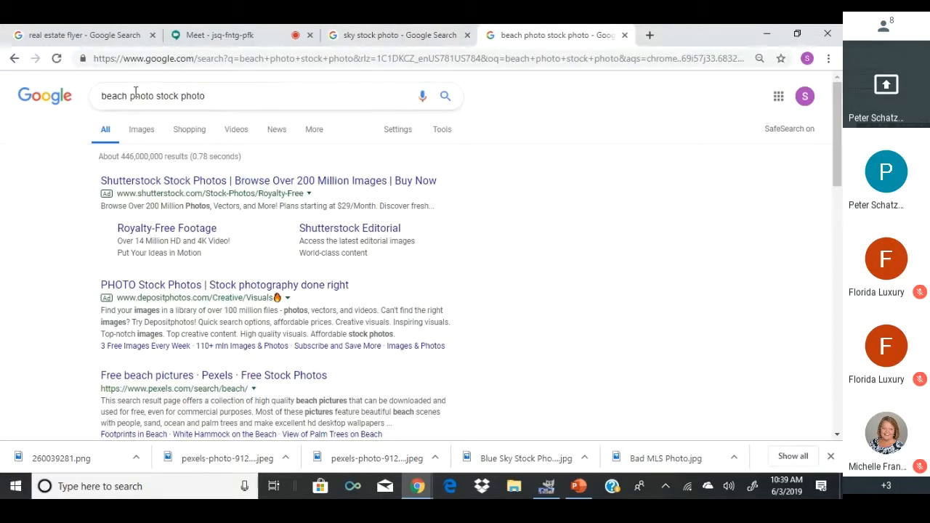
Preview the first beach image result and visit its Shutterstock source page.
click(134, 133)
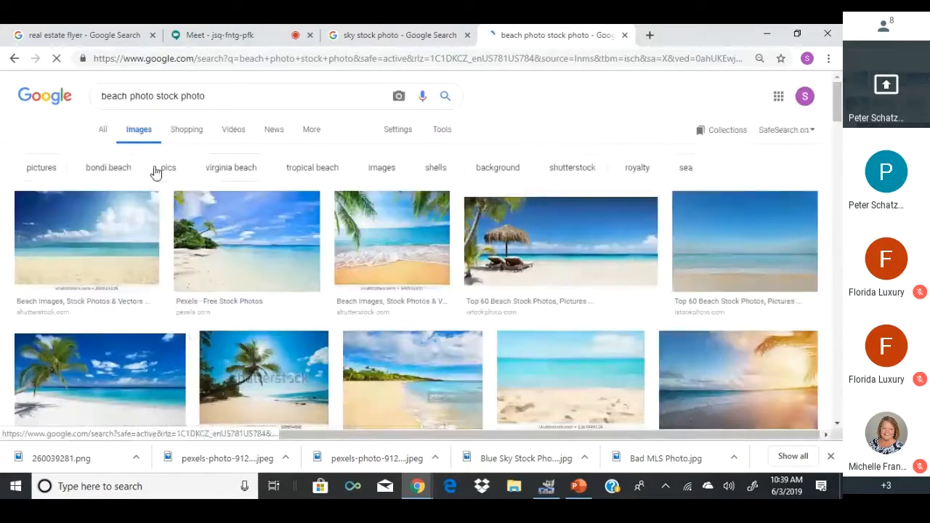
click(116, 283)
right_click(201, 284)
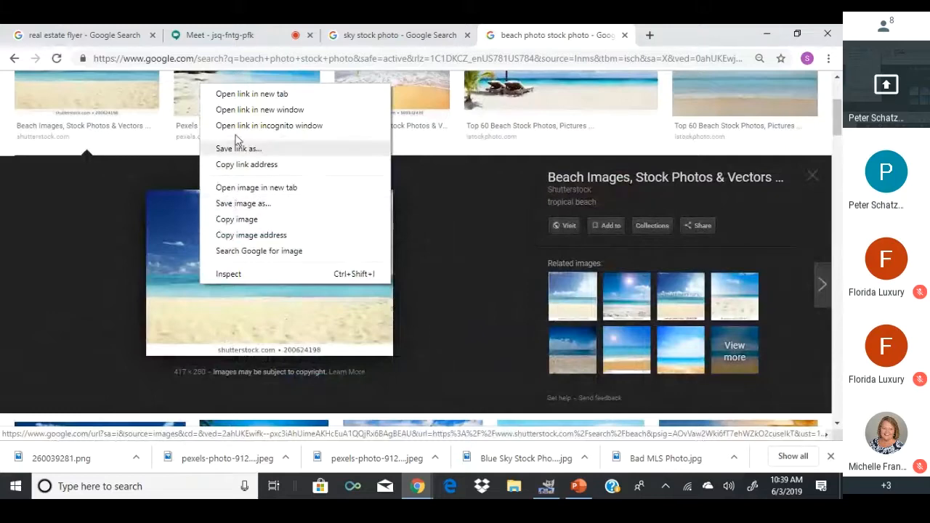
click(551, 225)
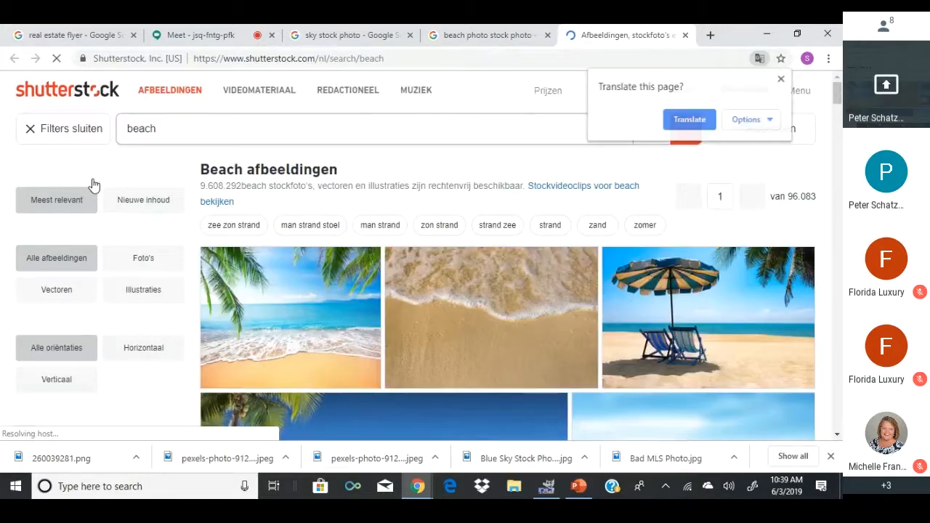
scroll(569, 298, down, 1)
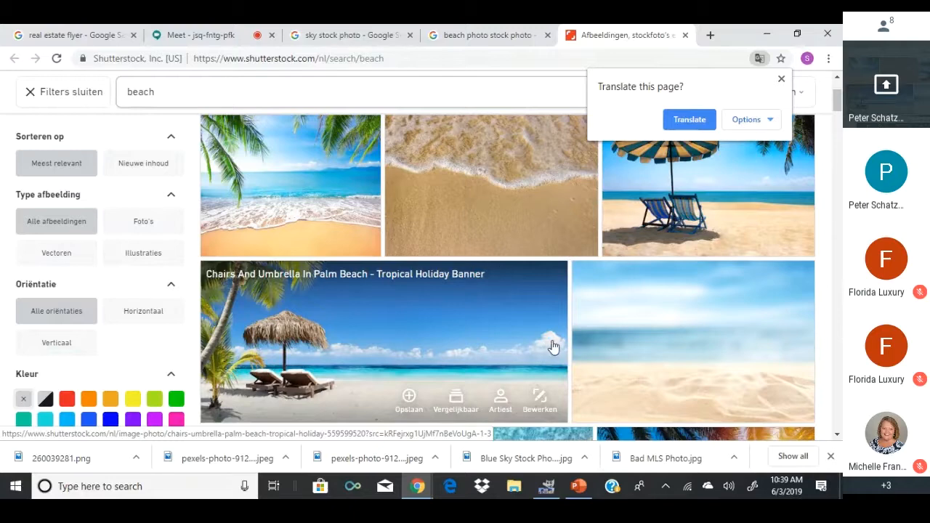
scroll(550, 347, down, 5)
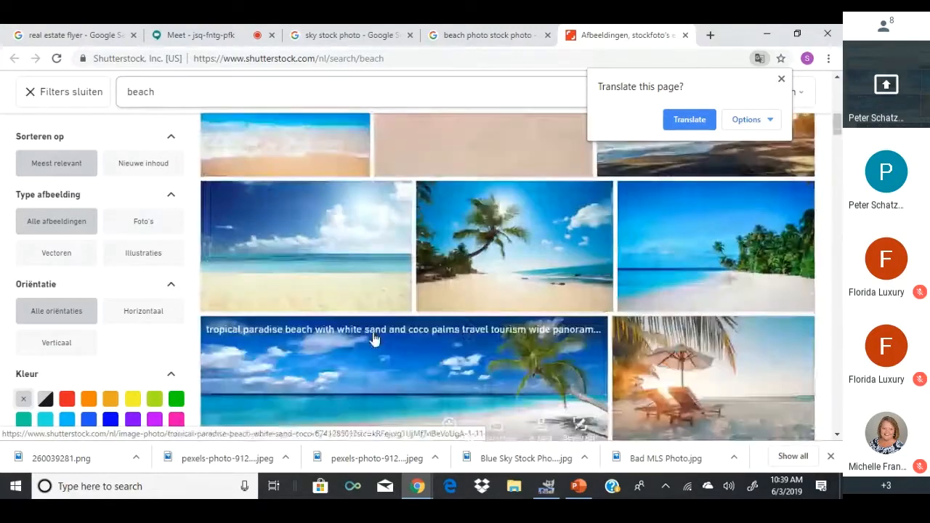
View the tropical beach, Chairs And Umbrella In Palm Beach and tropical paradise photo pages on Shutterstock.
click(344, 254)
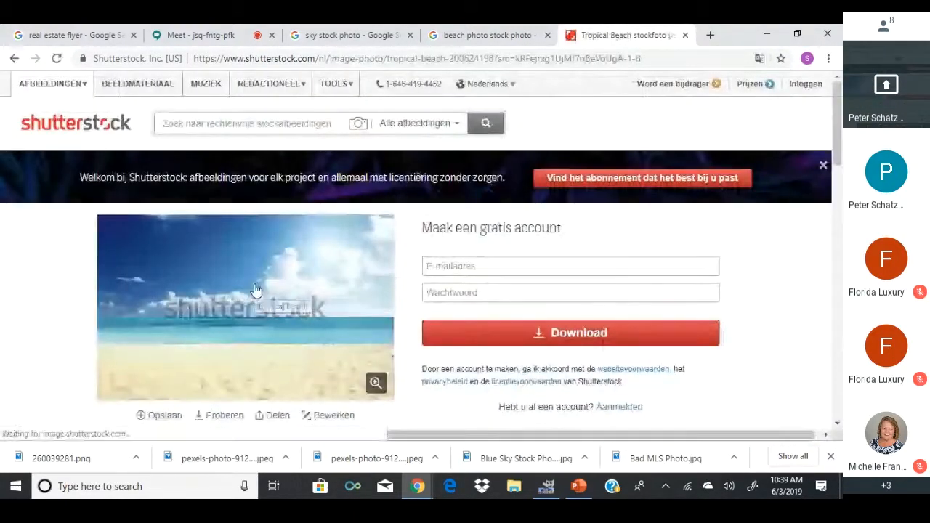
click(14, 59)
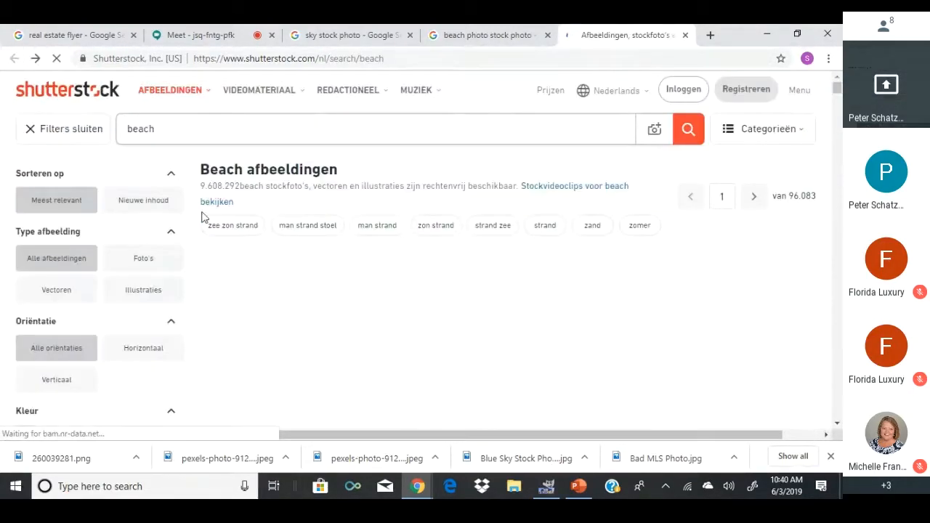
scroll(313, 336, down, 2)
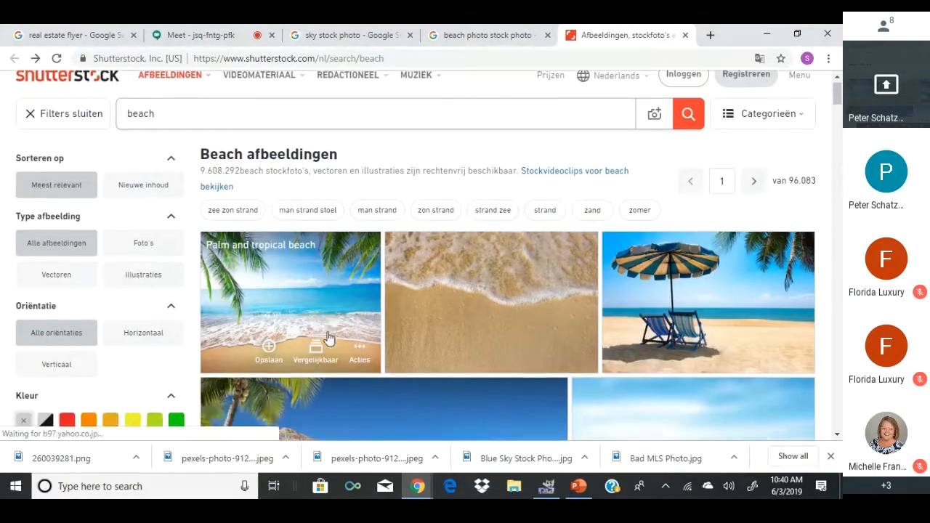
click(327, 334)
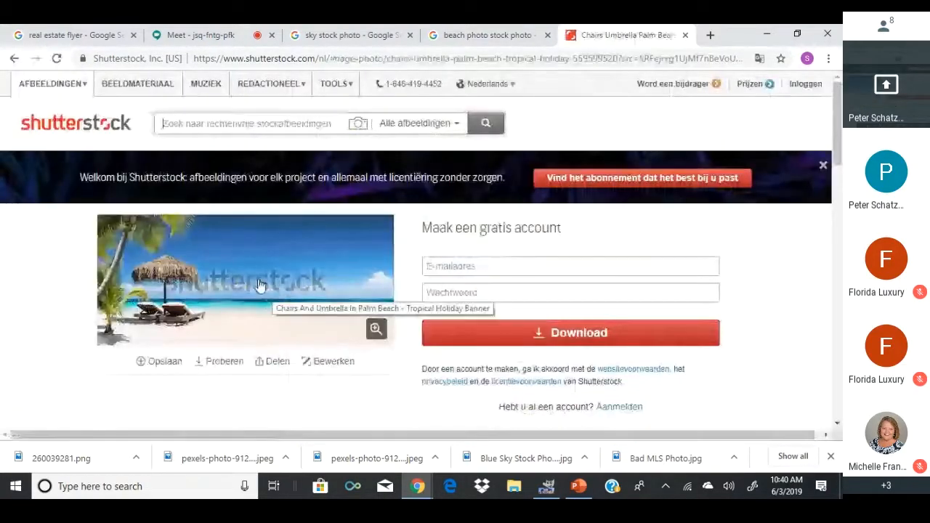
click(13, 58)
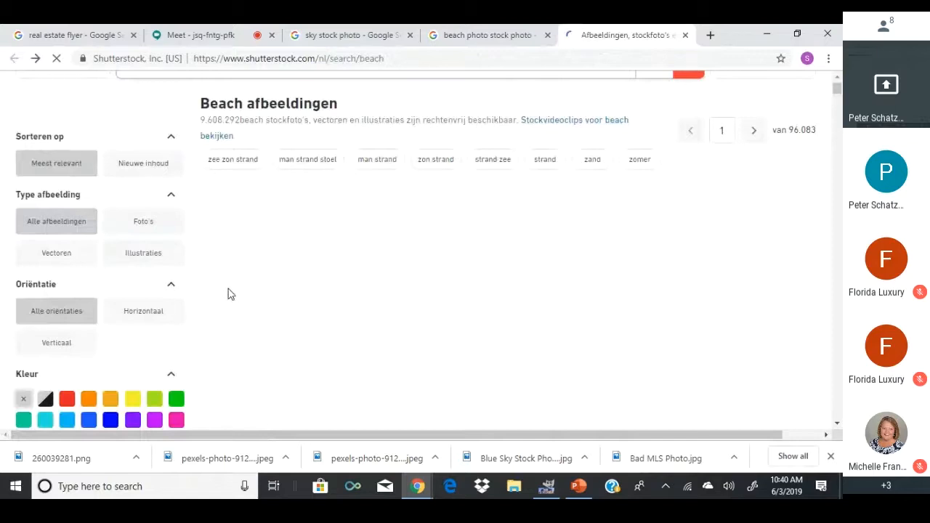
scroll(340, 276, down, 3)
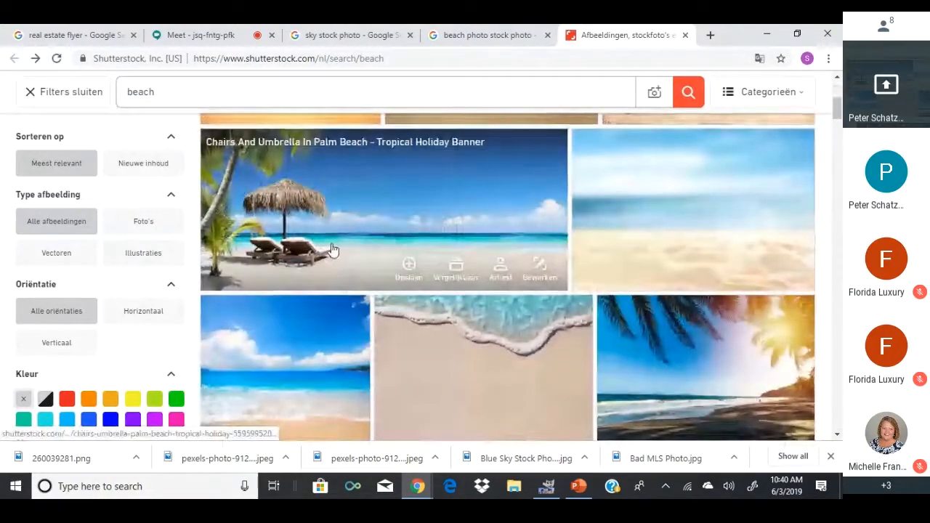
right_click(313, 369)
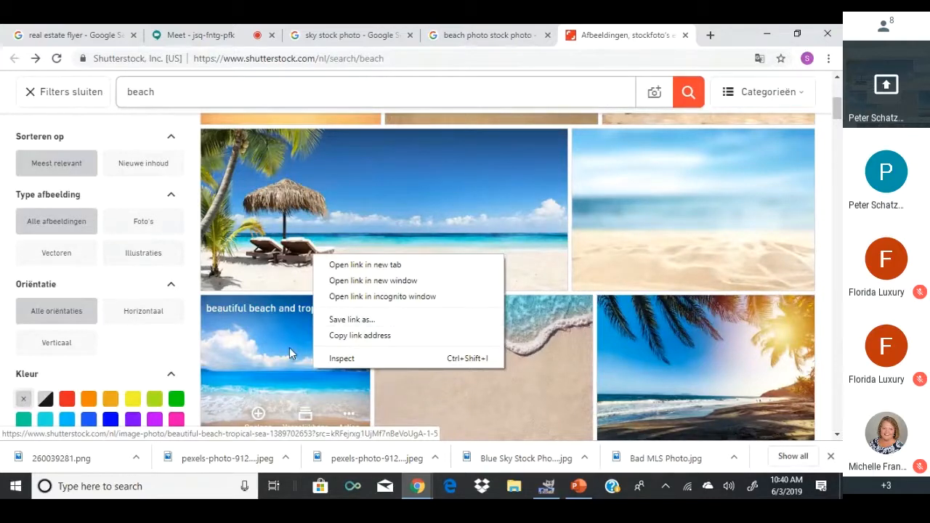
scroll(265, 354, down, 3)
scroll(267, 361, down, 2)
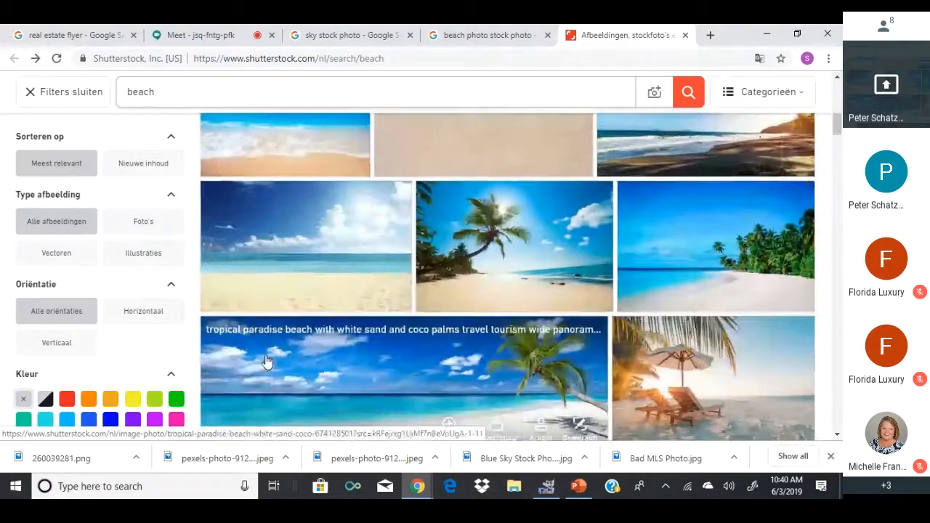
click(300, 246)
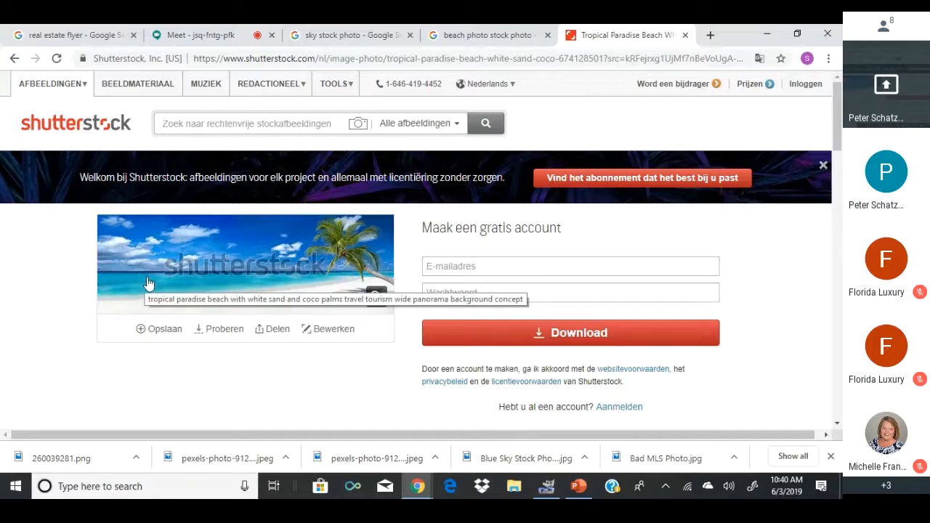
click(15, 61)
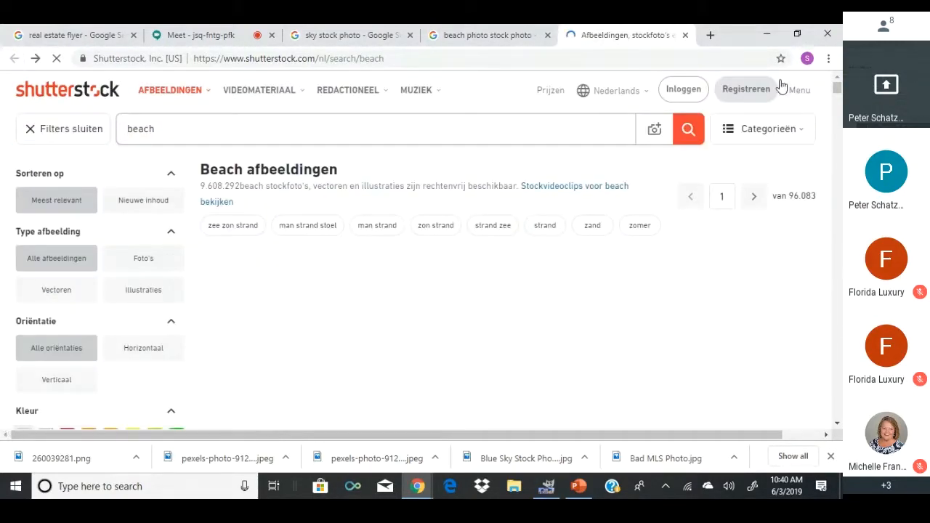
Close Shutterstock and preview the iStock coco palm panorama beach photo, 612 × 306.
click(685, 35)
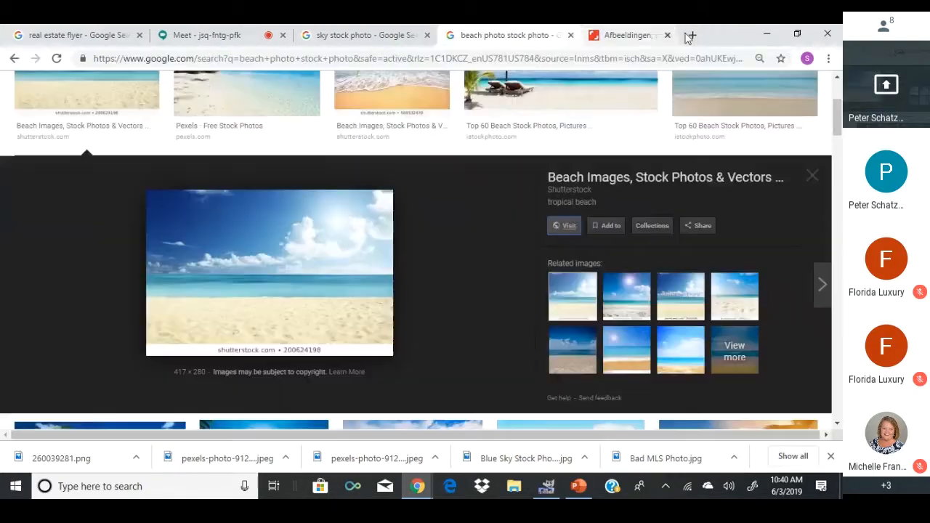
scroll(406, 212, up, 2)
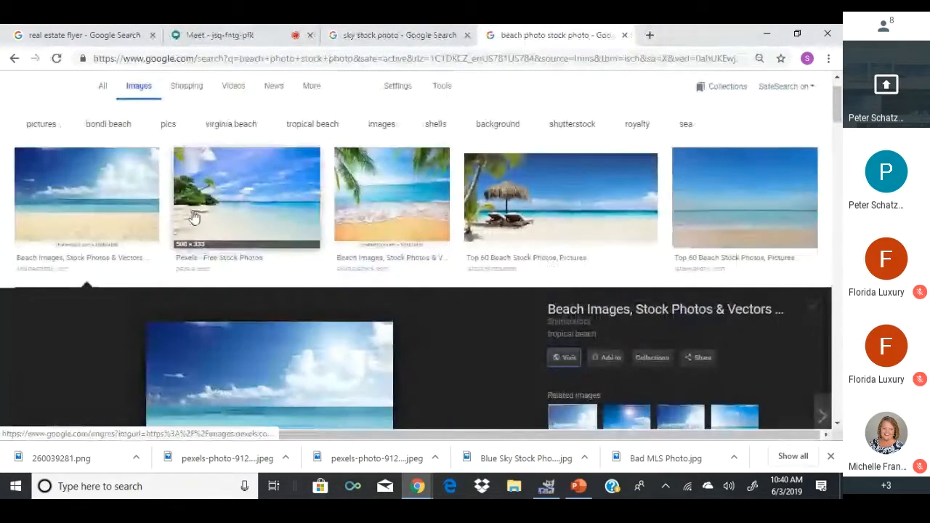
scroll(192, 218, down, 3)
scroll(190, 231, down, 1)
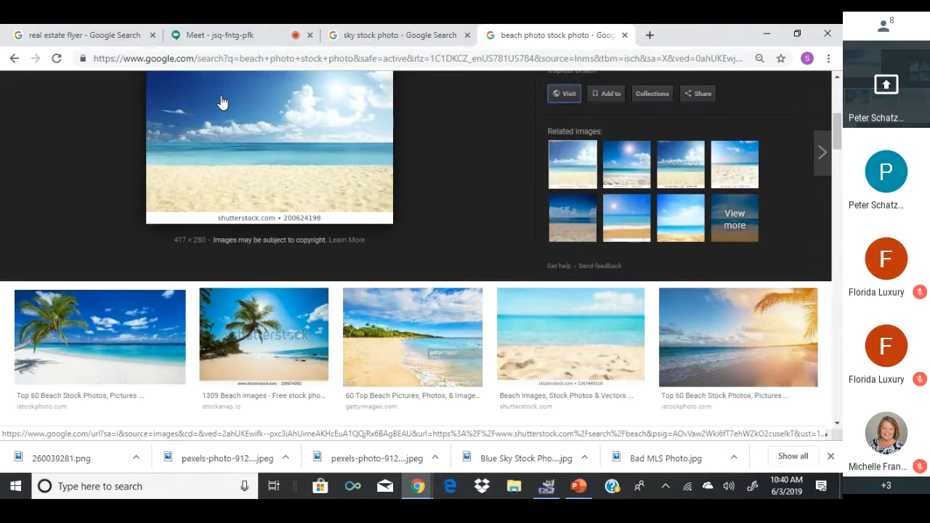
click(97, 336)
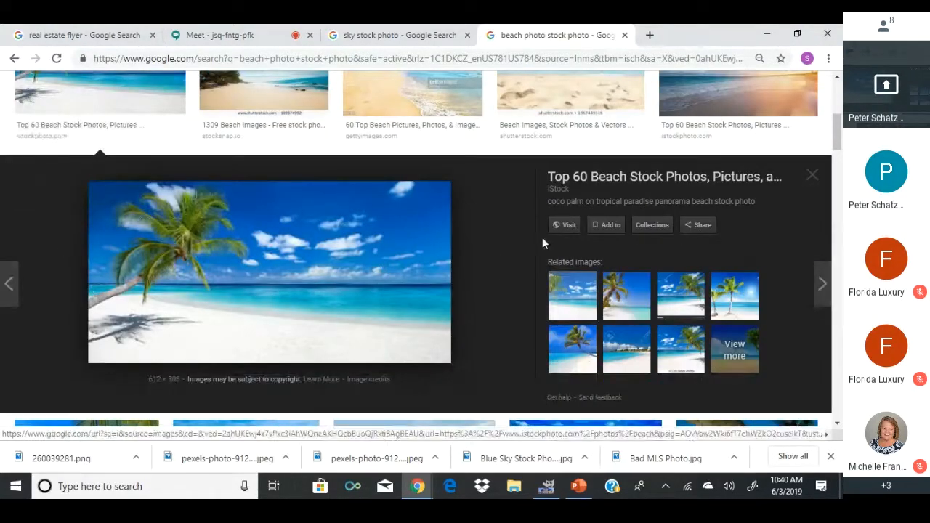
Visit iStock, view the $12 Chairs And Umbrella photo page, then close the iStock tab.
click(563, 225)
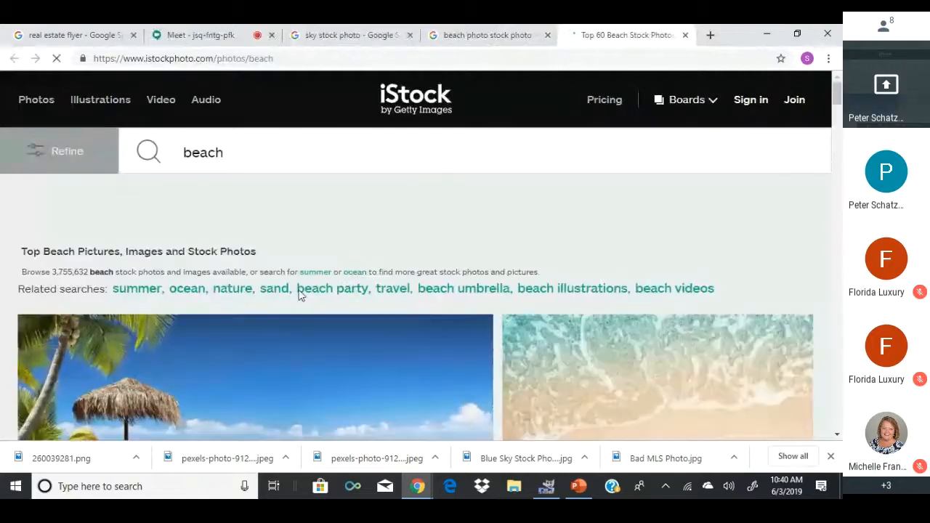
scroll(262, 367, down, 2)
right_click(249, 329)
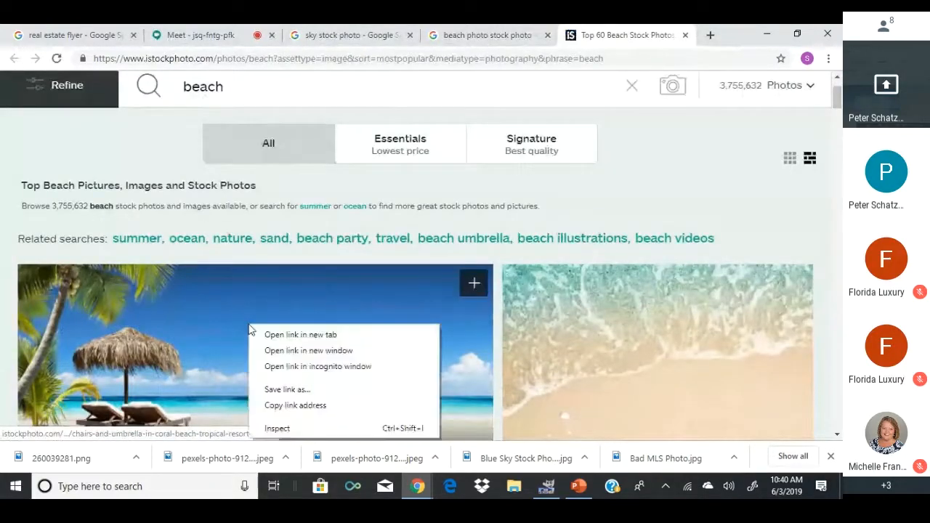
click(211, 389)
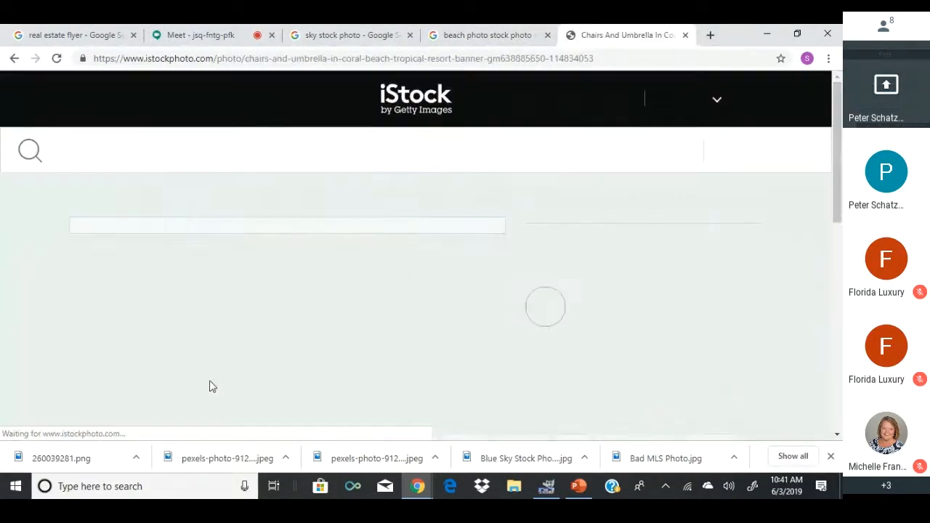
click(13, 59)
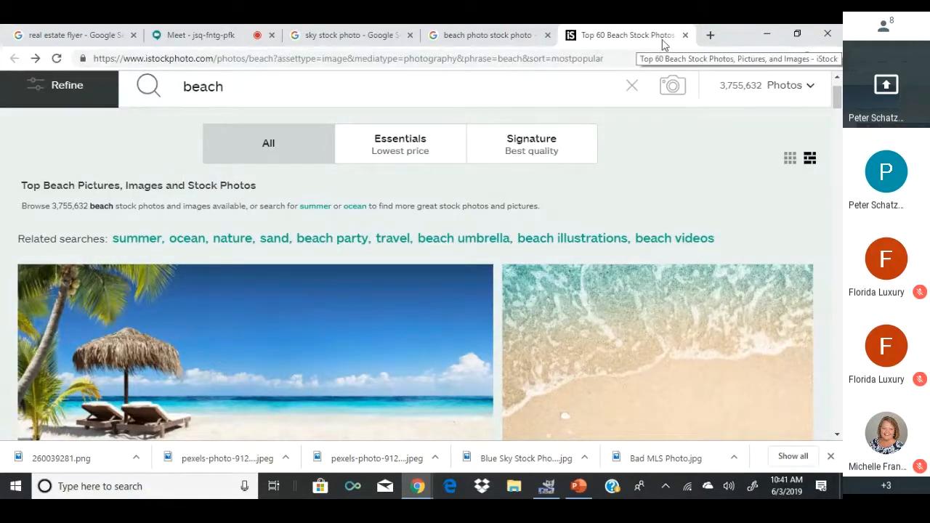
click(684, 35)
Save the palm-beach image as a JPEG into Real Estate Stuff and return to GIMP.
right_click(254, 287)
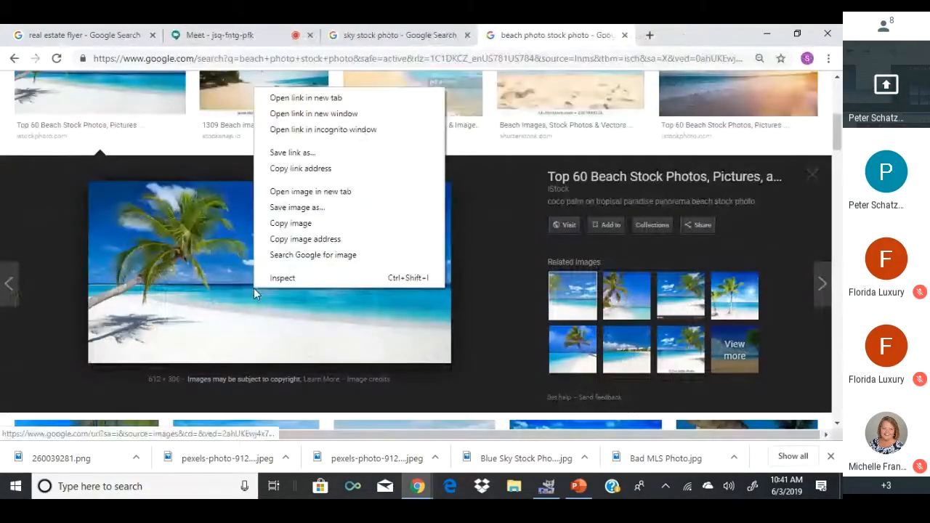
click(300, 208)
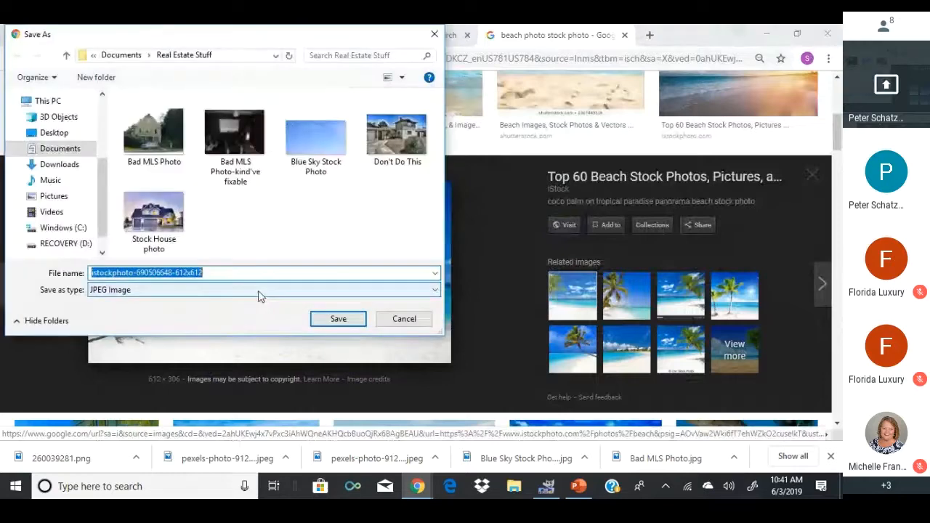
click(336, 319)
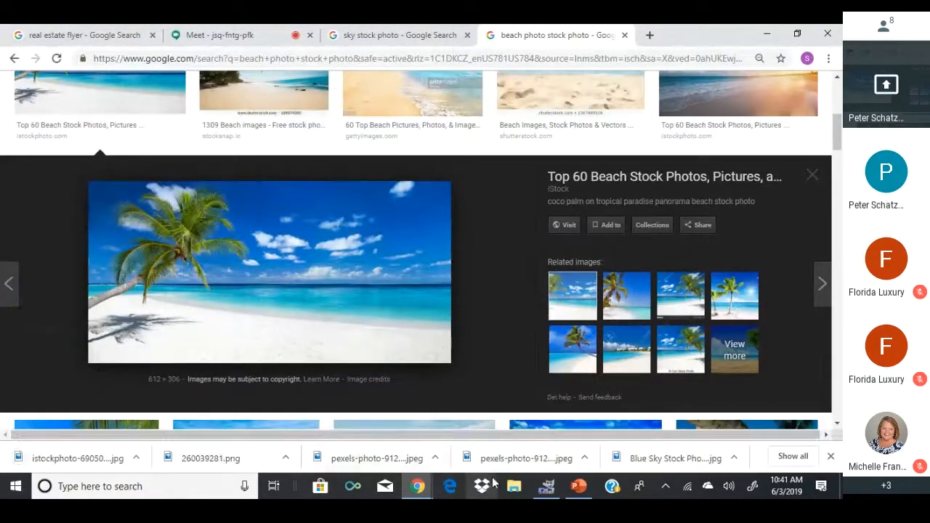
click(546, 486)
click(12, 53)
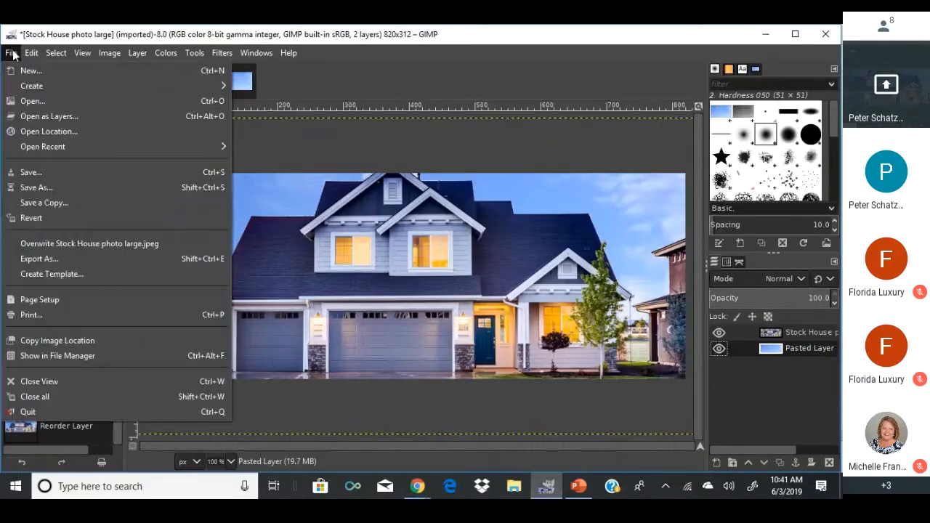
click(33, 101)
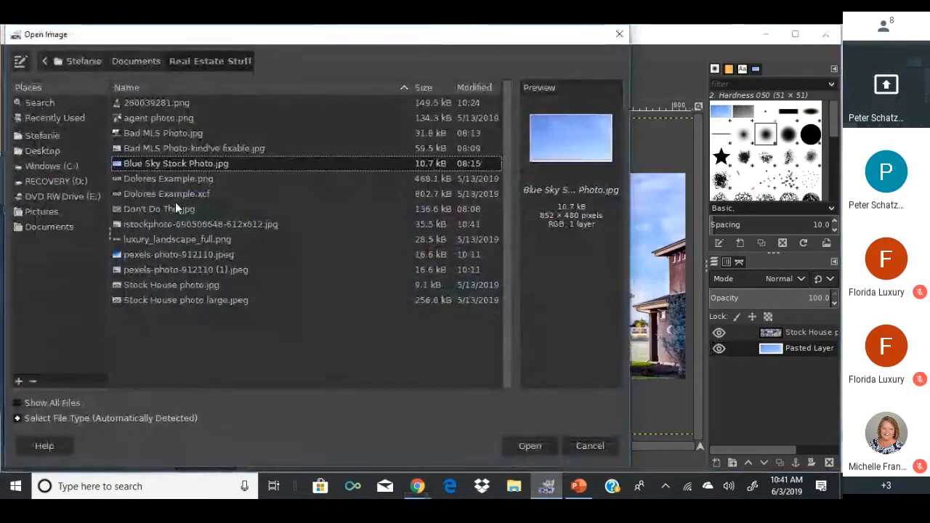
double_click(141, 224)
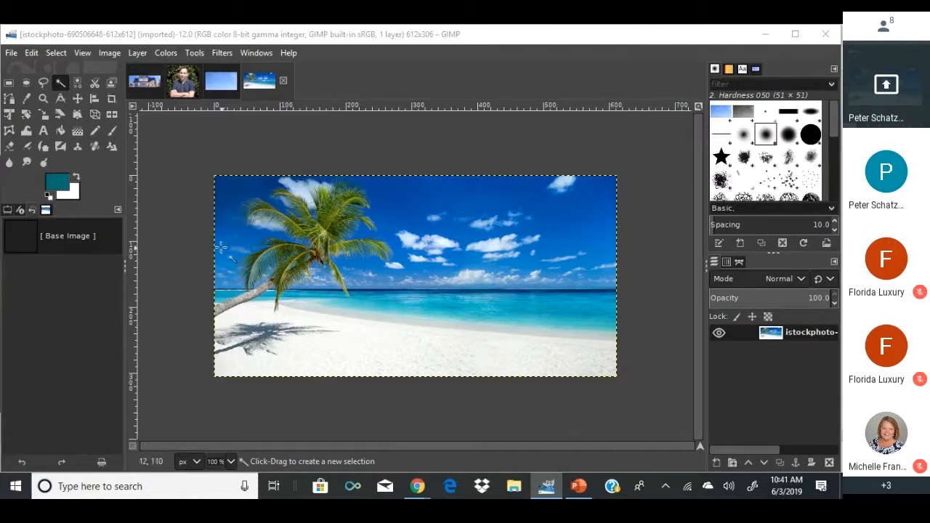
click(9, 84)
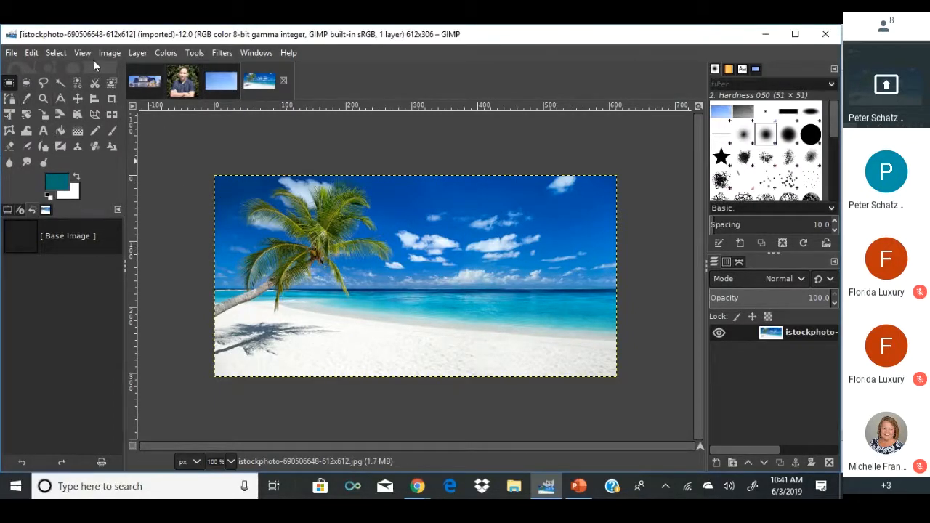
click(111, 53)
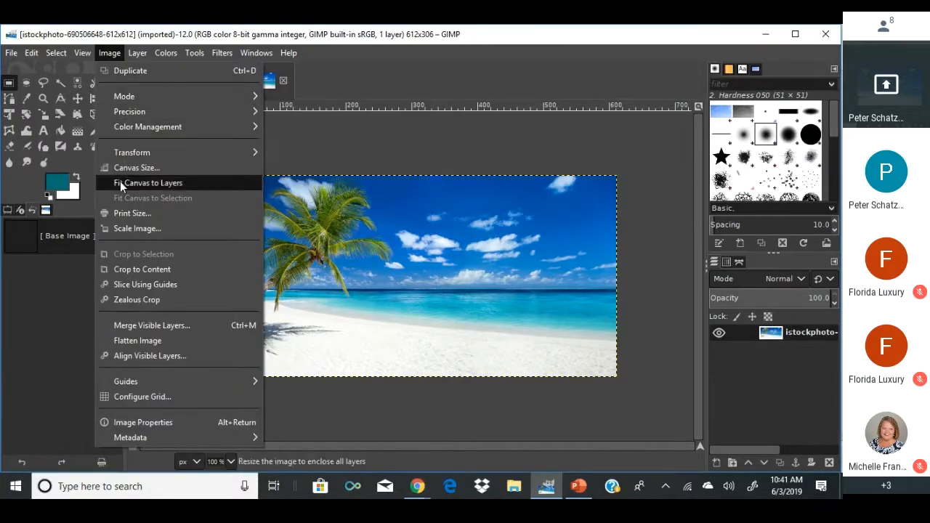
Scale the beach image to 820 px wide with the chain linked, giving 820 × 410.
click(134, 228)
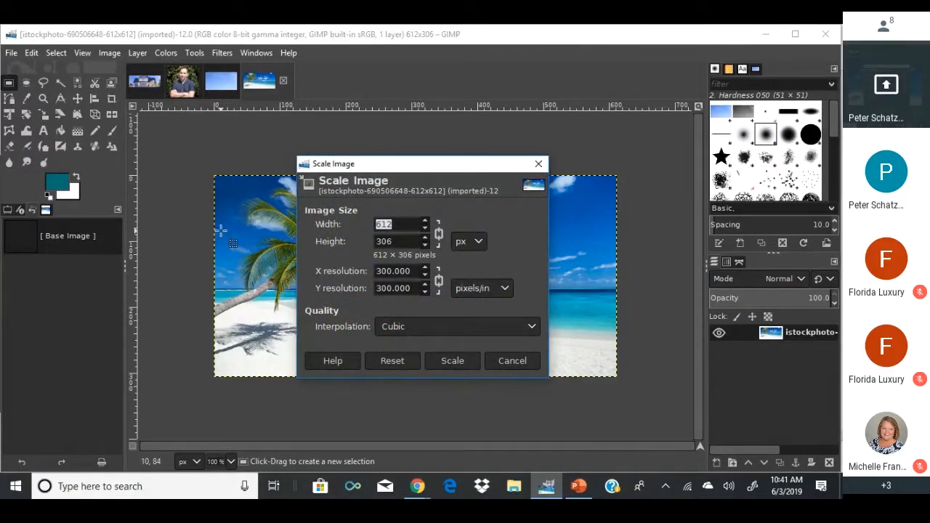
text(820)
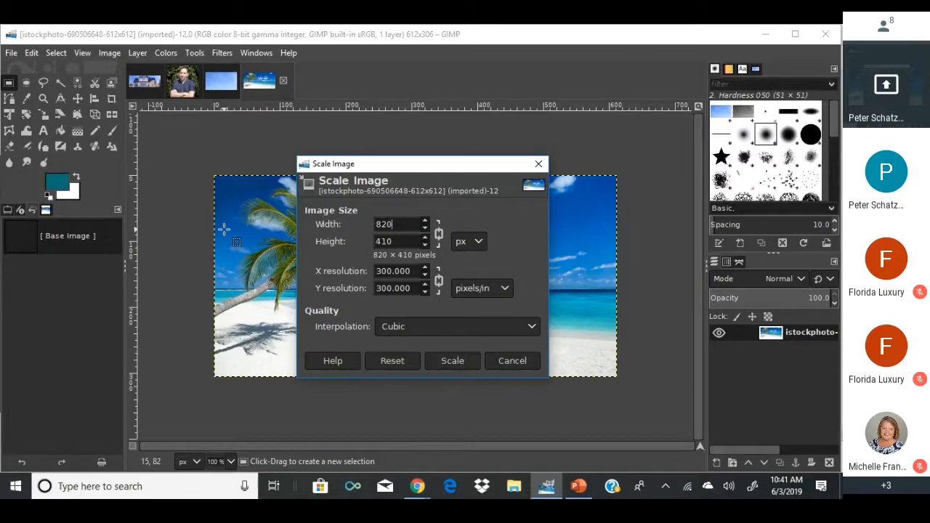
click(451, 361)
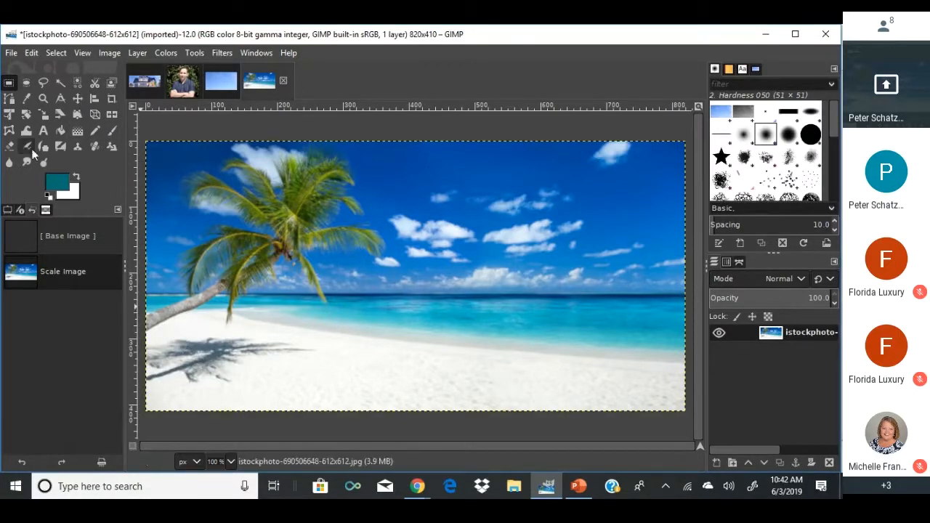
Crop the beach photo to an 820 × 312 strip of palm, sea and sand, redoing the first attempt.
click(111, 98)
drag(146, 154, 698, 363)
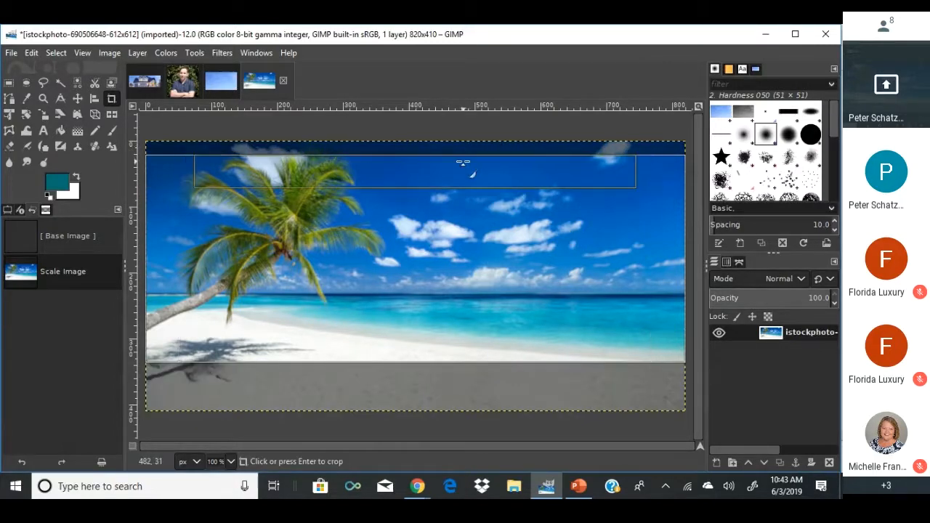
click(463, 164)
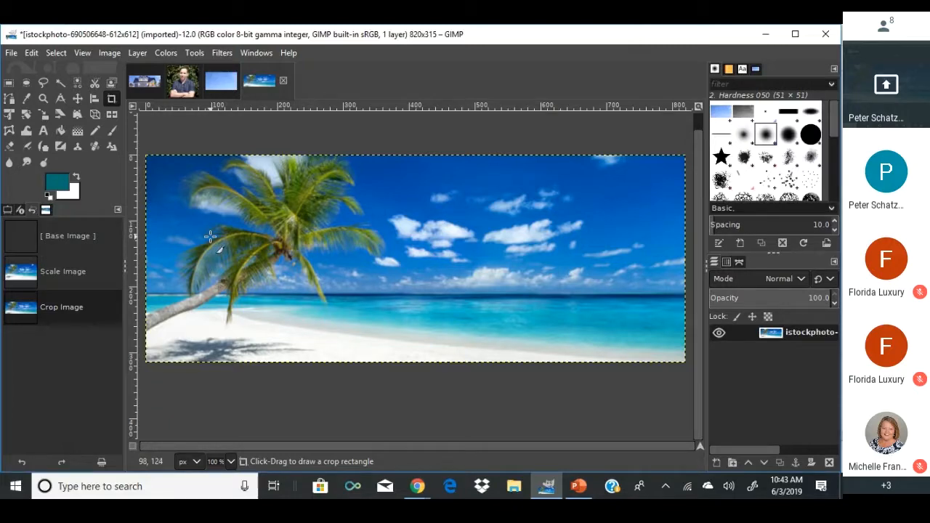
key(ctrl+z)
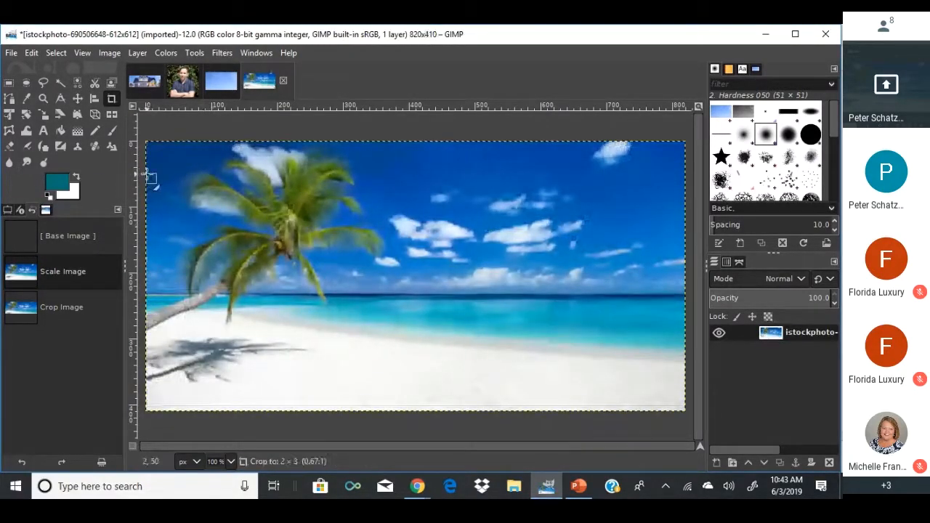
drag(145, 172, 713, 378)
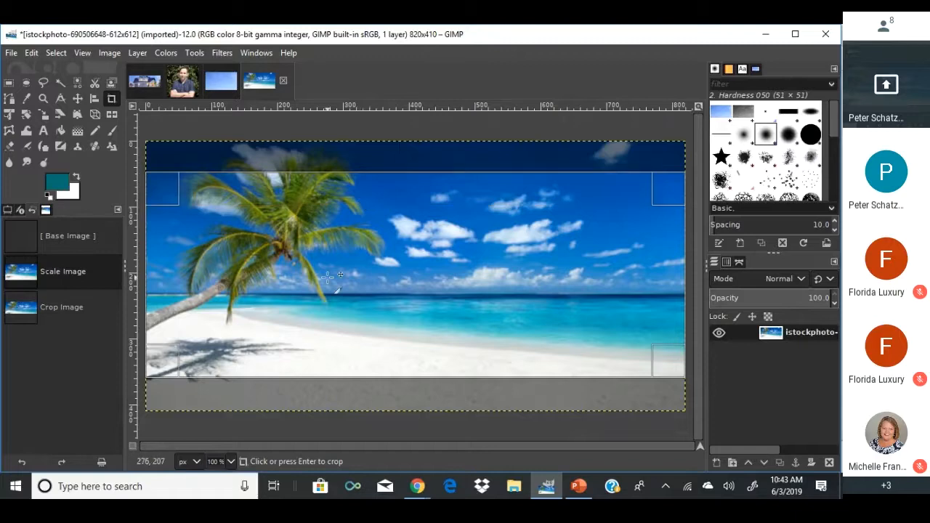
click(328, 276)
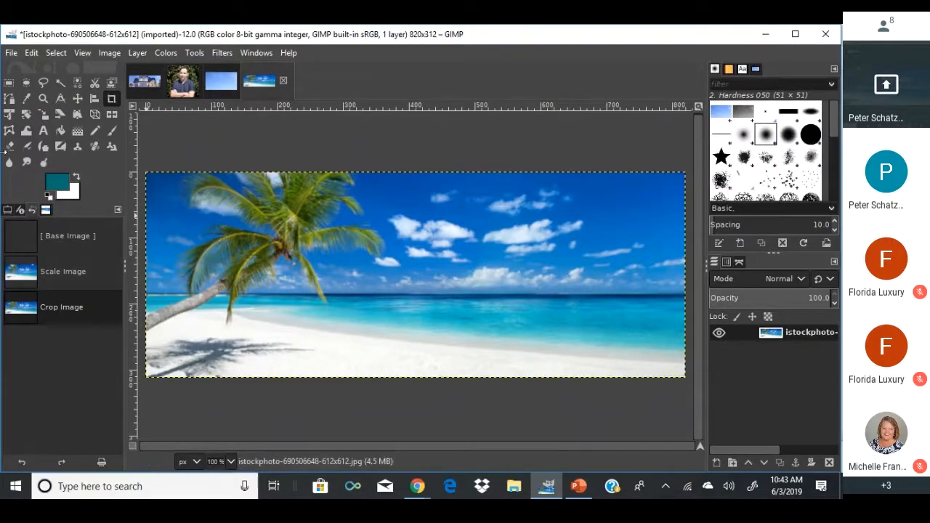
Copy the whole agent portrait and close the house image without saving.
click(190, 85)
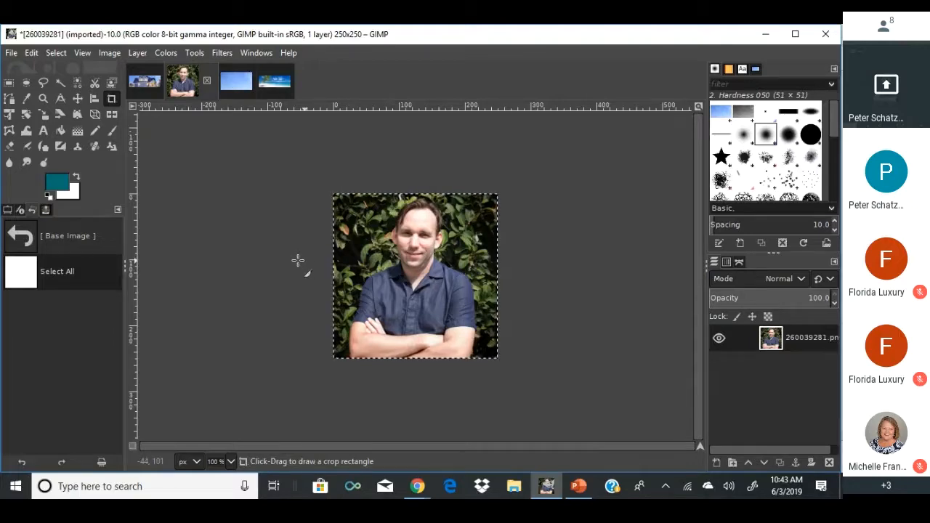
key(ctrl+c)
click(145, 80)
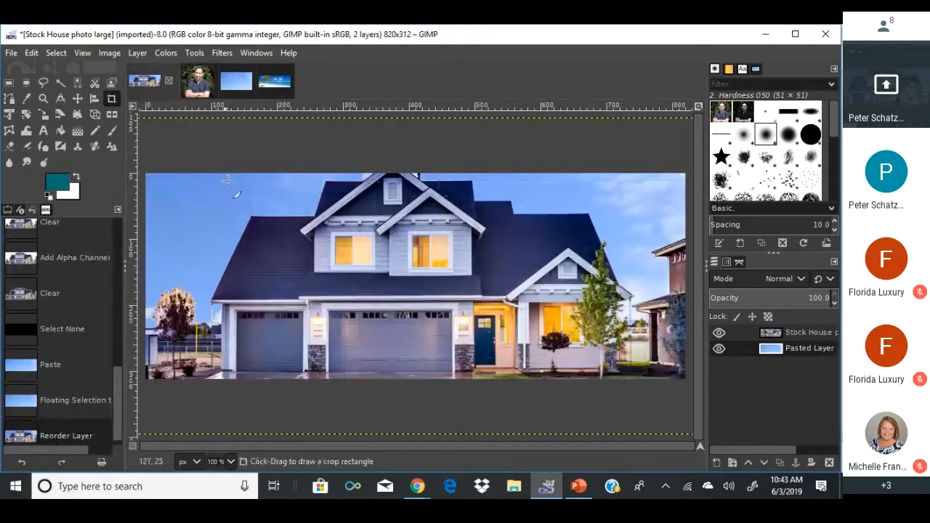
click(168, 80)
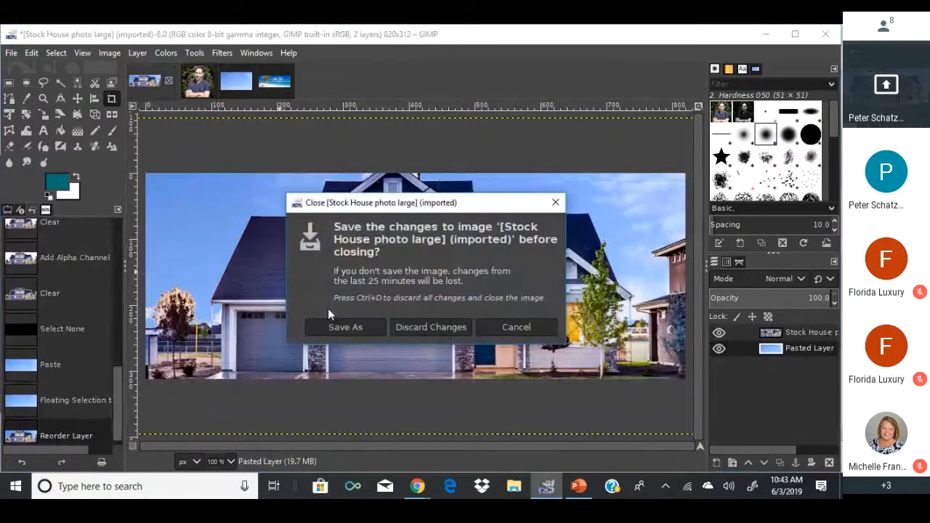
click(406, 327)
Paste the portrait onto the beach, shrink it to about 80 px, and move it lower left.
click(227, 88)
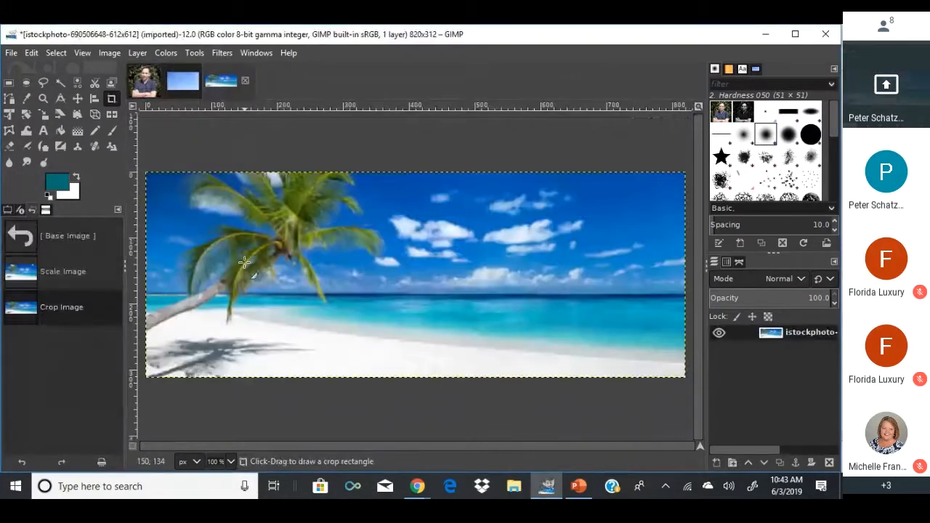
key(ctrl+v)
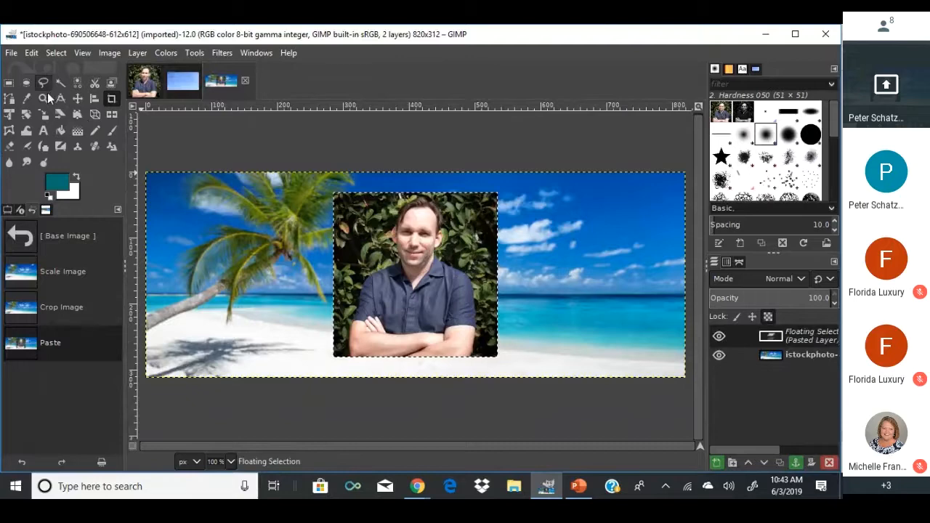
click(43, 114)
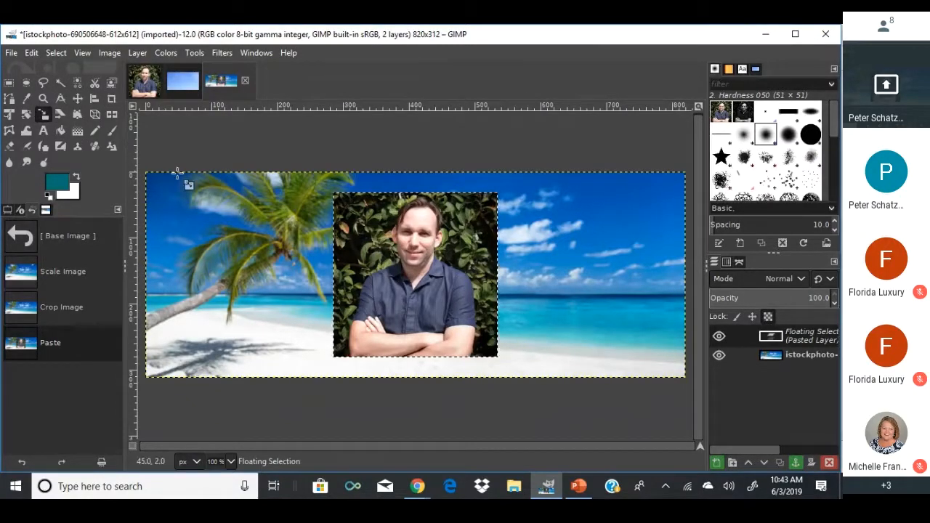
drag(334, 193, 444, 309)
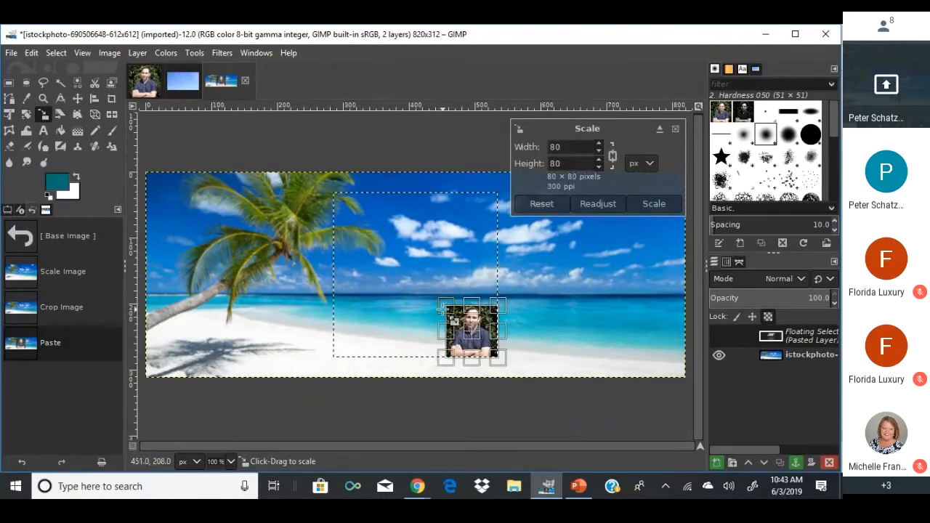
drag(485, 340, 202, 348)
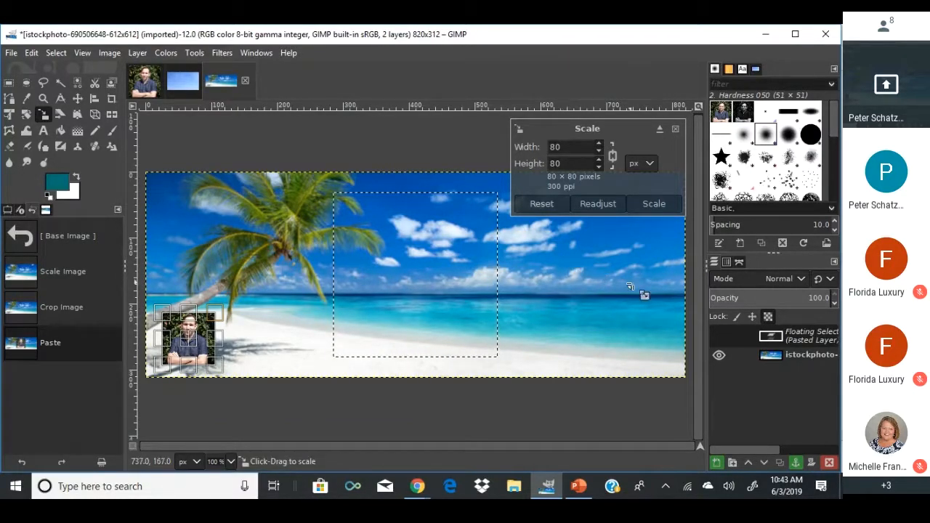
Make the small copy its own layer, clear its contents, and paste the agent photo again.
right_click(776, 343)
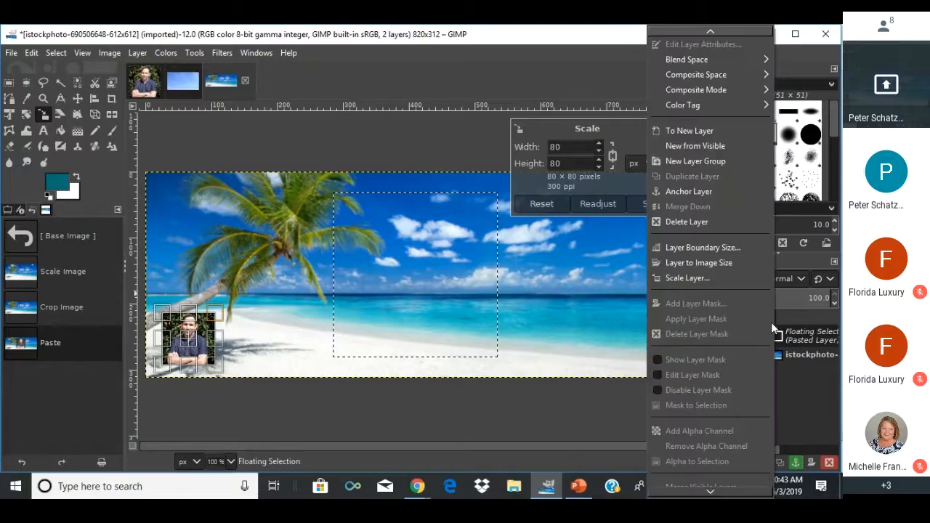
click(693, 129)
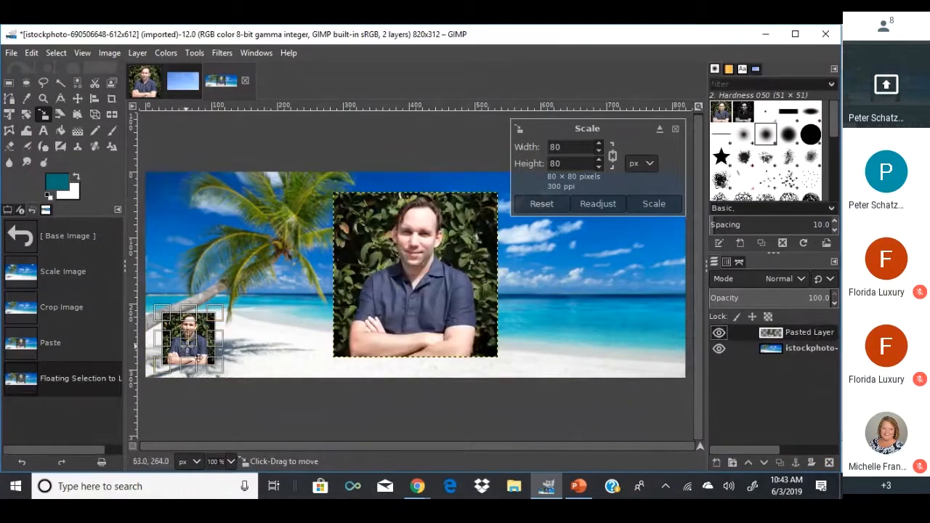
drag(190, 343, 231, 339)
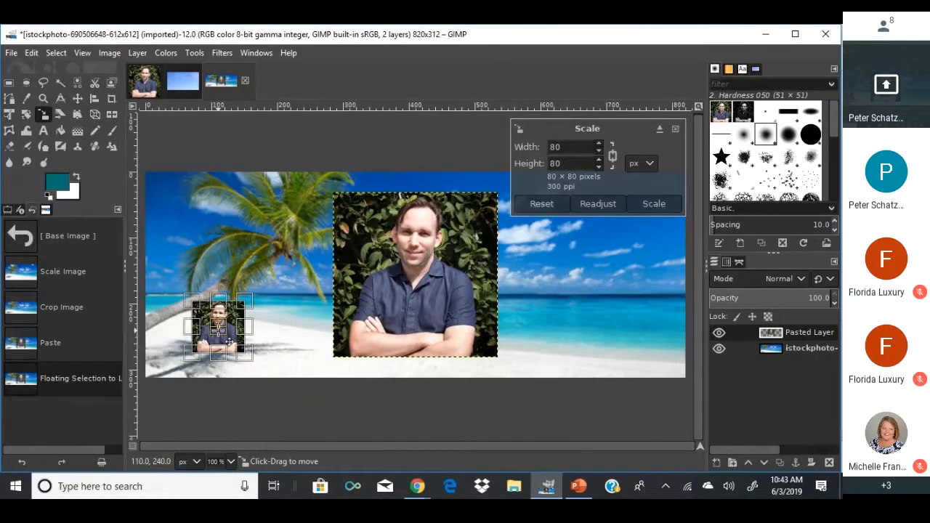
key(Delete)
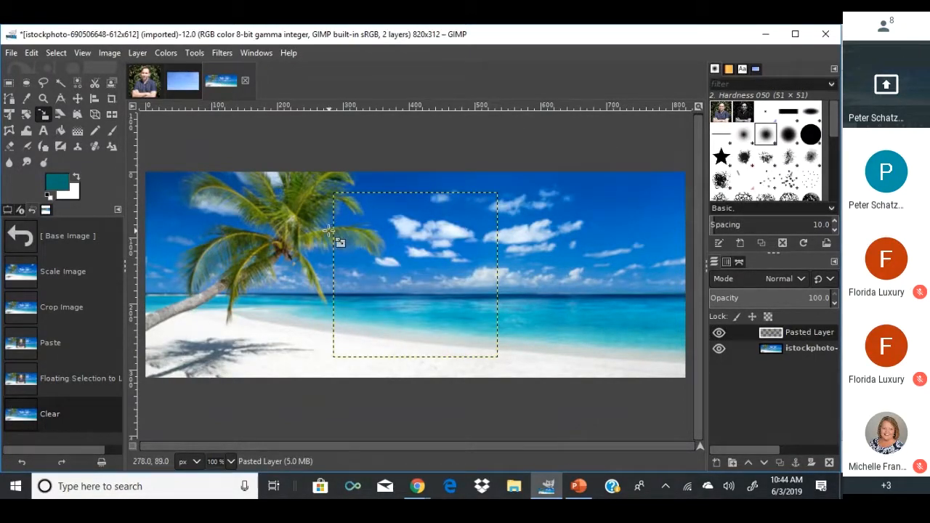
key(ctrl+v)
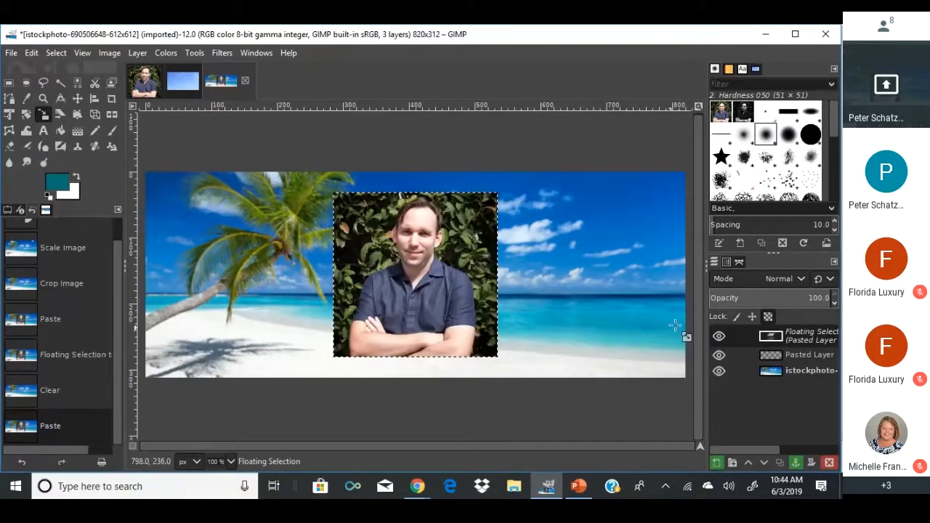
right_click(769, 338)
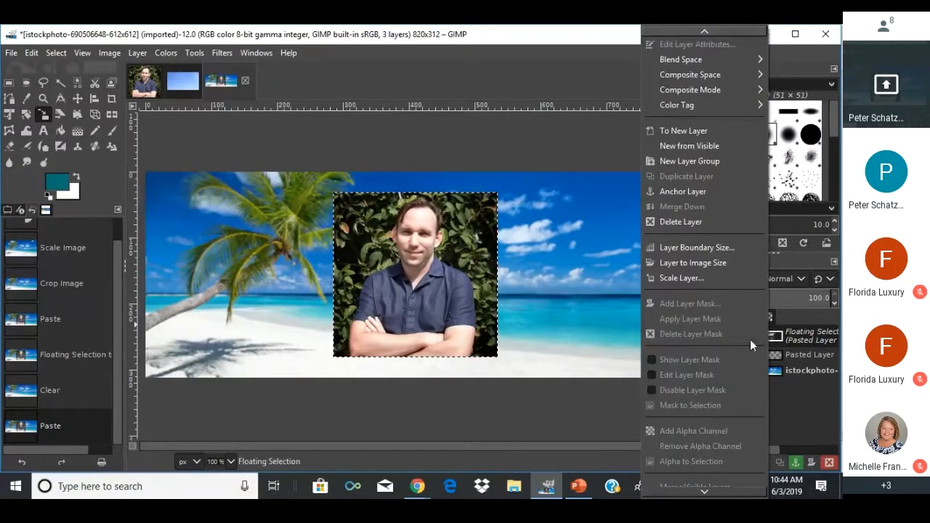
Turn the pasted photo into a new layer, shrink it to about 93 px, and move it lower left.
click(695, 129)
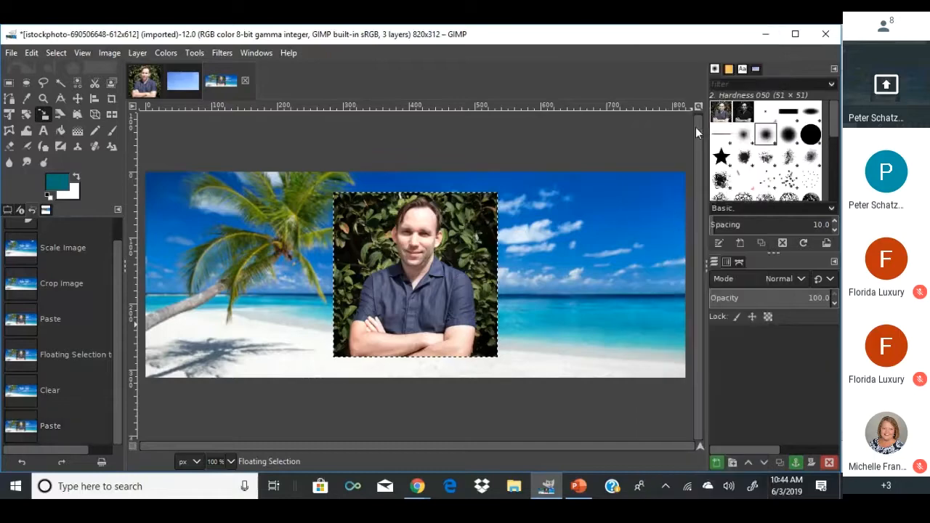
click(342, 199)
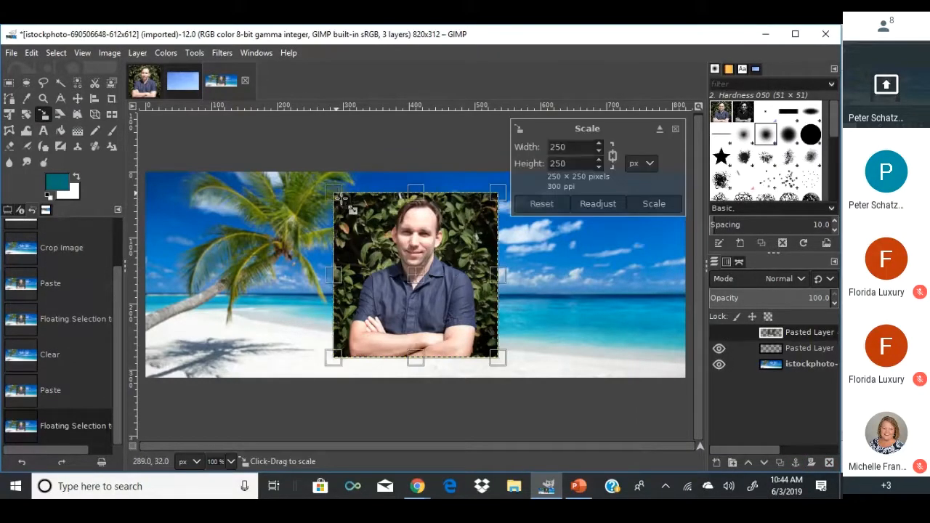
drag(341, 199, 440, 297)
drag(470, 329, 207, 337)
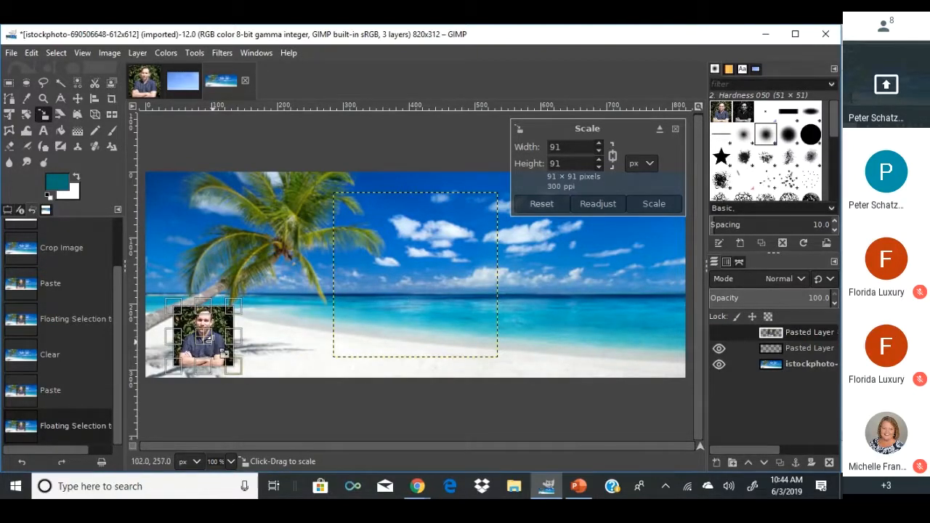
Expand the photo layer to image size, then rescale it to 290×110 at the lower left.
click(142, 57)
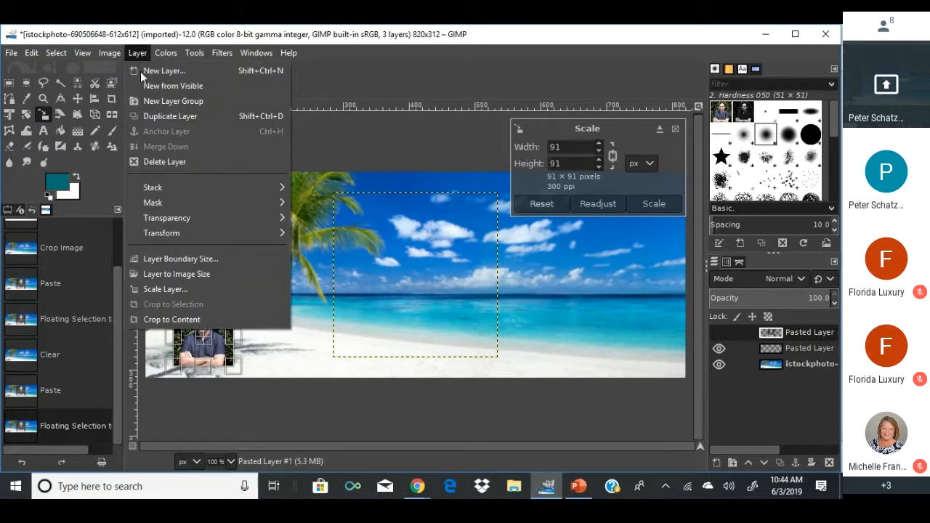
click(157, 274)
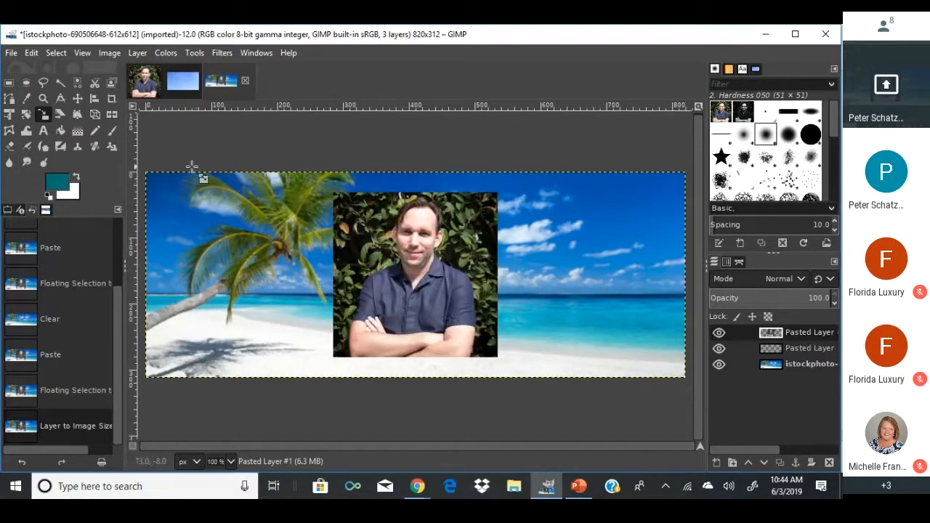
drag(156, 176, 487, 337)
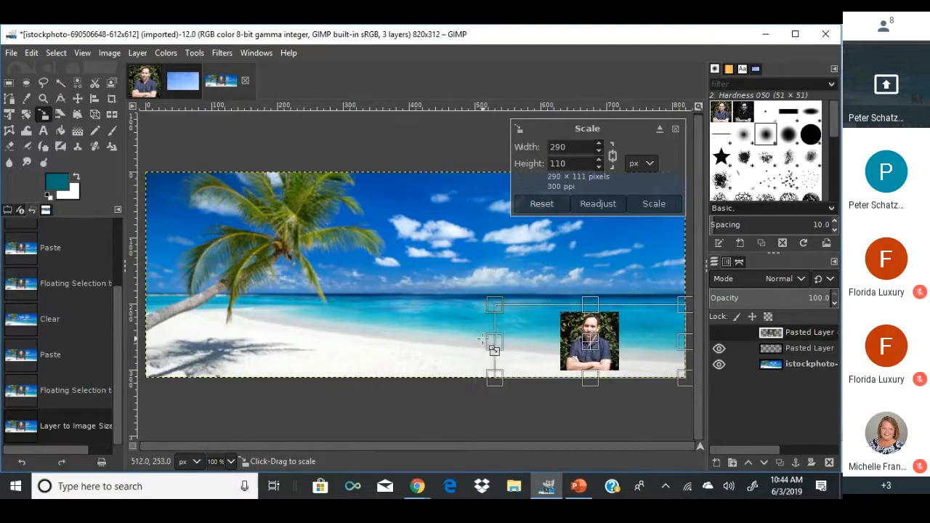
drag(582, 341, 205, 347)
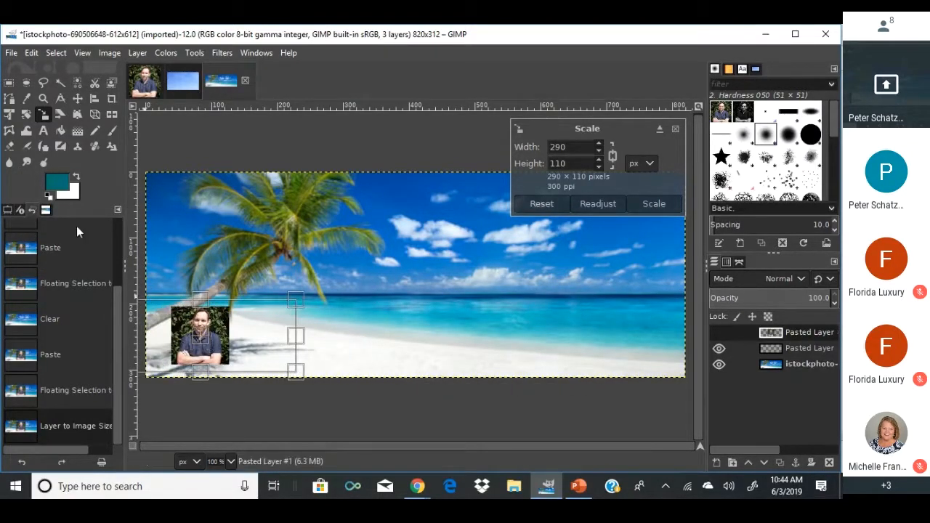
click(26, 81)
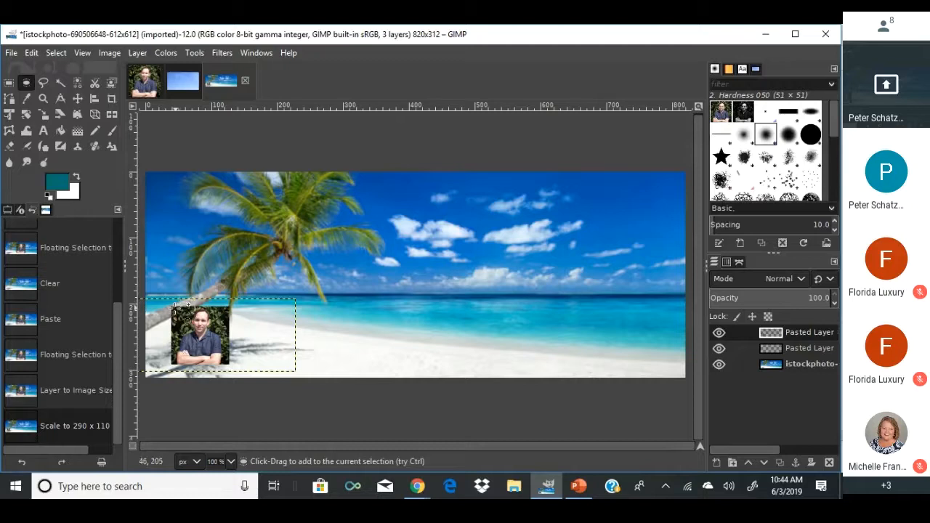
Ellipse-select the face, invert the selection, and delete the corners, undoing a stray rectangle selection.
drag(172, 307, 242, 340)
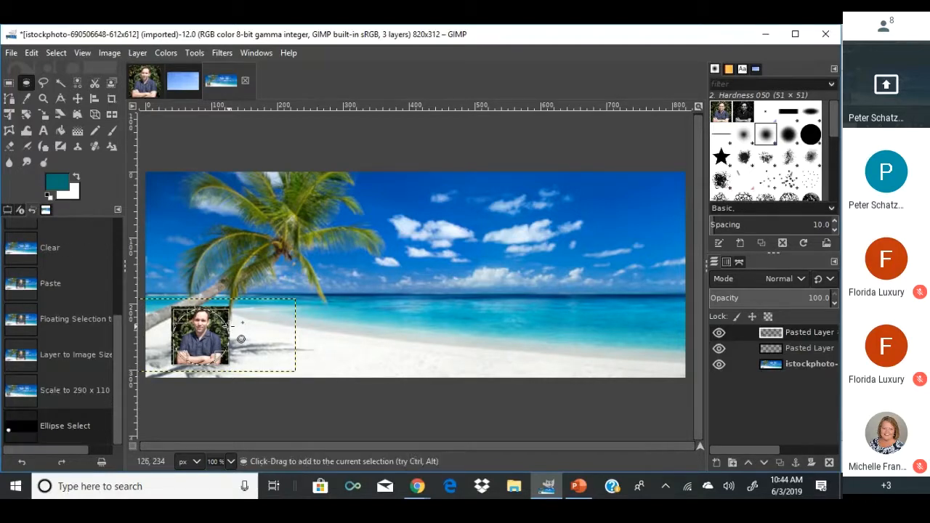
click(105, 53)
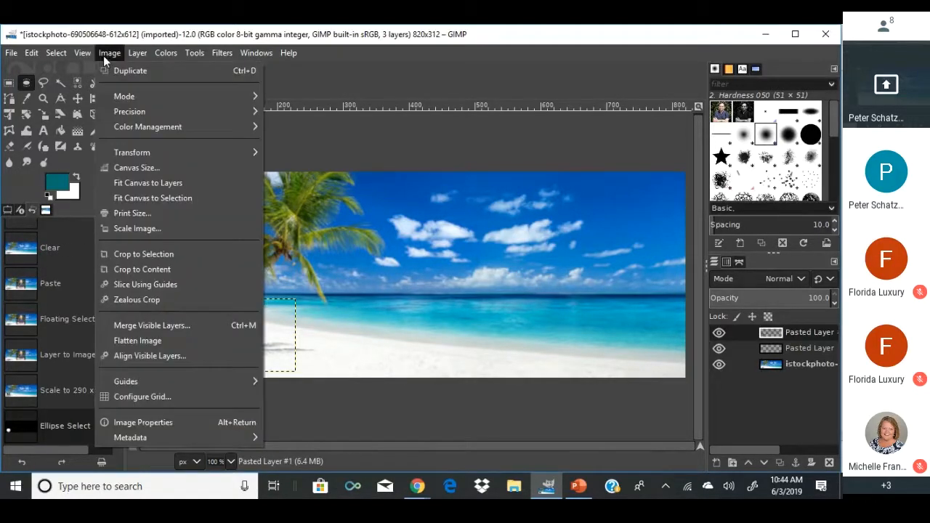
click(120, 51)
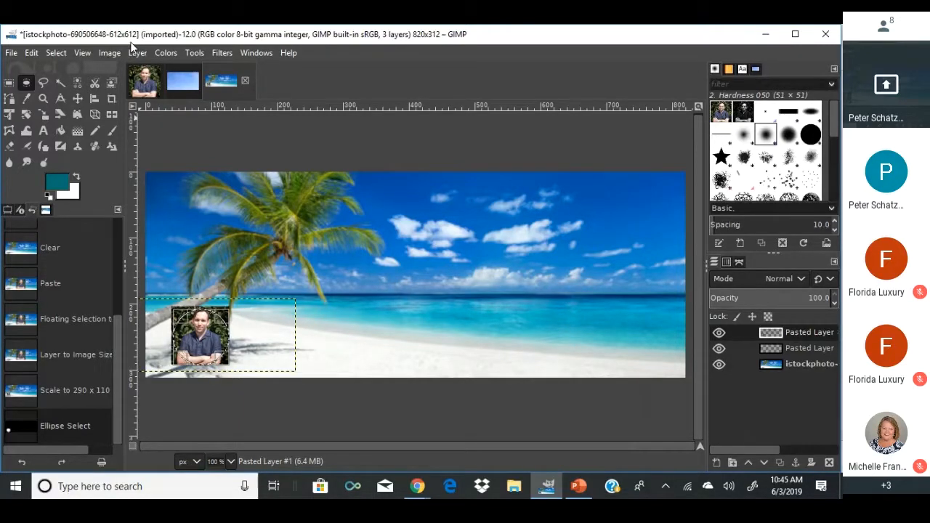
click(53, 51)
click(63, 104)
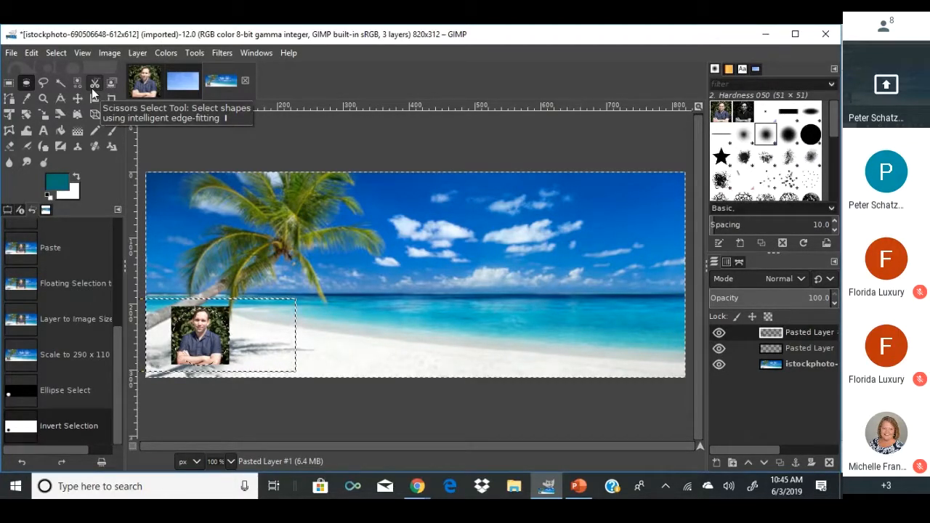
key(Delete)
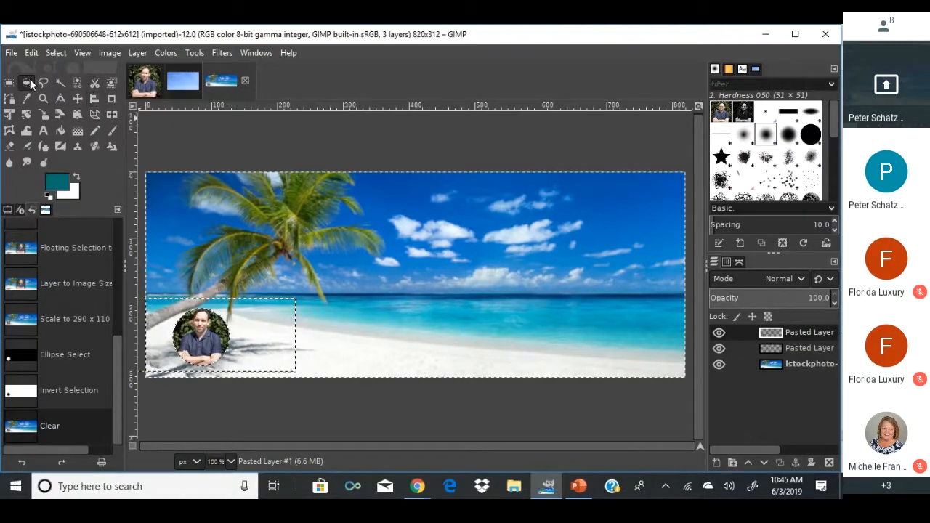
click(9, 82)
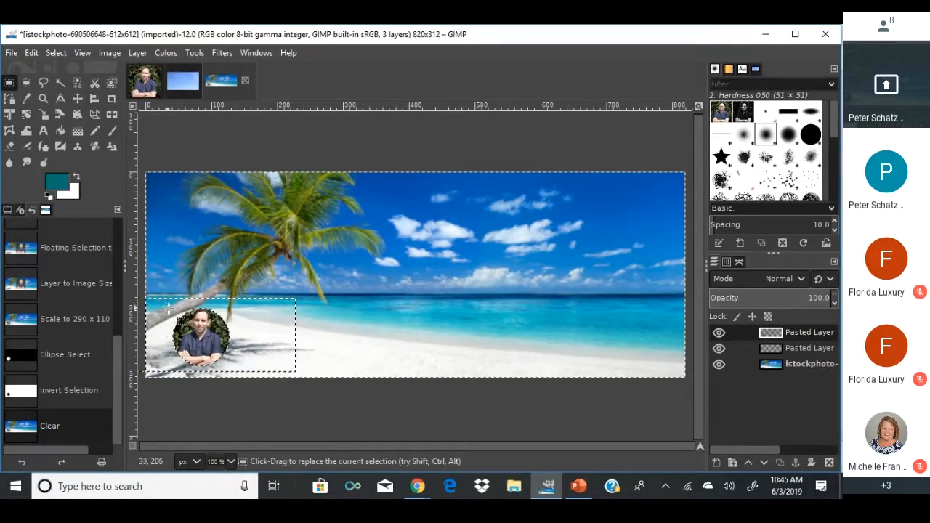
drag(176, 310, 233, 367)
key(ctrl+z)
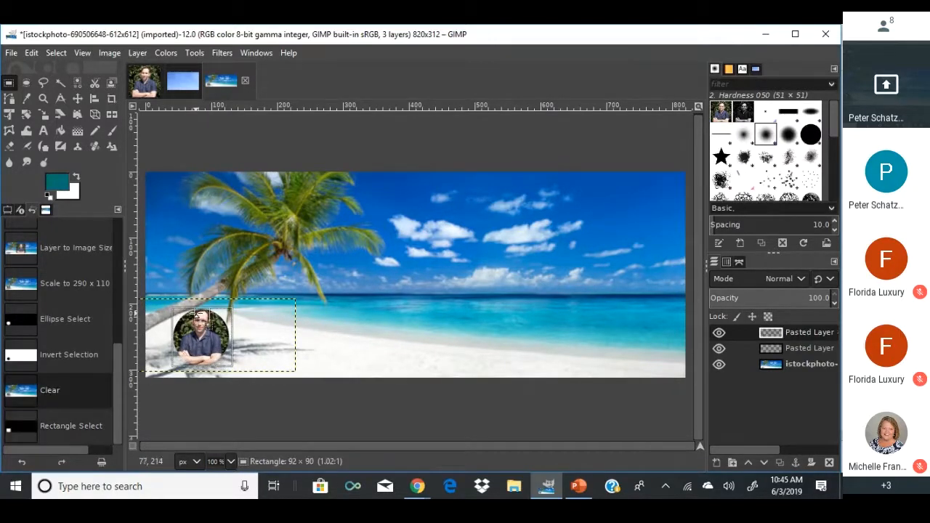
Add guides along the edges of the current selection.
click(110, 53)
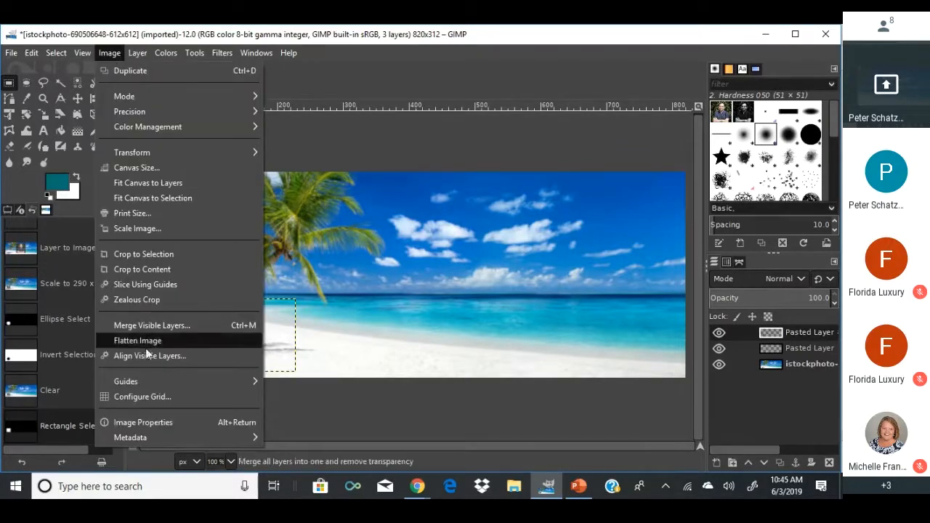
mouse_move(163, 378)
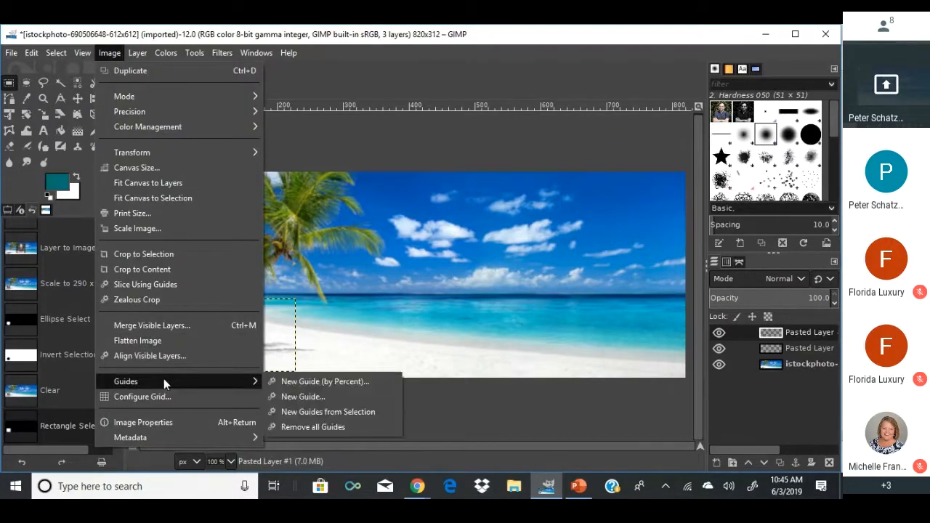
click(313, 411)
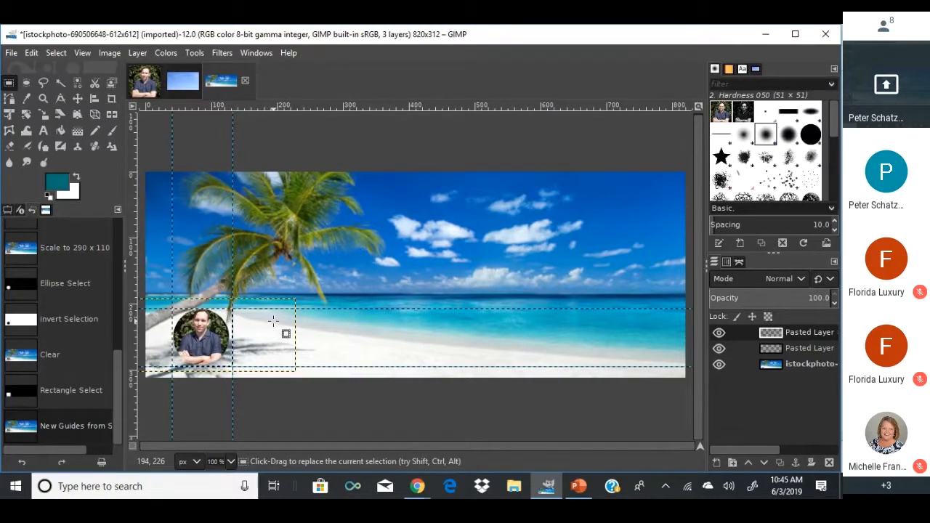
Create a text box right of the headshot with the agent's name, 'Broker', and phone number on three lines.
click(43, 130)
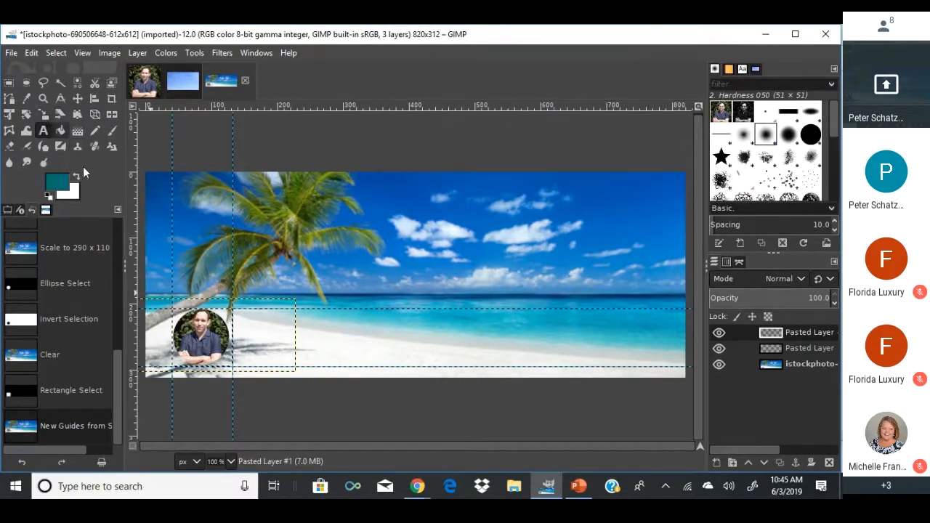
click(231, 306)
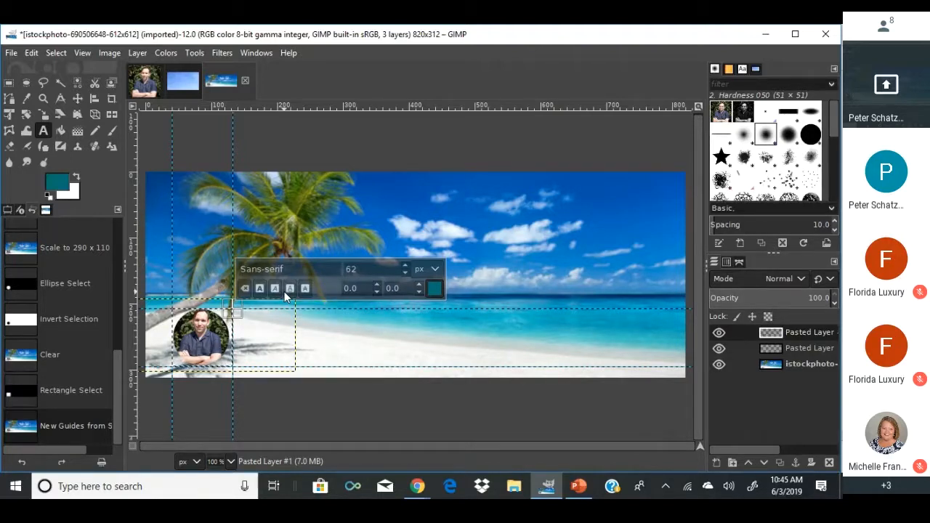
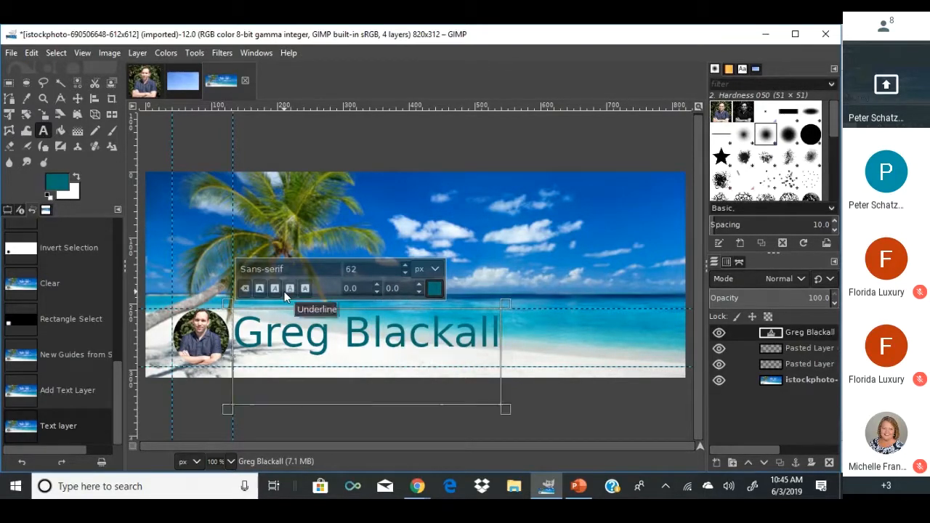
key(Return)
text(Broker)
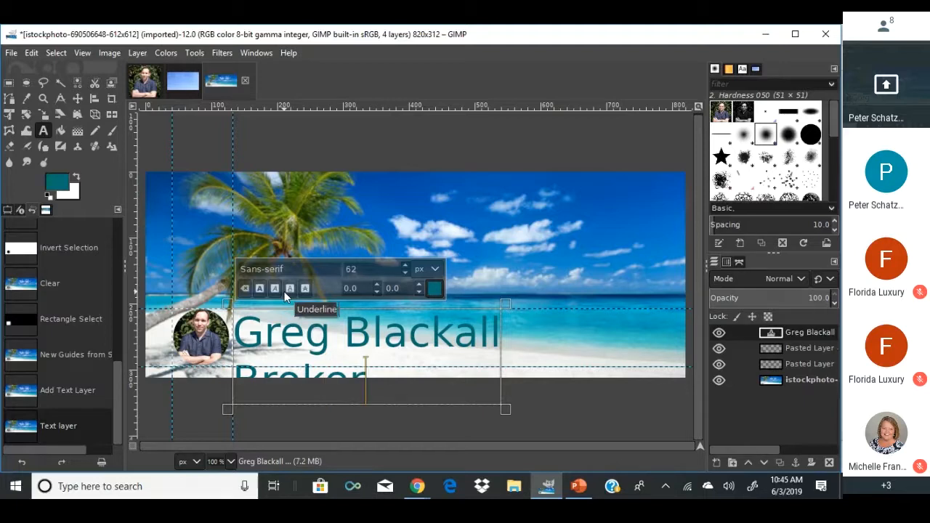
key(Return)
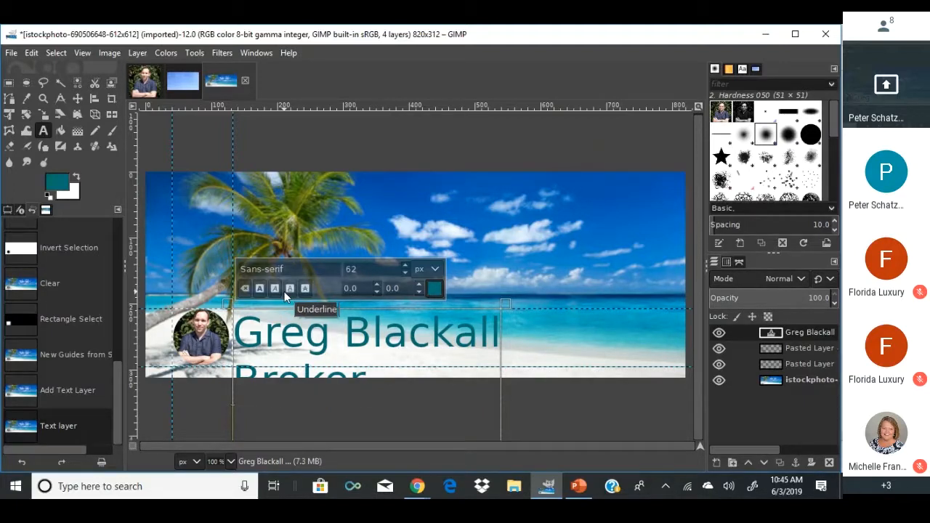
text(727-)
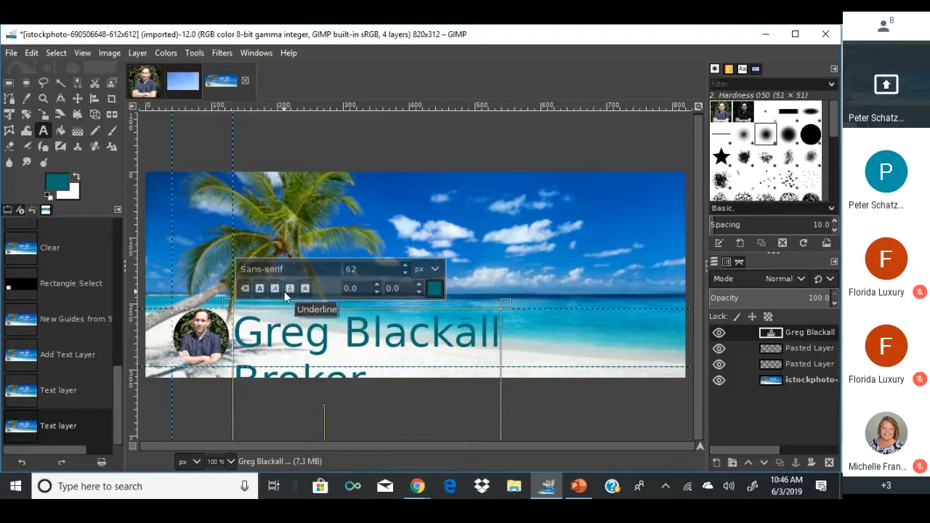
text(555-1212)
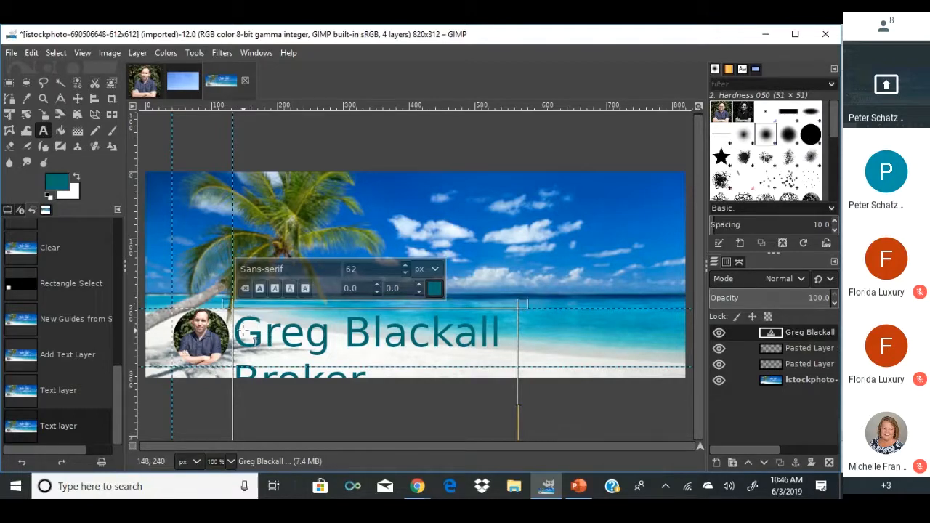
Resize the agent's name line to 30 px.
drag(235, 333, 498, 332)
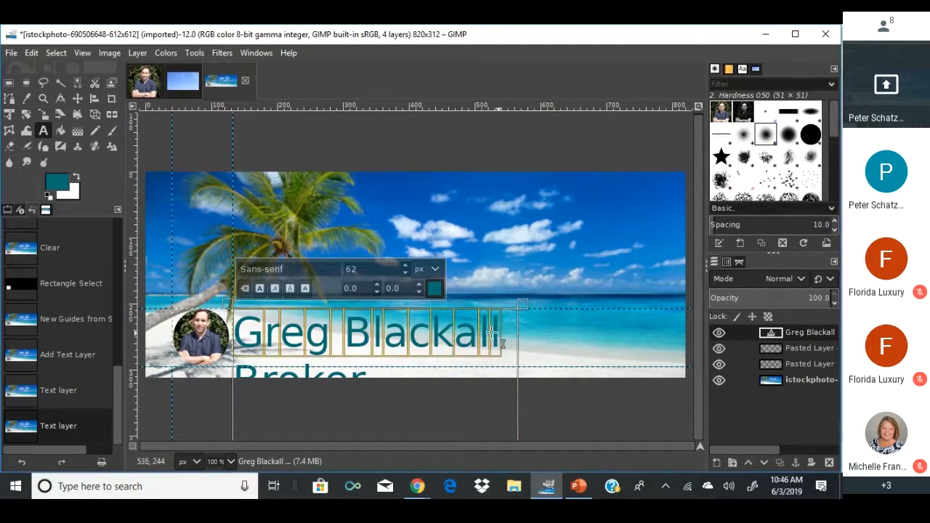
double_click(366, 270)
text(30)
key(Return)
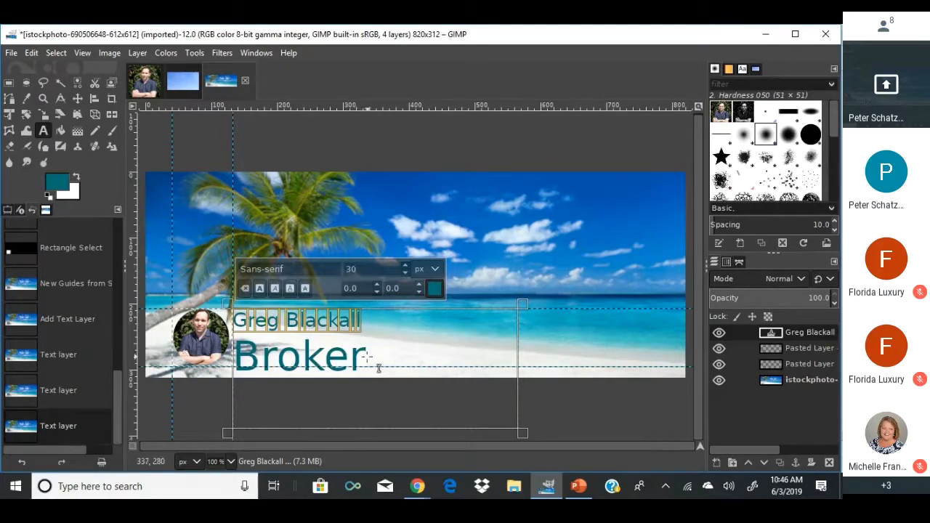
Make 'Broker' italic at 15 px and shrink the phone number line to 15 px.
drag(375, 367, 240, 359)
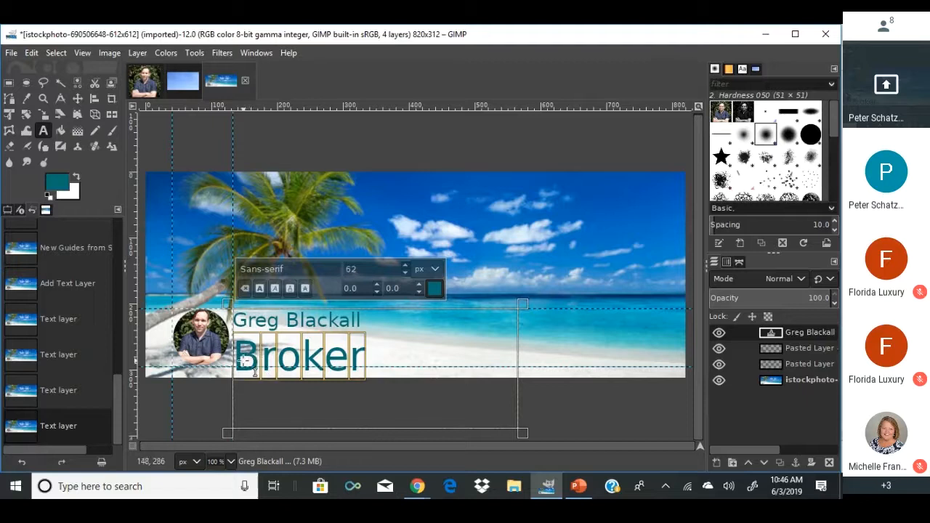
click(276, 289)
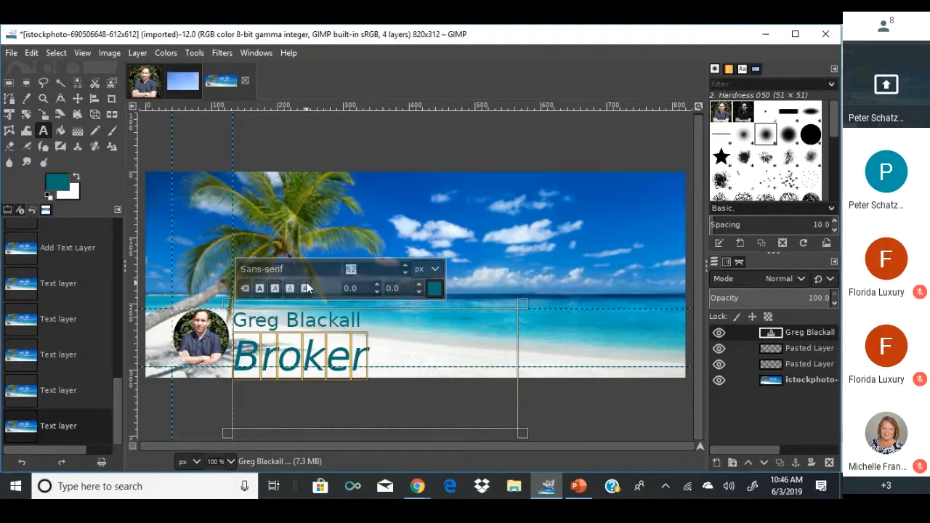
key(Return)
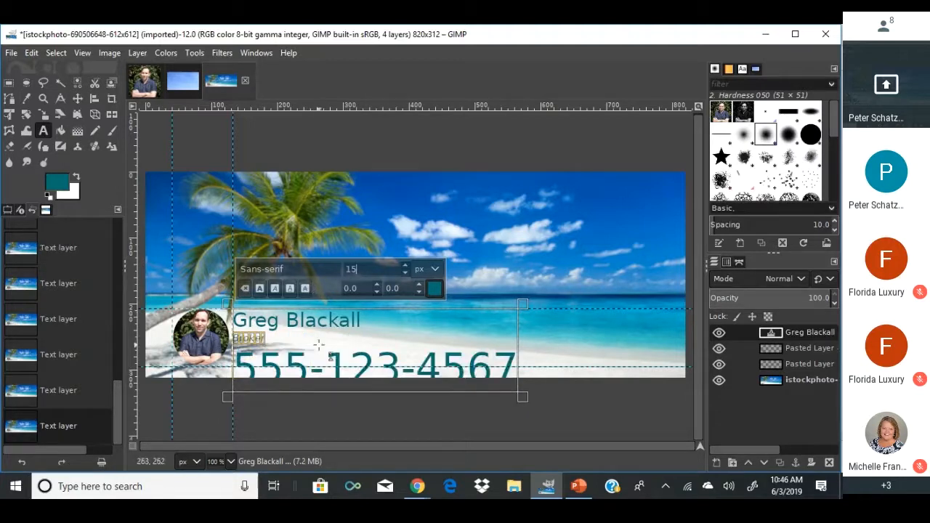
drag(234, 367, 518, 365)
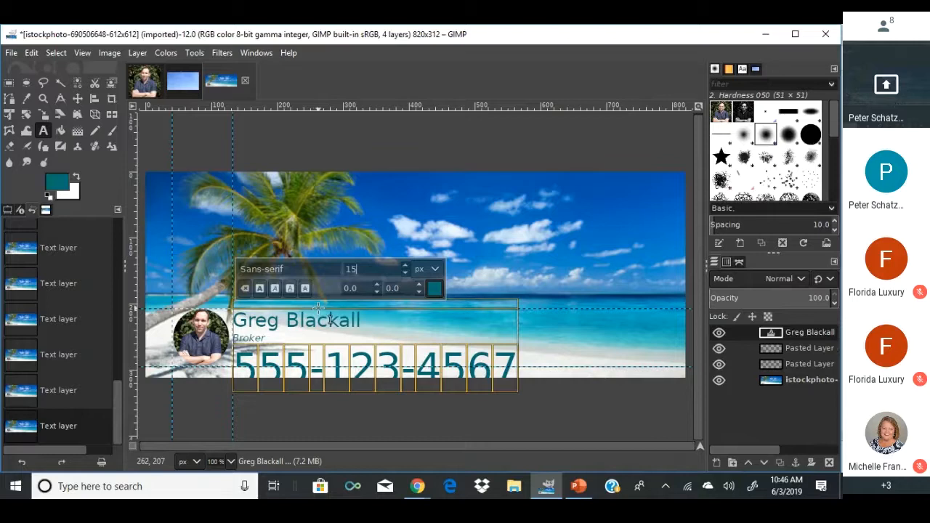
key(Return)
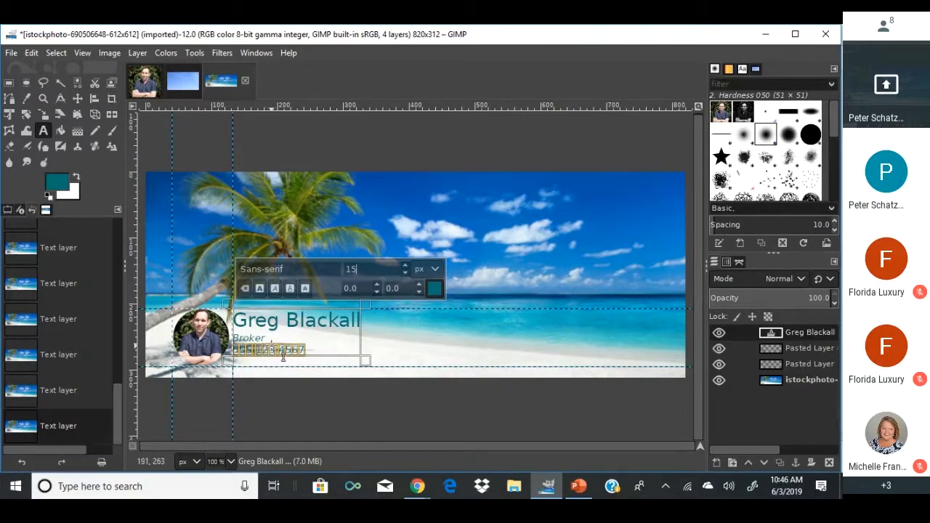
click(380, 329)
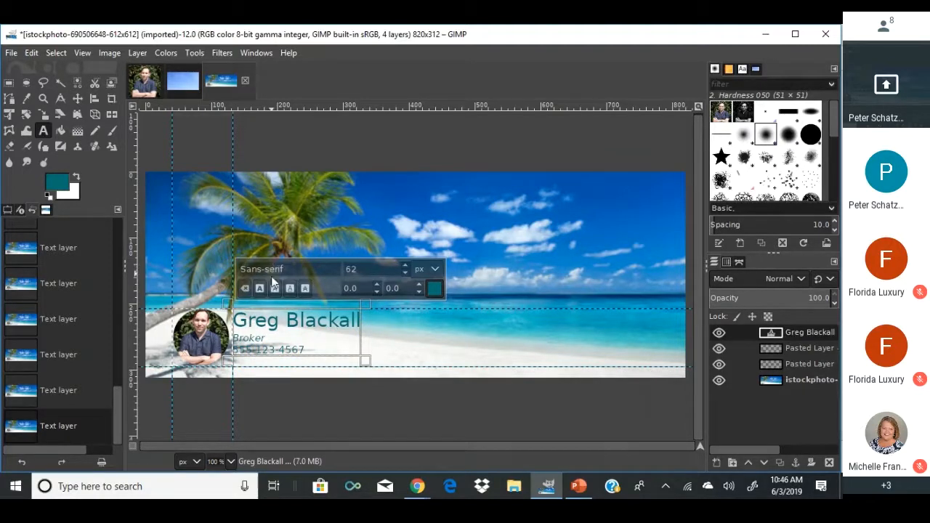
Enlarge the text layer to image size, then try Drop Shadow settings and cancel.
click(136, 53)
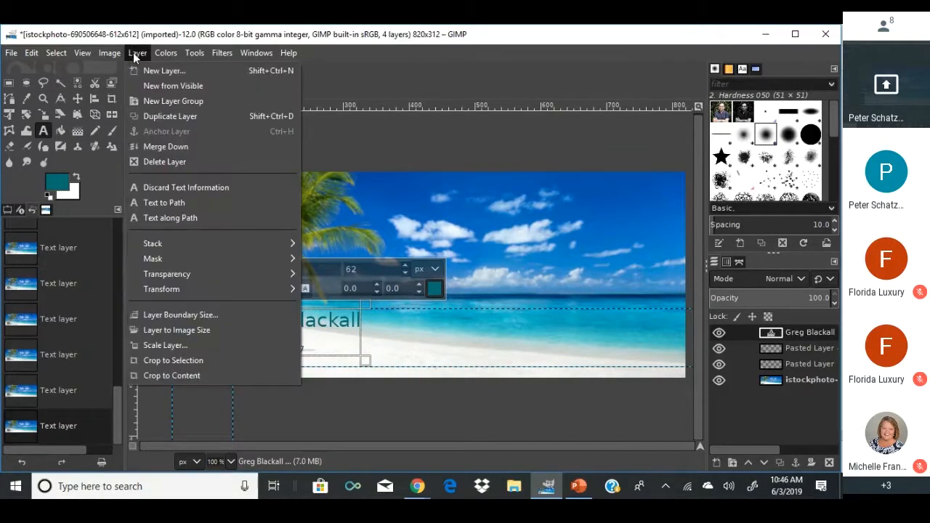
click(166, 331)
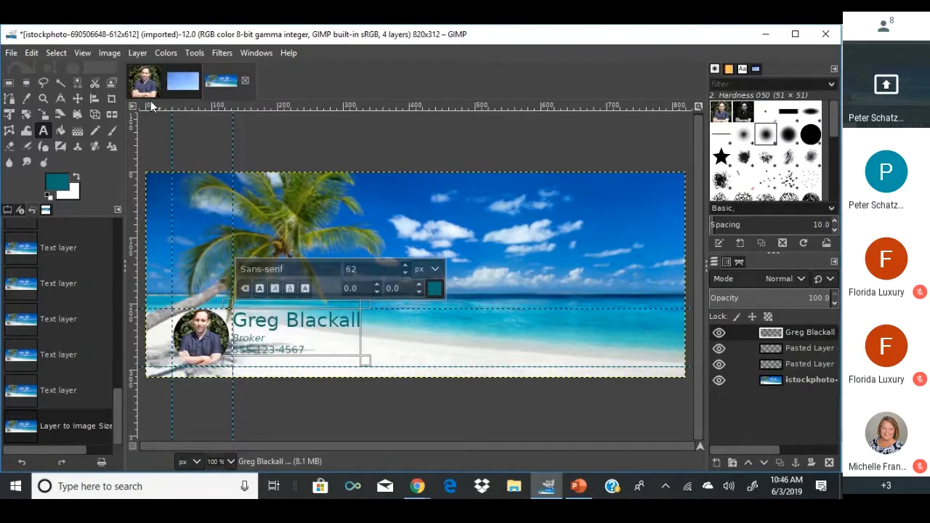
click(194, 53)
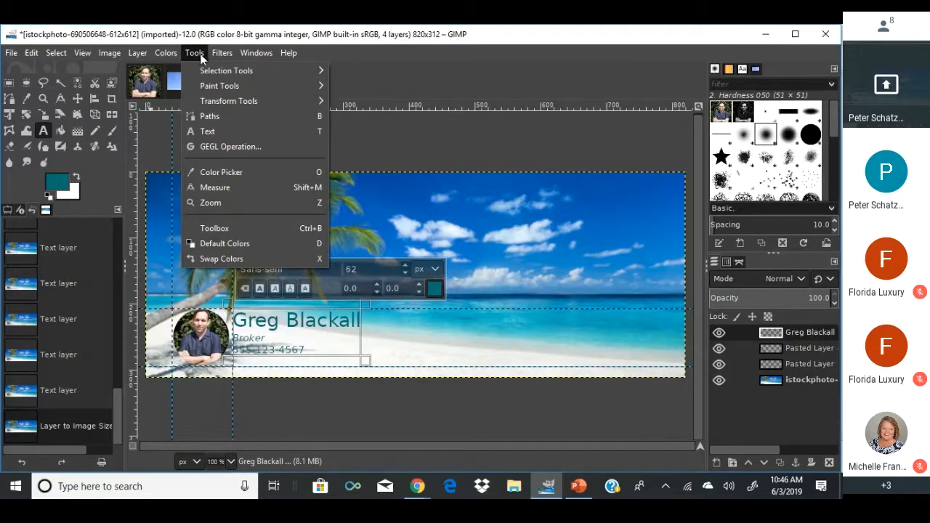
mouse_move(218, 53)
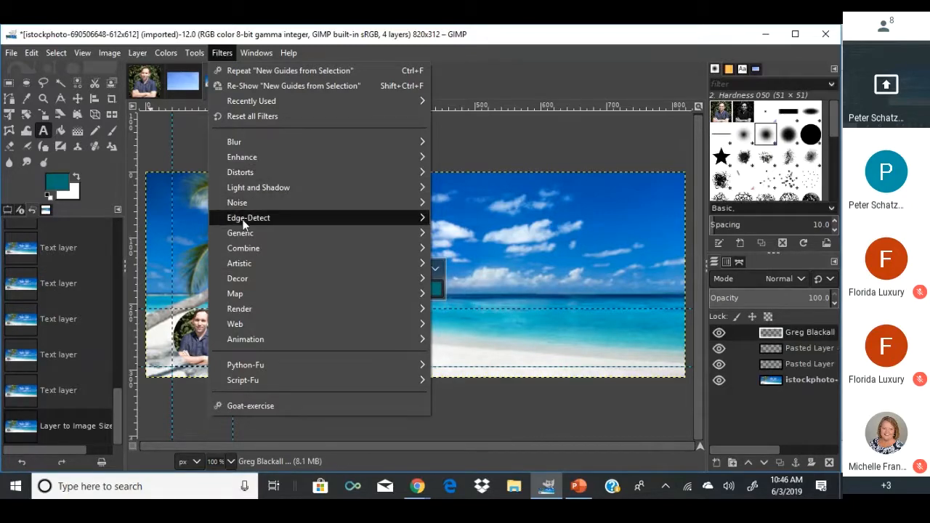
mouse_move(352, 189)
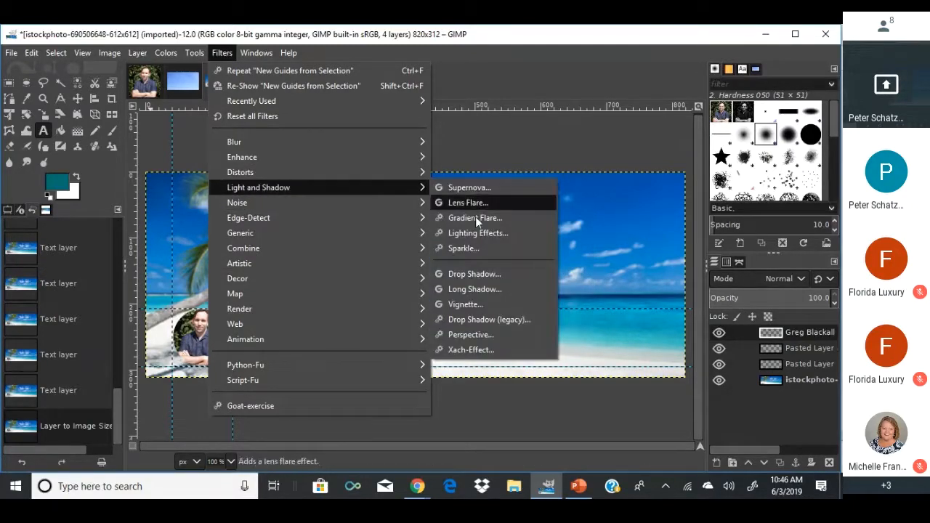
click(462, 274)
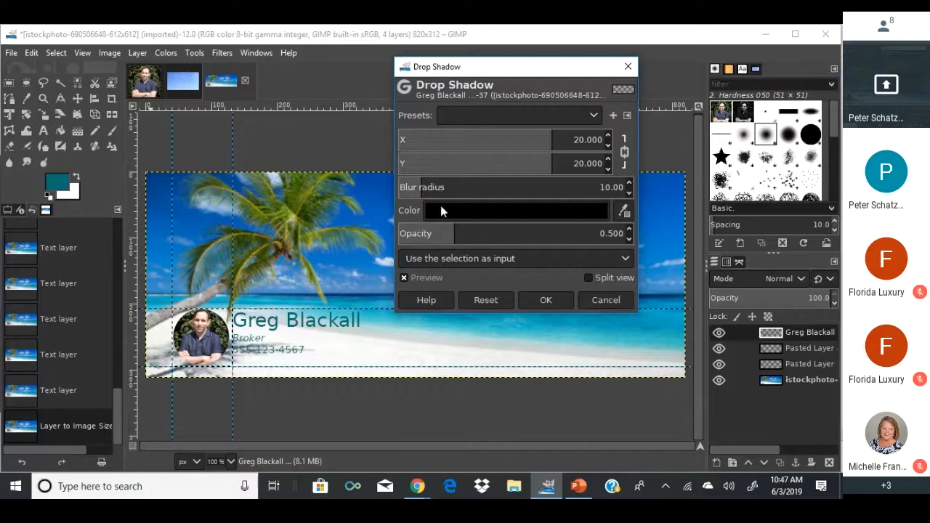
drag(420, 188, 309, 206)
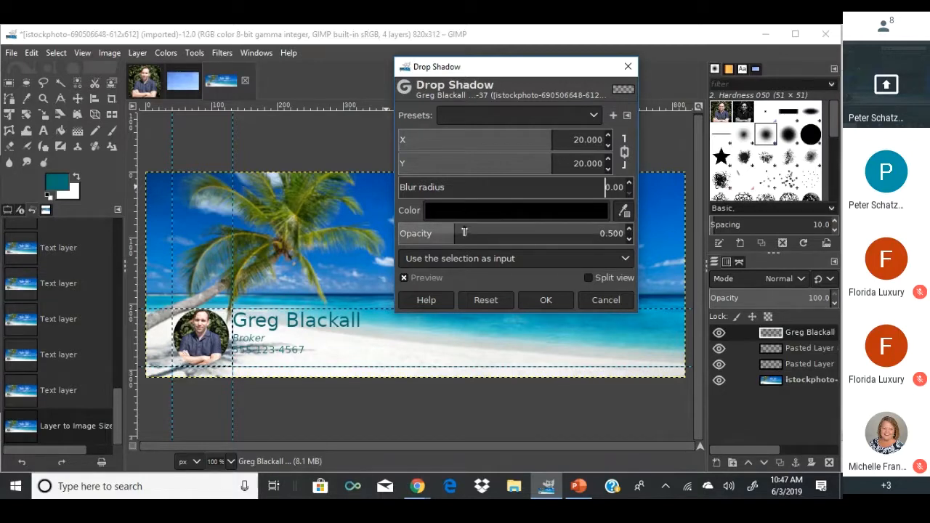
drag(560, 138, 416, 154)
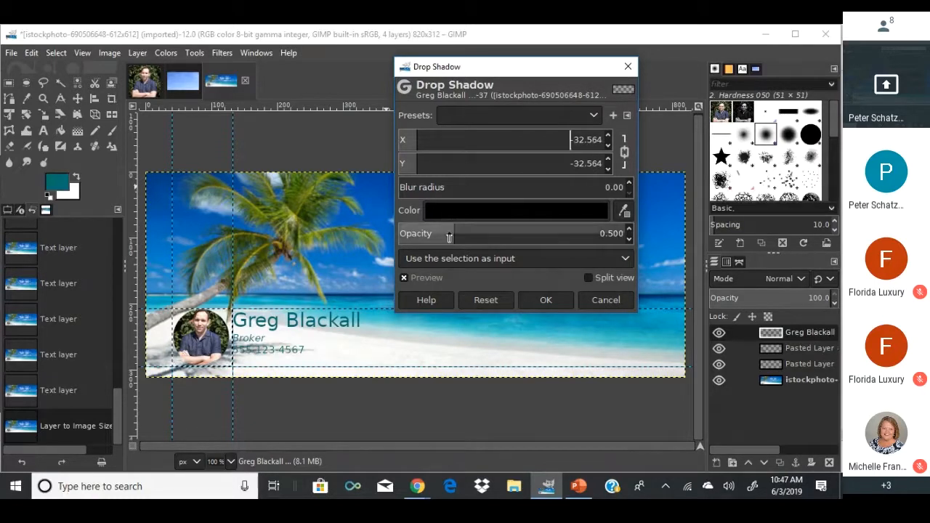
drag(453, 231, 649, 211)
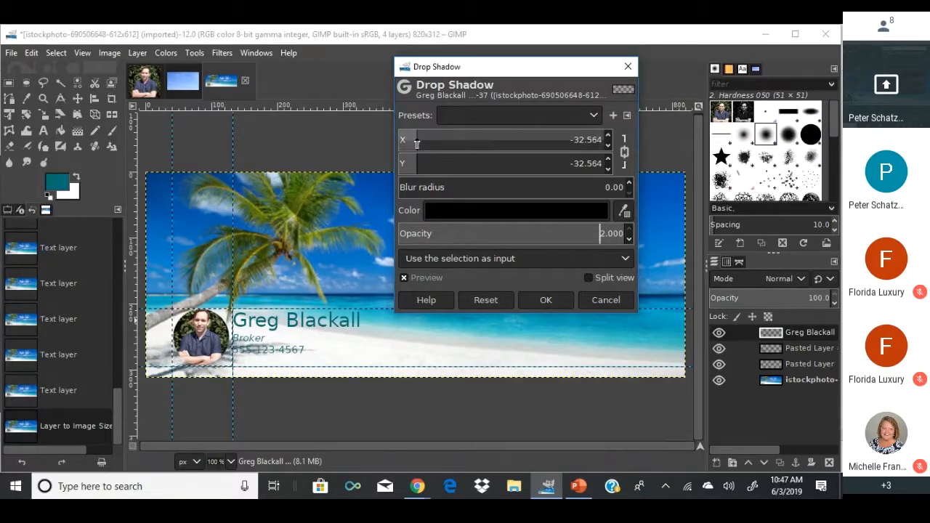
drag(417, 144, 509, 146)
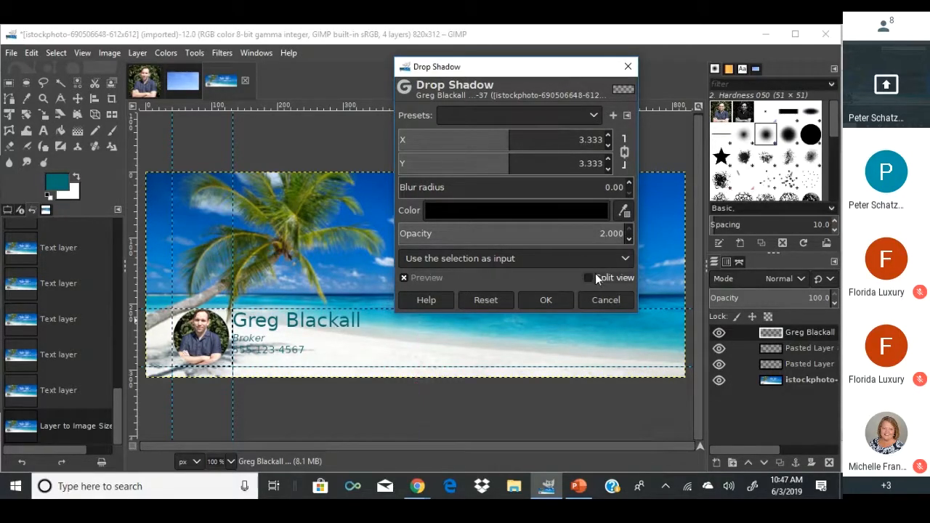
click(604, 304)
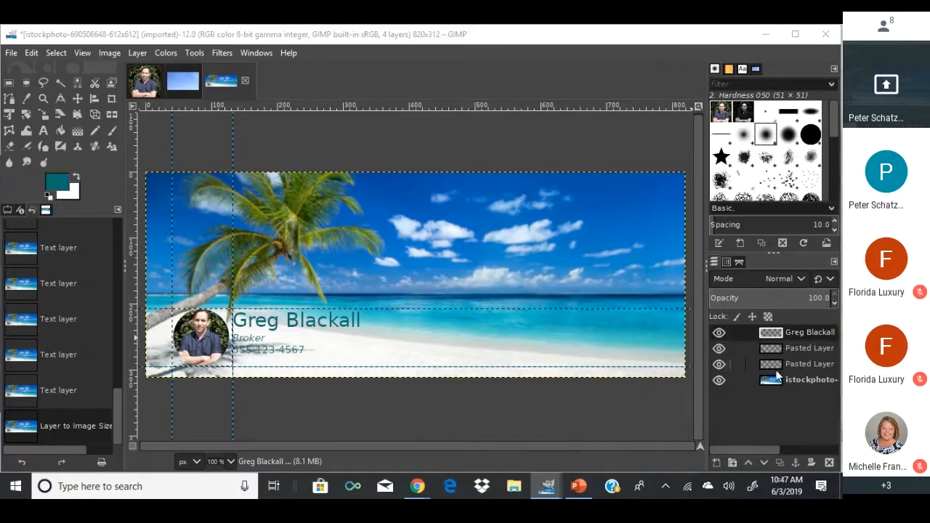
Apply a black Drop Shadow with blur 0 and X/Y offset −18.462 to the text.
click(221, 53)
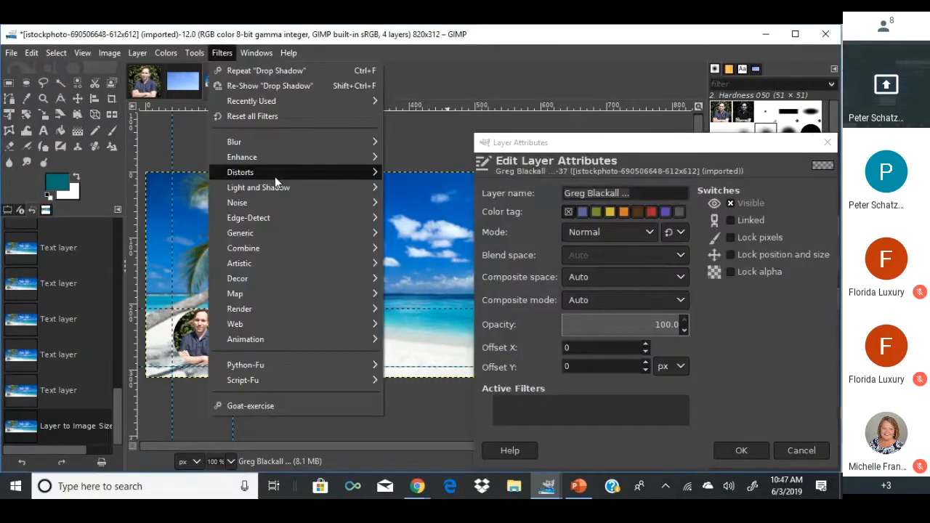
mouse_move(342, 183)
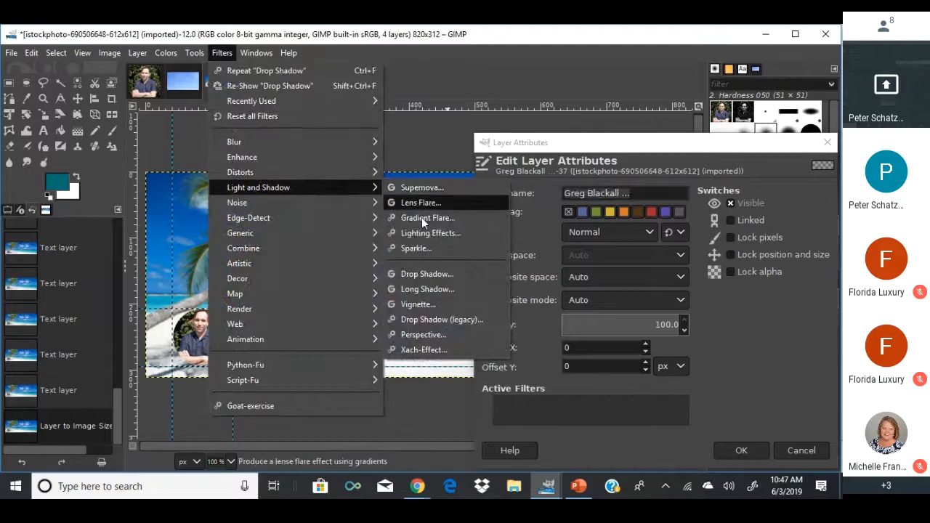
click(426, 274)
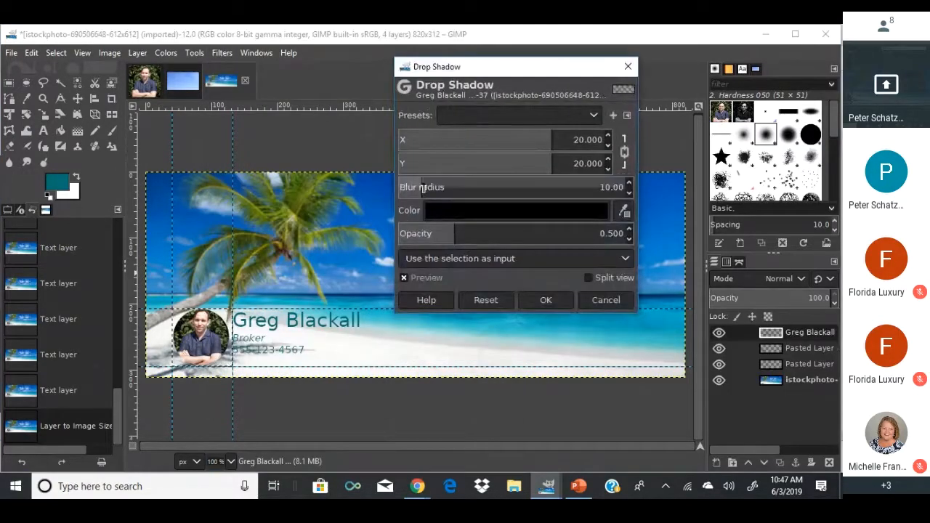
drag(472, 193, 438, 196)
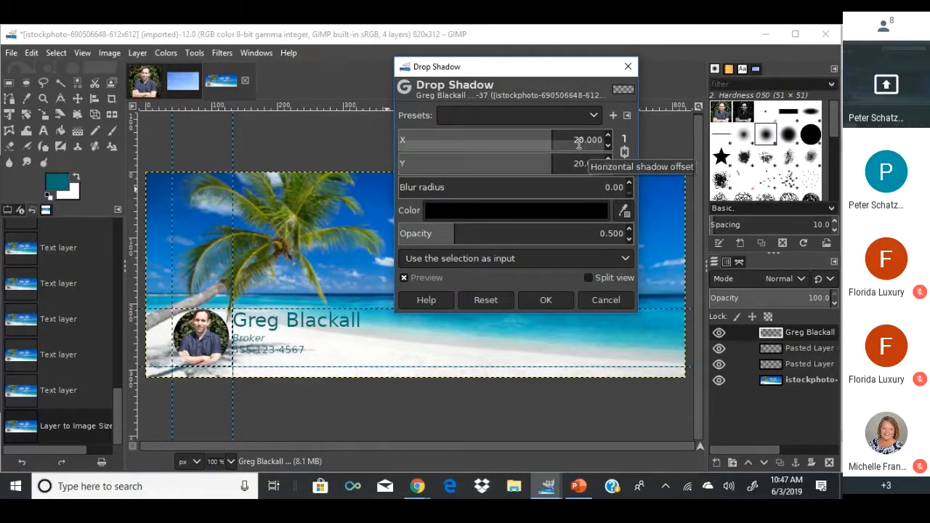
click(557, 141)
drag(556, 141, 454, 160)
click(477, 212)
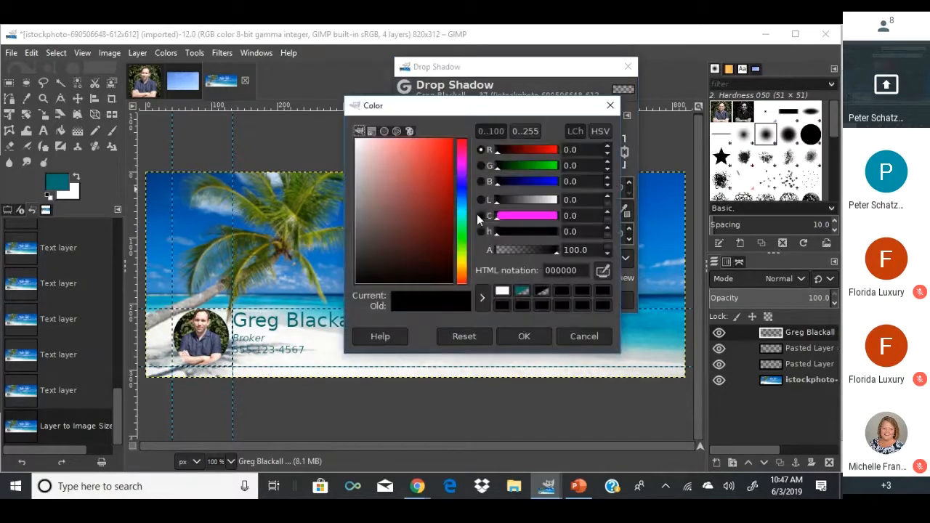
click(520, 337)
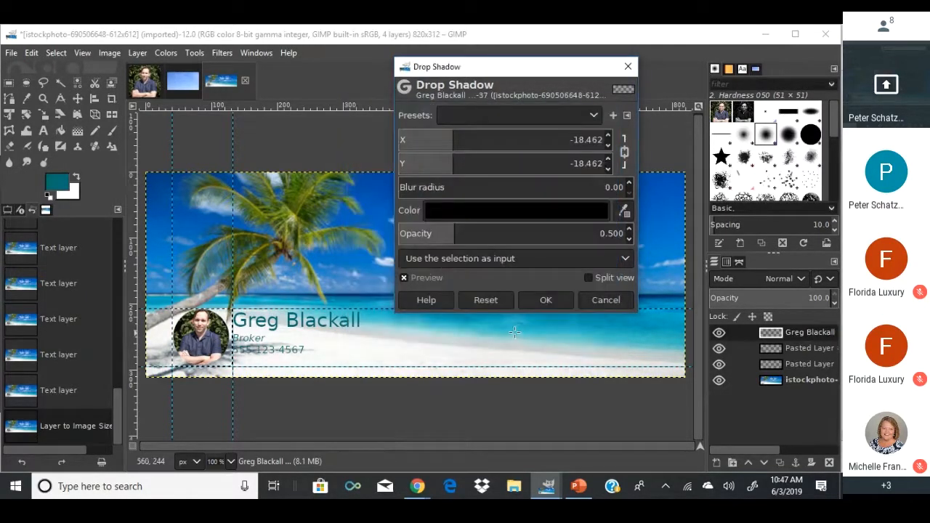
double_click(730, 350)
click(795, 450)
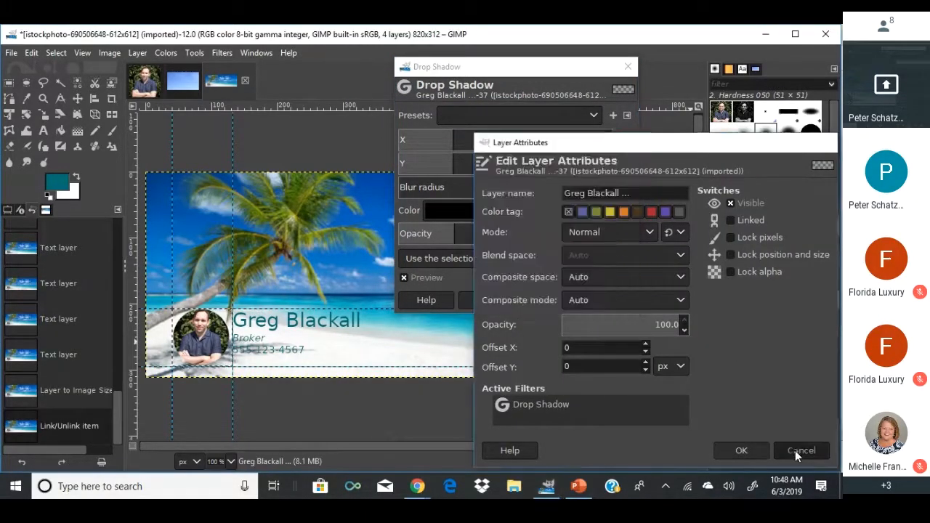
click(546, 299)
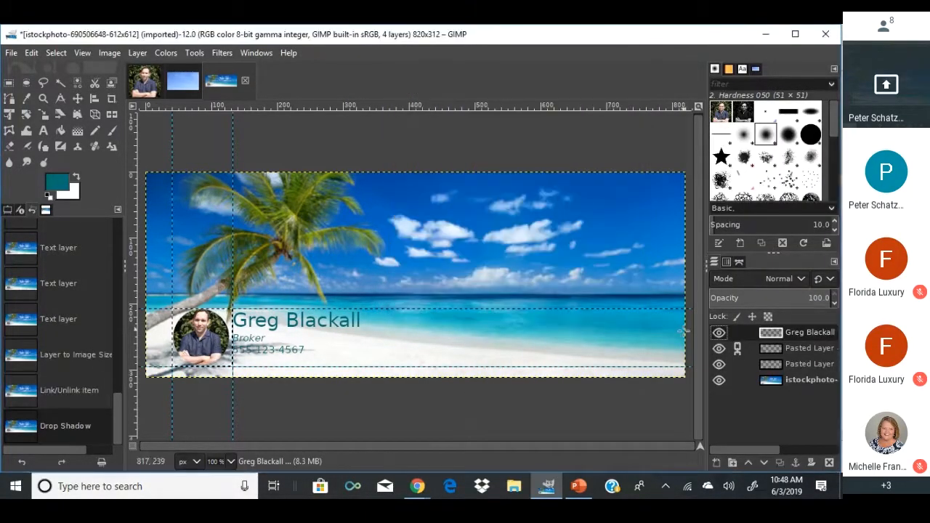
Unlink and hide both headshot layers and the beach background, then select the name text layer.
click(729, 349)
click(719, 349)
click(718, 364)
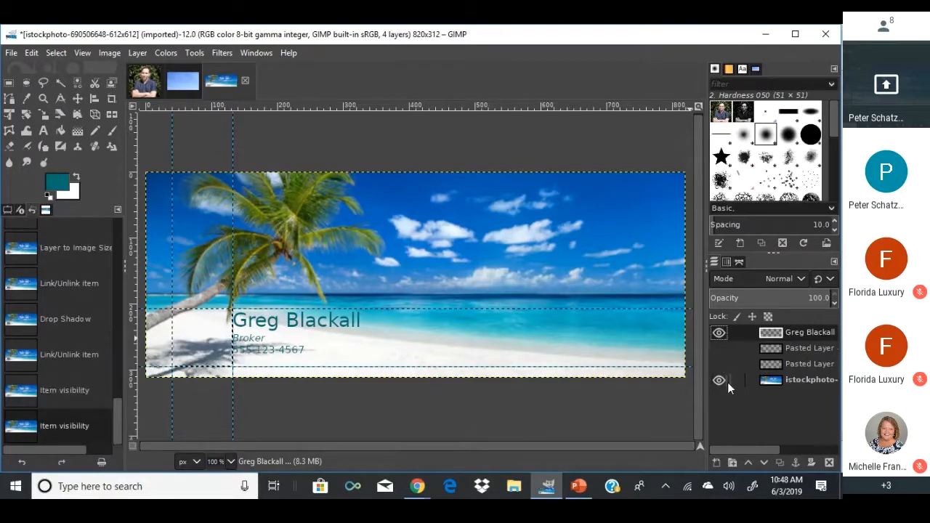
click(719, 380)
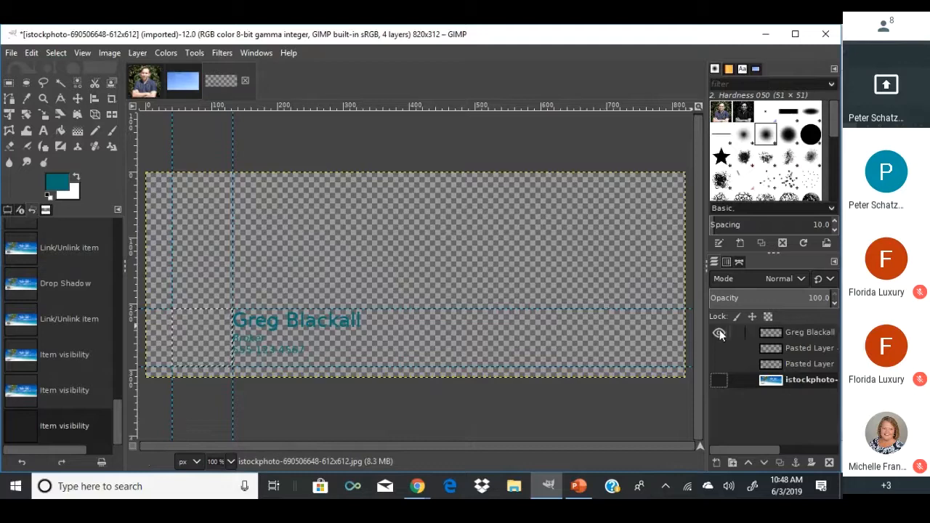
click(773, 331)
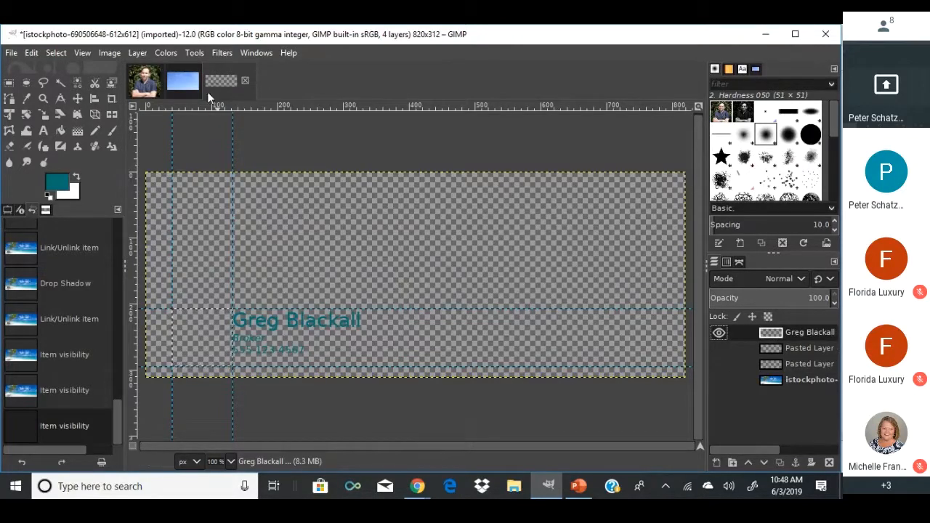
Enlarge the text layer to image size and trial a −5.128 offset Drop Shadow, then cancel.
click(138, 53)
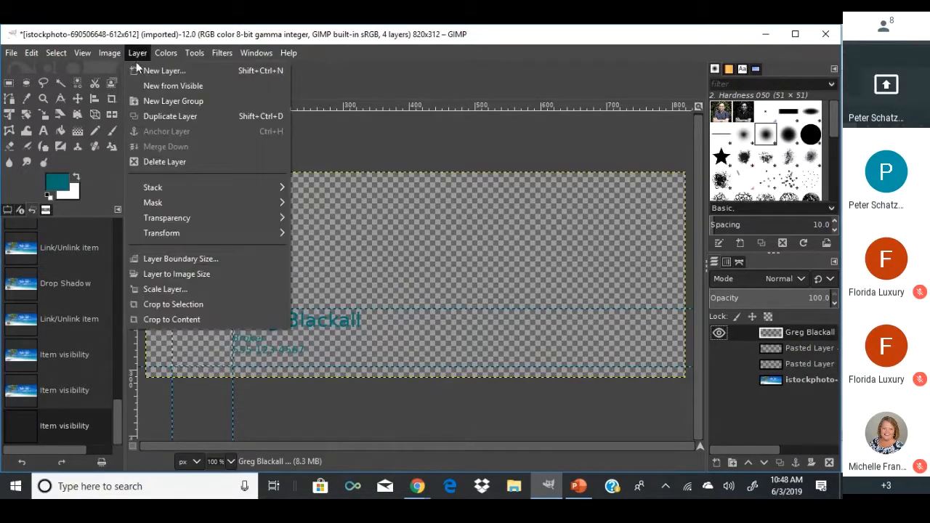
click(176, 274)
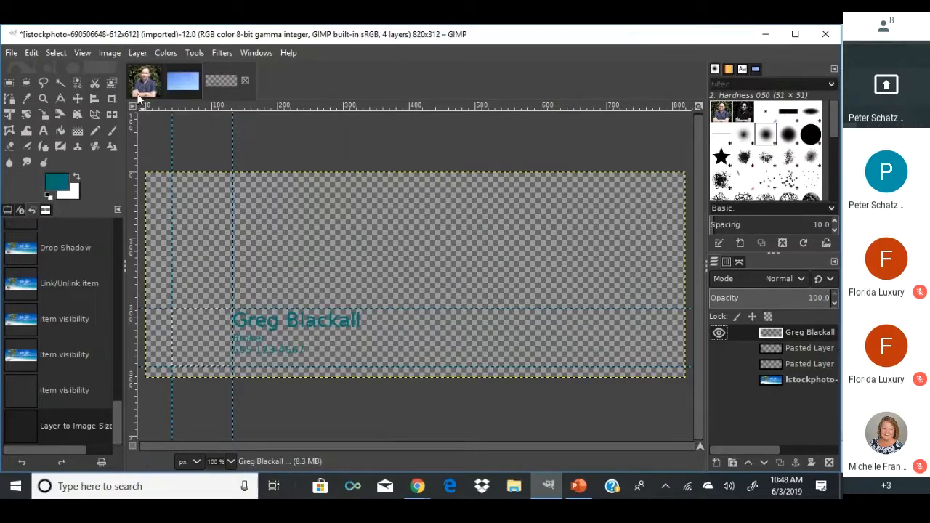
click(197, 53)
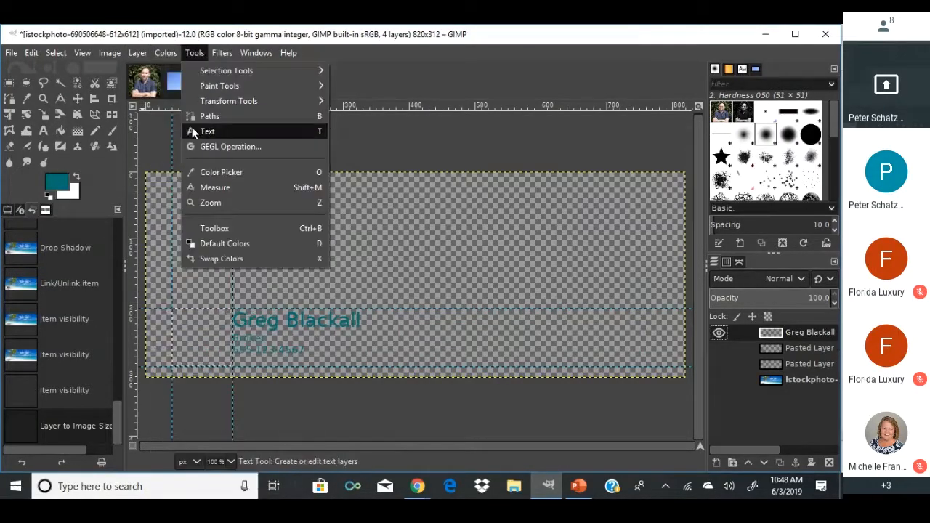
mouse_move(221, 53)
mouse_move(261, 187)
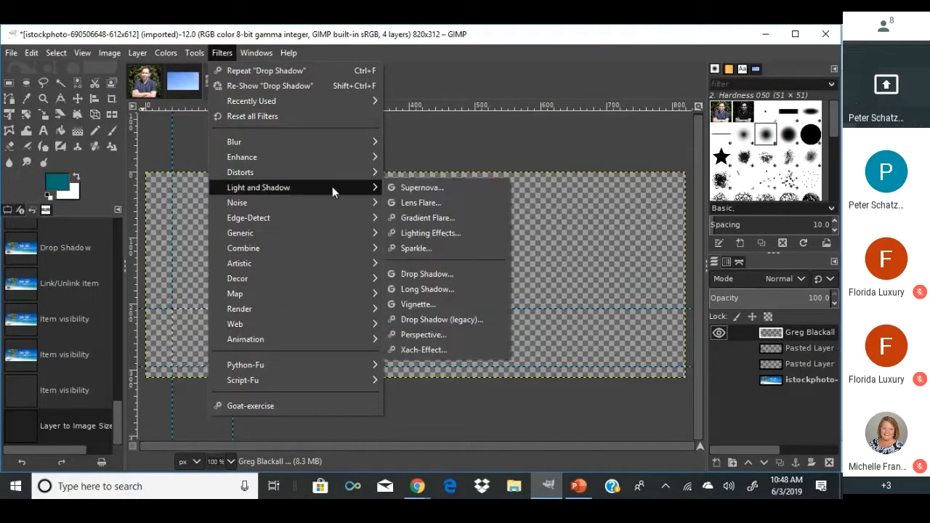
click(425, 274)
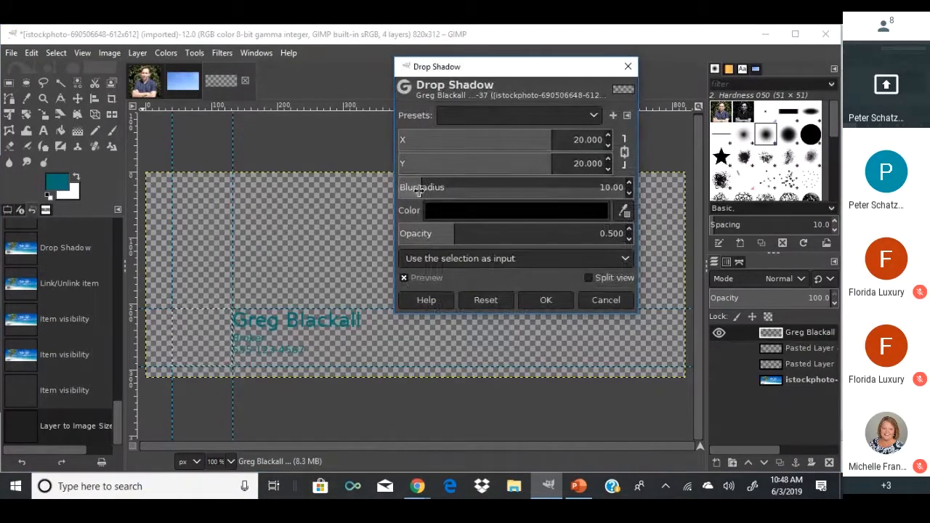
drag(416, 188, 388, 188)
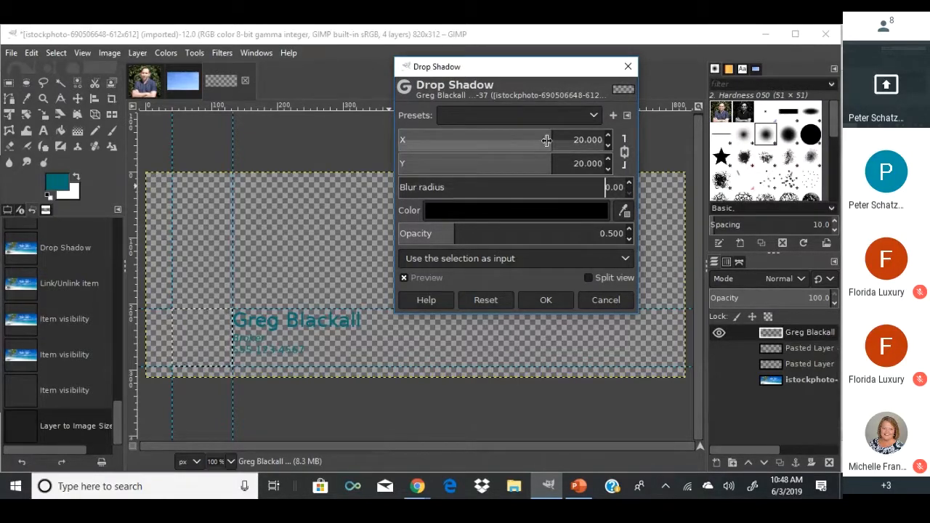
drag(549, 142, 493, 142)
click(604, 299)
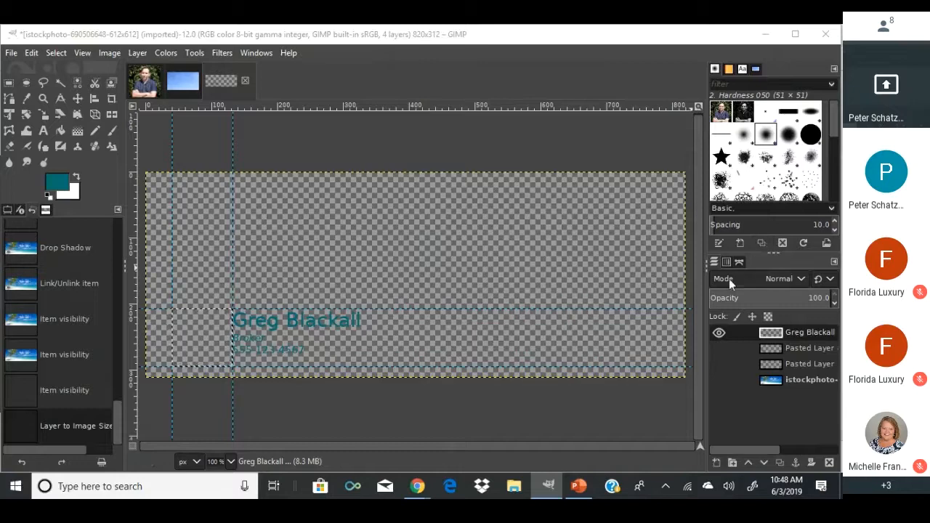
Make the name text layer active and toggle its visibility to compare the text.
click(778, 348)
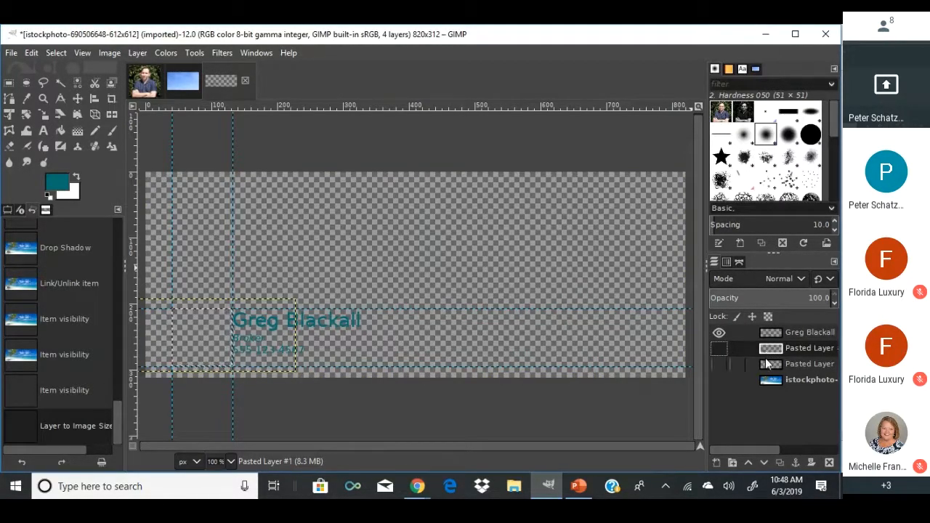
click(765, 364)
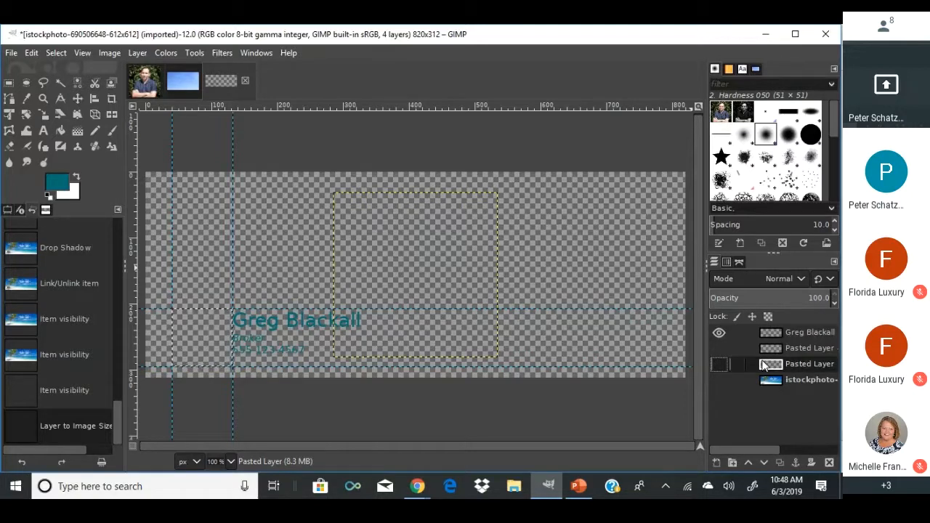
click(772, 333)
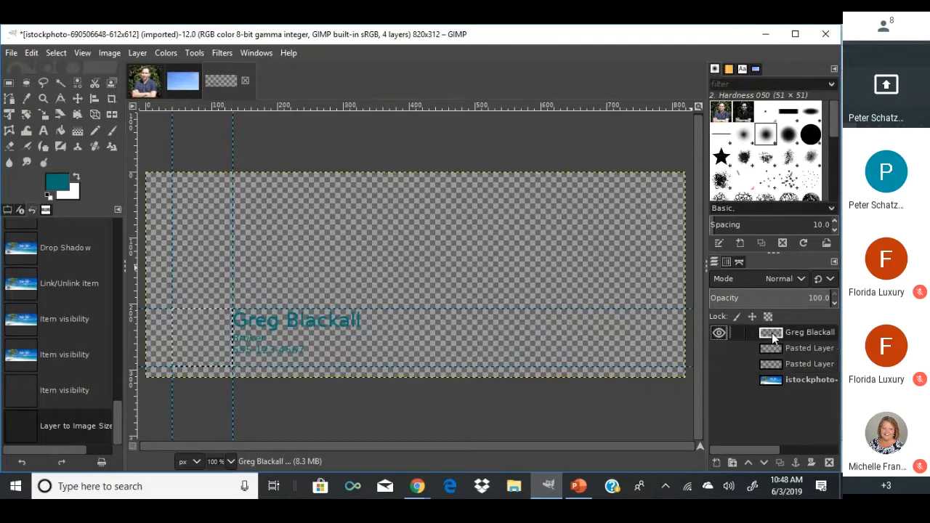
click(719, 332)
click(719, 333)
click(719, 332)
click(719, 333)
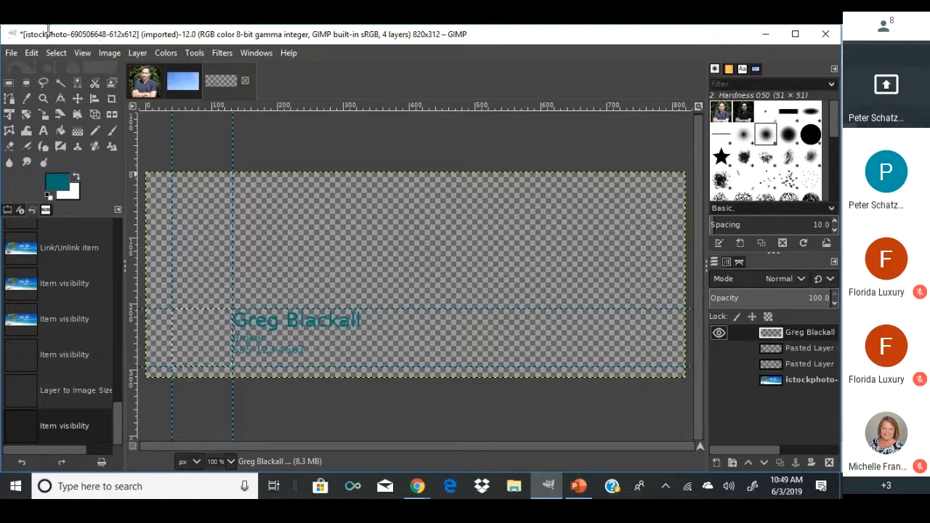
Remove the current selection with Select > None.
click(56, 52)
click(73, 83)
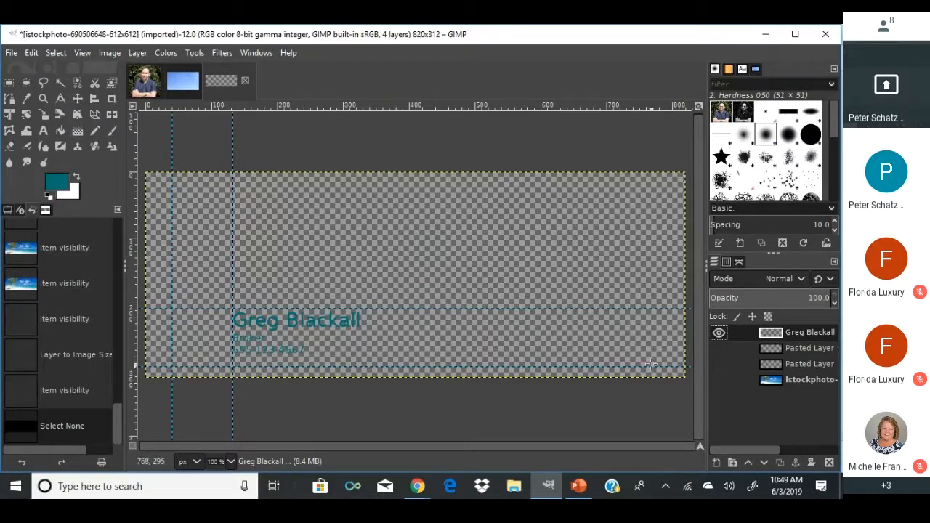
click(54, 53)
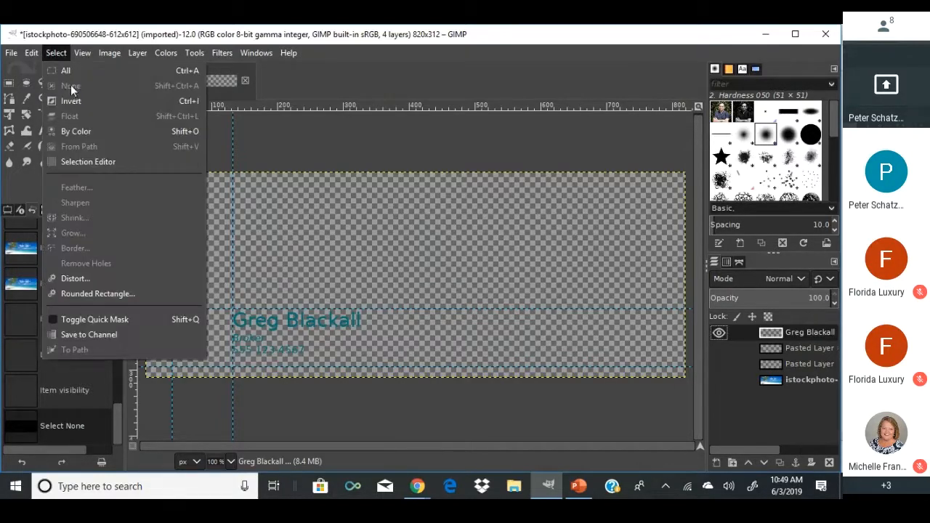
click(11, 52)
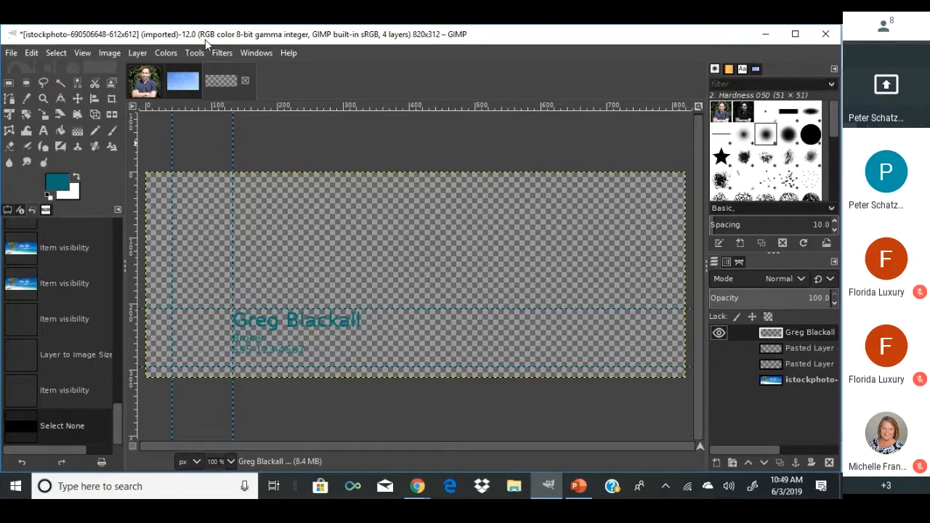
Show the beach background, erase a spot near the clouds, and restack it beneath the text.
click(717, 378)
click(717, 378)
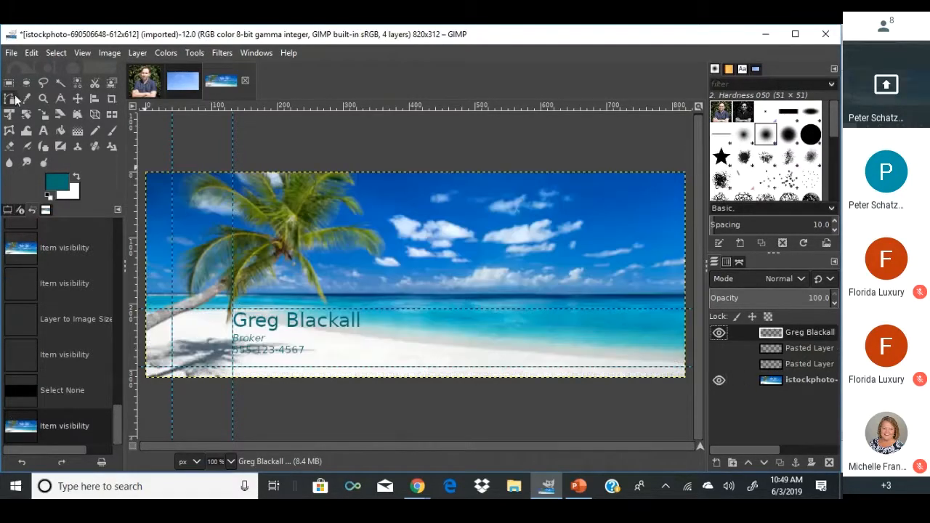
click(9, 146)
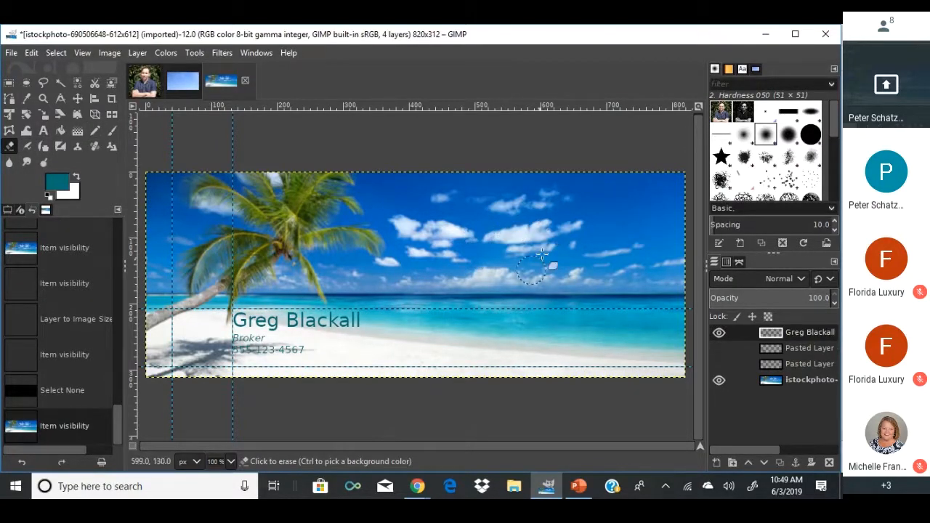
click(509, 247)
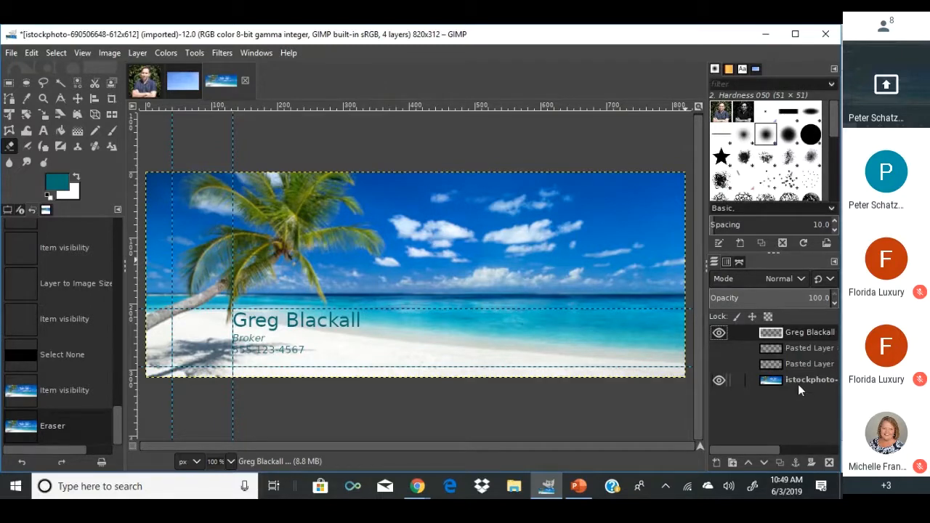
mouse_move(782, 380)
mouse_down()
mouse_move(788, 332)
mouse_move(788, 398)
mouse_up()
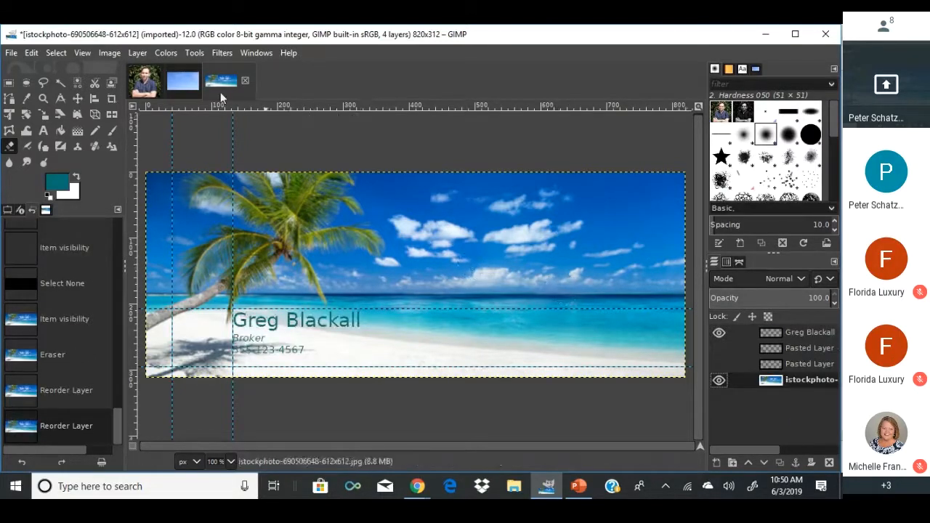
click(764, 334)
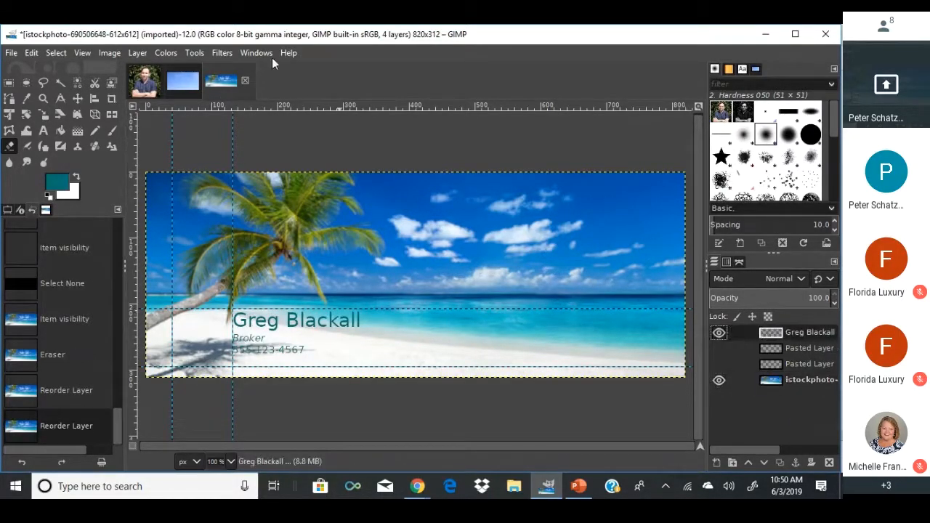
Open Drop Shadow on the text with blur about 1.95 and stronger opacity.
click(185, 54)
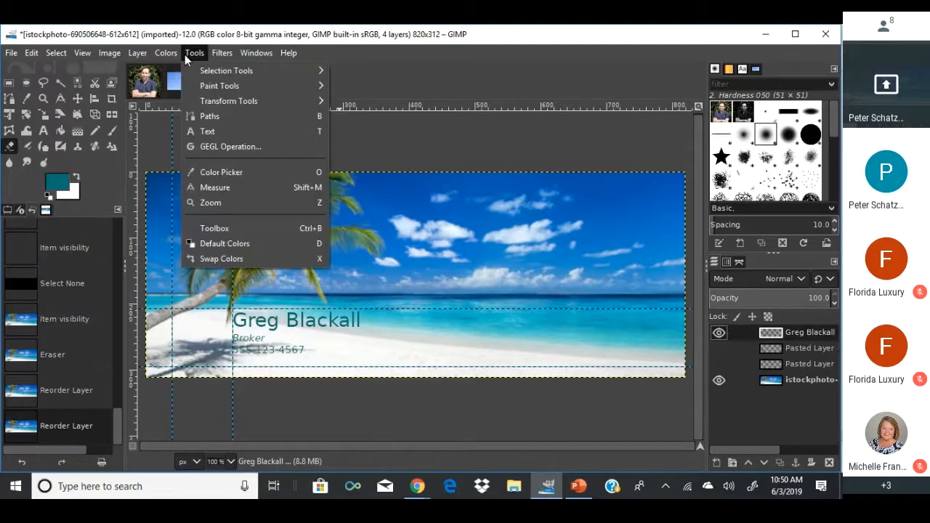
mouse_move(166, 53)
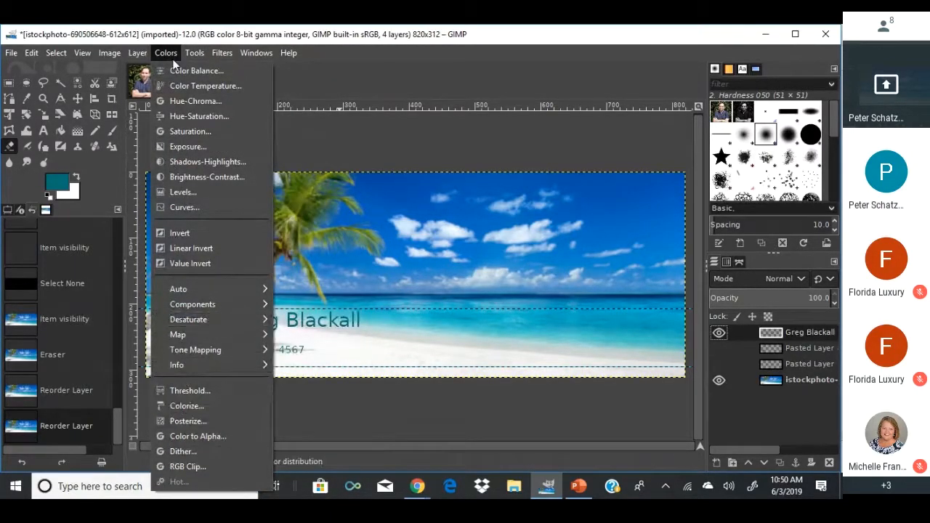
mouse_move(212, 51)
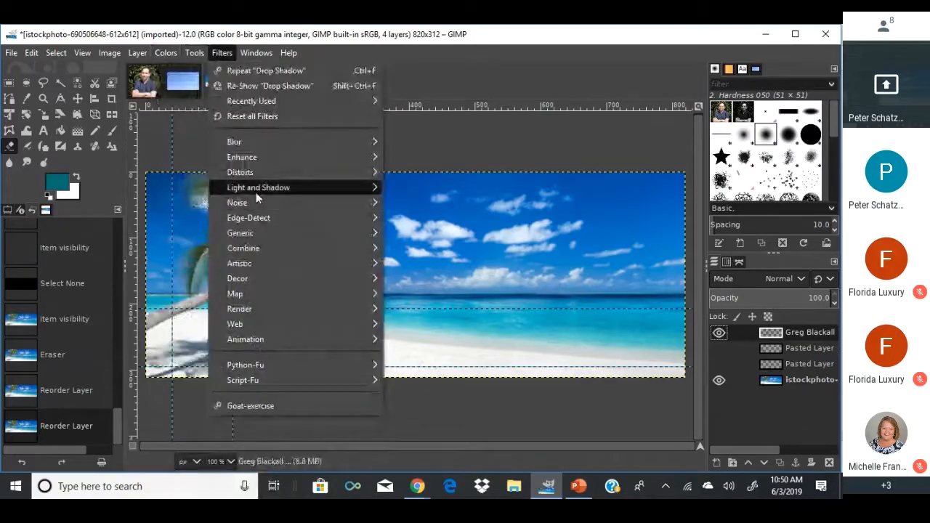
mouse_move(258, 188)
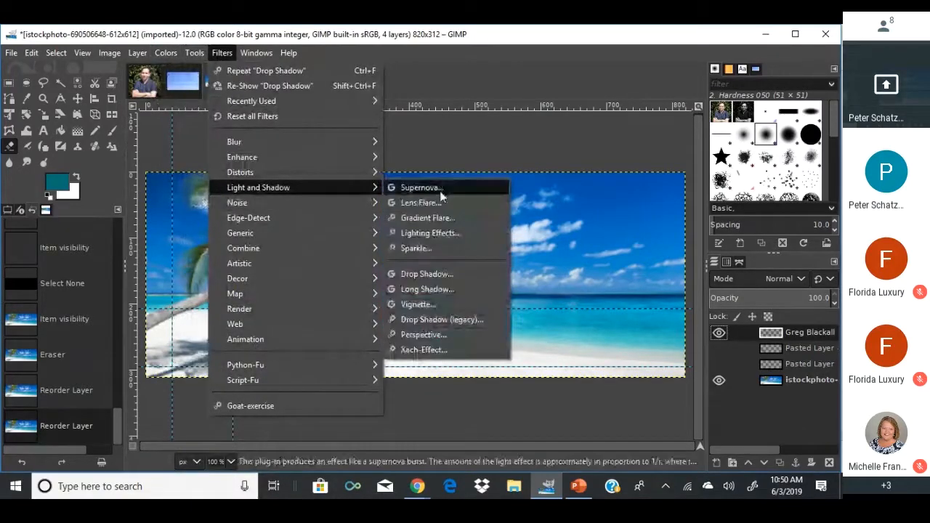
click(419, 273)
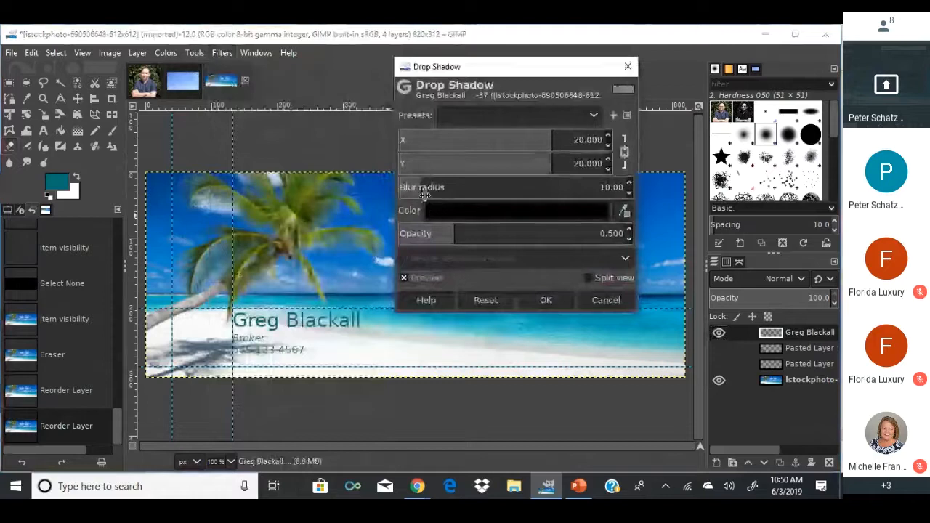
drag(417, 186, 372, 190)
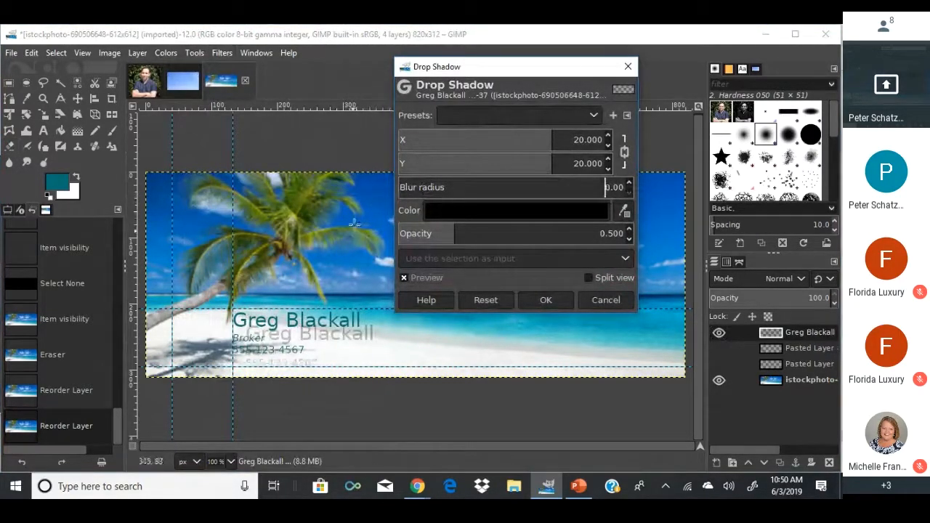
drag(394, 191, 415, 190)
drag(455, 233, 639, 226)
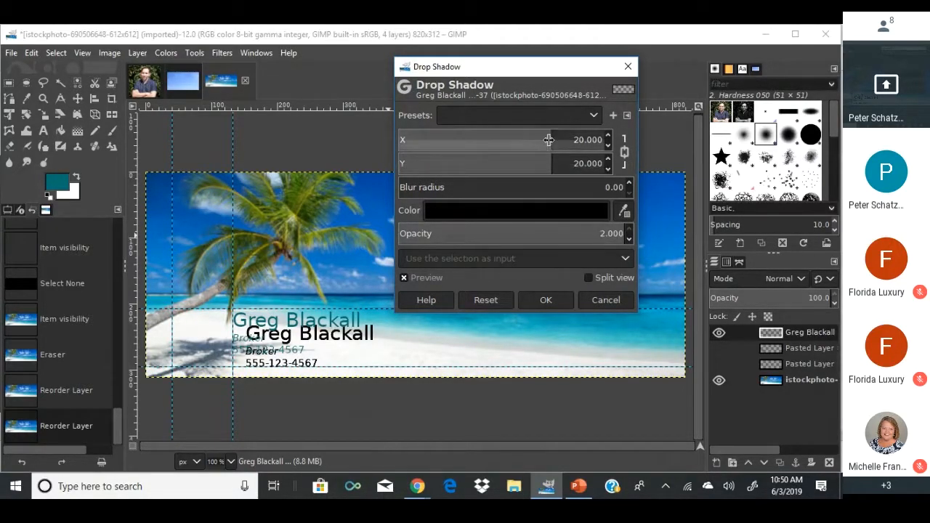
Bring the shadow offsets down to about X 5.6 and Y 2.1.
mouse_move(550, 139)
mouse_down()
mouse_move(507, 141)
mouse_move(541, 143)
mouse_up()
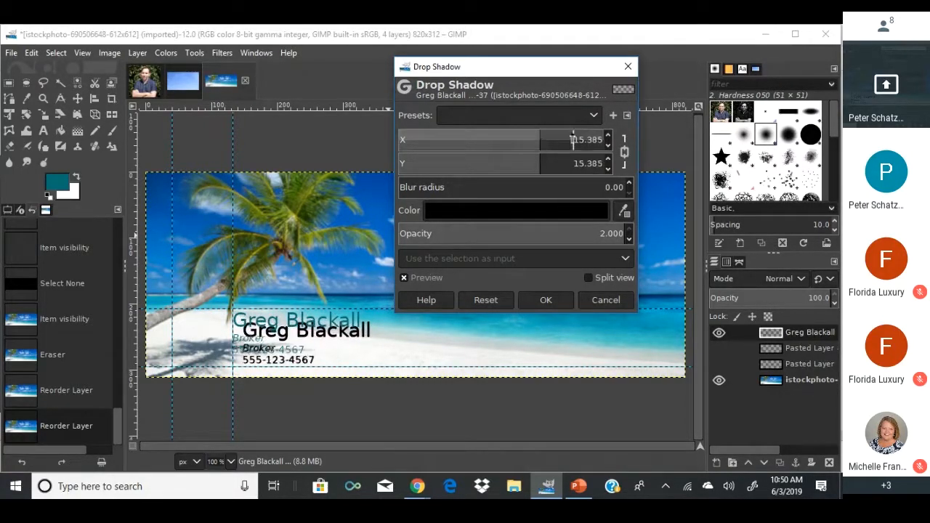
click(574, 140)
drag(539, 139, 573, 139)
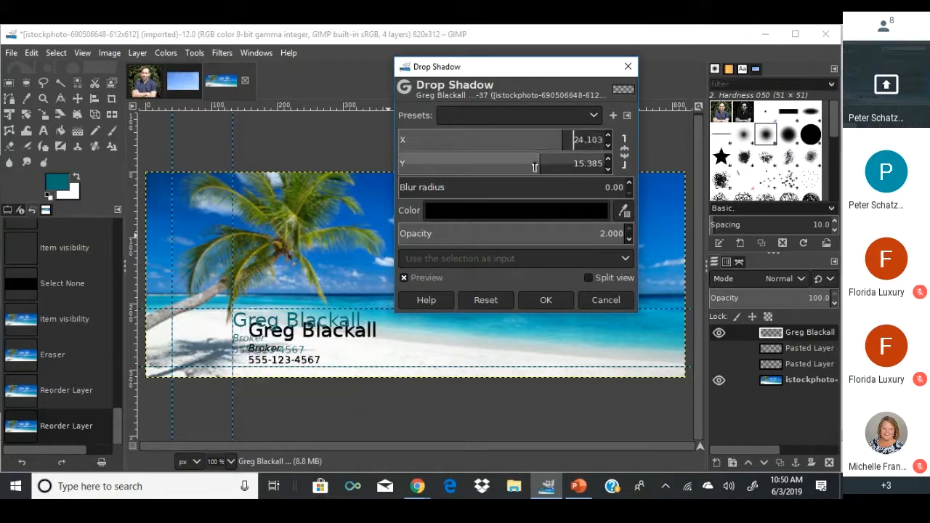
drag(536, 167, 515, 168)
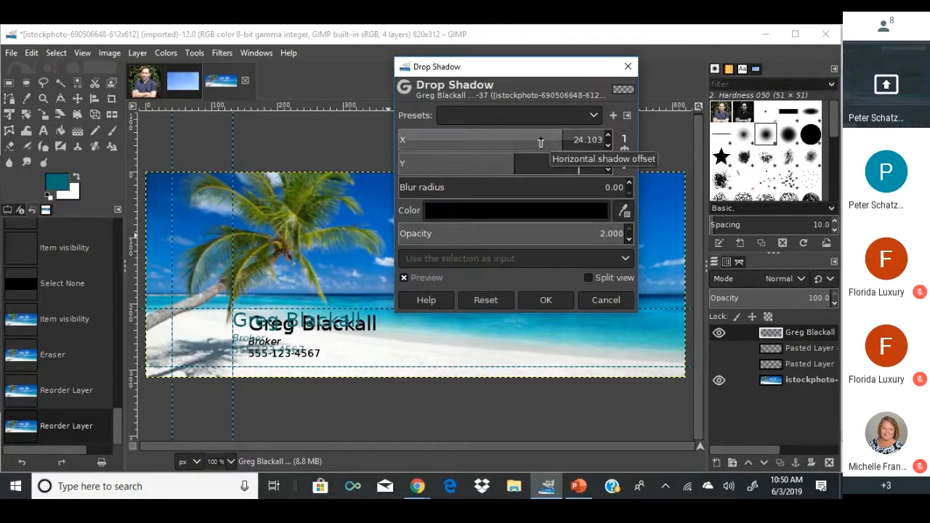
click(538, 141)
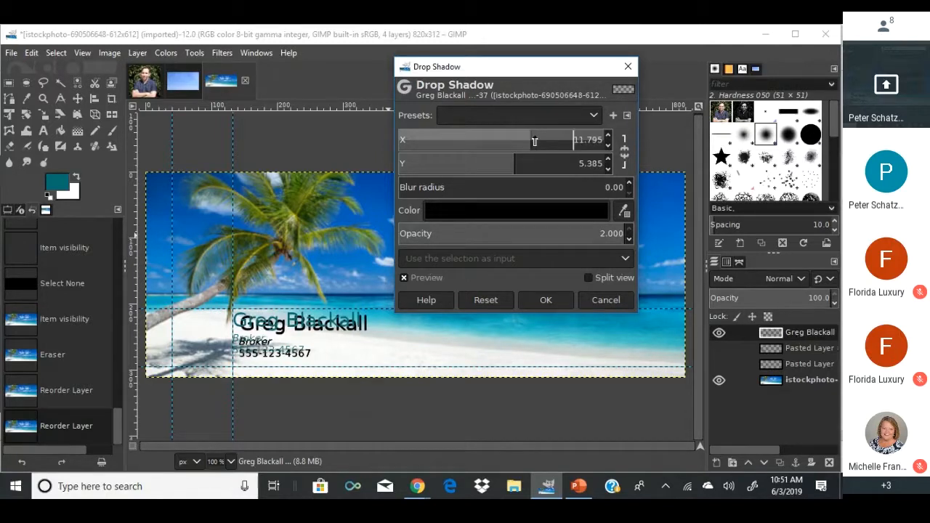
drag(541, 140, 506, 163)
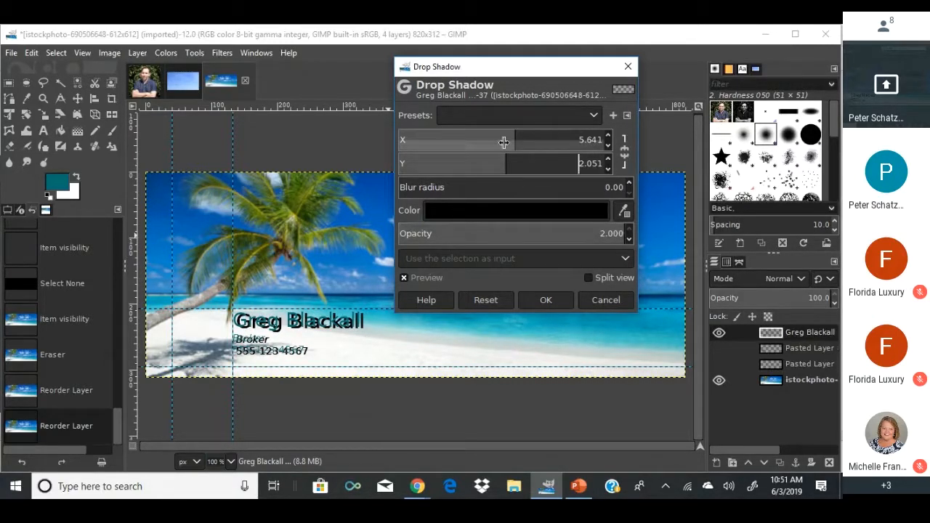
Link the shadow offsets at 0.513, show the circular headshot, and apply the shadow.
drag(515, 141, 509, 141)
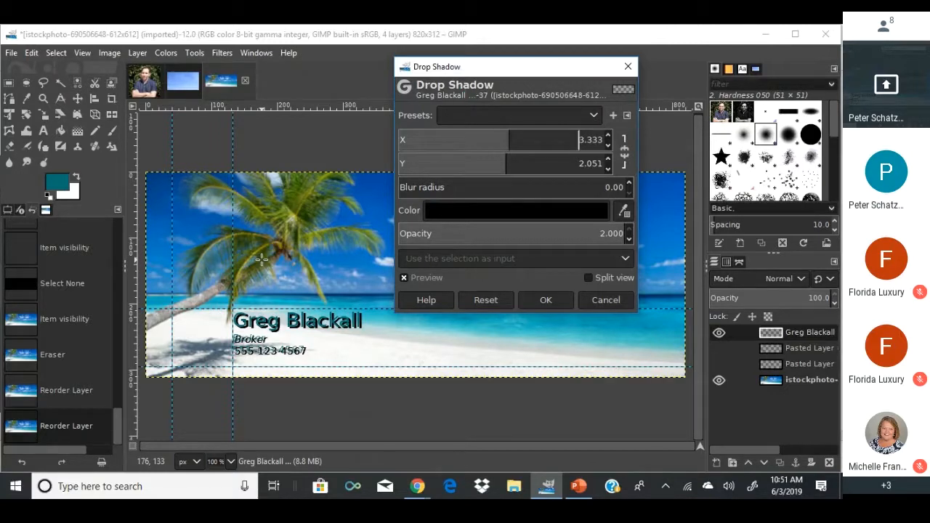
drag(542, 132, 502, 139)
click(625, 152)
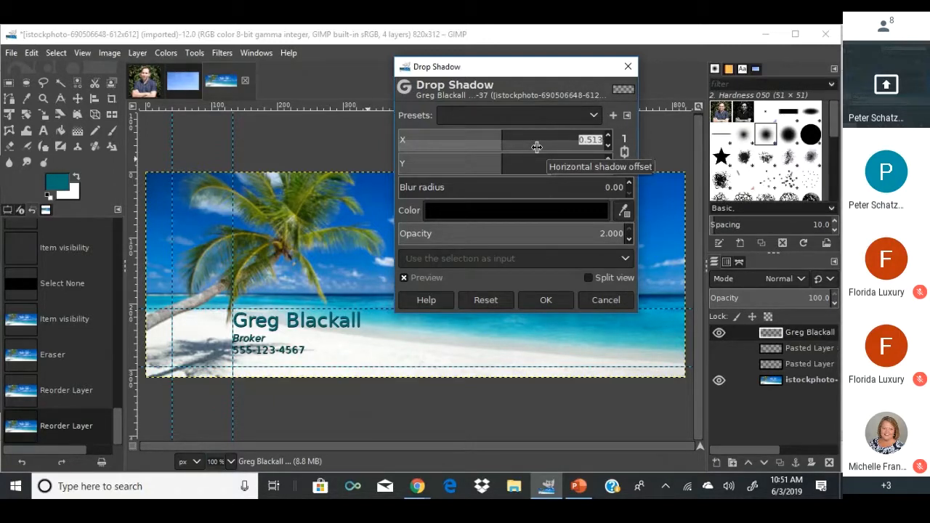
click(721, 347)
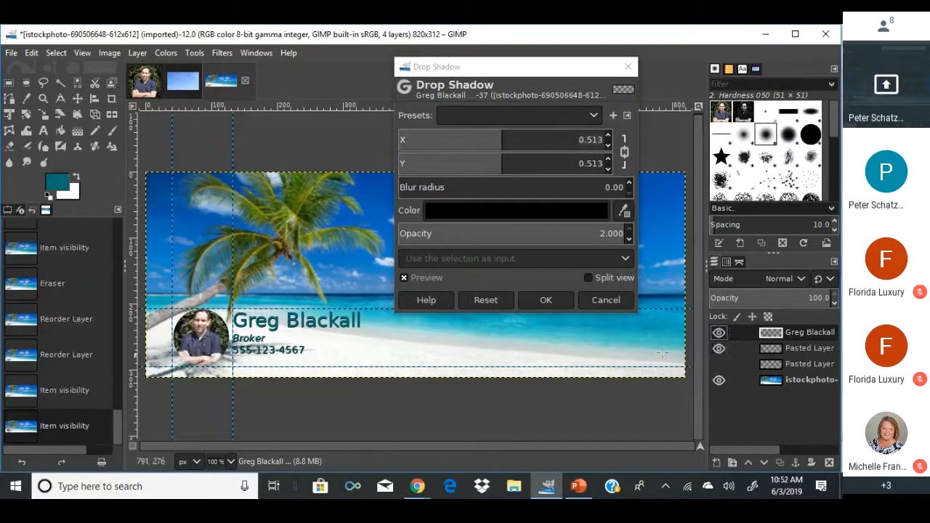
click(568, 298)
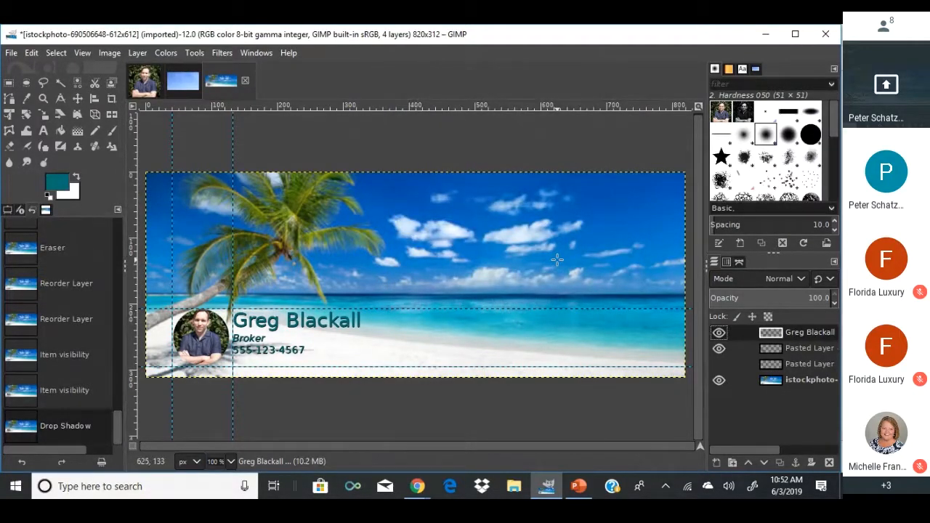
Open luxury_landscape_full.png and trial, then undo, a drop shadow on the logo.
click(12, 53)
click(29, 100)
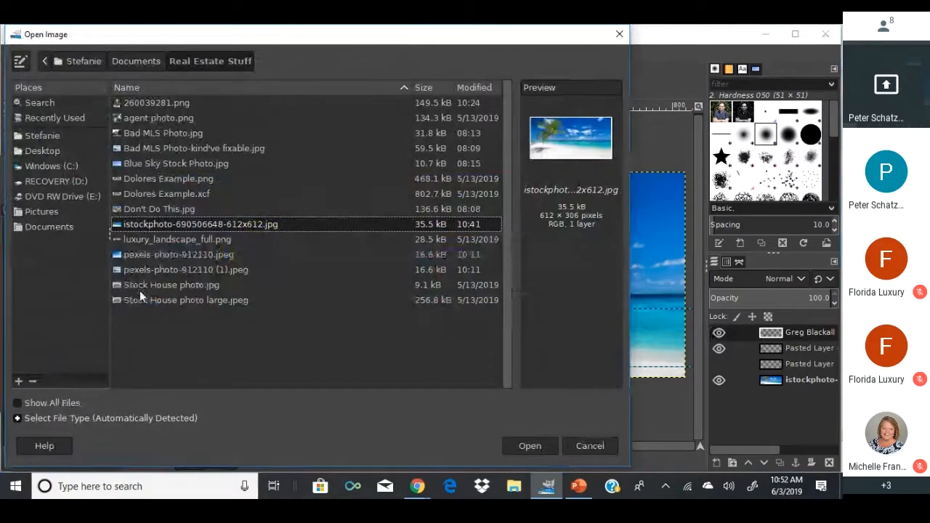
click(151, 239)
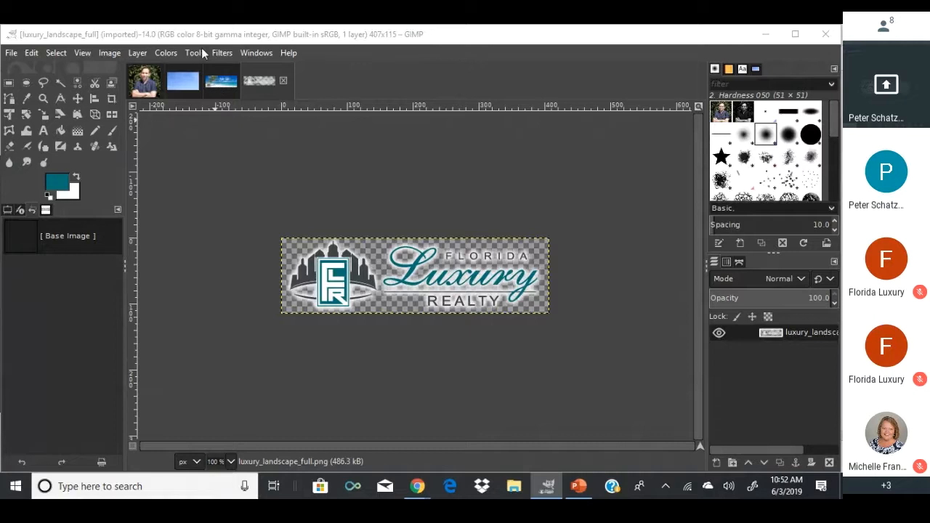
key(ctrl+shift+f)
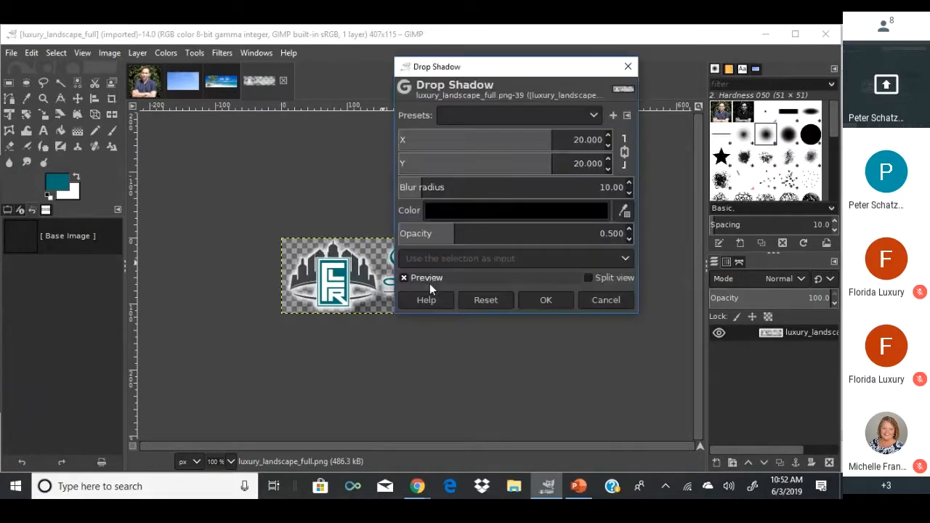
click(529, 298)
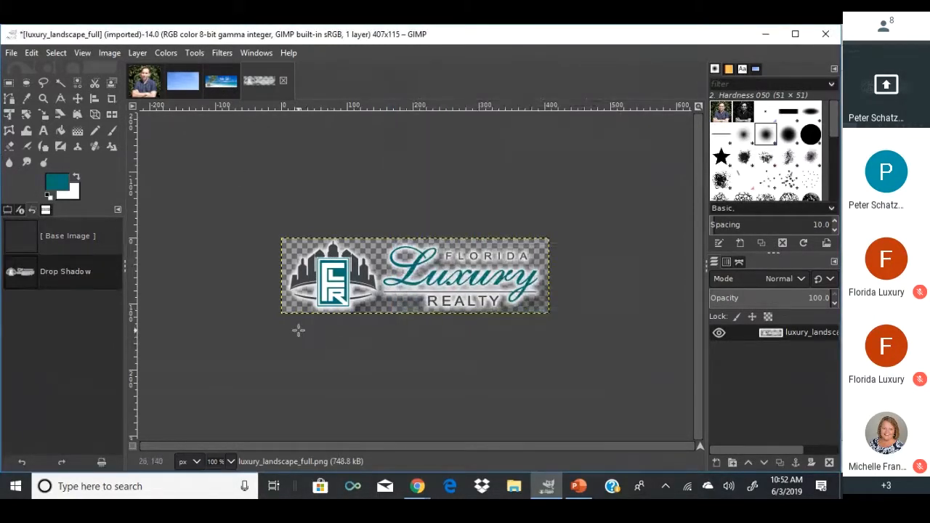
key(ctrl+z)
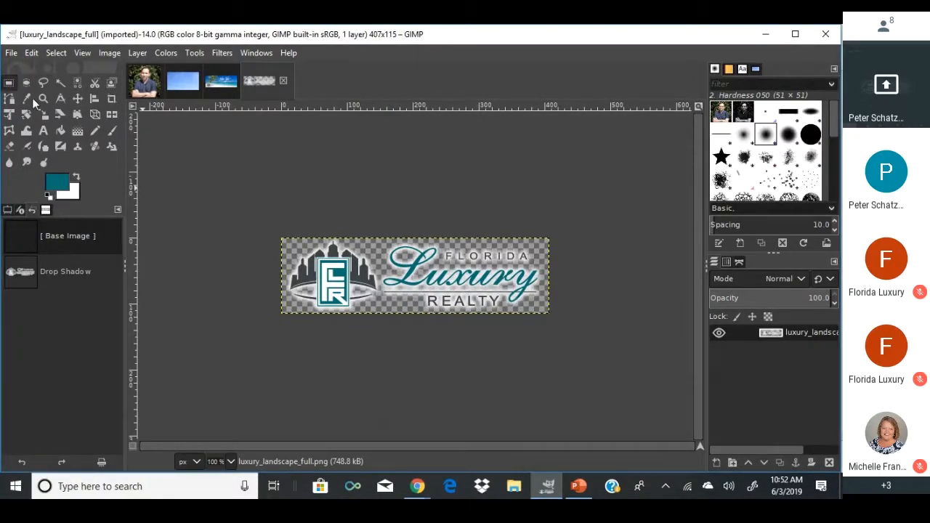
Copy the entire logo and return to the beach cover image.
key(ctrl+a)
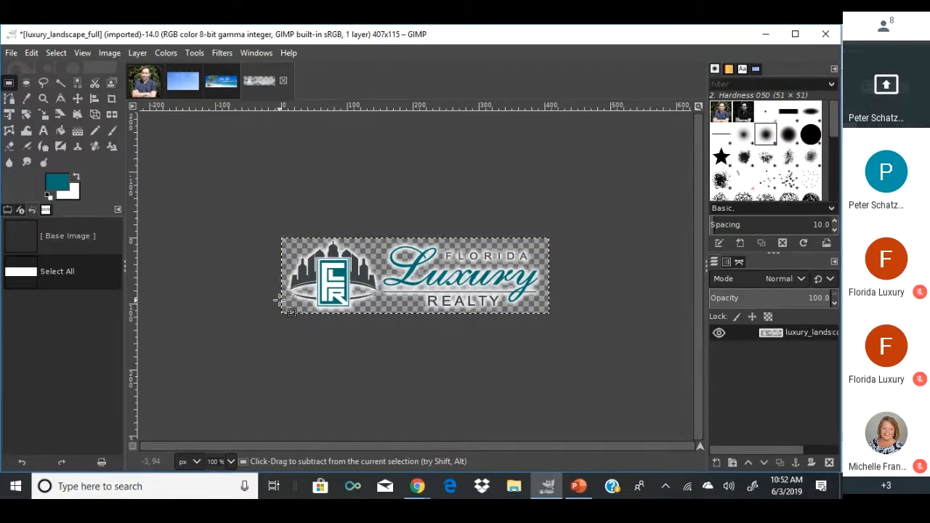
key(ctrl+c)
click(222, 85)
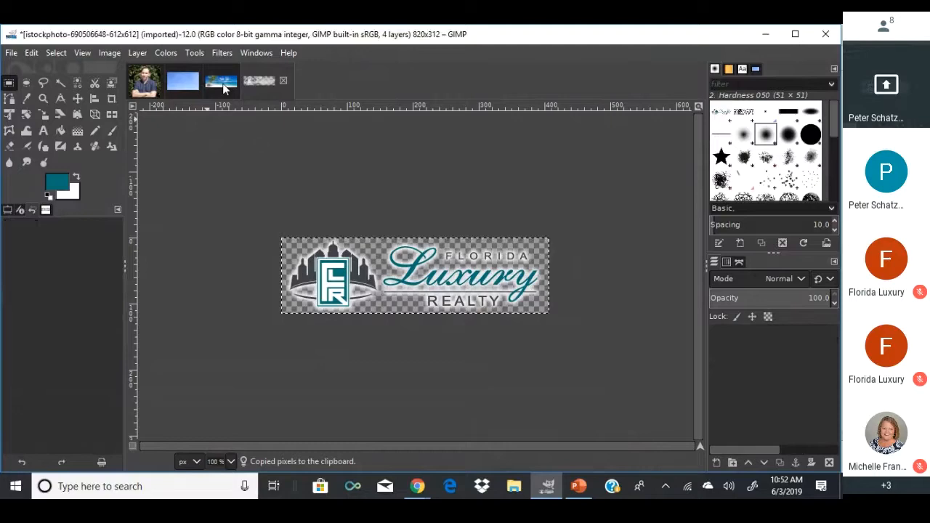
Paste the logo top right, scale it to 295 x 83, then undo it and the text shadow.
key(ctrl+v)
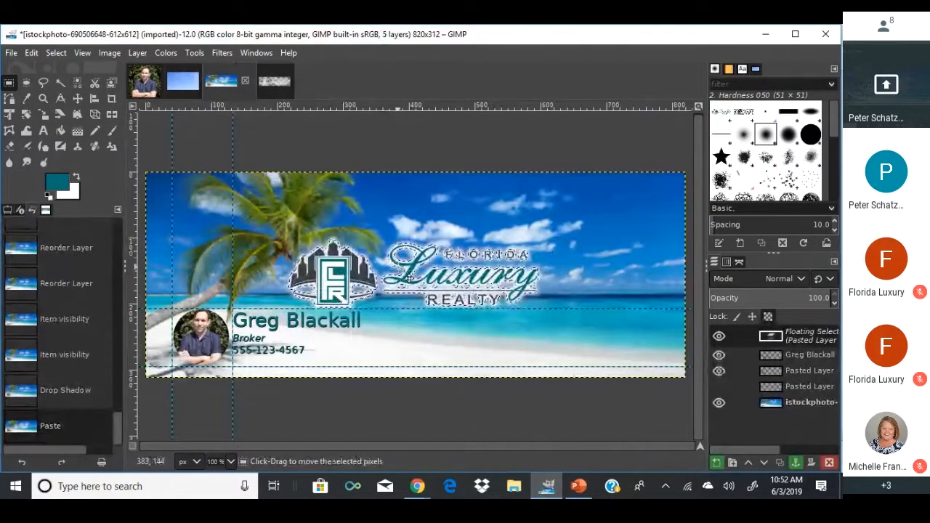
drag(398, 261, 553, 206)
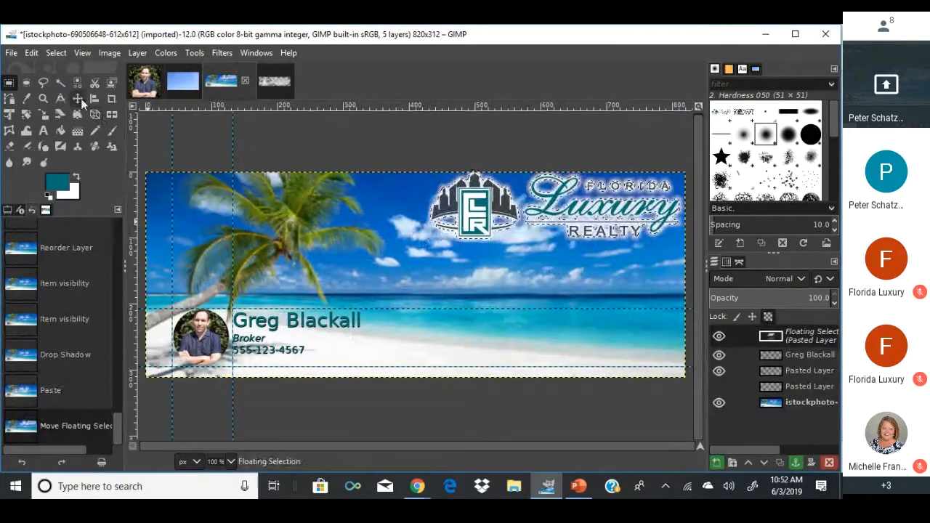
click(42, 116)
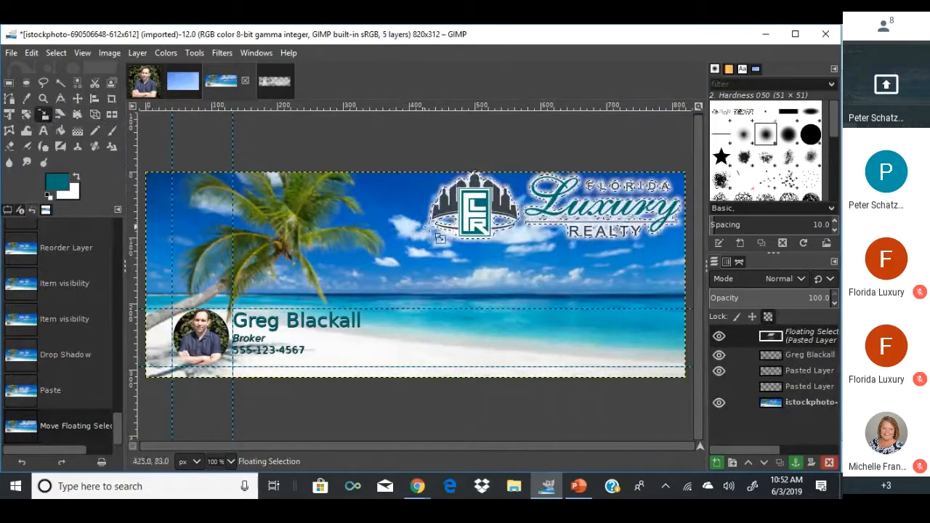
drag(454, 240, 544, 281)
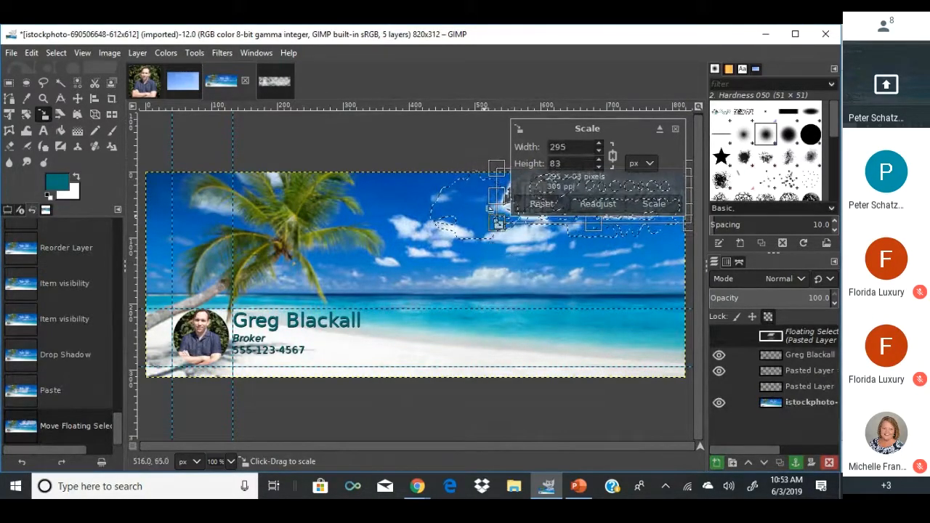
click(637, 207)
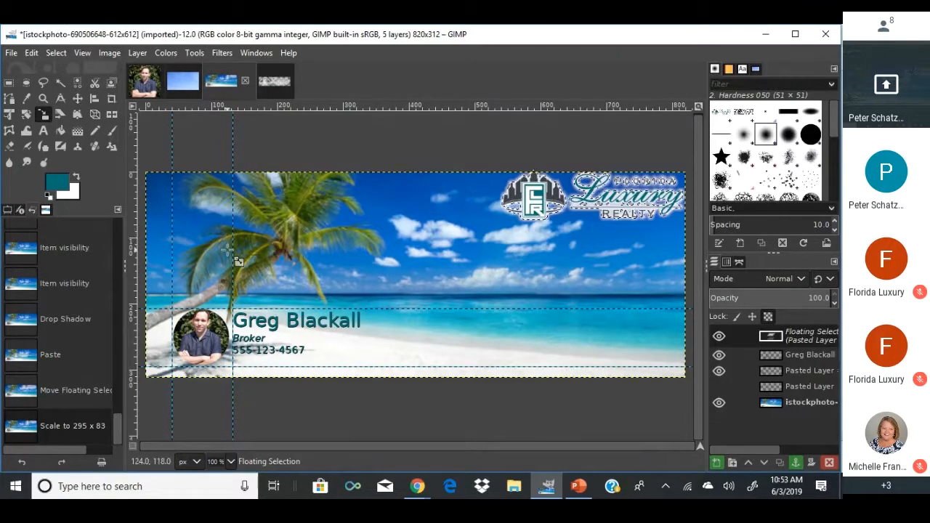
key(ctrl+z)
key(ctrl+z)
key(ctrl+z)
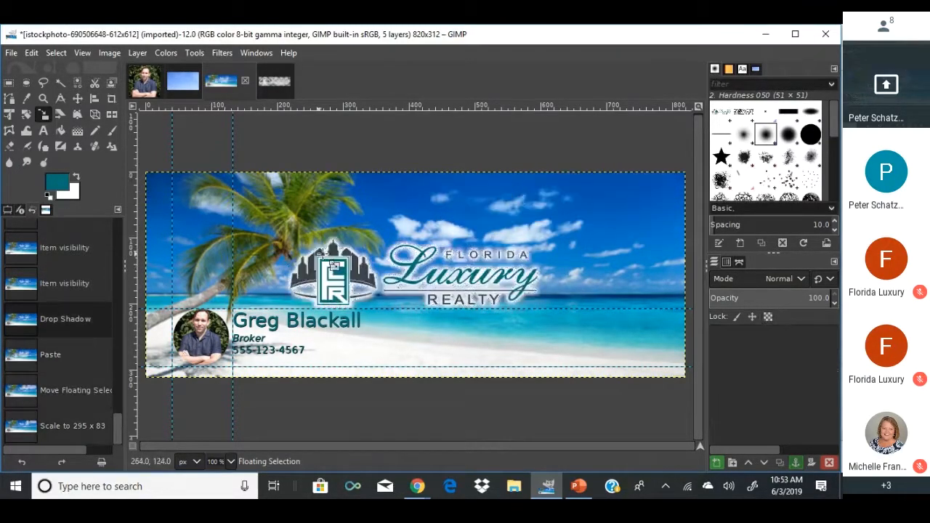
key(ctrl+z)
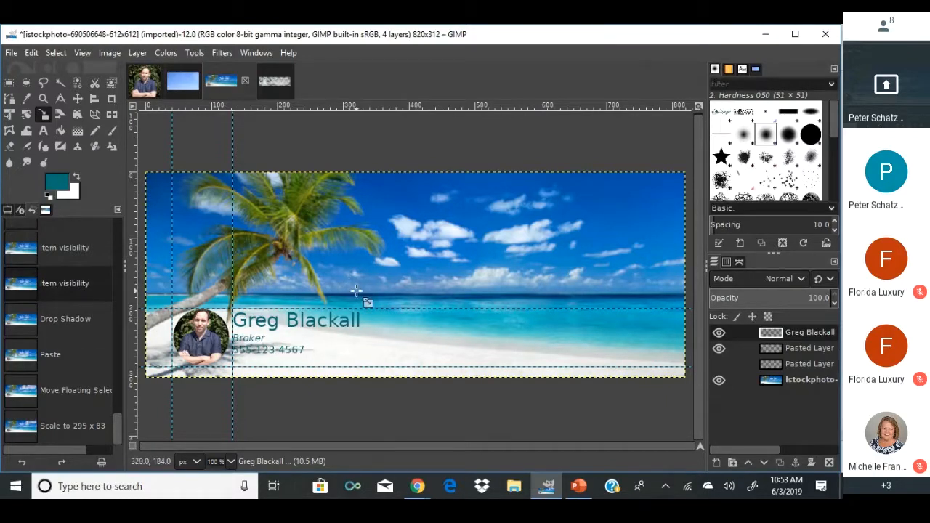
Open Drop Shadow on the text and set the shadow colour to white.
click(195, 53)
click(203, 55)
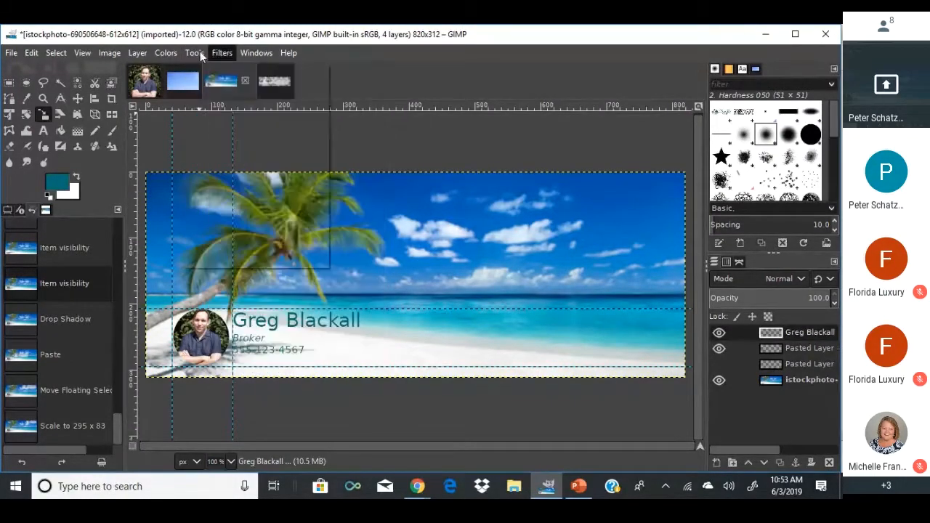
click(193, 54)
mouse_move(218, 52)
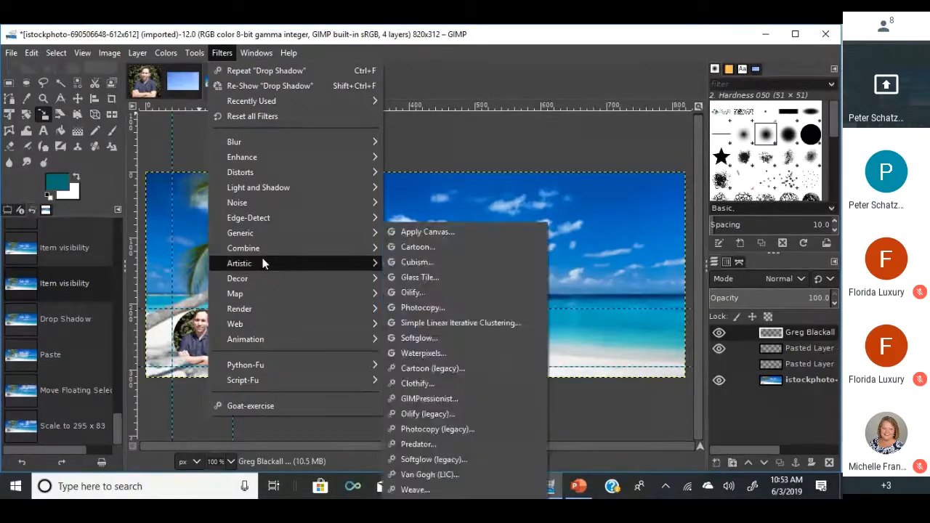
mouse_move(346, 187)
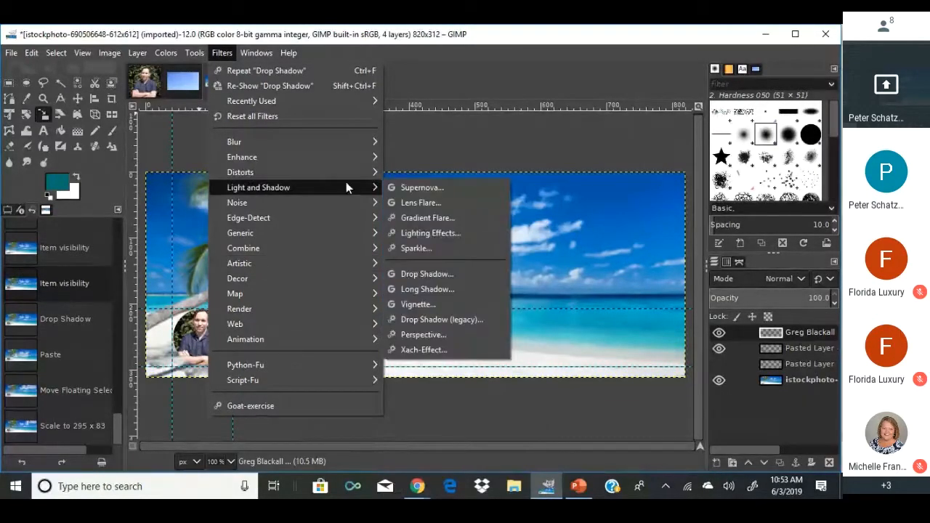
click(422, 276)
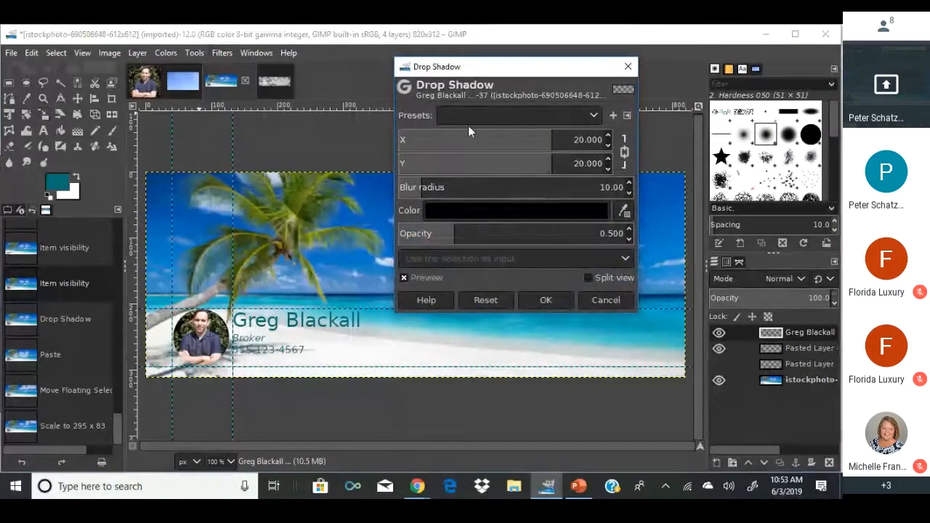
click(478, 209)
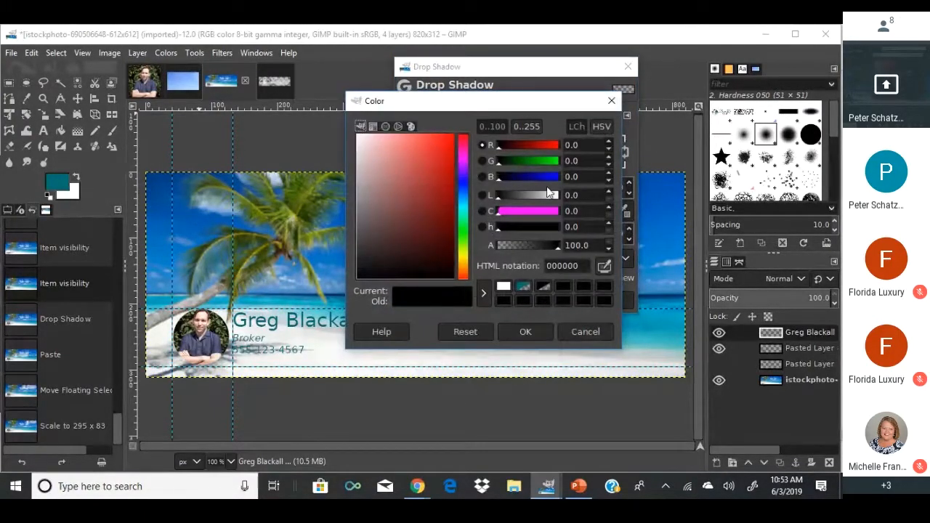
drag(558, 192, 566, 194)
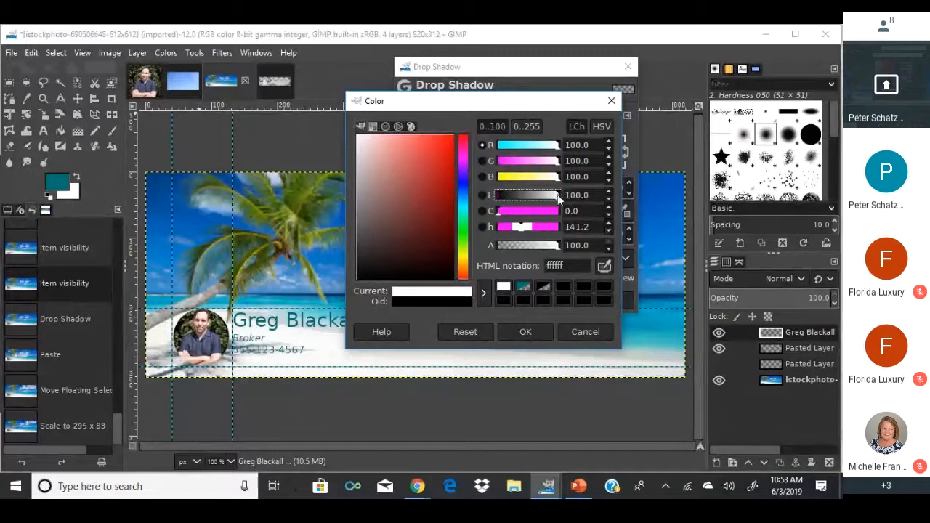
click(524, 332)
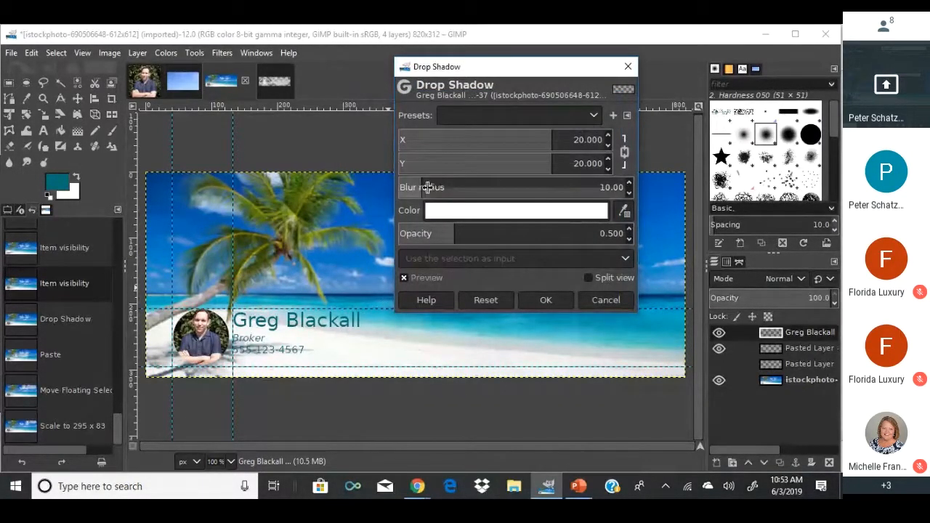
Remove the blur, strengthen opacity, and reduce offsets, hiding headshot and background to preview.
drag(419, 189, 384, 190)
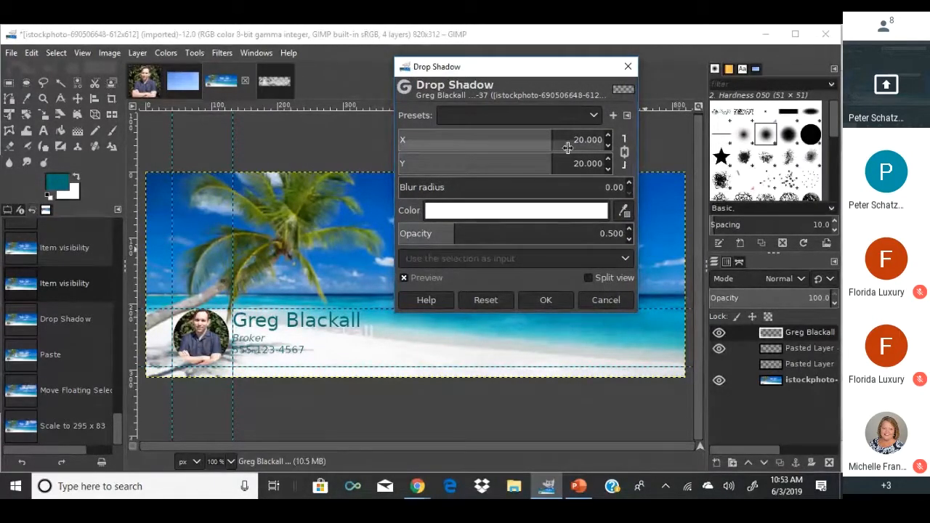
drag(560, 137, 531, 138)
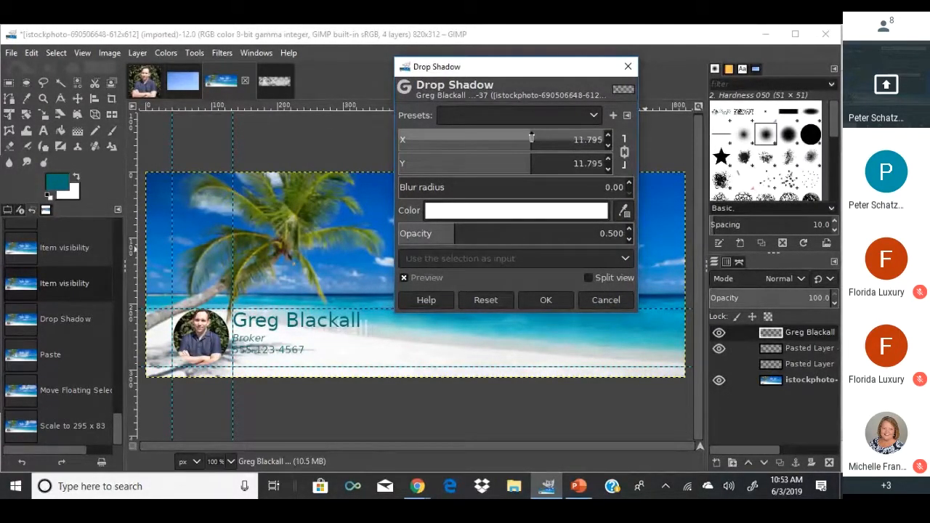
click(719, 349)
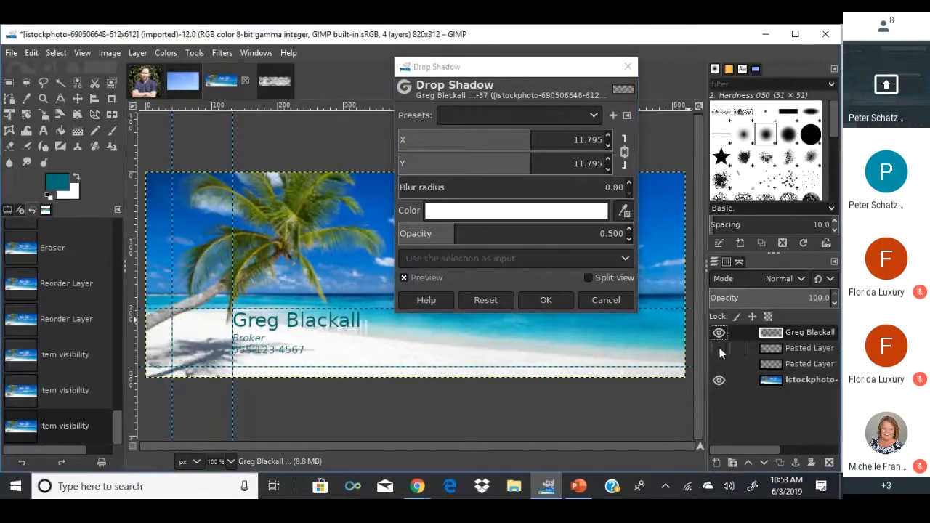
click(719, 381)
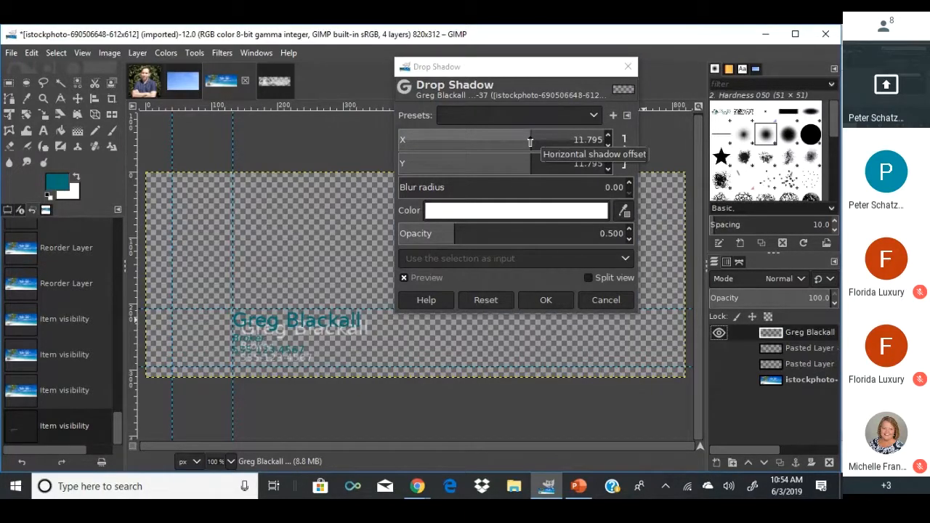
drag(530, 143, 517, 141)
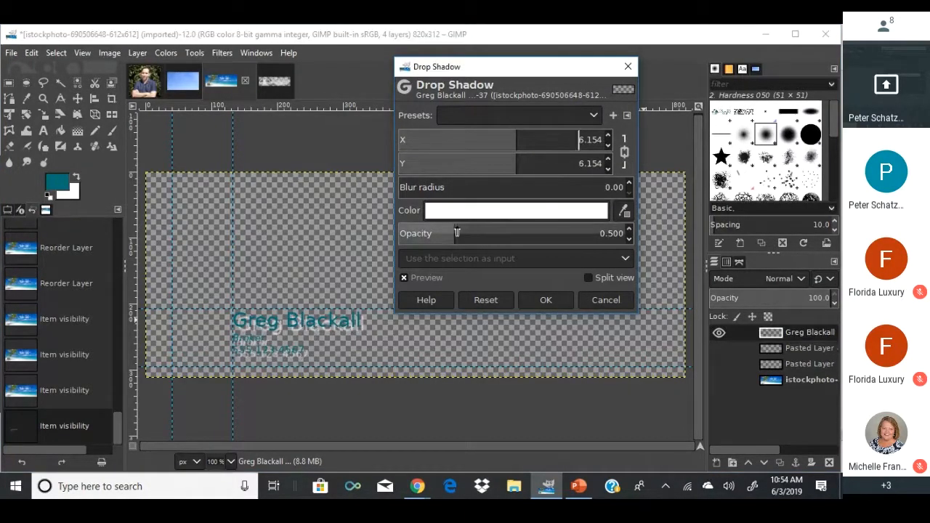
drag(457, 233, 624, 232)
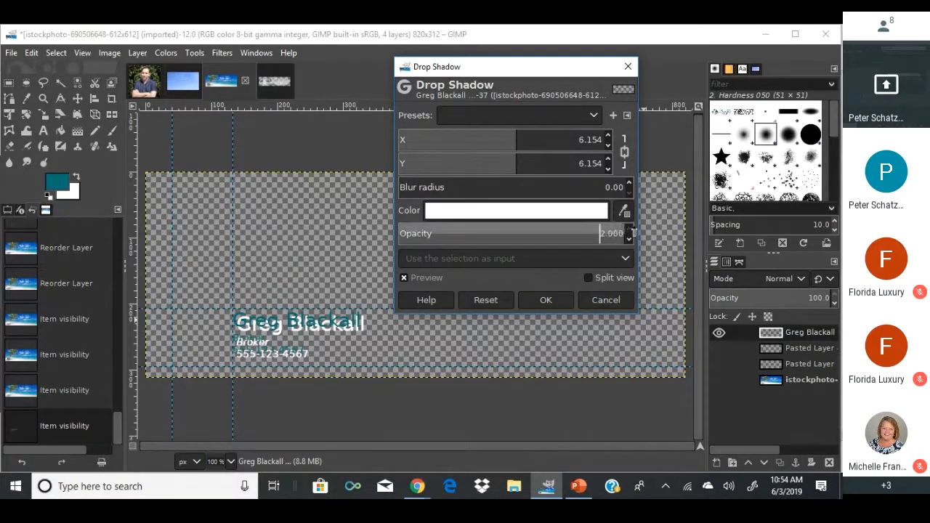
click(511, 140)
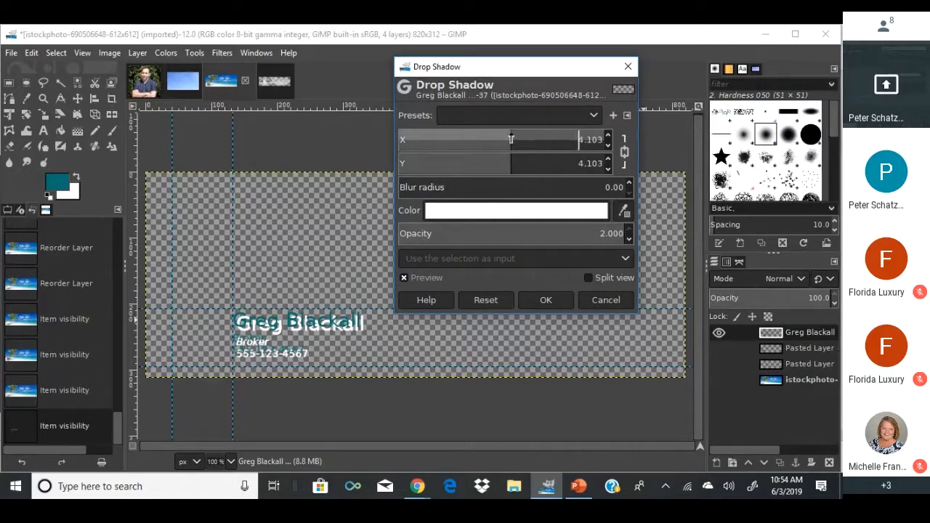
click(505, 140)
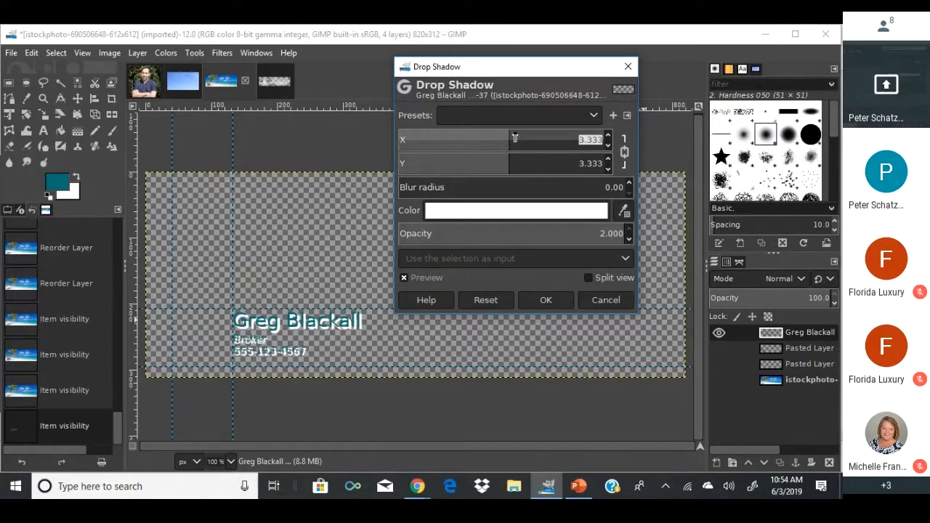
drag(513, 138, 503, 139)
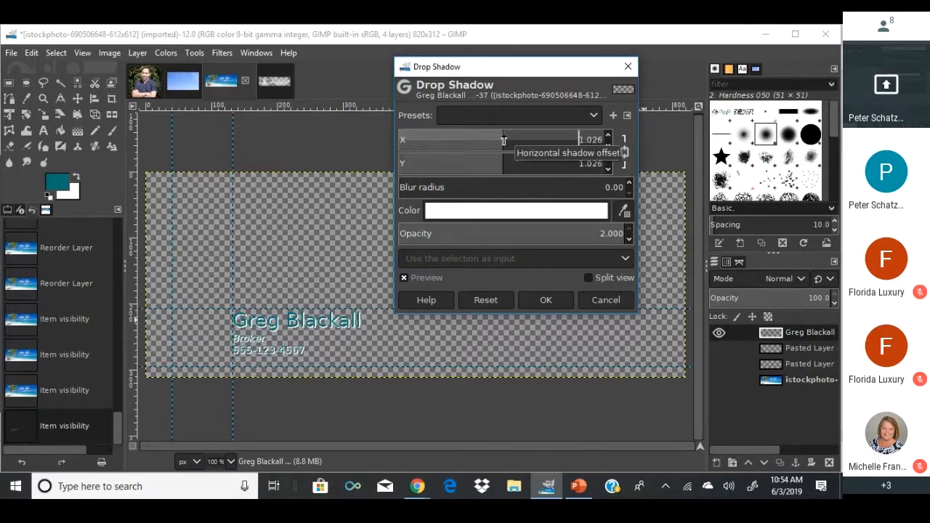
Set the shadow offset to 0 and blur to about 1.95, then apply.
click(578, 139)
mouse_move(585, 139)
mouse_down()
mouse_move(600, 140)
mouse_move(571, 145)
mouse_up()
double_click(600, 141)
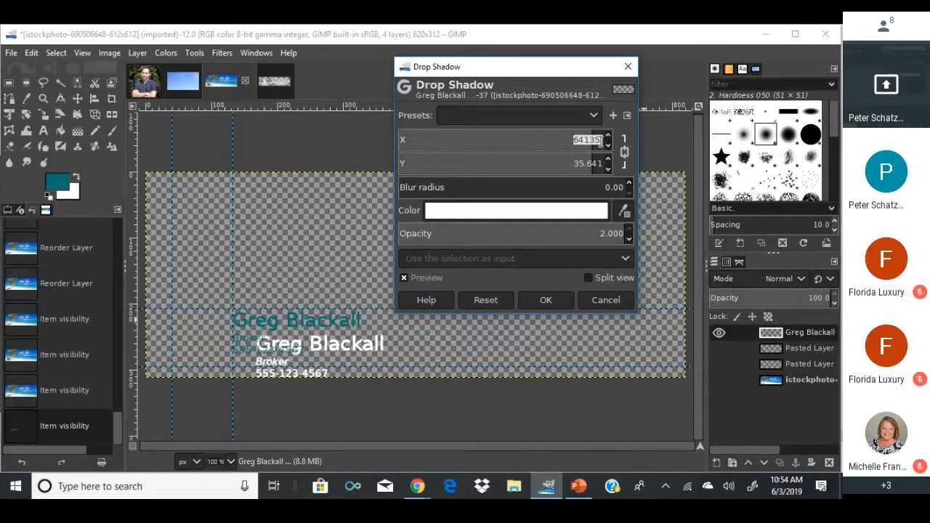
text(0)
key(Return)
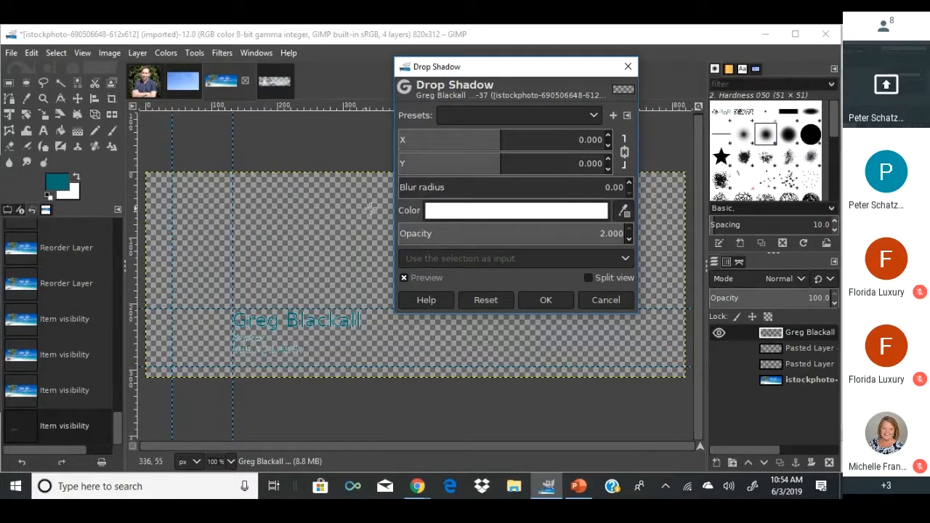
drag(401, 191, 409, 190)
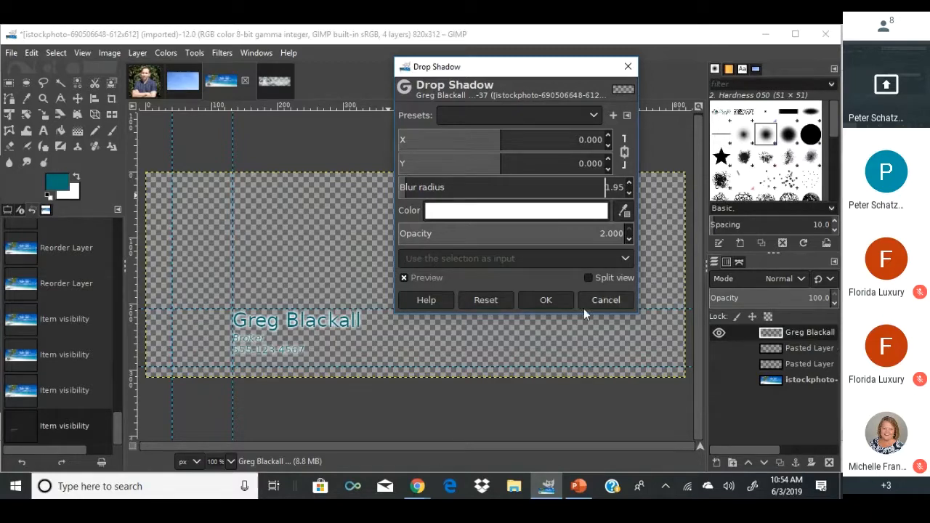
click(546, 300)
Show the headshot photo layers and the beach background again.
click(716, 348)
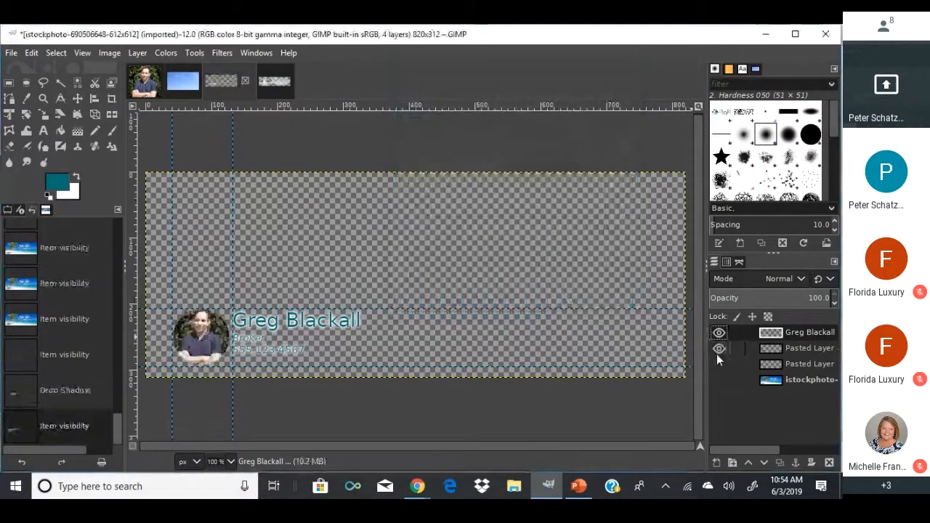
click(717, 365)
click(718, 379)
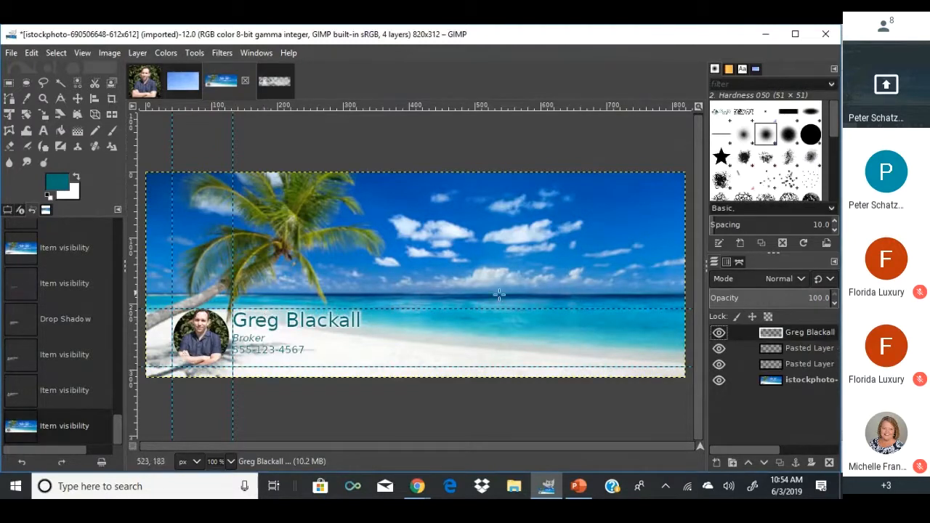
Rename the headshot photo layer to 'Text Layer1', cancelling the reopened Drop Shadow dialog.
click(771, 351)
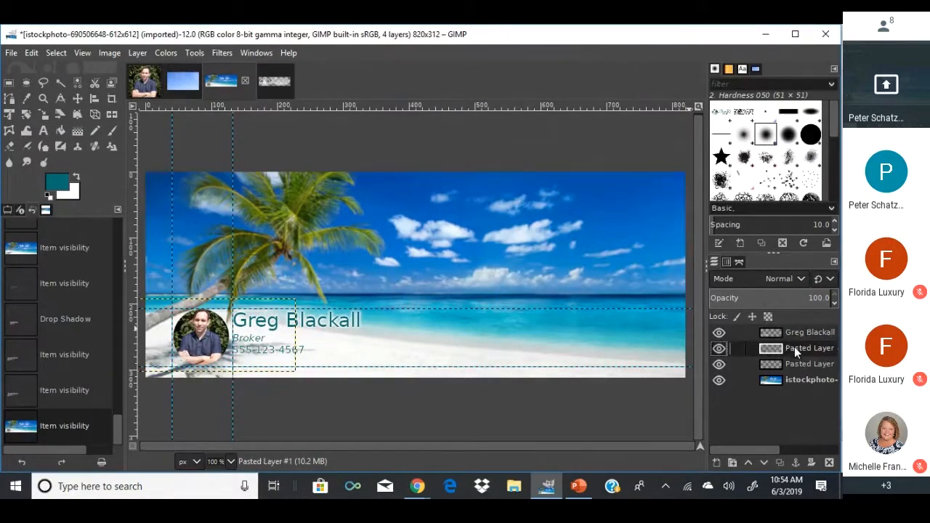
double_click(794, 346)
drag(795, 348, 840, 350)
key(BackSpace)
text(Yrcy)
key(Return)
key(ctrl+shift+f)
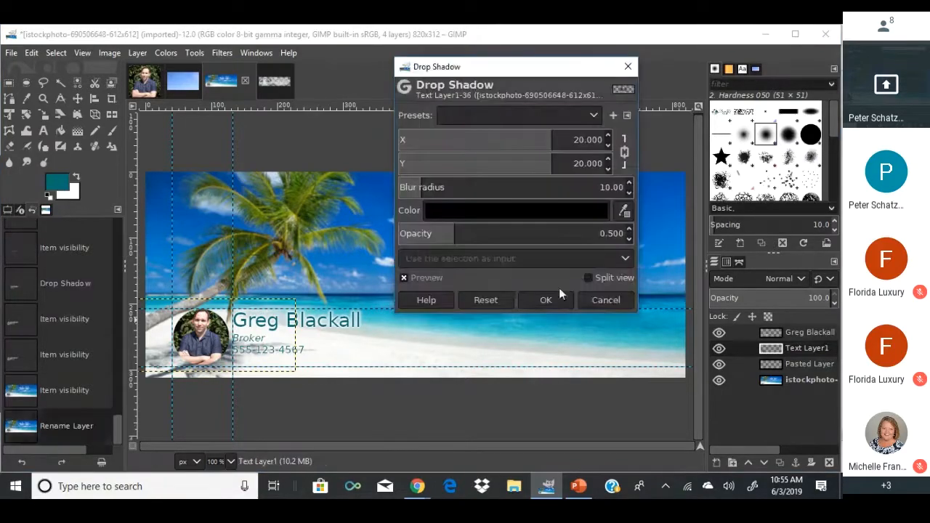
click(604, 300)
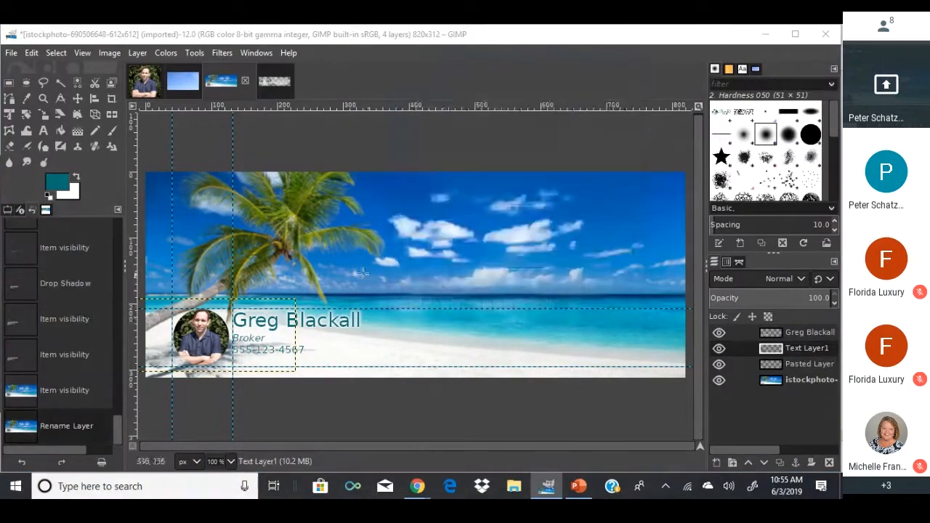
Make the agent-name text layer active and select the area around the name text.
click(8, 83)
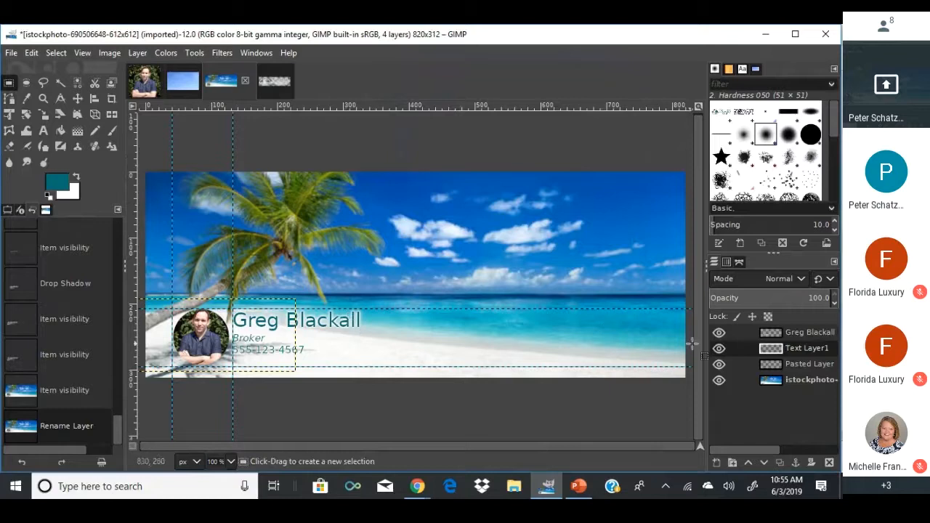
click(763, 365)
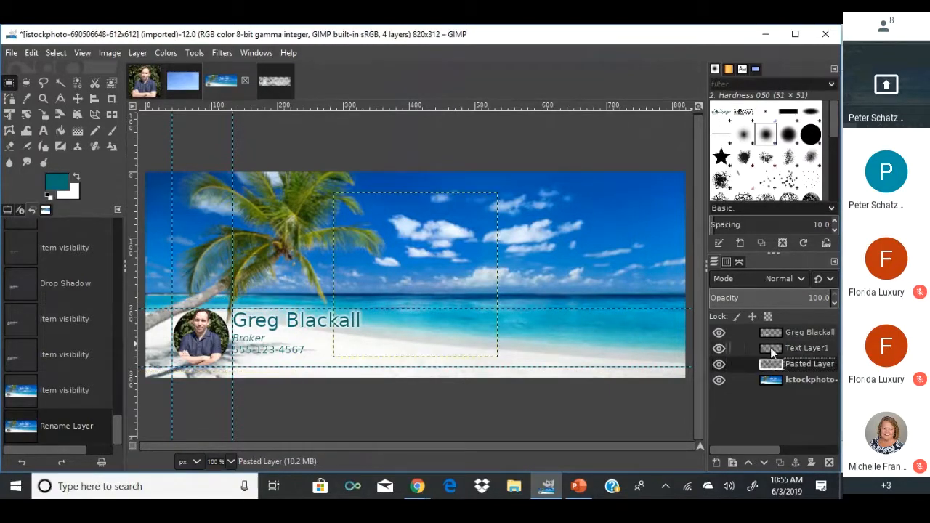
click(771, 349)
drag(248, 323, 298, 321)
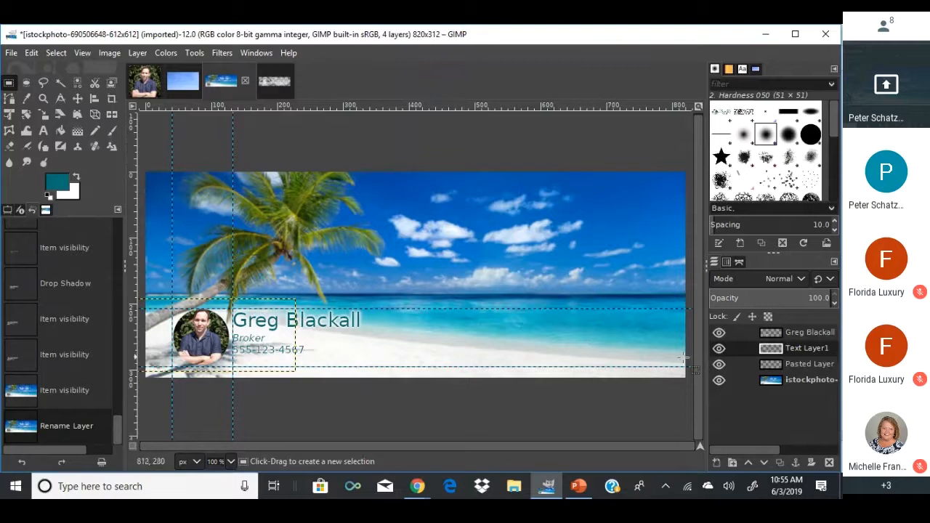
click(758, 331)
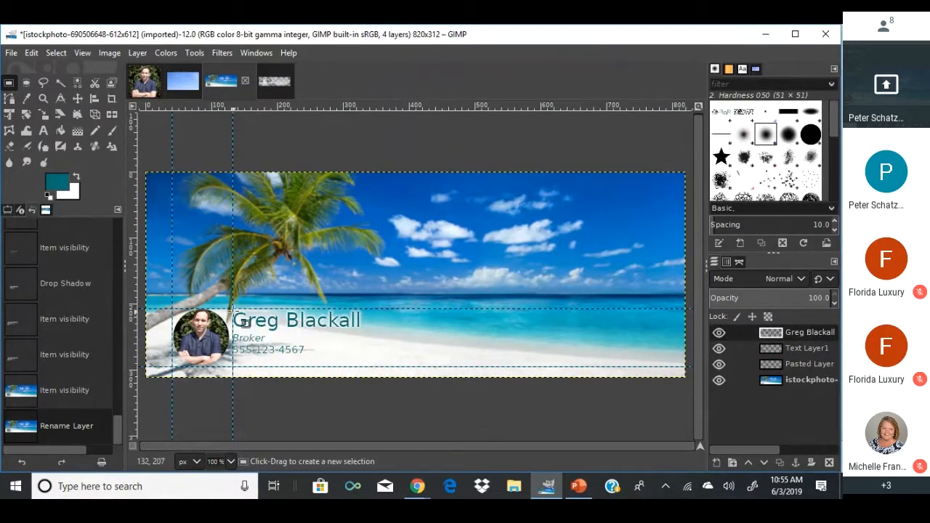
drag(233, 308, 374, 366)
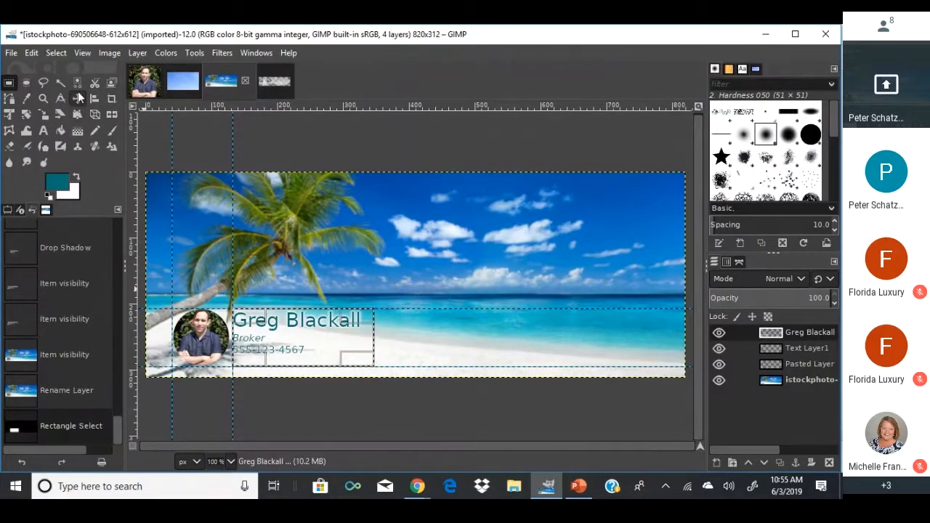
Move the name, title and phone text block to the banner's lower right.
click(77, 98)
mouse_move(297, 335)
mouse_down()
mouse_move(361, 334)
mouse_move(292, 337)
mouse_move(298, 351)
mouse_up()
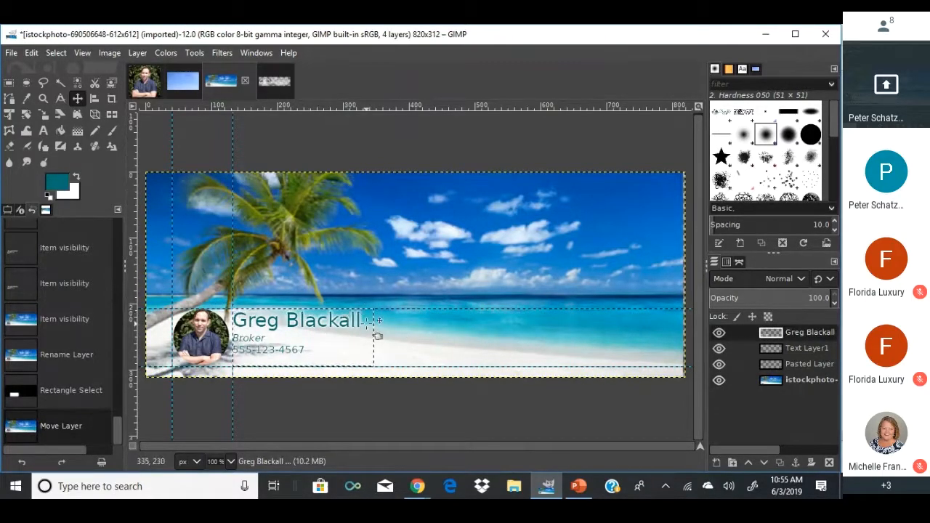
drag(376, 309, 396, 309)
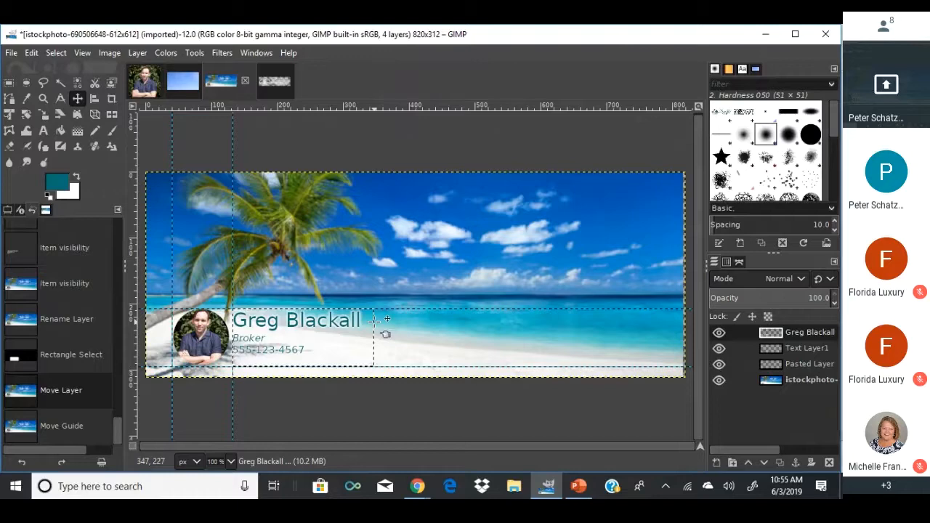
mouse_move(374, 320)
mouse_down()
mouse_move(392, 322)
mouse_move(374, 326)
mouse_up()
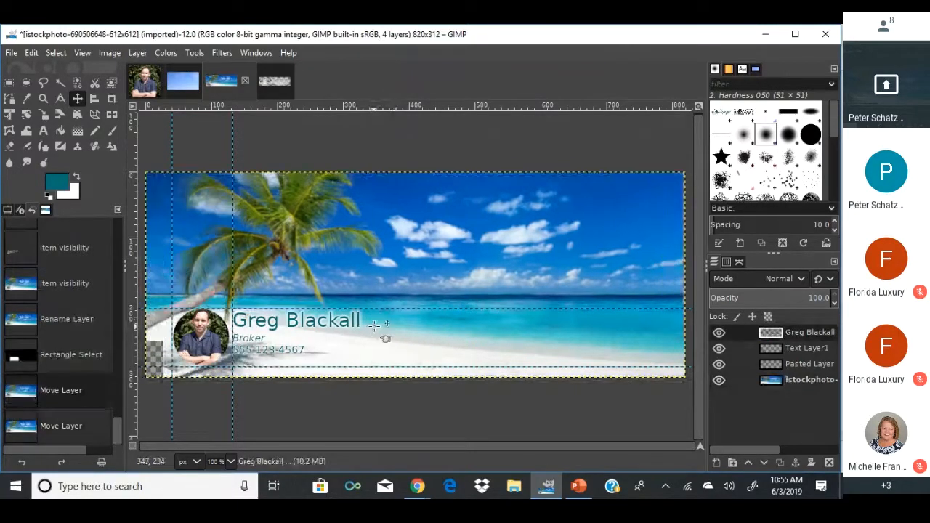
click(287, 324)
drag(295, 319, 423, 330)
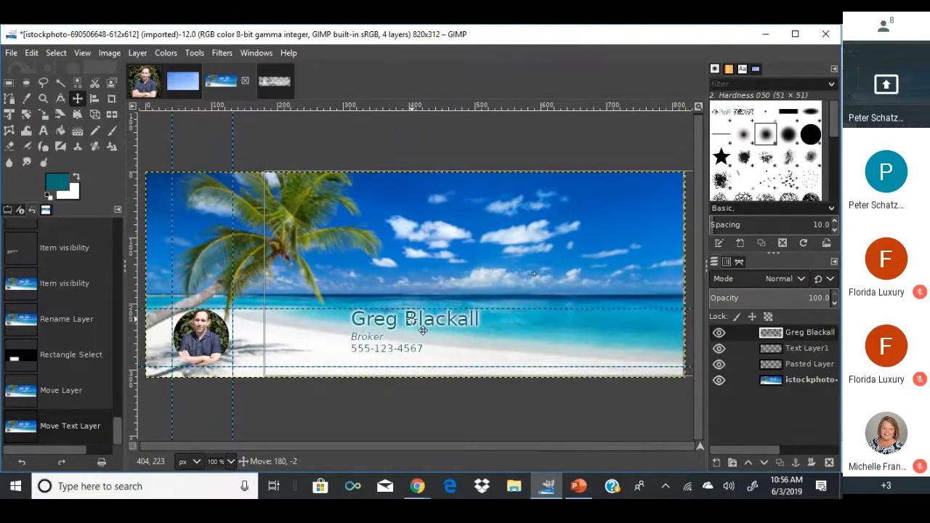
drag(423, 331, 541, 330)
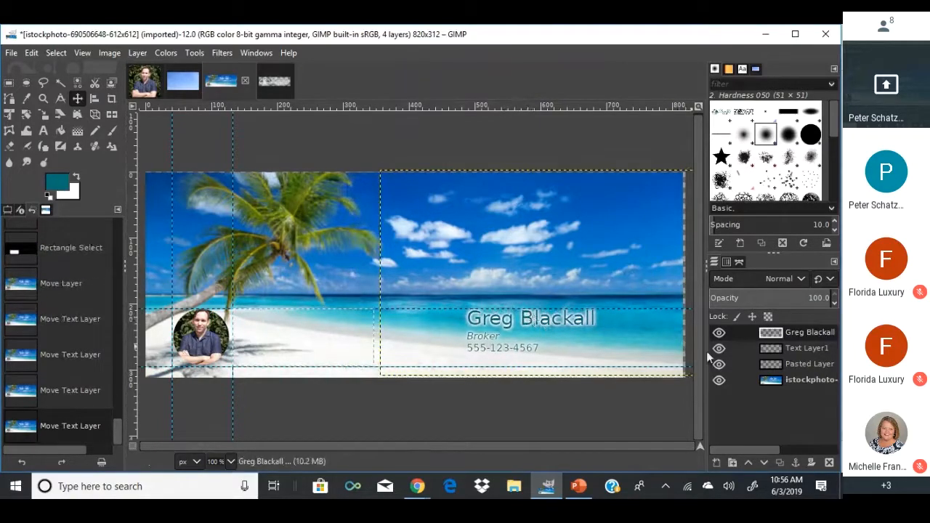
Hide the headshot, pasted and beach layers to check the text, then show them again.
click(719, 348)
click(718, 364)
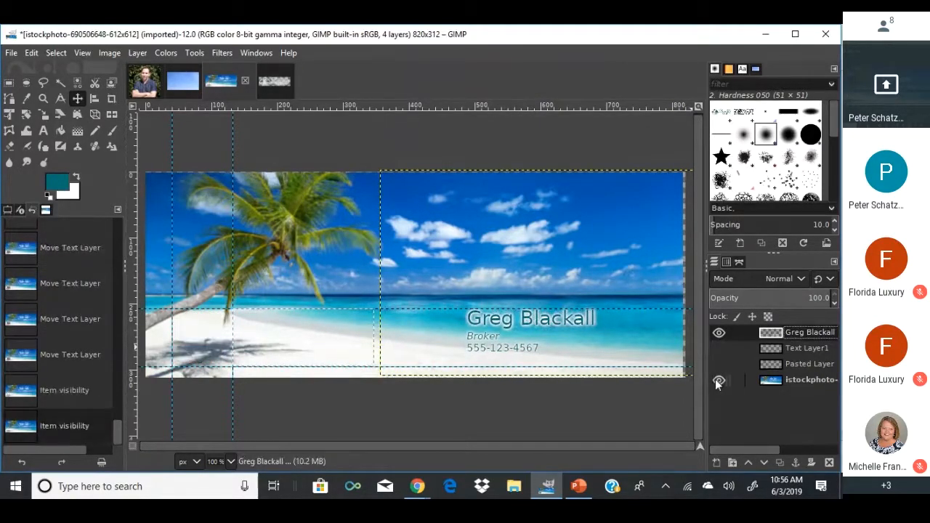
click(719, 379)
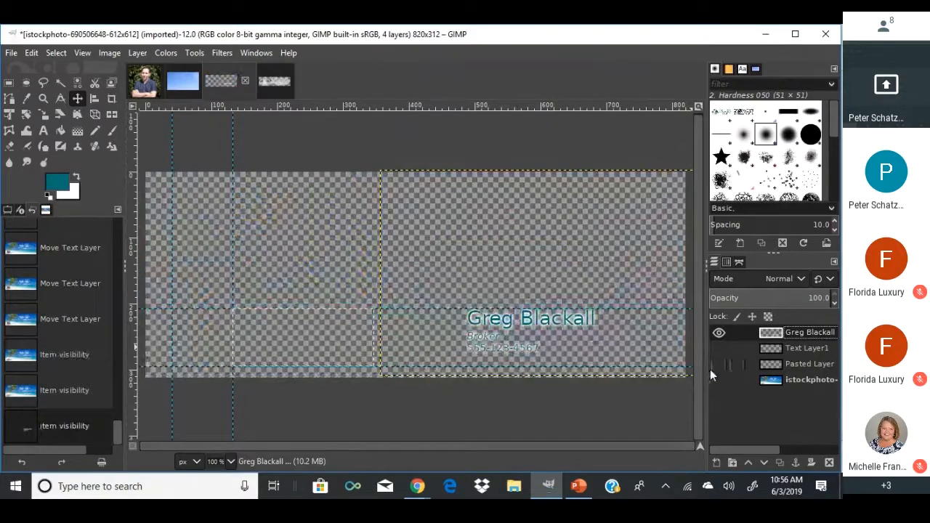
click(718, 379)
click(719, 364)
click(718, 347)
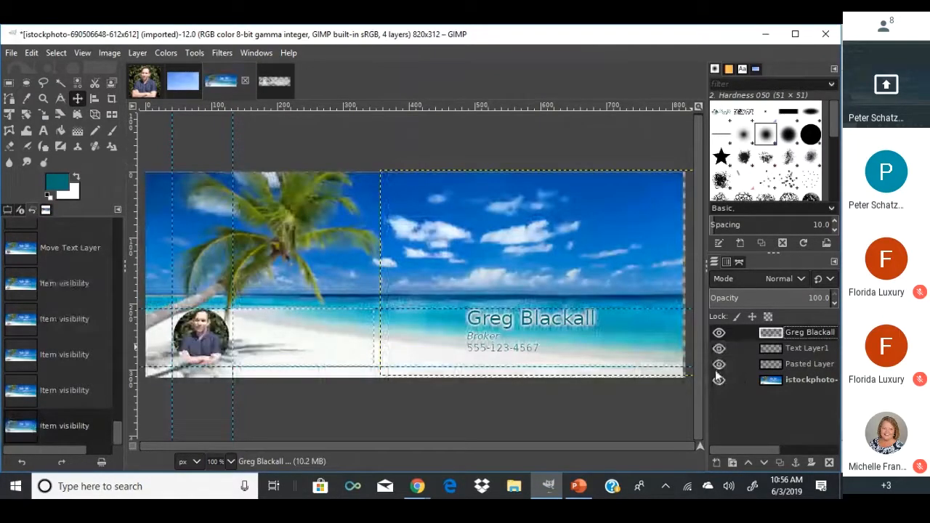
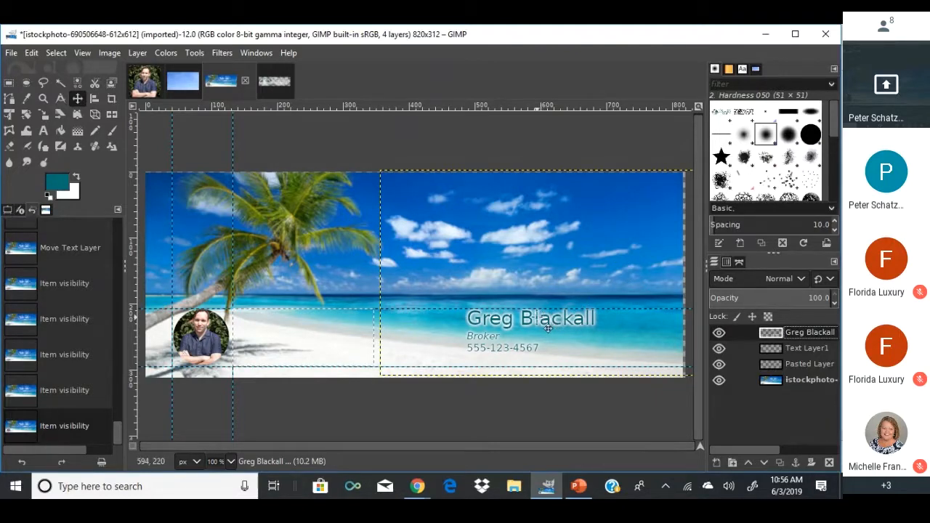
Undo the stray beach-layer move and earlier edits so the name block sits beside the portrait.
drag(547, 329, 540, 331)
key(ctrl+z)
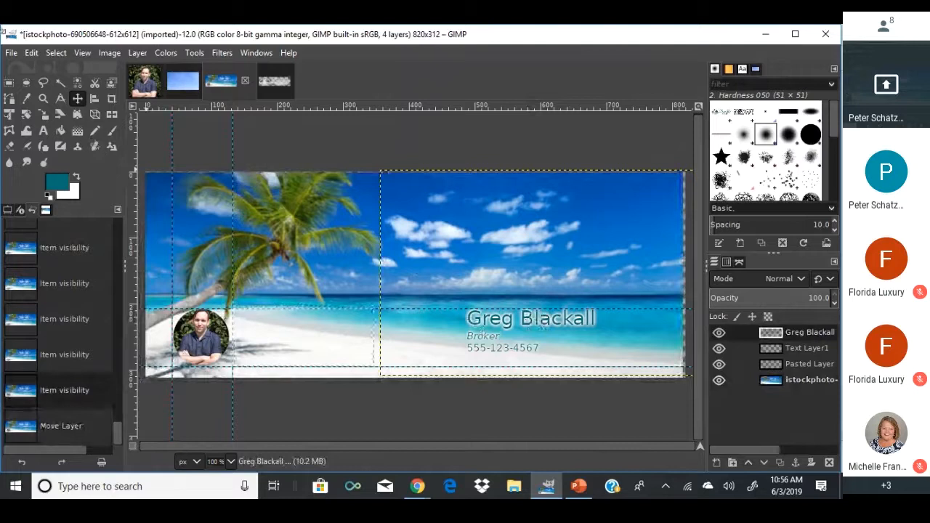
key(ctrl+z)
key(ctrl+z)
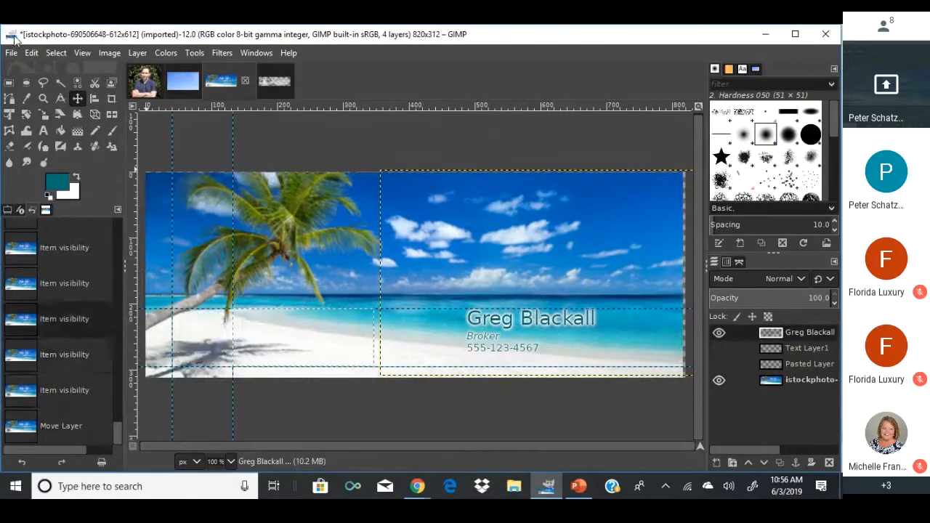
key(ctrl+z)
key(ctrl+z)
key(ctrl+z)
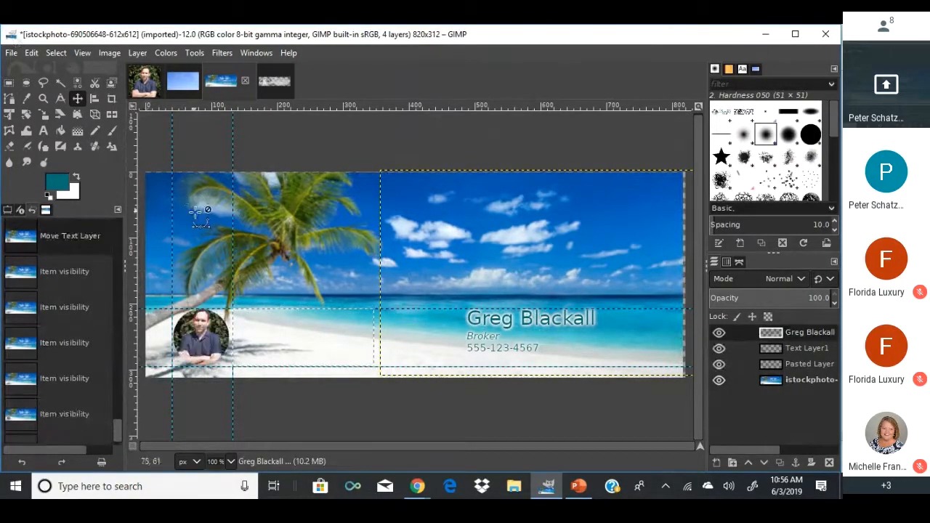
key(ctrl+z)
key(ctrl+z)
key(ctrl+z)
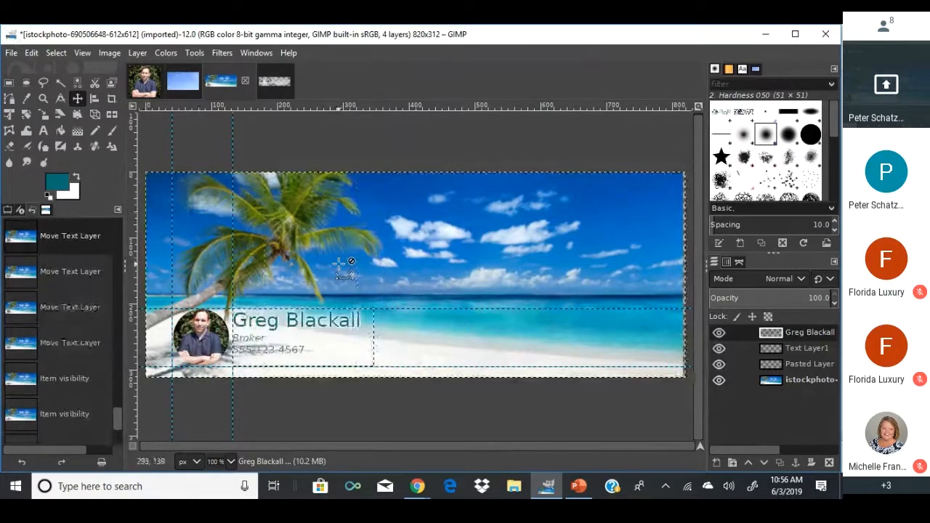
click(11, 52)
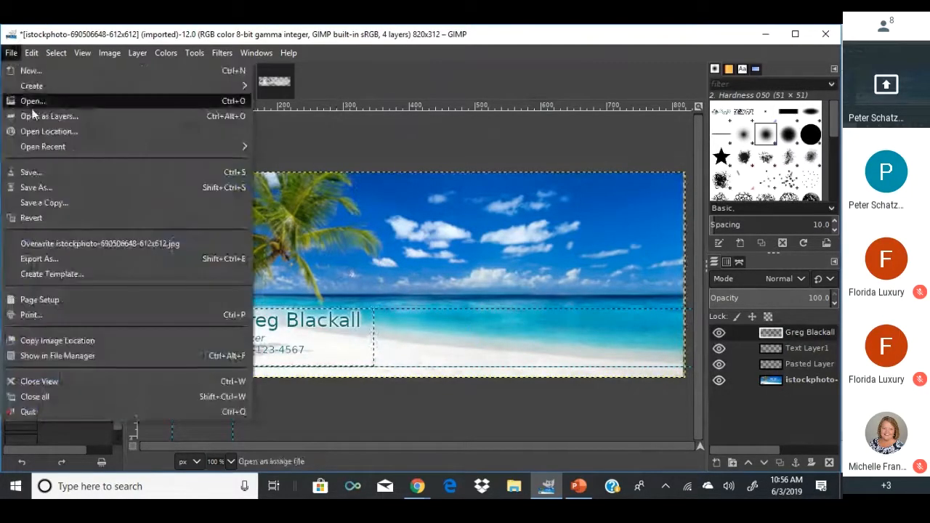
Save the banner as an XCF file, then start a PNG export and cancel it.
click(36, 177)
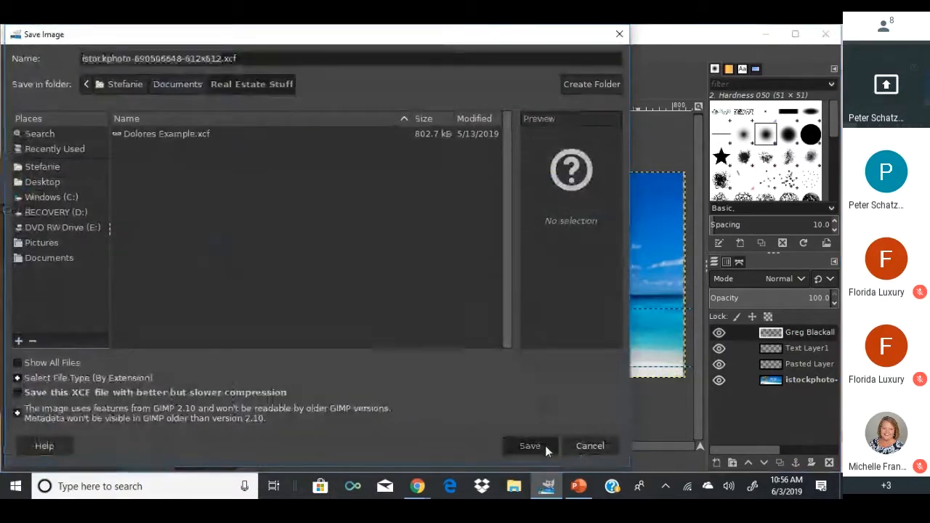
click(544, 446)
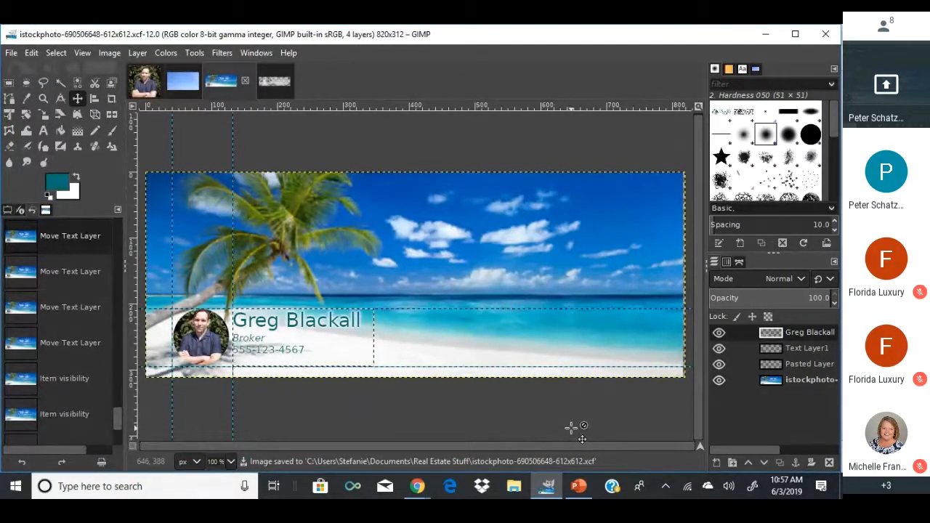
click(12, 53)
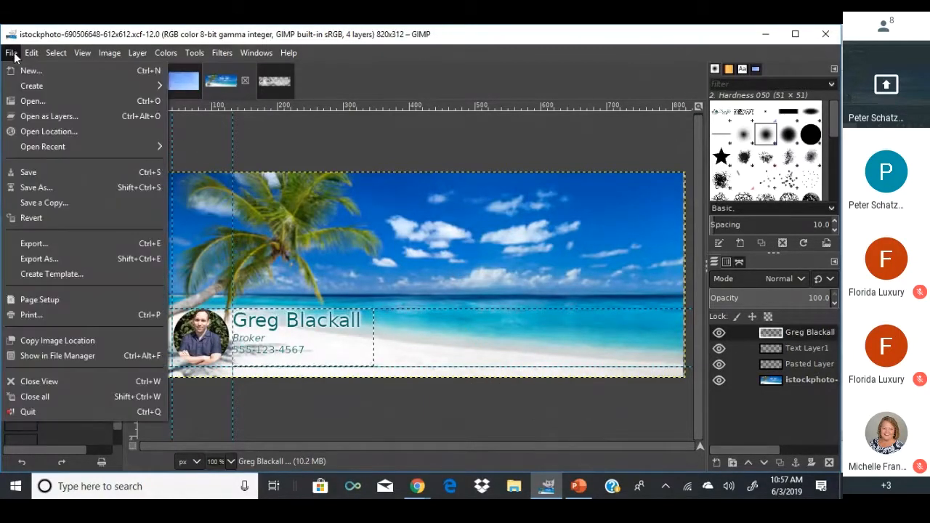
click(47, 257)
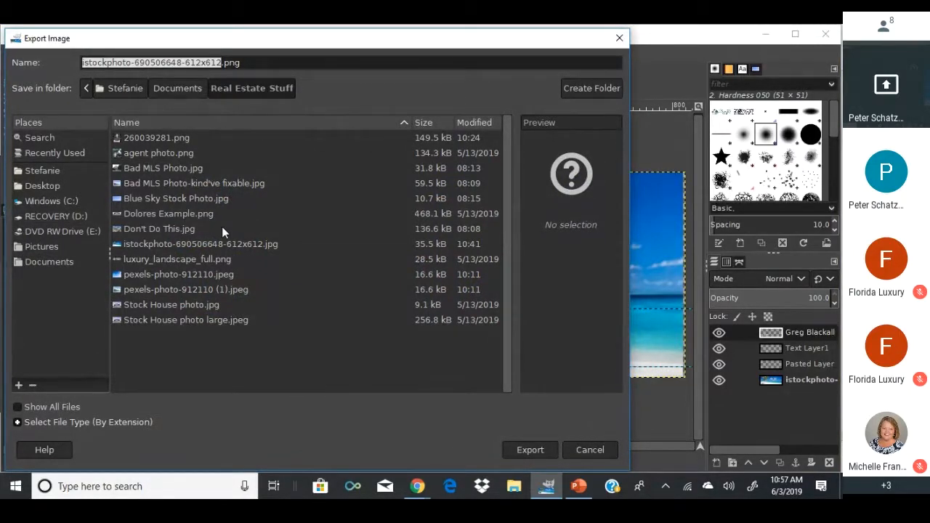
click(546, 454)
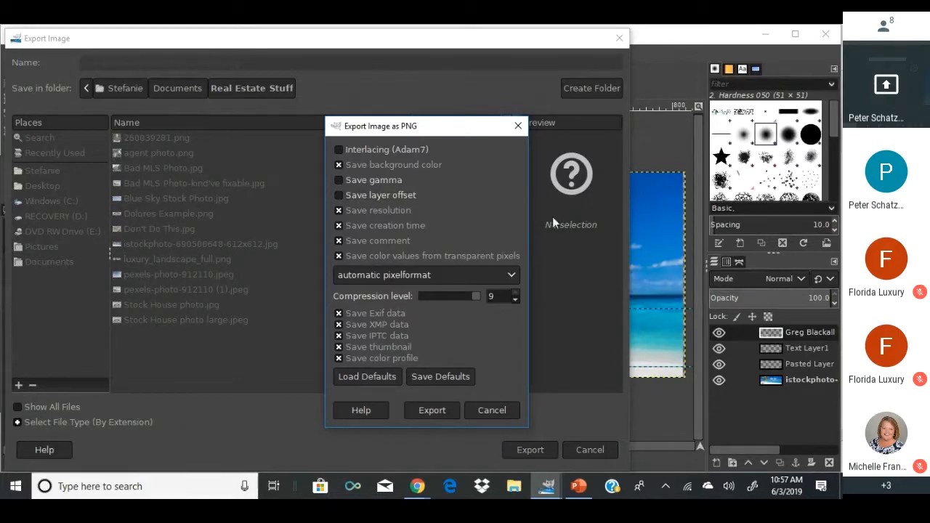
click(507, 417)
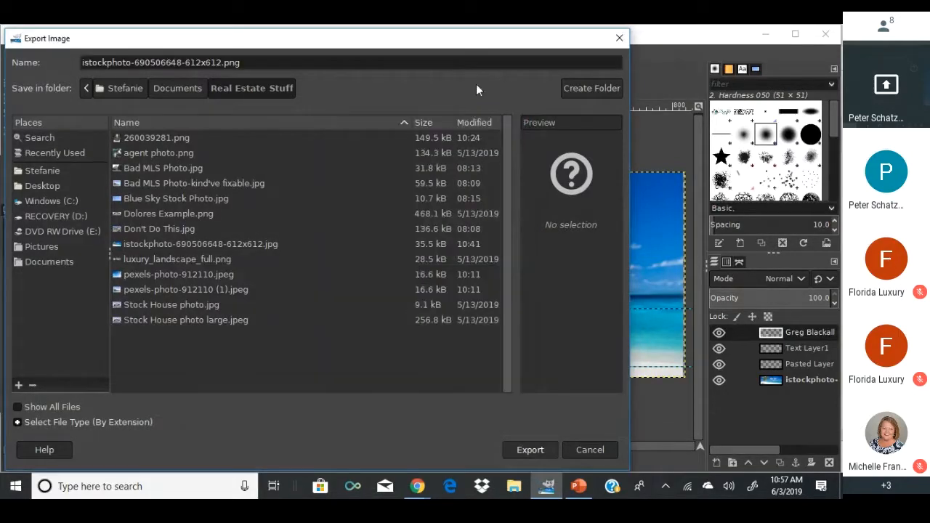
click(619, 38)
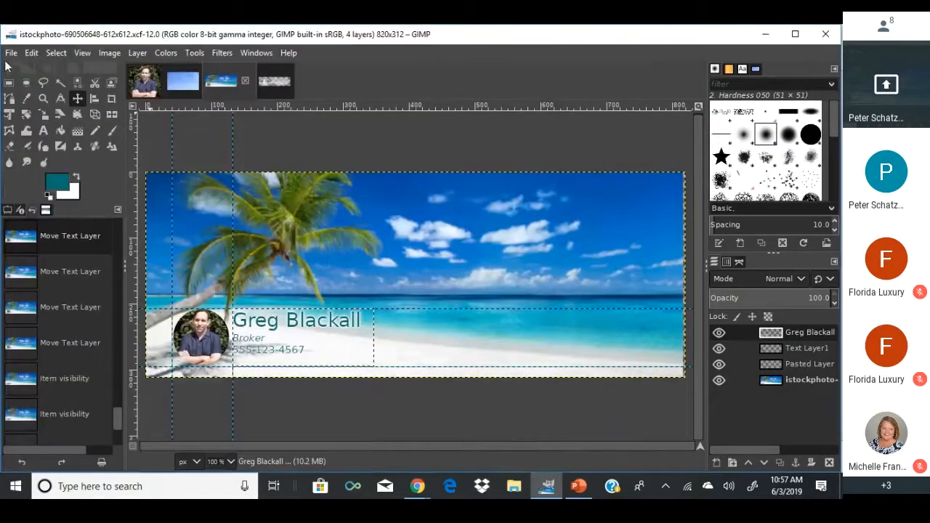
Bring up Save As and cancel it without saving under a new name.
click(11, 53)
click(106, 191)
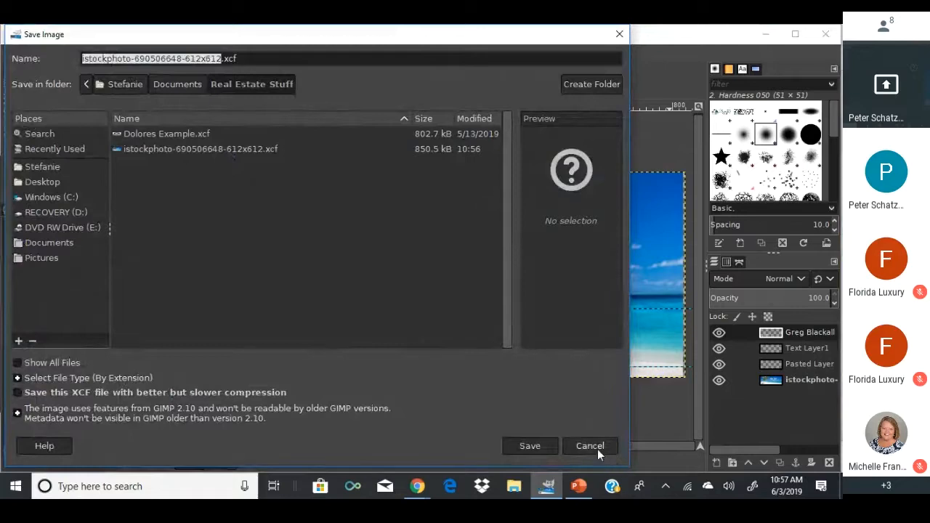
click(597, 449)
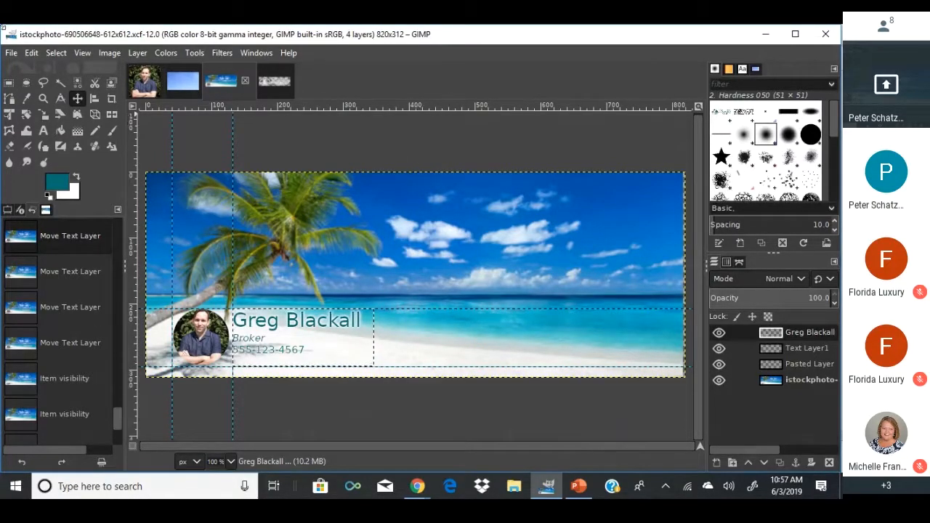
Save the XCF again and quit GIMP, discarding changes to the other open images.
click(10, 53)
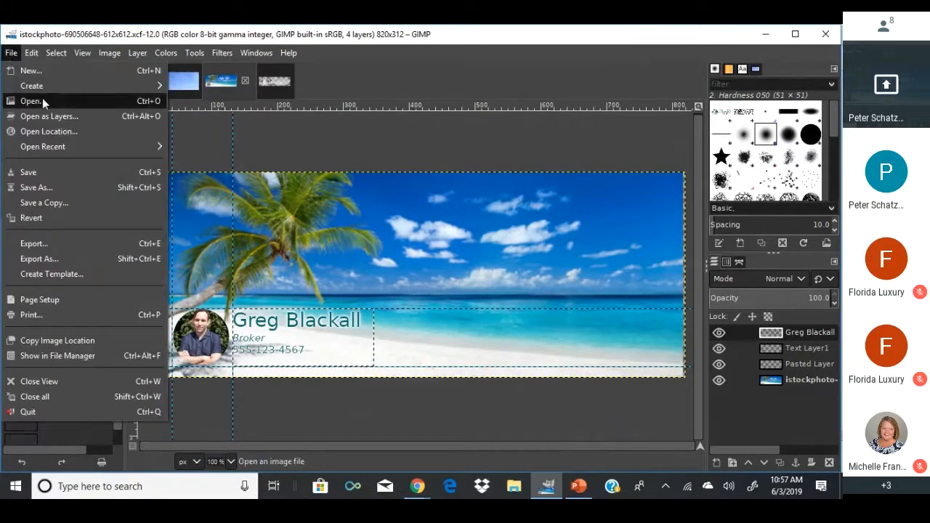
click(52, 173)
click(823, 36)
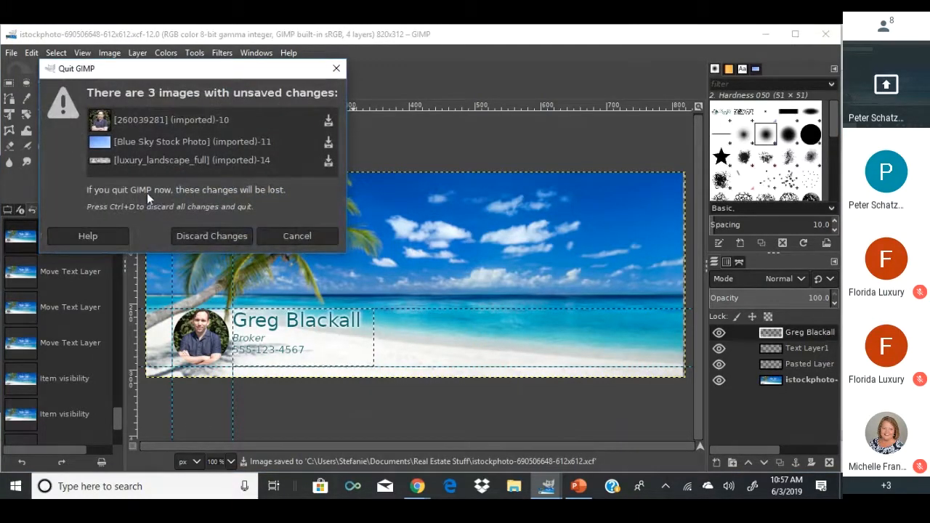
click(202, 235)
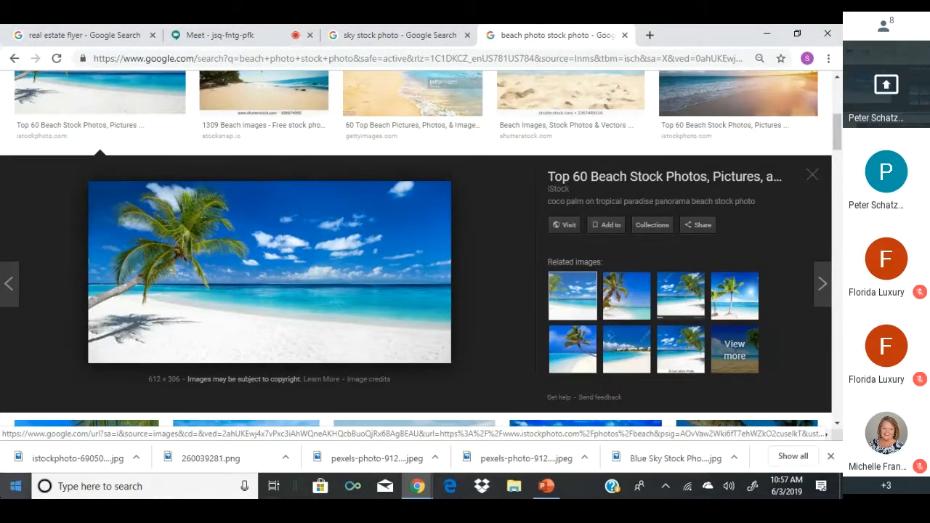
click(4, 492)
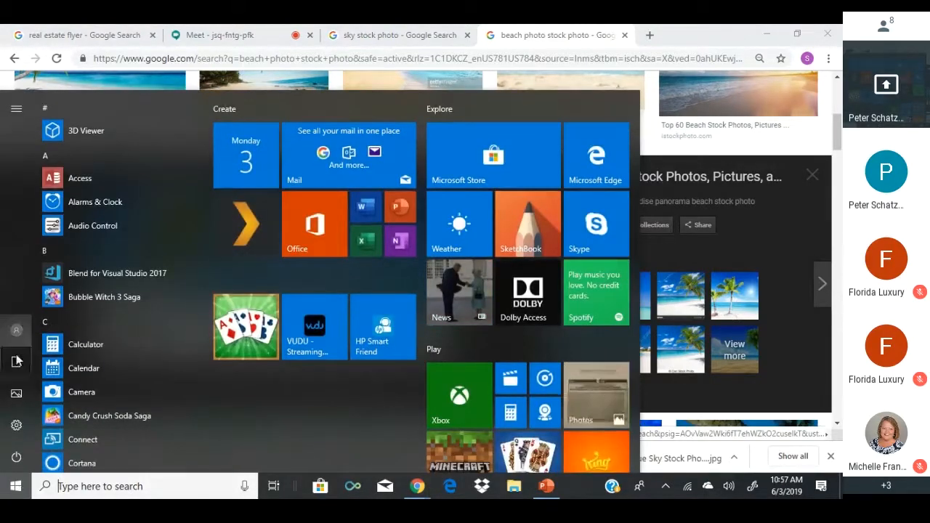
scroll(98, 350, down, 4)
scroll(100, 350, up, 2)
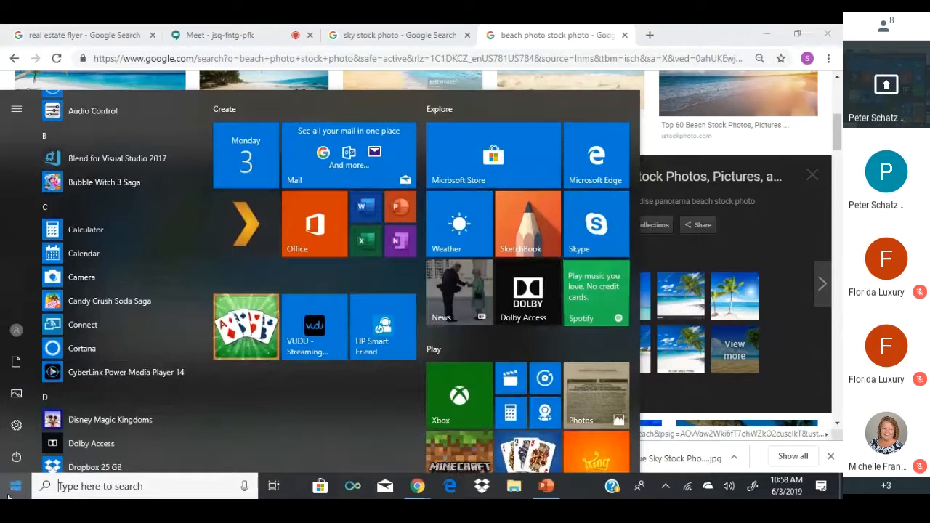
key(Escape)
key(super+e)
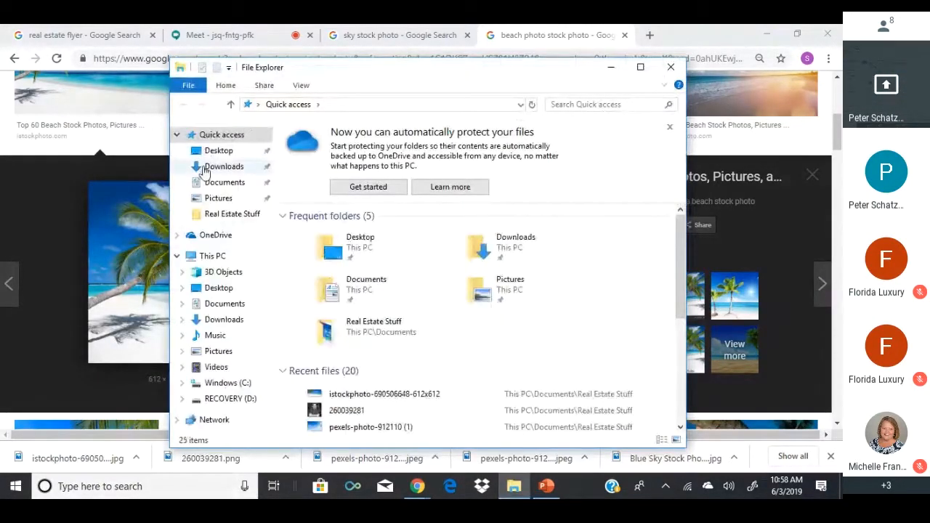
click(215, 184)
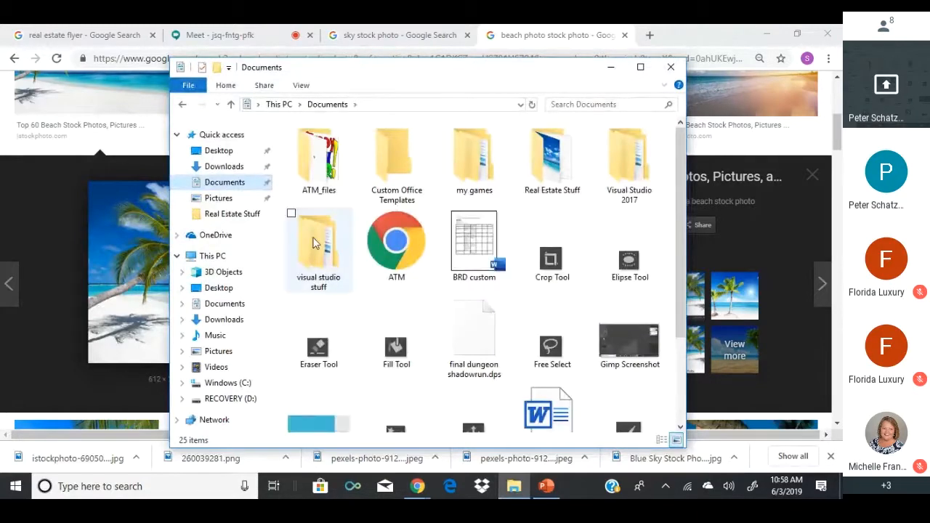
double_click(574, 173)
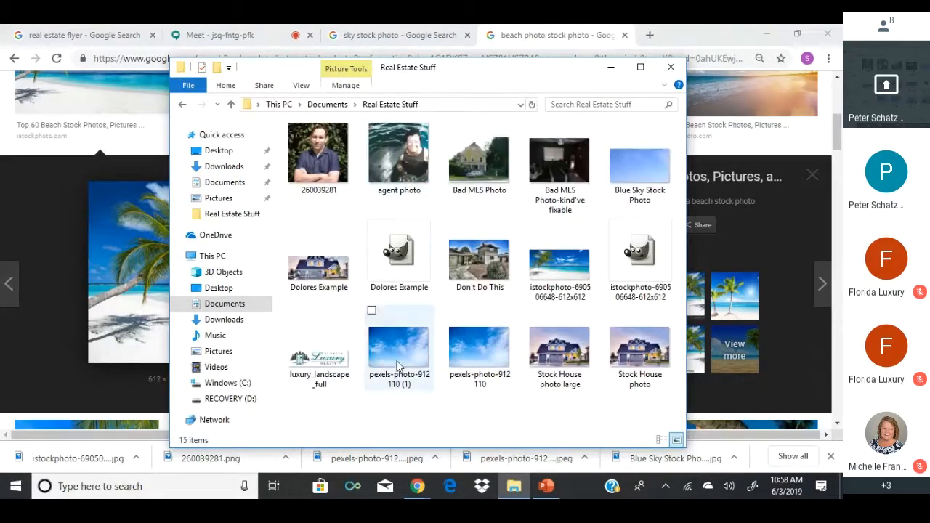
click(638, 267)
double_click(638, 267)
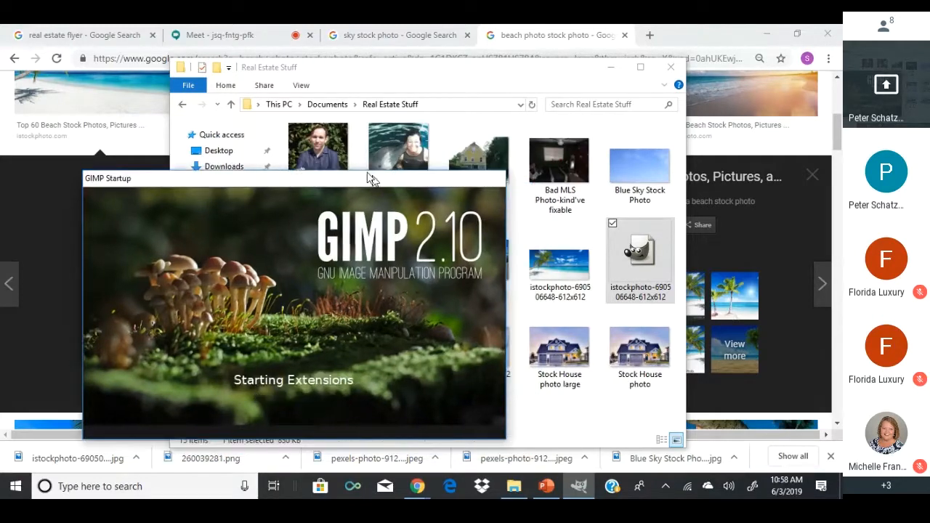
drag(371, 179, 393, 135)
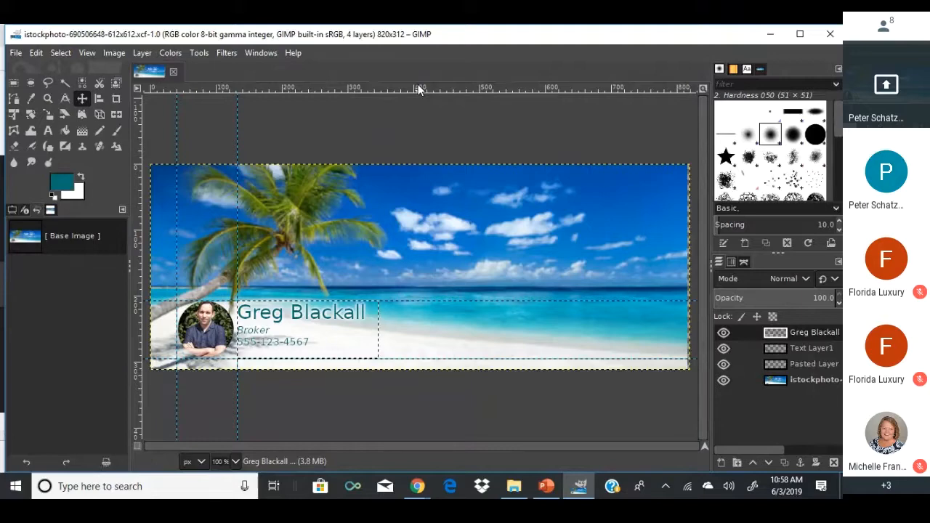
Export the banner as a PNG named with the agent's name plus 'Cover Photo'.
click(16, 53)
click(35, 254)
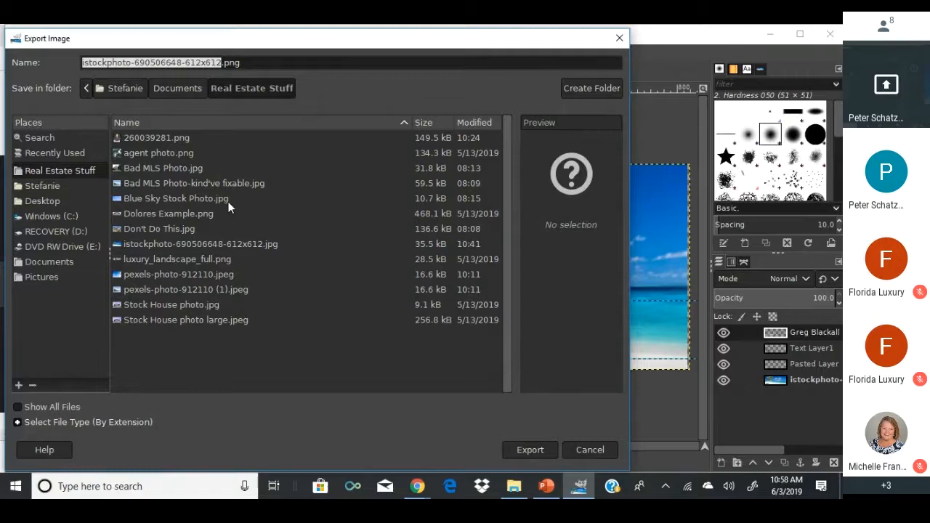
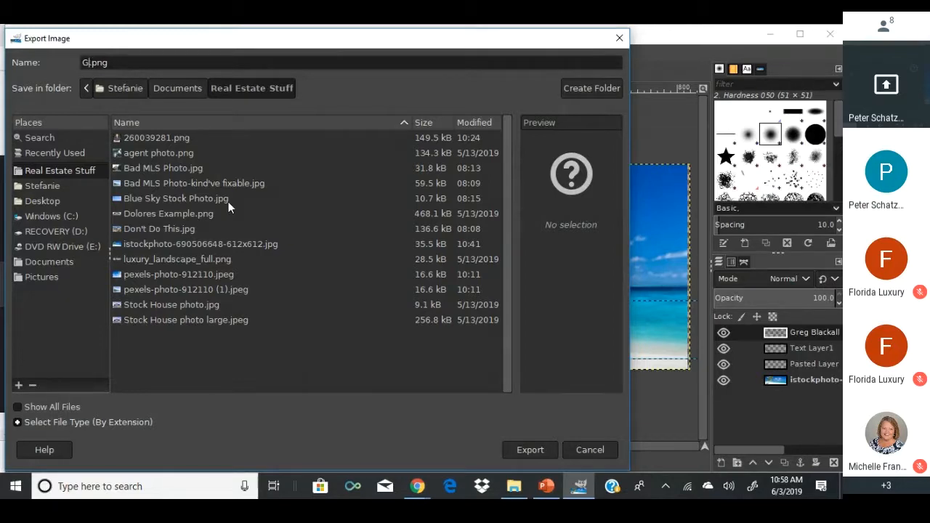
text(Cover Phot)
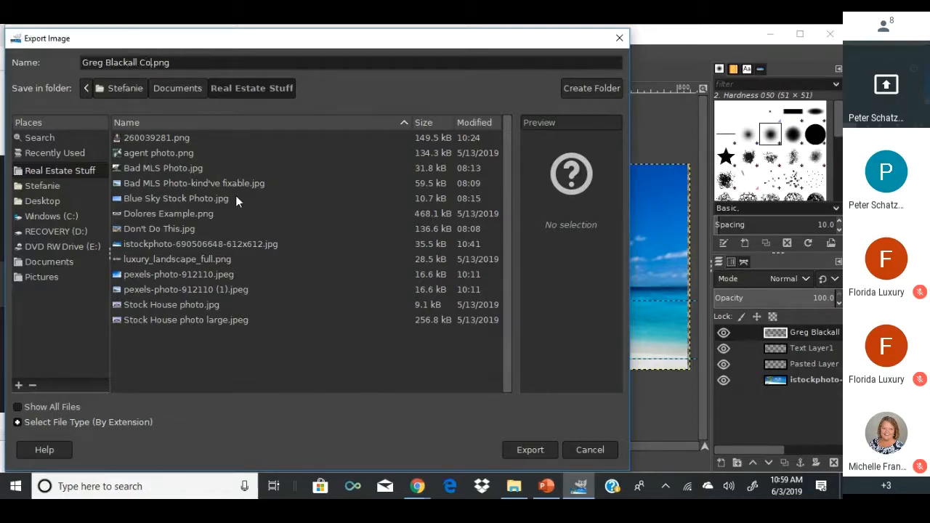
text(o)
click(533, 448)
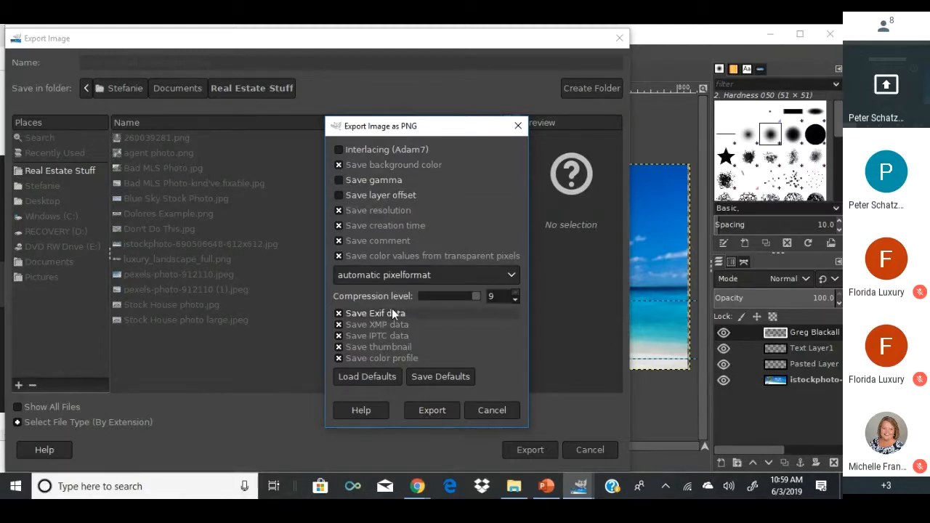
click(421, 411)
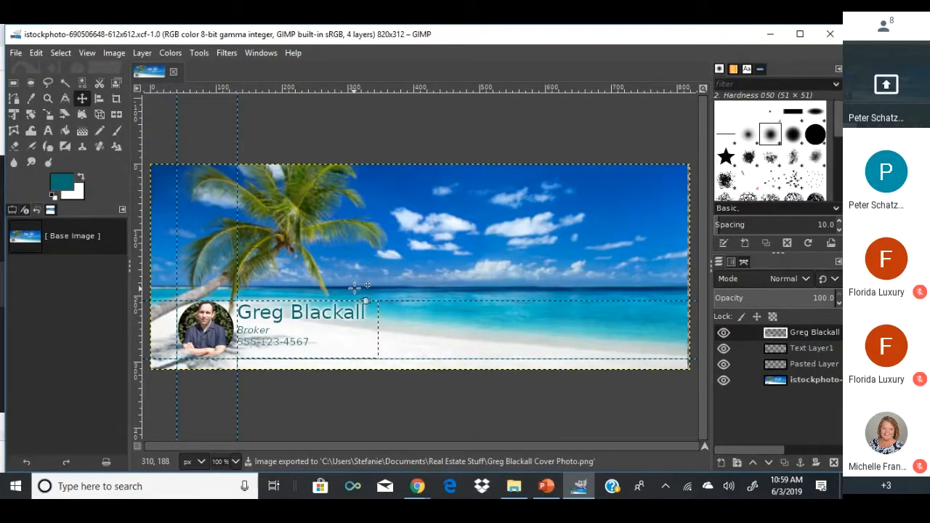
Export the cover photo again with a .jpeg extension at quality 100.
click(15, 53)
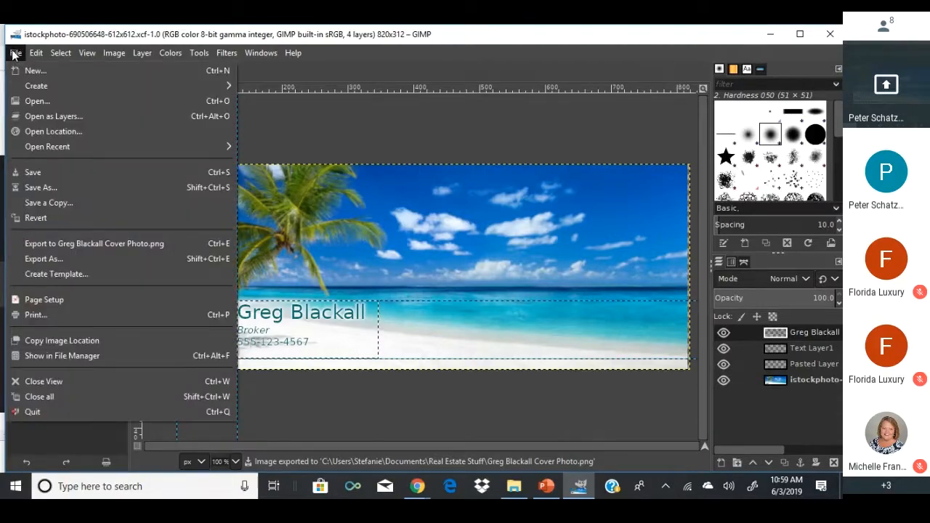
click(60, 259)
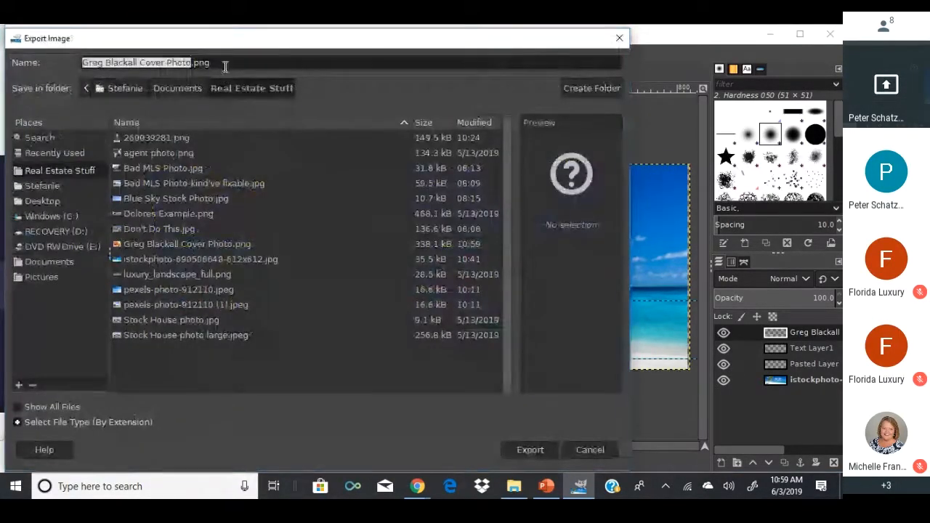
click(225, 66)
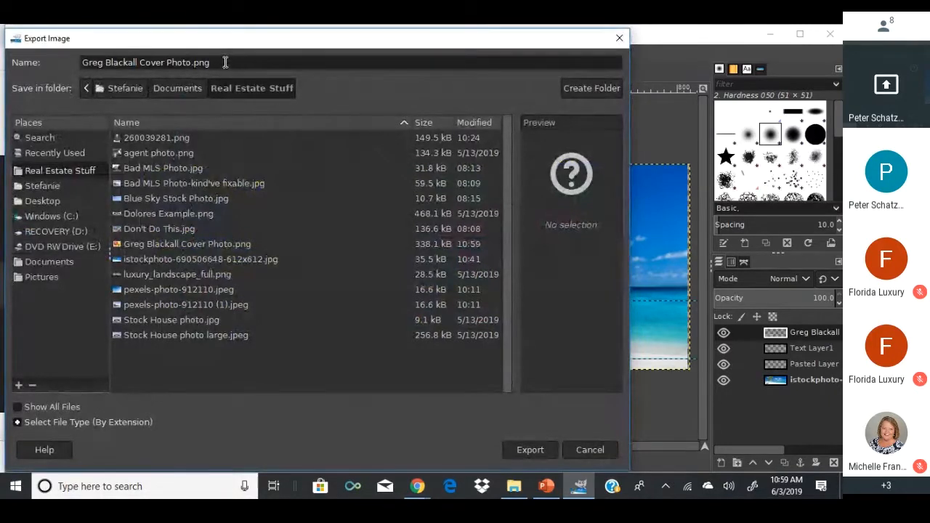
key(BackSpace)
key(BackSpace)
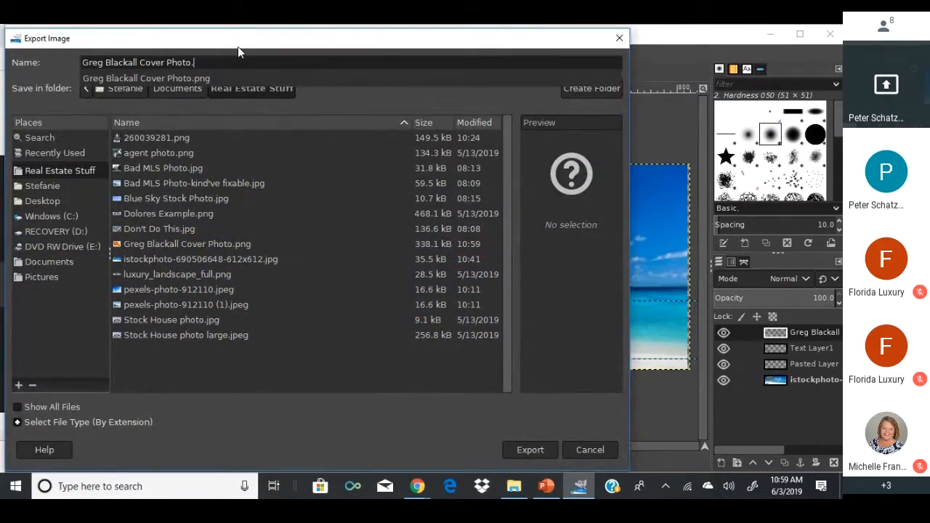
text(jpeg)
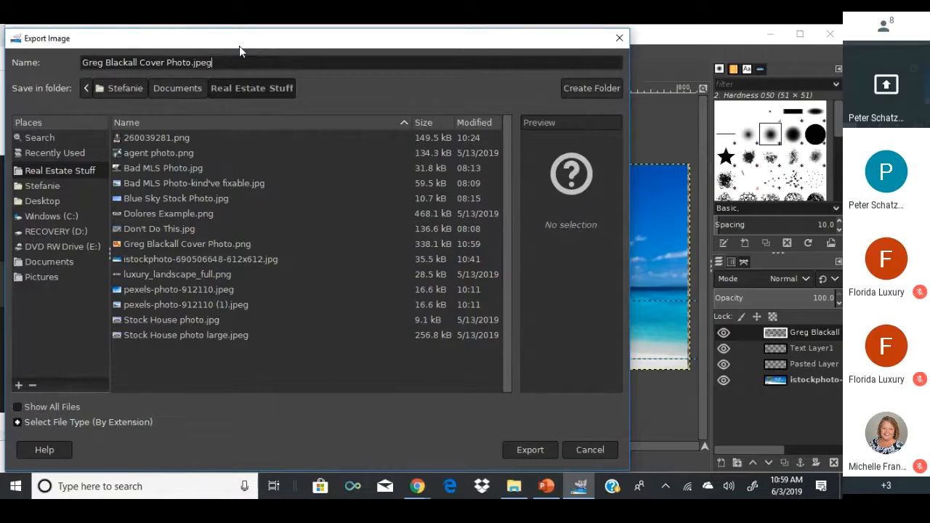
click(529, 449)
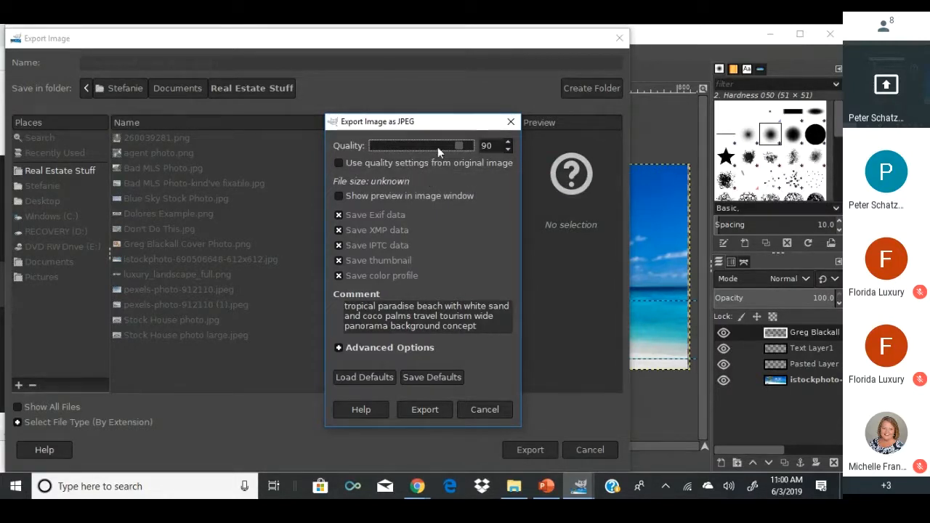
drag(458, 148, 482, 146)
click(429, 408)
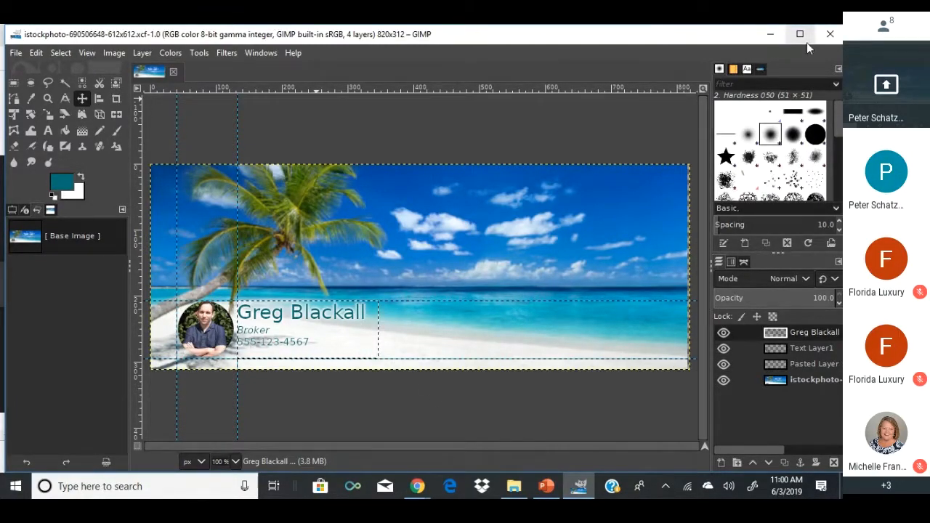
Close GIMP and select the exported cover photo in the Real Estate Stuff folder.
click(829, 34)
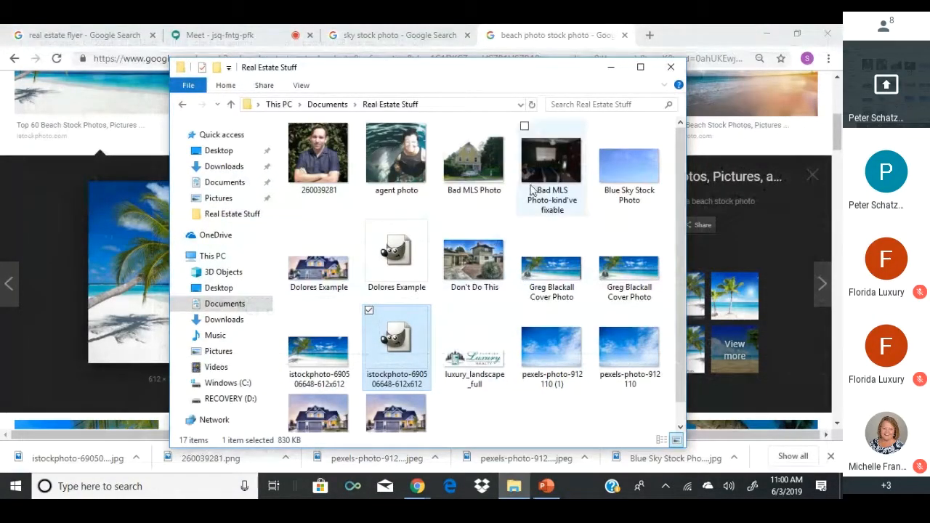
scroll(537, 207, down, 1)
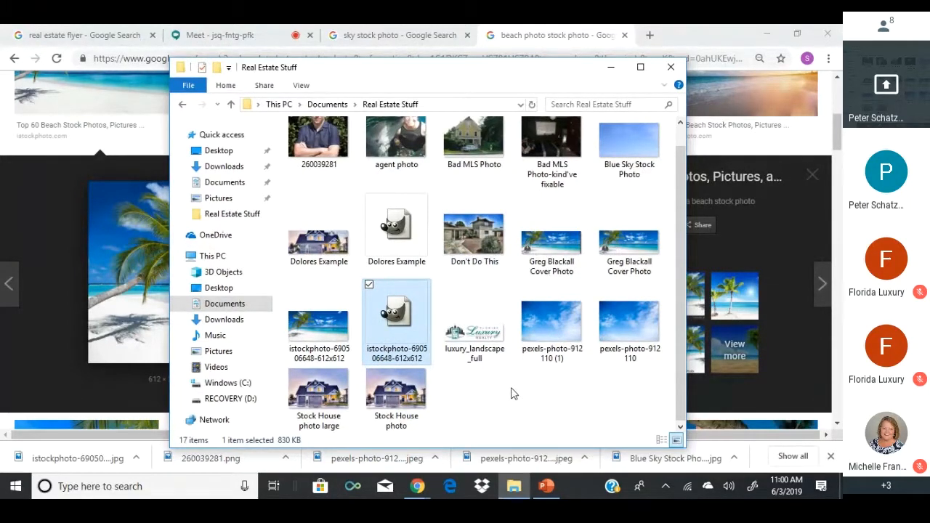
click(540, 252)
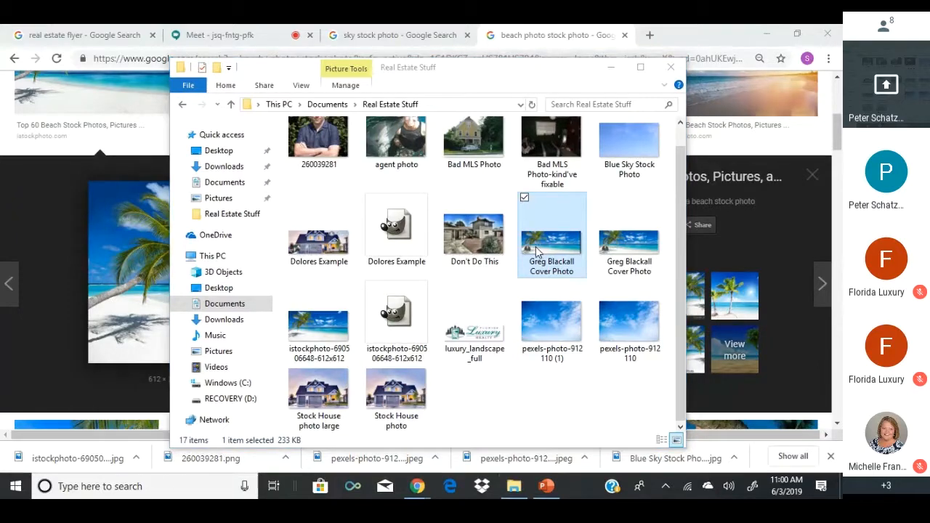
Open the JPEG and PNG cover photos in Photos and snap them left and right.
double_click(539, 252)
click(438, 472)
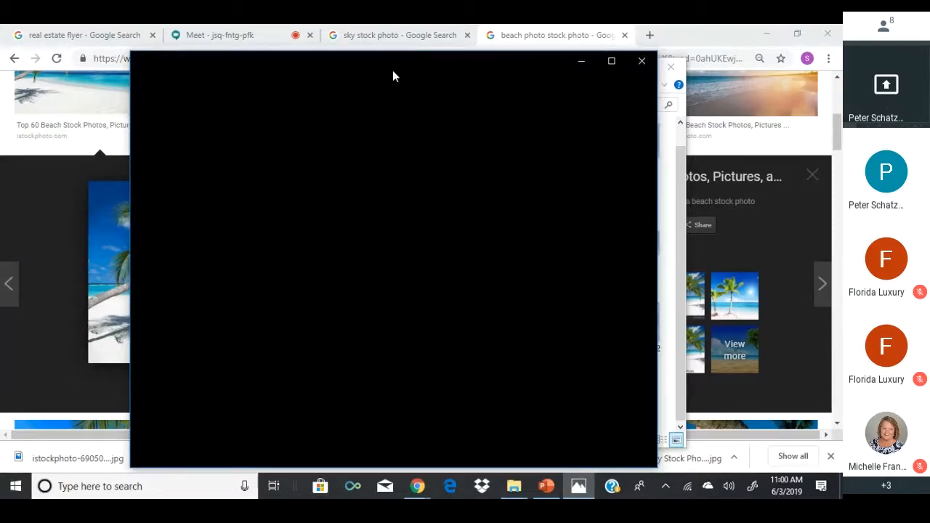
drag(382, 67, 330, 69)
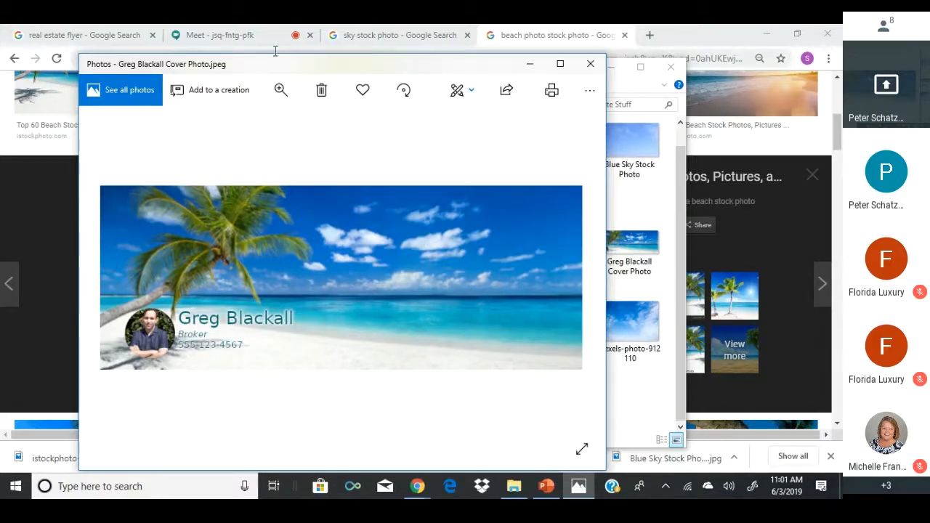
drag(234, 65, 185, 68)
double_click(612, 260)
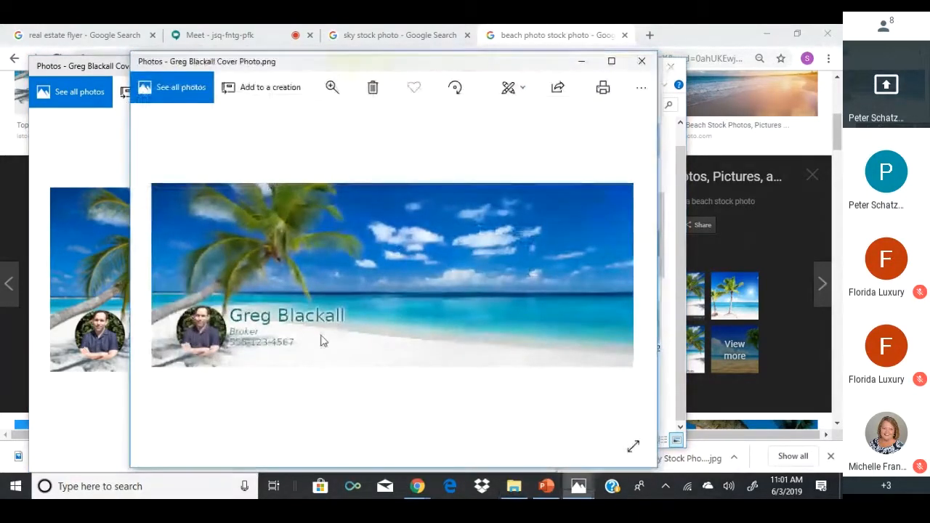
drag(386, 64, 476, 78)
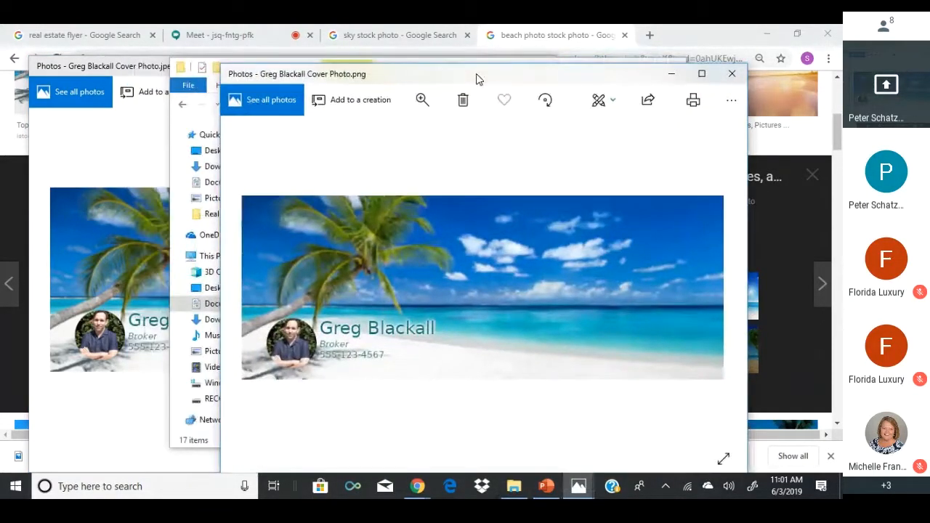
click(106, 430)
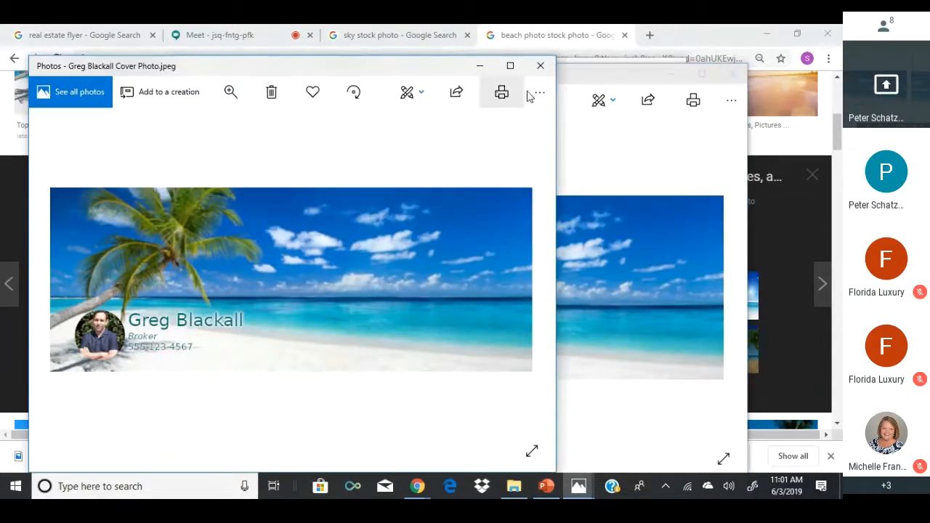
drag(585, 75, 509, 73)
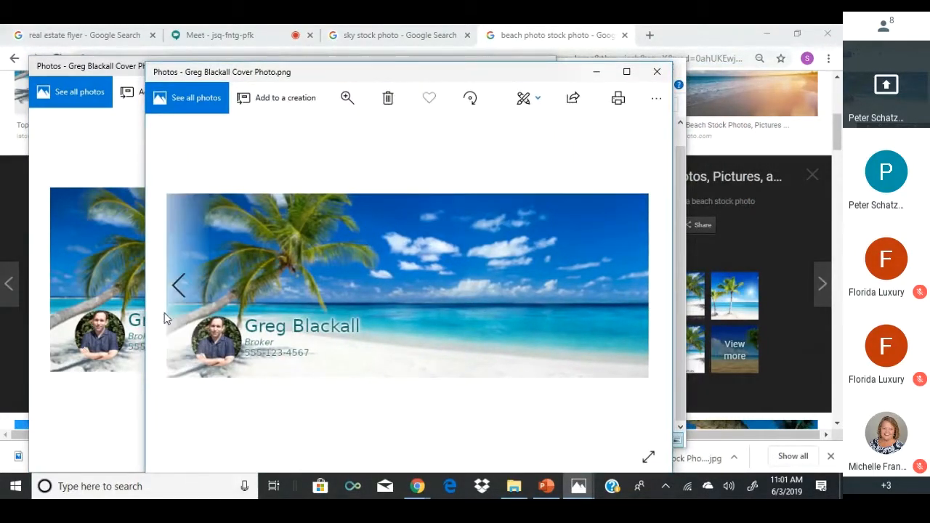
drag(353, 73, 840, 80)
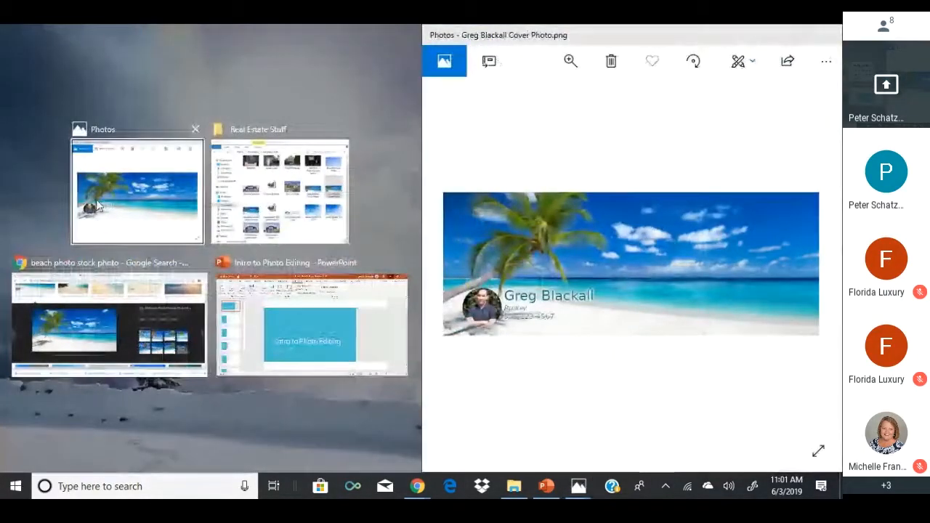
click(107, 218)
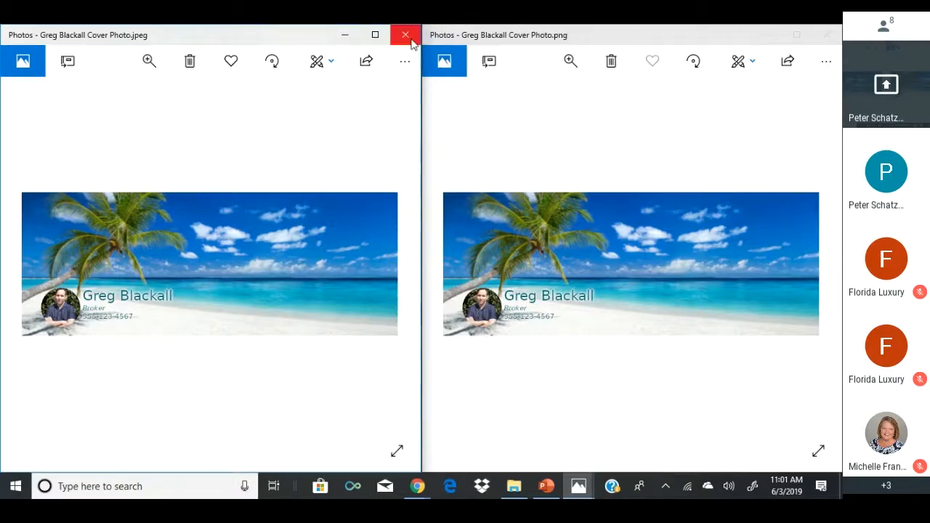
Close both photo windows and the Real Estate Stuff folder, then minimize Chrome.
click(393, 35)
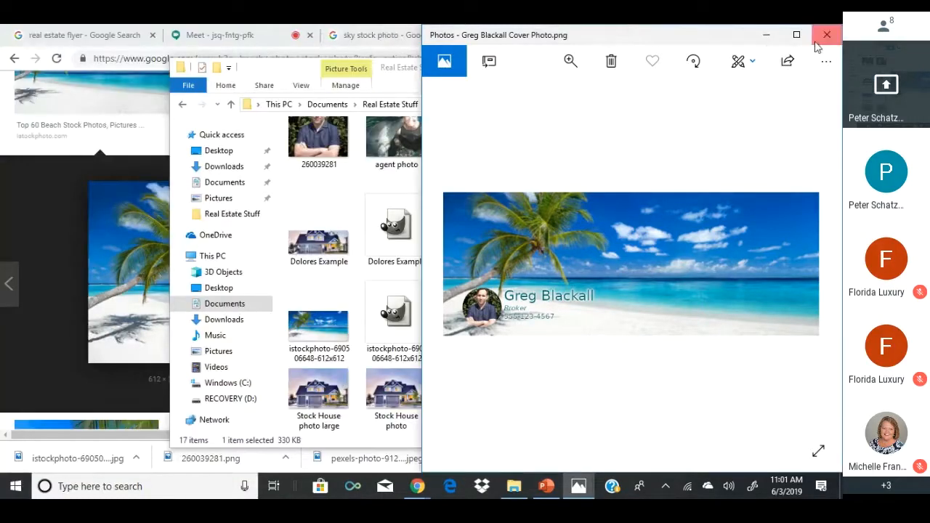
click(827, 35)
click(671, 67)
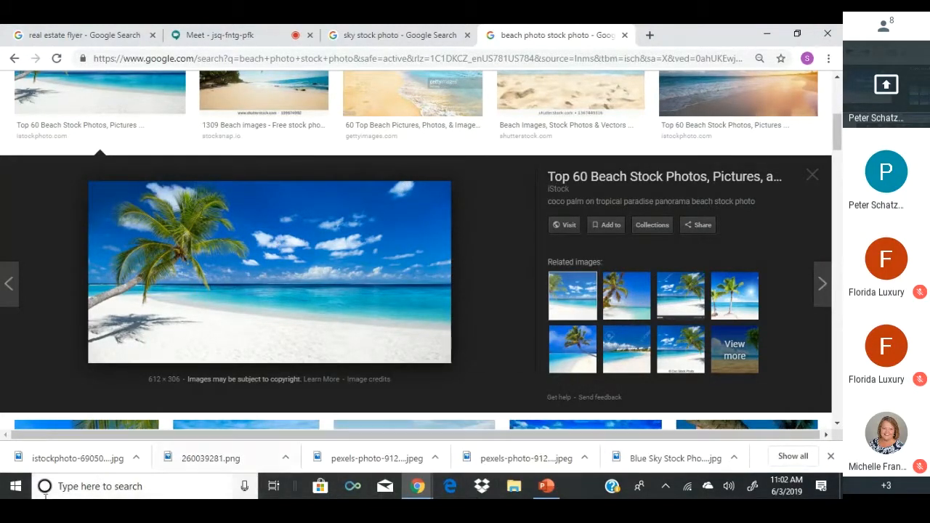
click(768, 33)
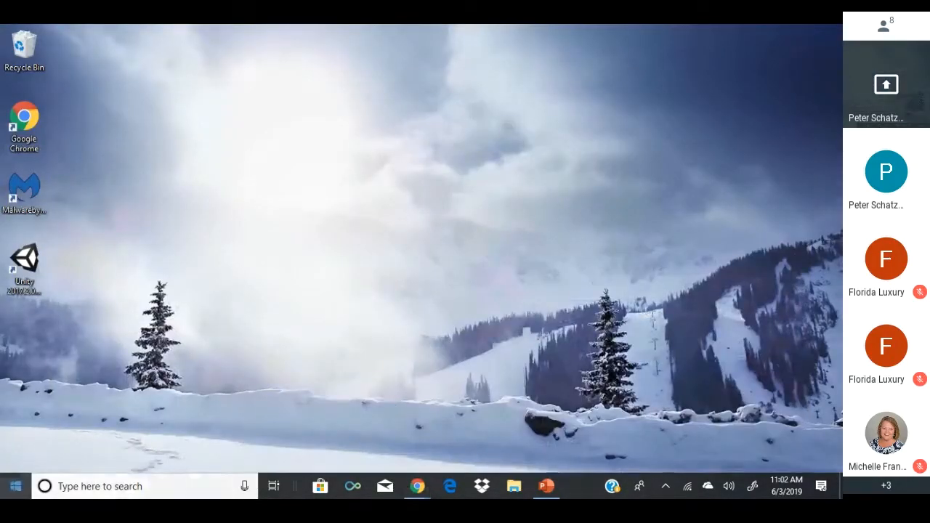
Search the Start menu for gimp and launch GIMP 2.10.10.
click(15, 486)
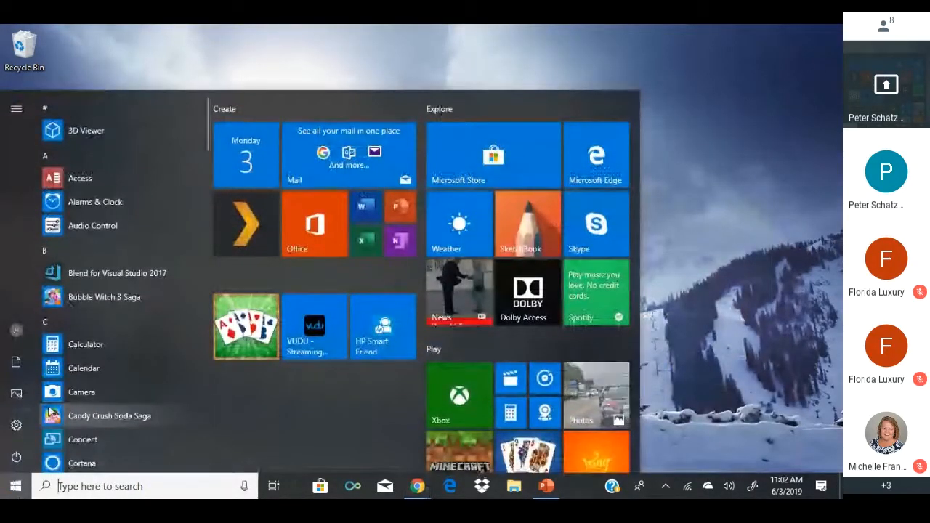
text(gimp)
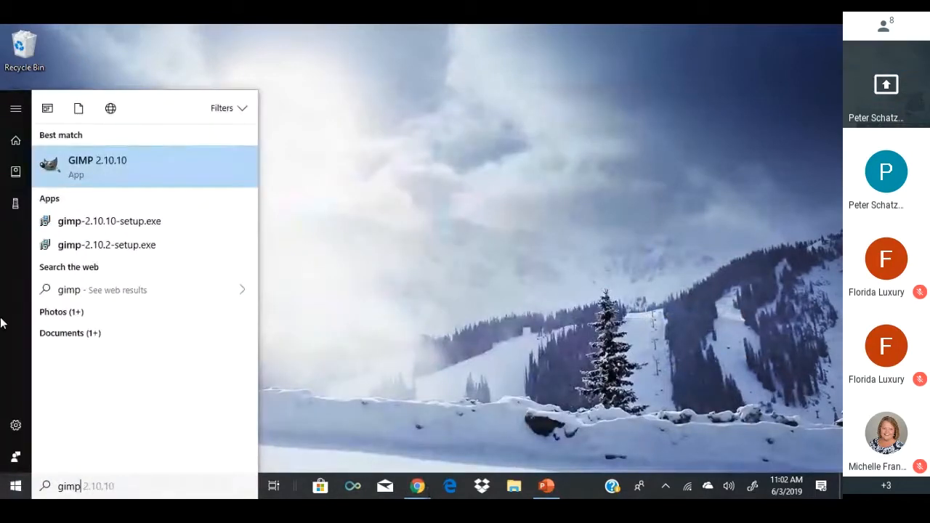
click(128, 161)
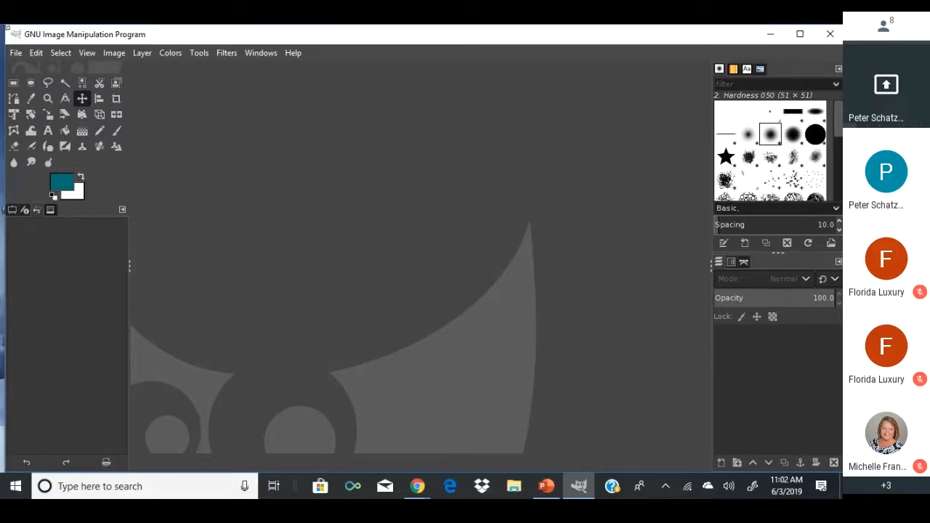
Open Stock House photo large.jpeg and convert it to the built-in sRGB working space.
click(15, 53)
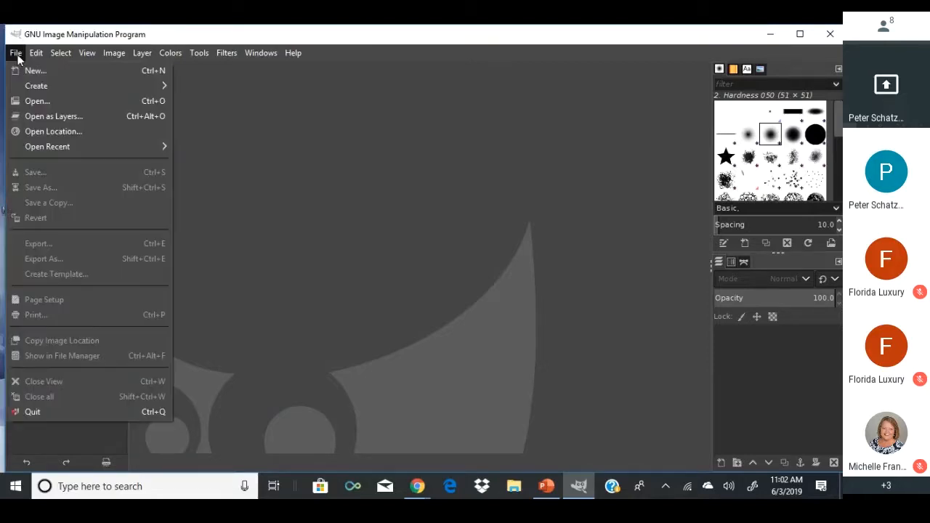
click(33, 97)
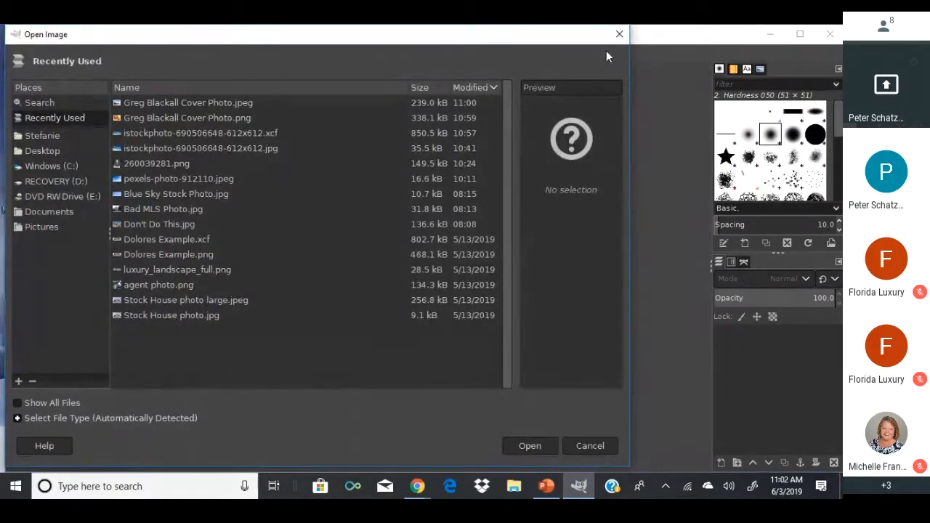
click(619, 34)
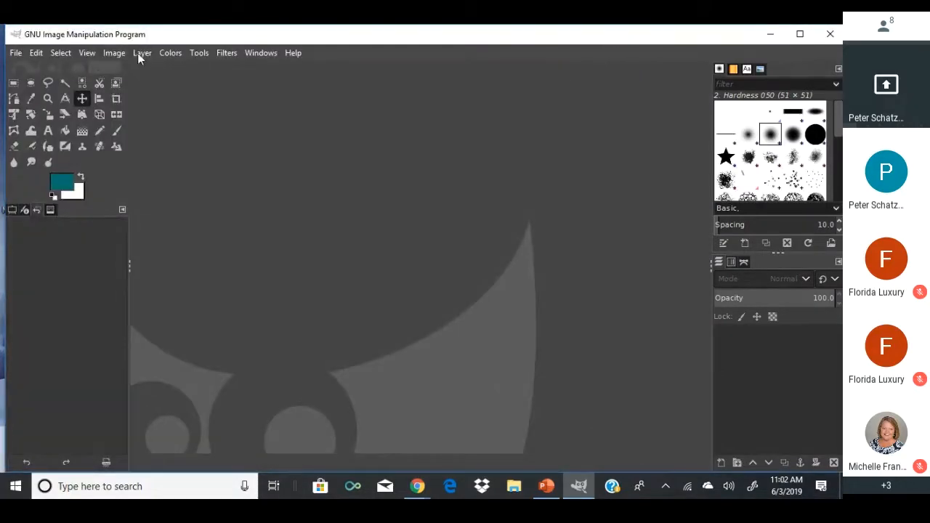
click(119, 53)
click(115, 53)
click(115, 54)
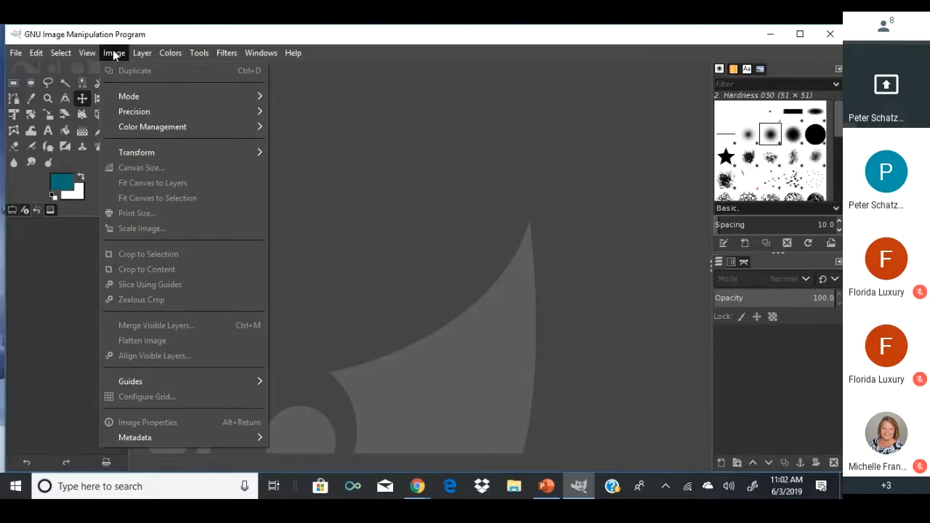
click(114, 54)
click(16, 55)
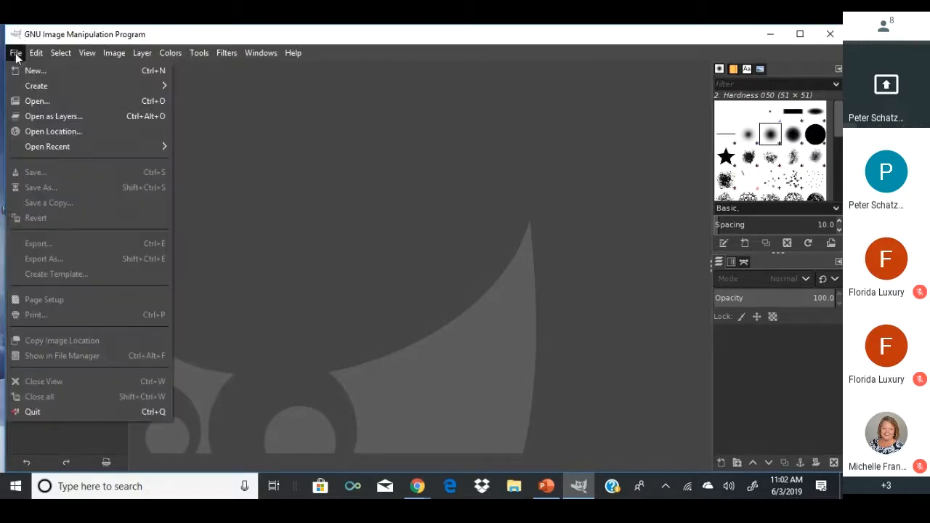
click(33, 101)
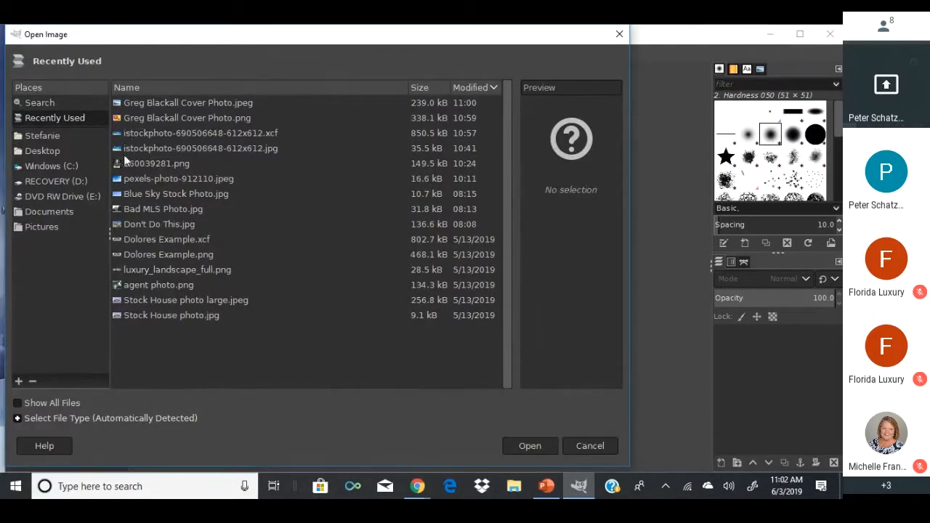
double_click(129, 300)
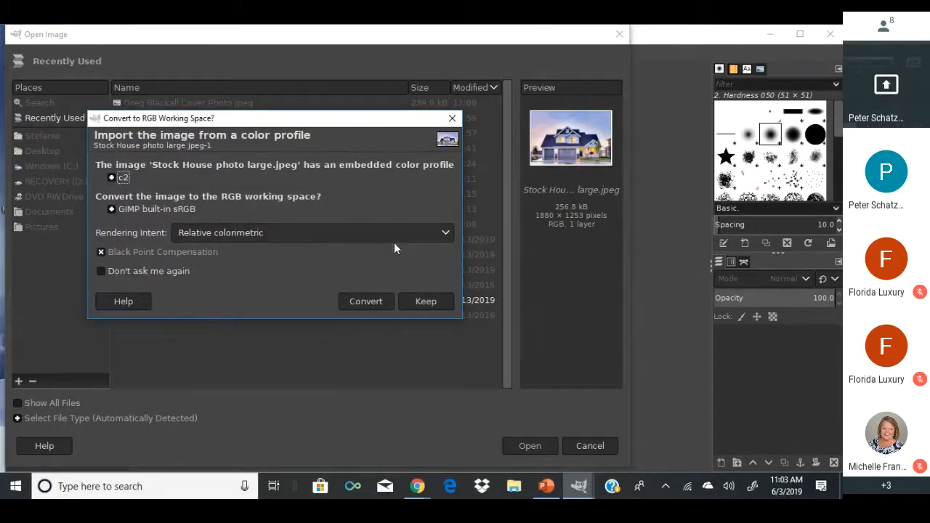
click(384, 305)
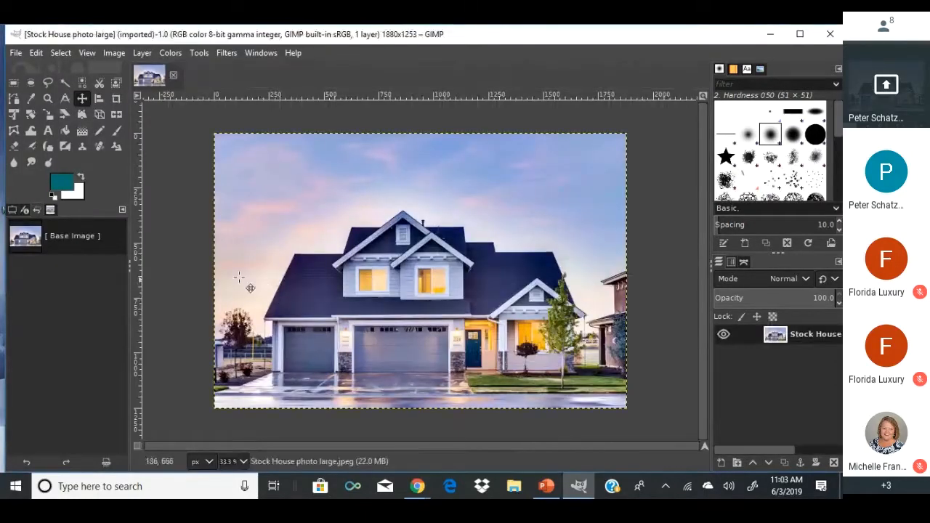
Resize the canvas in inches to width 8.5 and height 11, giving 612 x 792 px.
click(114, 53)
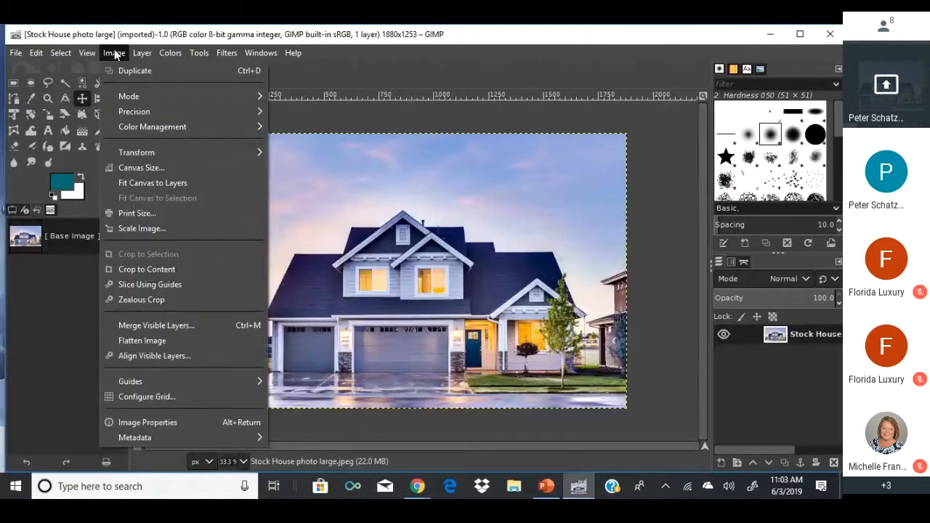
click(130, 173)
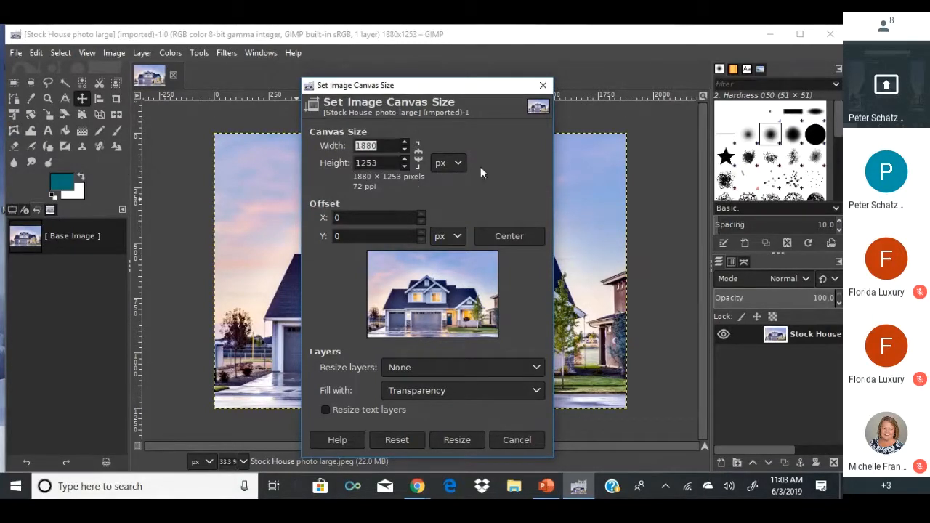
click(455, 162)
click(440, 210)
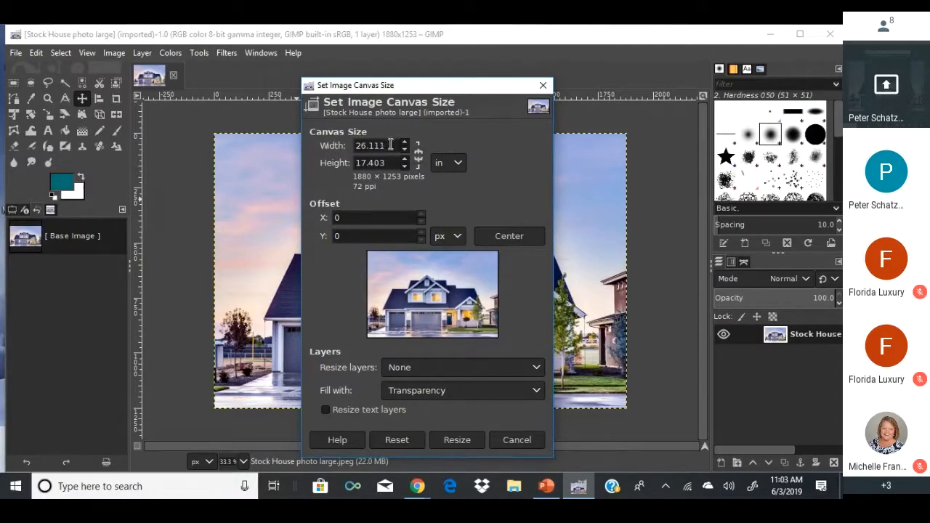
double_click(390, 145)
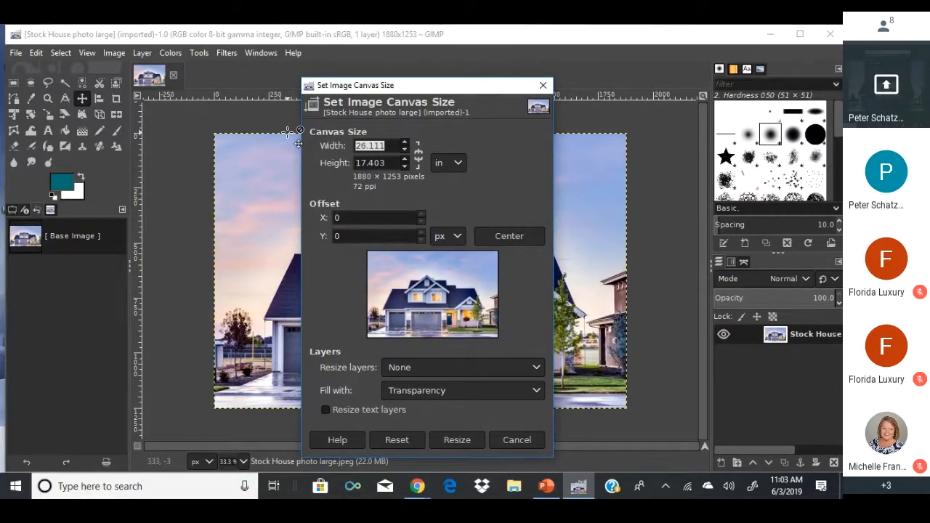
text(85)
double_click(378, 162)
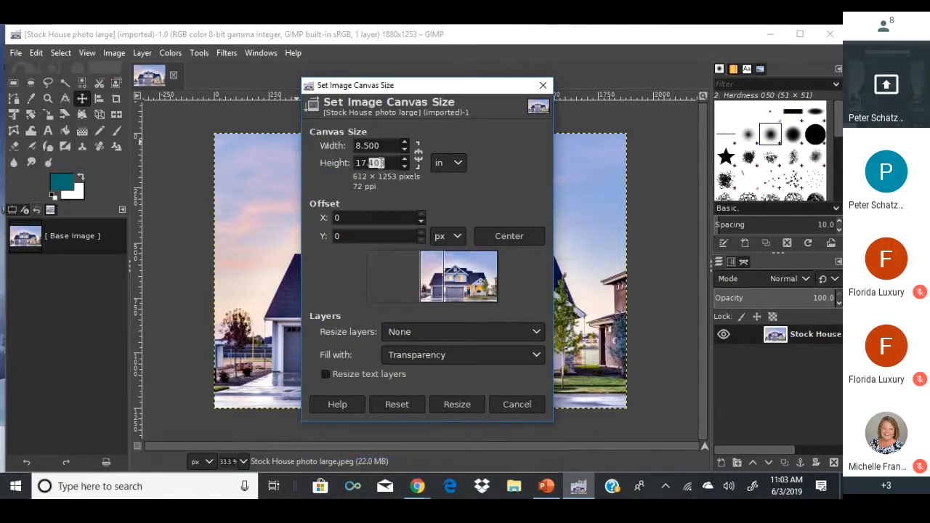
drag(393, 162, 315, 161)
text(11)
click(448, 405)
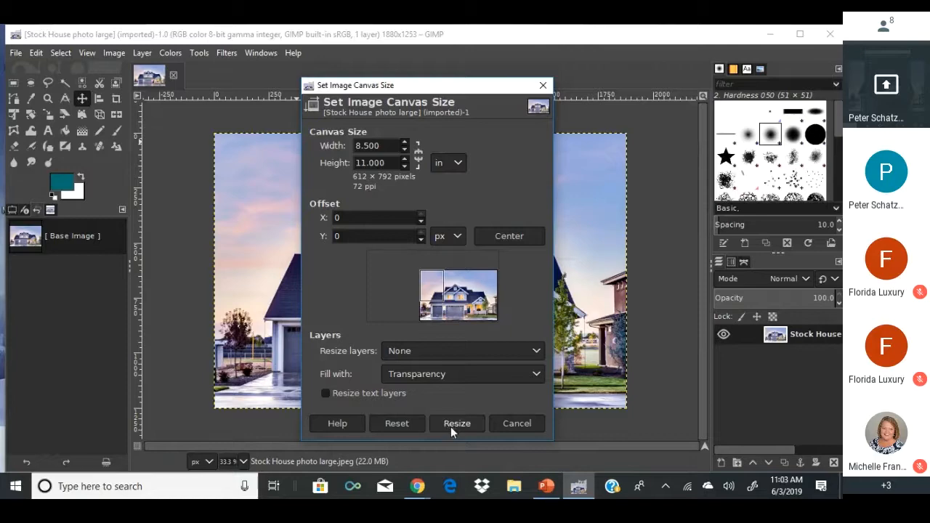
click(451, 429)
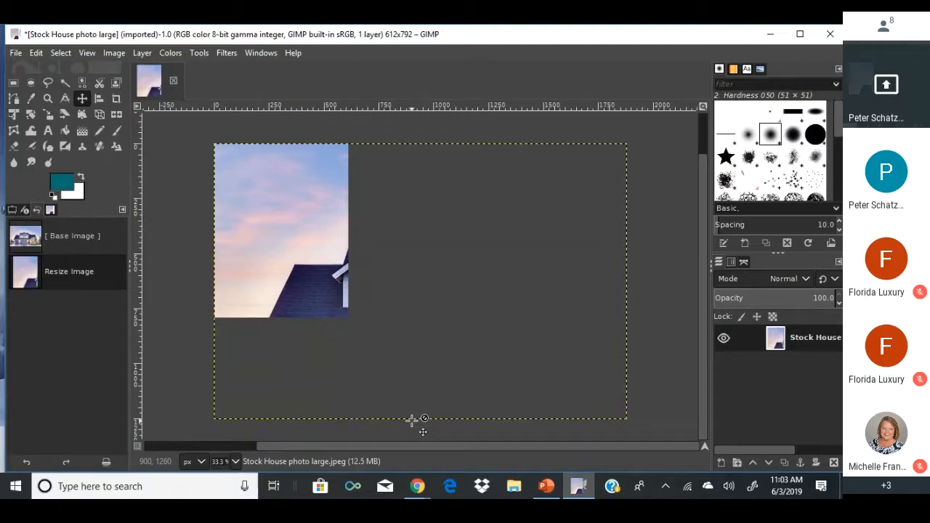
Add horizontal guides by percent at 5% and 95% of the page.
click(114, 54)
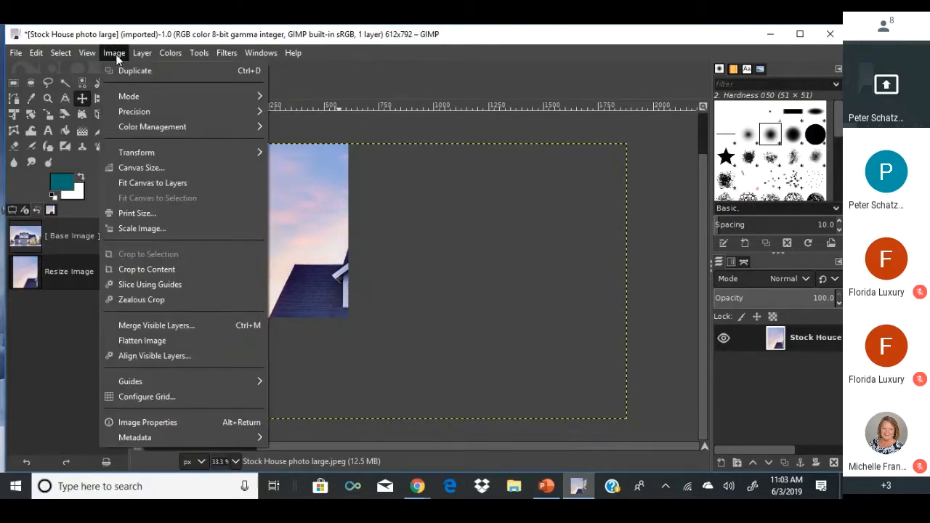
mouse_move(109, 384)
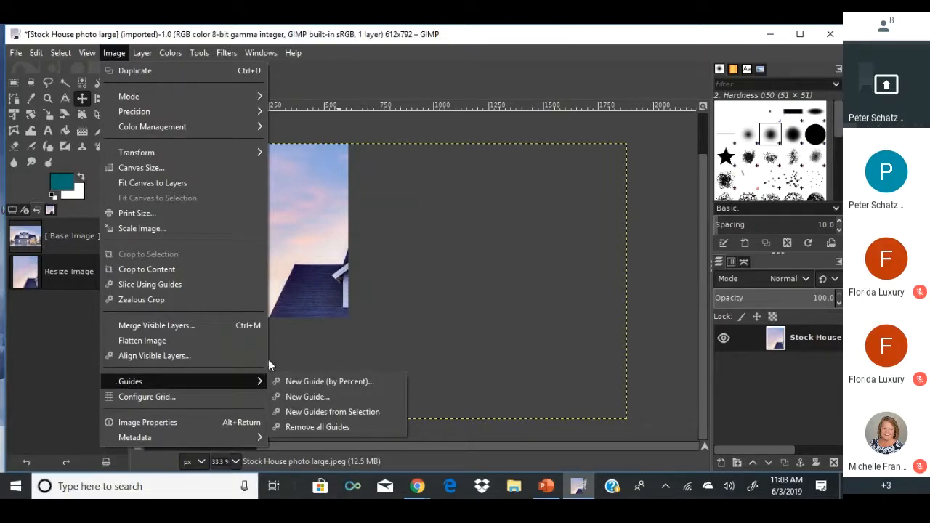
click(336, 381)
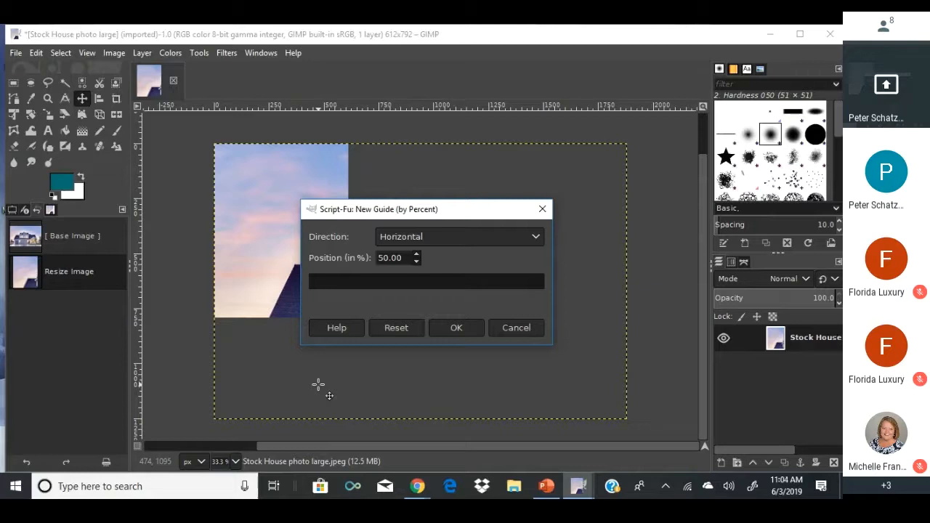
click(390, 258)
drag(408, 258, 370, 262)
text(5)
click(444, 327)
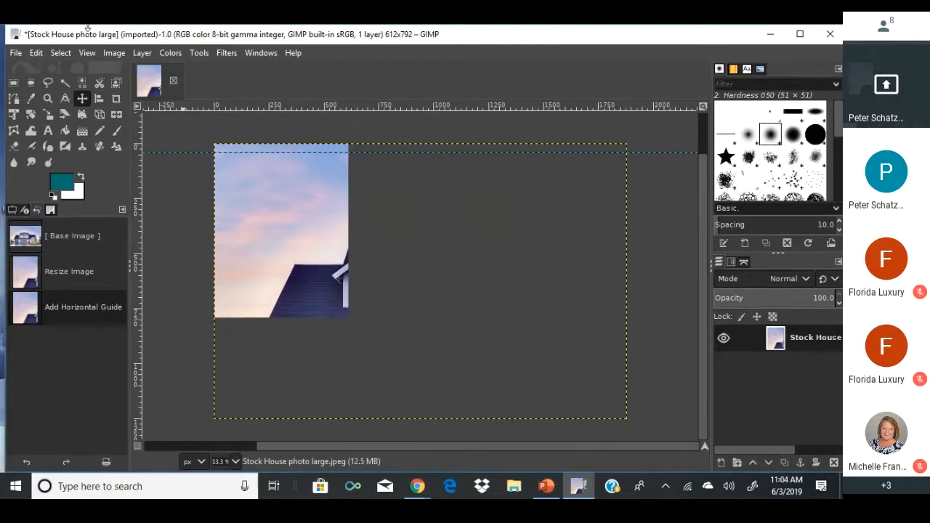
click(116, 52)
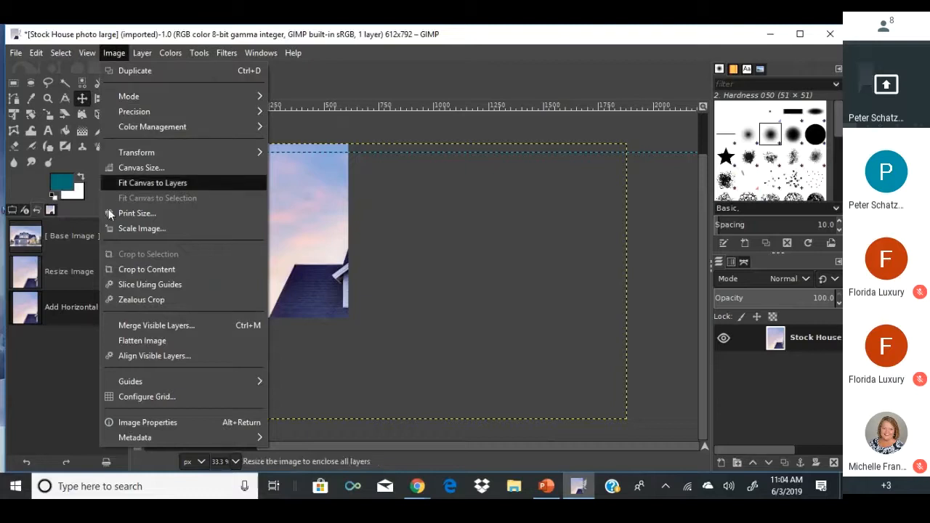
mouse_move(130, 378)
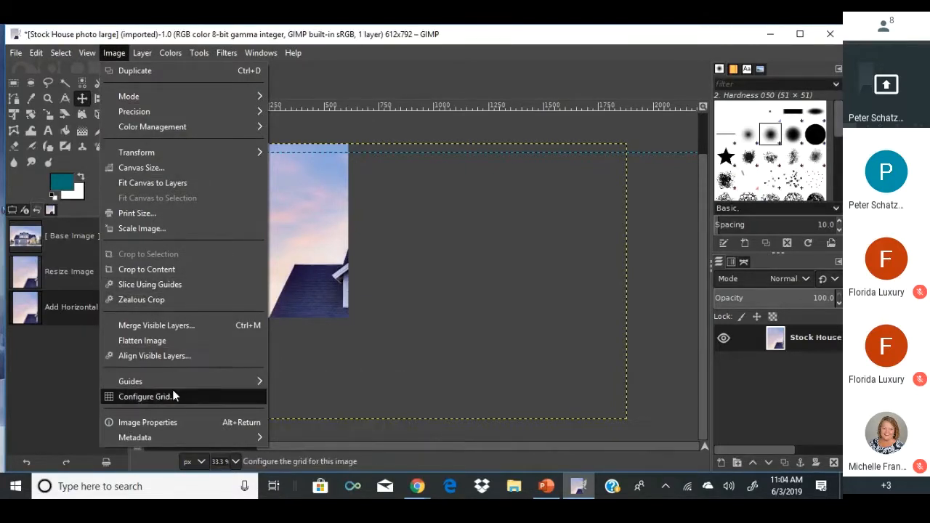
click(288, 381)
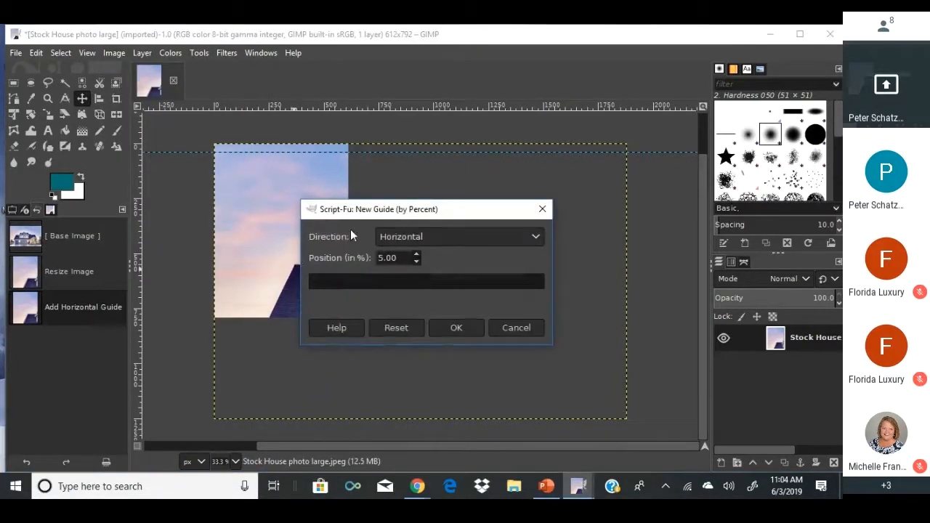
drag(399, 259, 336, 263)
text(95)
click(438, 327)
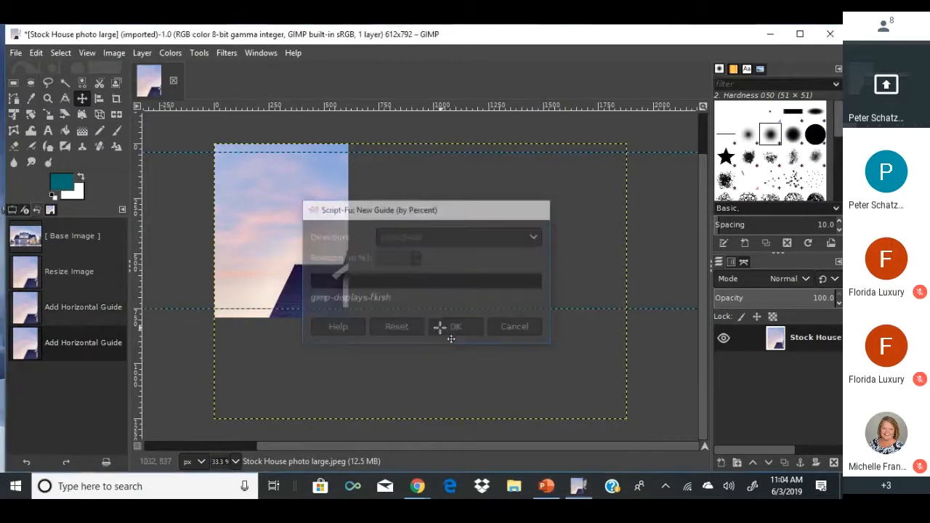
Add vertical guides by percent at 95% and 5% of the page.
click(116, 54)
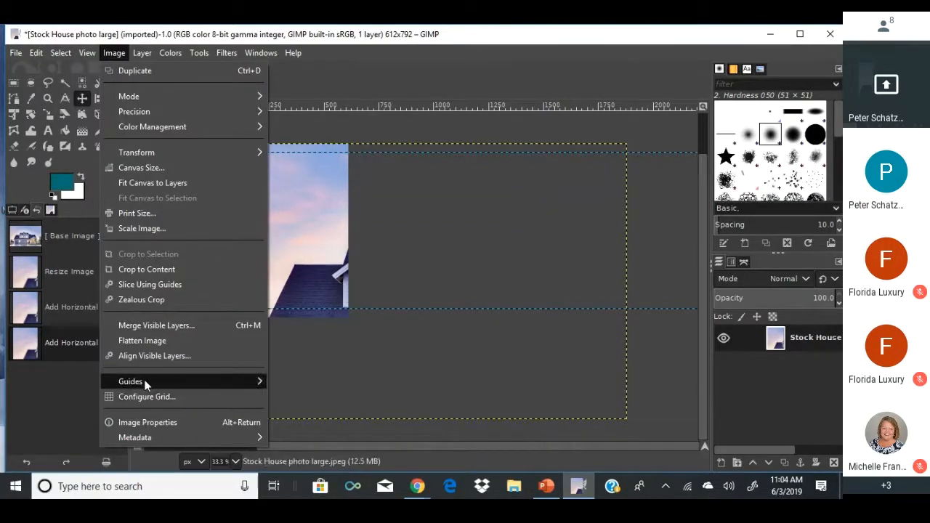
mouse_move(144, 380)
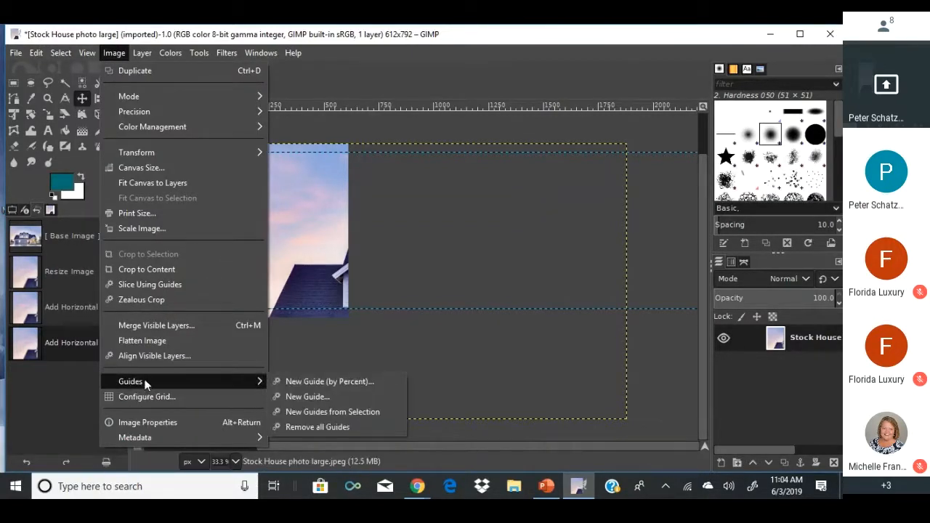
click(300, 380)
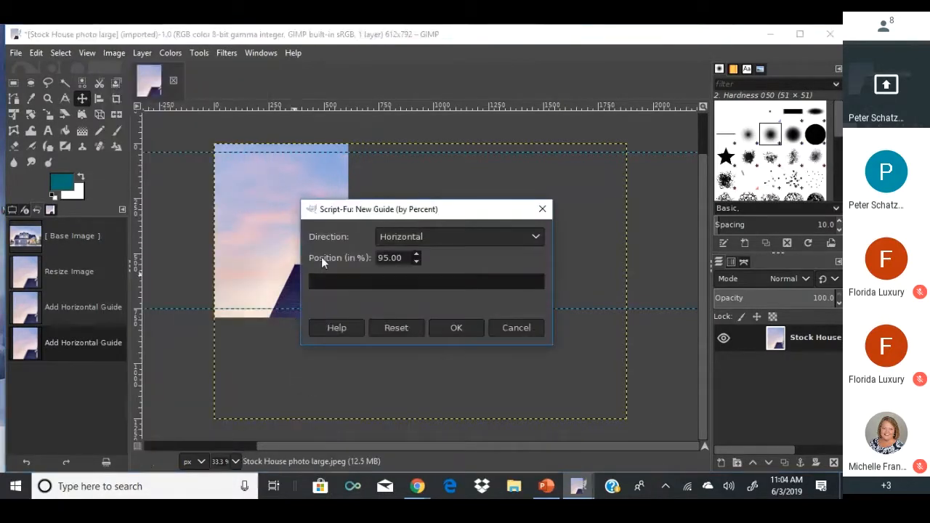
click(398, 238)
click(392, 268)
click(444, 327)
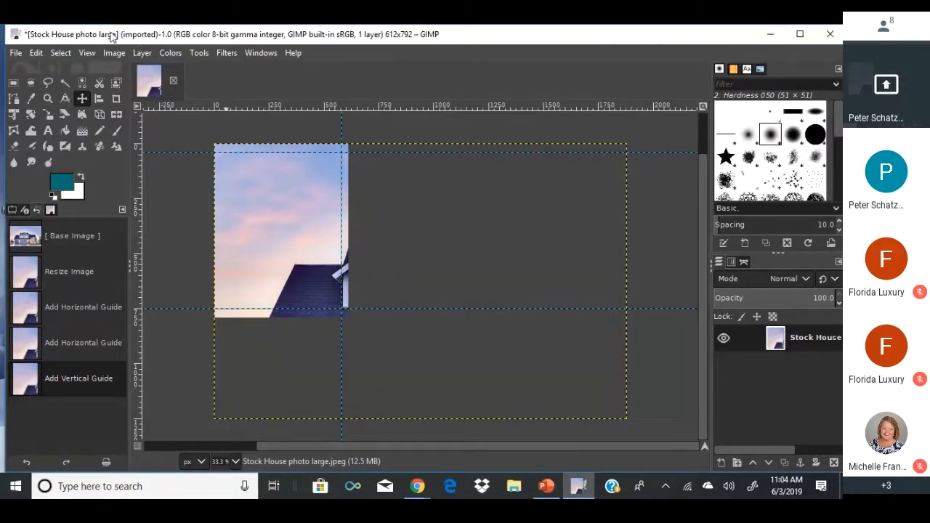
click(113, 53)
mouse_move(167, 381)
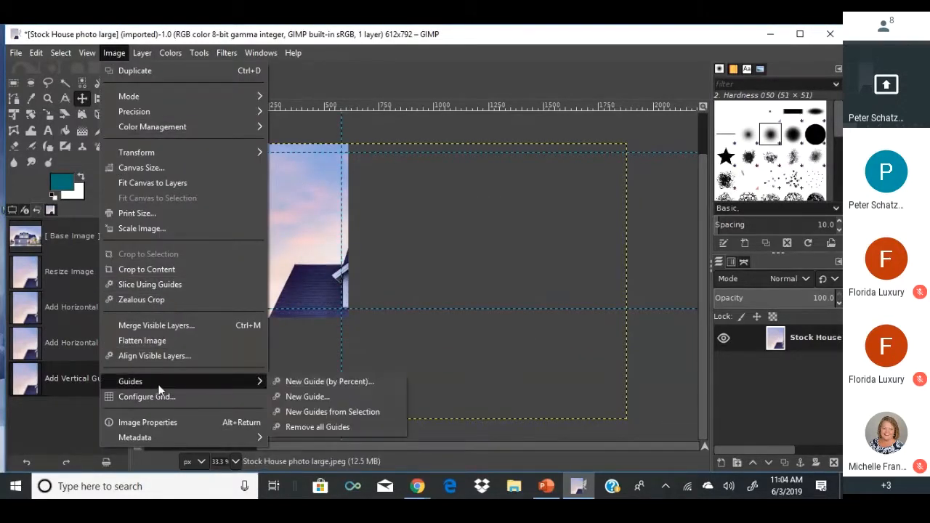
click(302, 381)
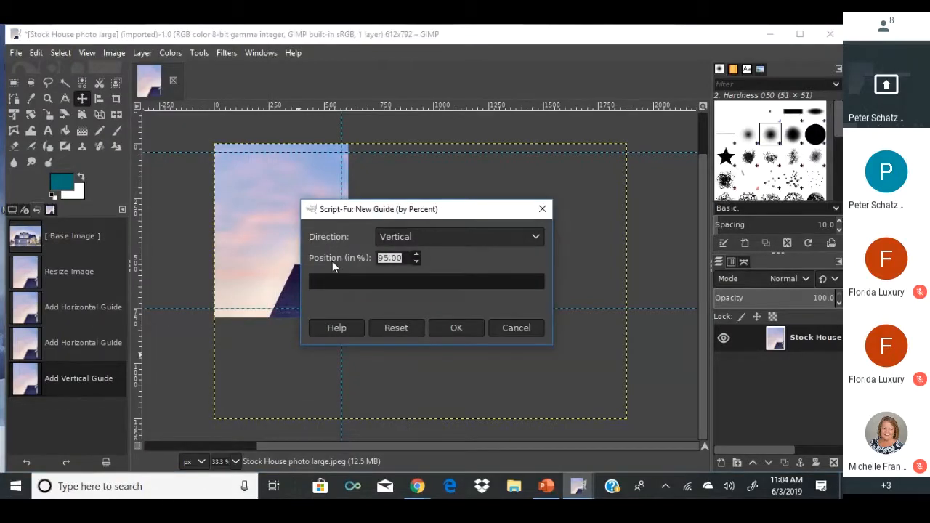
text(5)
click(448, 328)
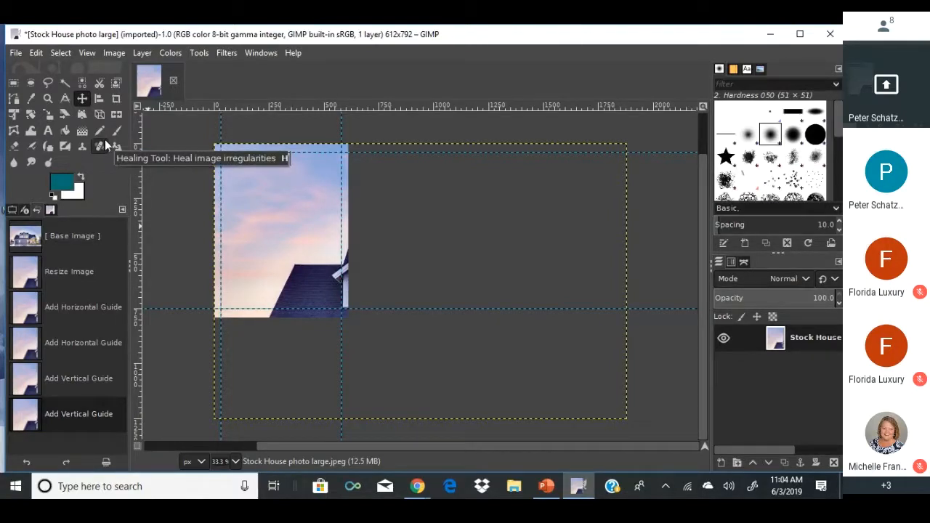
Scale the house photo layer down to 552 × 368 px, fitted across the page top within the guides.
click(54, 113)
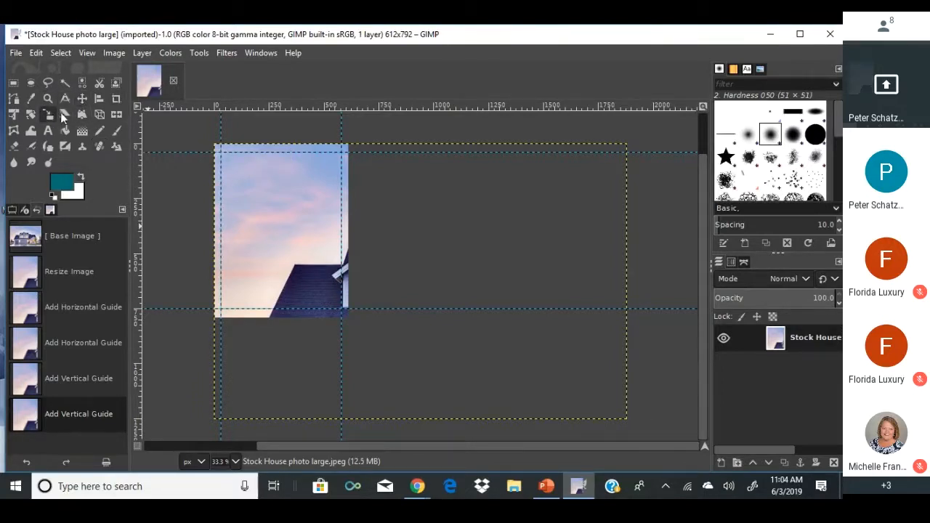
click(300, 268)
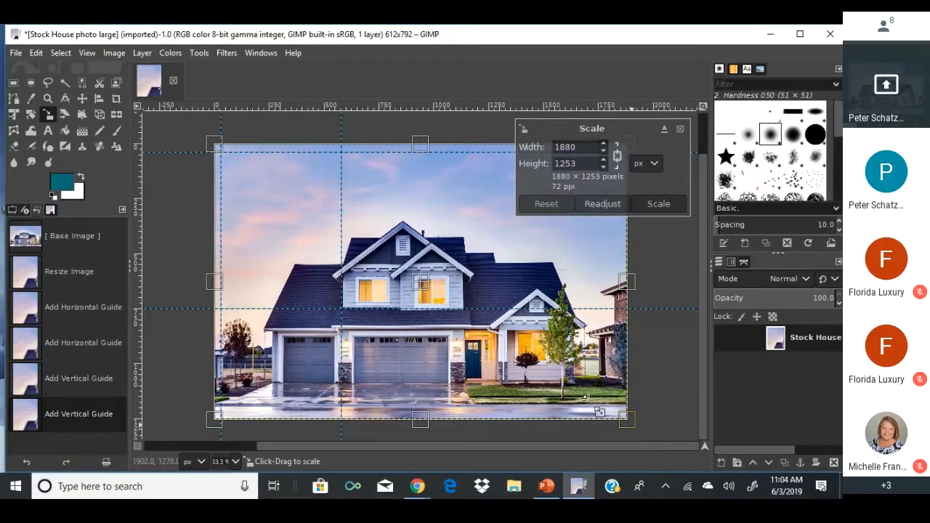
drag(583, 396, 328, 222)
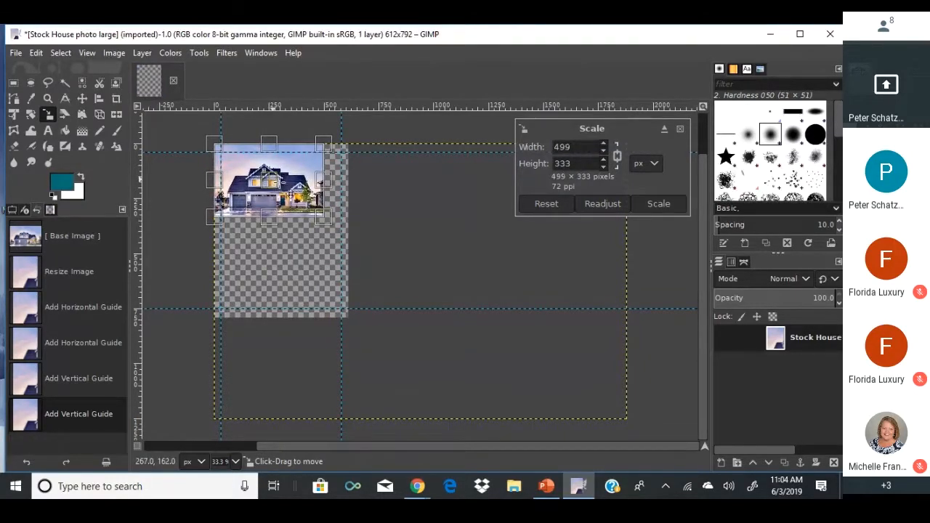
drag(280, 190, 286, 197)
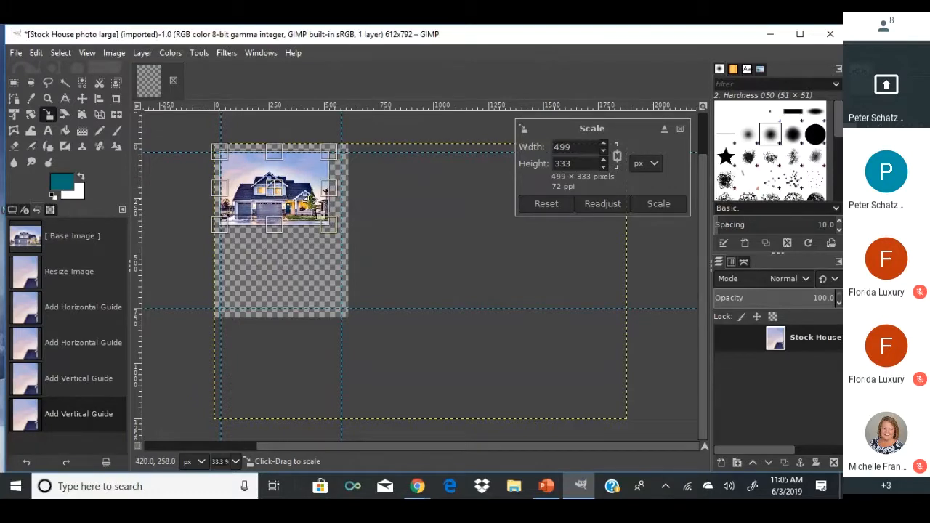
drag(332, 223, 354, 243)
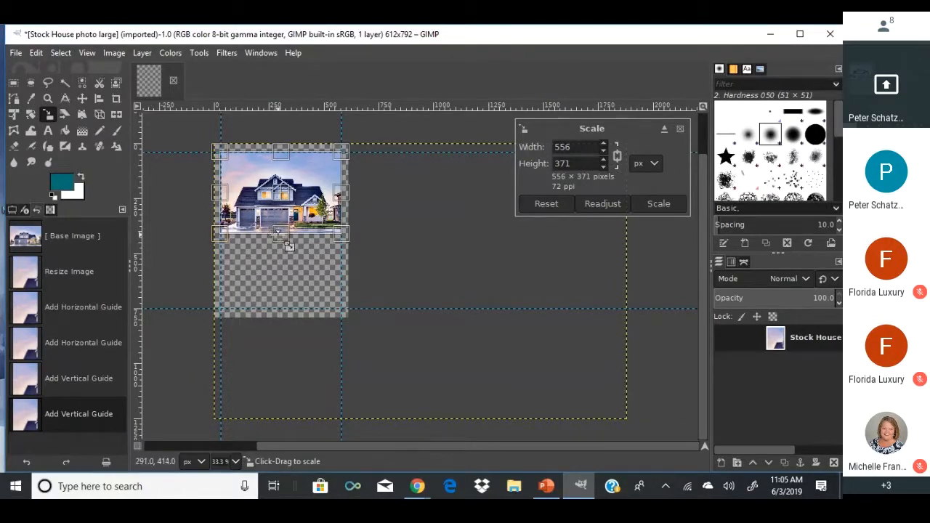
drag(291, 248, 289, 245)
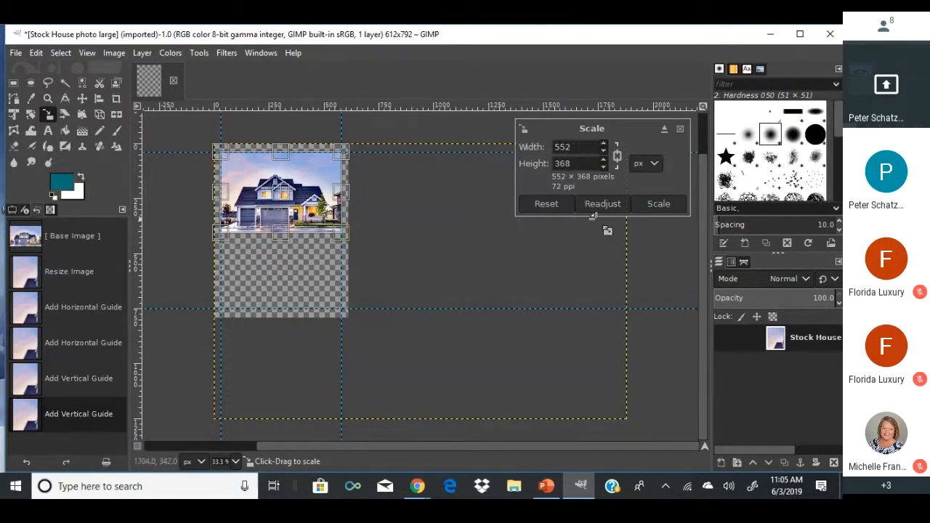
click(652, 202)
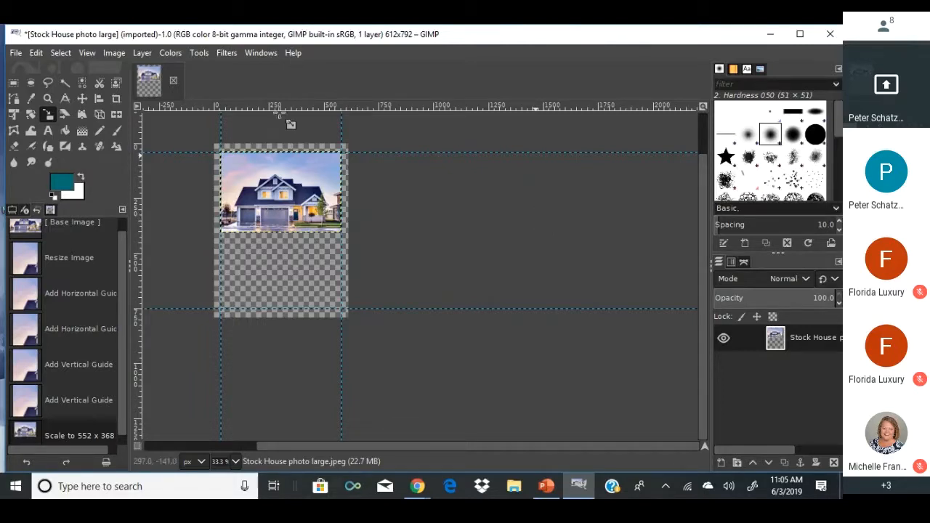
Switch to Rectangle Select and view the flyer at 100% zoom, briefly checking the Image menu.
click(14, 82)
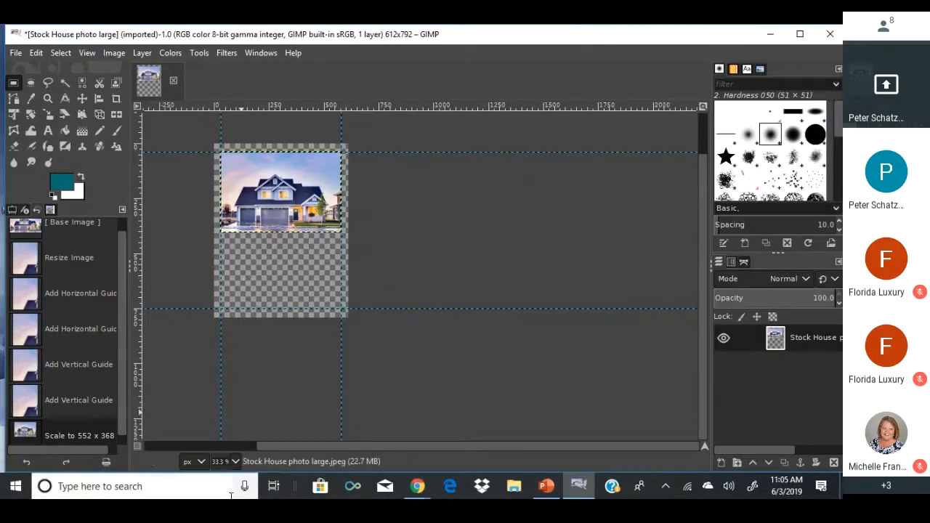
click(235, 461)
click(227, 383)
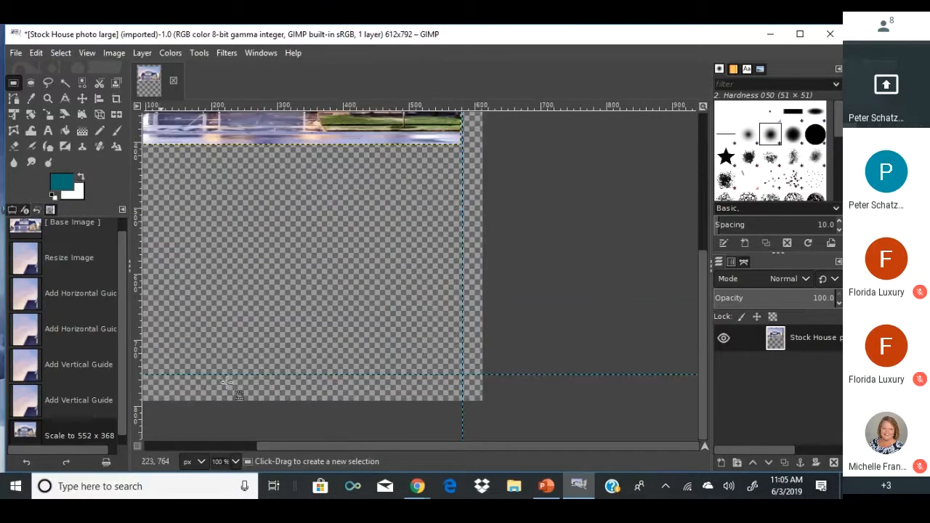
drag(338, 448, 295, 446)
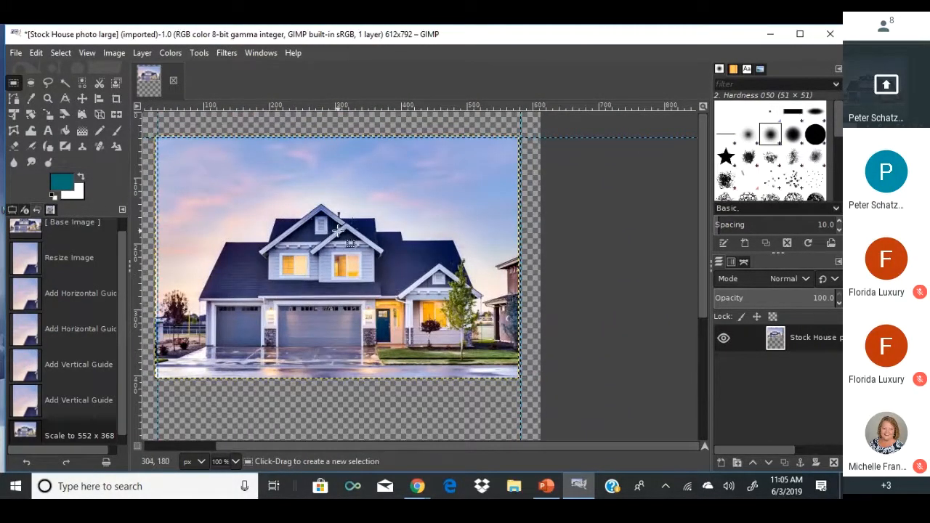
scroll(335, 232, down, 1)
scroll(338, 231, up, 1)
scroll(338, 232, down, 2)
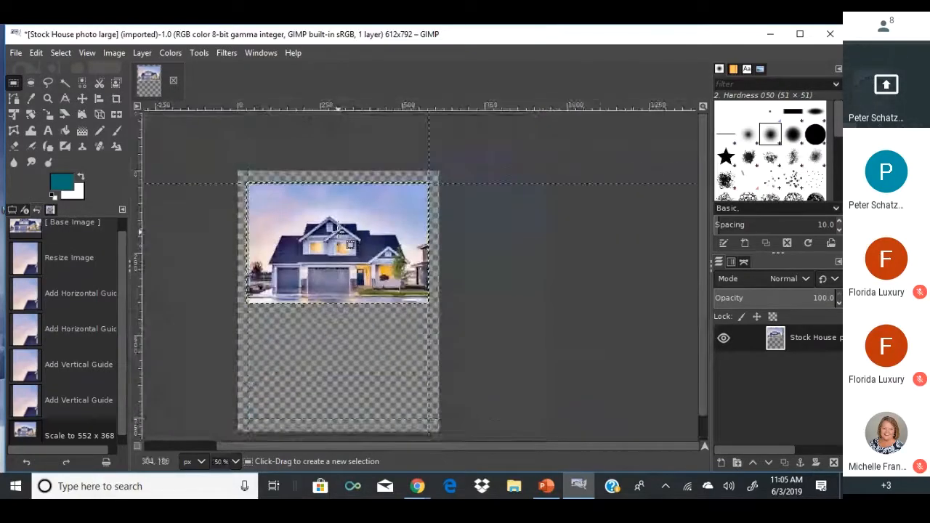
scroll(338, 231, up, 2)
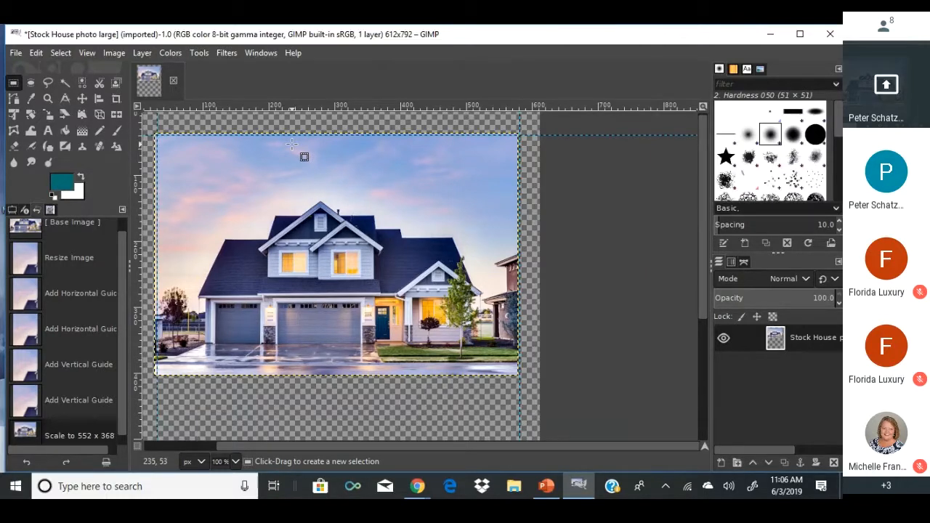
click(110, 53)
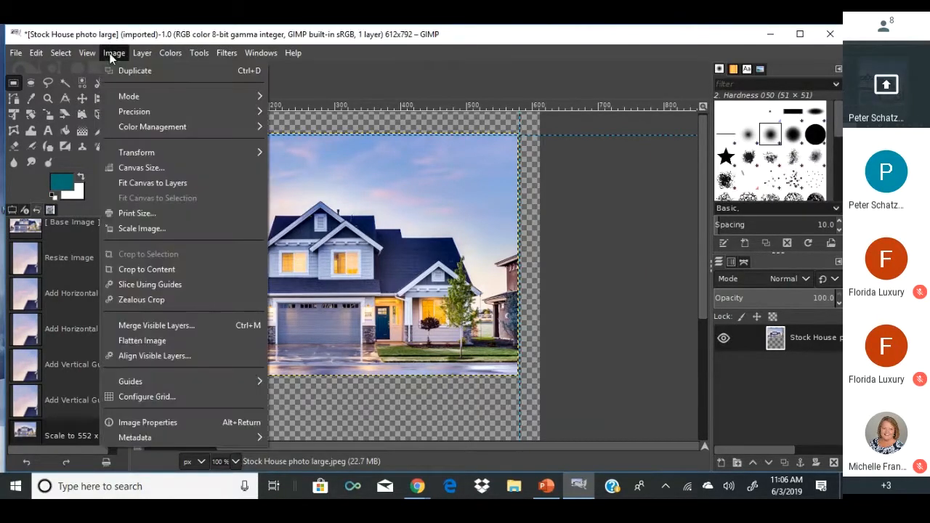
click(71, 49)
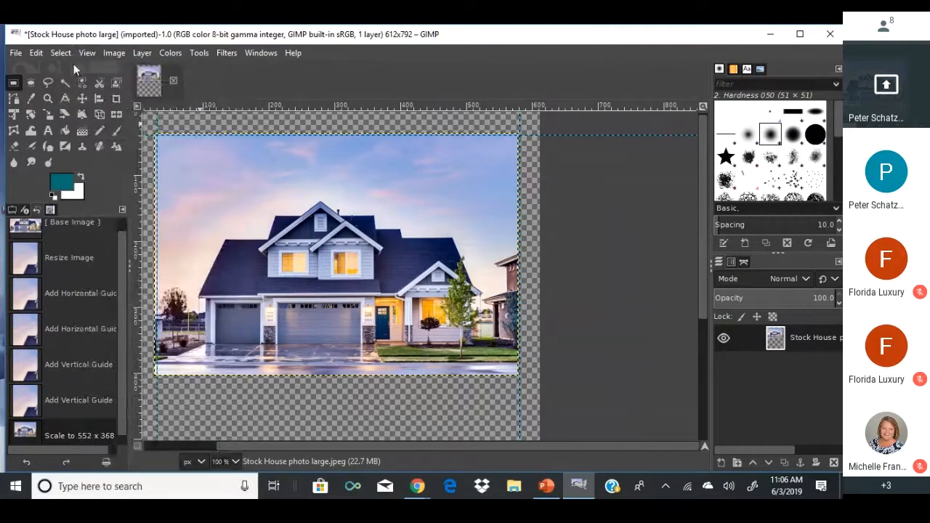
Rescale the house photo layer to exactly 550 × 366 px near the top of the page.
click(47, 114)
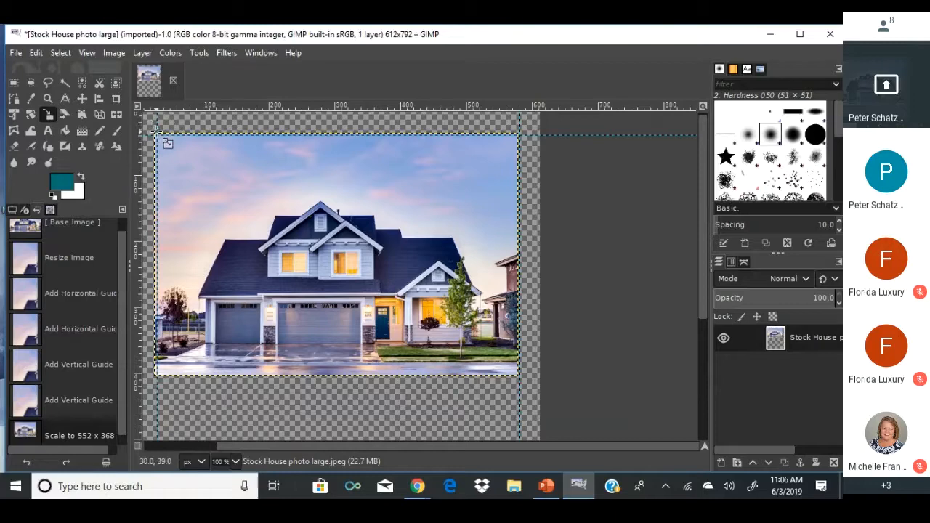
drag(157, 132, 156, 133)
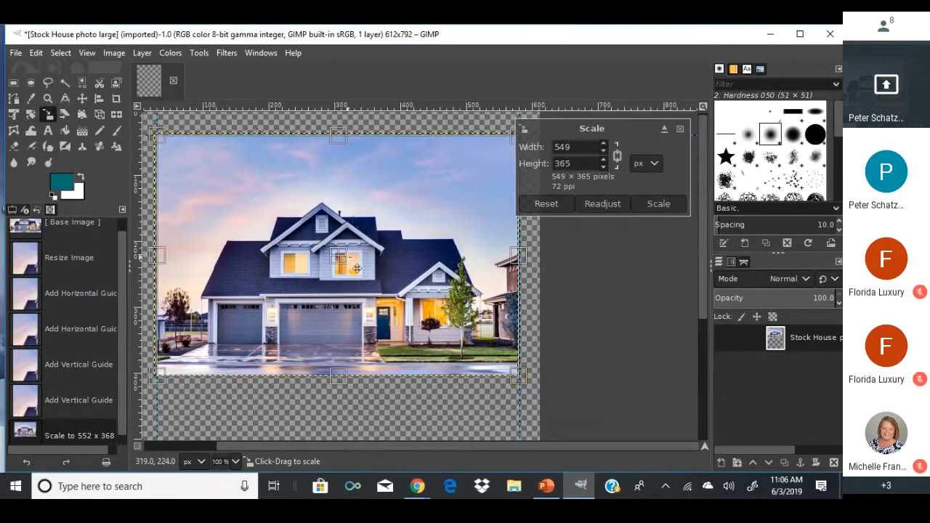
drag(347, 268, 347, 269)
drag(516, 375, 513, 374)
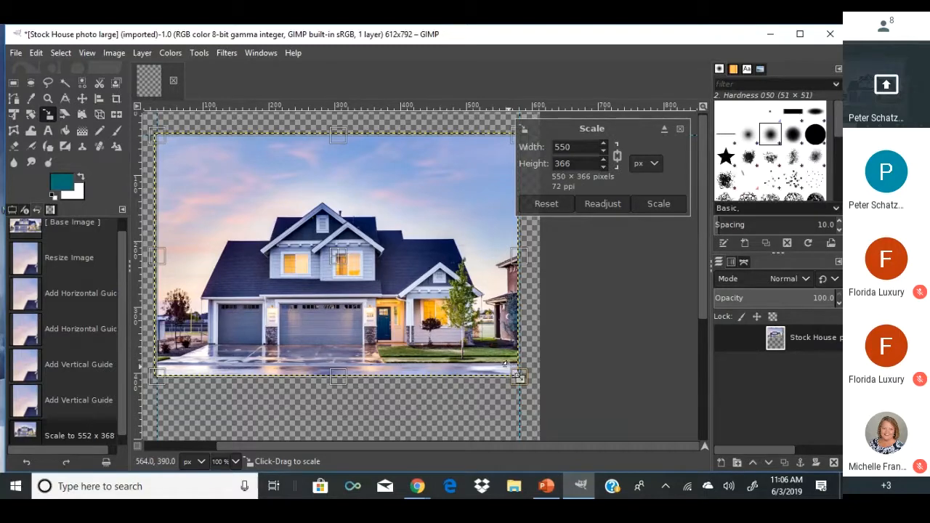
drag(519, 386, 514, 373)
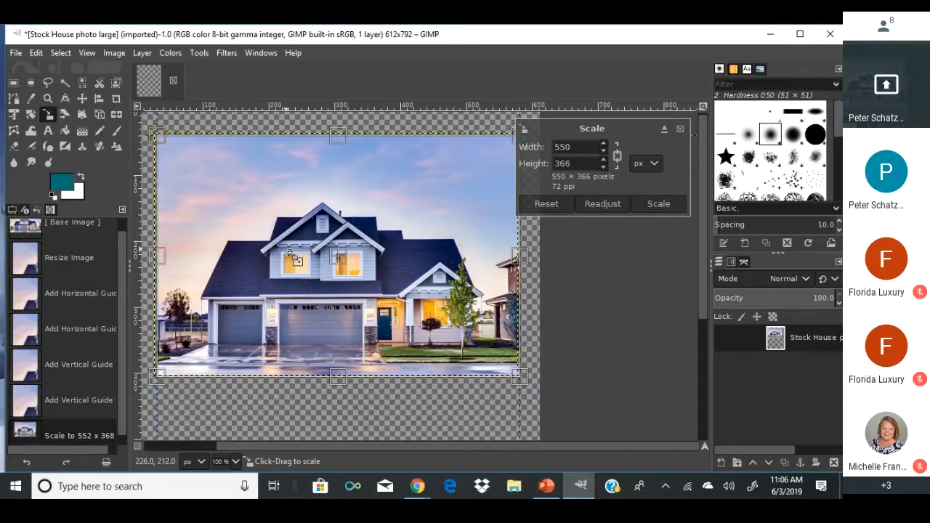
drag(355, 274, 343, 264)
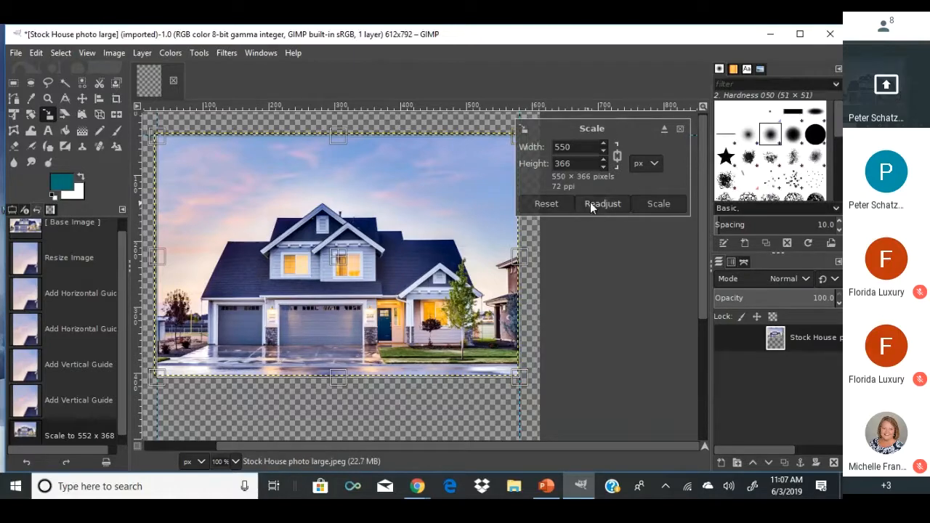
click(654, 202)
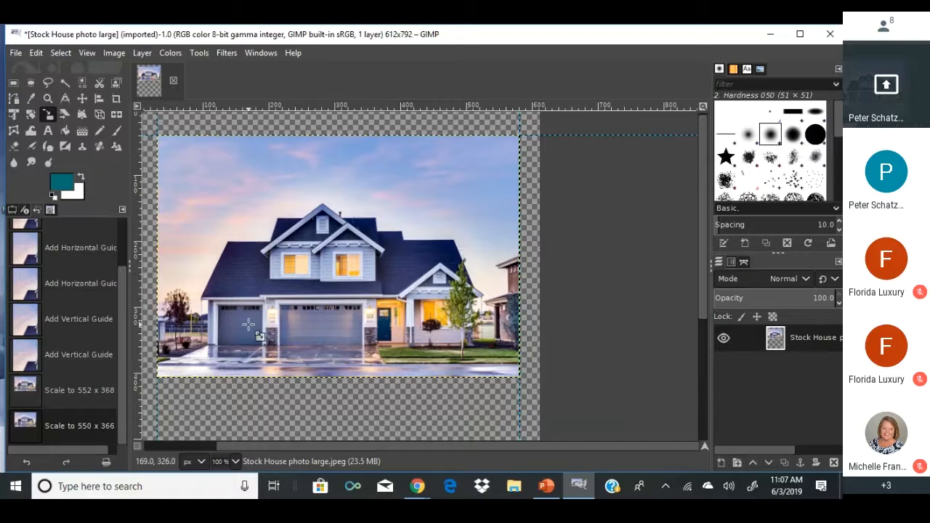
drag(494, 379, 336, 286)
click(661, 204)
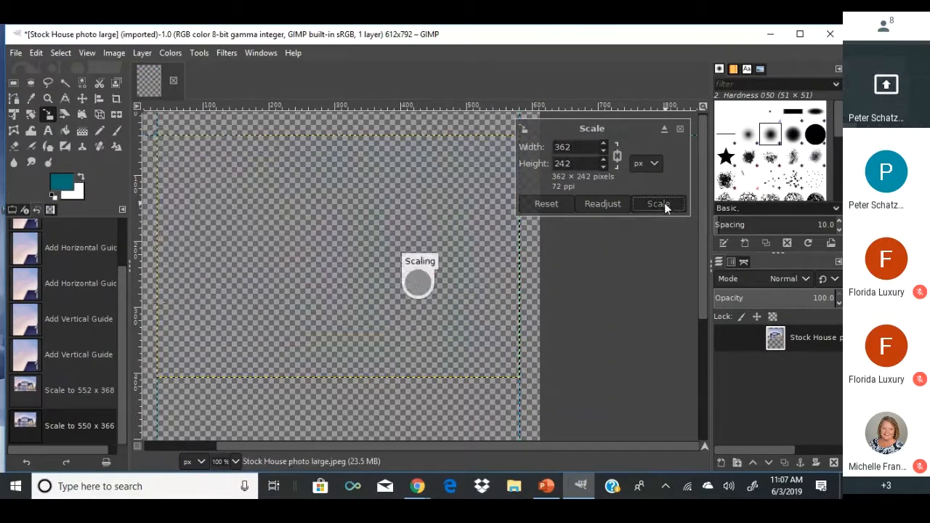
drag(395, 292, 495, 361)
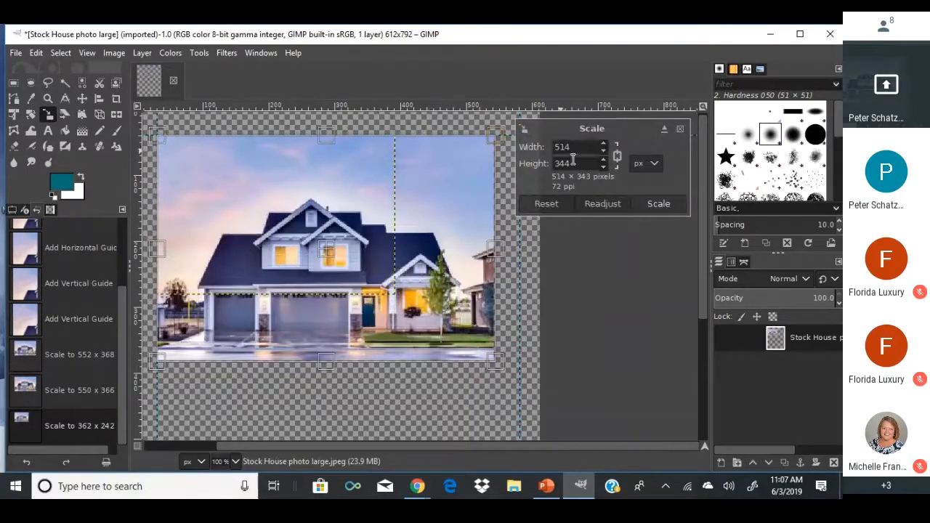
click(656, 206)
drag(429, 276, 276, 175)
click(660, 201)
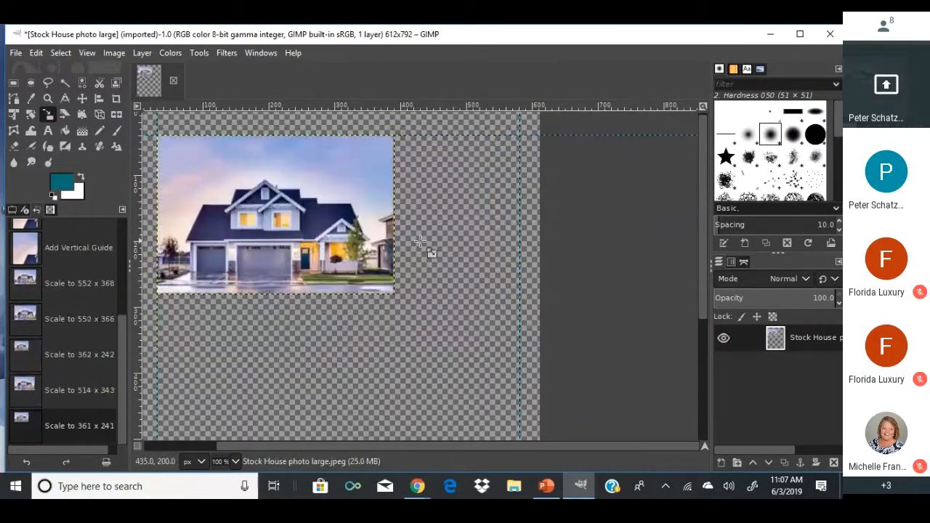
drag(422, 242, 490, 360)
click(644, 204)
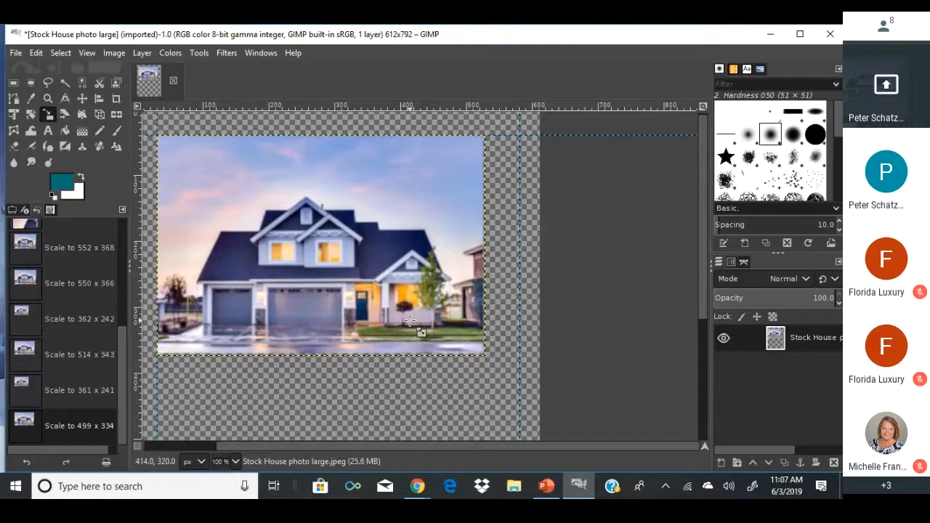
key(ctrl+z)
key(ctrl+z)
key(ctrl+z)
key(ctrl+z)
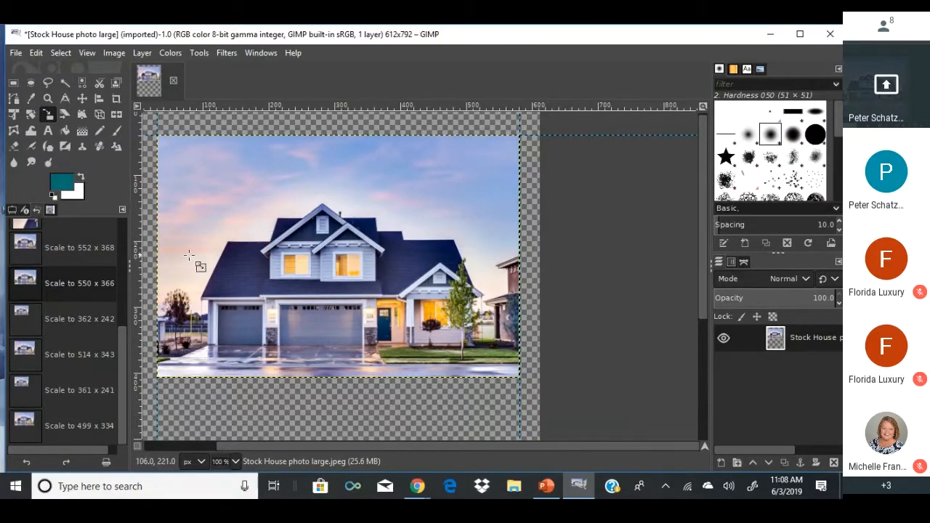
Create a transparent layer named 'White Background' and move it below the Stock House layer.
scroll(195, 265, down, 3)
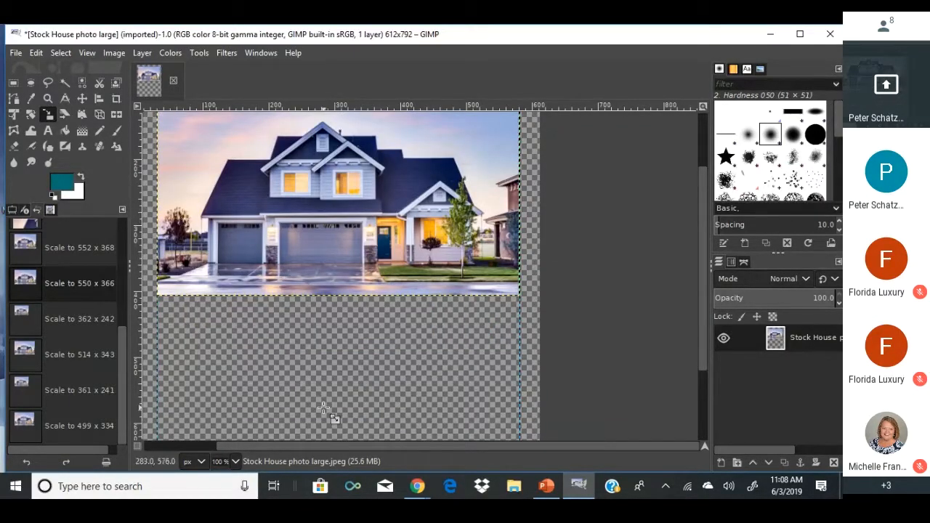
right_click(771, 363)
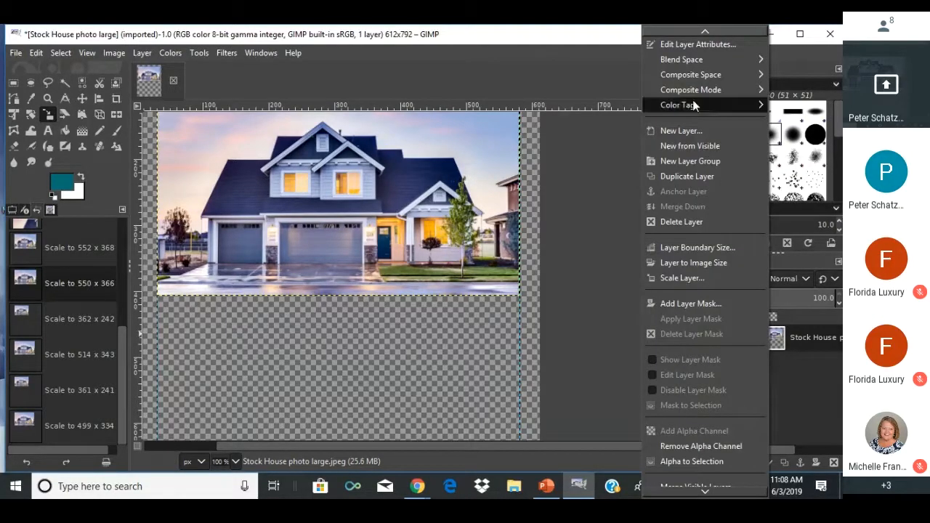
click(679, 131)
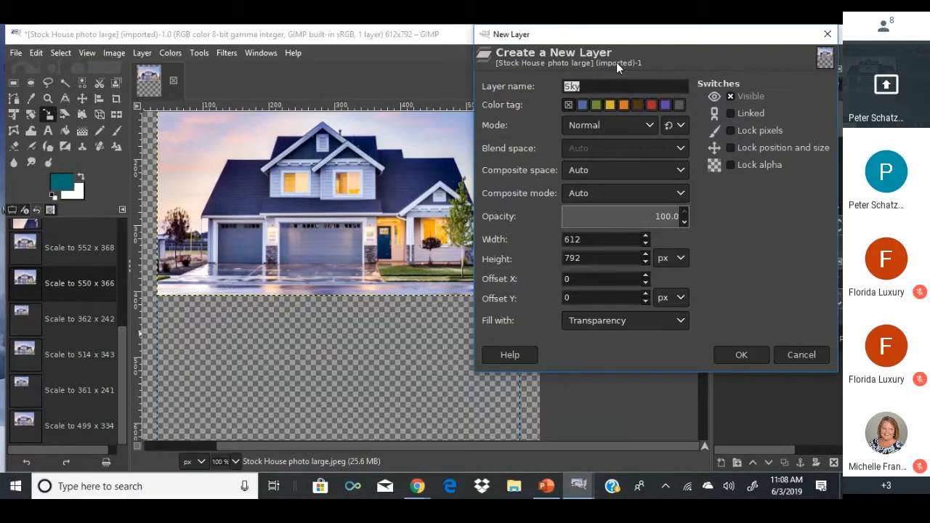
text(WHIT)
key(BackSpace)
key(BackSpace)
key(BackSpace)
text(hite)
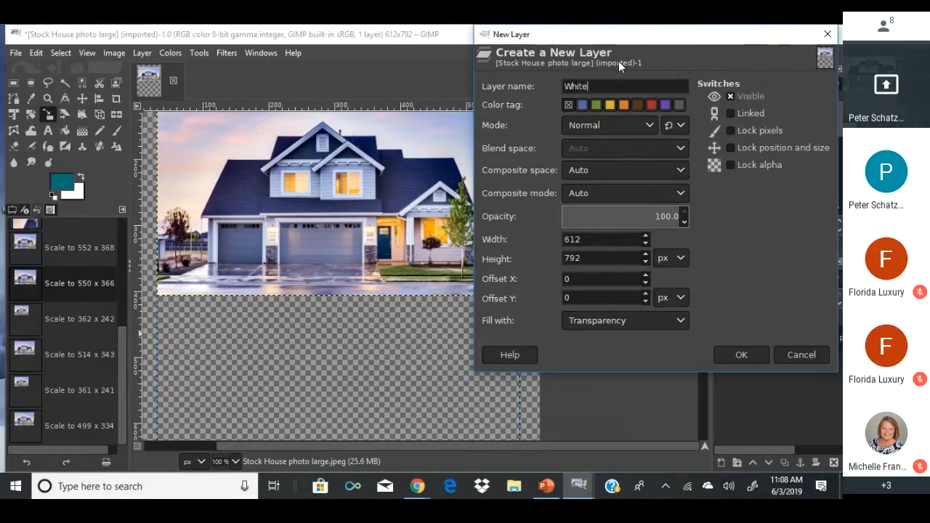
text( Background)
click(741, 355)
drag(778, 350, 778, 385)
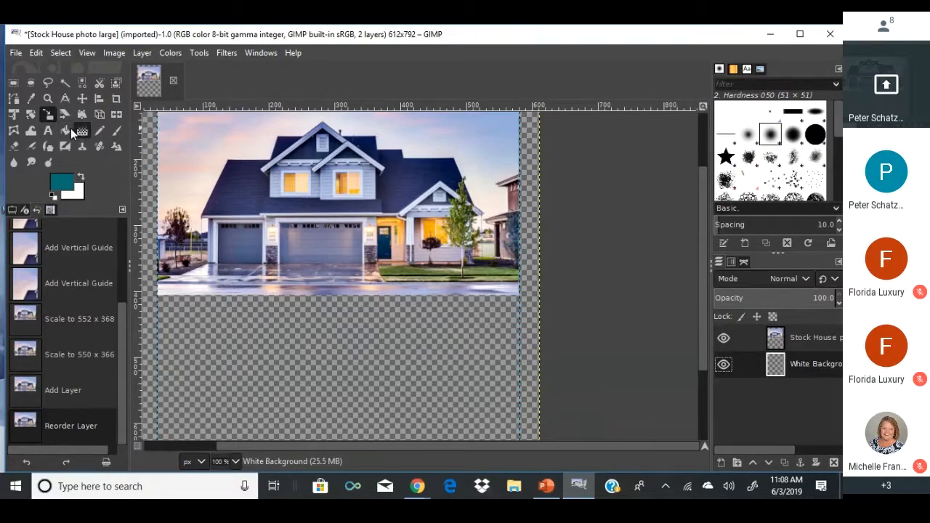
Bucket-fill the White Background layer with white as the foreground colour.
click(65, 129)
click(82, 178)
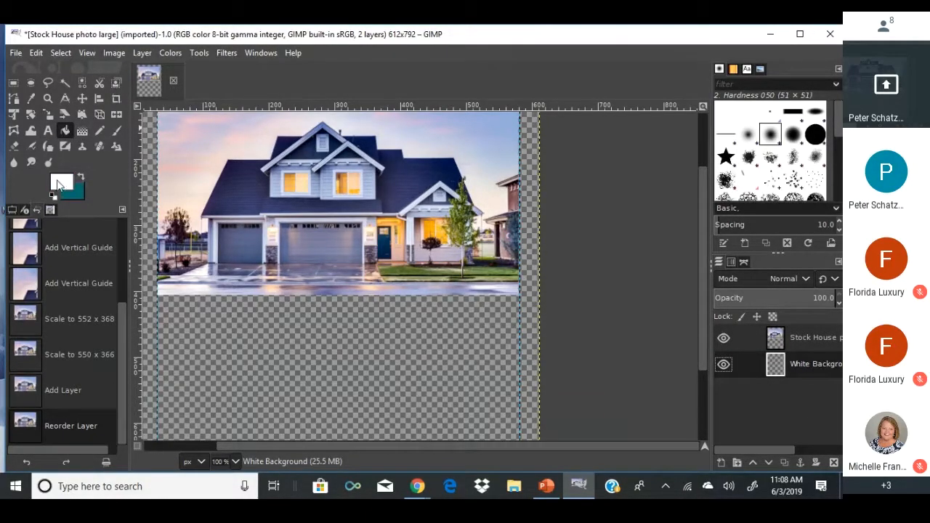
click(58, 185)
click(183, 293)
click(240, 344)
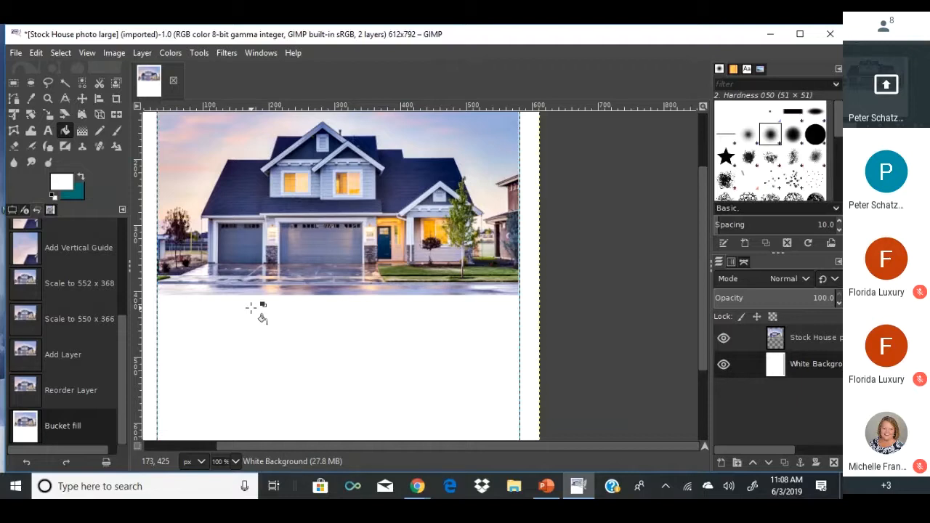
scroll(255, 309, down, 2)
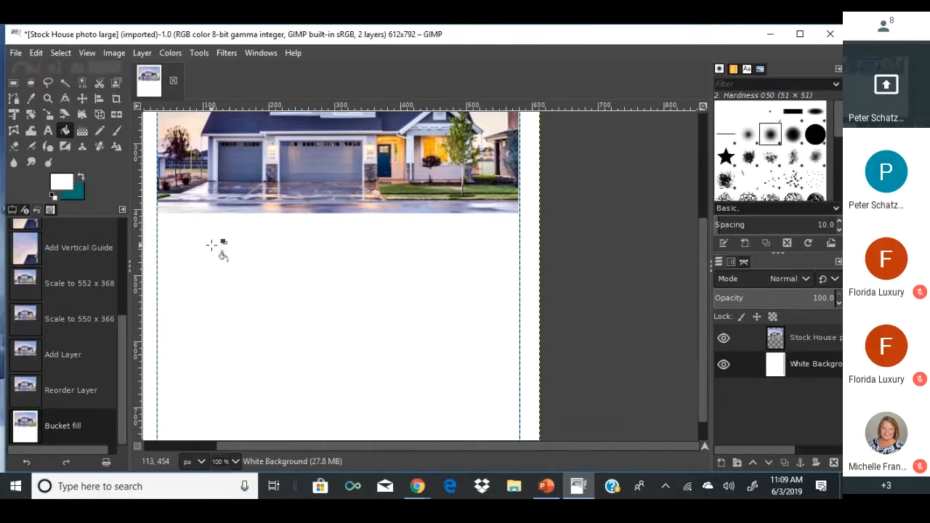
scroll(219, 251, up, 5)
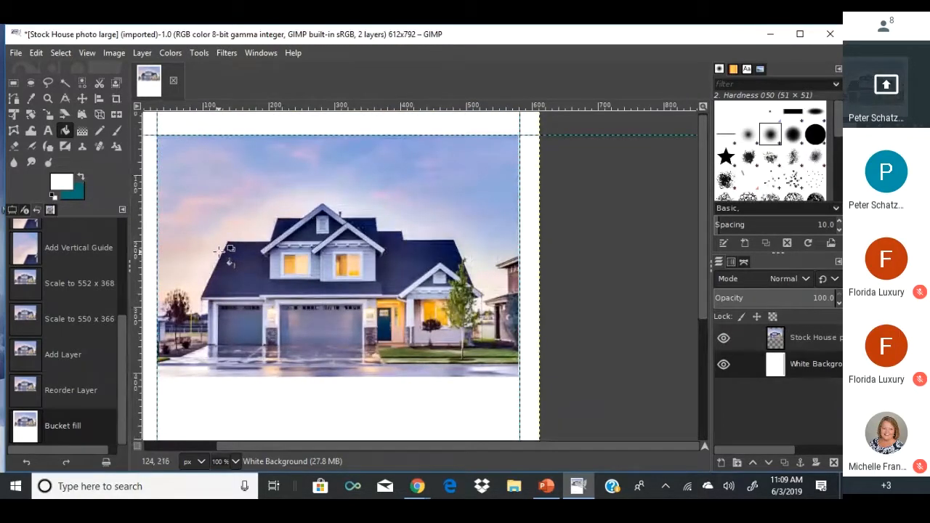
scroll(172, 213, down, 5)
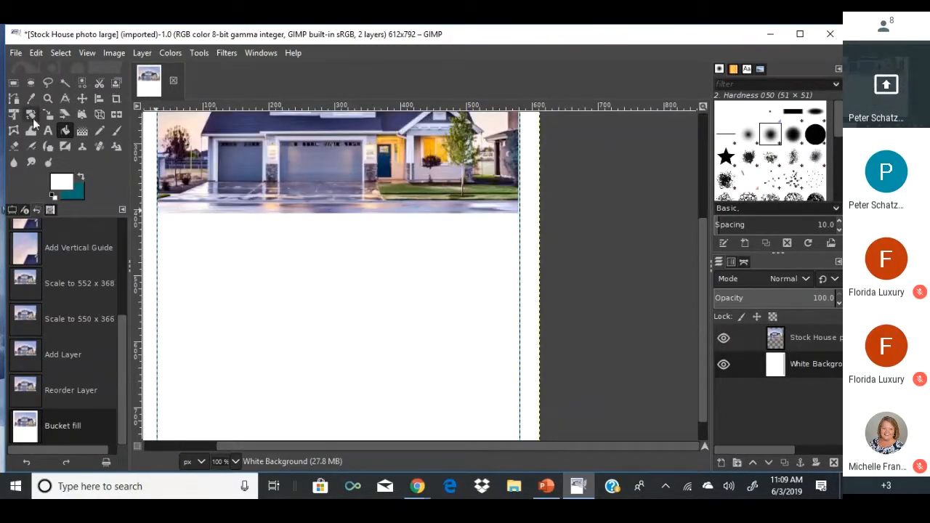
Open the portrait image and copy the whole of it to the clipboard.
click(15, 53)
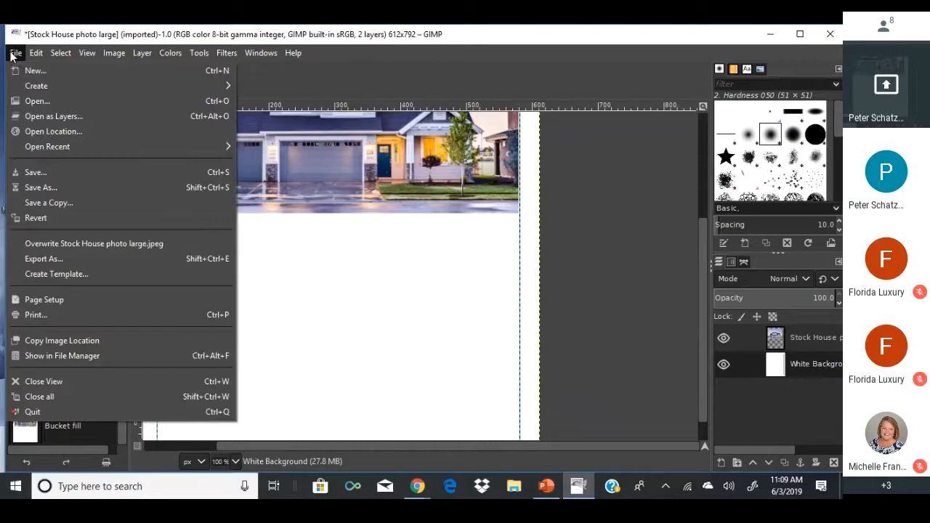
click(31, 97)
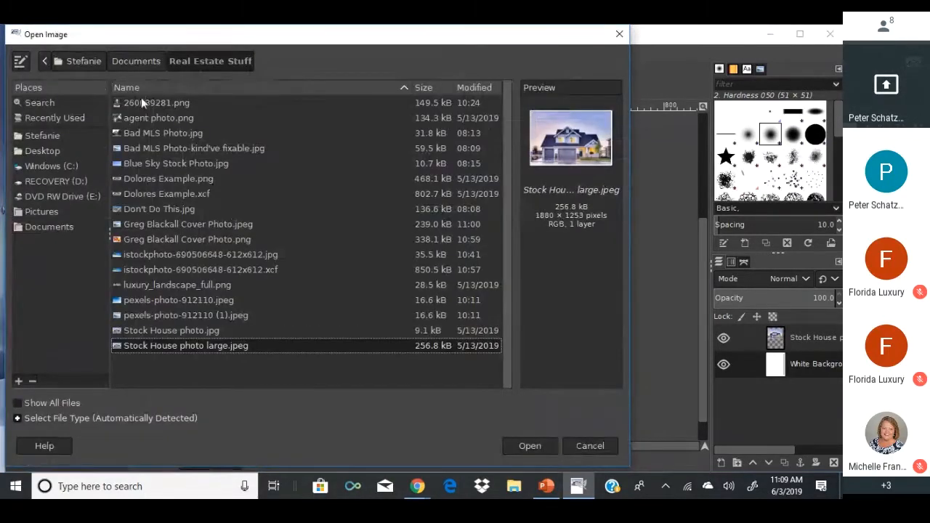
click(141, 101)
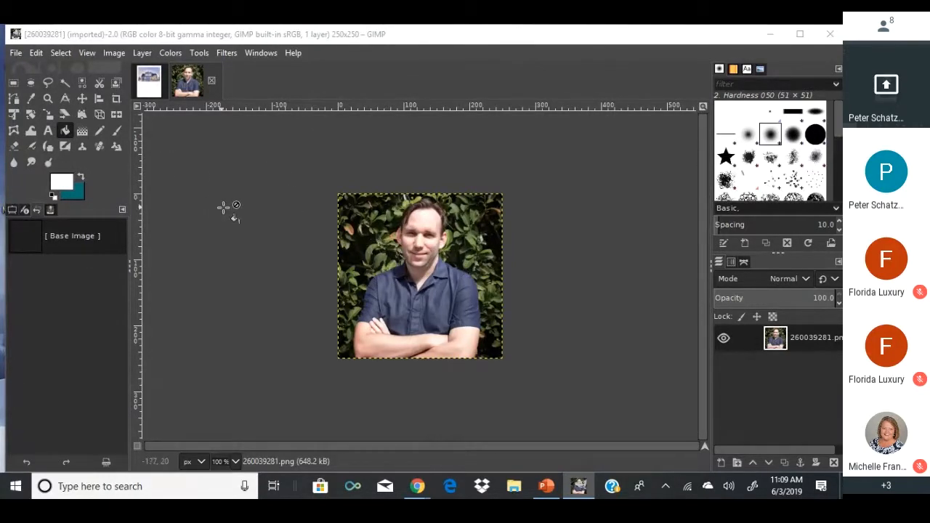
click(13, 83)
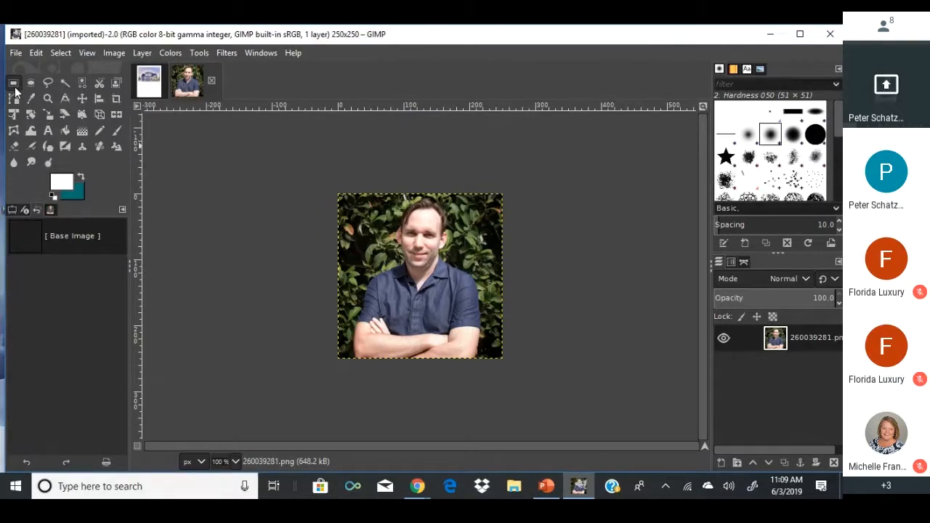
key(ctrl+a)
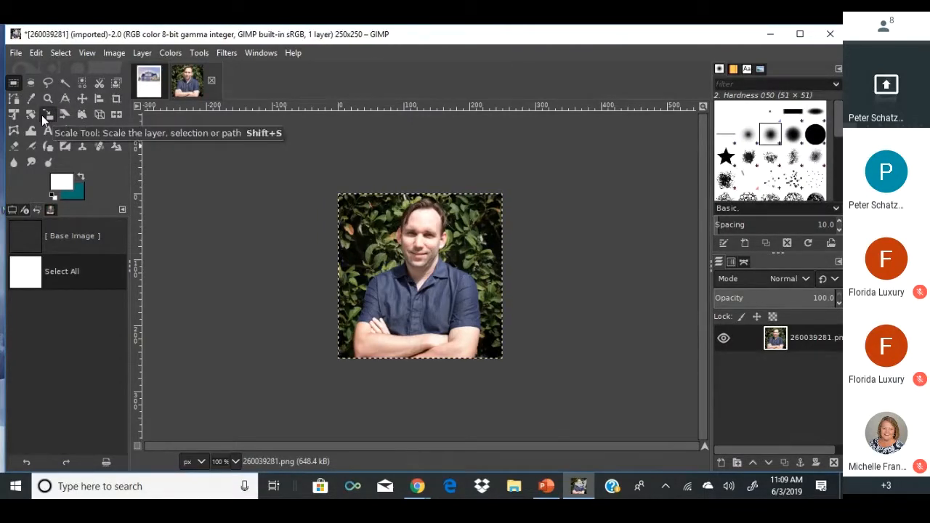
key(ctrl+c)
Paste the portrait into the flyer as a new layer stacked above the house photo.
click(149, 80)
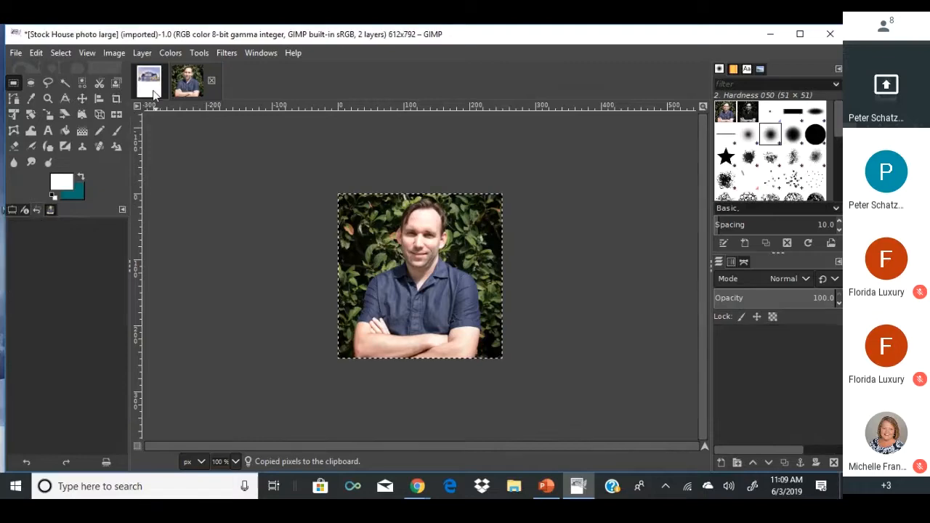
key(ctrl+v)
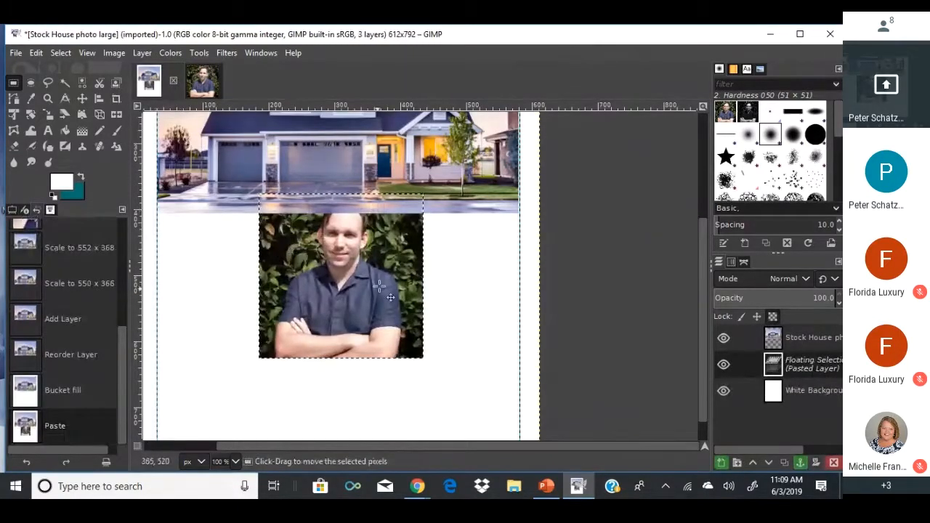
right_click(783, 365)
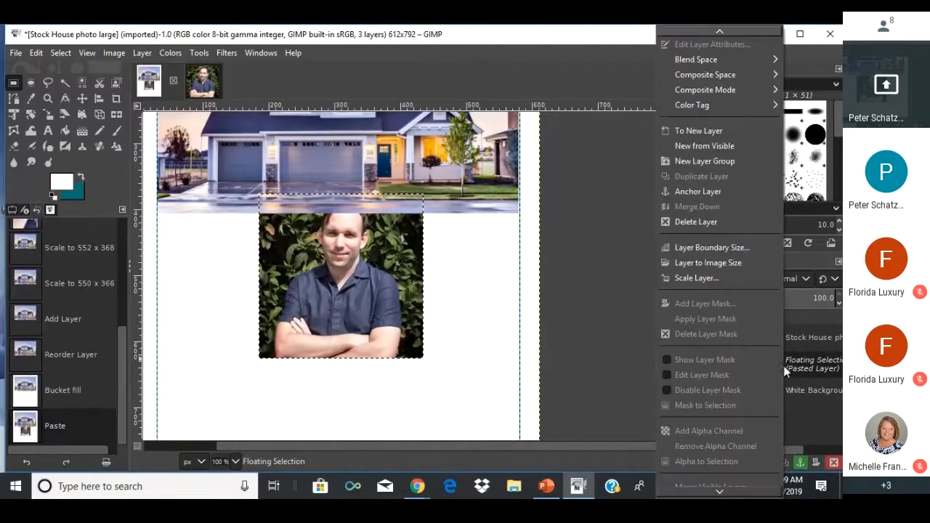
click(690, 131)
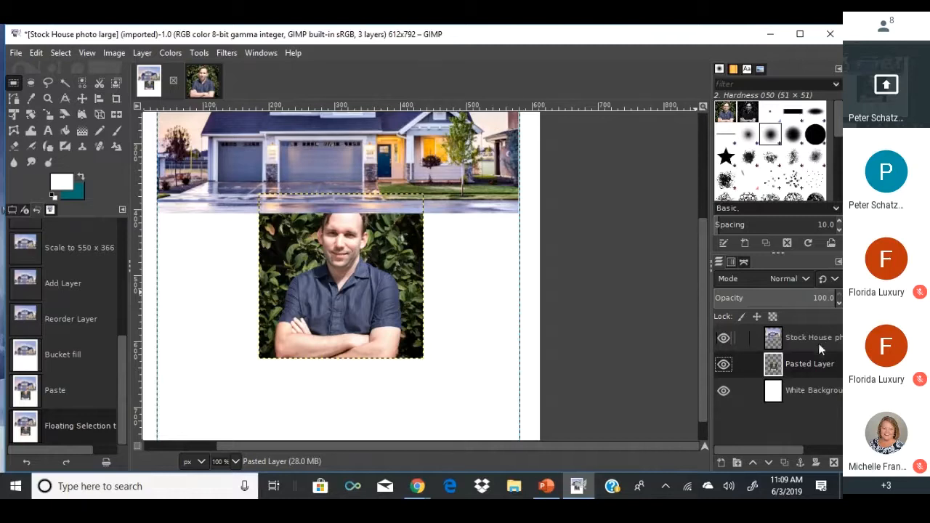
drag(810, 362, 806, 328)
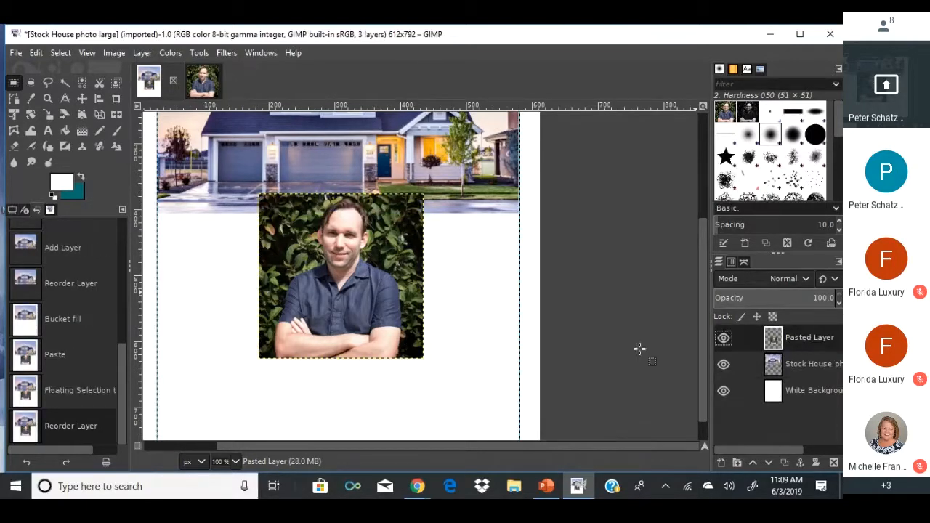
drag(372, 267, 359, 214)
click(201, 252)
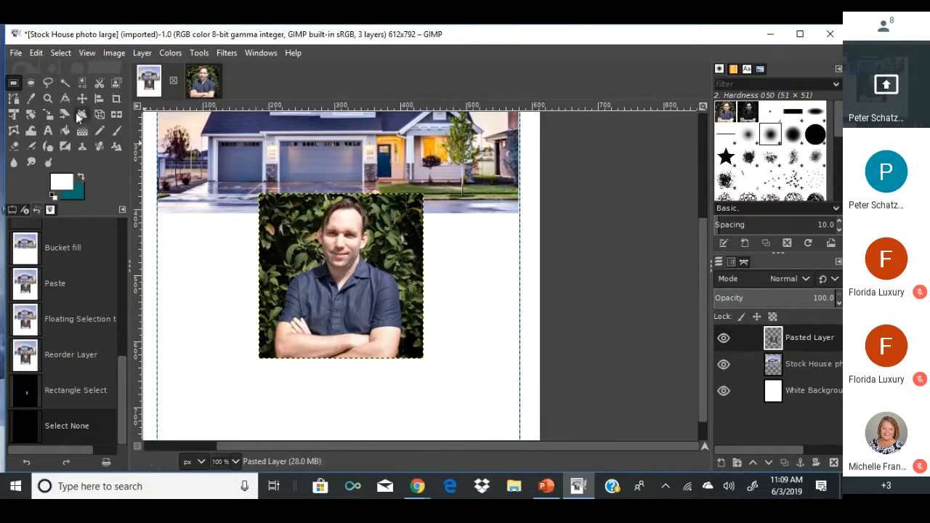
Draw an ellipse selection around the man's face, invert it, and delete the outside area.
click(31, 81)
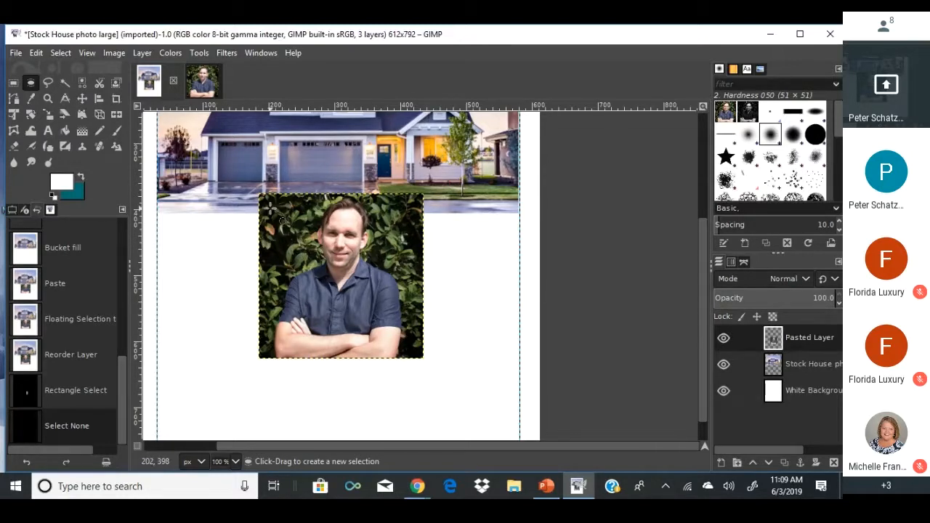
drag(268, 207, 414, 356)
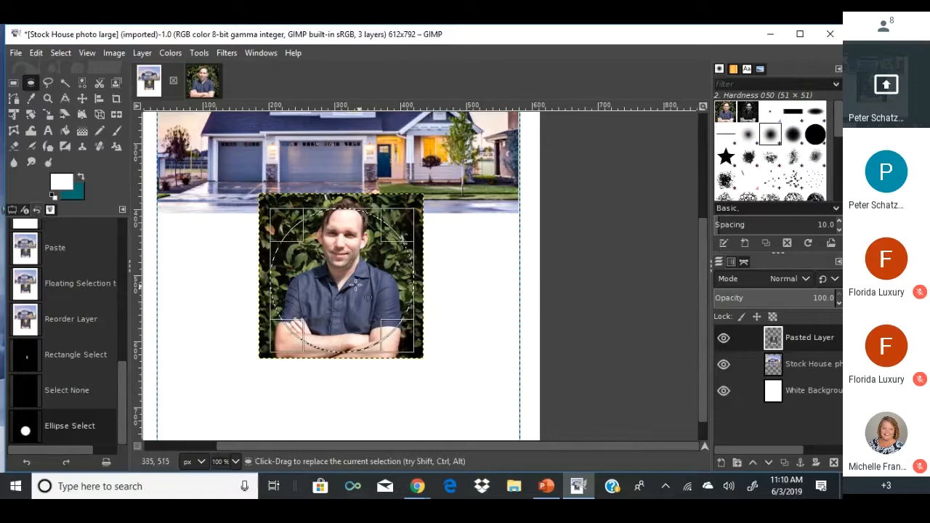
drag(352, 285, 351, 274)
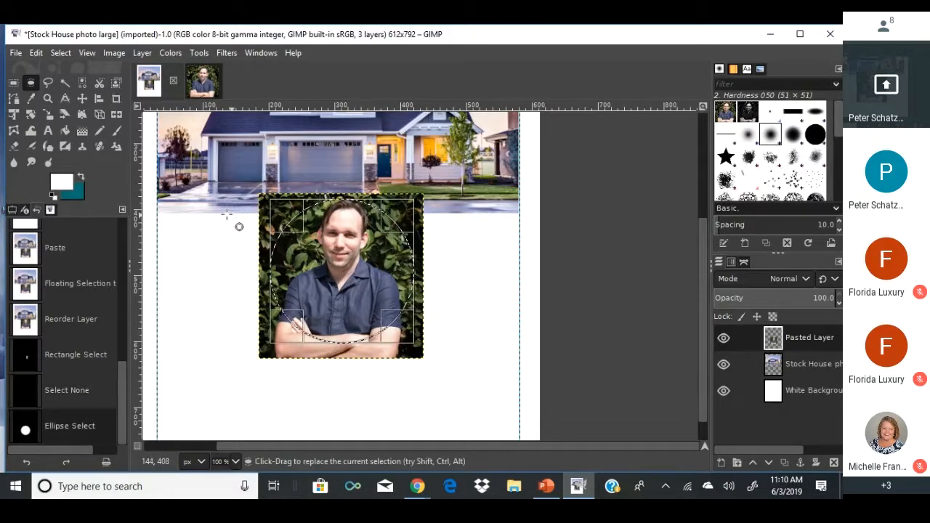
click(64, 55)
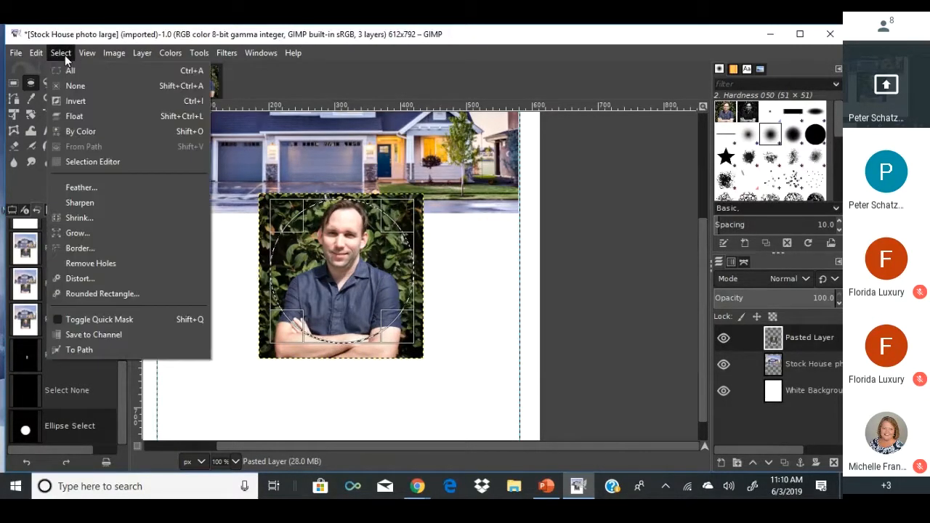
click(71, 100)
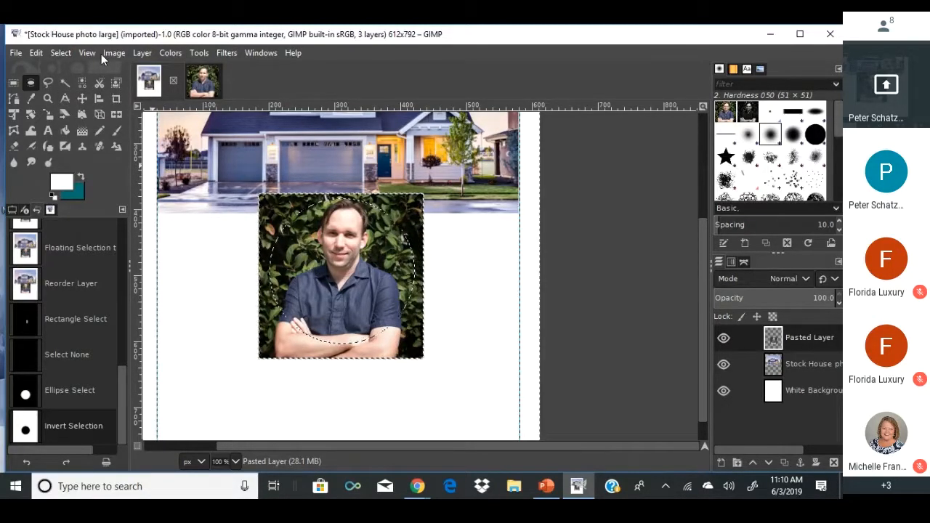
key(Delete)
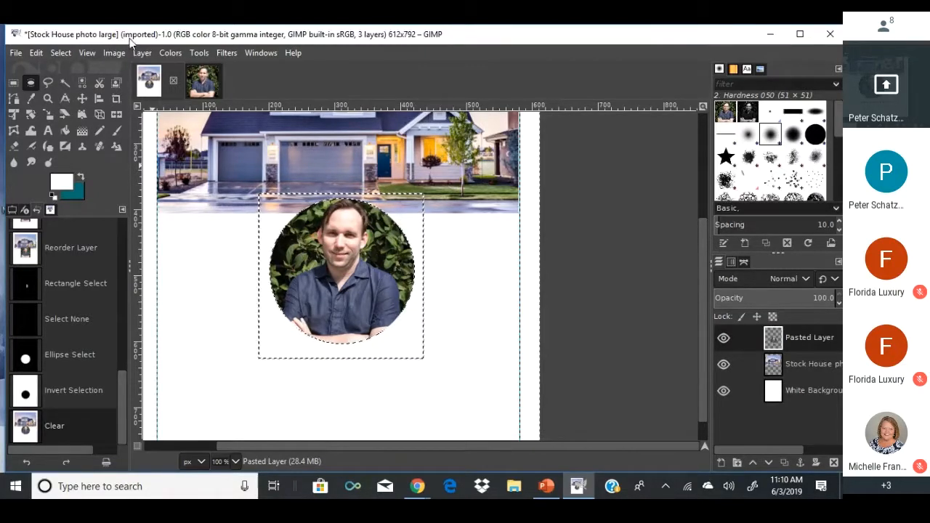
Create a 10 px border selection around the circular portrait.
click(61, 53)
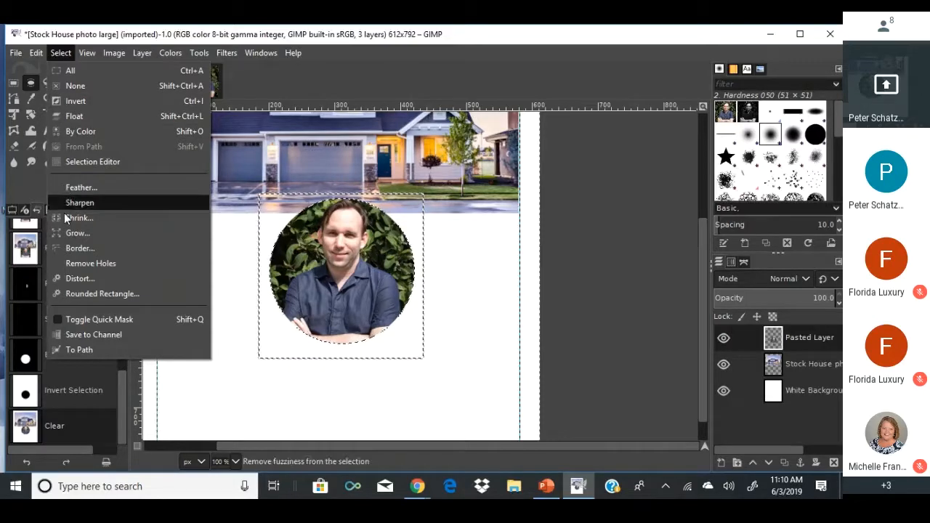
click(73, 247)
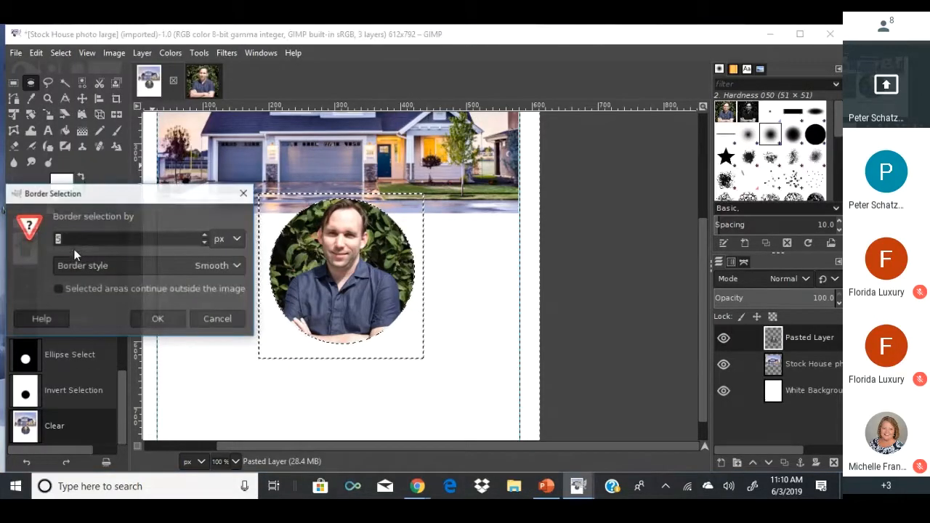
click(203, 236)
click(204, 235)
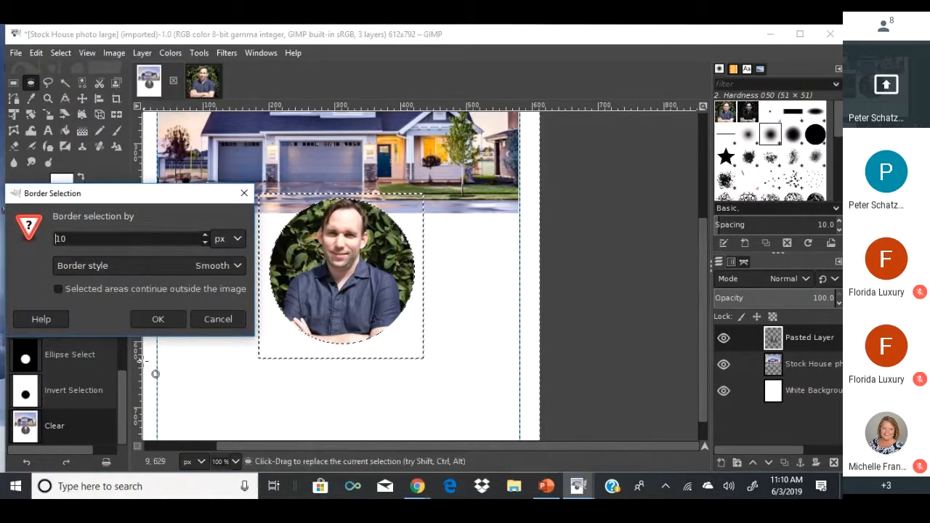
click(156, 320)
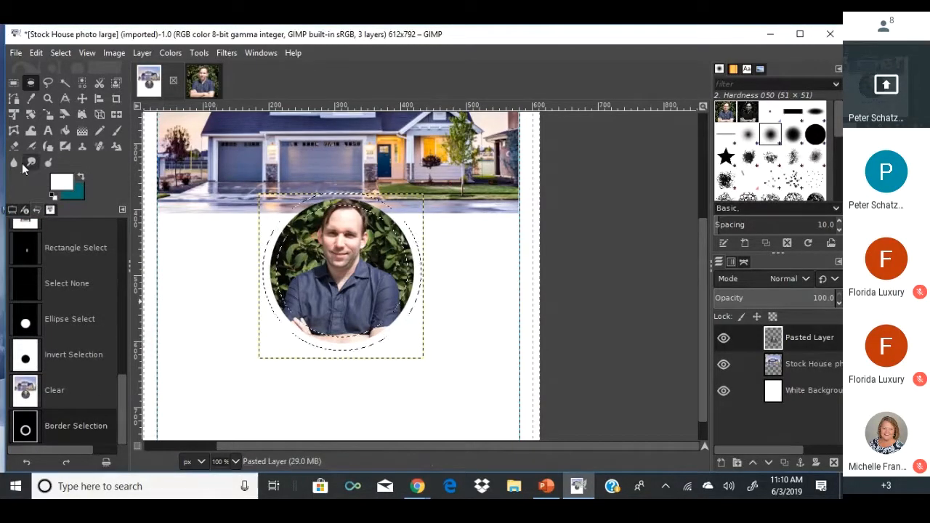
Set the foreground colour to bright red f70707.
click(67, 183)
drag(108, 119, 113, 122)
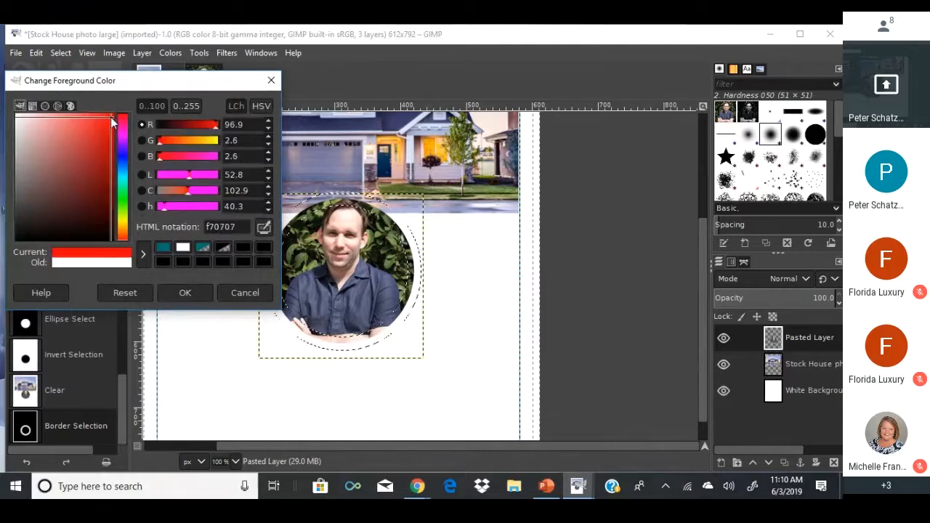
click(183, 293)
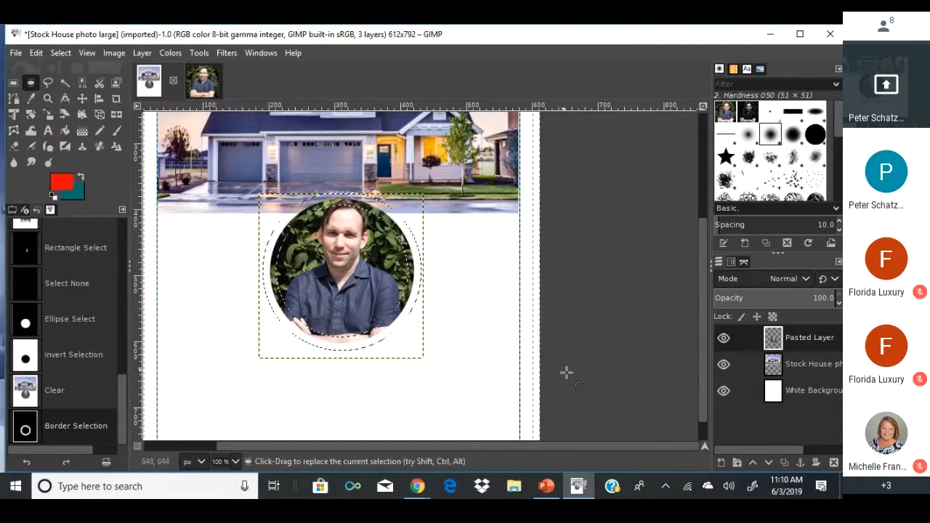
right_click(730, 407)
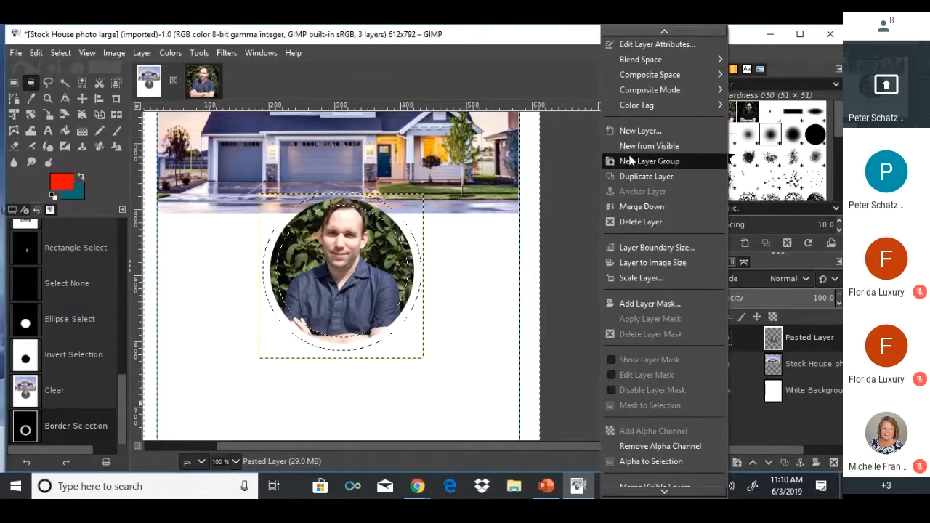
Add a transparent layer named 'Border' on top, trying a red ring fill and undoing it.
click(629, 129)
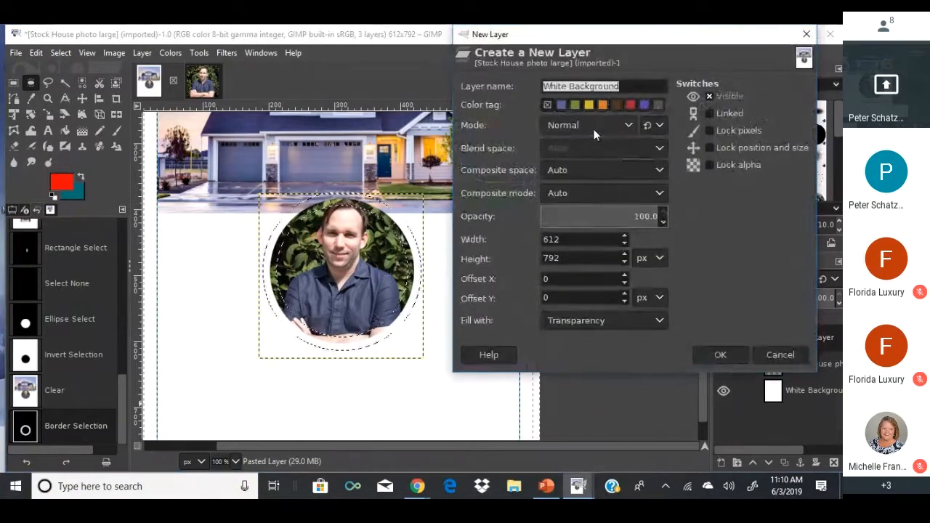
text(Border)
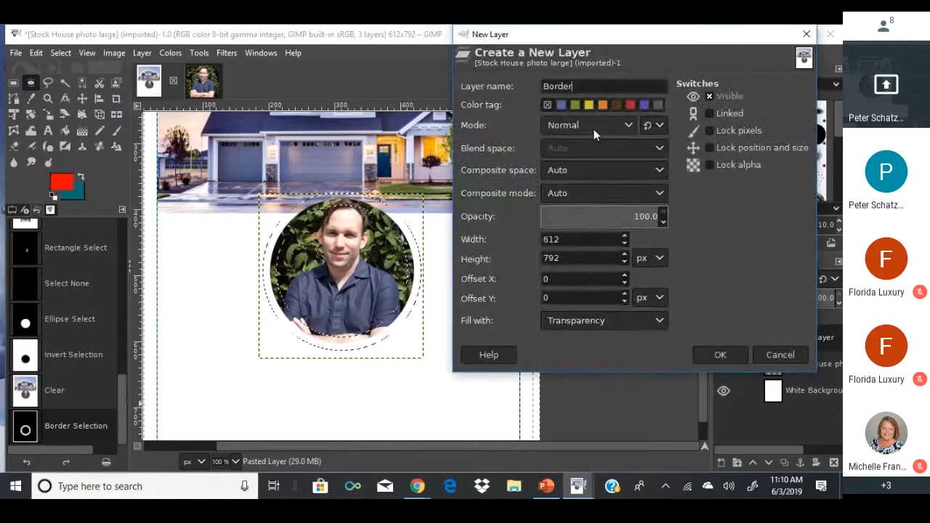
click(720, 355)
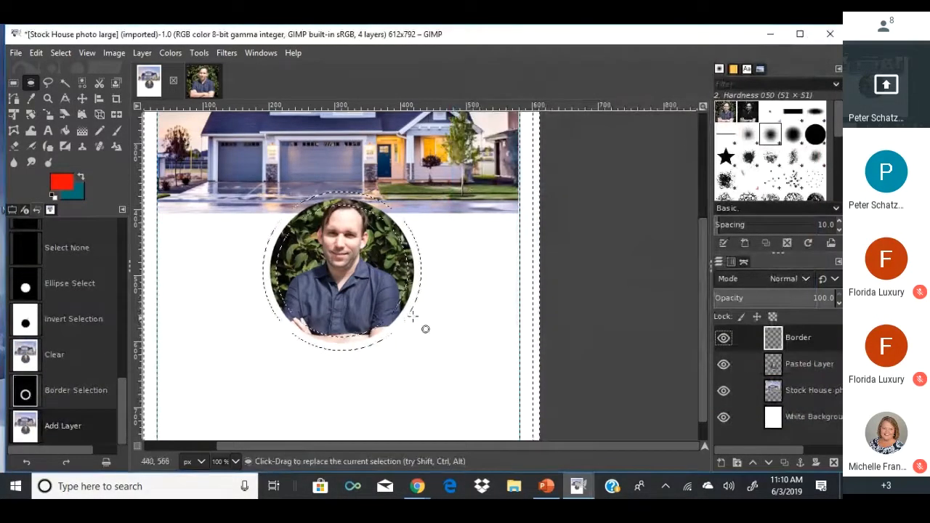
click(63, 131)
click(277, 234)
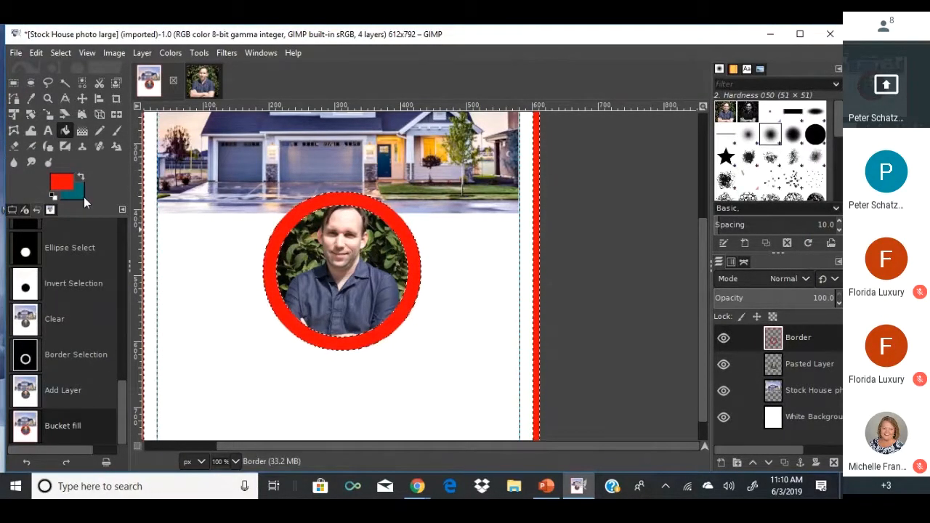
key(ctrl+z)
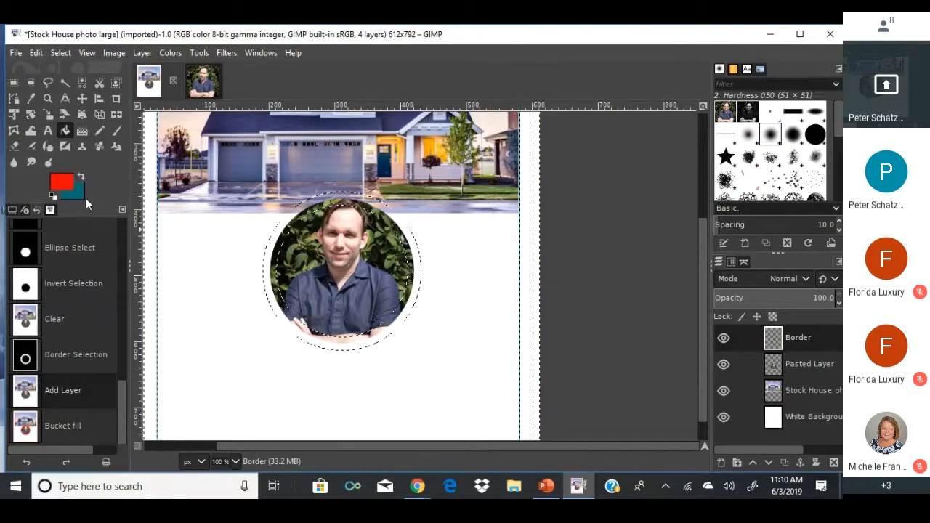
Keep the red foreground, make the background orange, try a gradient on the ring, then undo it.
click(83, 131)
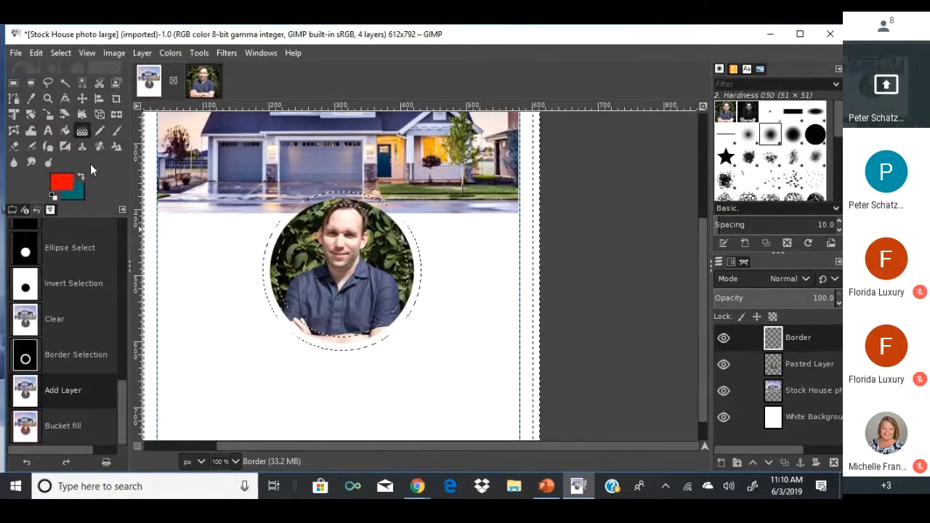
click(69, 187)
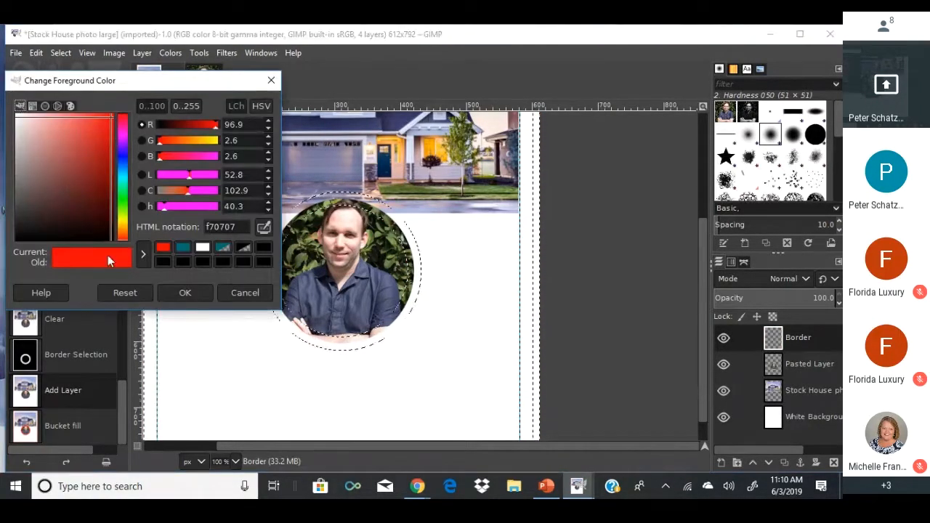
click(169, 287)
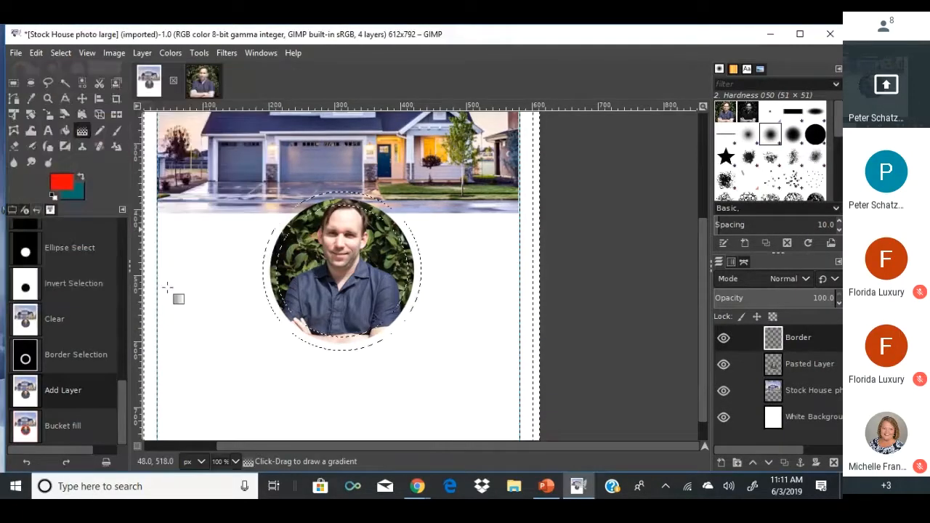
click(75, 194)
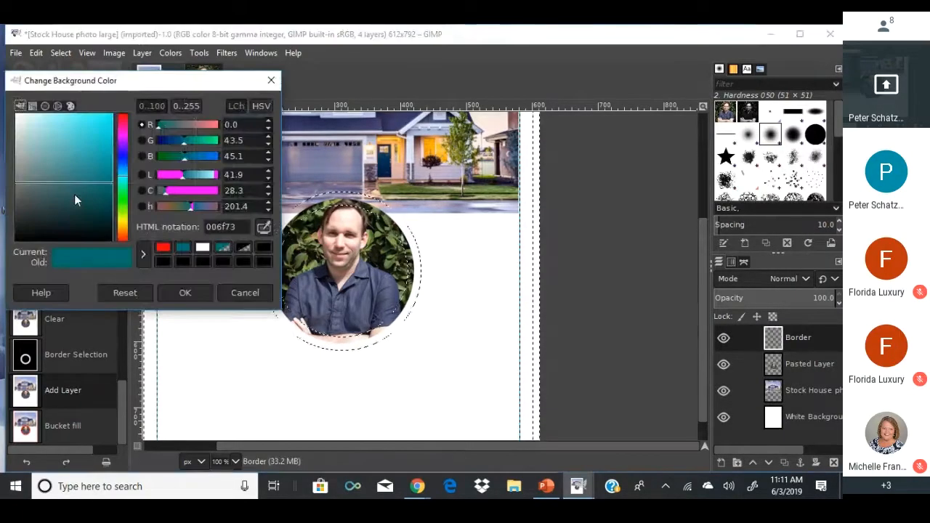
click(125, 231)
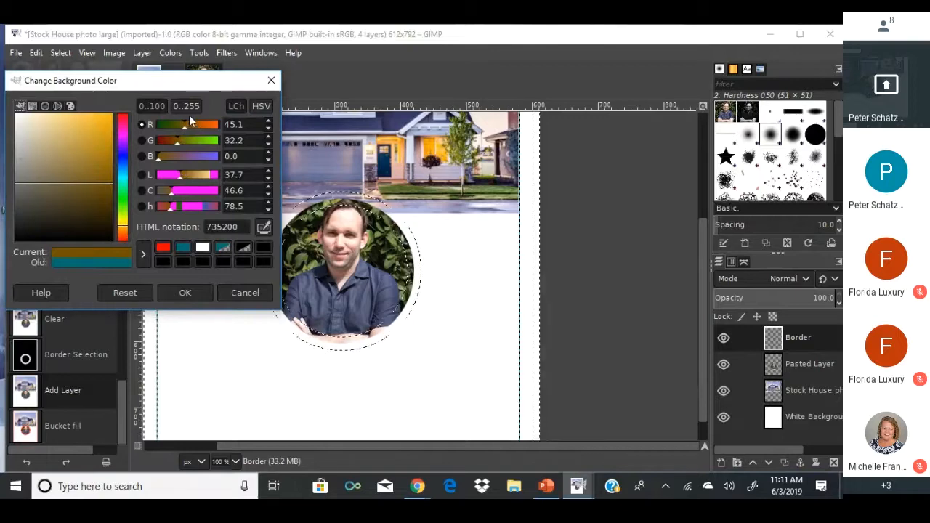
drag(185, 122, 206, 124)
click(185, 292)
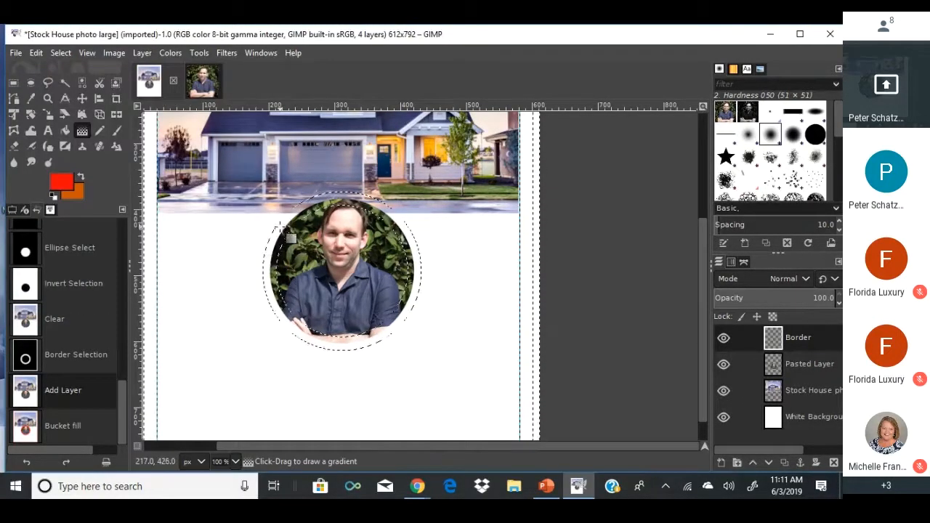
click(280, 228)
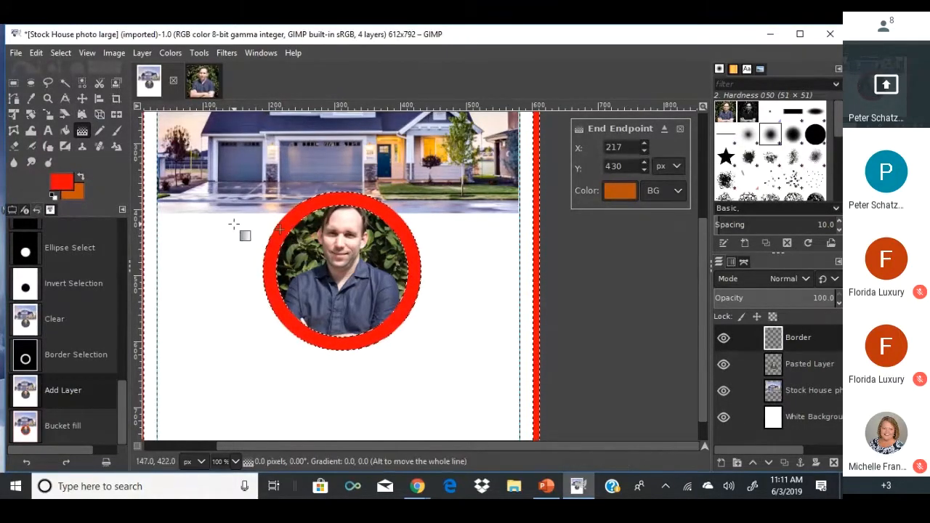
key(ctrl+z)
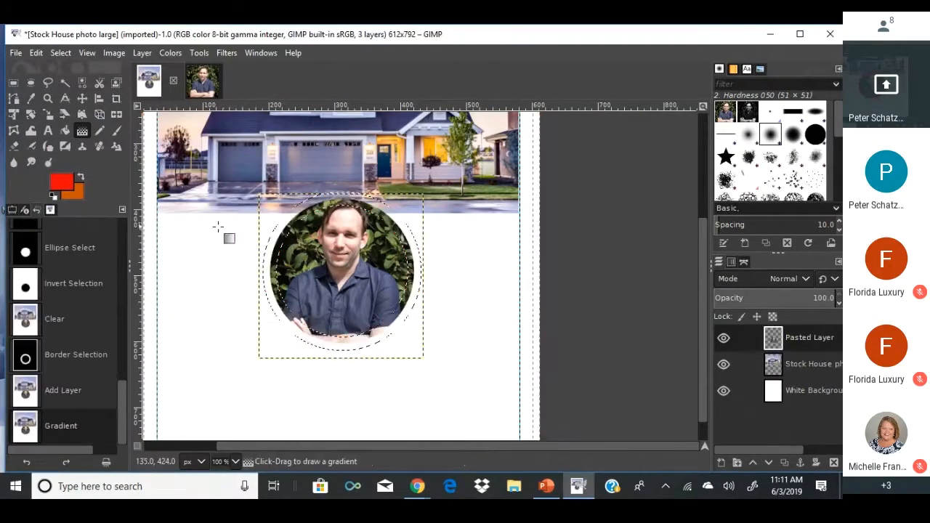
Change the background colour to yellow and undo back to the circular border selection.
click(76, 194)
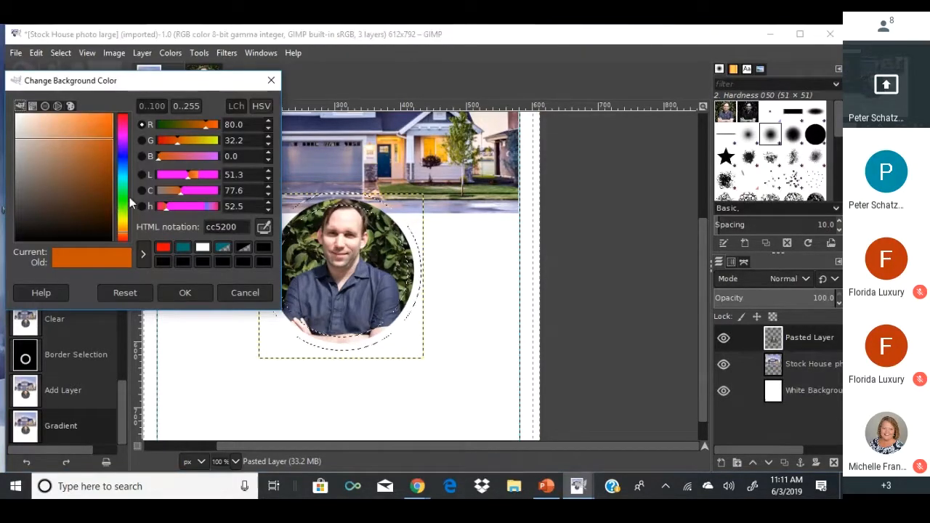
drag(127, 231, 125, 225)
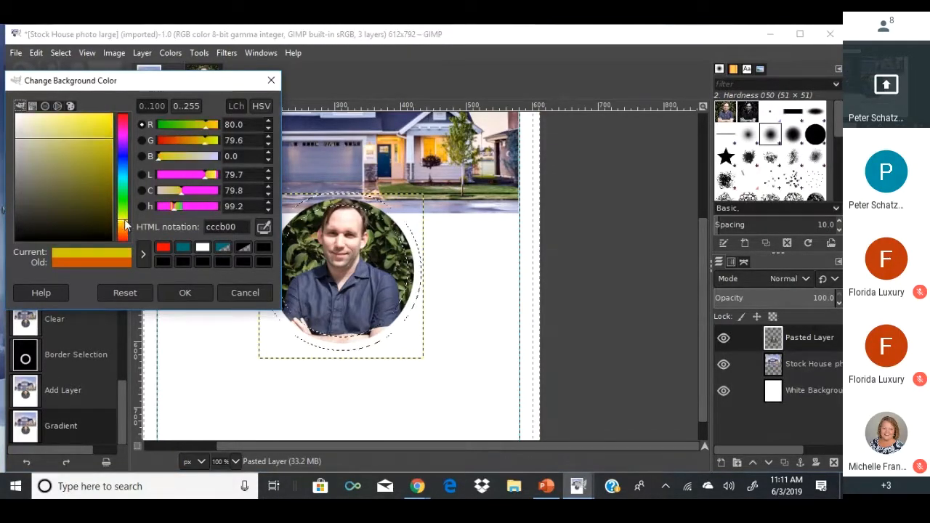
click(182, 291)
click(277, 268)
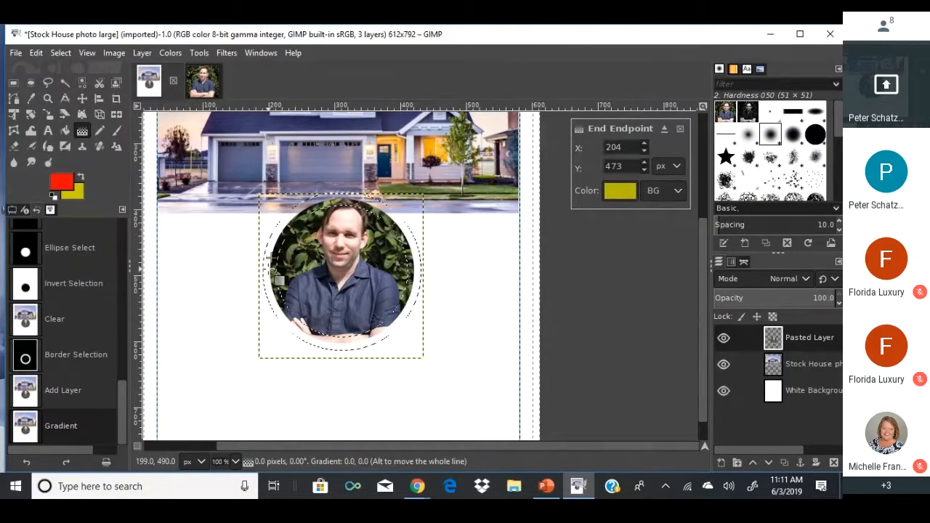
key(Return)
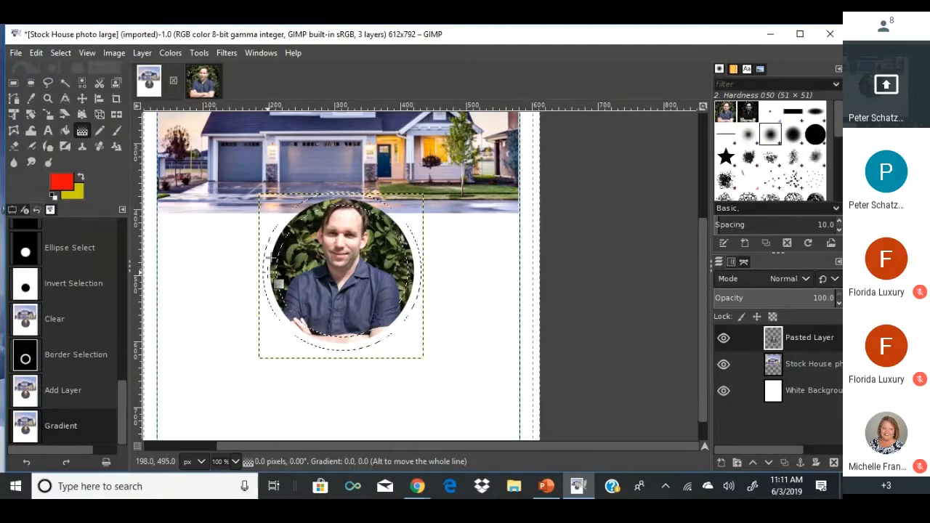
key(ctrl+z)
key(ctrl+z)
click(269, 279)
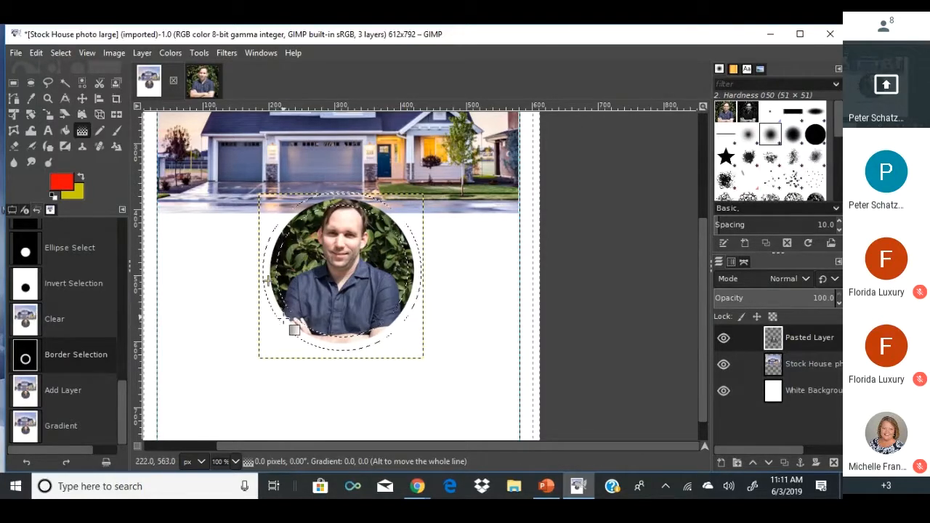
key(ctrl+z)
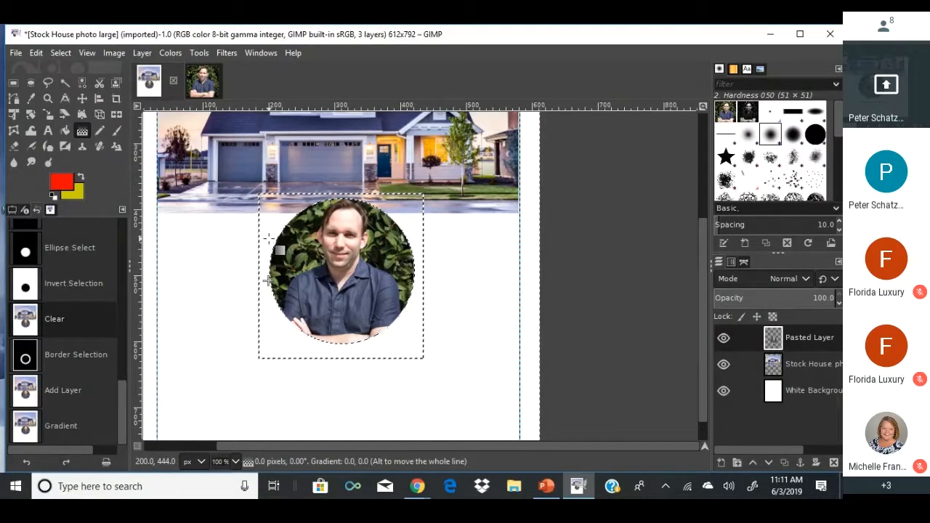
key(ctrl+y)
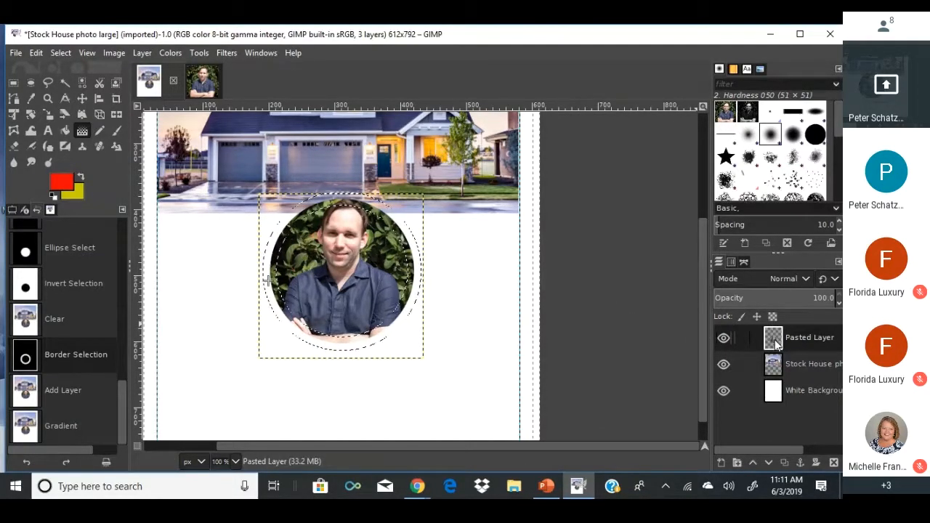
Add a new layer named Border.
right_click(771, 404)
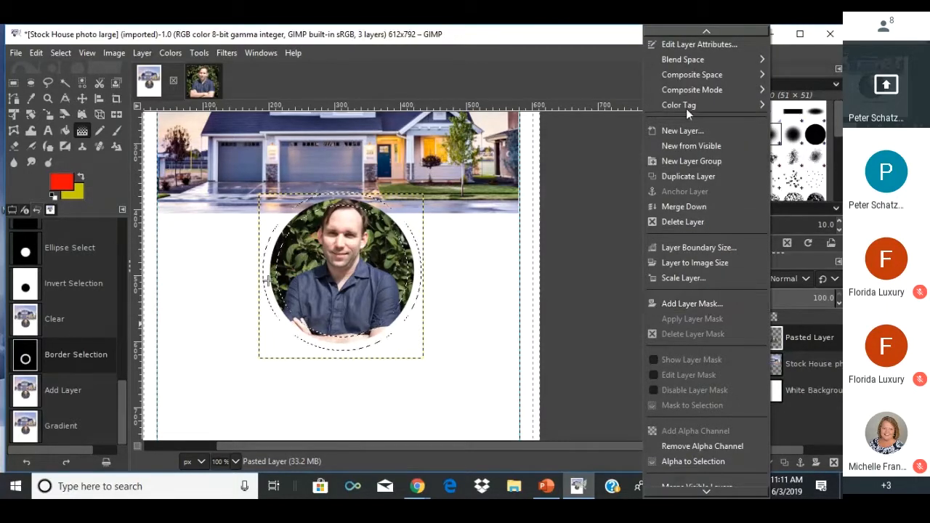
mouse_move(679, 60)
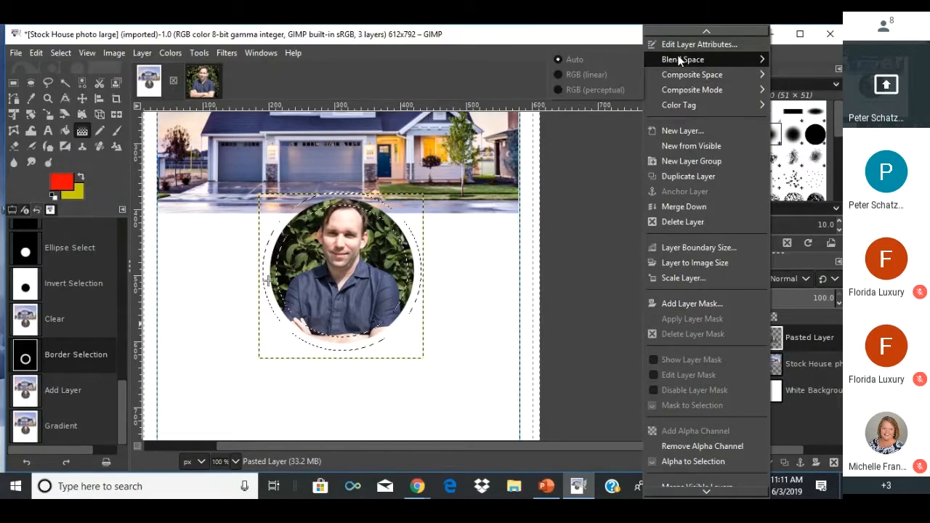
click(678, 130)
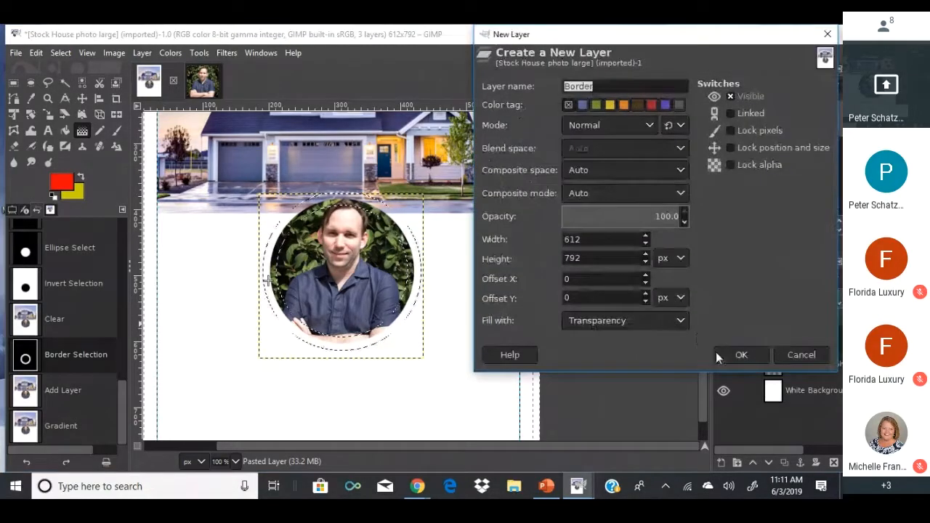
click(727, 353)
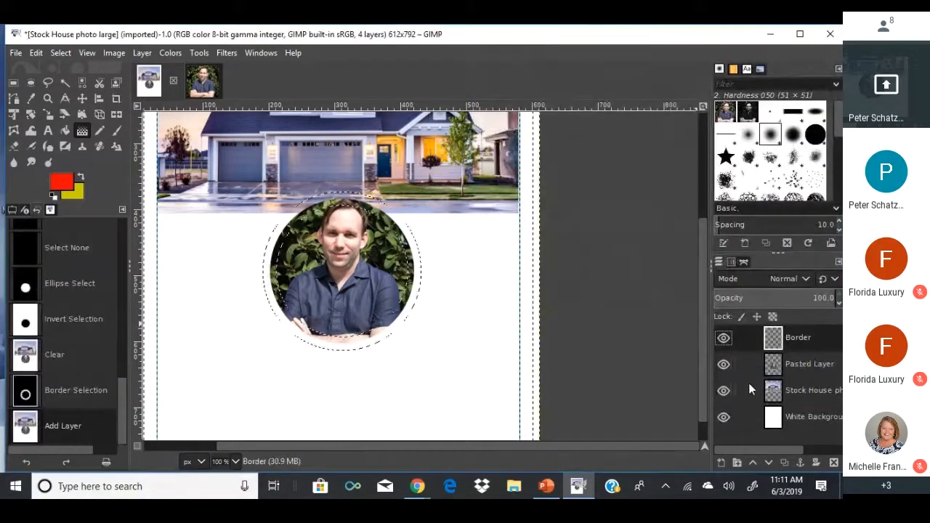
Drag a red-to-yellow gradient across the border ring on the Border layer.
click(302, 211)
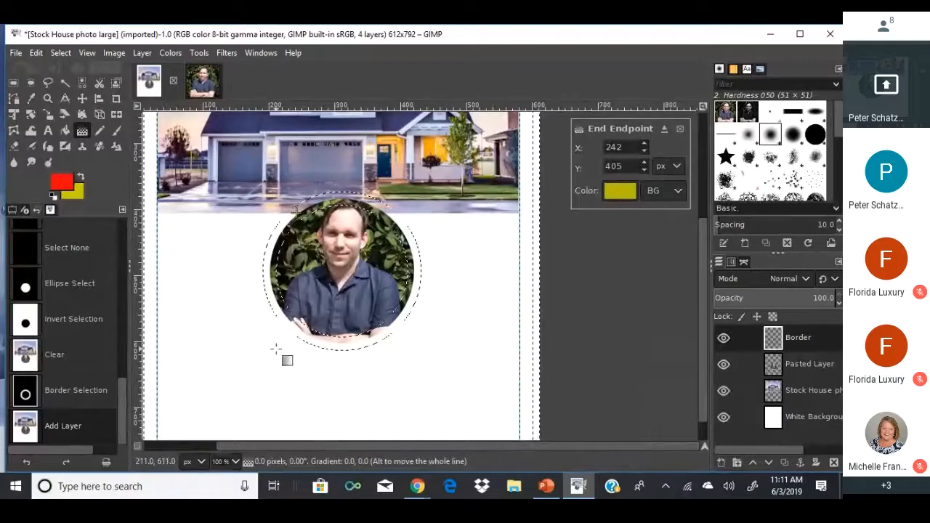
key(Escape)
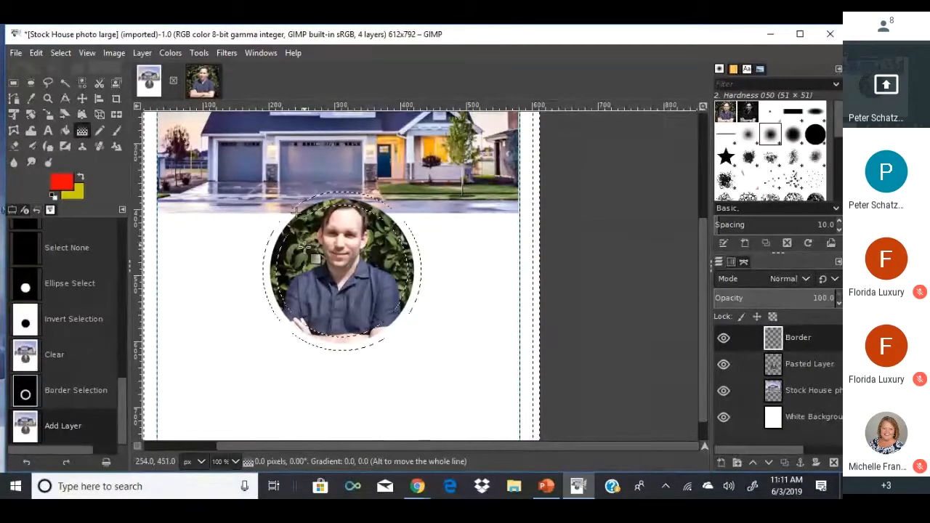
click(303, 211)
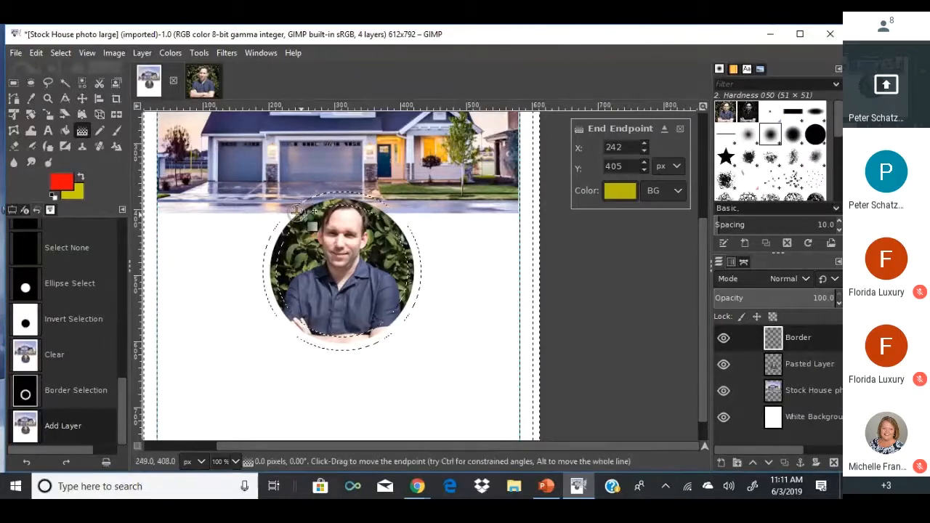
drag(298, 212, 321, 328)
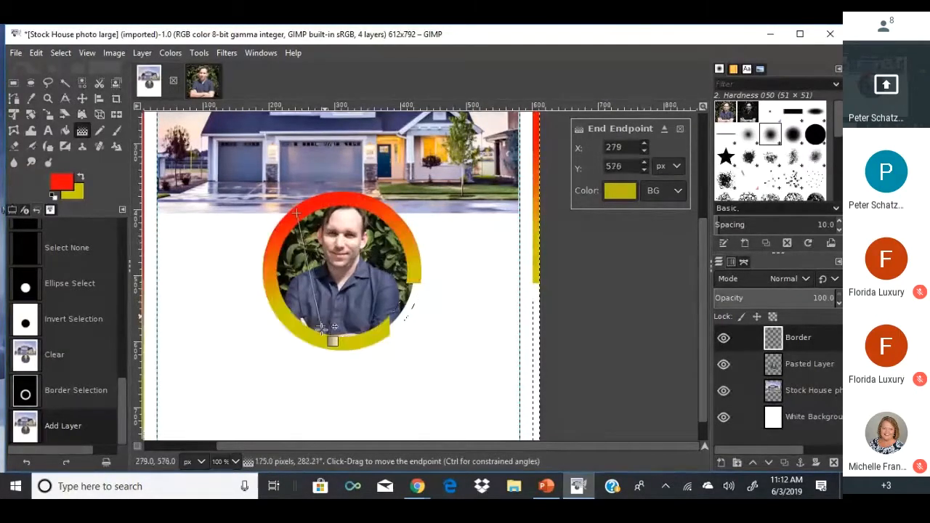
drag(321, 296, 356, 308)
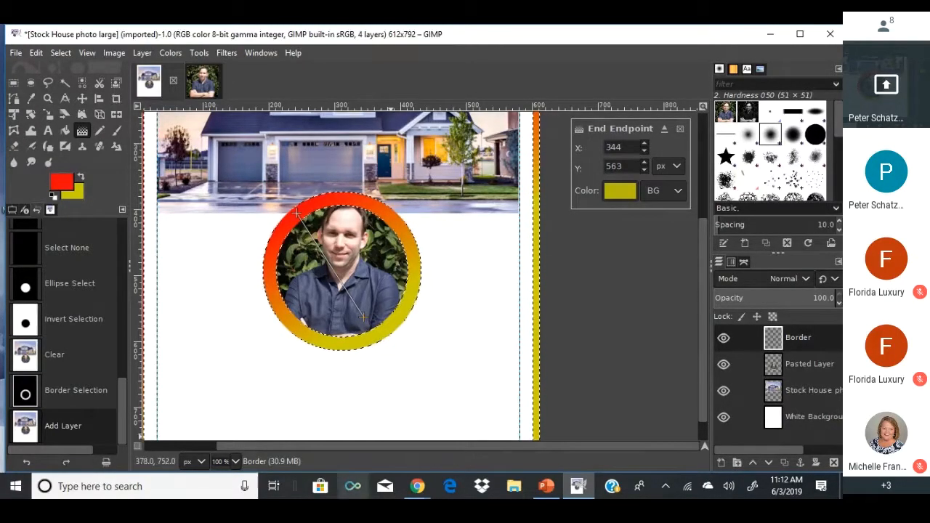
Switch to the Chrome window and search for 'real estate flyer'.
click(413, 481)
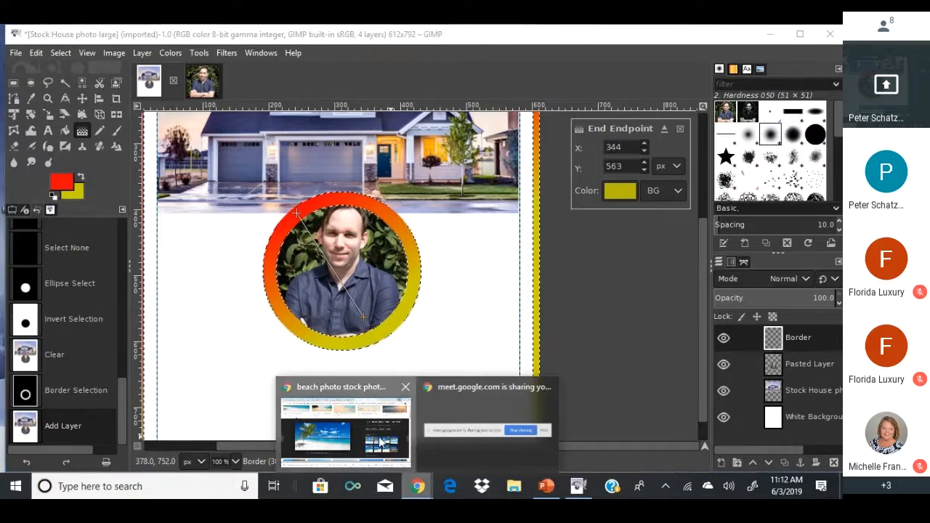
click(381, 443)
click(208, 58)
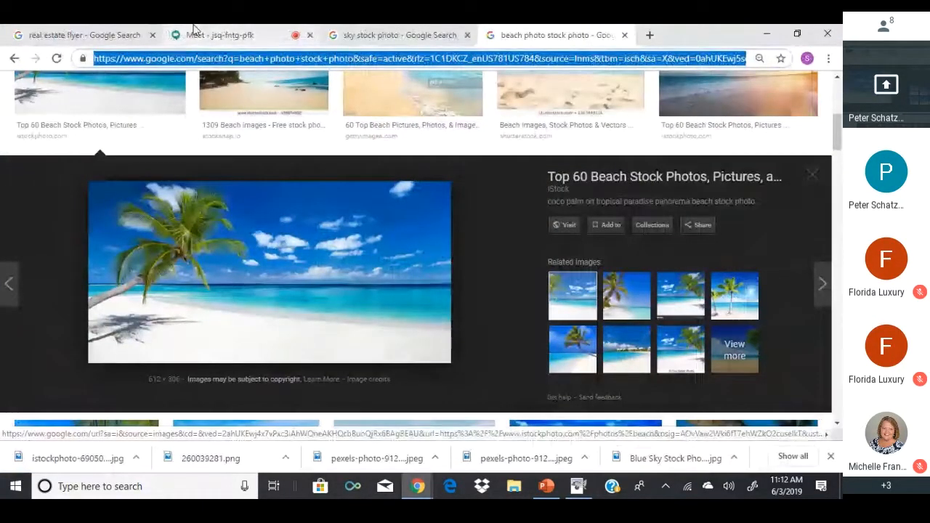
text(real )
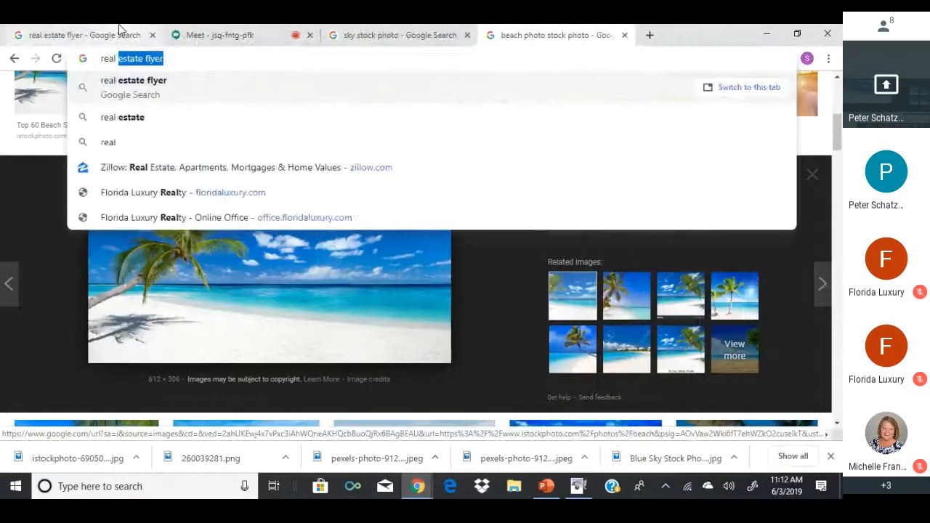
text(estate flyer)
key(Return)
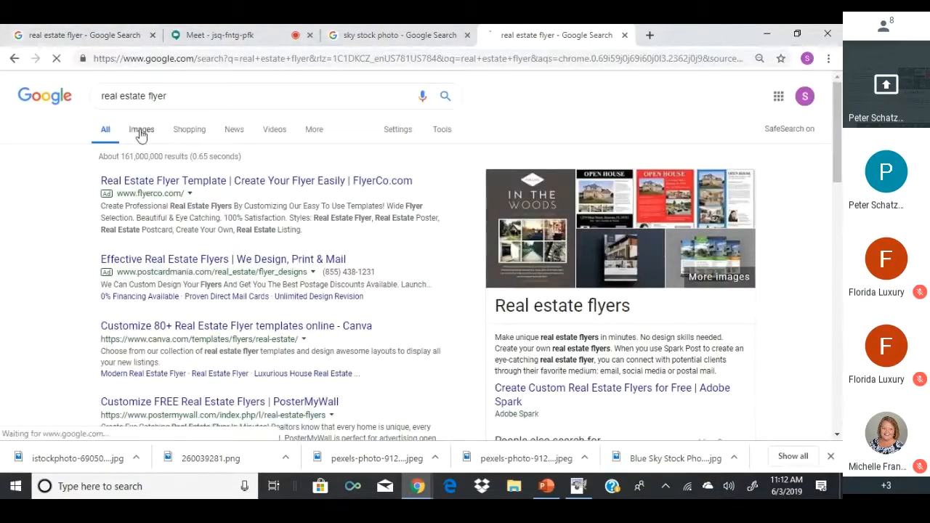
Browse the image results, preview an example open-house flyer, and return to GIMP.
click(141, 131)
scroll(208, 279, down, 4)
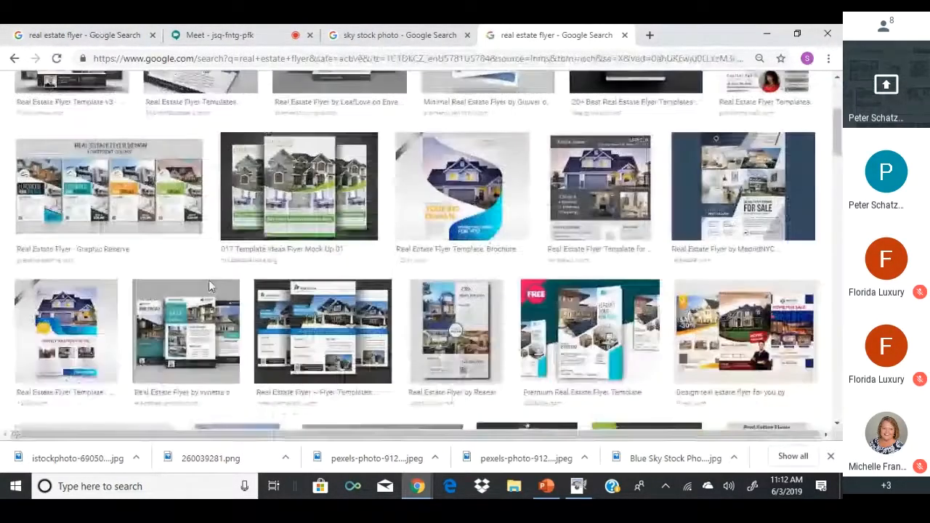
scroll(195, 268, down, 2)
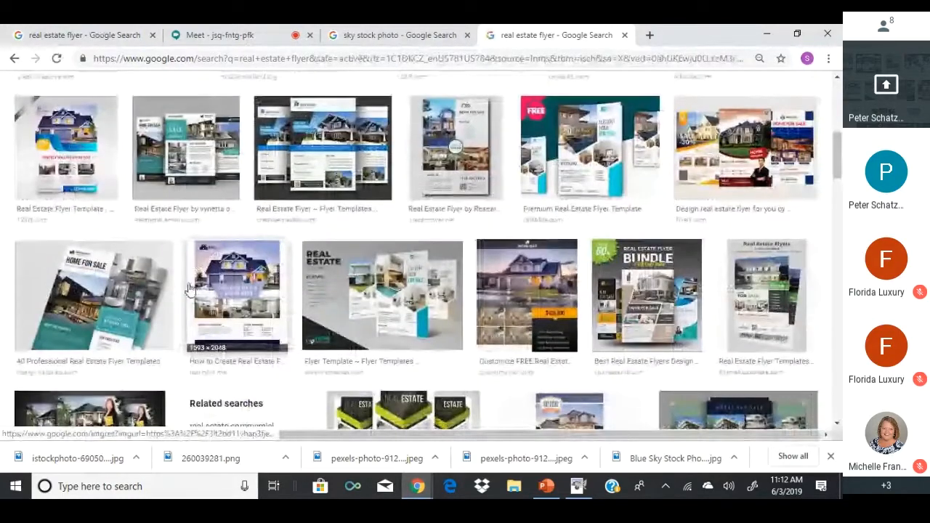
click(210, 289)
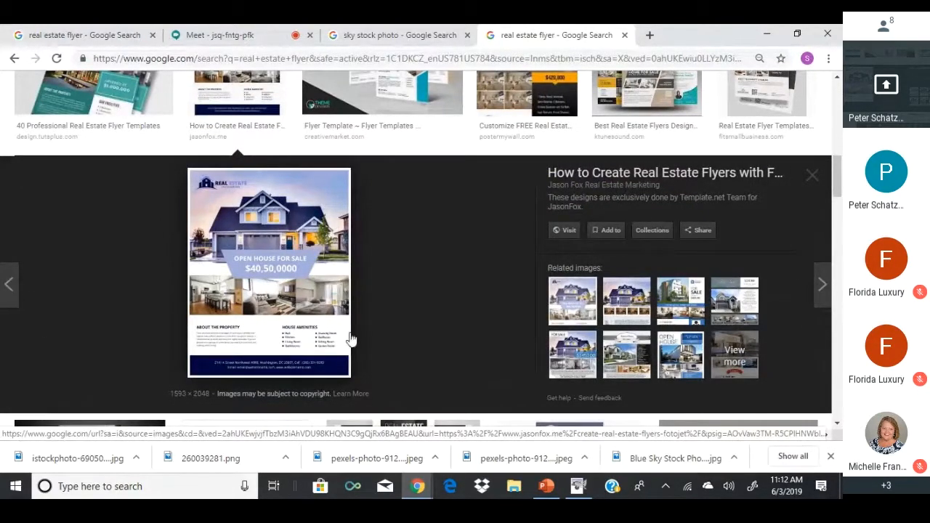
click(578, 486)
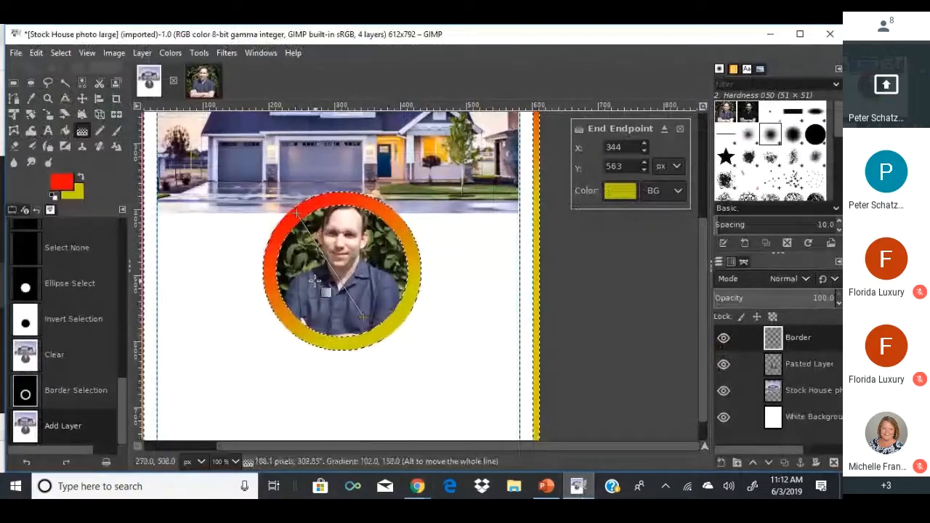
Cut the gradient ring pixels and discard a stray rectangle selection.
key(ctrl+x)
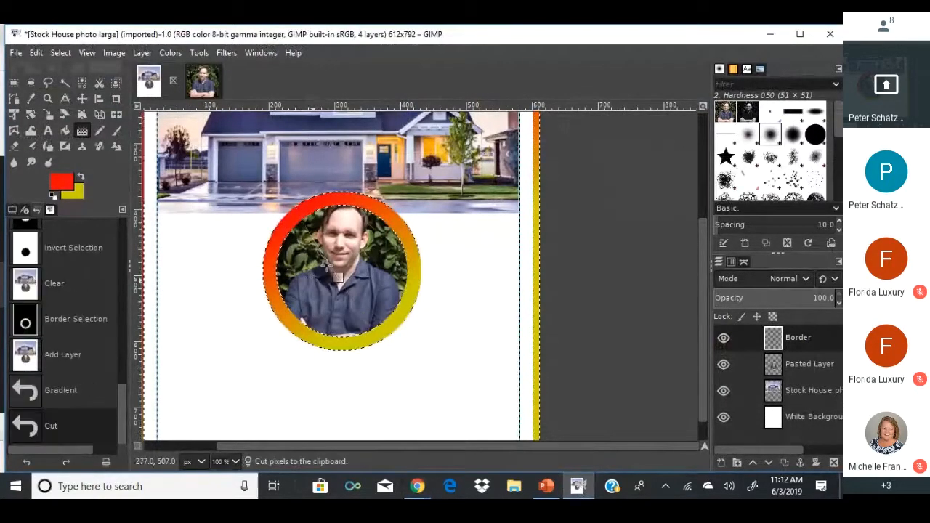
key(ctrl+x)
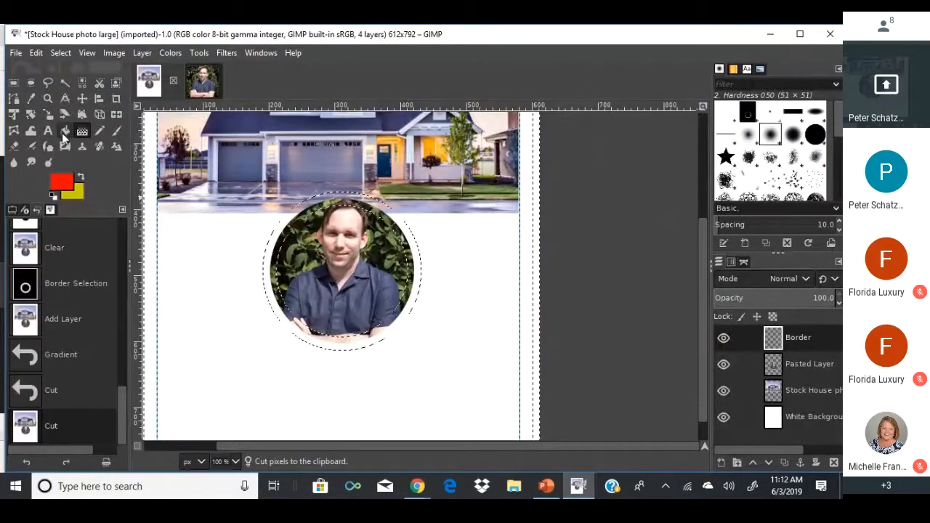
click(11, 83)
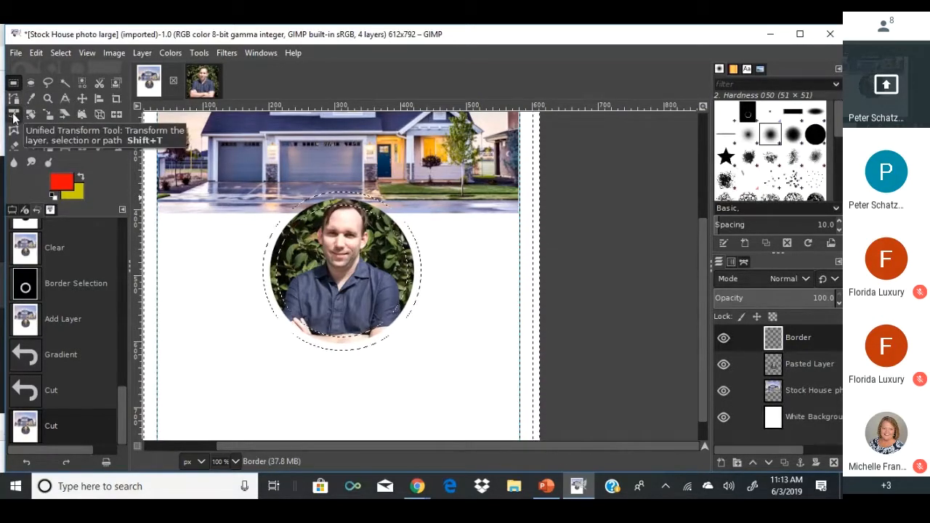
drag(258, 394, 279, 405)
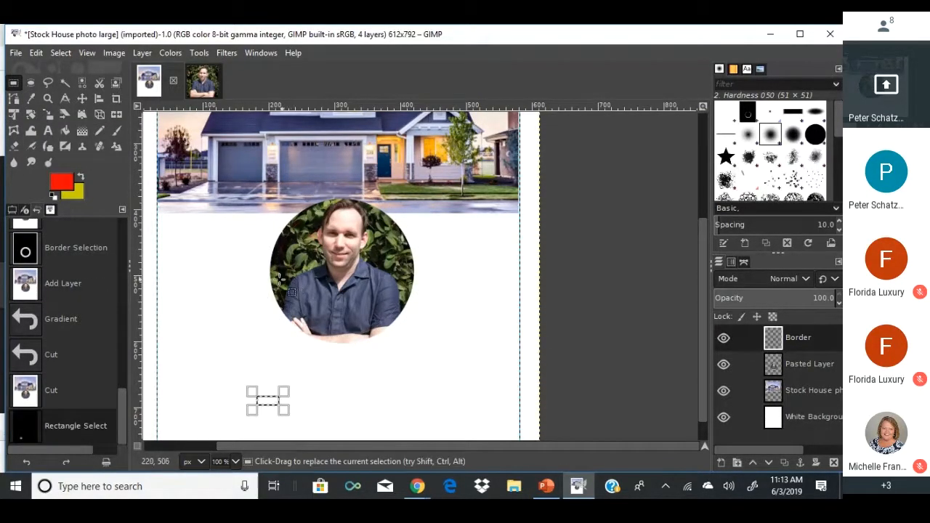
key(ctrl+z)
key(ctrl+z)
key(ctrl+z)
key(ctrl+z)
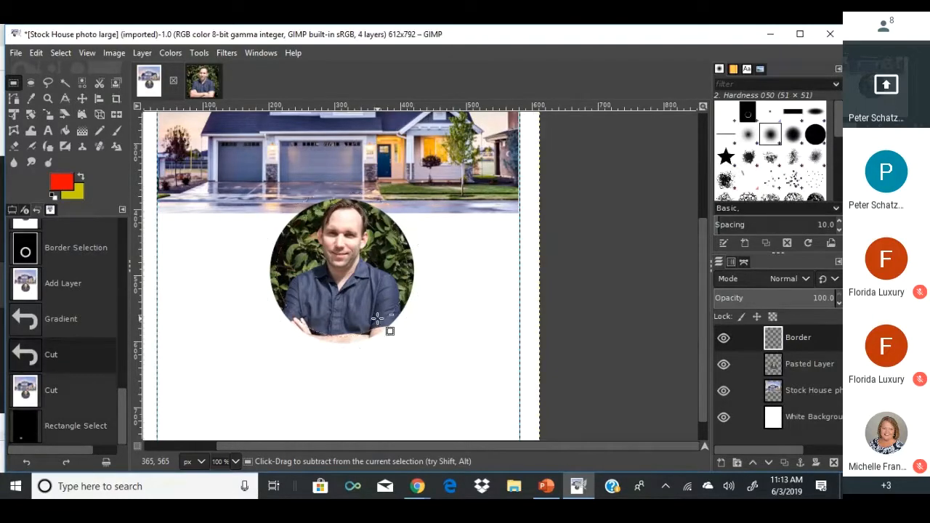
Undo the Border layer, circular crop and pasted headshot, then select the photo's bottom edge.
key(ctrl+z)
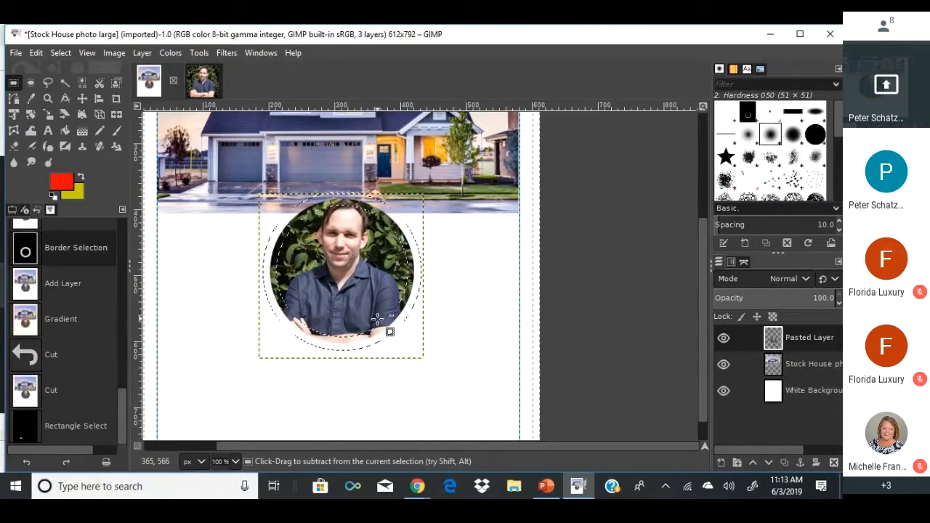
key(ctrl+z)
key(ctrl+z)
key(ctrl+z)
key(ctrl+z)
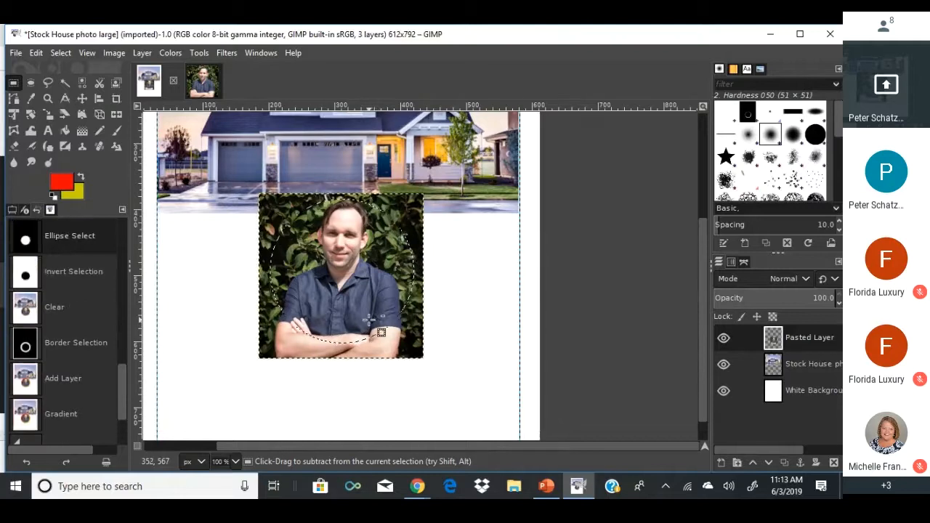
key(ctrl+z)
key(ctrl+z)
key(ctrl+z)
key(ctrl+z)
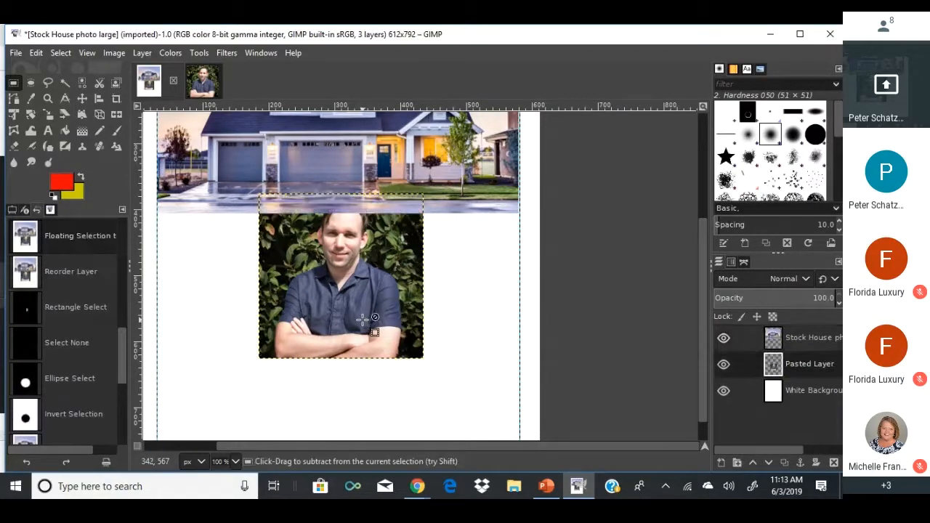
key(ctrl+z)
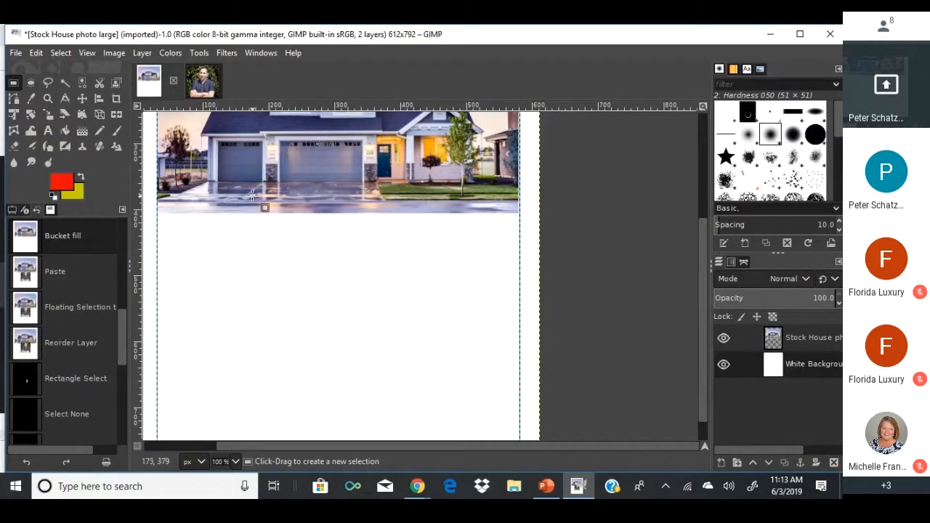
drag(219, 188, 464, 274)
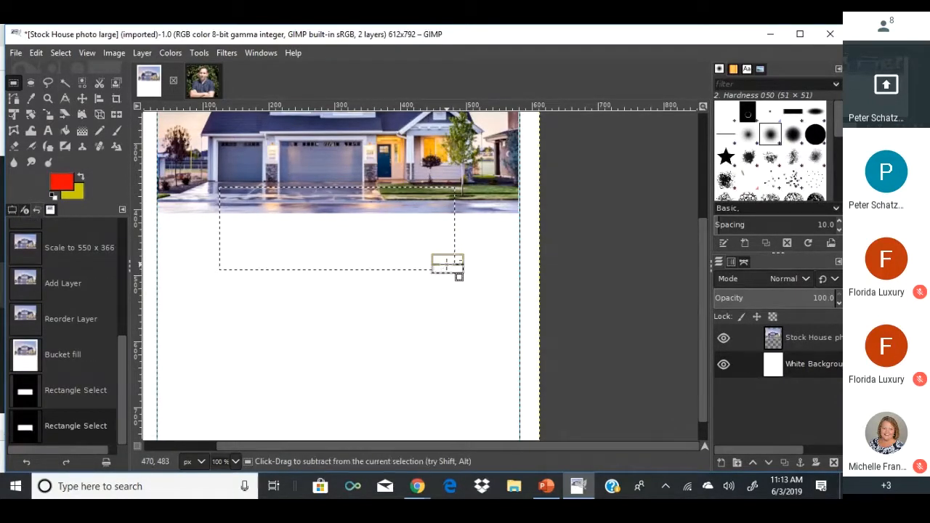
key(ctrl+z)
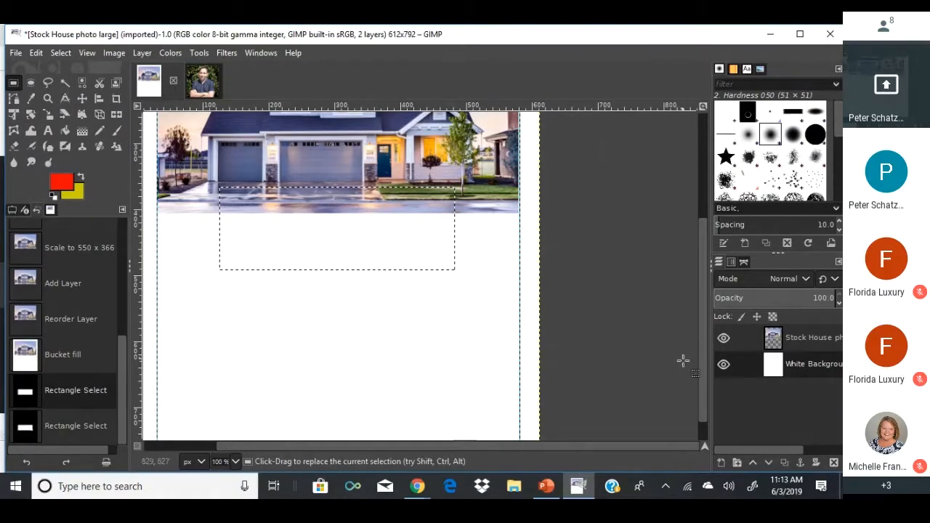
Create a new layer named 'Just SOld' and move it to the top.
right_click(724, 390)
click(643, 128)
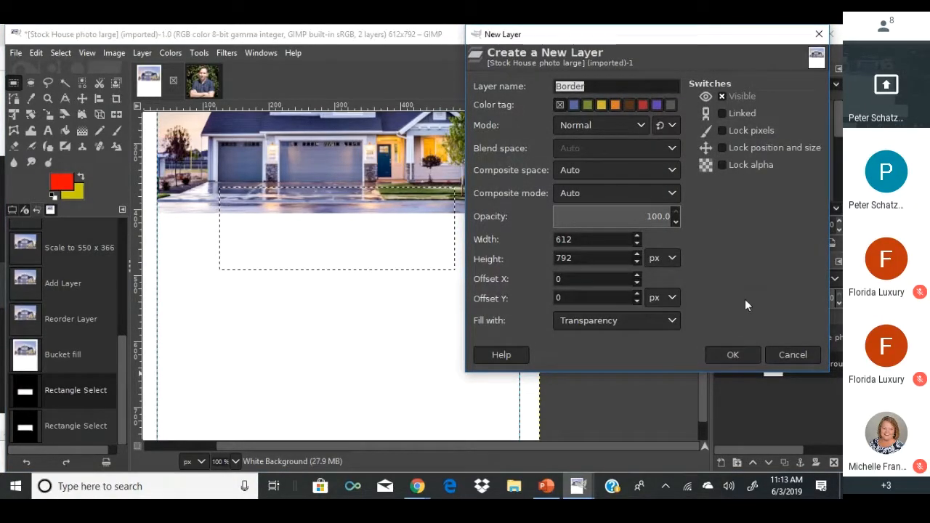
text(Just)
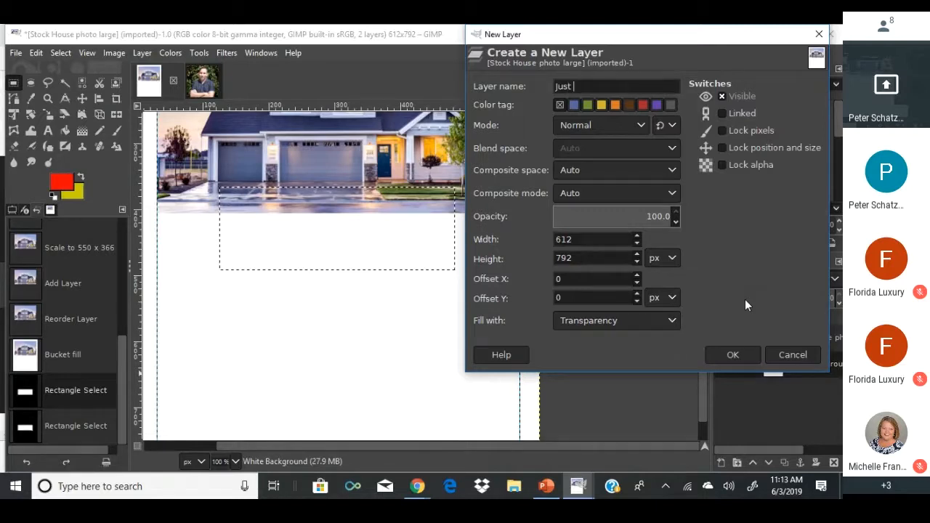
text( SOld)
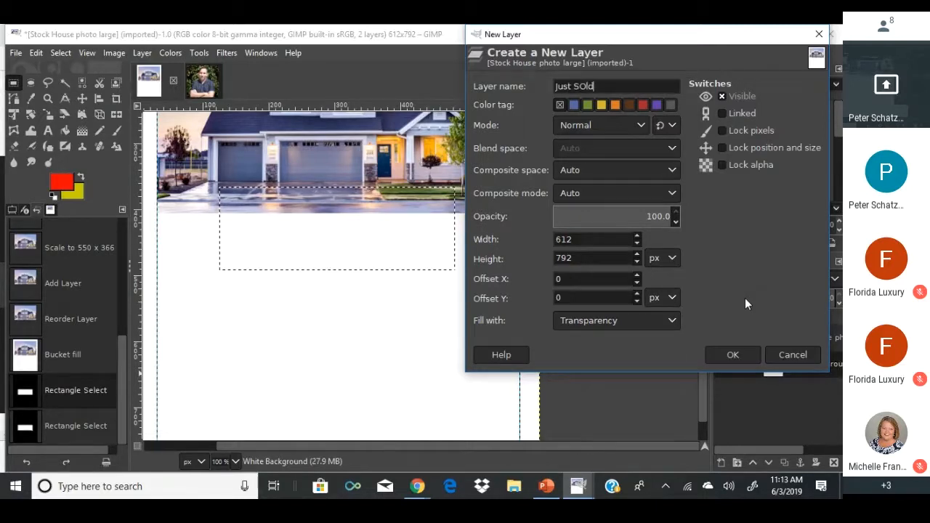
click(733, 354)
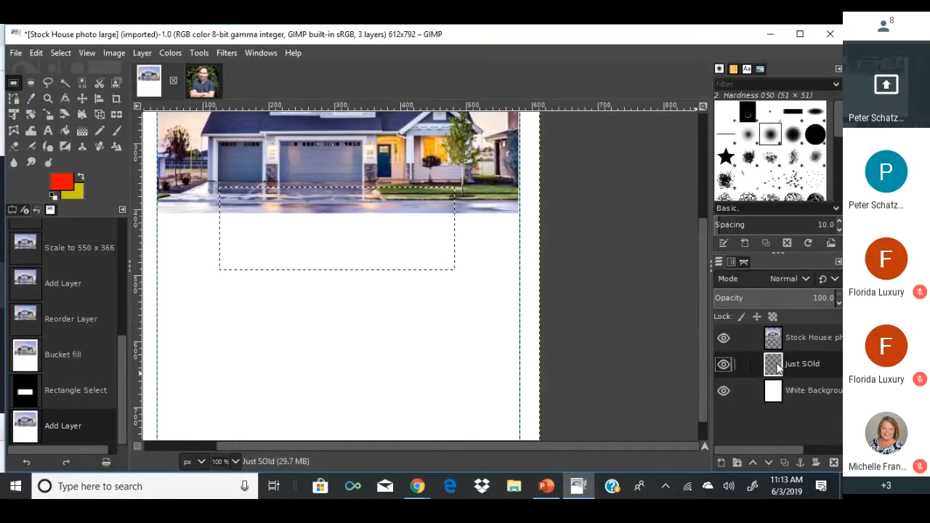
drag(779, 364, 777, 336)
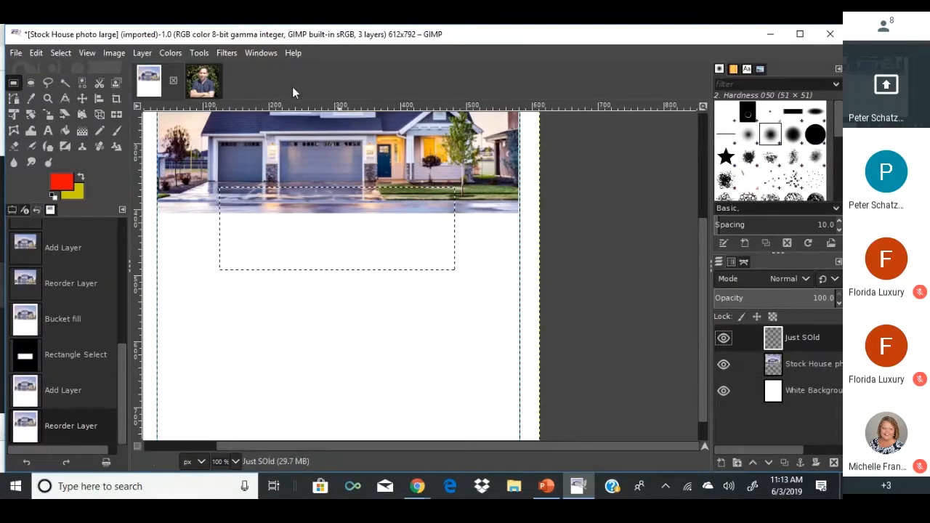
Bucket-fill the rectangular selection with grey.
click(65, 130)
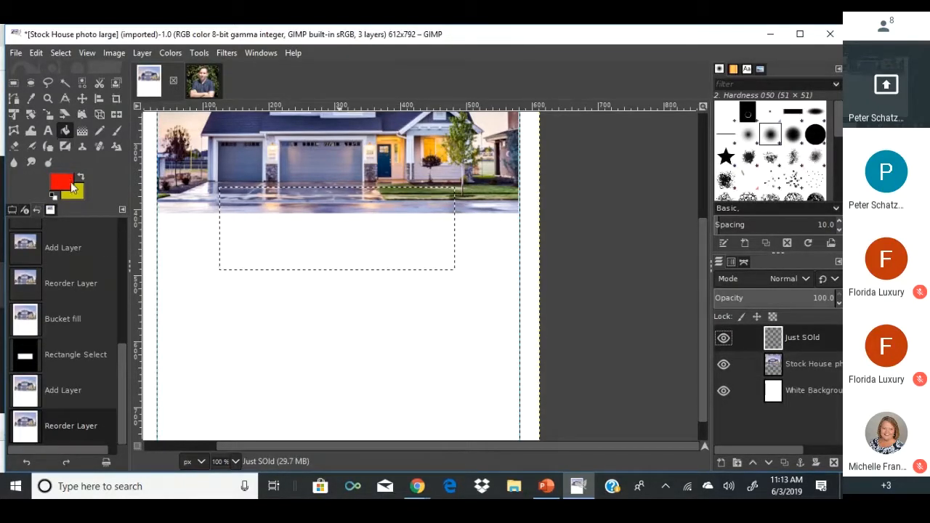
click(72, 188)
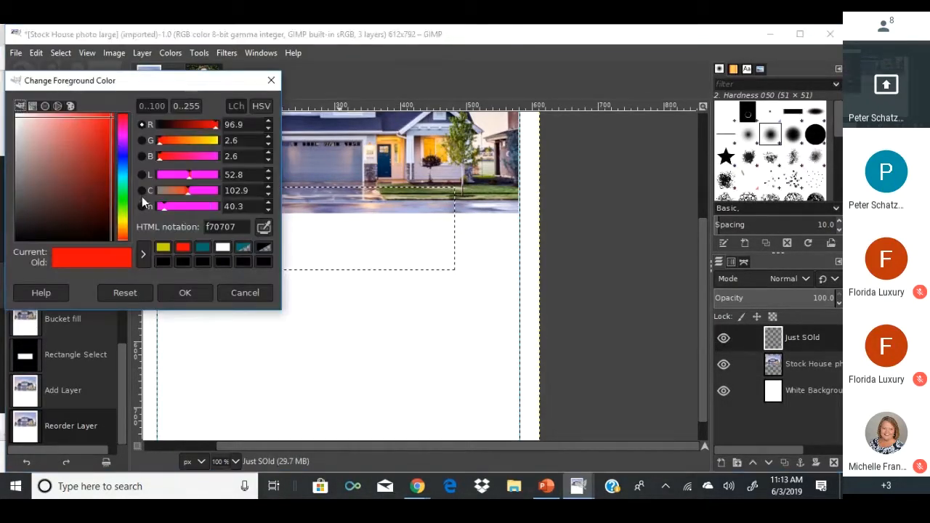
click(222, 247)
drag(160, 175, 204, 175)
click(185, 292)
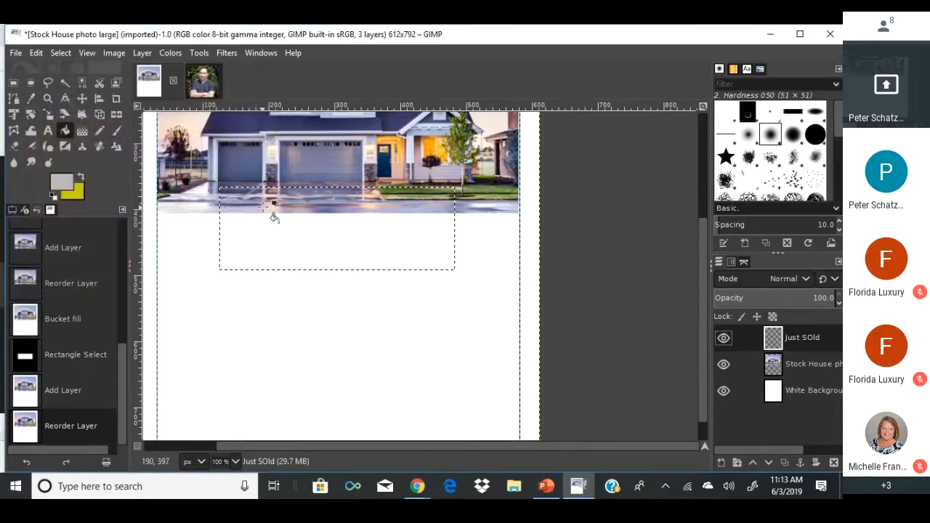
click(258, 219)
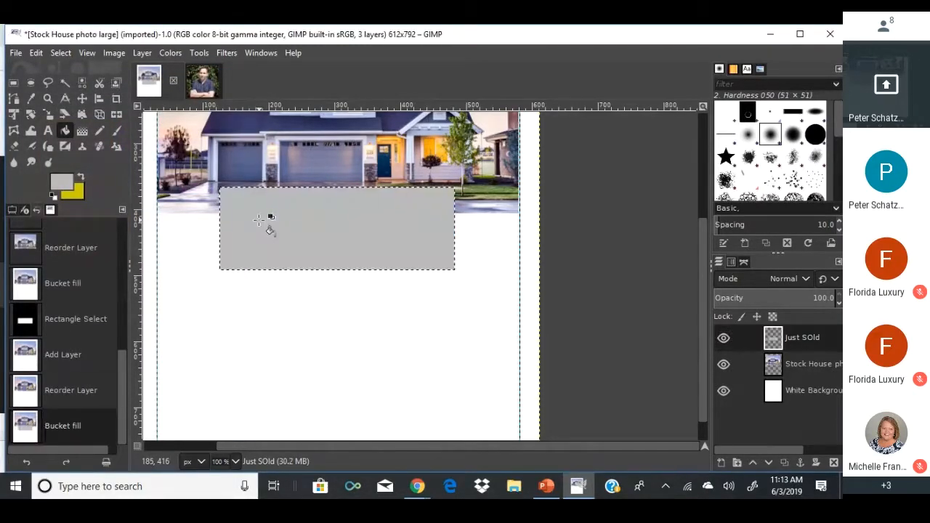
Check the flyer reference, then refill the rectangle with teal foreground colour.
mouse_move(417, 486)
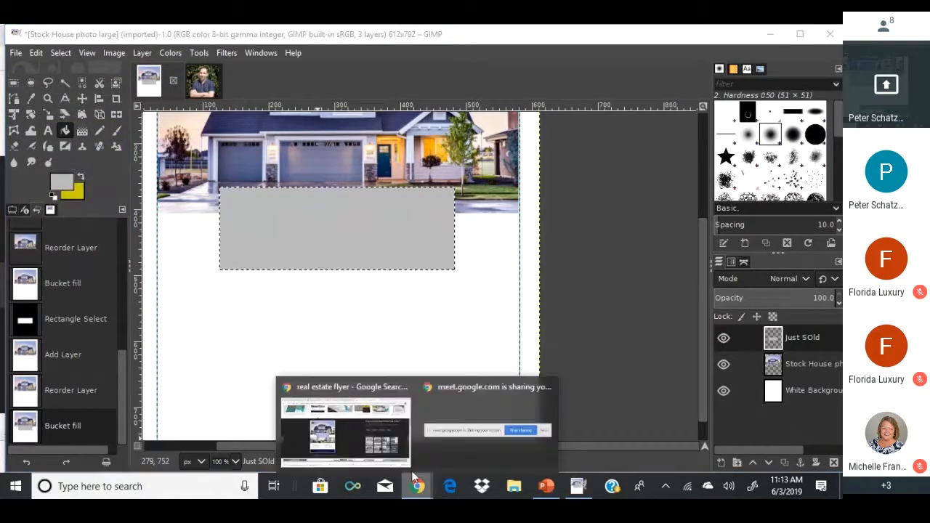
click(386, 444)
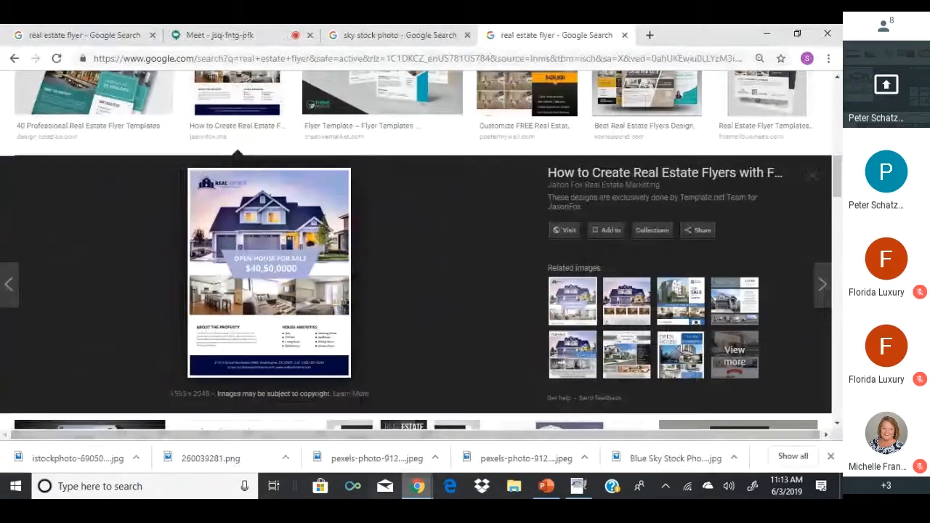
mouse_move(418, 486)
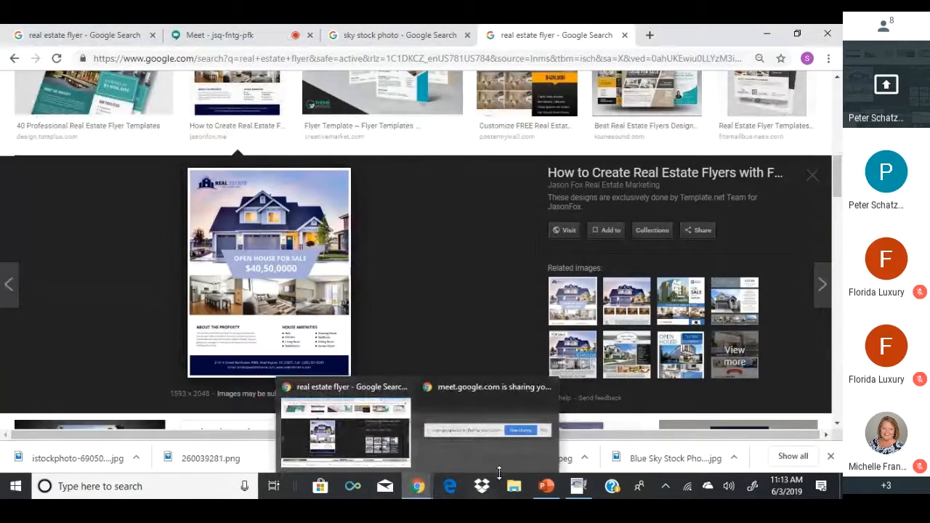
click(579, 483)
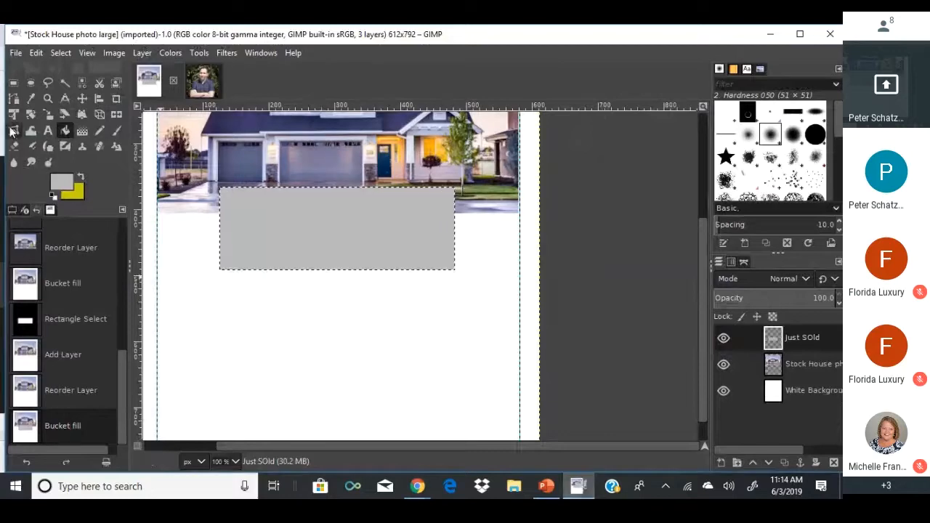
click(61, 187)
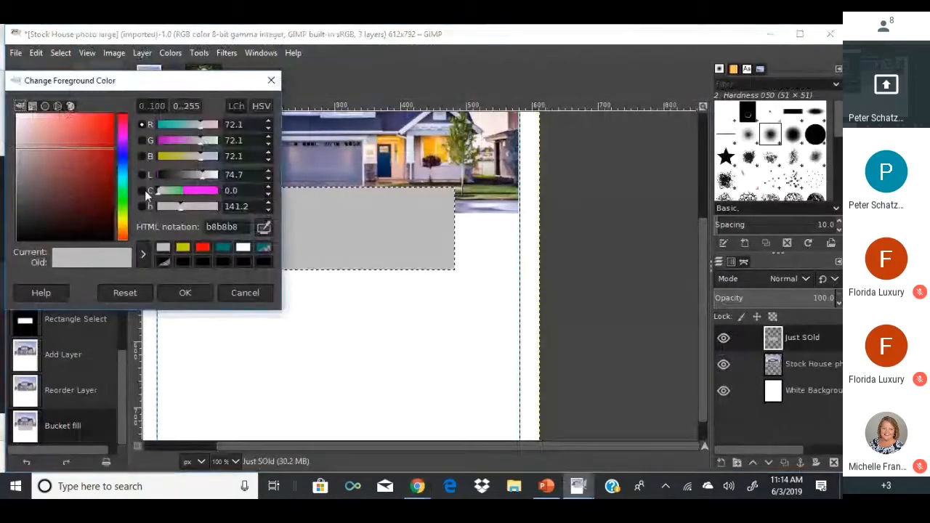
click(165, 124)
click(187, 291)
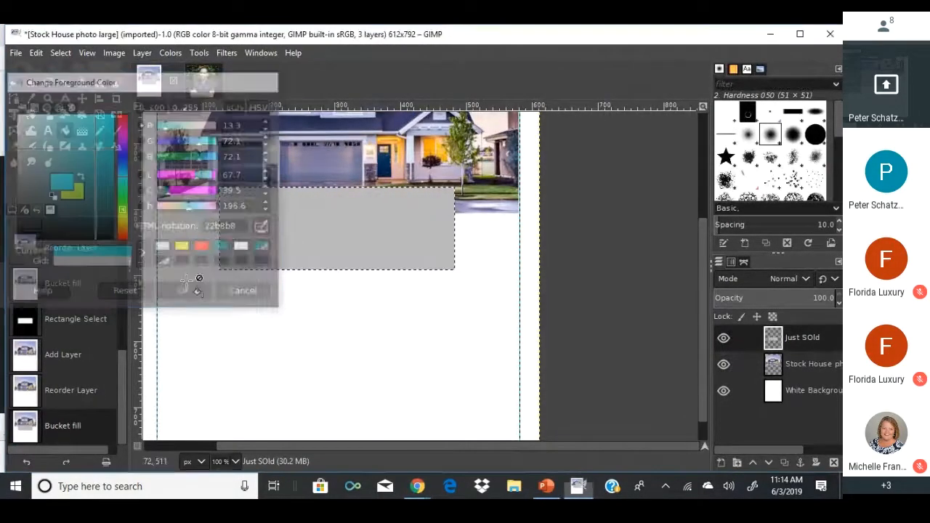
click(247, 222)
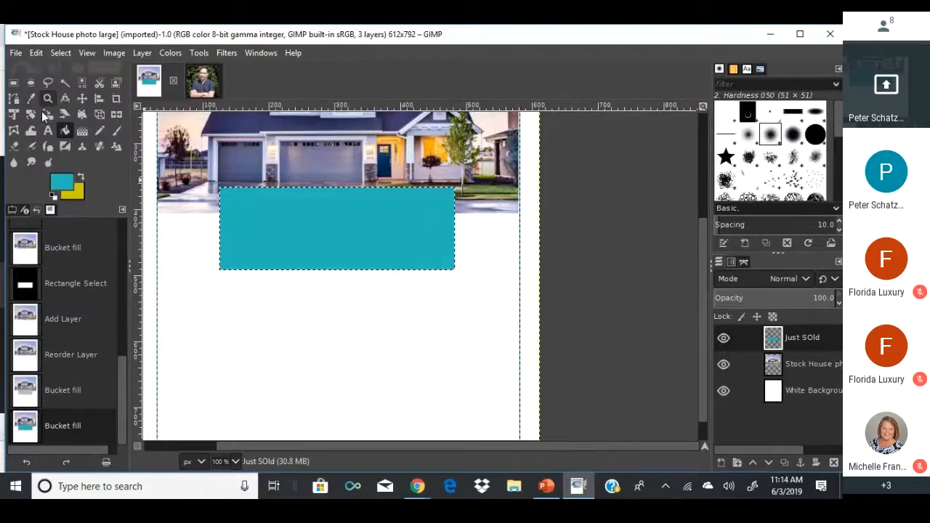
Type 'OPen House for Sale' on the teal banner in white.
click(46, 131)
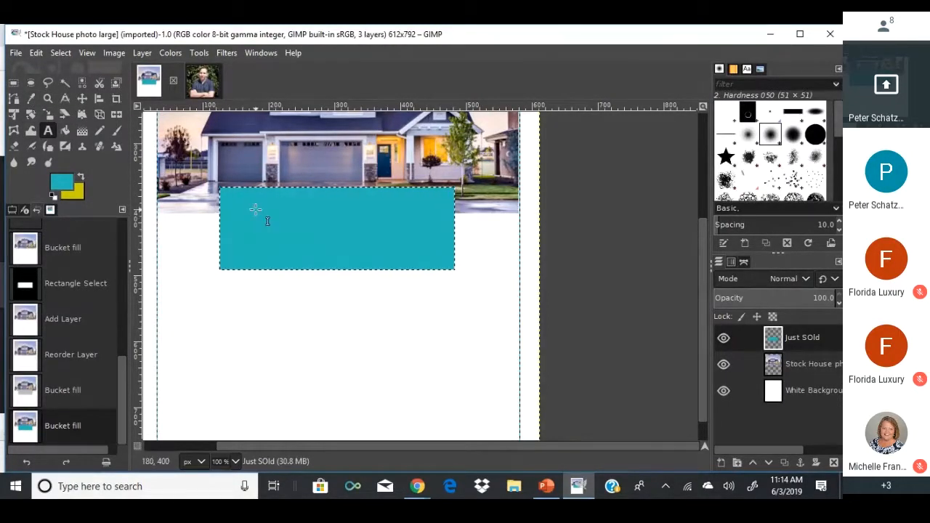
click(256, 209)
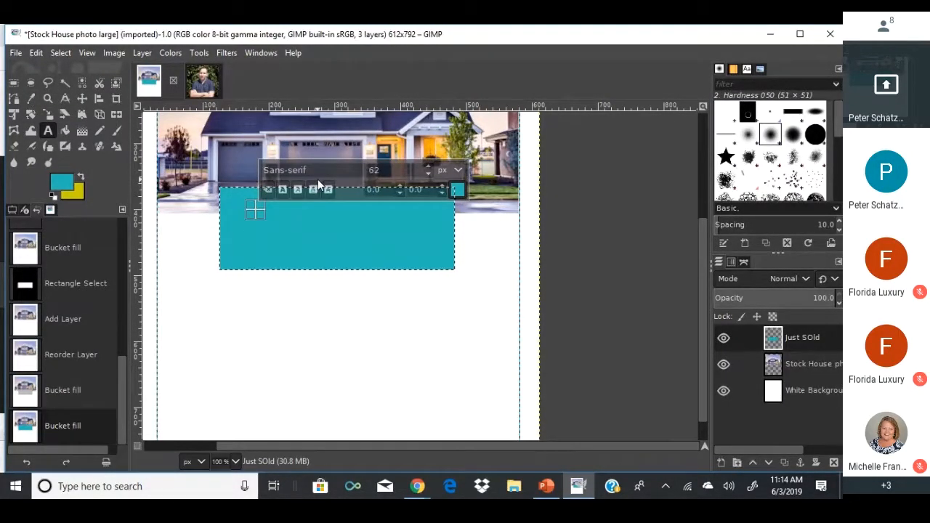
text(OPen House for)
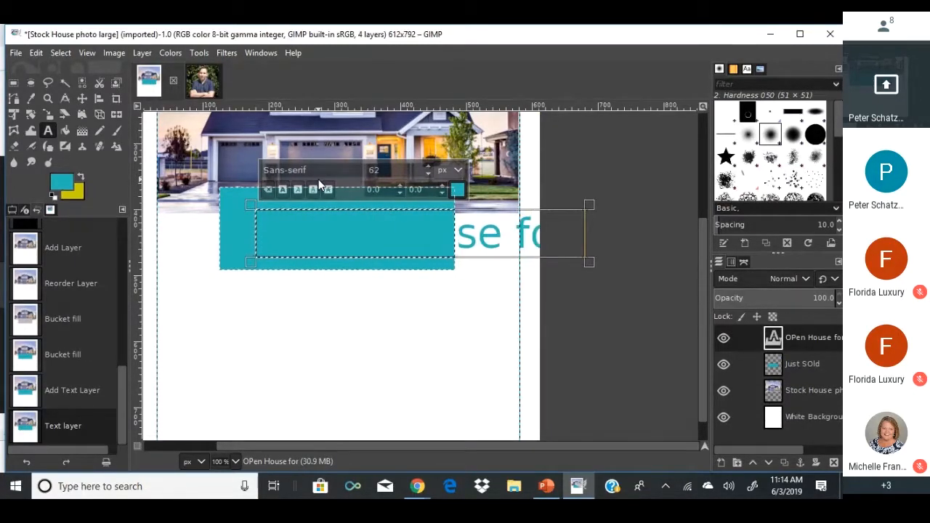
text( Sale)
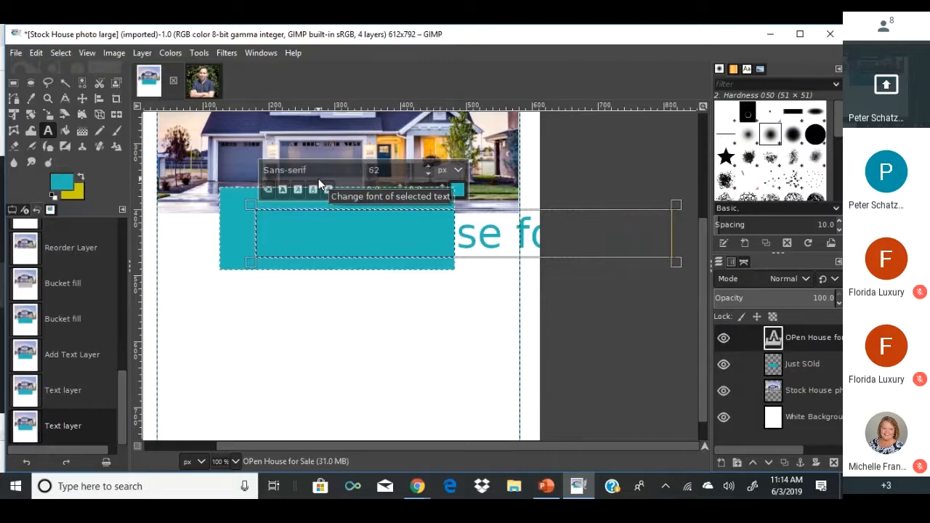
click(460, 188)
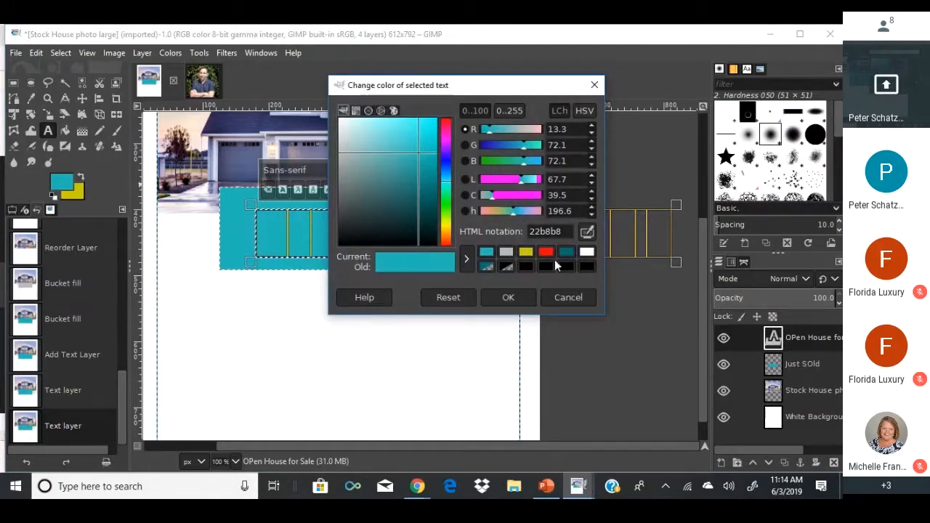
click(581, 252)
click(507, 297)
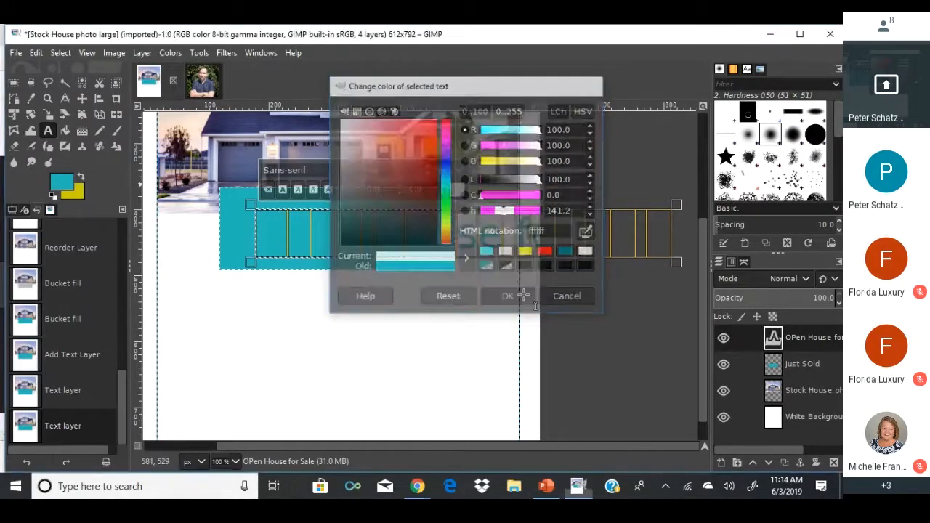
Set the heading size to 30 px and correct 'OPen' to 'Open'.
drag(376, 174, 342, 170)
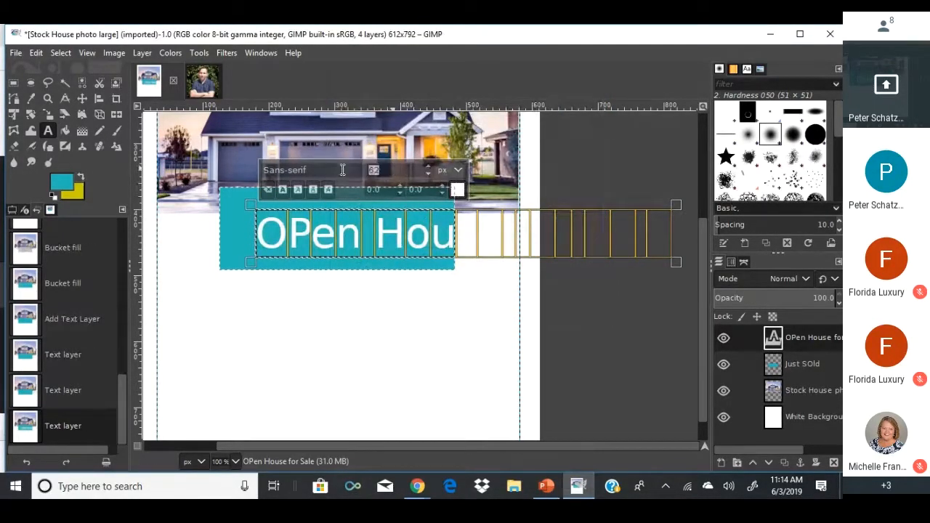
text(30)
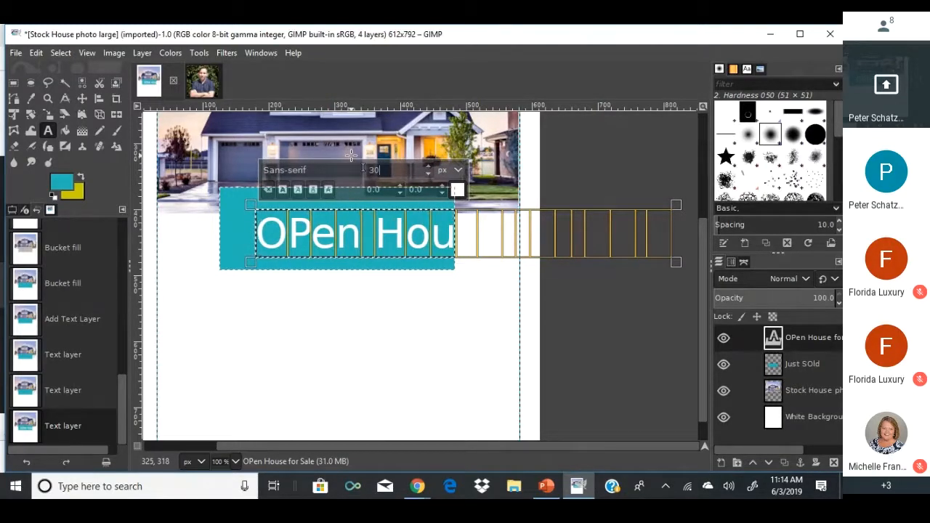
key(Return)
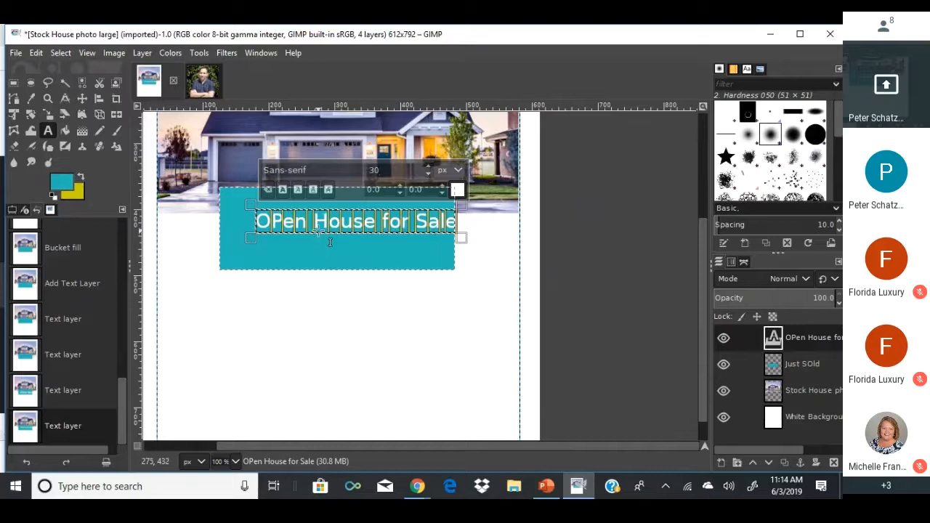
click(293, 229)
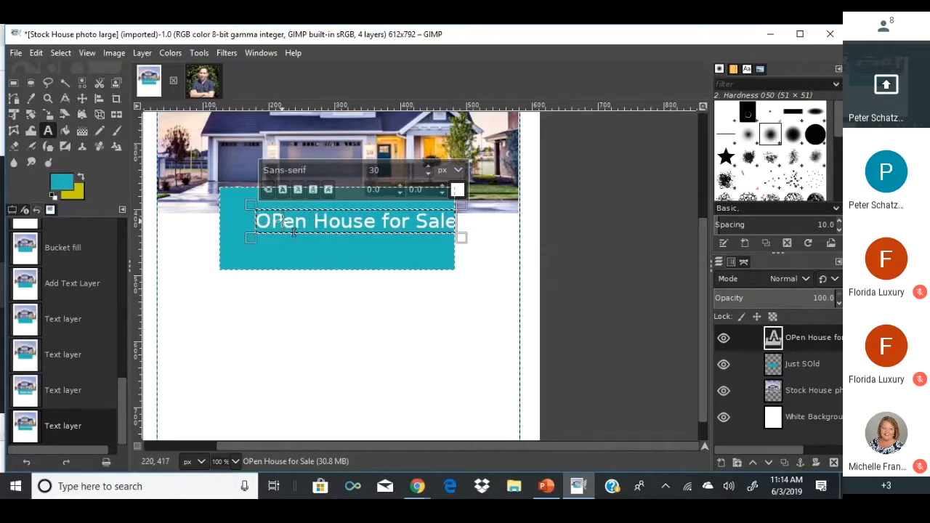
key(BackSpace)
text(p)
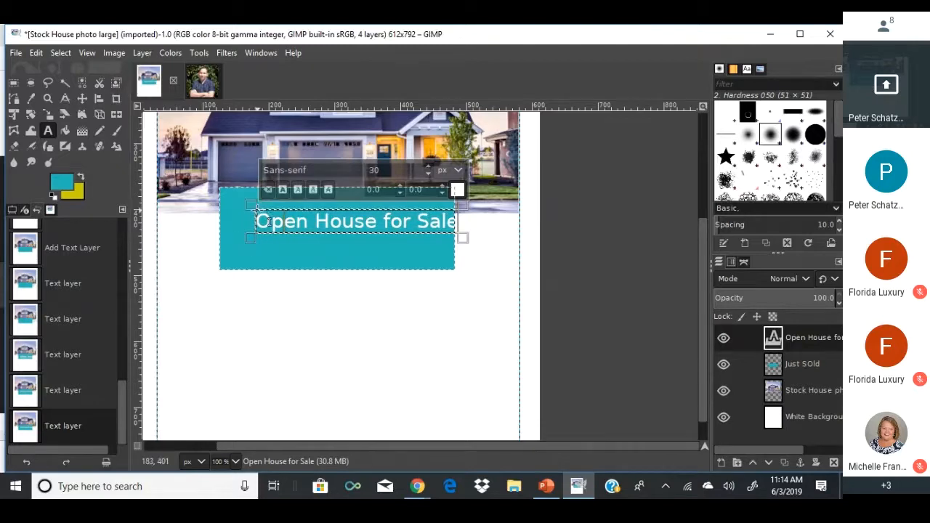
key(Escape)
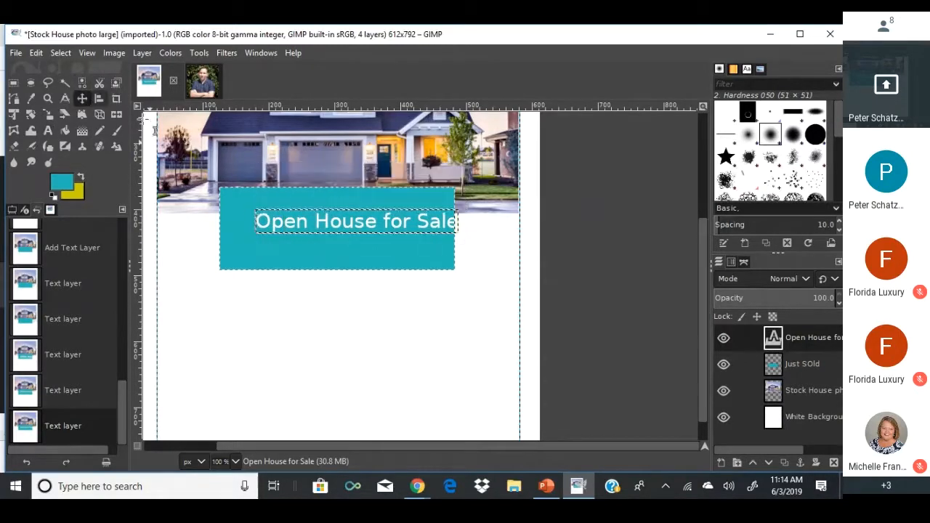
Try moving the teal banner with the Move tool, then put it back.
key(m)
mouse_move(282, 240)
mouse_down()
mouse_move(258, 234)
mouse_move(303, 240)
mouse_move(291, 239)
mouse_up()
click(268, 226)
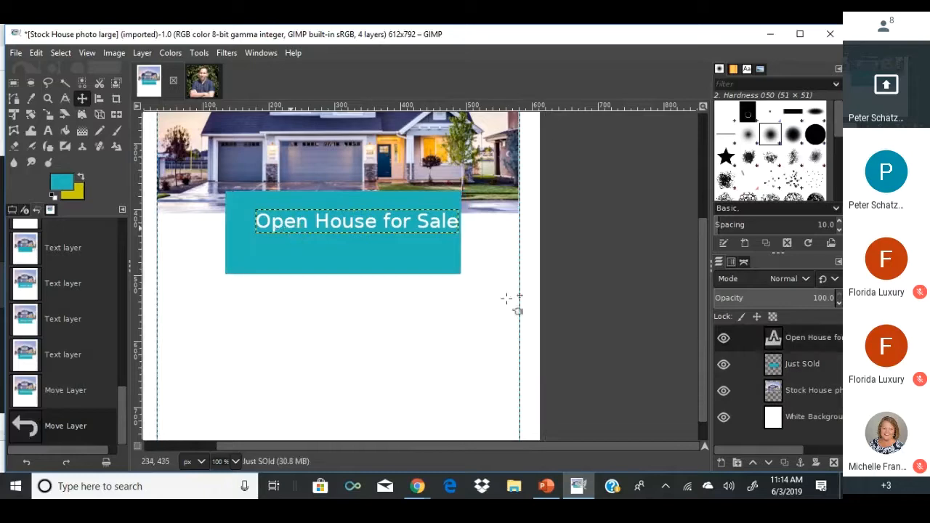
Add a new layer with default settings and shift it left.
right_click(790, 339)
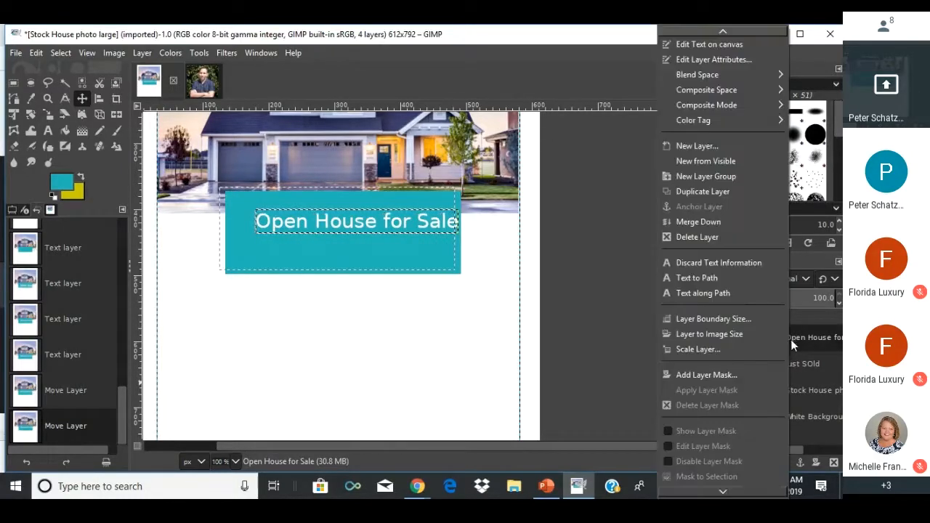
click(690, 148)
click(741, 355)
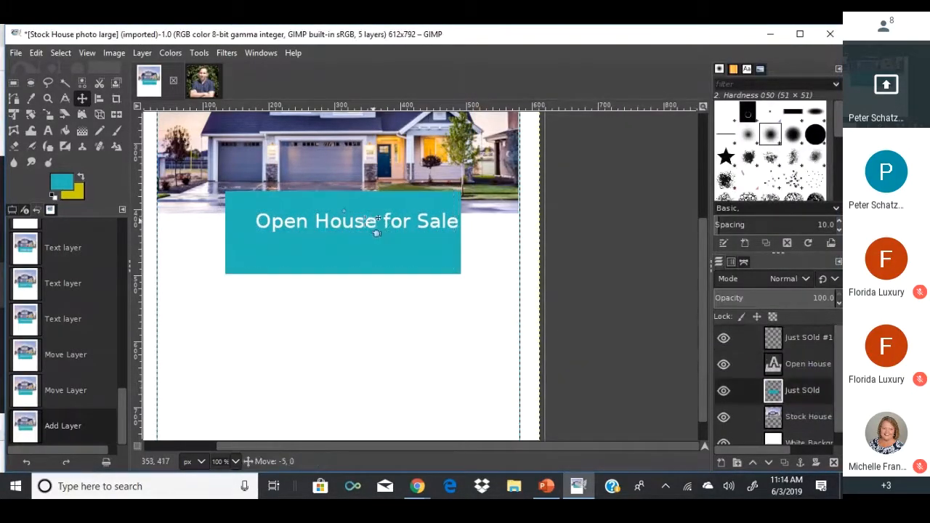
drag(375, 231, 415, 234)
Move the heading text left and the teal banner left and up behind it.
click(779, 366)
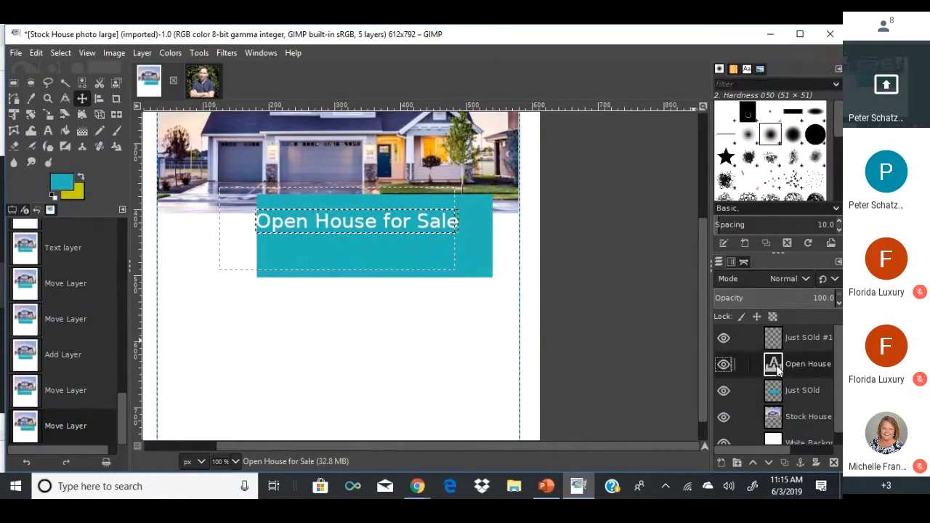
drag(445, 231, 437, 233)
drag(404, 220, 373, 219)
click(384, 250)
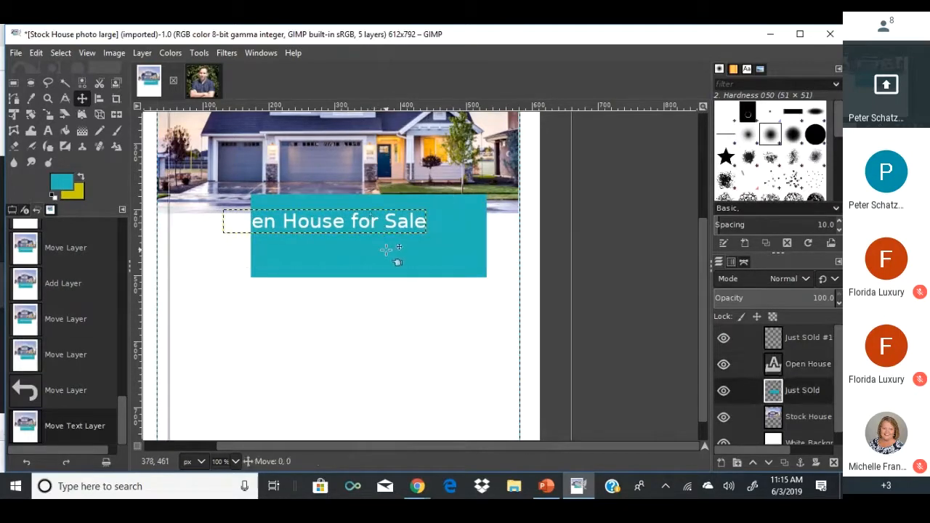
click(485, 270)
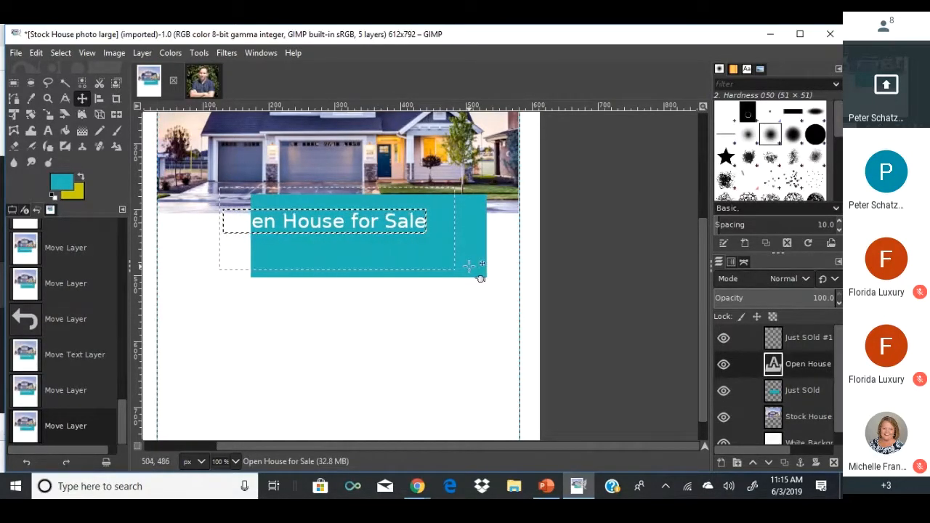
drag(468, 266, 429, 253)
key(Page_Up)
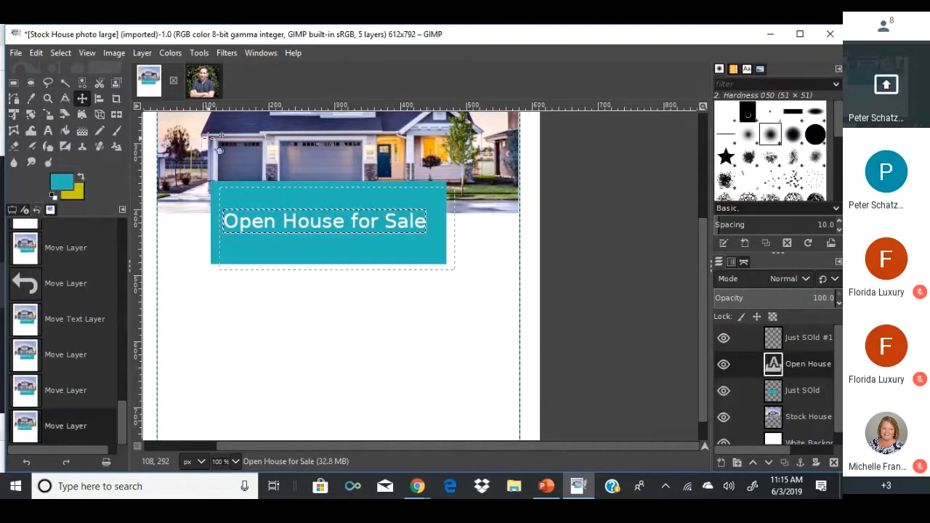
click(65, 53)
Add a horizontal guide at 50 px.
key(Right)
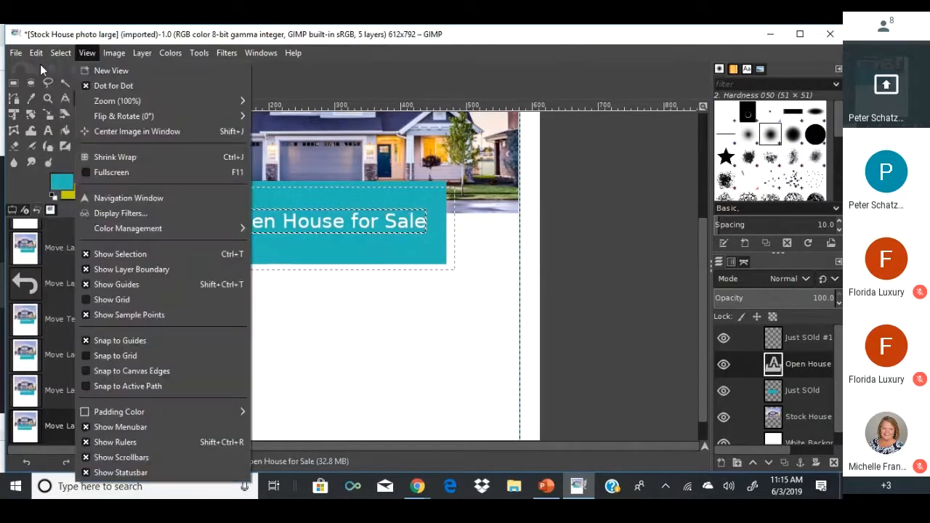
key(Escape)
click(114, 52)
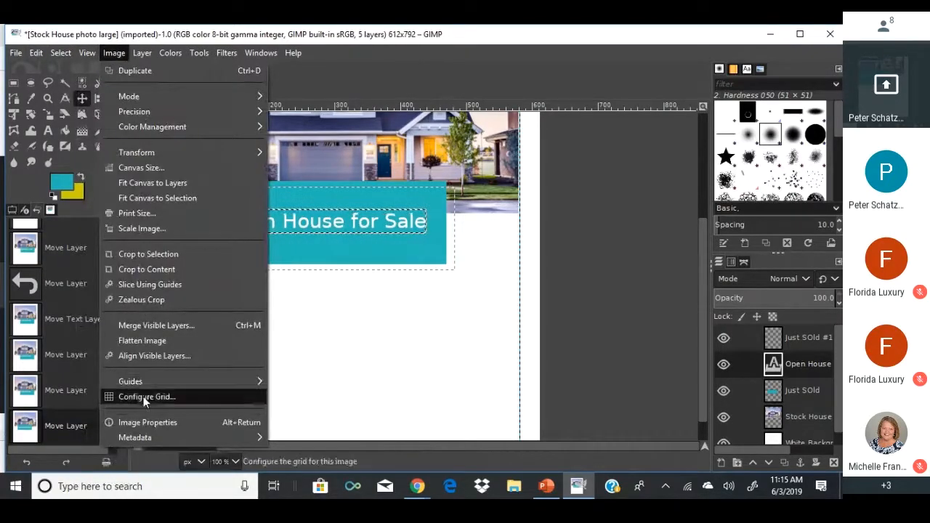
mouse_move(138, 381)
click(320, 394)
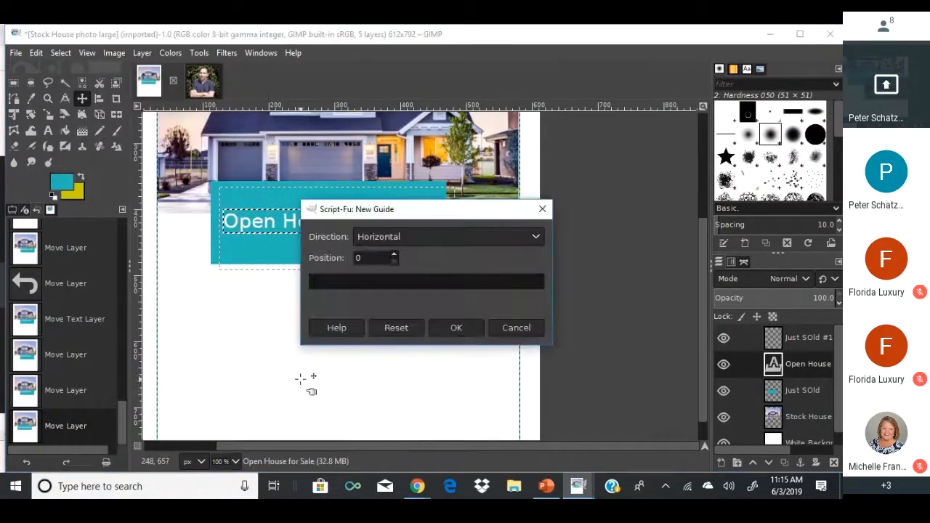
double_click(368, 256)
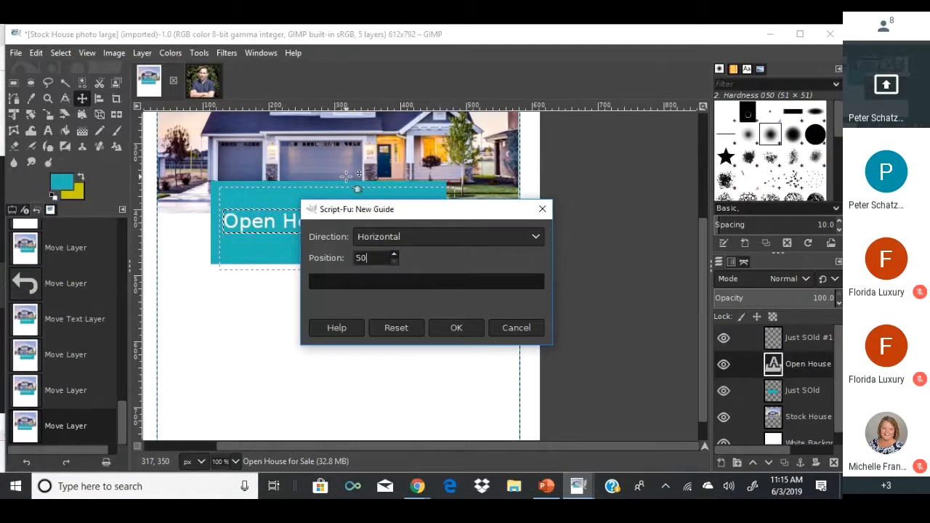
text(50)
click(458, 326)
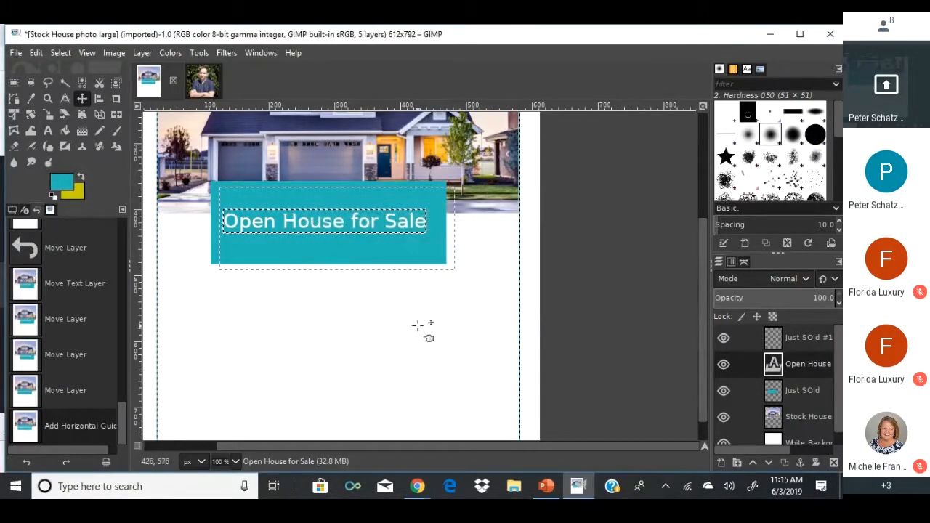
Add a vertical guide at 50% of the width and nudge the teal banner slightly right.
click(114, 52)
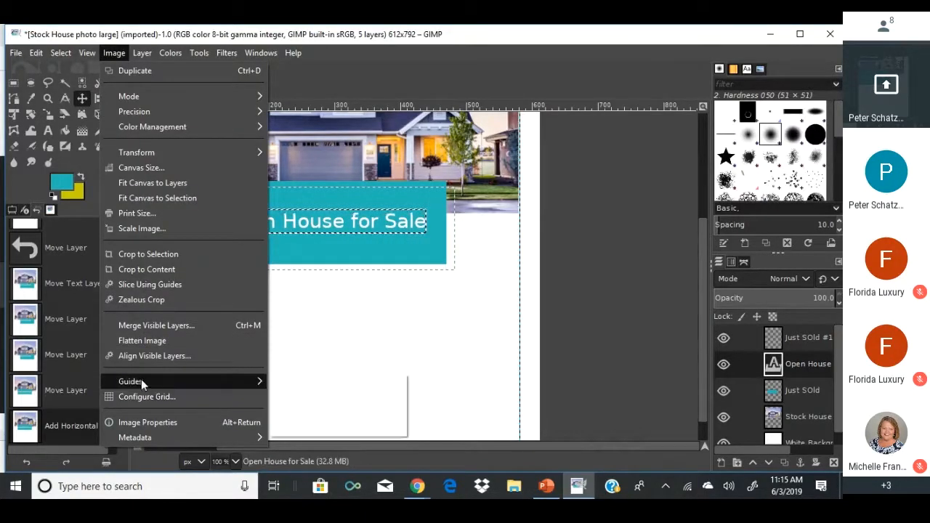
mouse_move(141, 380)
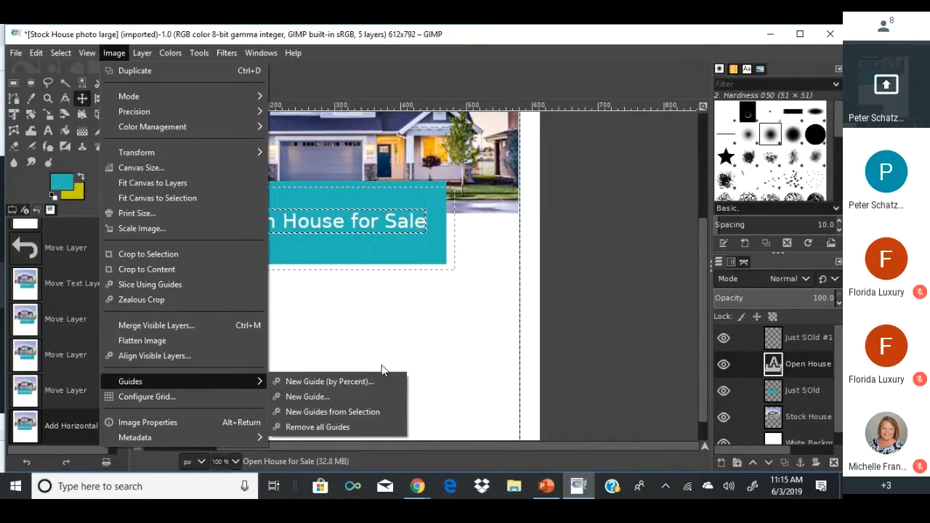
click(326, 382)
drag(396, 257, 361, 258)
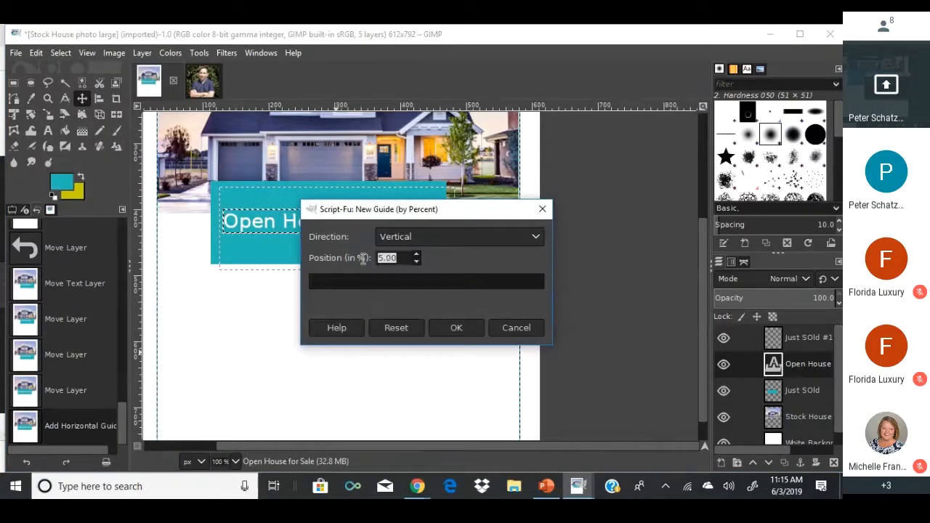
text(50)
click(450, 328)
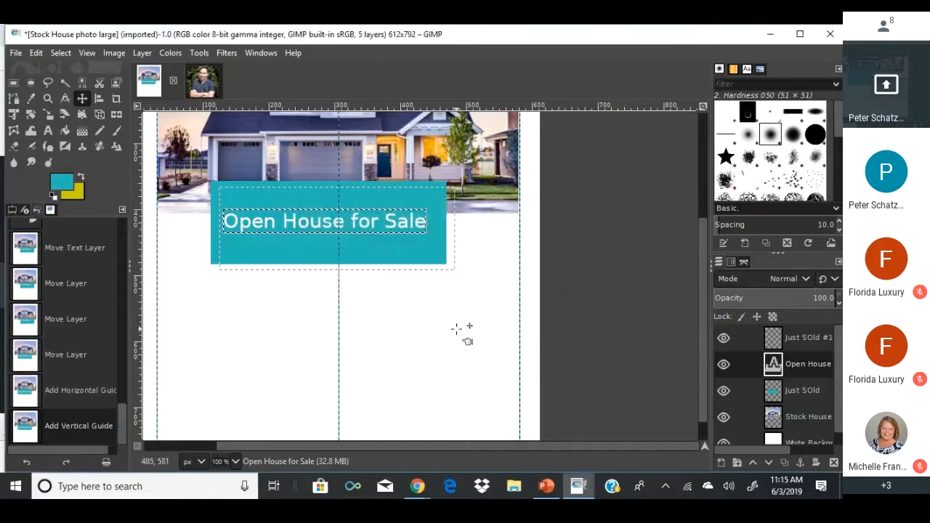
drag(329, 219, 308, 243)
click(299, 229)
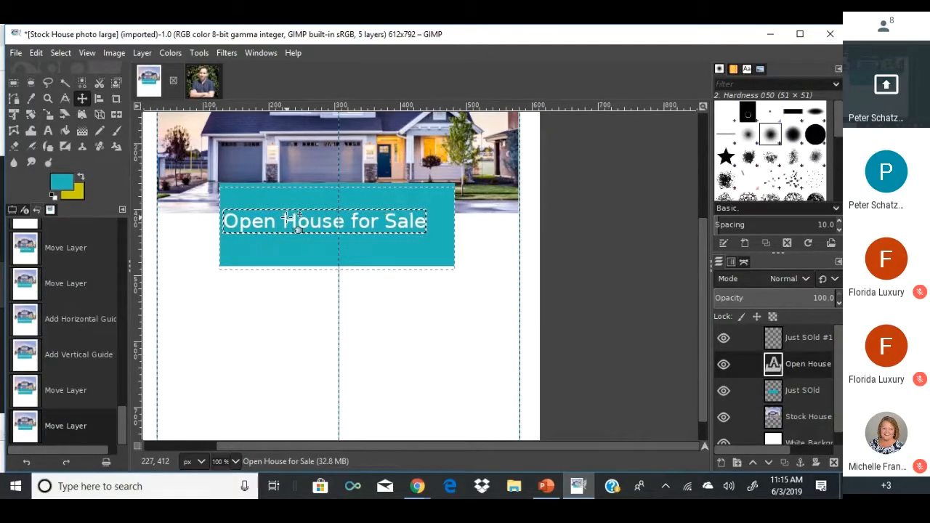
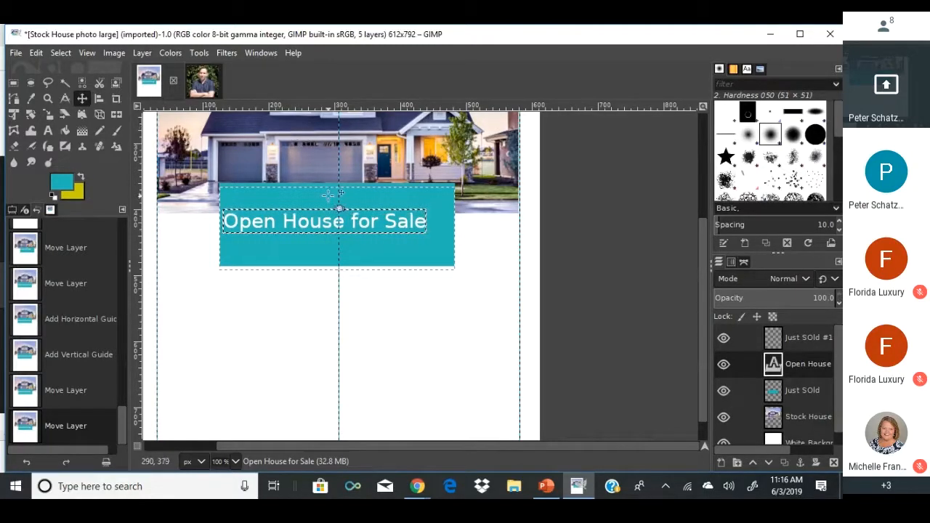
Nudge the teal banner a few pixels left with the Move tool.
drag(320, 218, 298, 214)
click(279, 284)
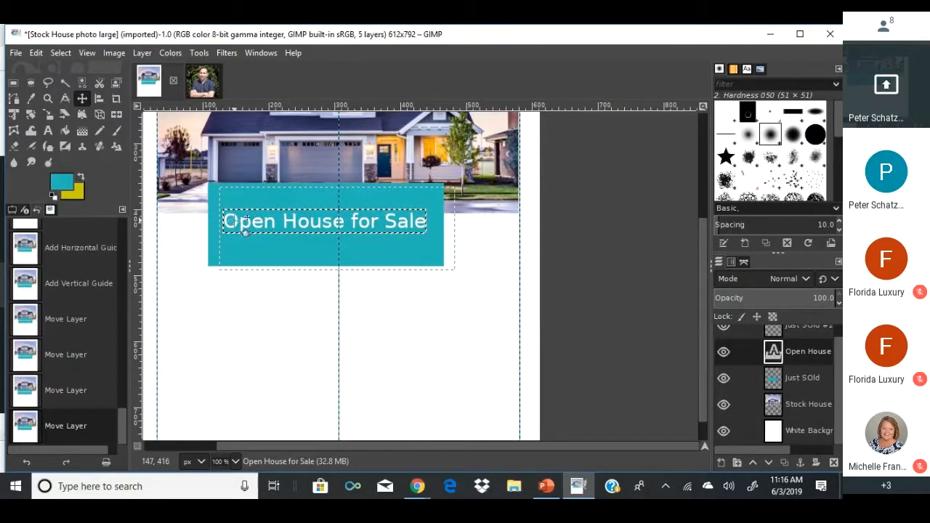
mouse_move(236, 213)
mouse_down()
mouse_move(255, 222)
mouse_move(236, 221)
mouse_up()
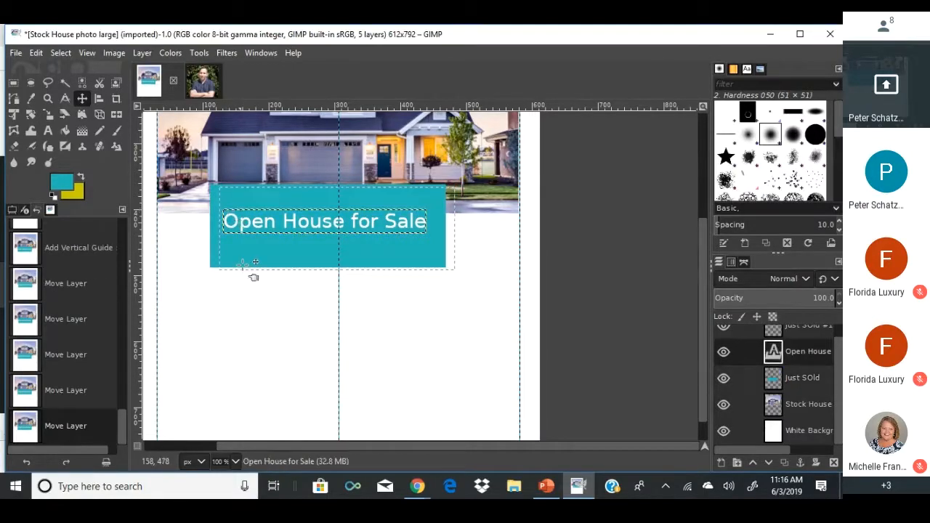
scroll(243, 263, up, 5)
Restore the banner text after an accidental Delete with Ctrl+Z, closing the image menu unused.
click(265, 144)
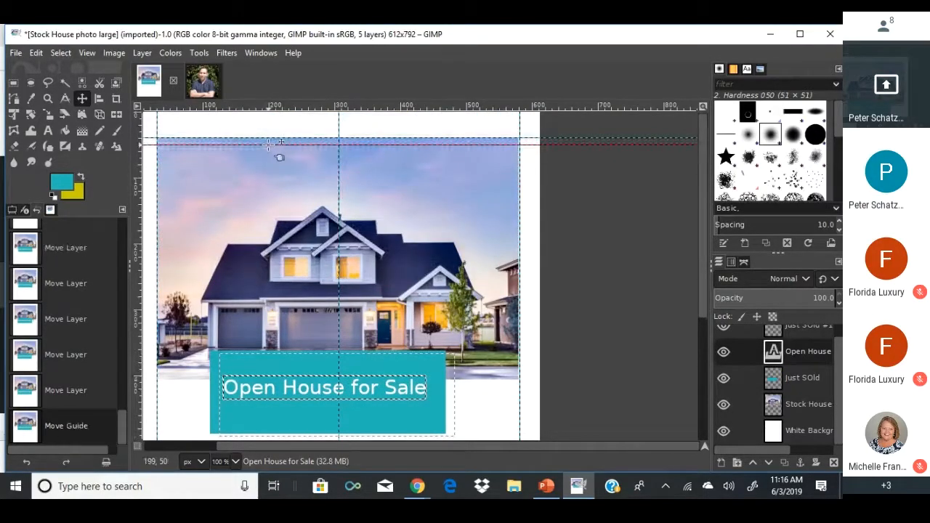
key(Delete)
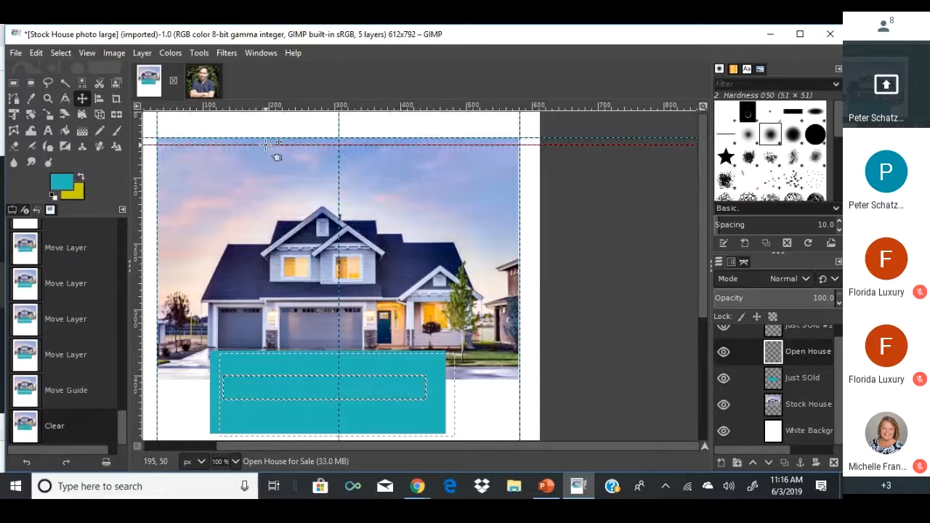
key(ctrl+z)
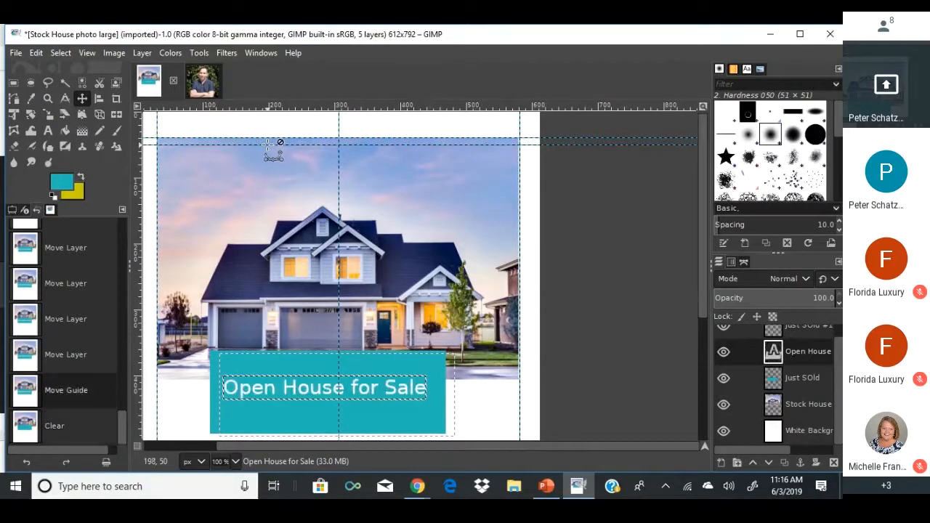
right_click(208, 146)
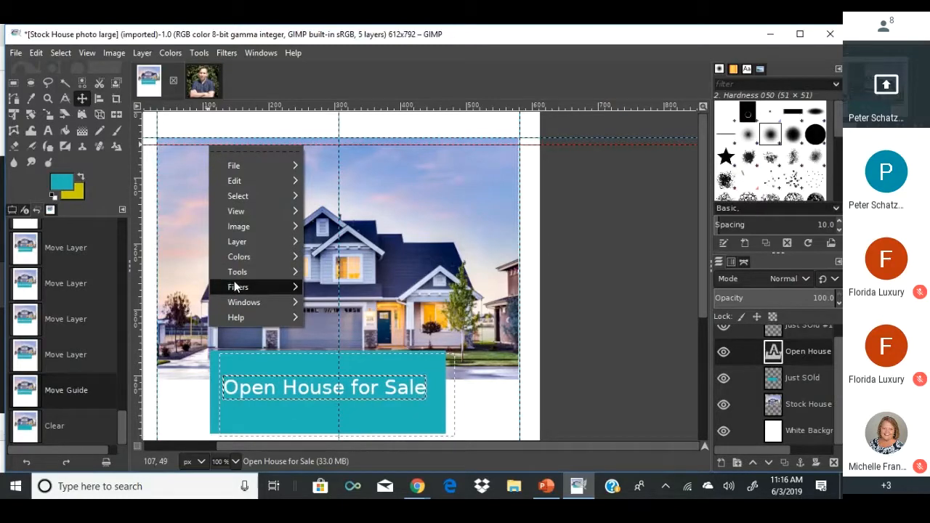
mouse_move(234, 287)
click(169, 401)
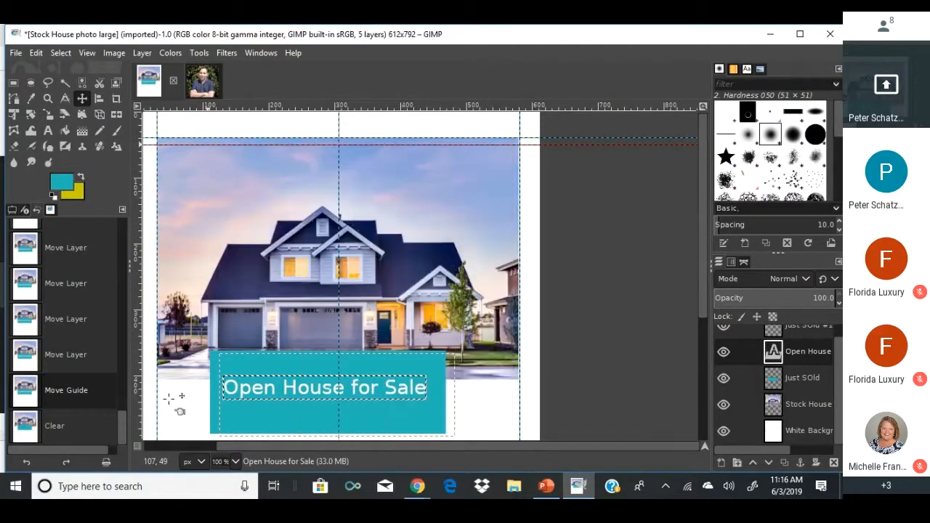
Nudge the teal banner one pixel to the right.
scroll(191, 398, down, 2)
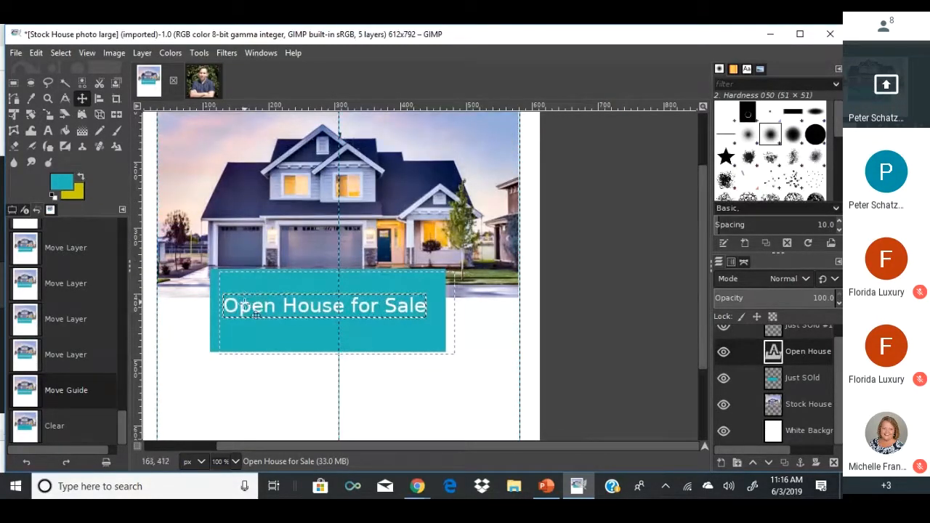
drag(243, 305, 245, 305)
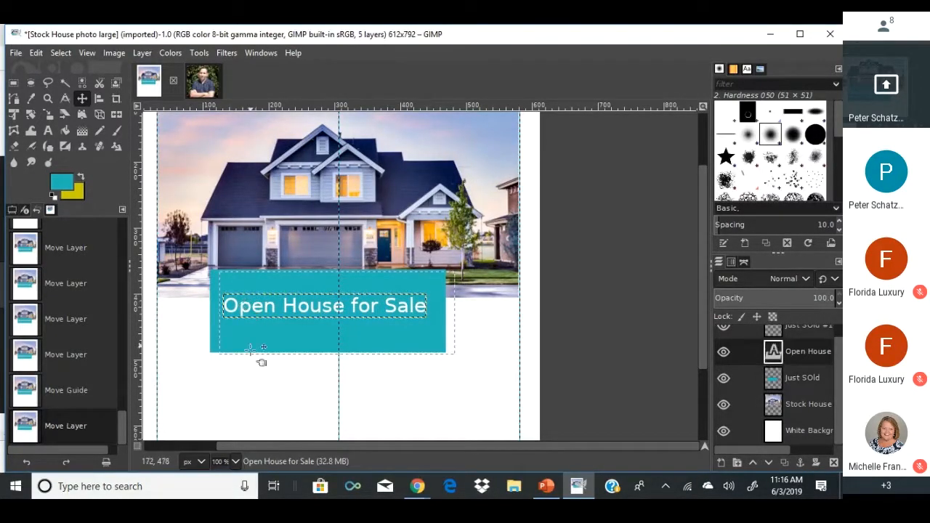
scroll(255, 367, down, 3)
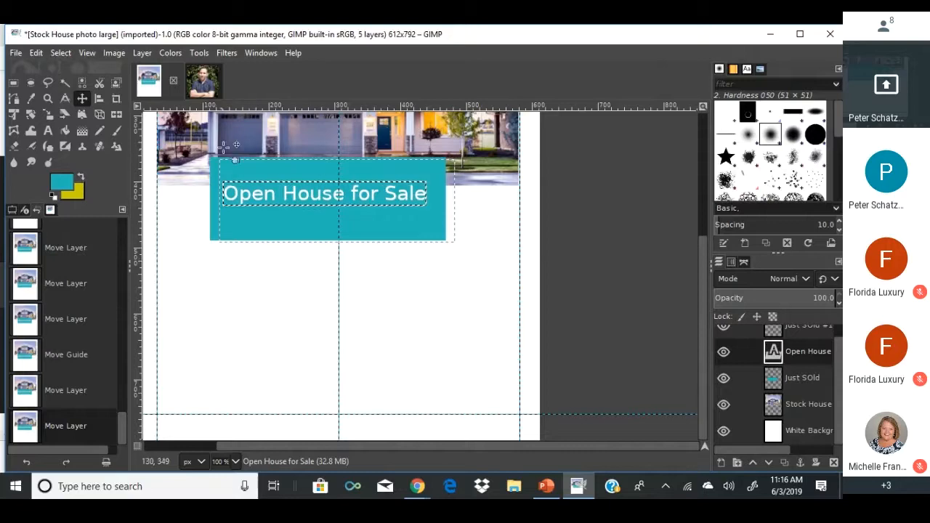
mouse_move(418, 485)
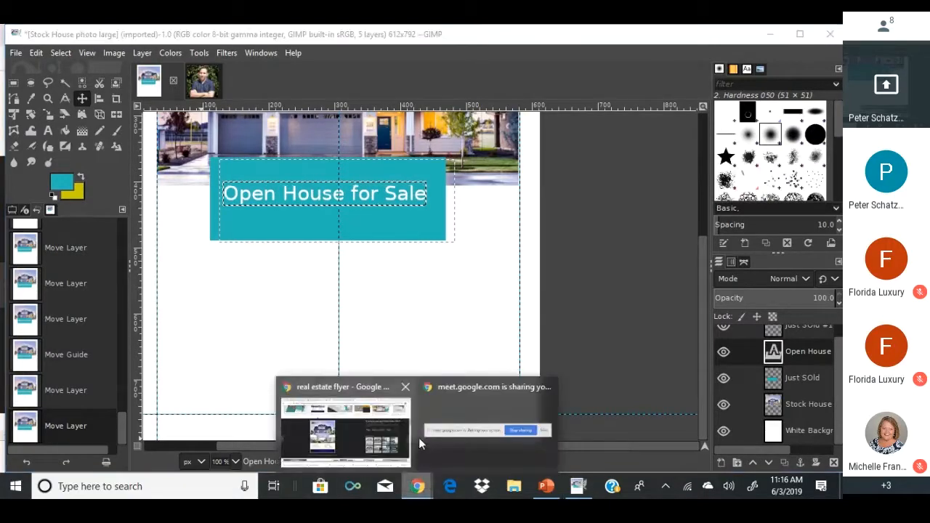
click(385, 441)
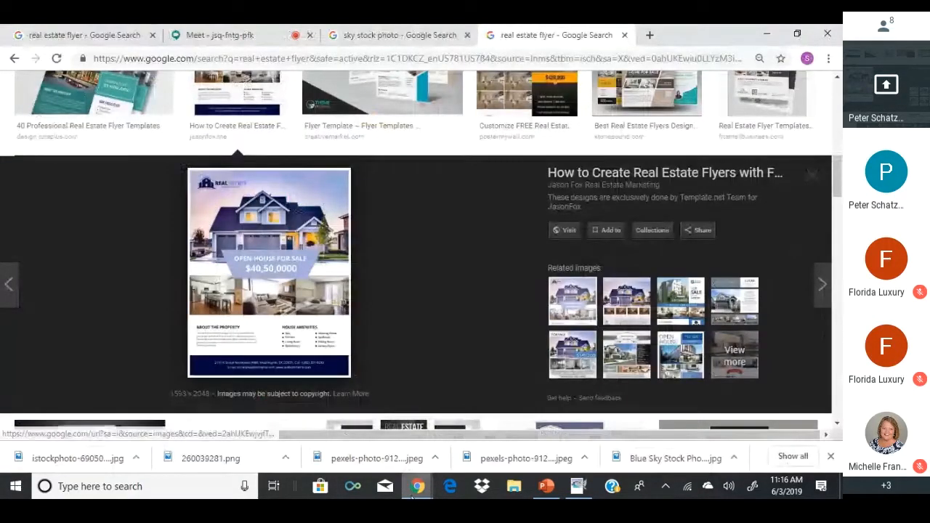
mouse_move(417, 486)
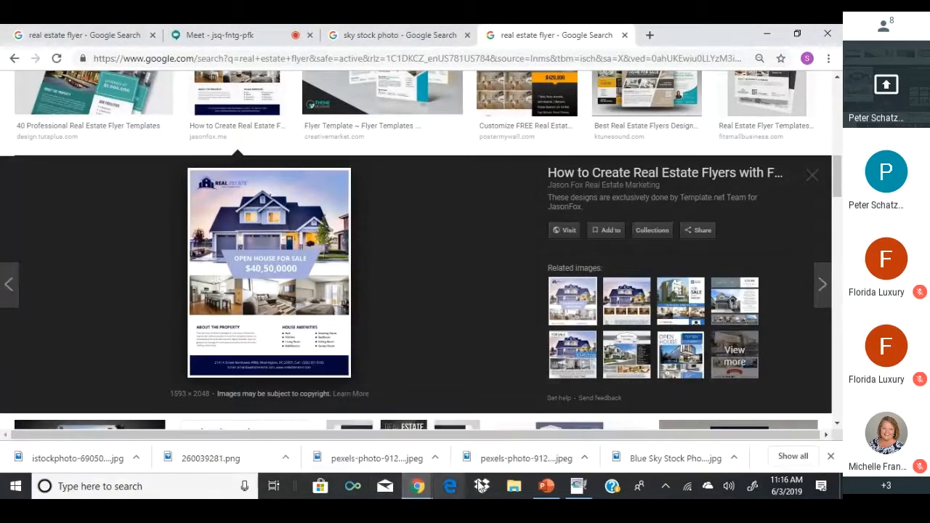
click(579, 486)
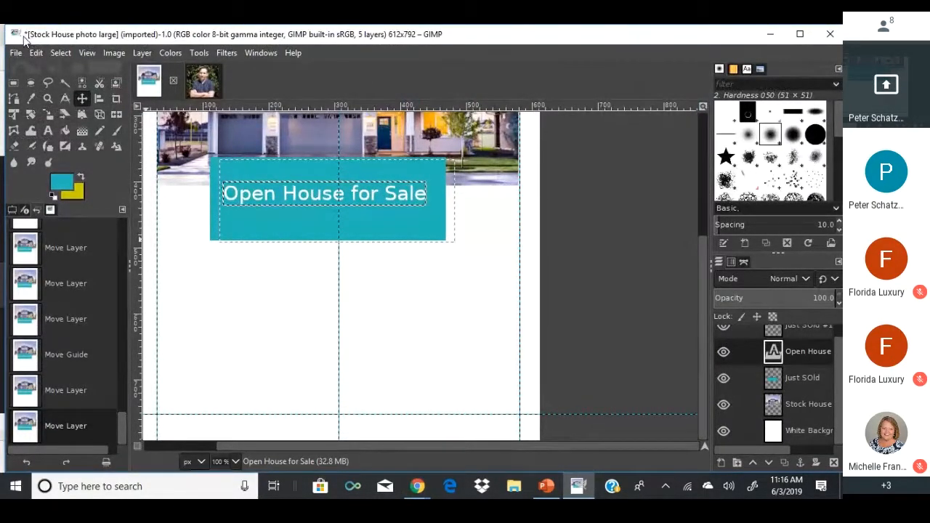
Open Bad MLS Photo.jpg, accepting the colour profile prompt.
click(109, 53)
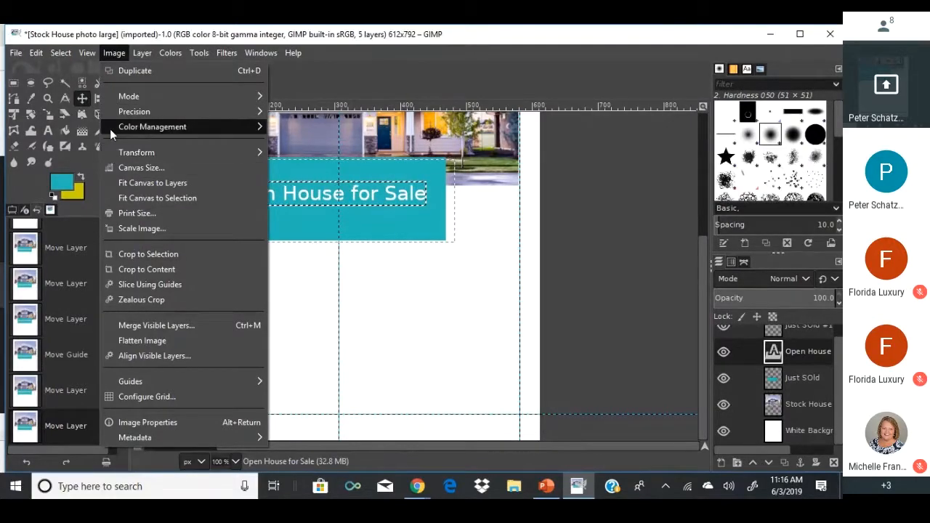
mouse_move(6, 54)
click(37, 101)
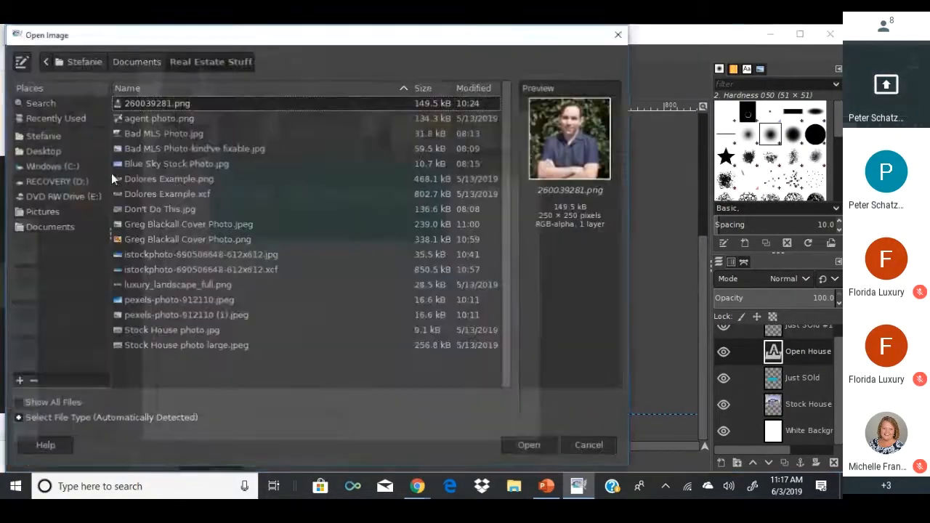
double_click(143, 133)
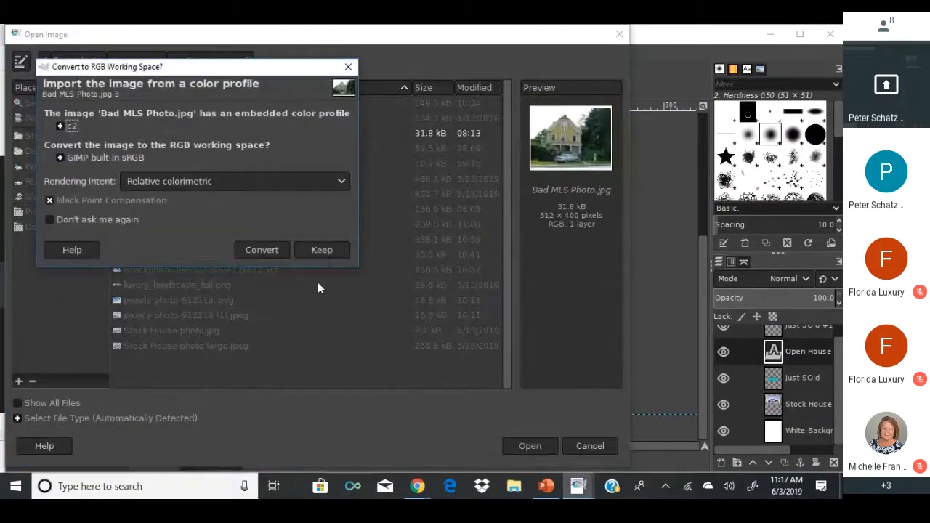
click(263, 250)
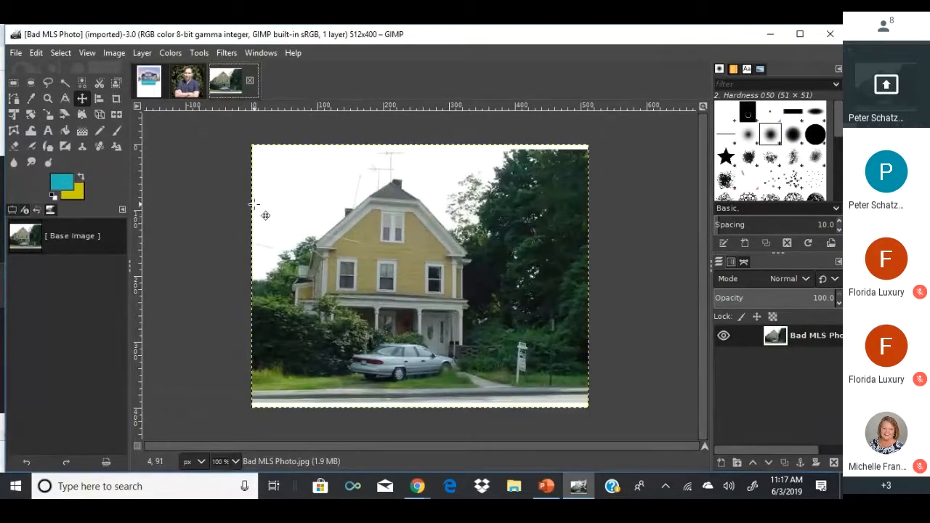
Copy the entire photo, paste it into the flyer, and make it a new layer.
click(14, 83)
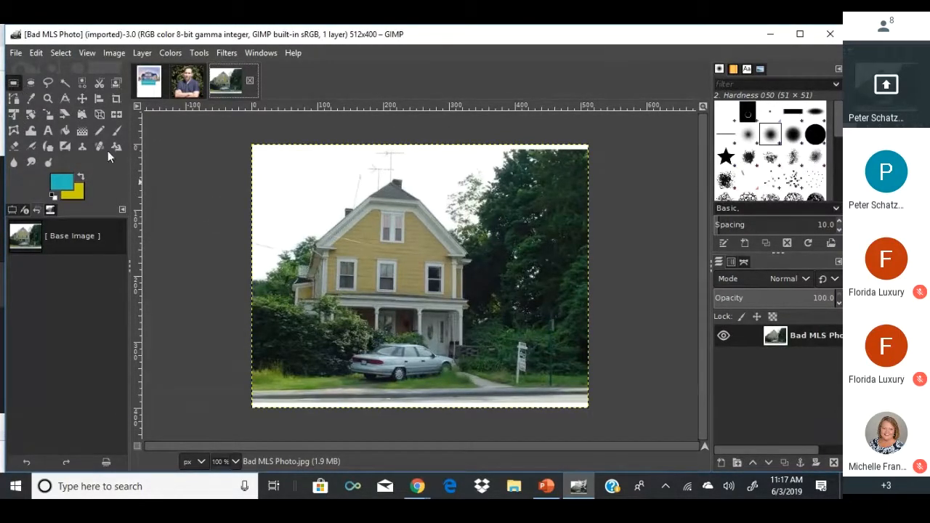
key(ctrl+a)
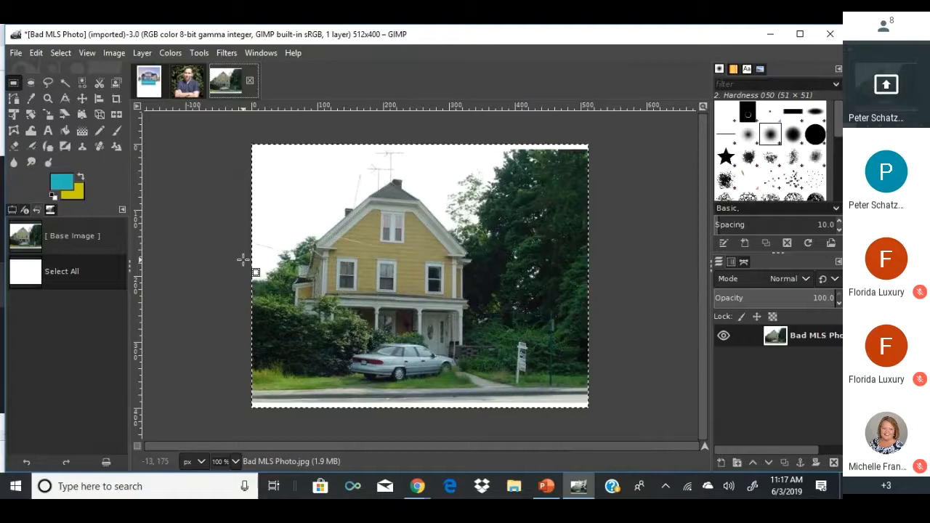
key(ctrl+c)
click(149, 81)
key(ctrl+v)
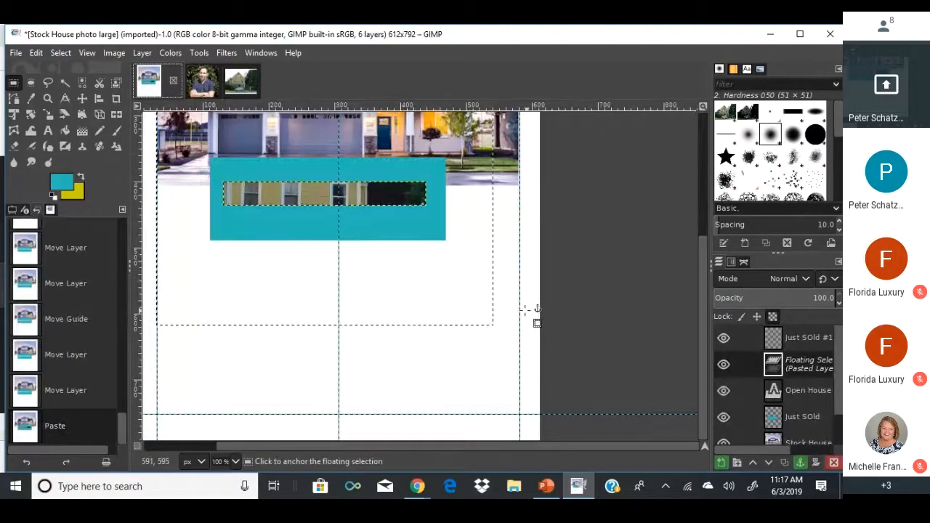
right_click(756, 357)
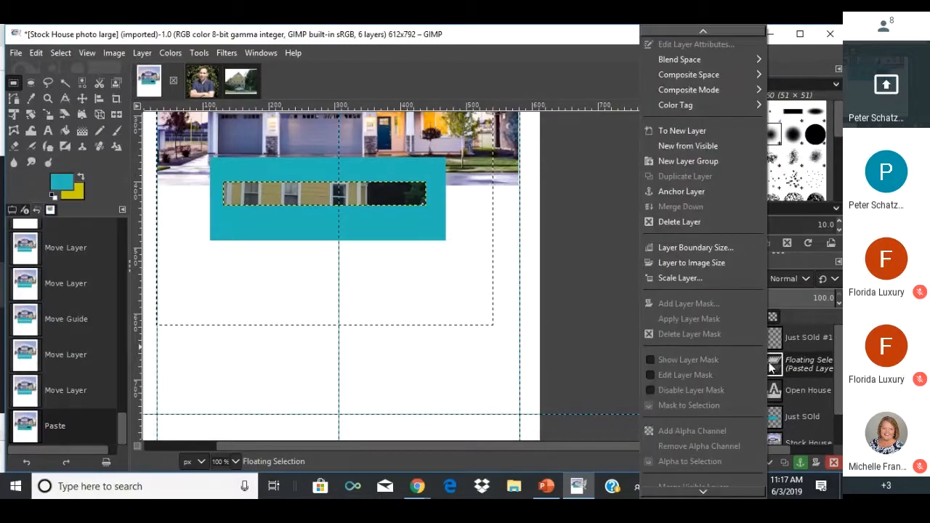
click(710, 134)
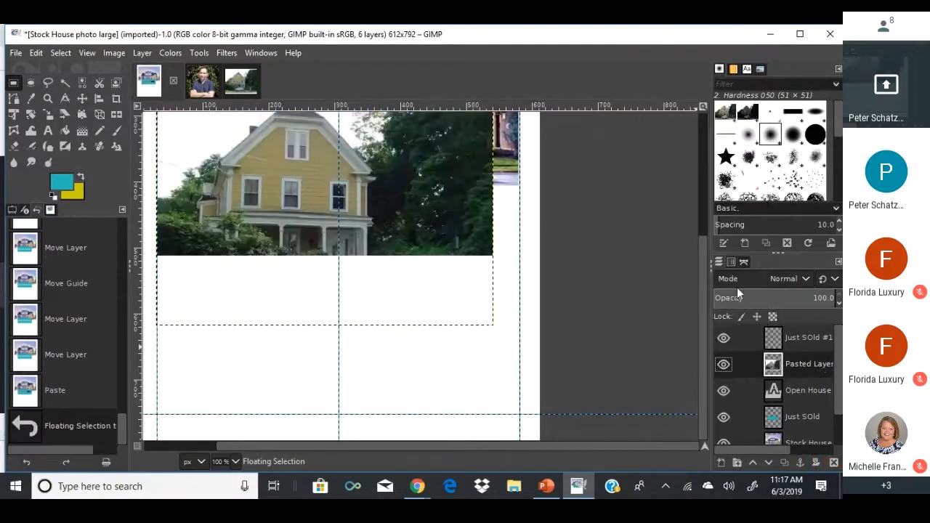
Move the pasted photo layer beneath the Open House text and reposition the photo on the page.
drag(775, 363, 776, 399)
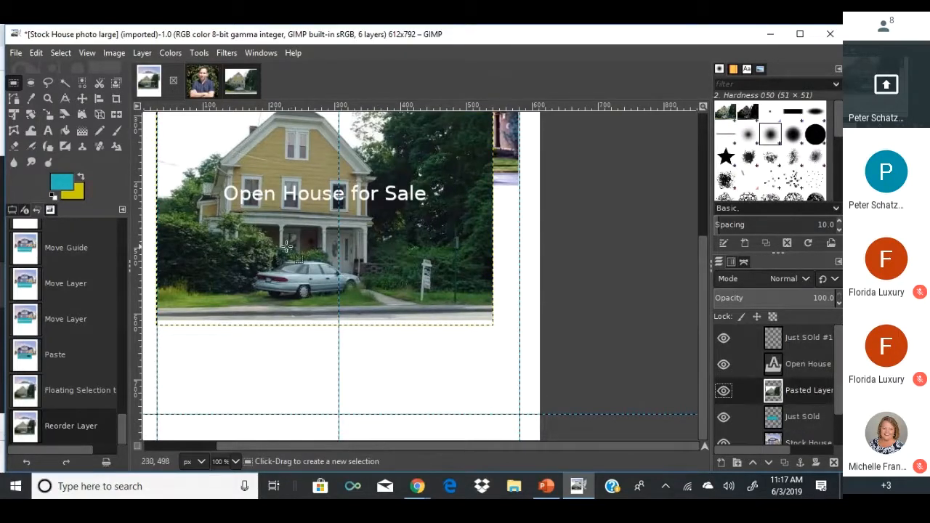
drag(279, 247, 295, 294)
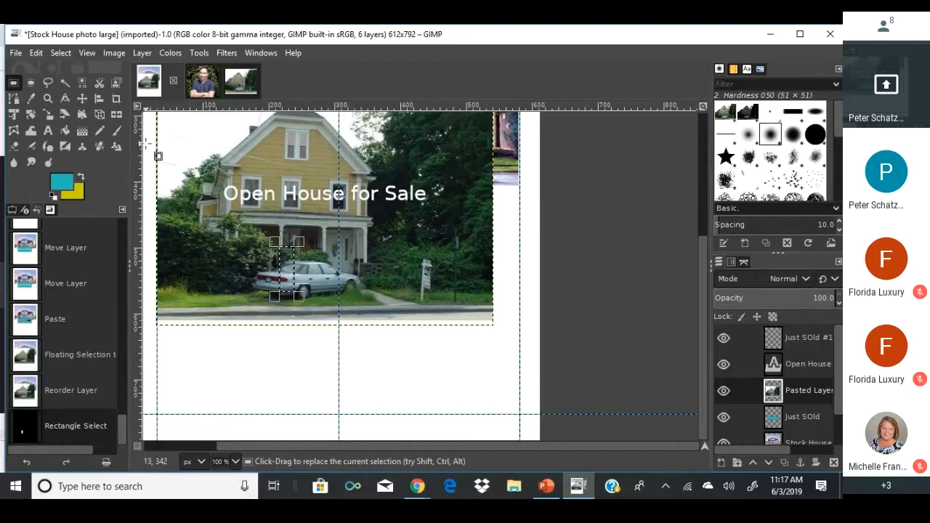
key(ctrl+a)
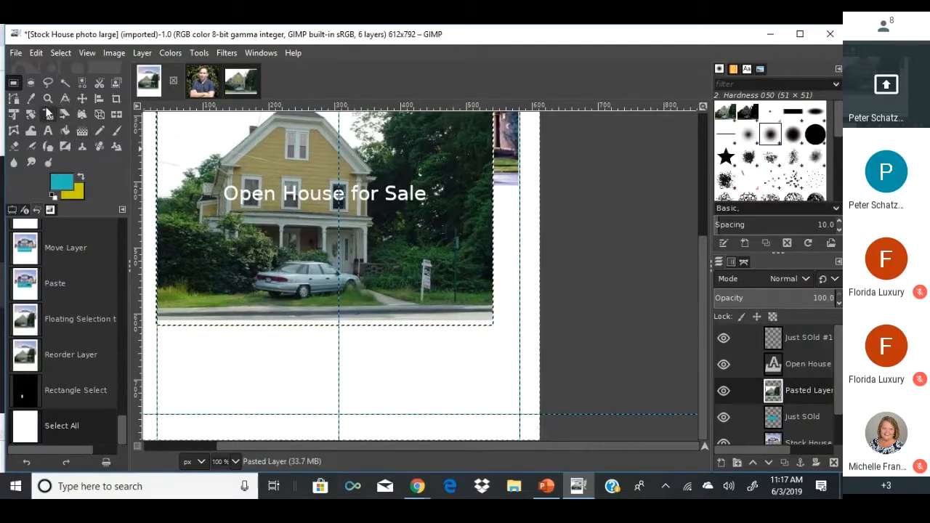
click(82, 98)
drag(237, 219, 245, 370)
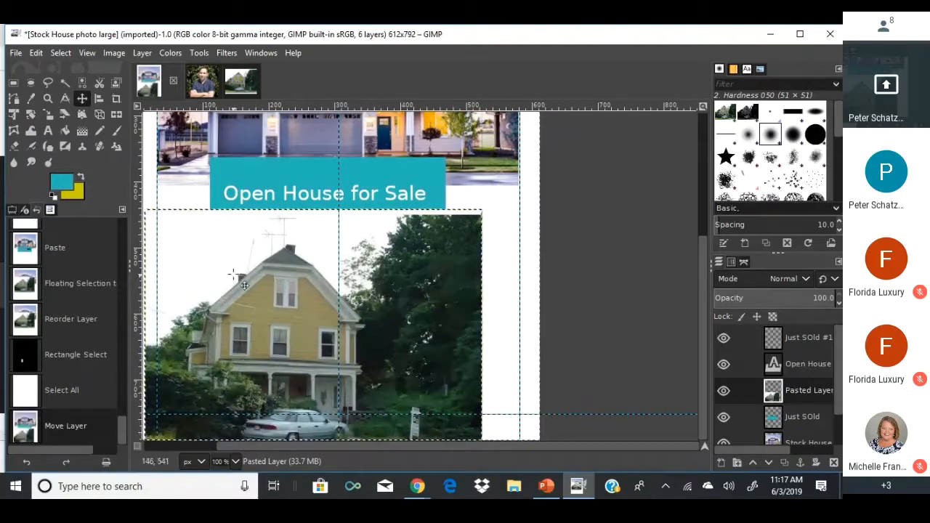
drag(235, 277, 234, 245)
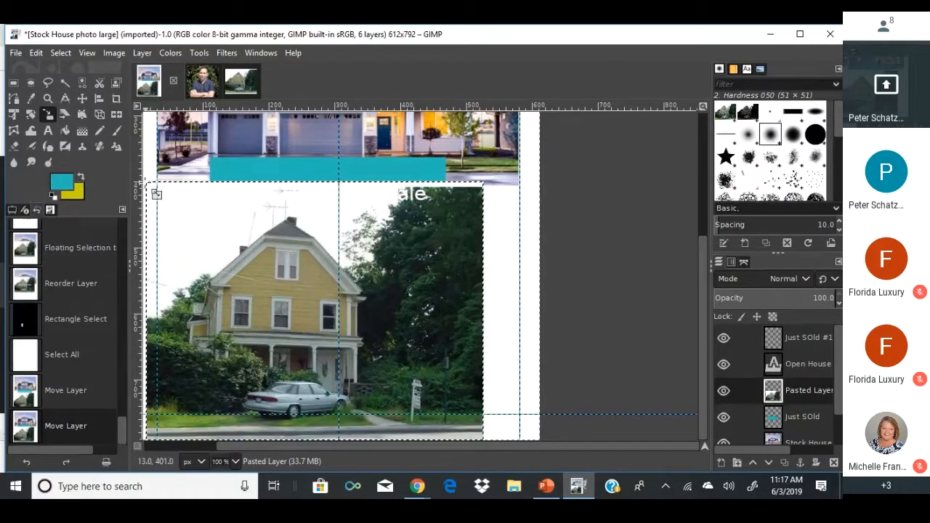
Scale the house photo to 212 × 162 px and commit the scale.
drag(154, 187, 371, 332)
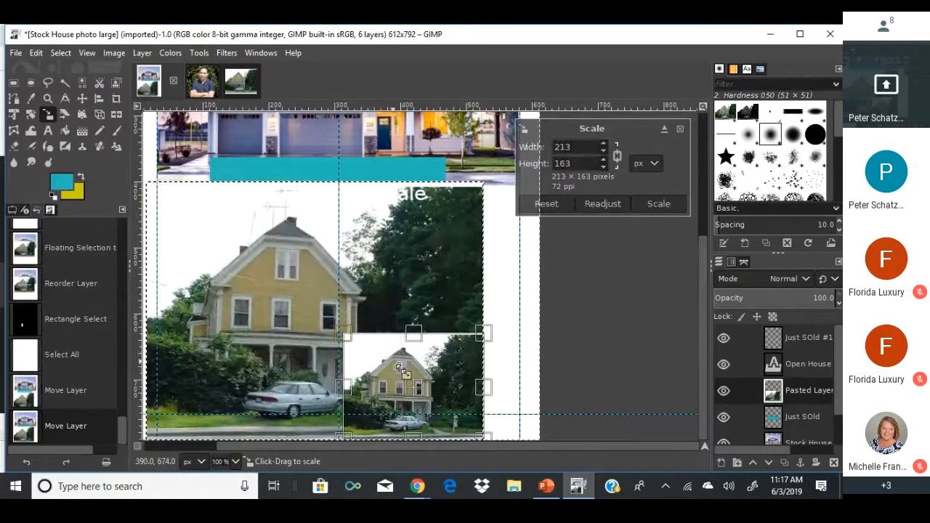
drag(412, 385, 221, 327)
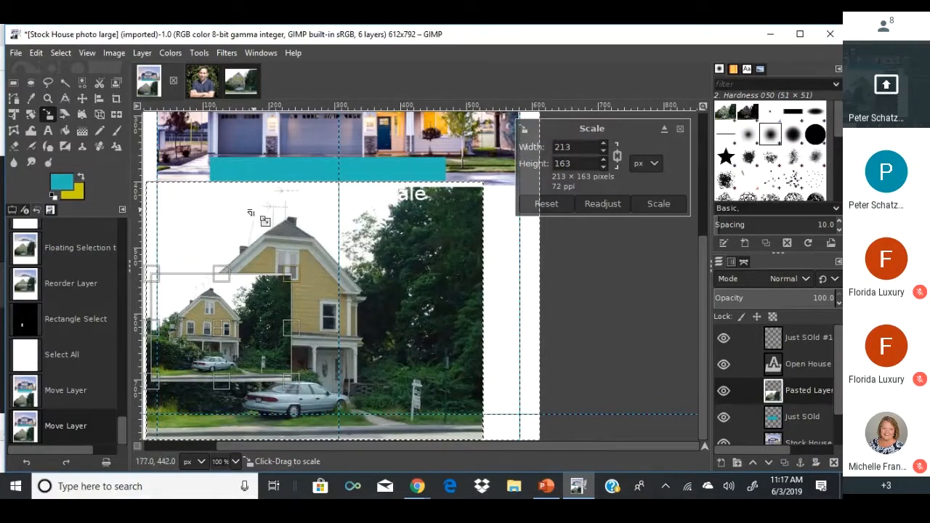
drag(249, 211, 247, 213)
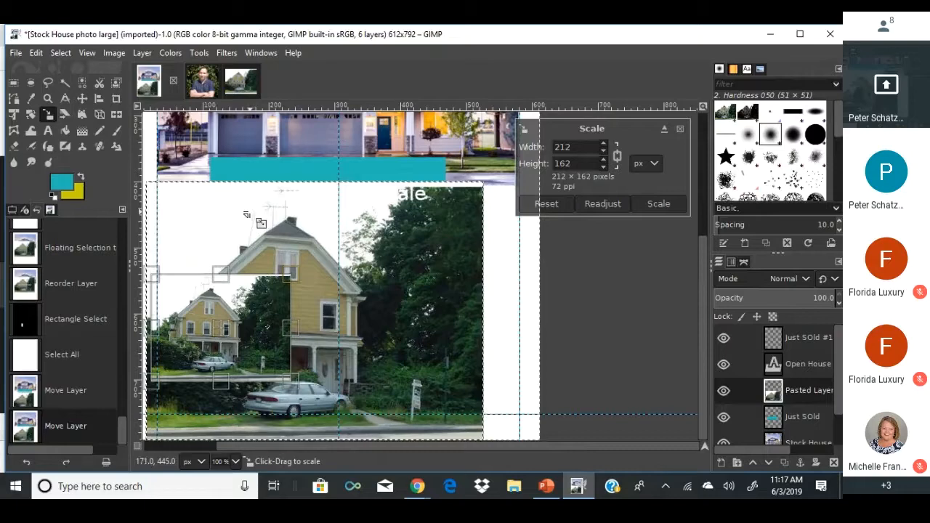
click(13, 82)
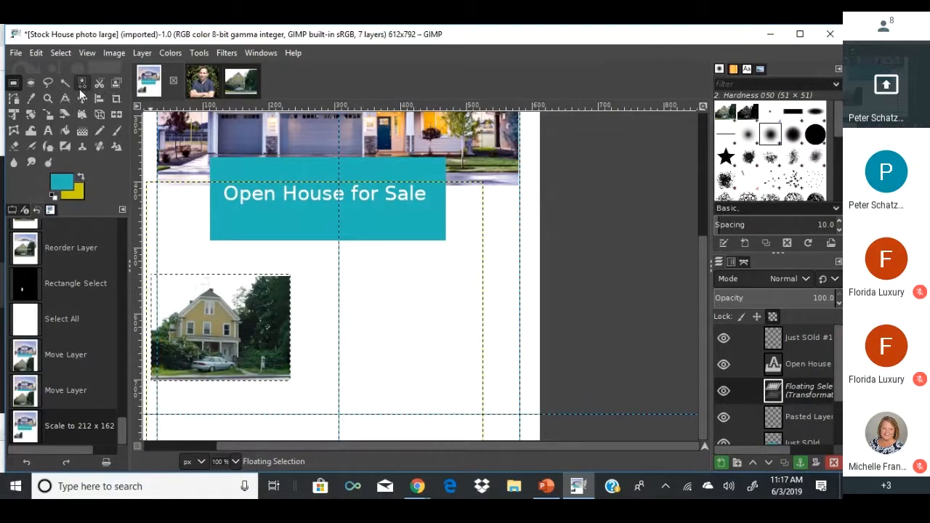
Move the floating house photo up to sit just below the teal banner.
click(81, 97)
drag(238, 354, 245, 321)
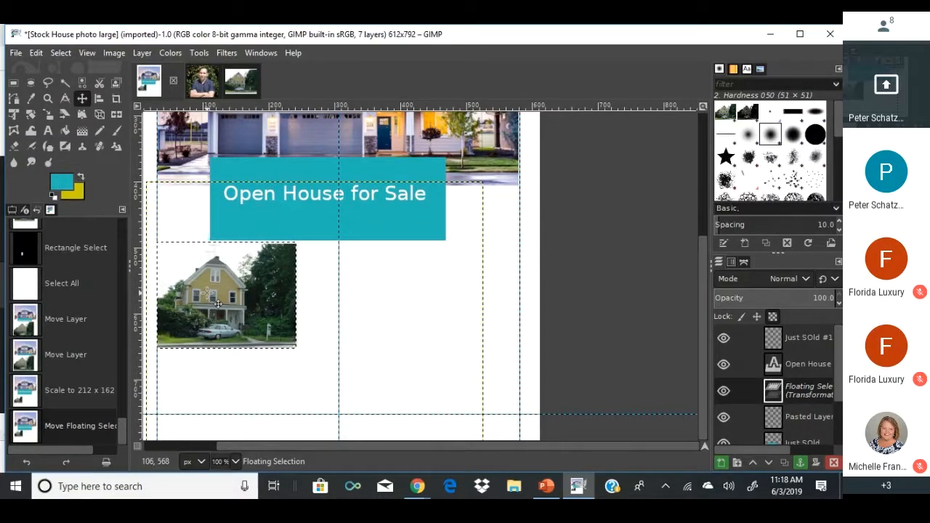
scroll(276, 308, up, 3)
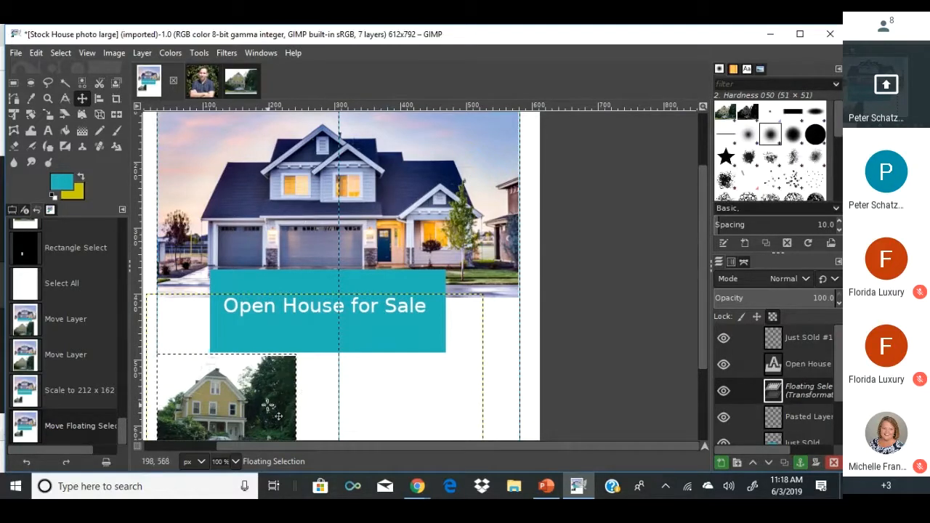
key(Up)
key(Up)
key(Up)
key(Up)
key(Up)
key(Up)
key(Up)
key(Up)
key(Up)
key(Up)
key(Up)
key(Up)
key(Up)
key(Up)
key(Up)
key(Up)
key(Up)
key(Up)
key(Up)
key(Up)
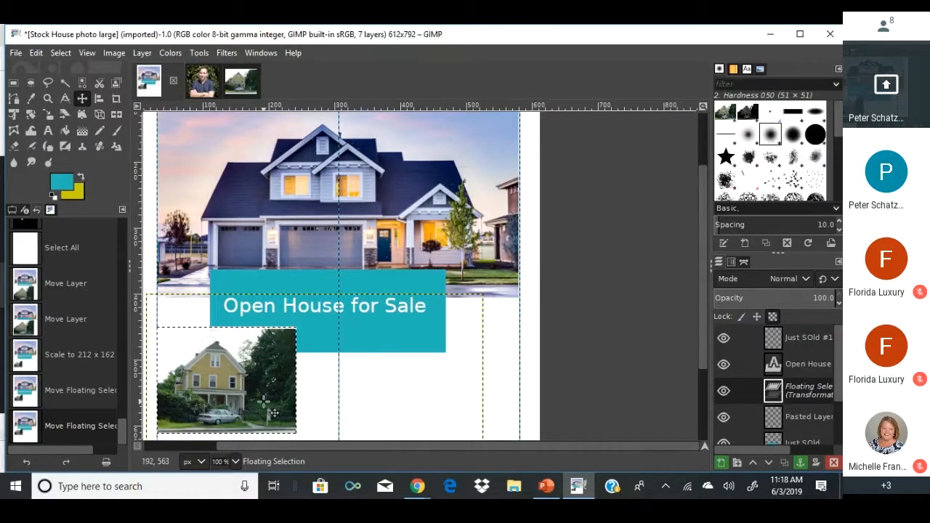
drag(264, 402, 266, 409)
scroll(265, 402, down, 2)
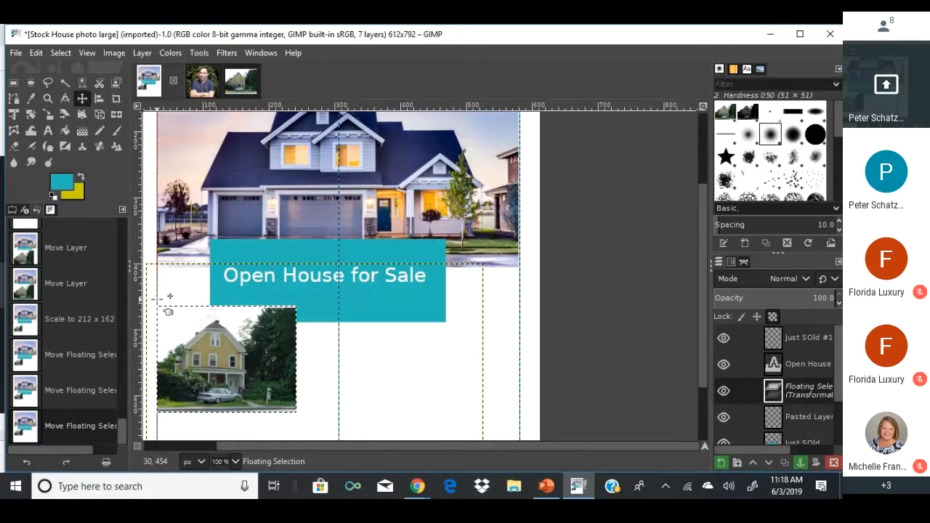
Make the floating photo a new layer and place it below Pasted Layer.
right_click(768, 393)
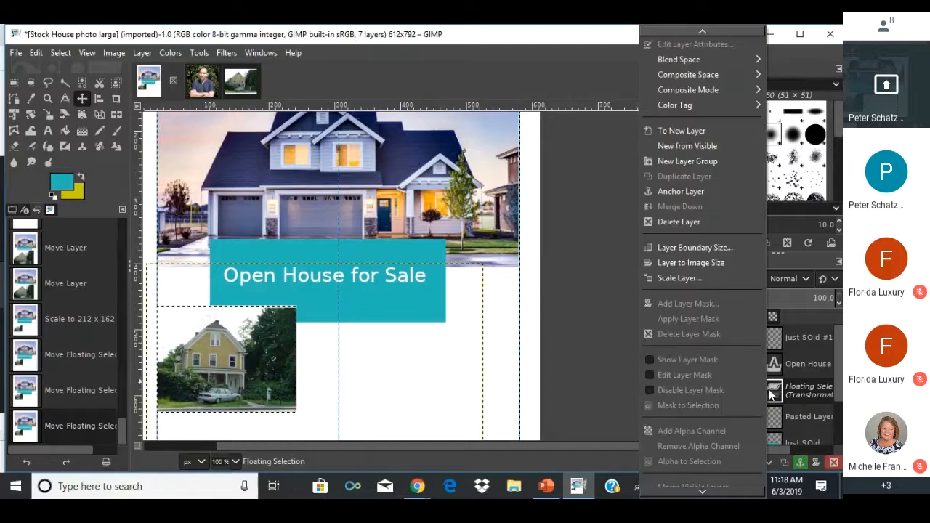
click(699, 126)
scroll(746, 369, down, 2)
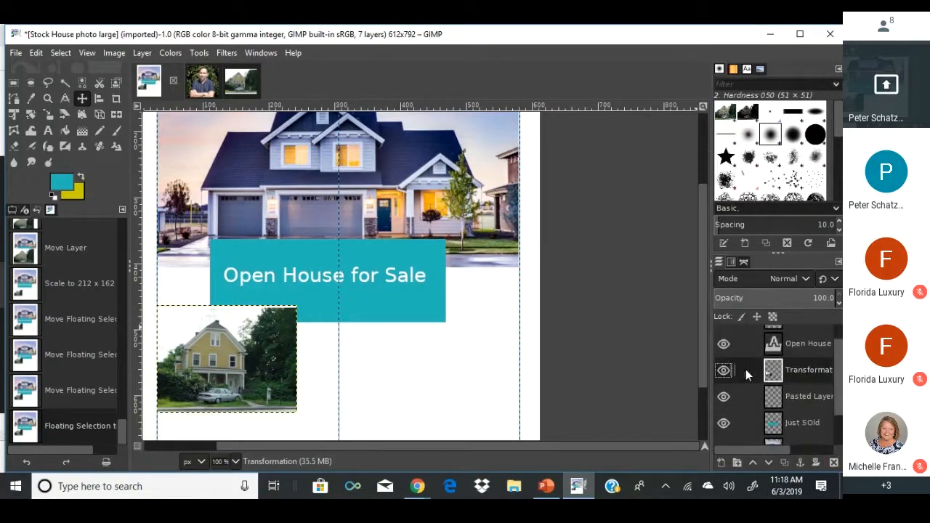
drag(778, 354, 779, 416)
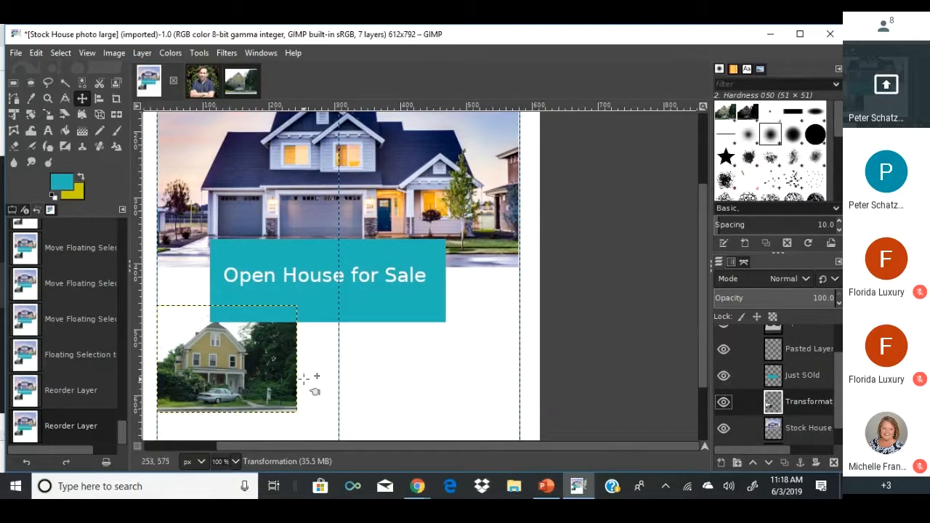
Fine-tune the small house photo's position against the left guide.
mouse_move(202, 348)
mouse_down()
mouse_move(223, 338)
mouse_move(207, 364)
mouse_up()
drag(207, 364, 200, 368)
drag(199, 368, 215, 369)
mouse_move(215, 369)
mouse_down()
mouse_move(212, 385)
mouse_move(215, 369)
mouse_up()
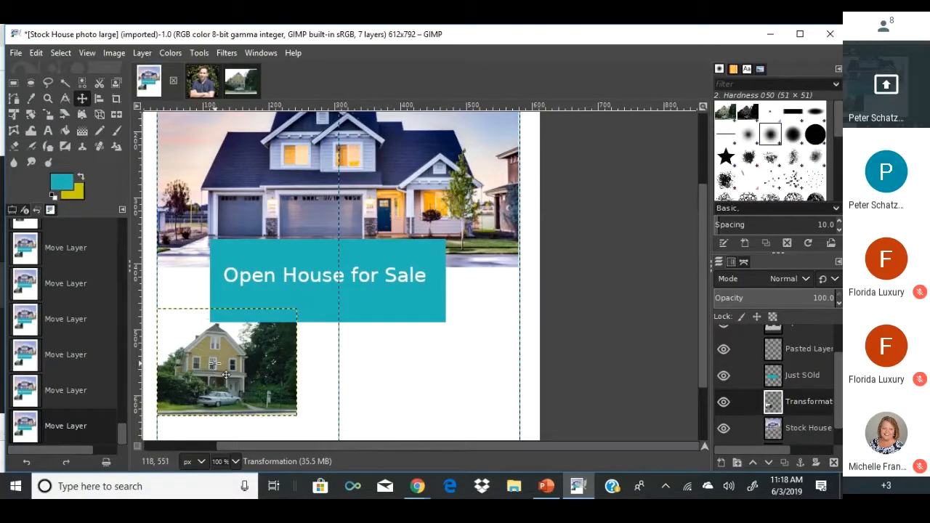
scroll(226, 374, up, 4)
Rectangle-select the page and convert it into a 10 px border selection.
click(13, 83)
scroll(147, 125, up, 1)
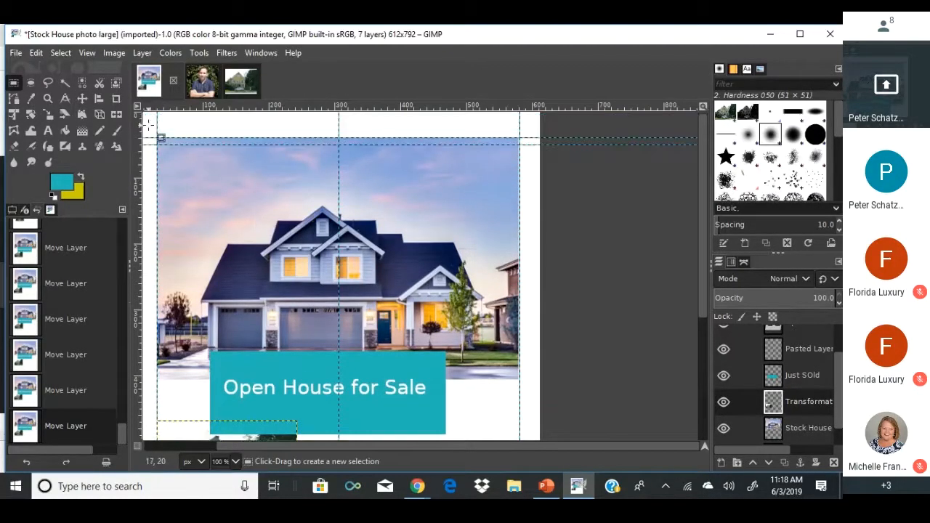
drag(164, 144, 525, 420)
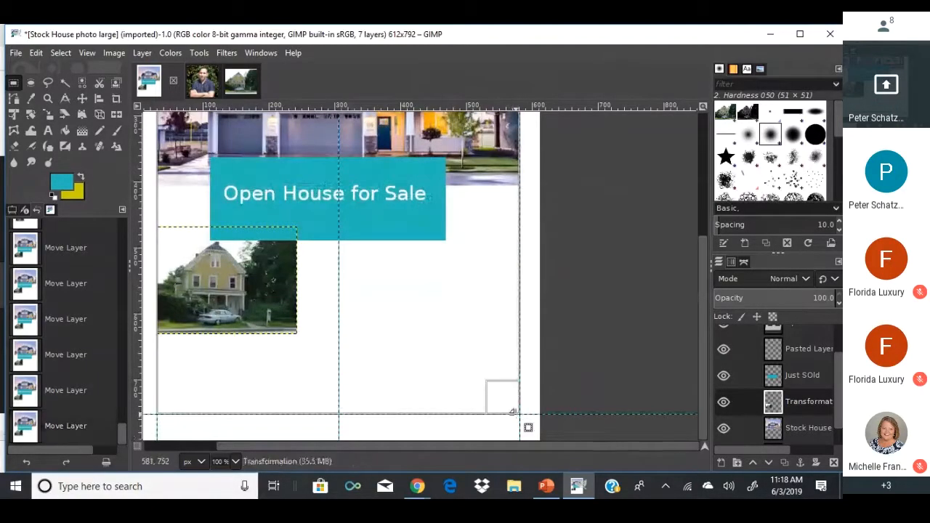
click(66, 51)
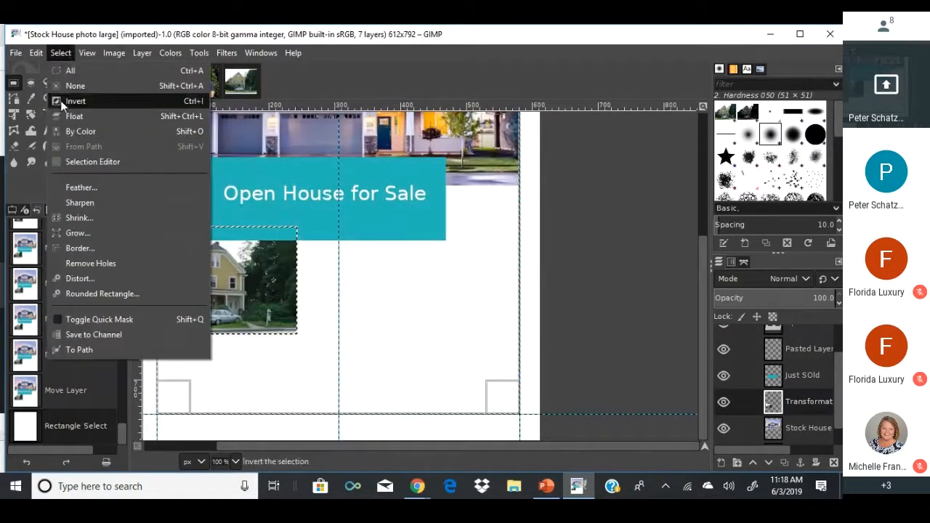
click(76, 249)
click(158, 319)
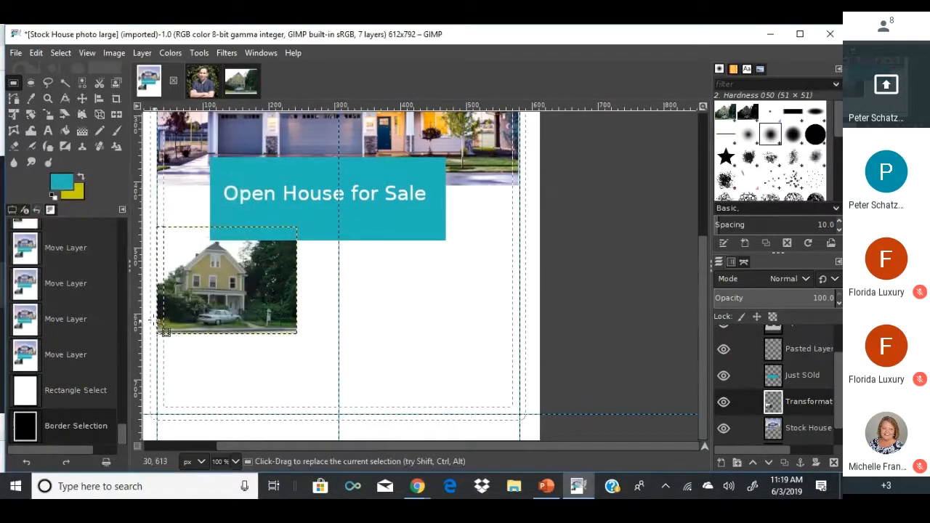
Redo the border selection with a 5 px width instead.
click(69, 52)
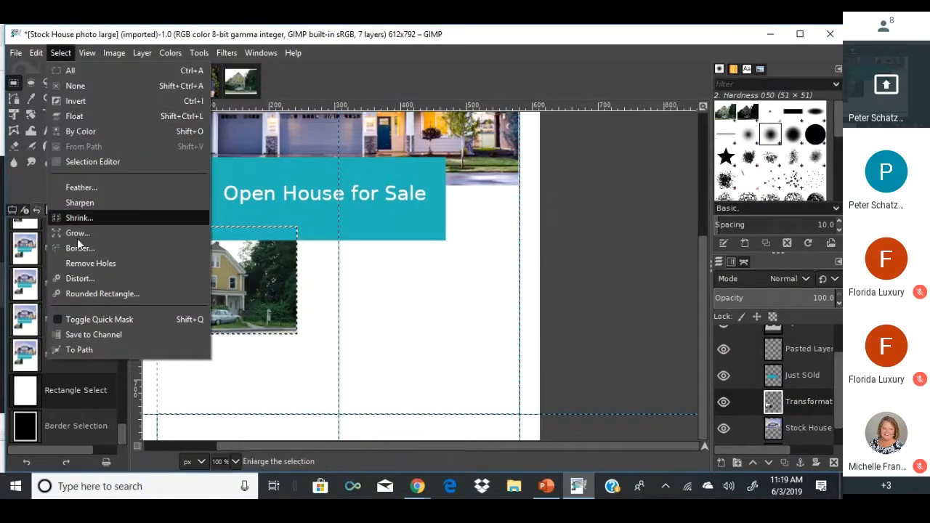
click(129, 248)
text(5)
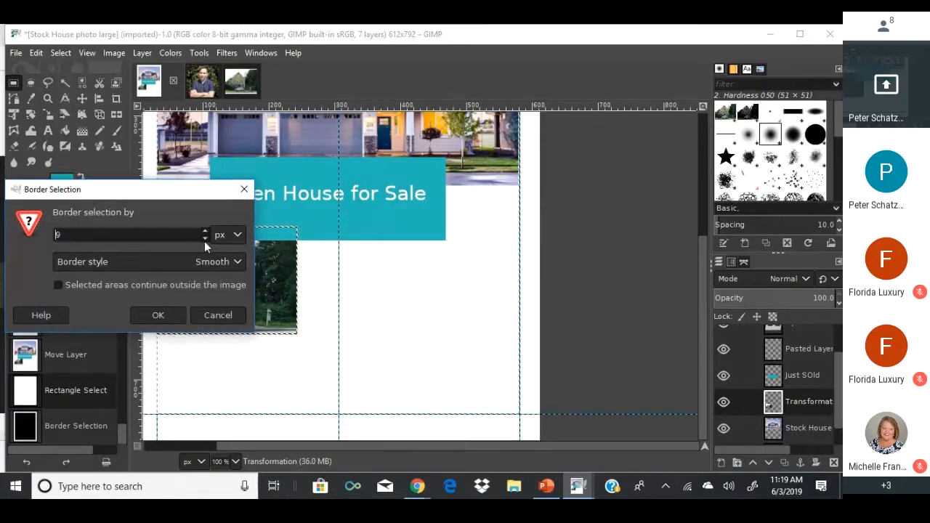
click(157, 315)
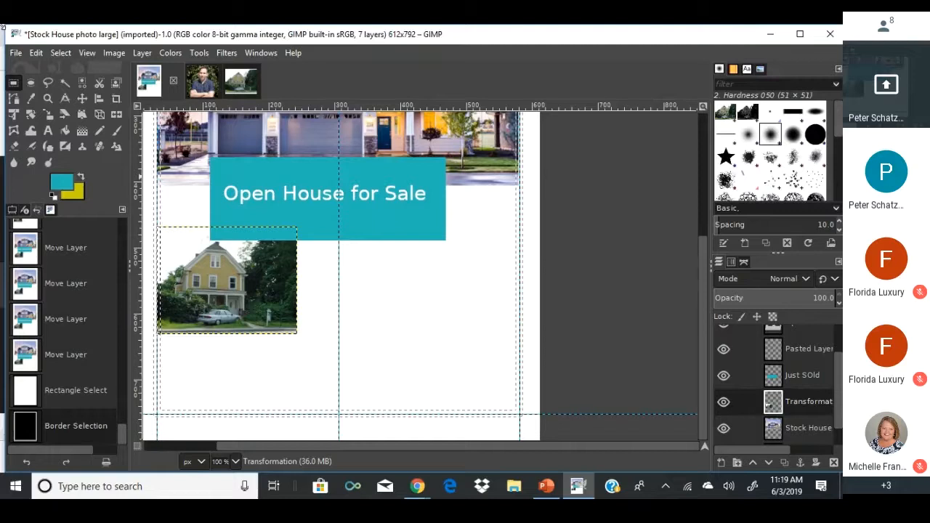
Set the foreground to near-black 001815, test-fill the border, then undo the fill.
click(68, 128)
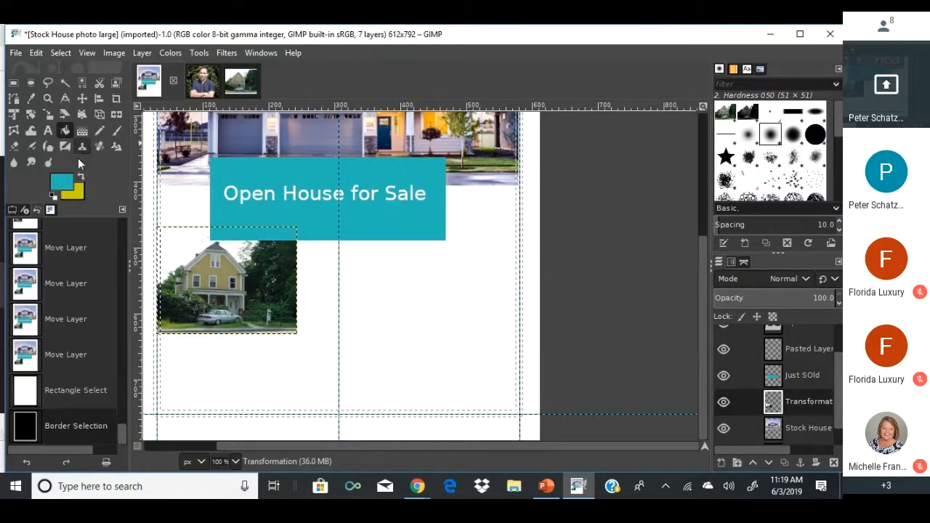
click(66, 180)
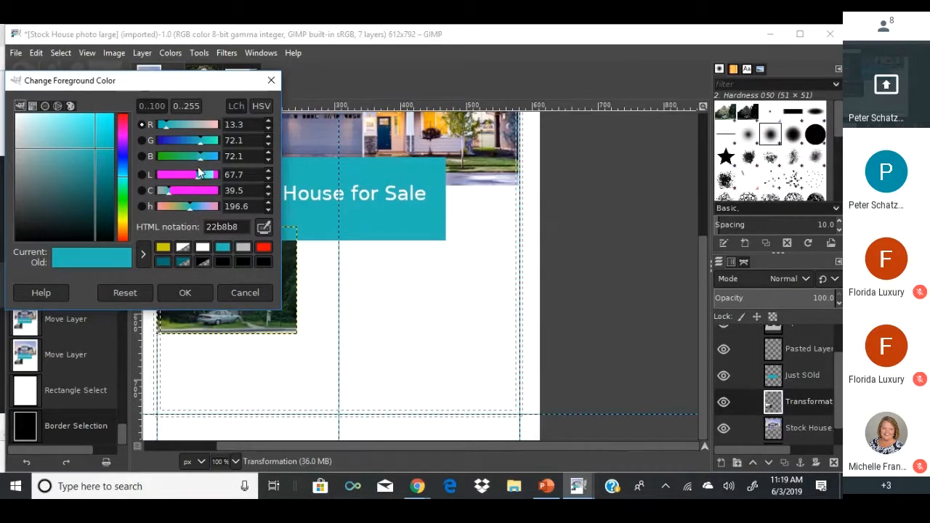
drag(200, 171, 154, 180)
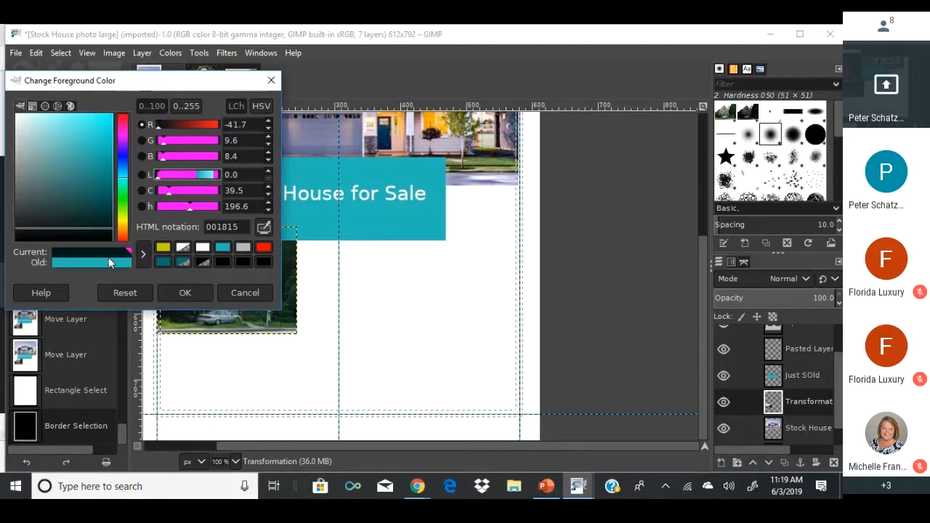
click(183, 290)
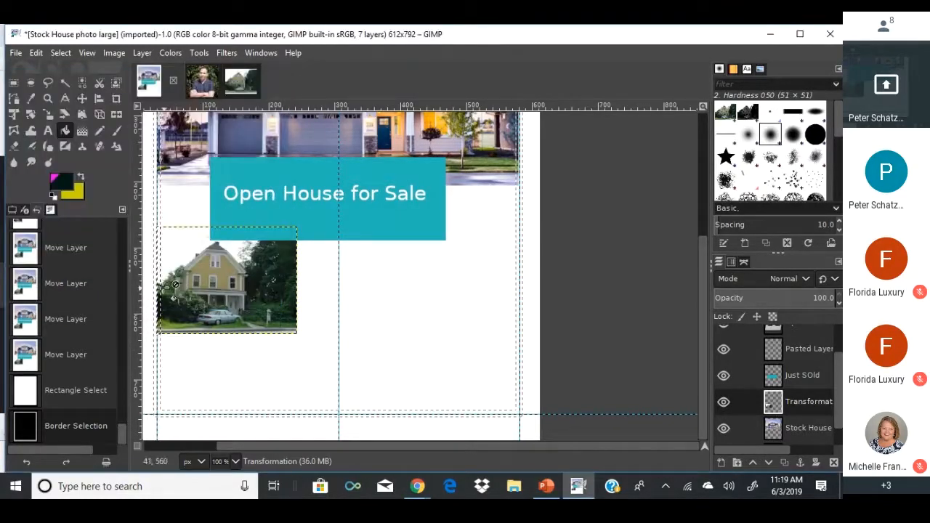
click(156, 279)
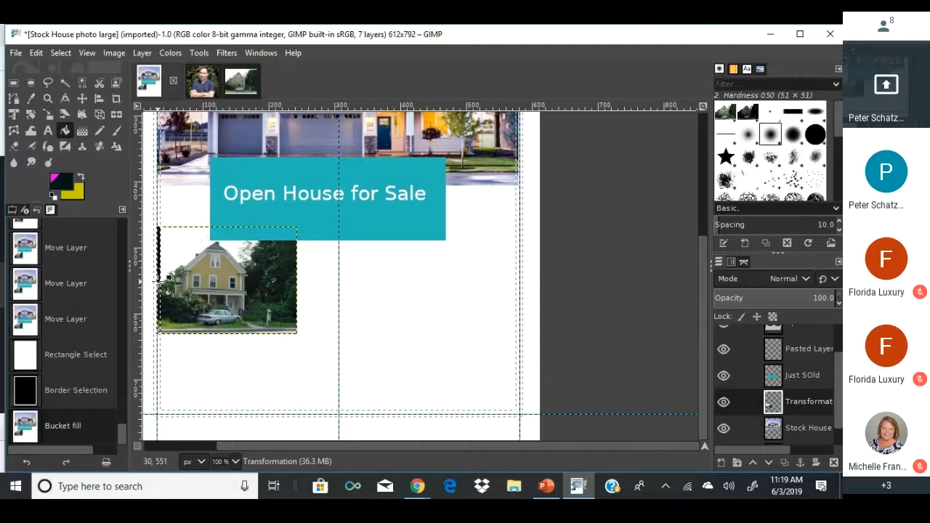
key(ctrl+z)
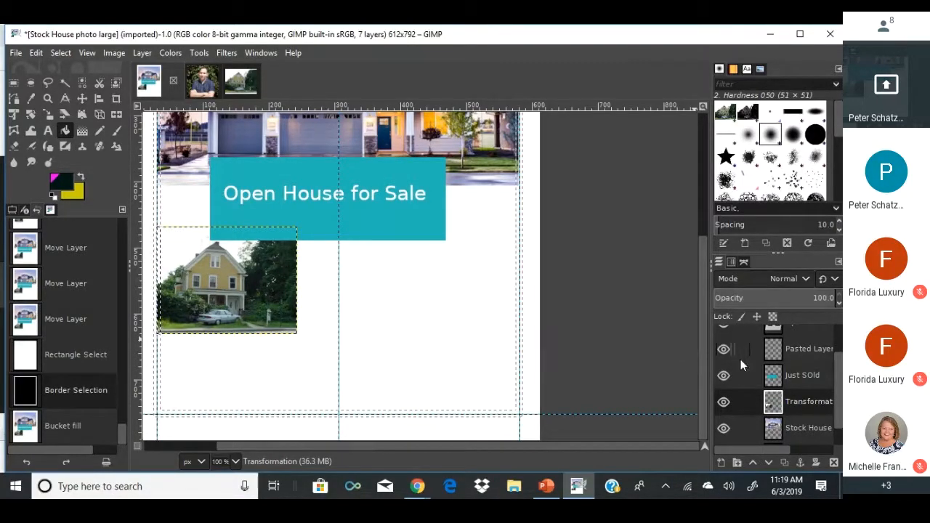
scroll(740, 359, down, 1)
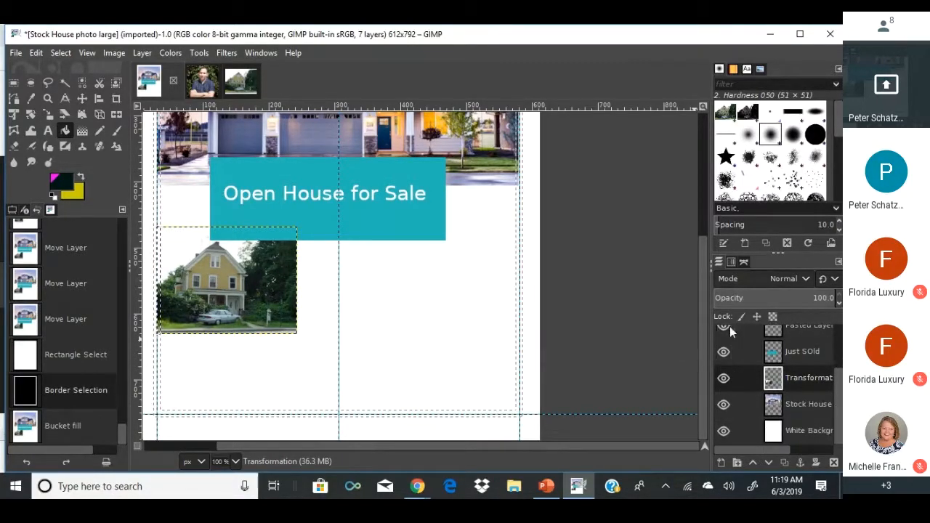
Create a new layer named Border2, after cancelling a first attempt named Border.
right_click(718, 393)
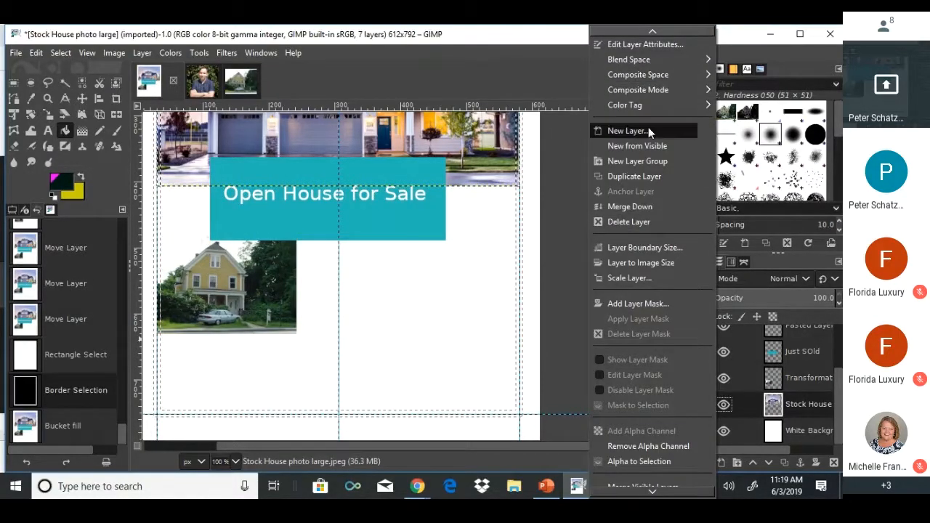
click(627, 131)
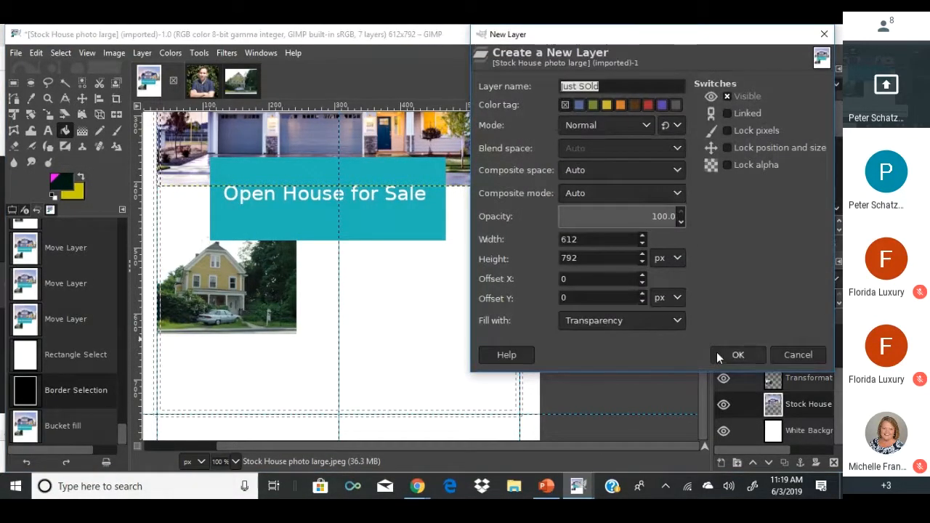
text(Border)
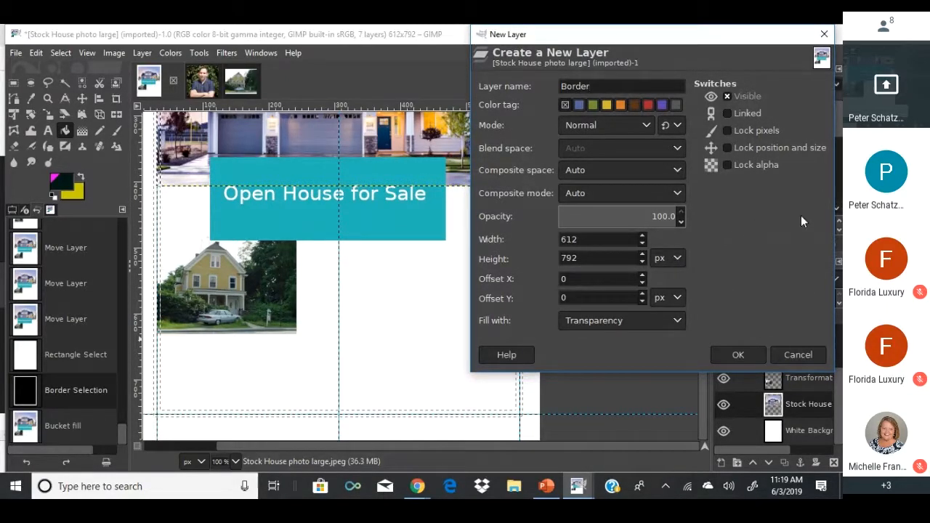
click(772, 355)
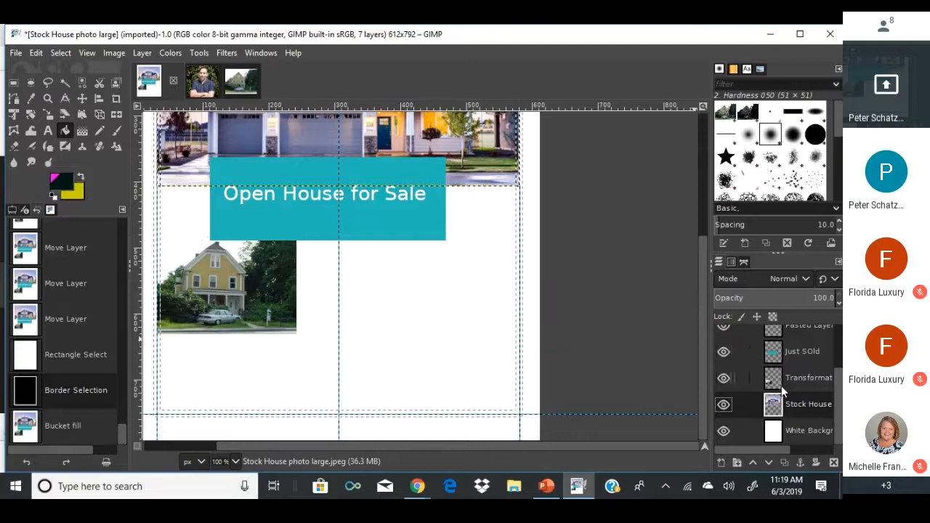
scroll(770, 385, up, 2)
right_click(777, 419)
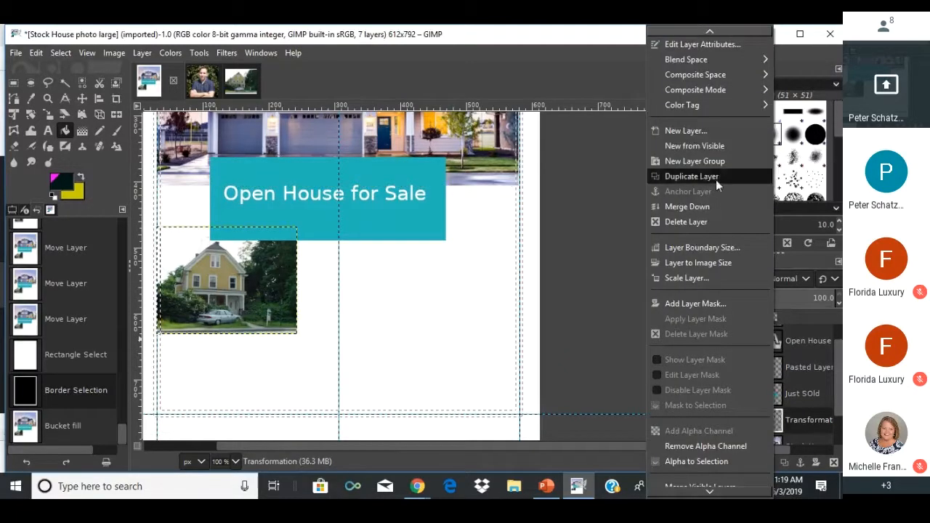
click(720, 132)
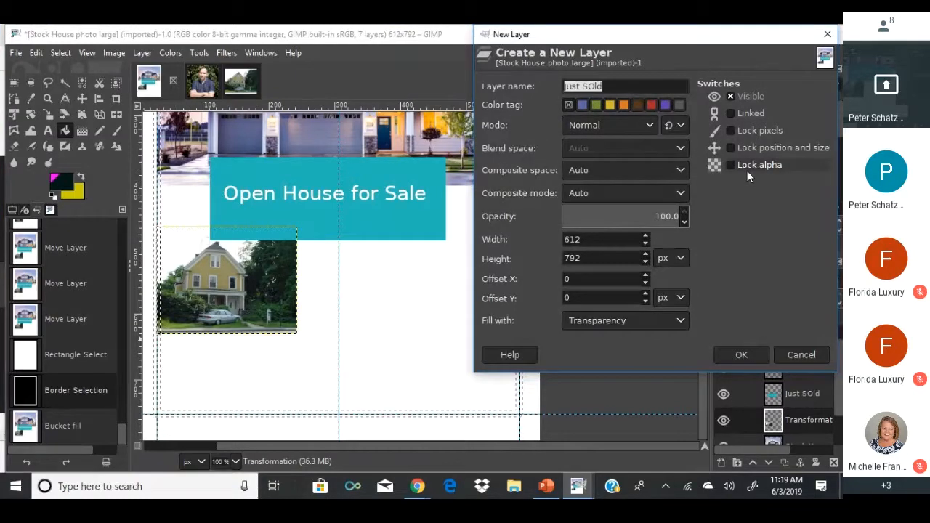
text(Border)
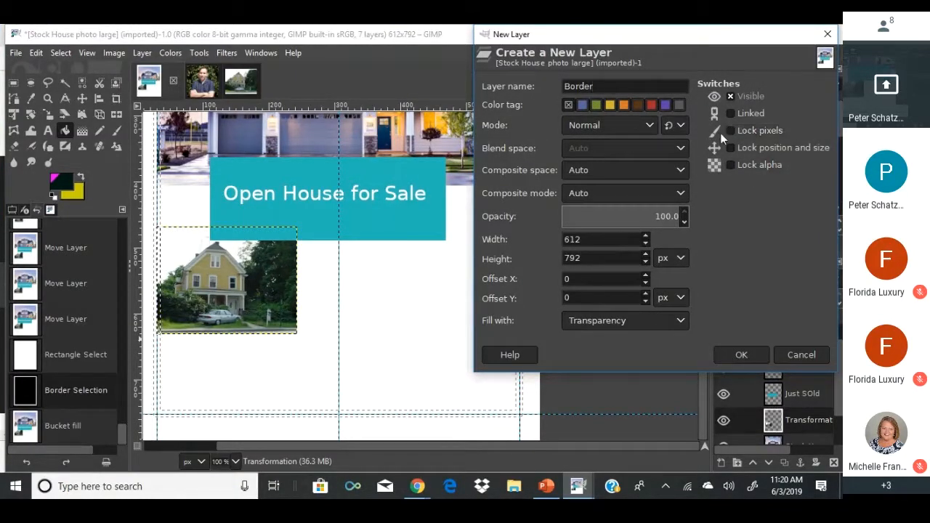
text(2)
click(733, 354)
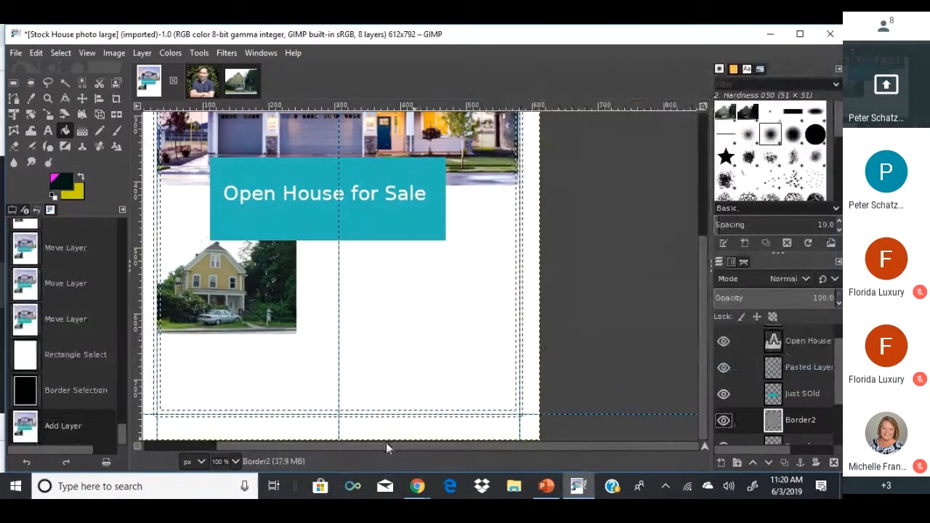
Bucket-fill the page border selection near-black on Border2 and zoom out to 50%.
click(160, 412)
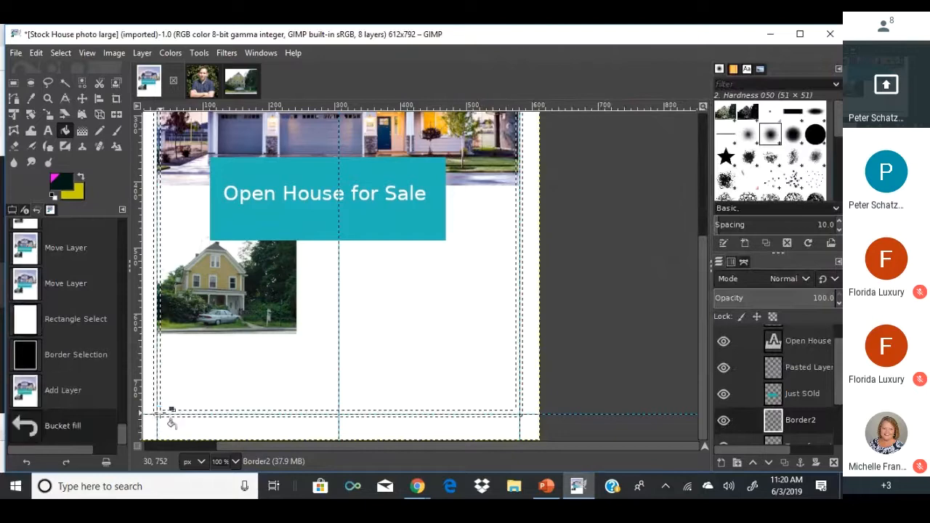
scroll(174, 418, up, 3)
scroll(181, 418, up, 3)
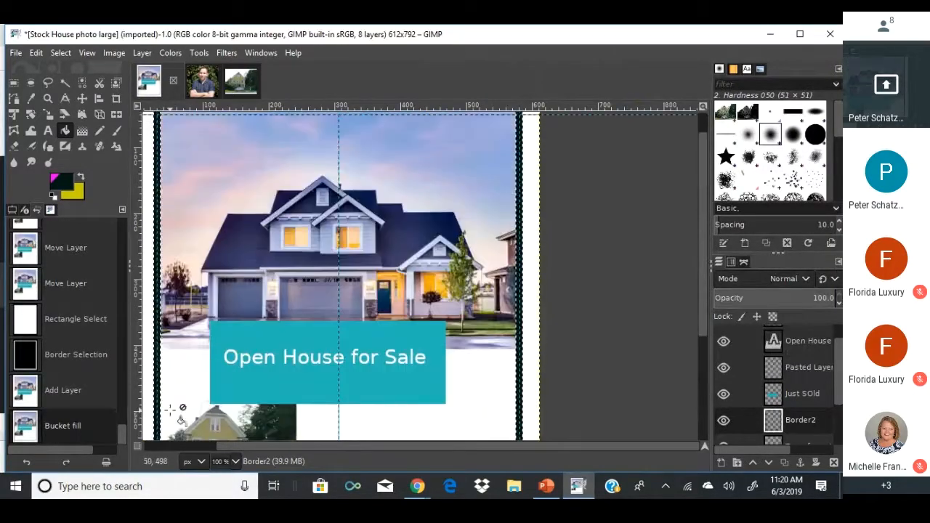
scroll(214, 374, up, 1)
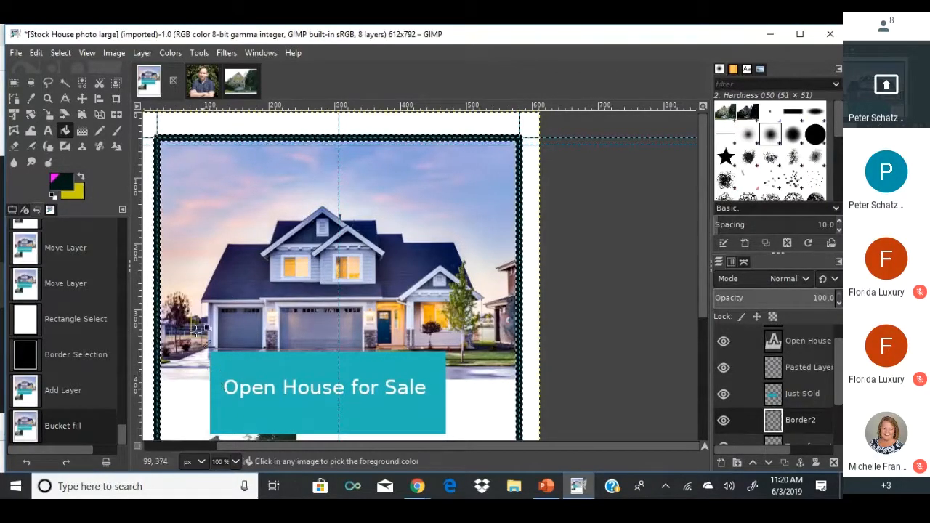
scroll(217, 376, down, 2)
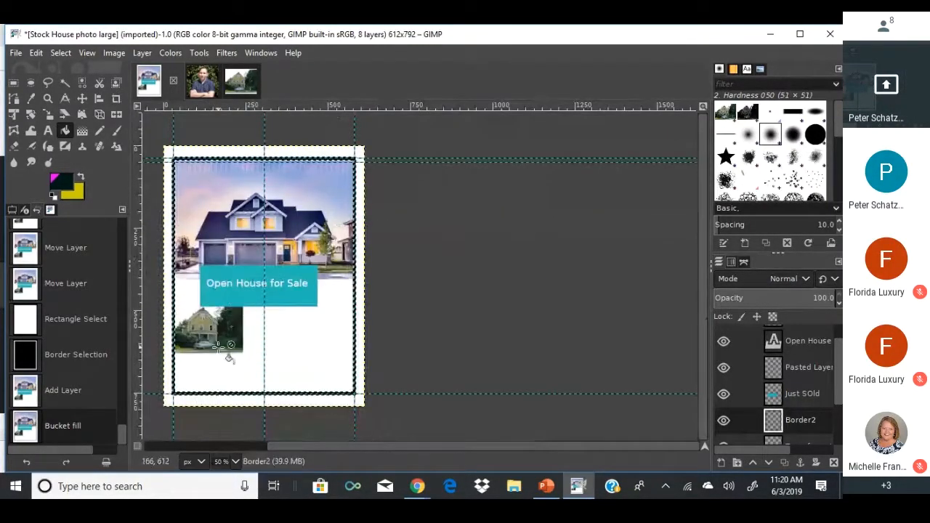
Copy the headshot, clear the flyer's selection, and paste it in as a new layer.
click(205, 84)
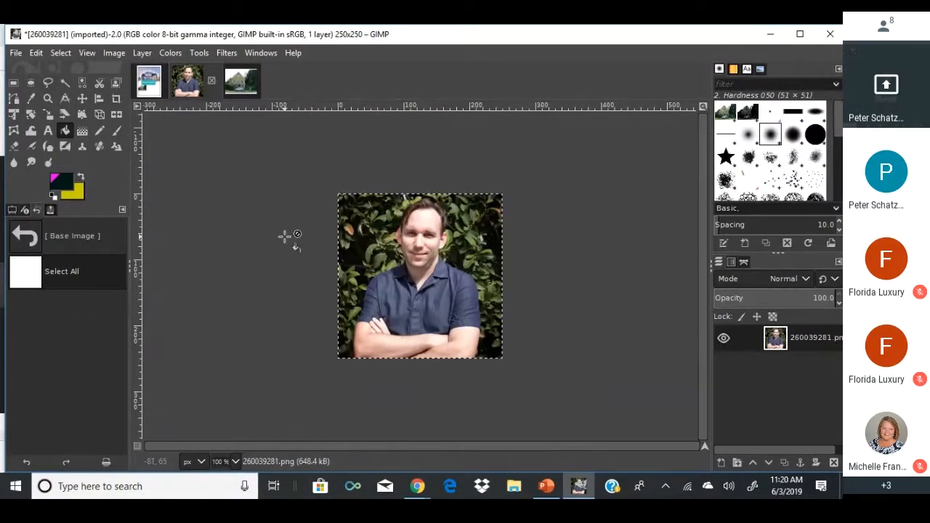
key(ctrl+c)
click(151, 83)
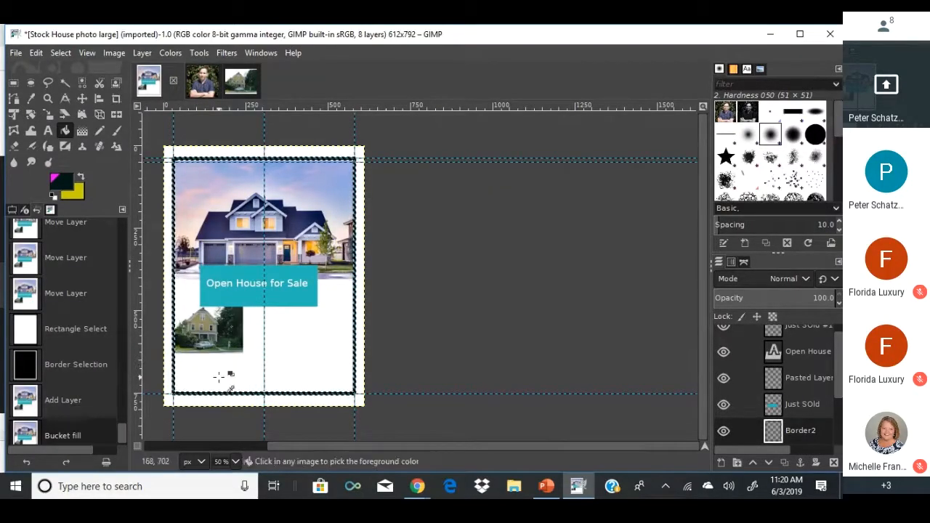
click(58, 54)
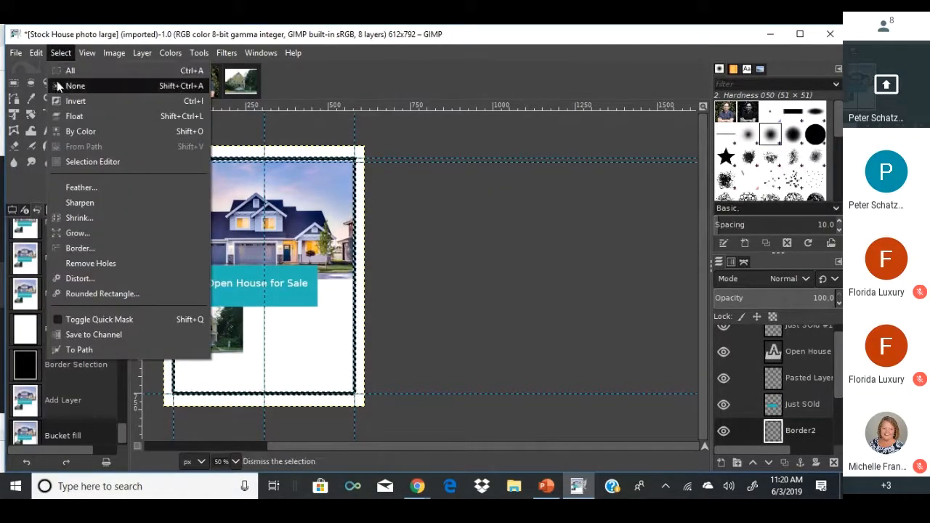
click(58, 84)
key(ctrl+v)
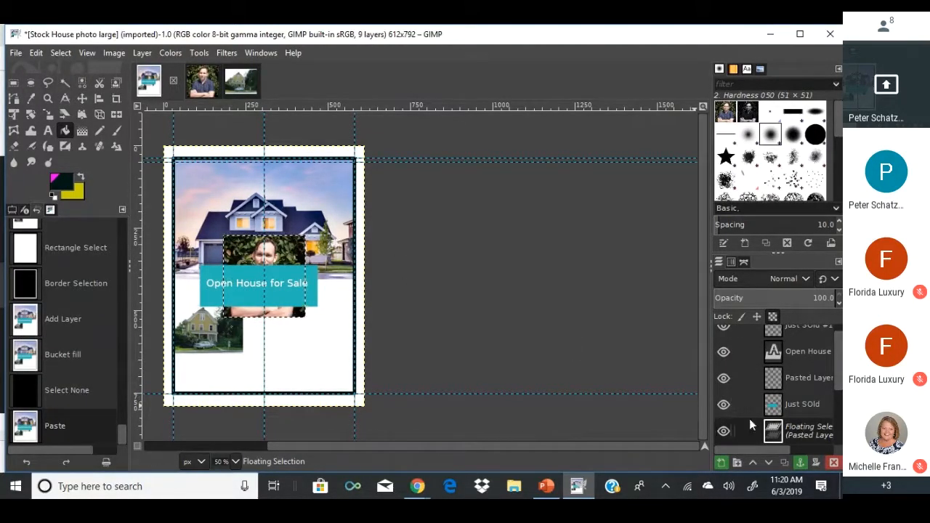
right_click(768, 430)
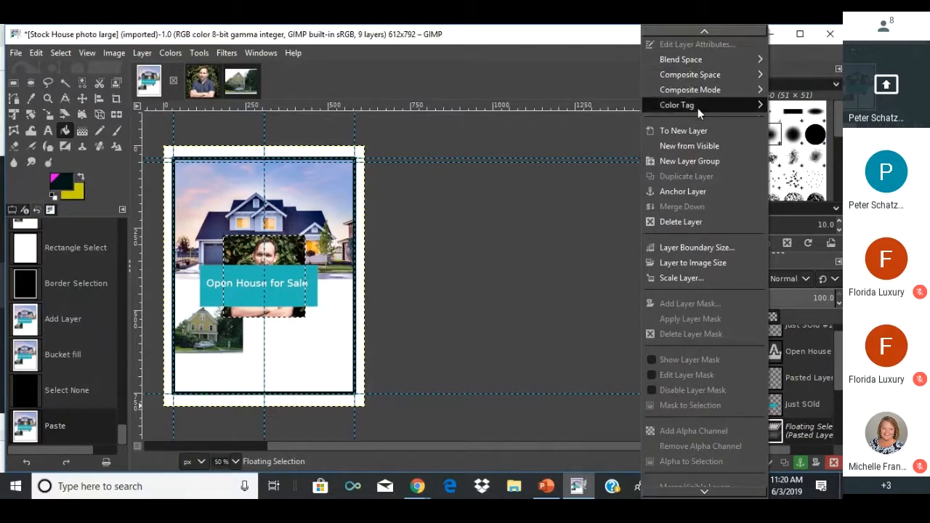
click(696, 130)
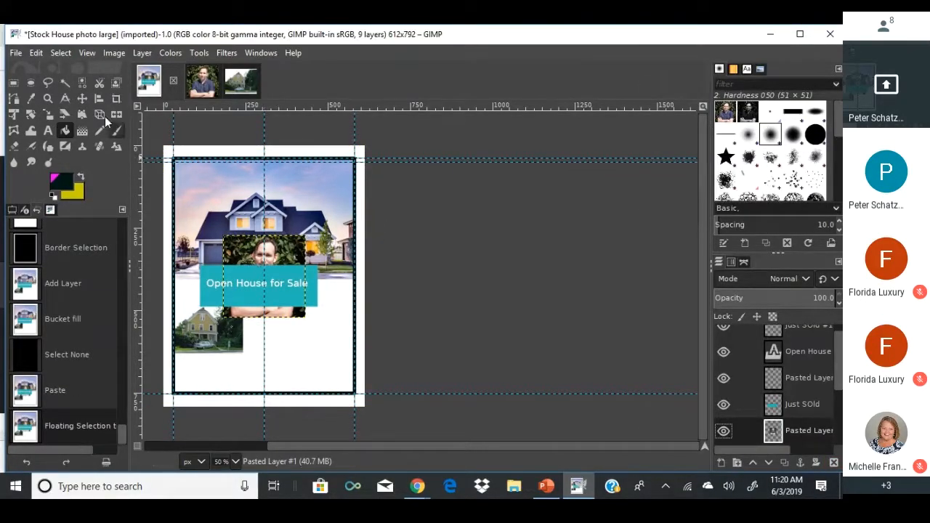
Scale the headshot to 88 × 88 px and place it in the lower-left corner.
click(47, 114)
click(258, 270)
drag(258, 270, 196, 370)
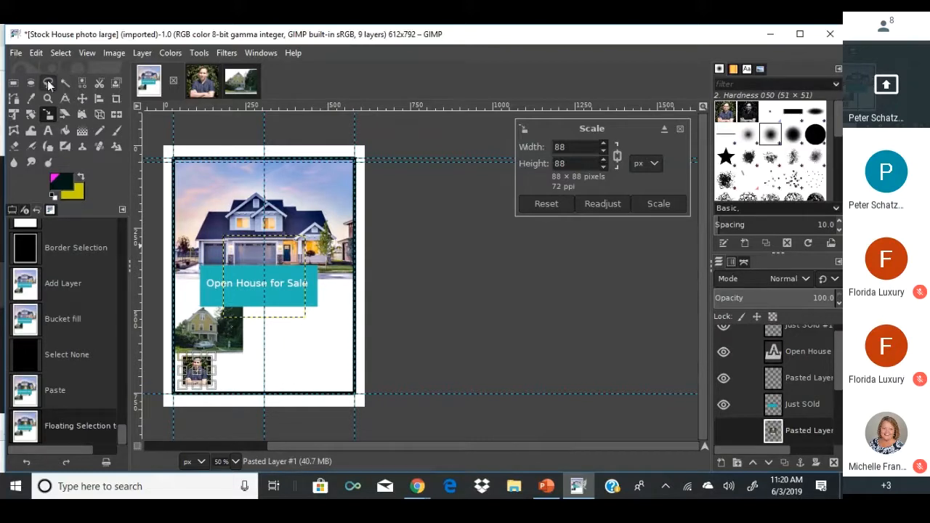
click(30, 82)
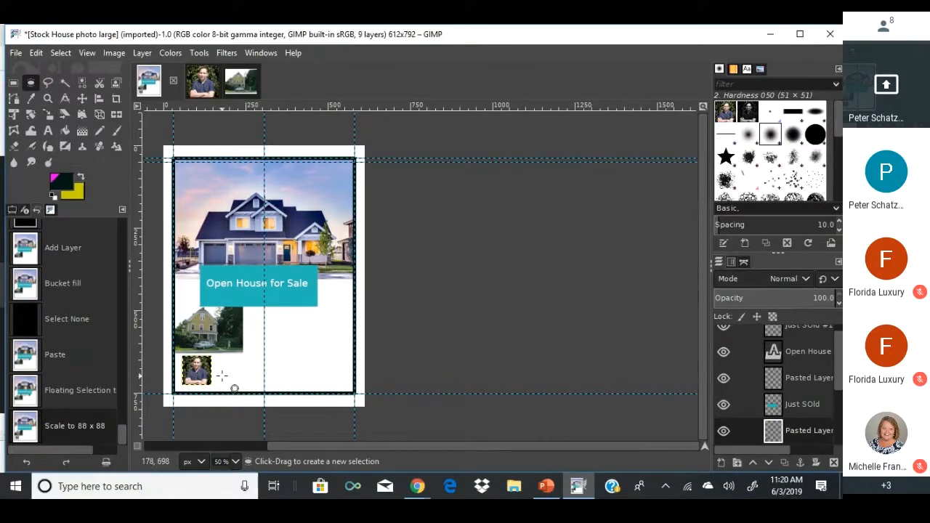
click(13, 82)
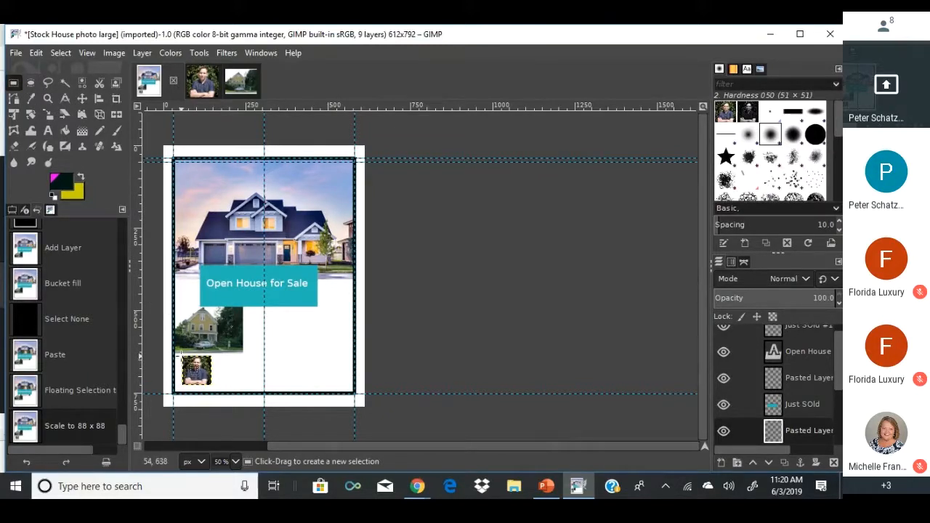
Select around the 88 × 88 headshot and create New Guides from Selection.
drag(180, 355, 218, 394)
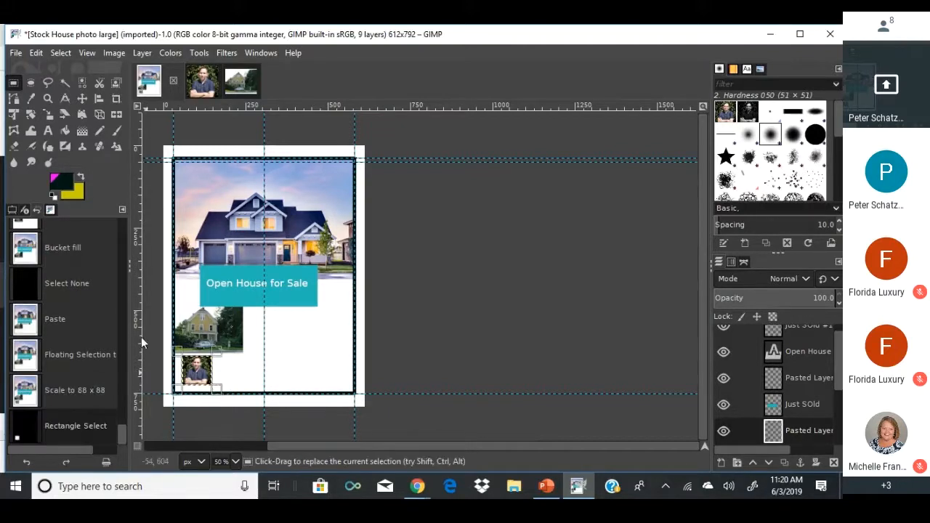
click(114, 53)
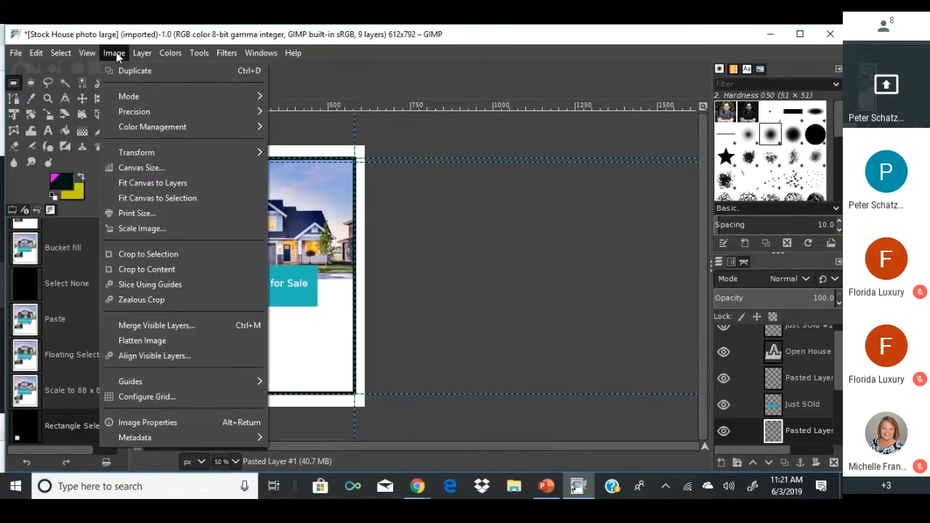
mouse_move(153, 383)
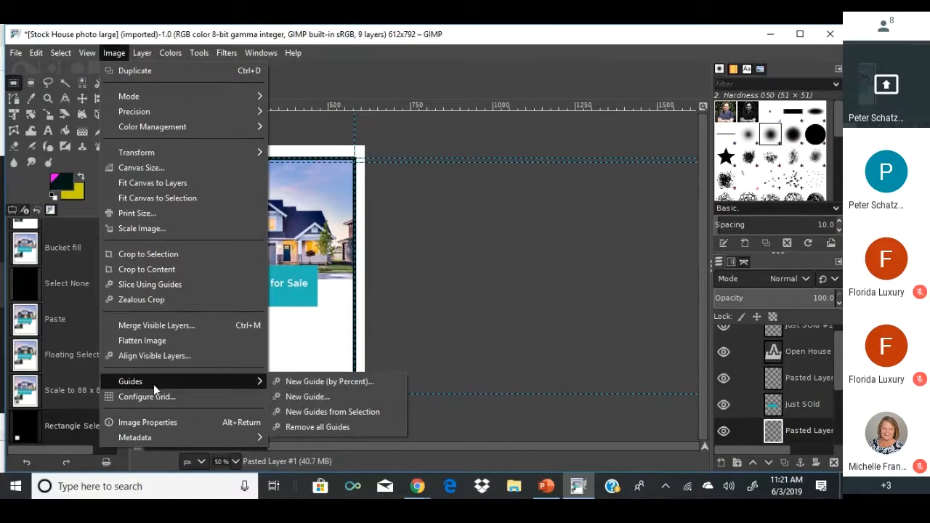
click(314, 412)
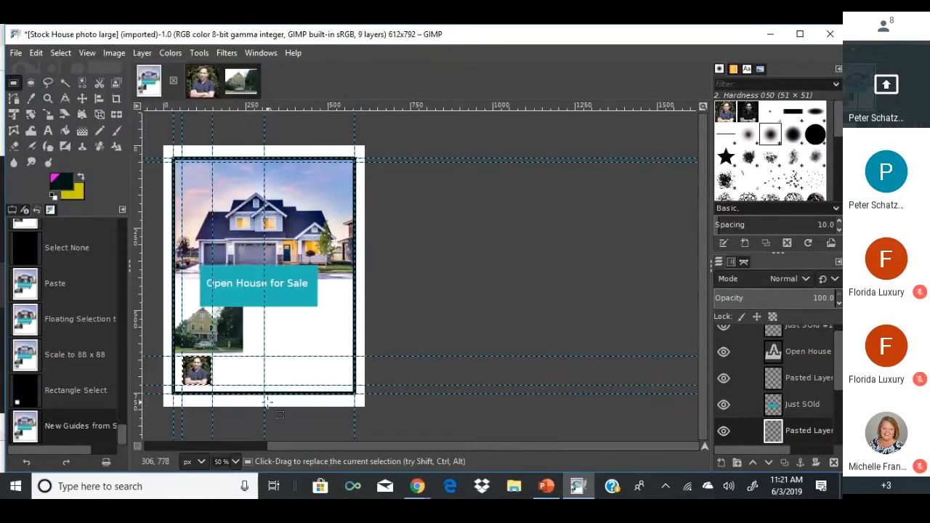
Add a text box beside the headshot reading "Greg's Info", correcting typos.
click(49, 130)
drag(216, 355, 228, 373)
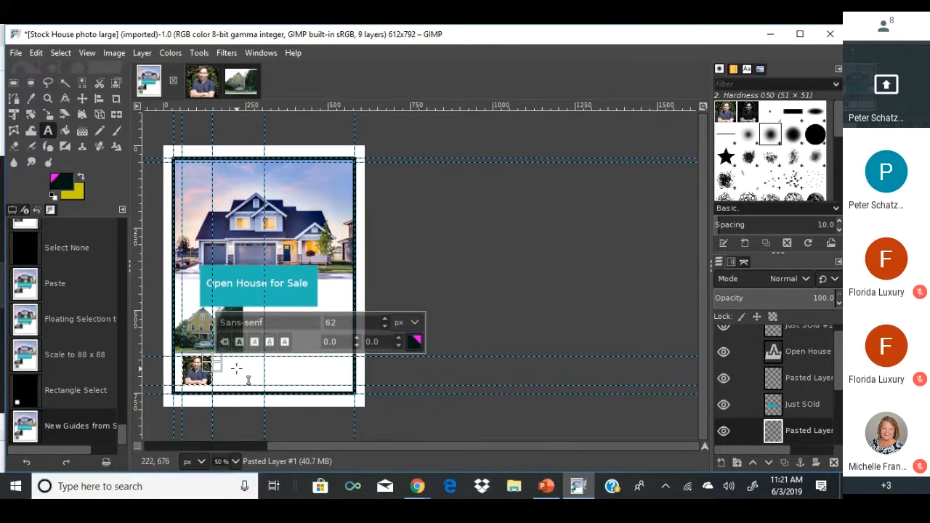
text(Gtr)
key(BackSpace)
key(BackSpace)
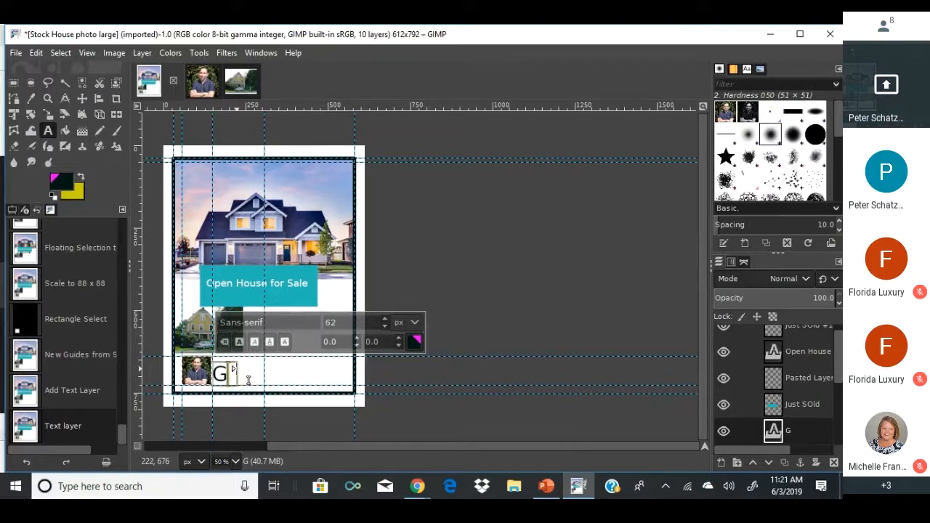
text(reg's Ingo)
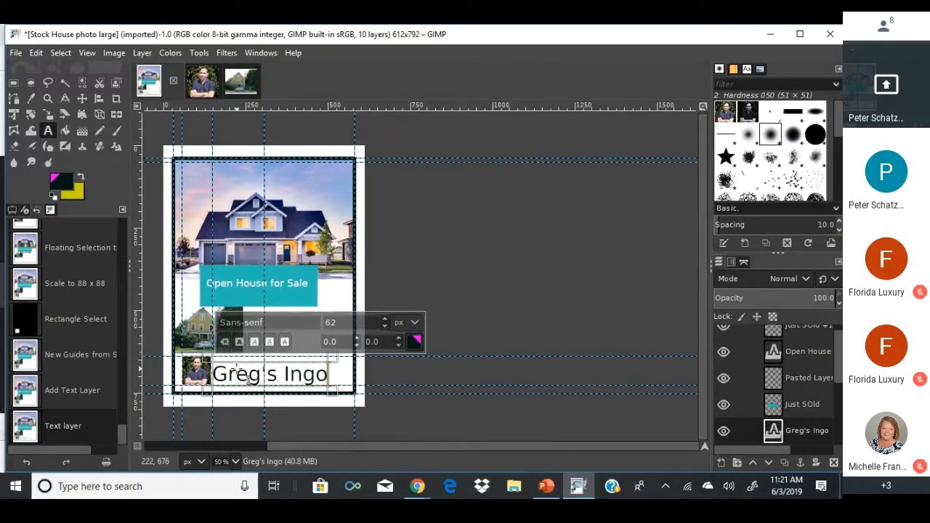
key(BackSpace)
key(BackSpace)
text(fo)
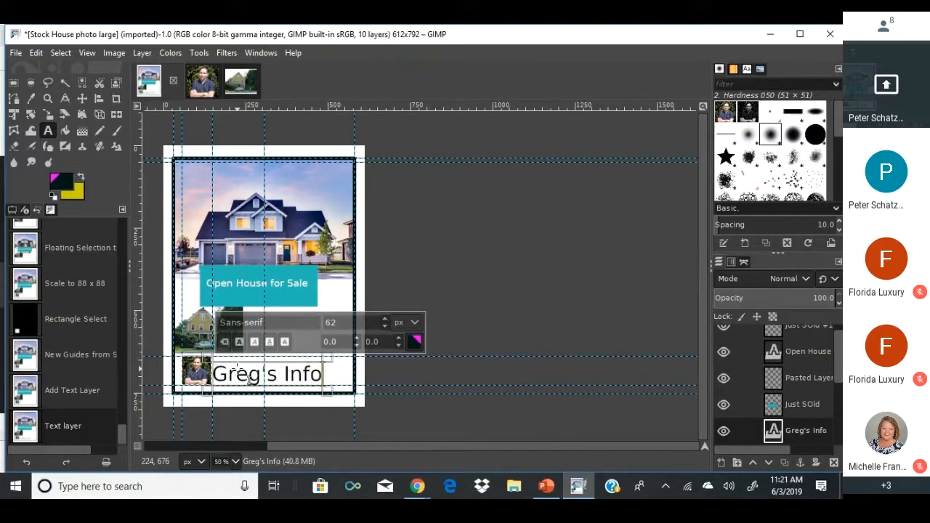
Set the Greg's Info text to 30 px font size.
key(ctrl+a)
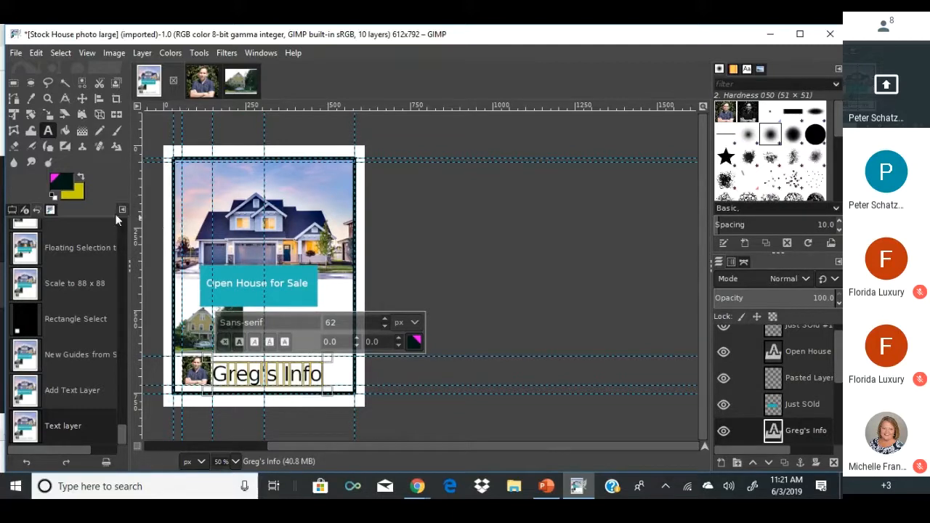
click(385, 326)
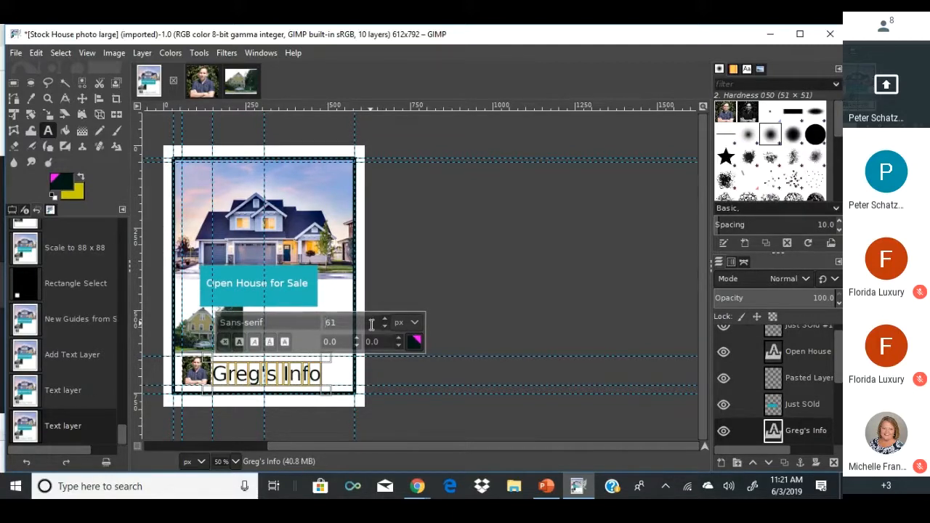
text(30)
key(Return)
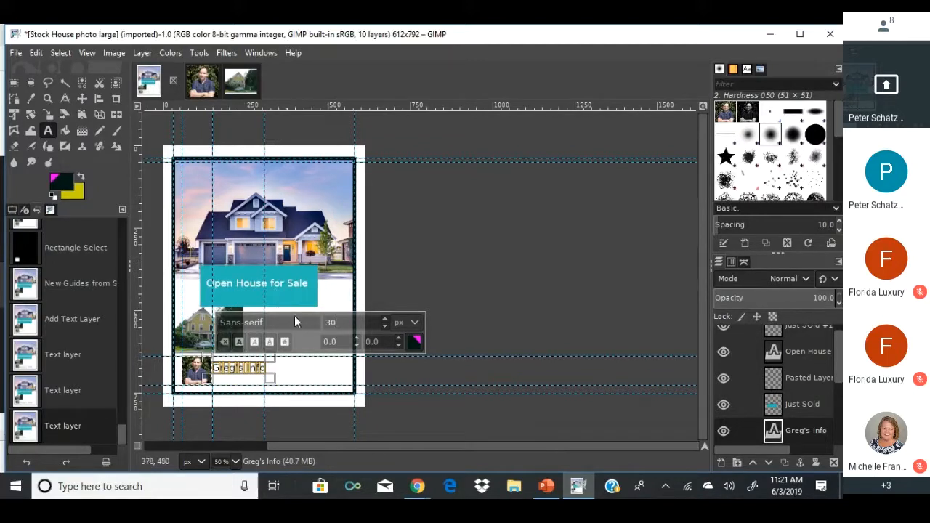
click(438, 374)
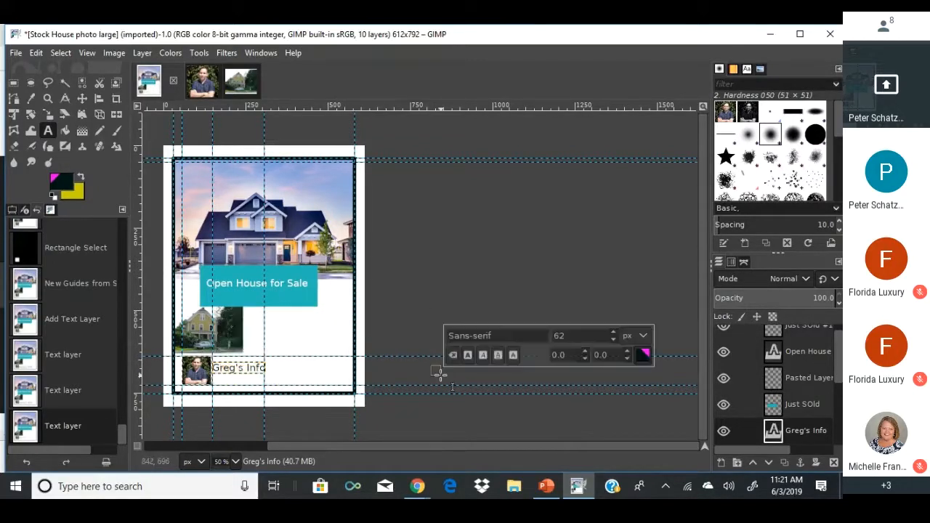
click(410, 295)
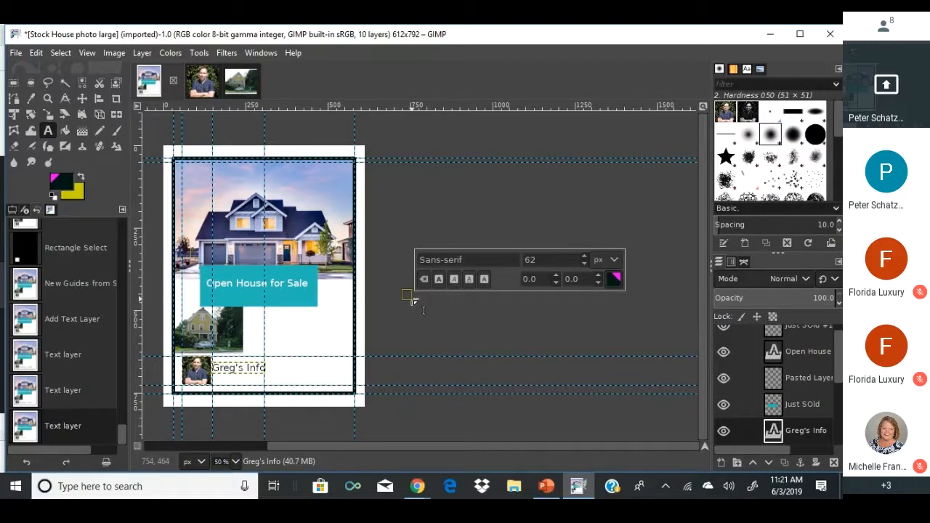